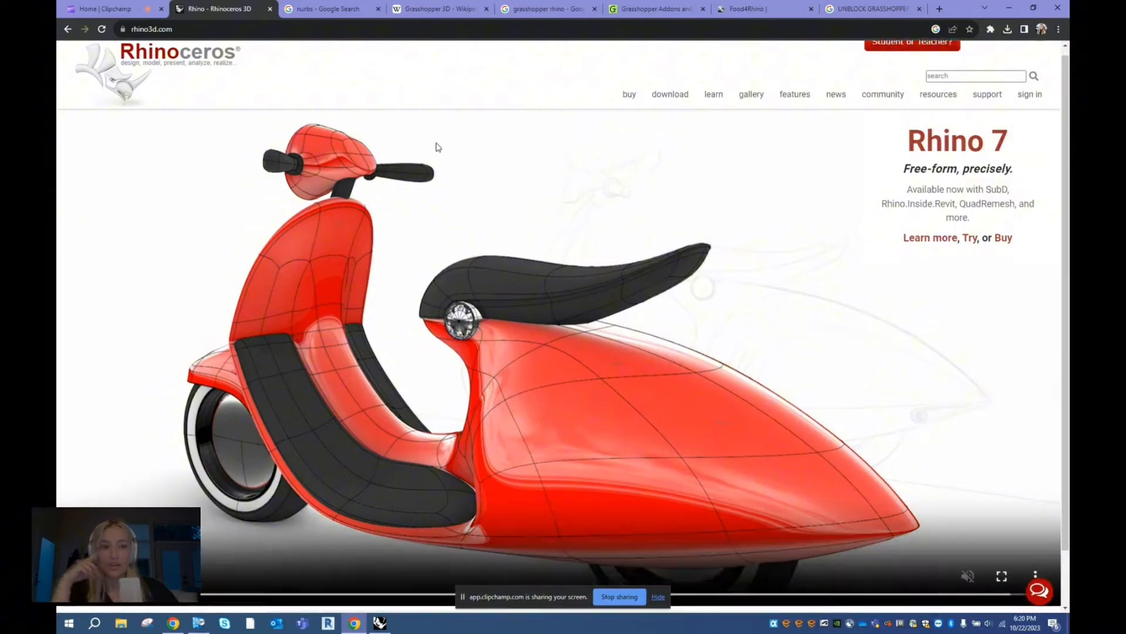
- Look over the Rhino homepage, the NURBS search results and the Grasshopper 3D Wikipedia article, opening its main window image
{"action": "scroll", "coordinate": [469, 158], "scroll_direction": "down", "scroll_amount": 3}
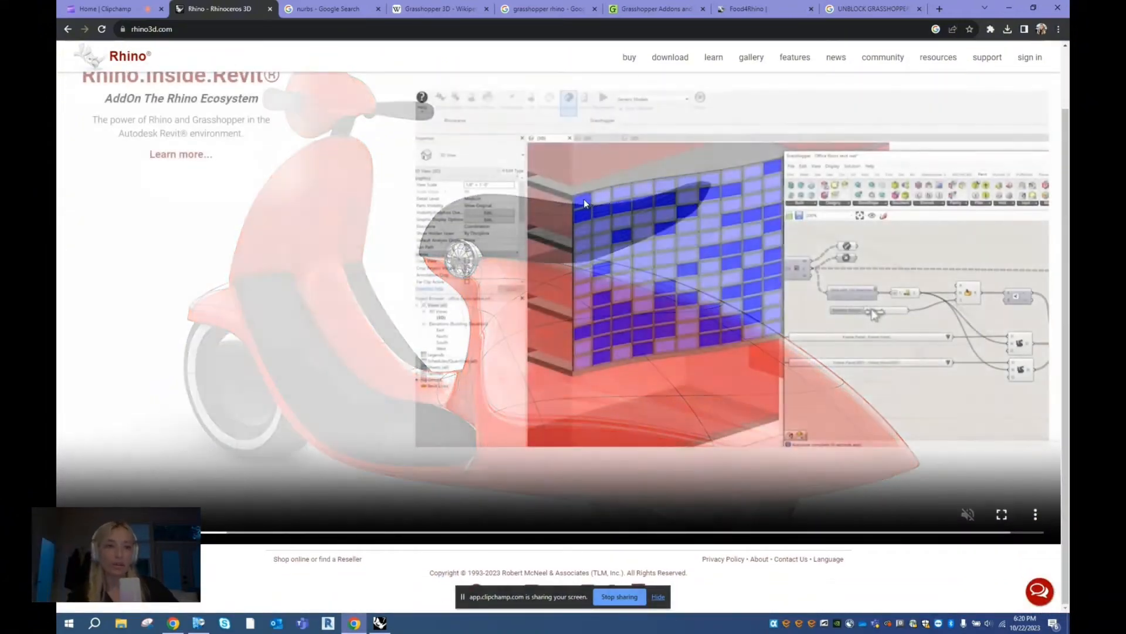
{"action": "scroll", "coordinate": [530, 206], "scroll_direction": "up", "scroll_amount": 2}
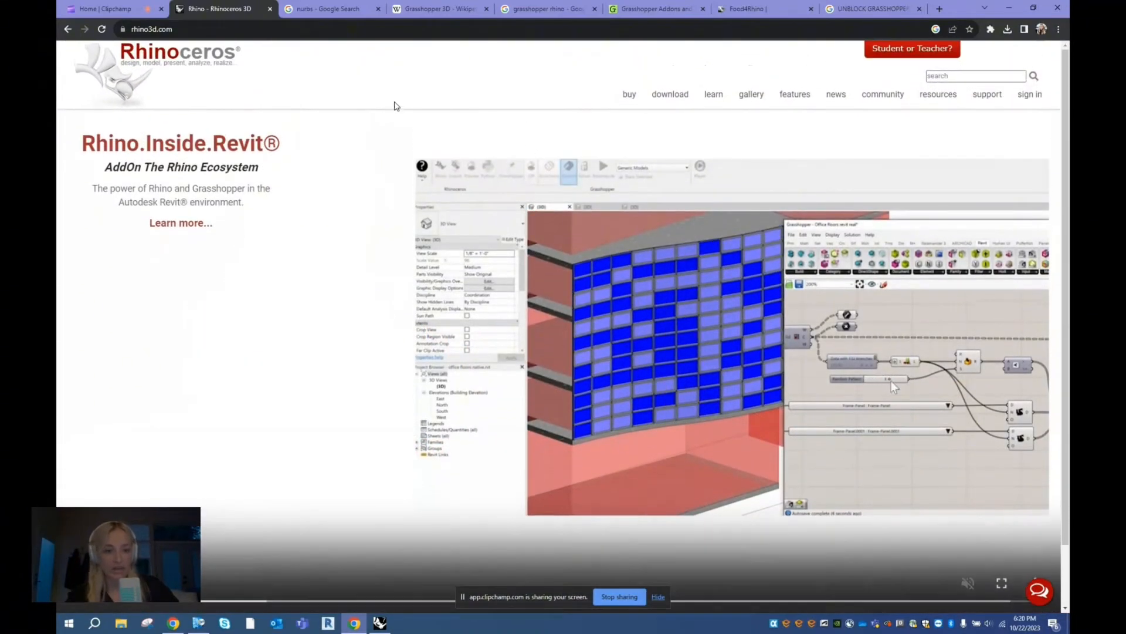
{"action": "key", "text": "ctrl+Tab"}
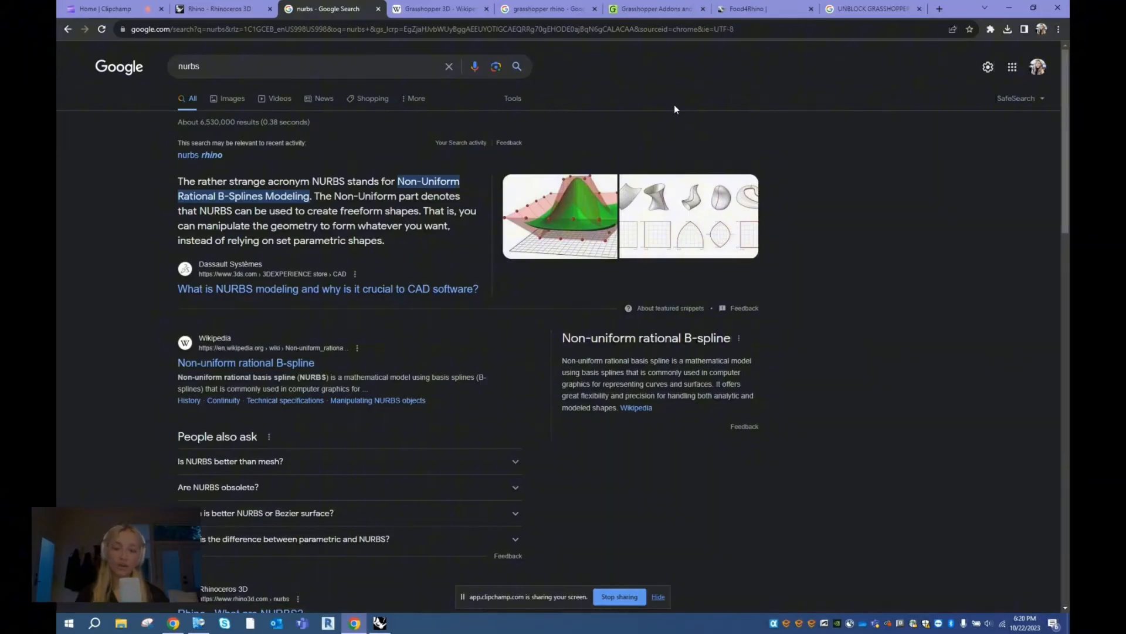
{"action": "left_click", "coordinate": [429, 8]}
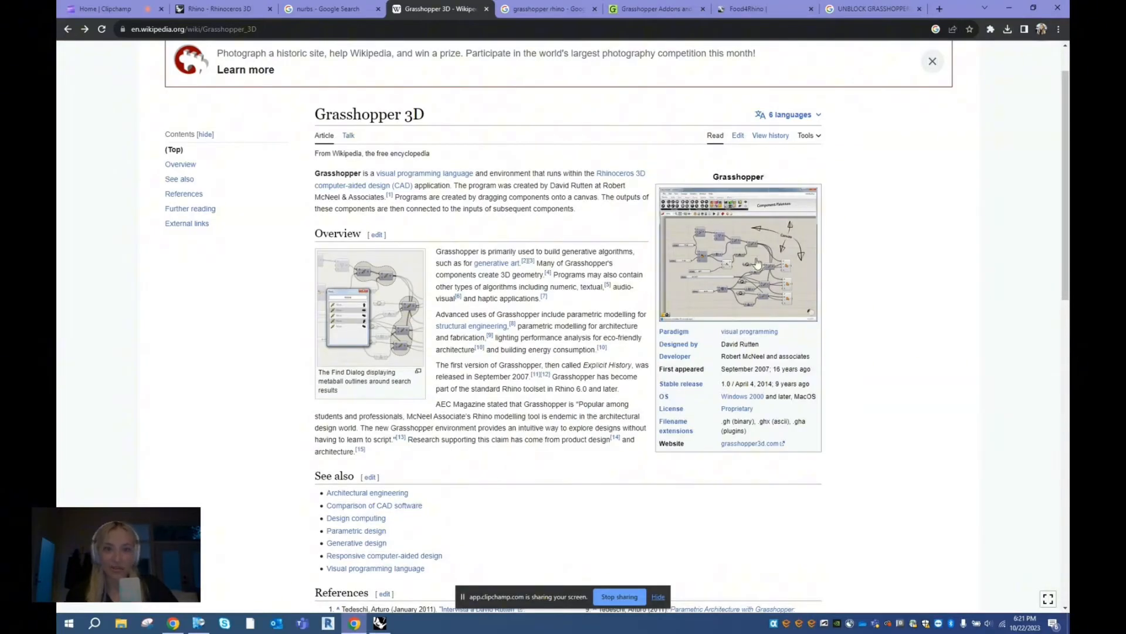
{"action": "left_click", "coordinate": [726, 247]}
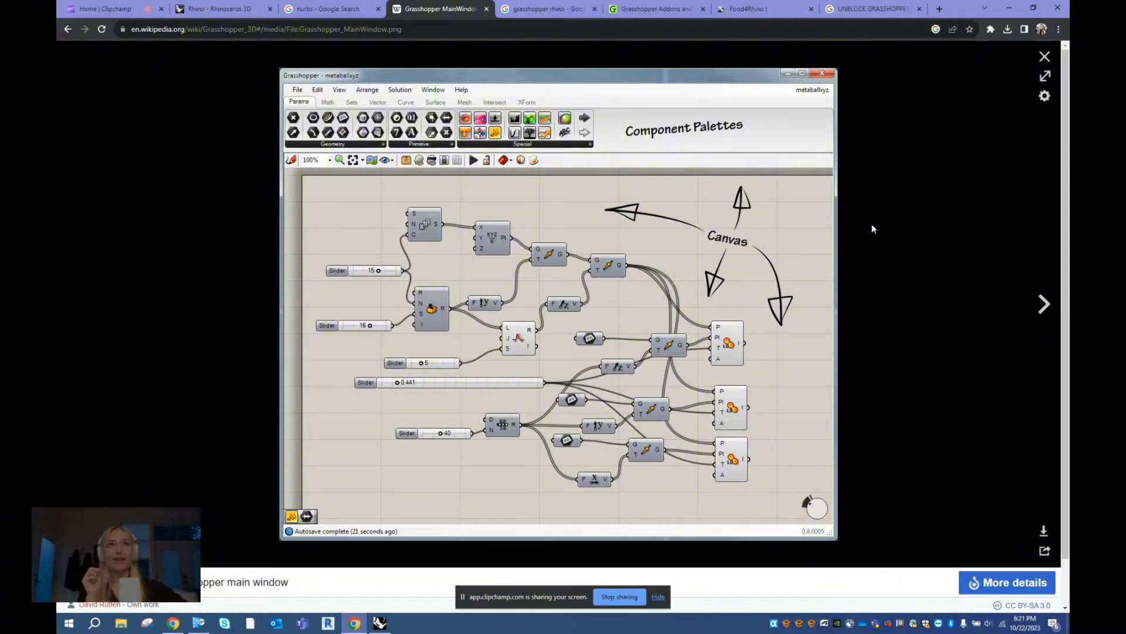
- Examine the "grasshopper rhino" image results, previewing the Hopific introduction and the Parametric Architecture plugins example
{"action": "left_click", "coordinate": [549, 5]}
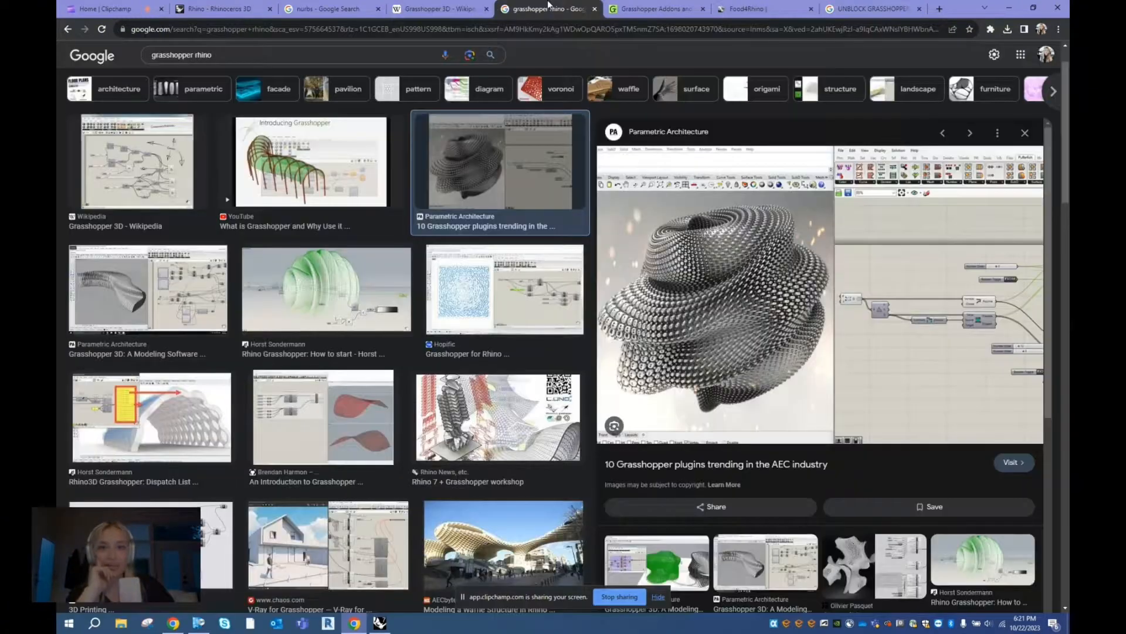
{"action": "left_click", "coordinate": [376, 253]}
{"action": "left_click", "coordinate": [455, 295]}
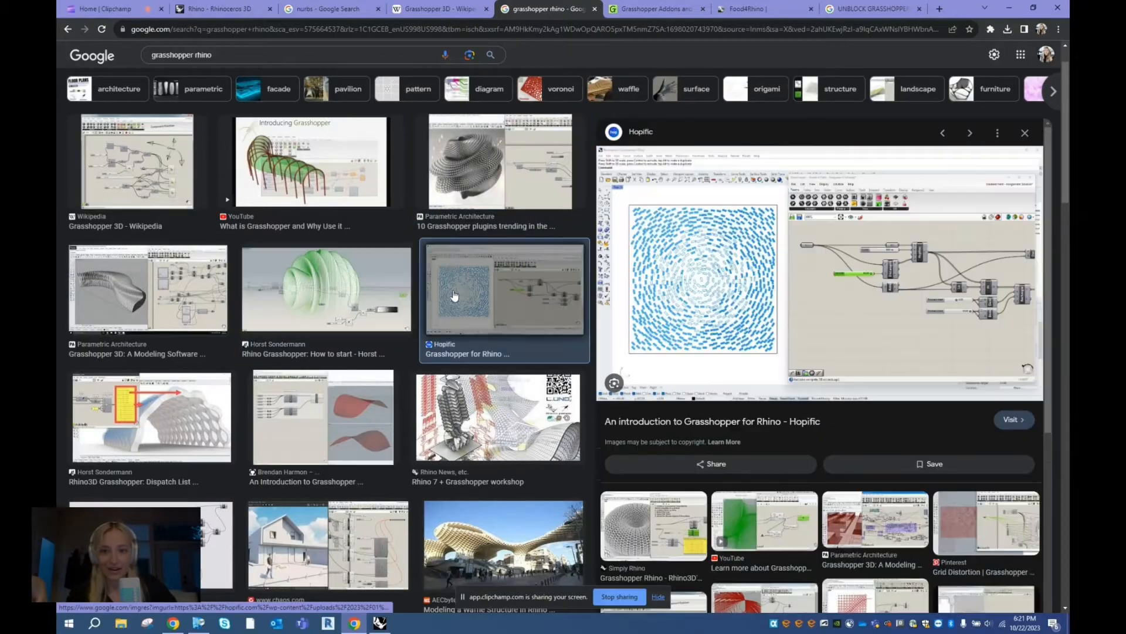
{"action": "left_click", "coordinate": [485, 187]}
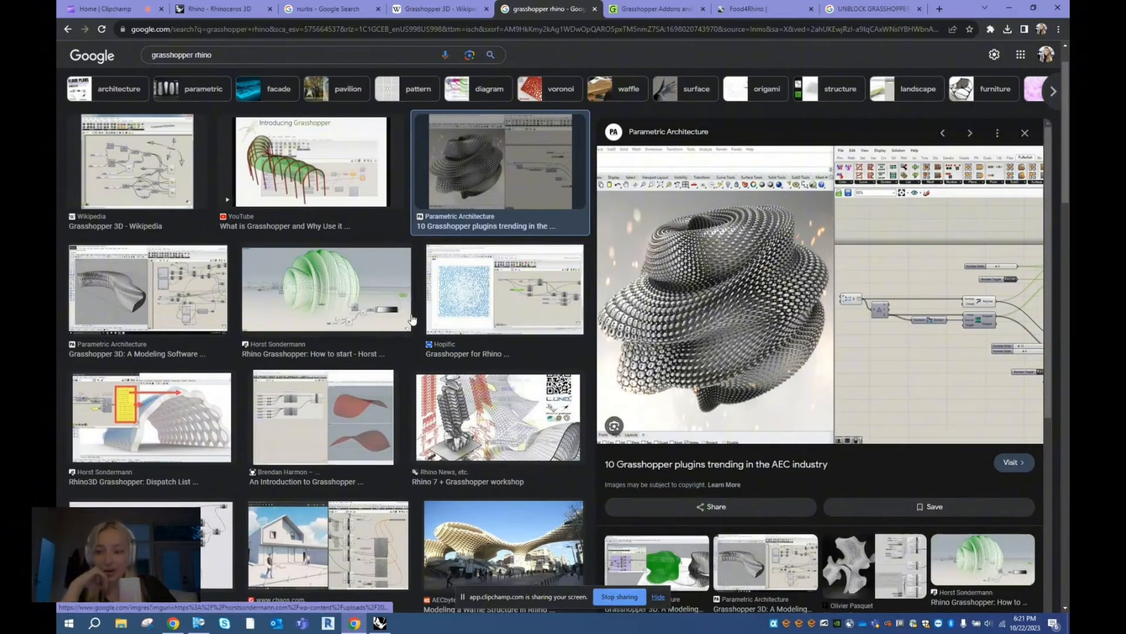
{"action": "scroll", "coordinate": [412, 320], "scroll_direction": "down", "scroll_amount": 3}
{"action": "left_click", "coordinate": [420, 434]}
{"action": "scroll", "coordinate": [420, 434], "scroll_direction": "down", "scroll_amount": 1}
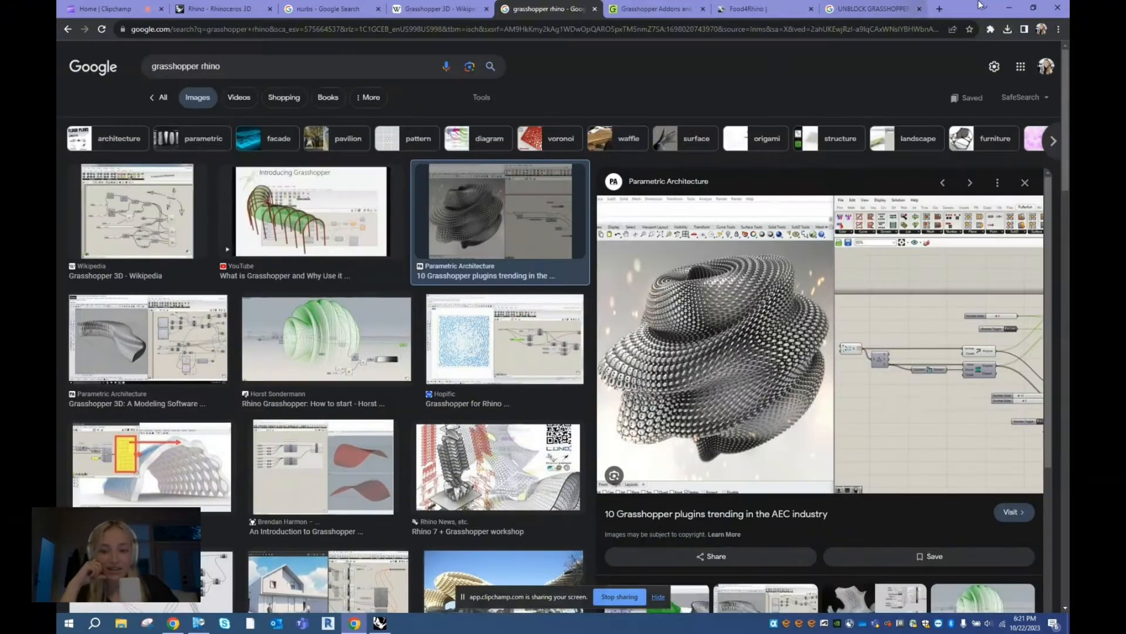
- Switch to Rhino and examine the Top, Front, Right and Perspective viewports
{"action": "left_click", "coordinate": [1017, 11]}
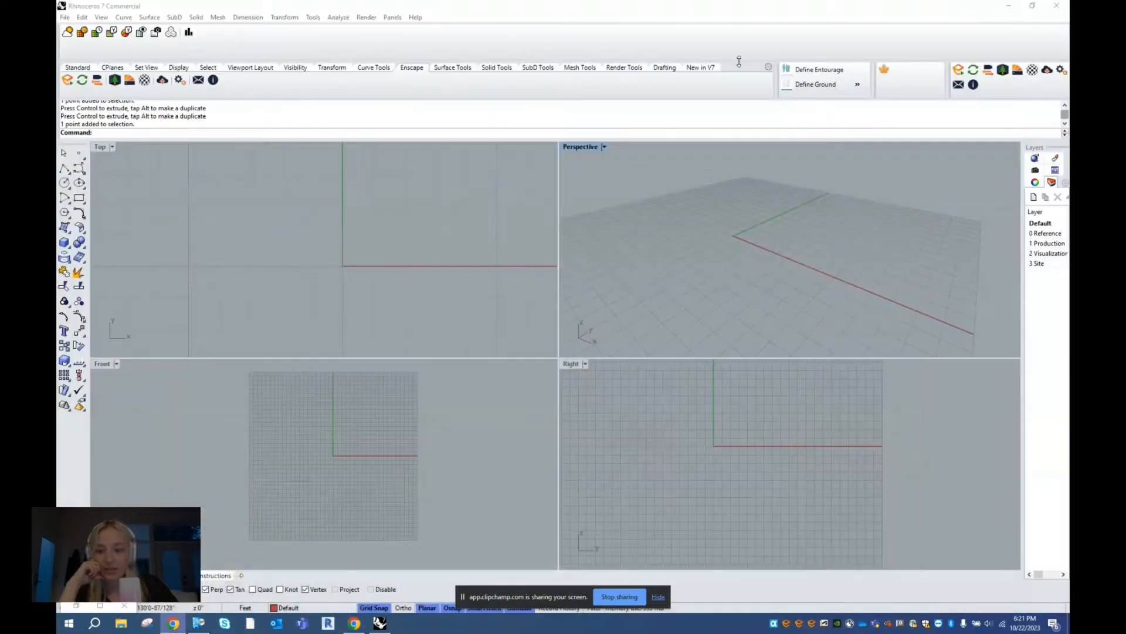
{"action": "left_click", "coordinate": [448, 181]}
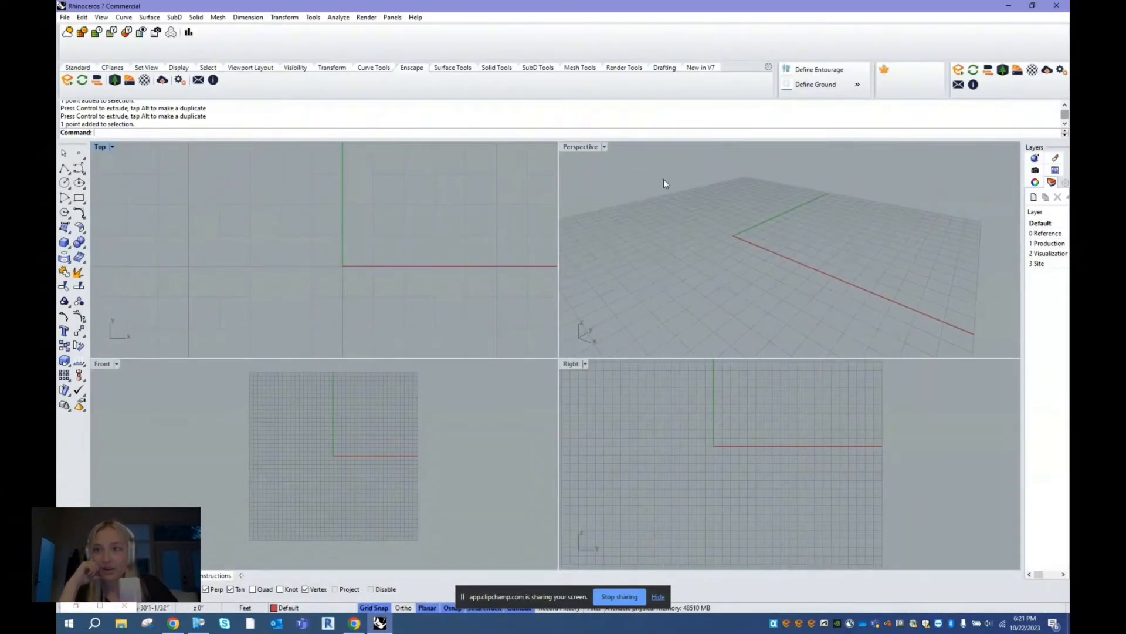
{"action": "left_click", "coordinate": [655, 238]}
{"action": "left_click", "coordinate": [198, 186]}
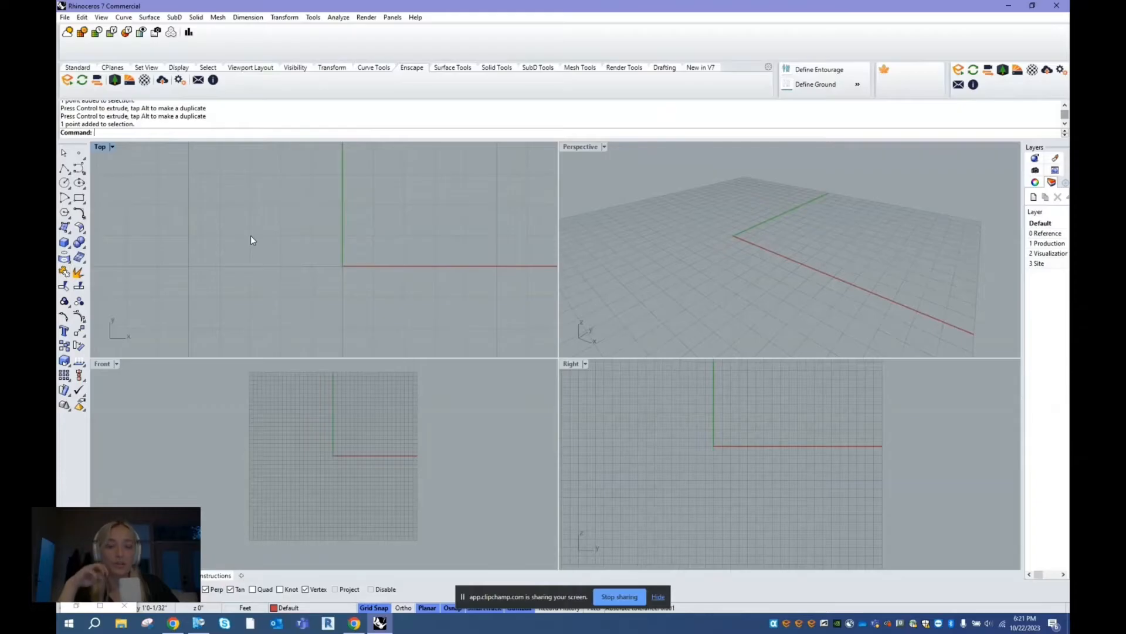
{"action": "left_click", "coordinate": [613, 223]}
{"action": "left_click", "coordinate": [101, 151]}
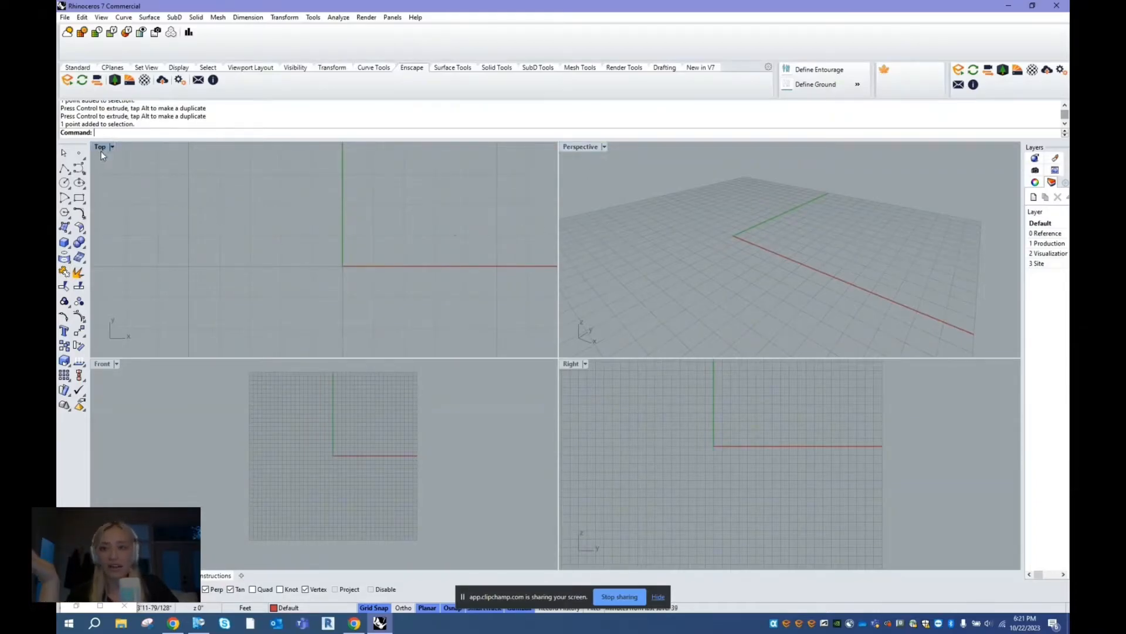
{"action": "scroll", "coordinate": [290, 262], "scroll_direction": "down", "scroll_amount": 4}
{"action": "scroll", "coordinate": [297, 400], "scroll_direction": "down", "scroll_amount": 4}
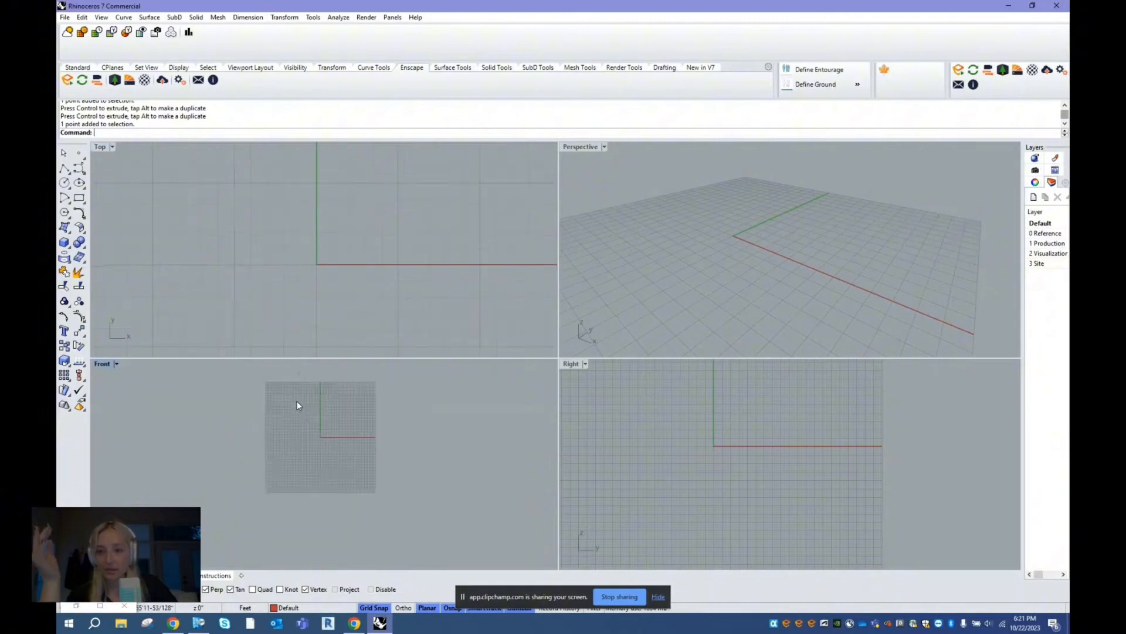
{"action": "scroll", "coordinate": [749, 448], "scroll_direction": "down", "scroll_amount": 4}
{"action": "scroll", "coordinate": [748, 444], "scroll_direction": "down", "scroll_amount": 2}
{"action": "scroll", "coordinate": [772, 275], "scroll_direction": "down", "scroll_amount": 4}
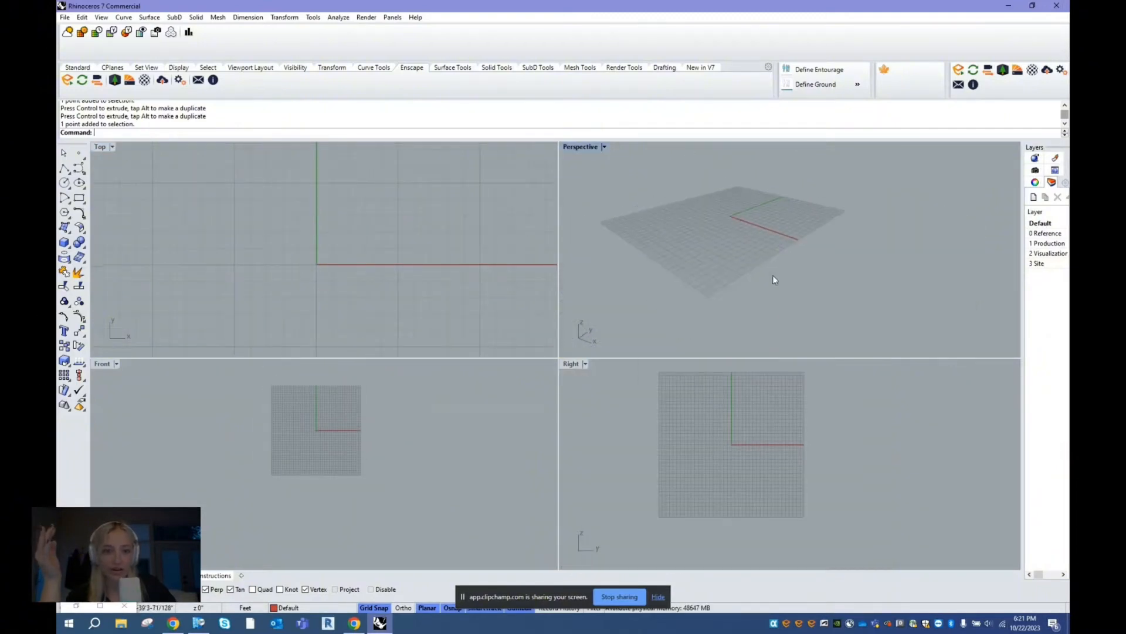
{"action": "scroll", "coordinate": [766, 242], "scroll_direction": "up", "scroll_amount": 2}
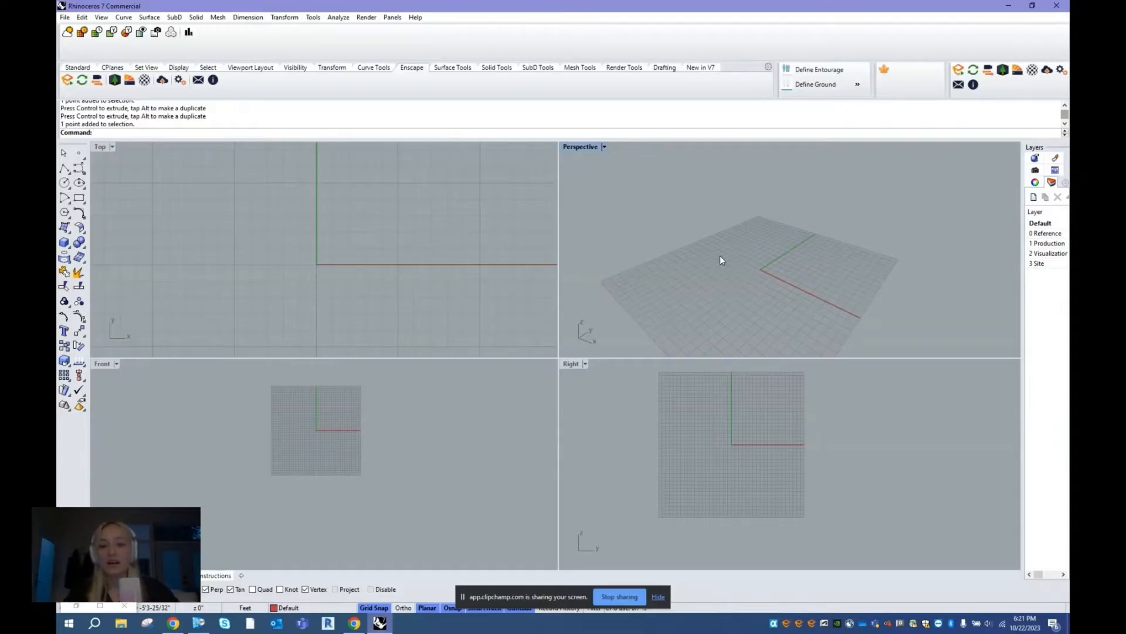
- Create a point object at the origin using the Point command with location 0
{"action": "key", "text": "BackSpace"}
{"action": "key", "text": "BackSpace"}
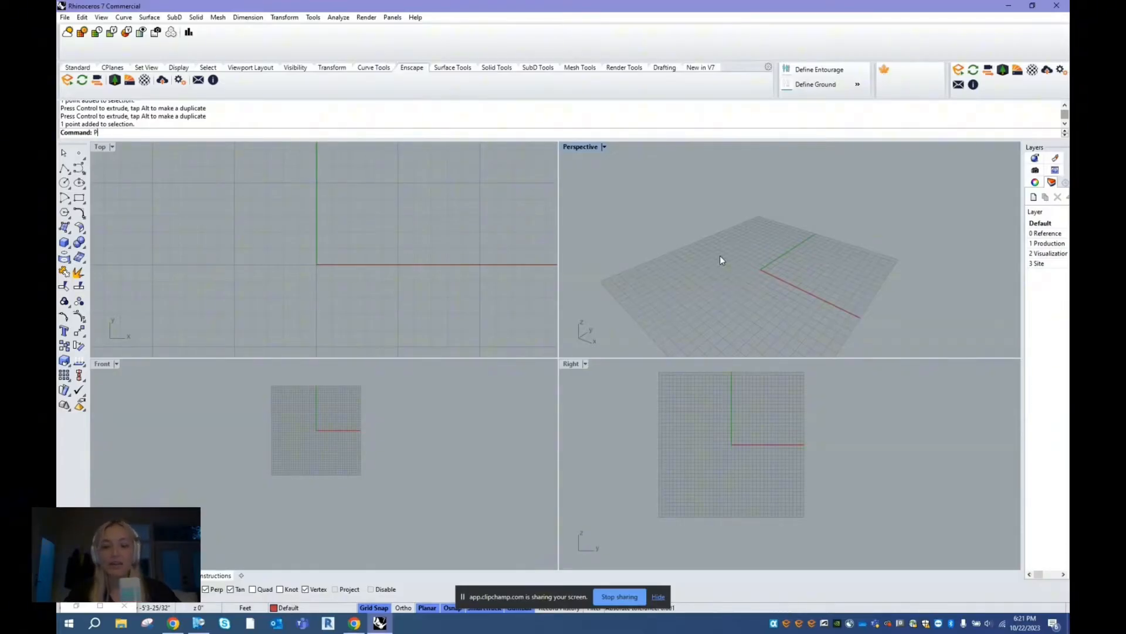
{"action": "type", "text": "oint"}
{"action": "key", "text": "Return"}
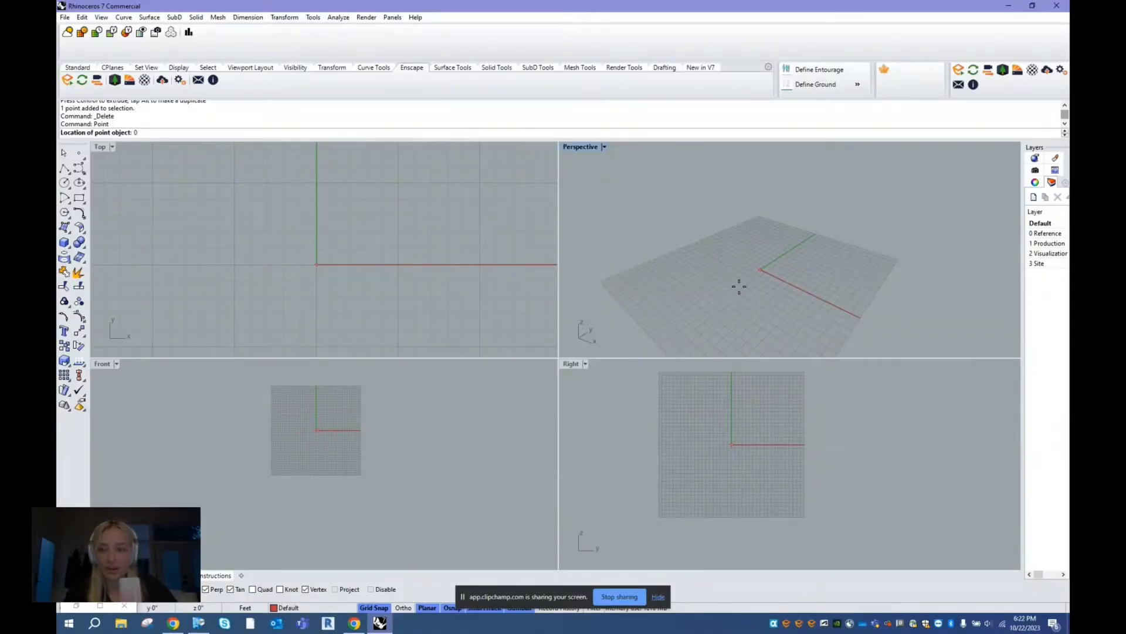
{"action": "key", "text": "Return"}
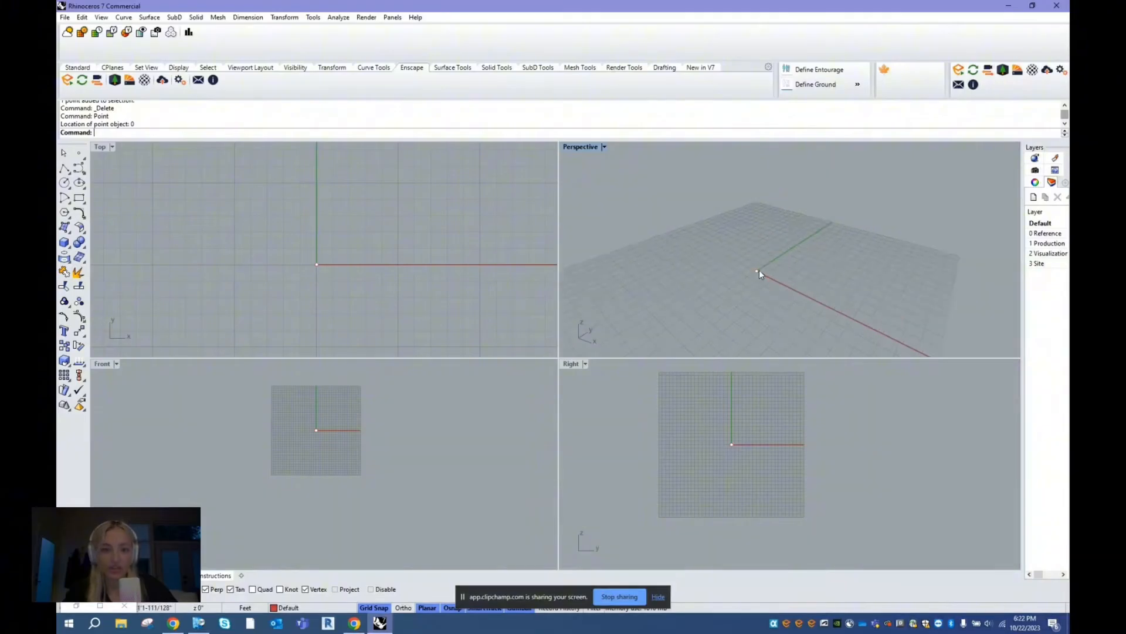
- Raise the origin point vertically with the gumball, and undo the move
{"action": "left_click", "coordinate": [759, 270]}
{"action": "scroll", "coordinate": [481, 410], "scroll_direction": "down", "scroll_amount": 4}
{"action": "scroll", "coordinate": [456, 286], "scroll_direction": "up", "scroll_amount": 4}
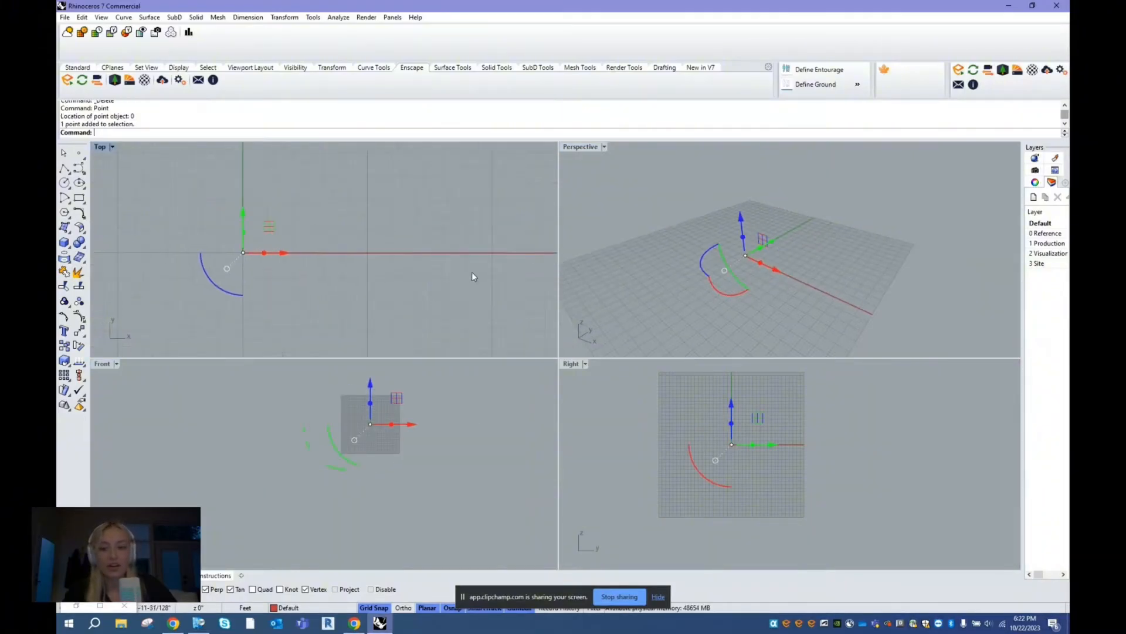
{"action": "scroll", "coordinate": [470, 267], "scroll_direction": "down", "scroll_amount": 6}
{"action": "left_click_drag", "start_coordinate": [741, 216], "coordinate": [731, 192]}
{"action": "left_click", "coordinate": [834, 241]}
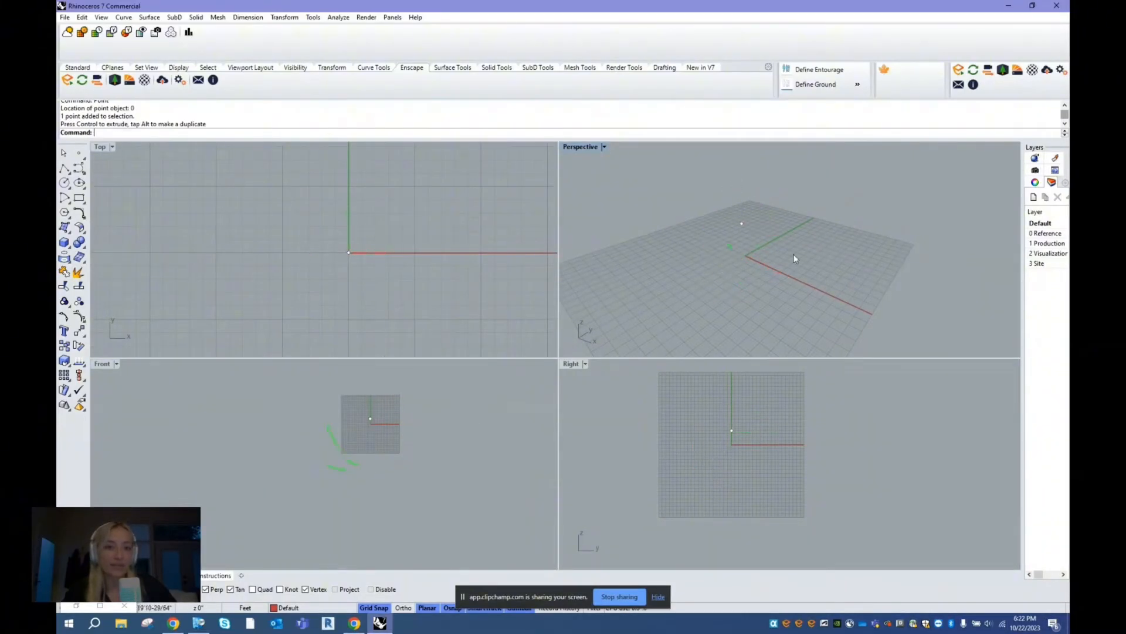
{"action": "key", "text": "ctrl+z"}
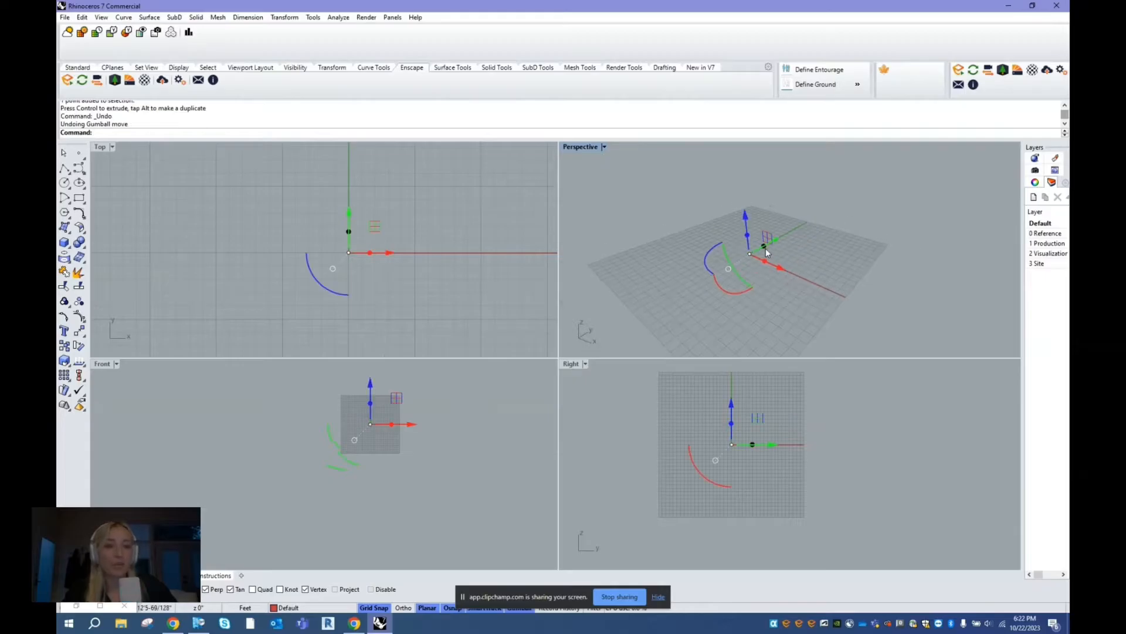
{"action": "mouse_move", "coordinate": [837, 213]}
{"action": "right_mouse_down"}
{"action": "mouse_move", "coordinate": [855, 183]}
{"action": "mouse_move", "coordinate": [889, 226]}
{"action": "mouse_move", "coordinate": [931, 214]}
{"action": "mouse_move", "coordinate": [832, 211]}
{"action": "right_mouse_up"}
{"action": "left_click", "coordinate": [836, 209]}
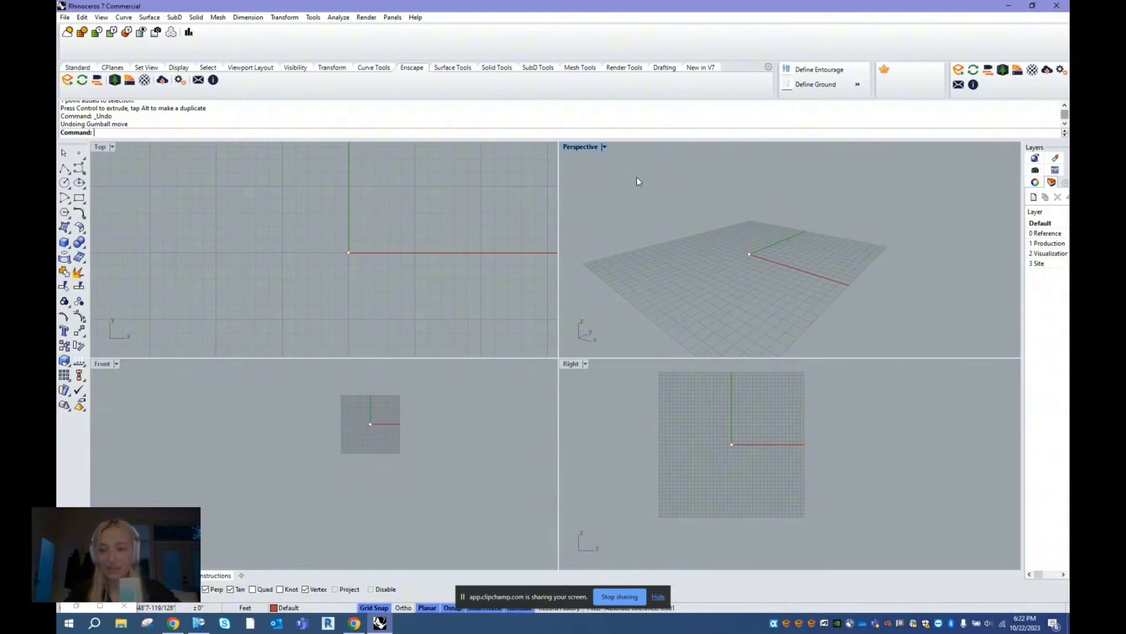
- Launch Grasshopper from Rhino and arrange the two windows side by side with all four viewports visible
{"action": "type", "text": "Grasshopper"}
{"action": "key", "text": "Return"}
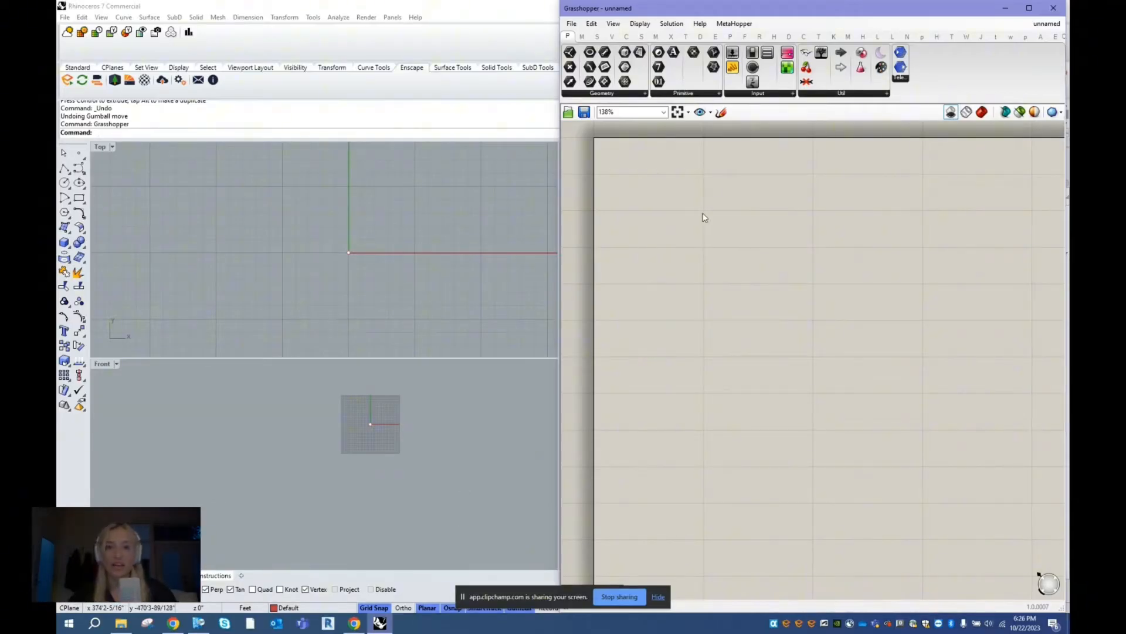
{"action": "scroll", "coordinate": [891, 298], "scroll_direction": "down", "scroll_amount": 2}
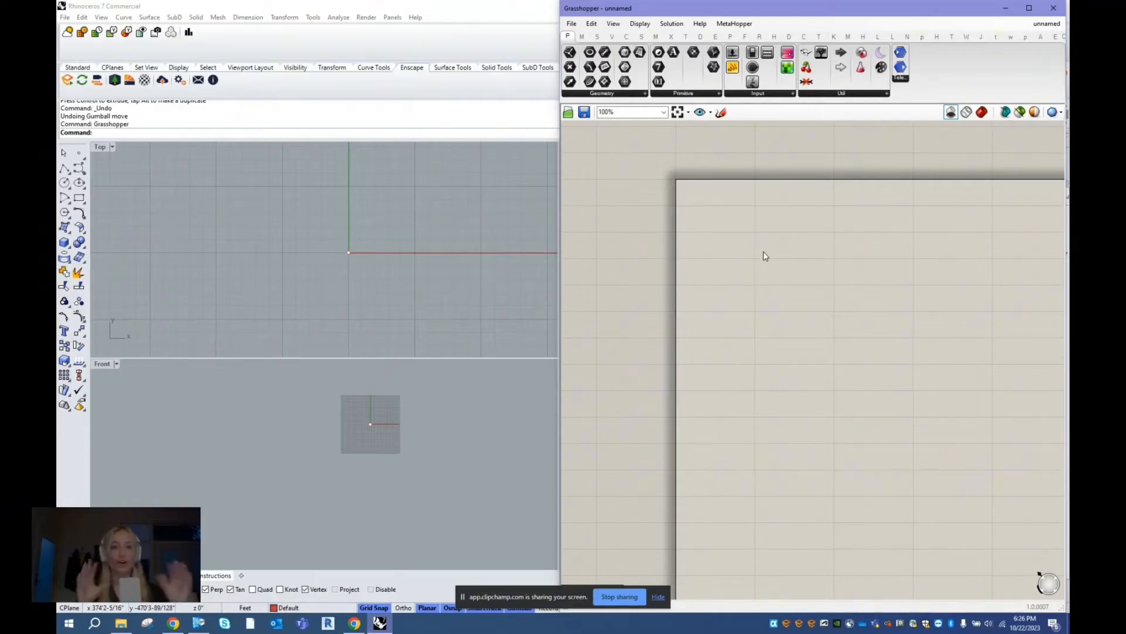
{"action": "scroll", "coordinate": [885, 211], "scroll_direction": "up", "scroll_amount": 2}
{"action": "left_click_drag", "start_coordinate": [751, 7], "coordinate": [1069, 207]}
{"action": "left_click", "coordinate": [439, 7]}
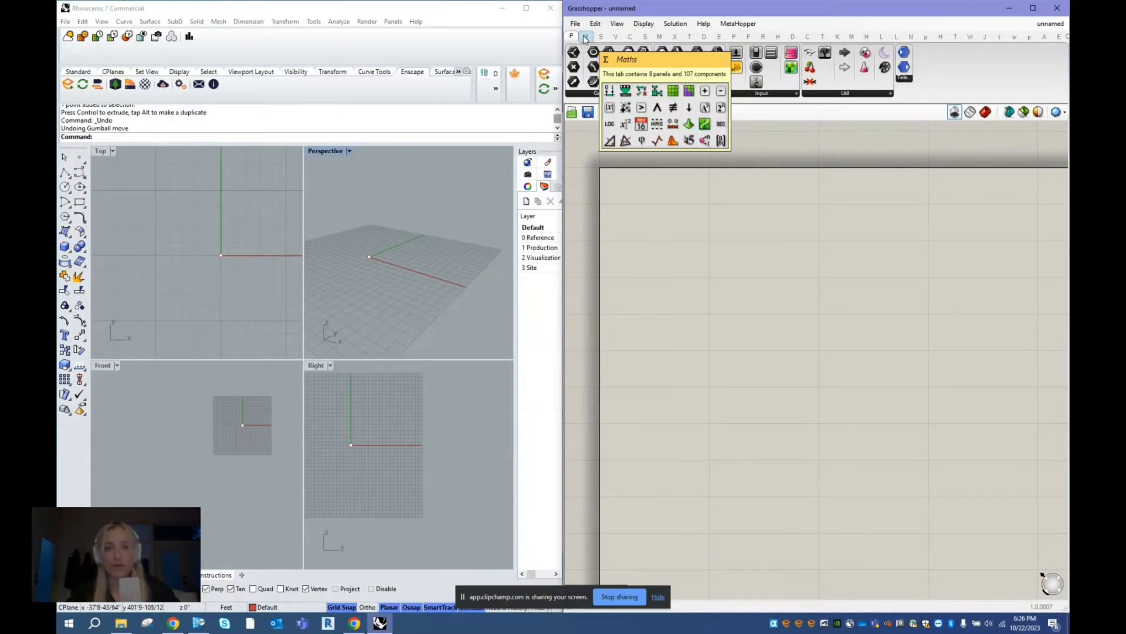
- Look through Grasshopper's Maths, Sets and Params component categories and several of the installed plugin categories
{"action": "left_click", "coordinate": [585, 36]}
{"action": "left_click", "coordinate": [601, 38]}
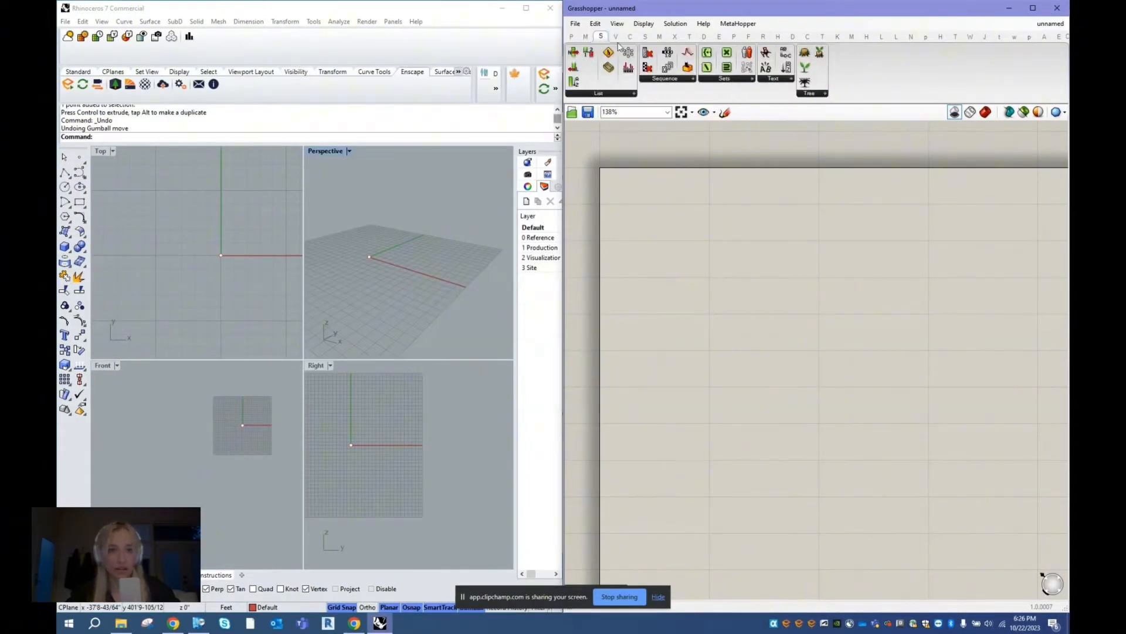
{"action": "left_click", "coordinate": [571, 36]}
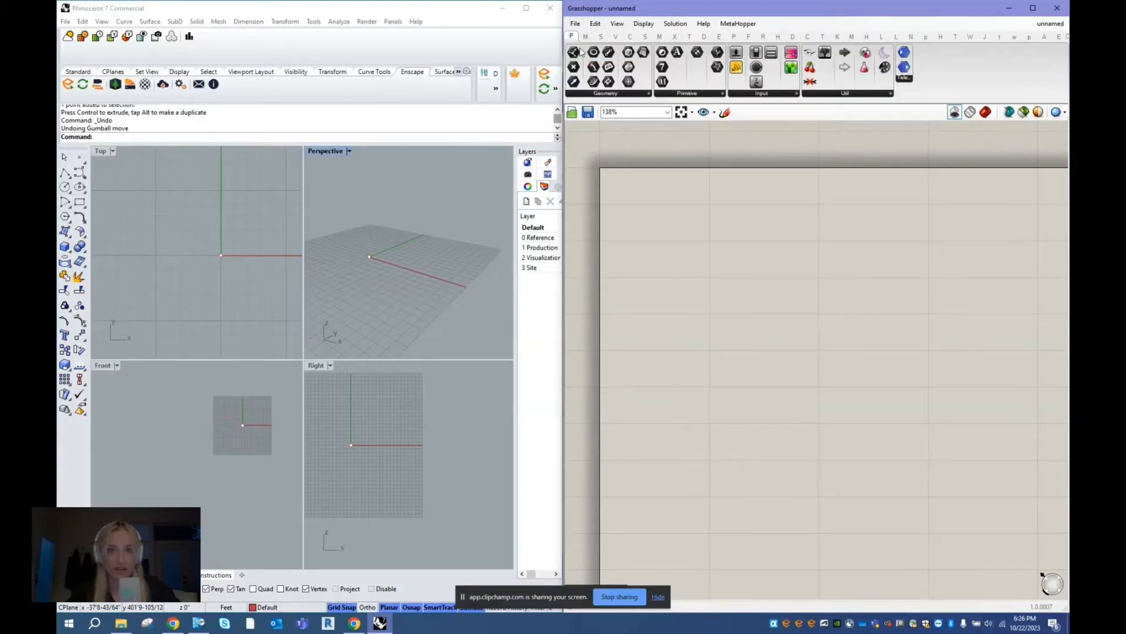
{"action": "left_click", "coordinate": [649, 93]}
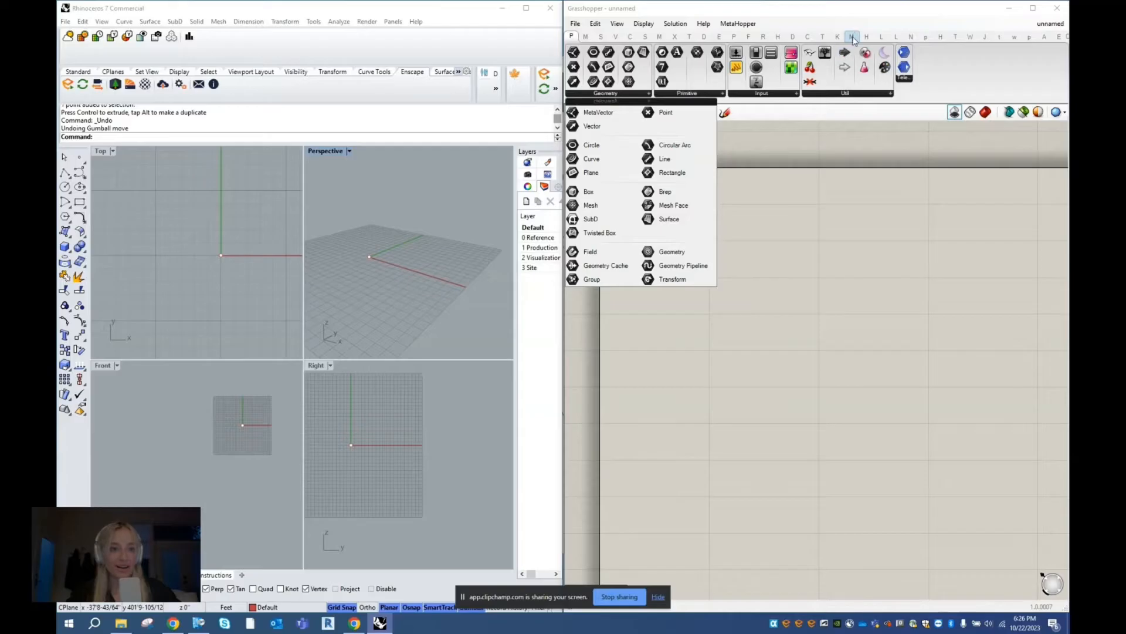
{"action": "left_click", "coordinate": [807, 36]}
{"action": "left_click", "coordinate": [778, 36]}
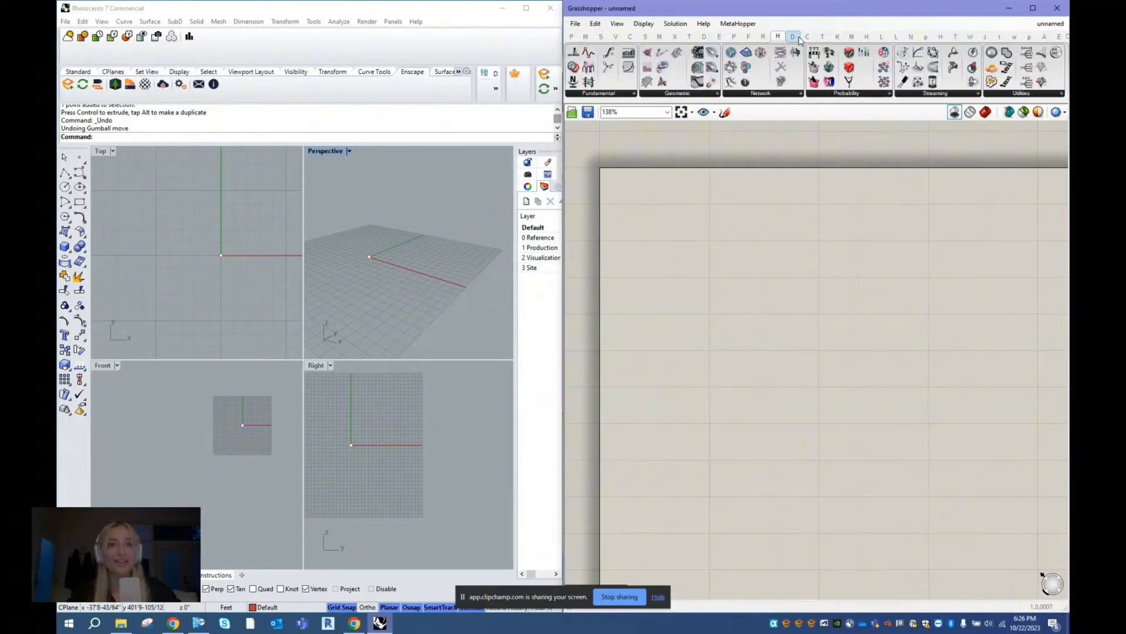
{"action": "left_click", "coordinate": [867, 36]}
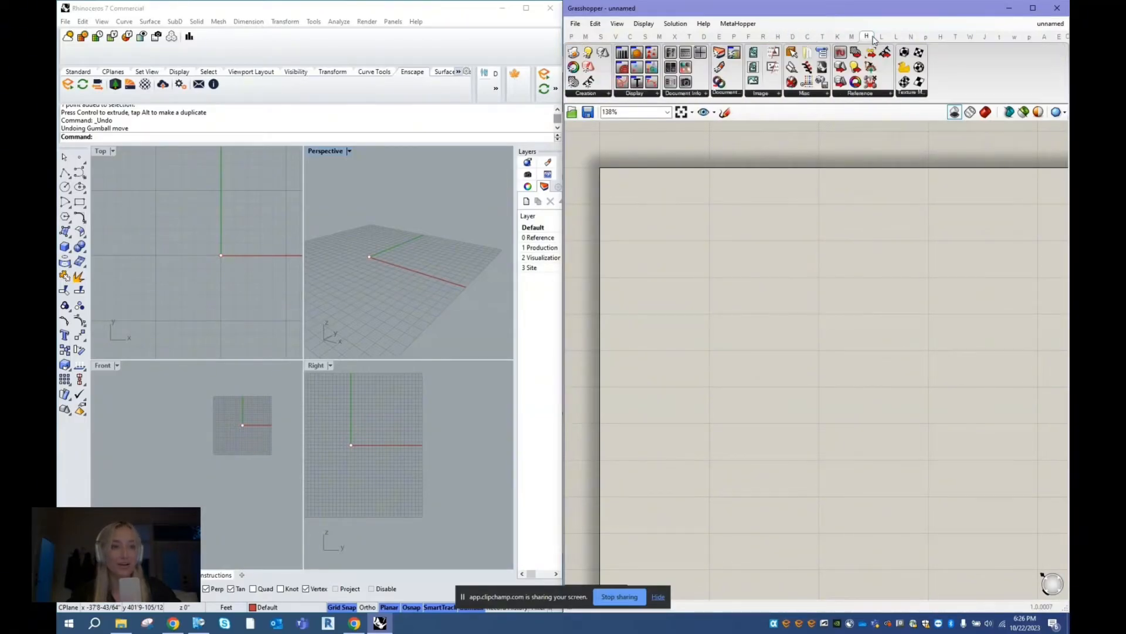
- Examine the Geometry, Primitive and Input component groups in the Params category
{"action": "left_click", "coordinate": [571, 36]}
{"action": "left_click", "coordinate": [650, 95]}
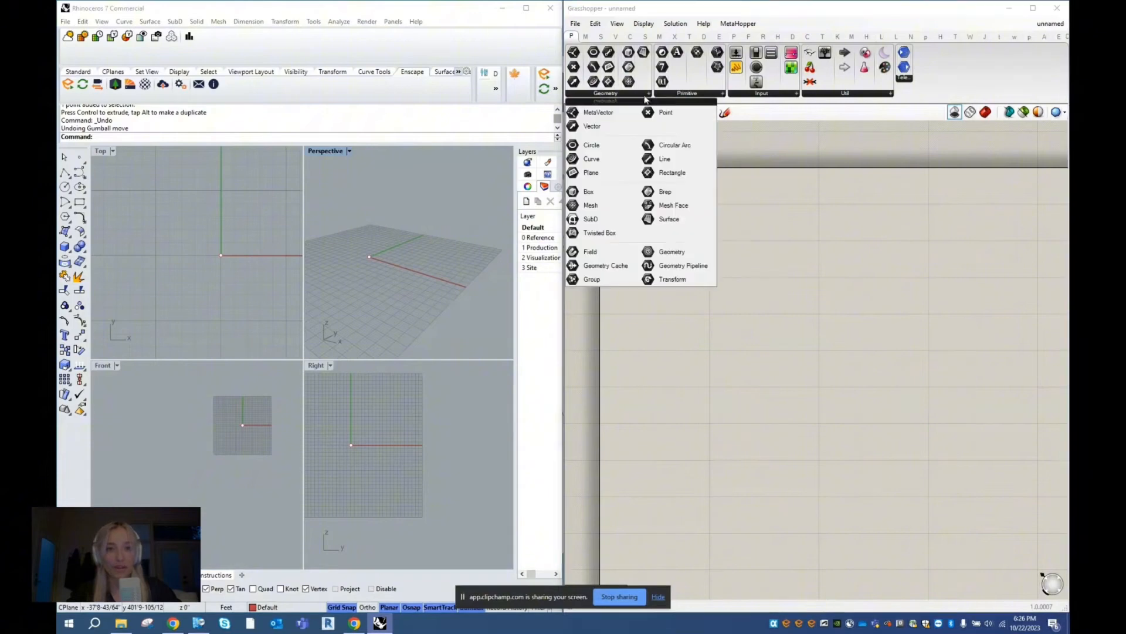
{"action": "left_click", "coordinate": [692, 95]}
{"action": "left_click", "coordinate": [758, 95]}
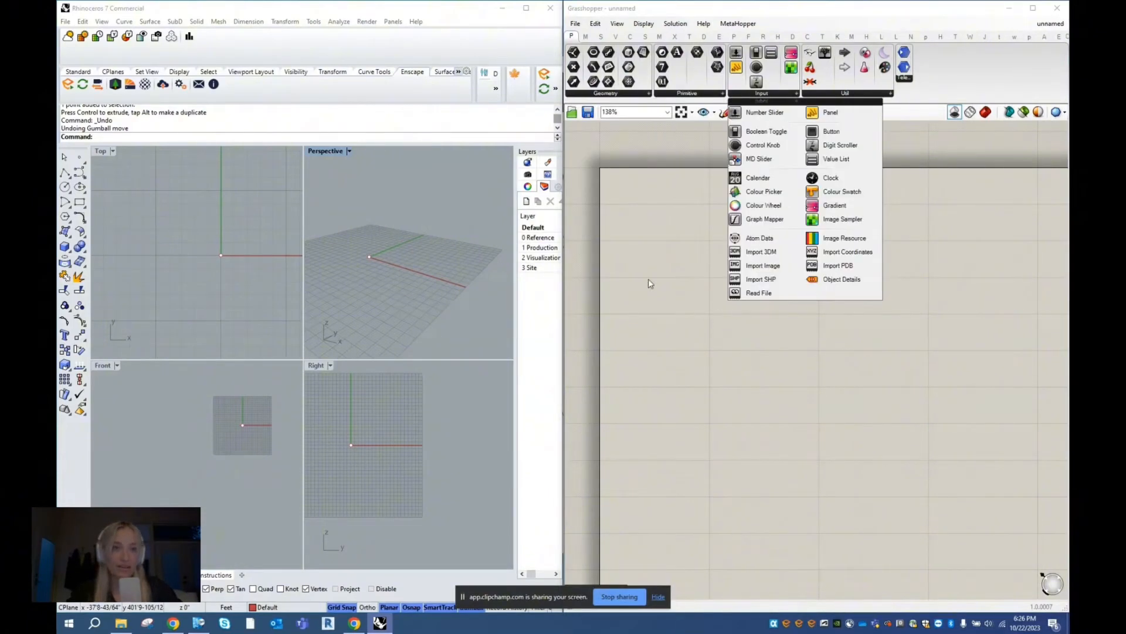
{"action": "left_click", "coordinate": [649, 95]}
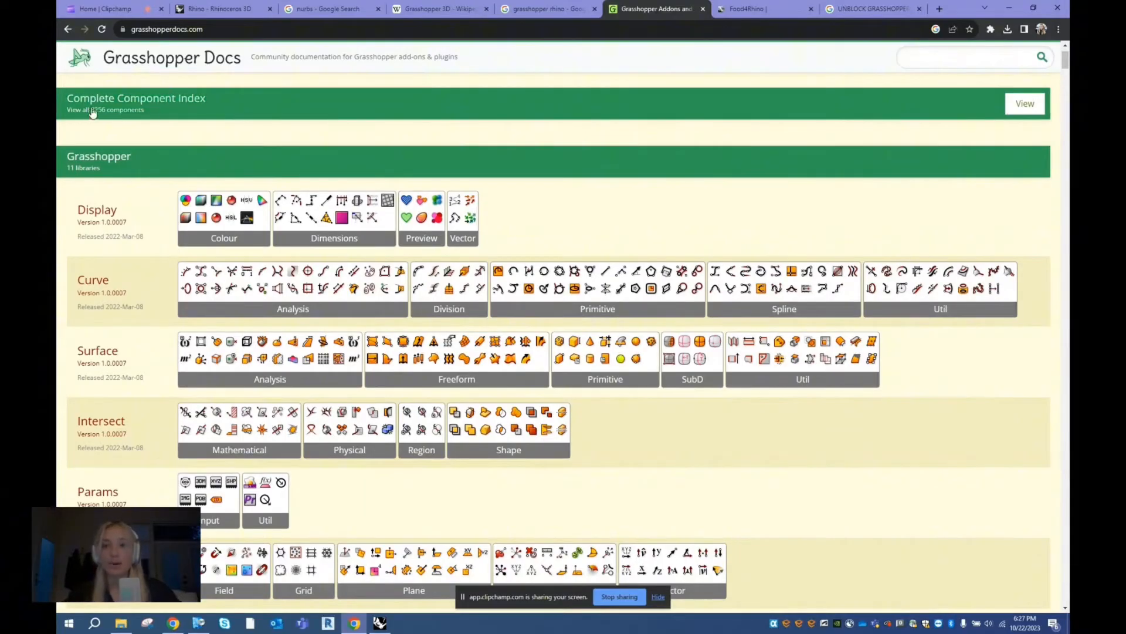
- Browse the Grasshopper Docs component index down to Maths and open the Construct Domain documentation page
{"action": "scroll", "coordinate": [272, 126], "scroll_direction": "down", "scroll_amount": 1}
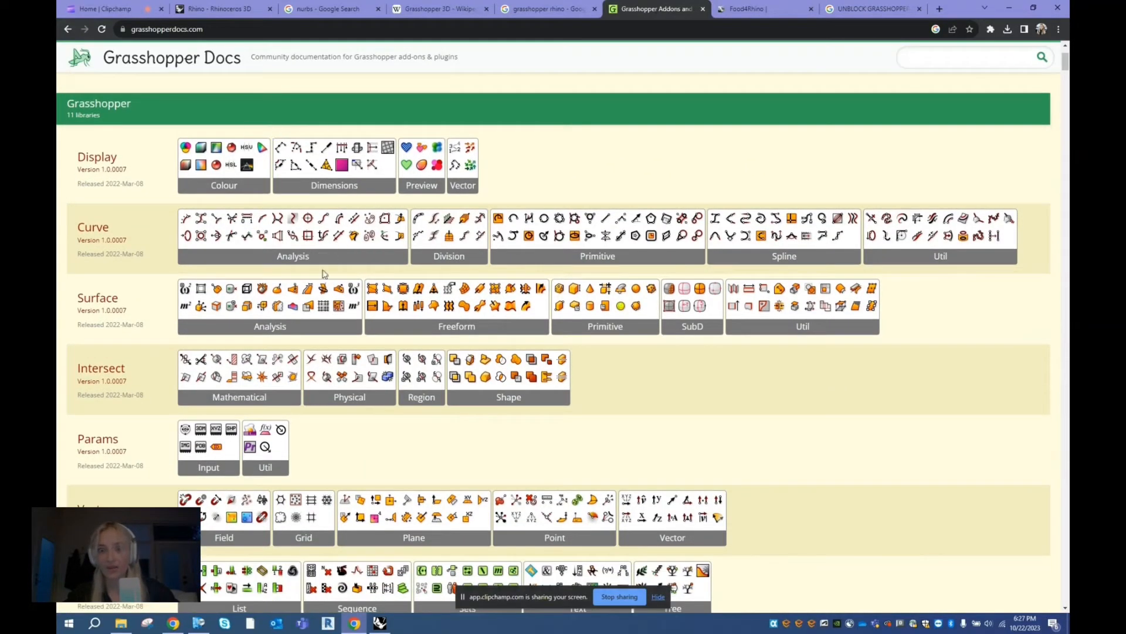
{"action": "scroll", "coordinate": [282, 293], "scroll_direction": "down", "scroll_amount": 6}
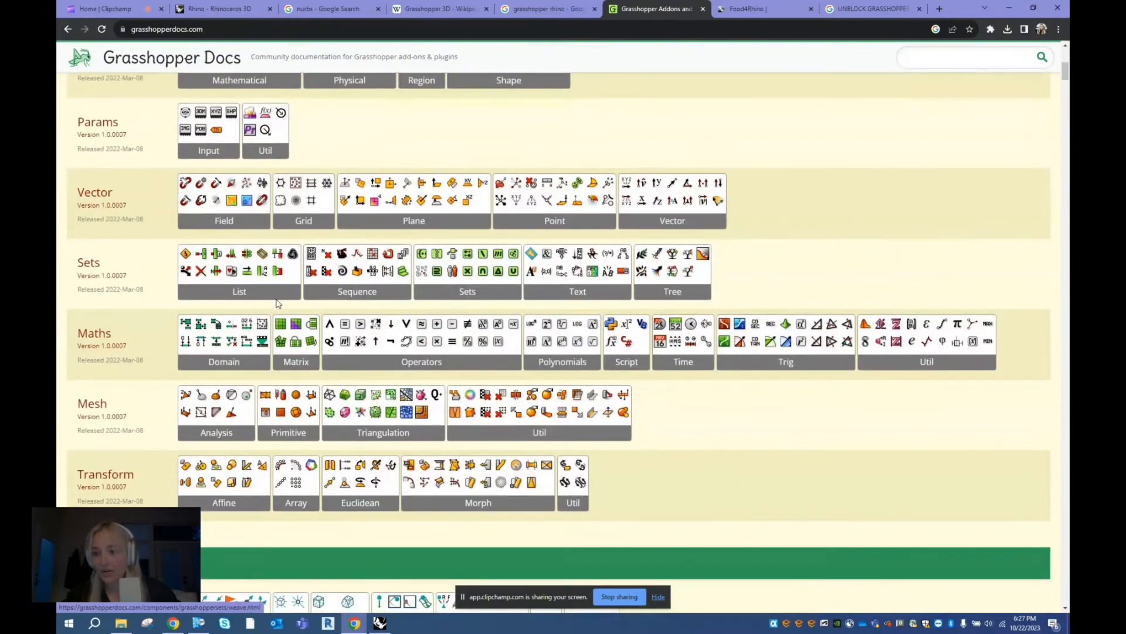
{"action": "left_click", "coordinate": [187, 350]}
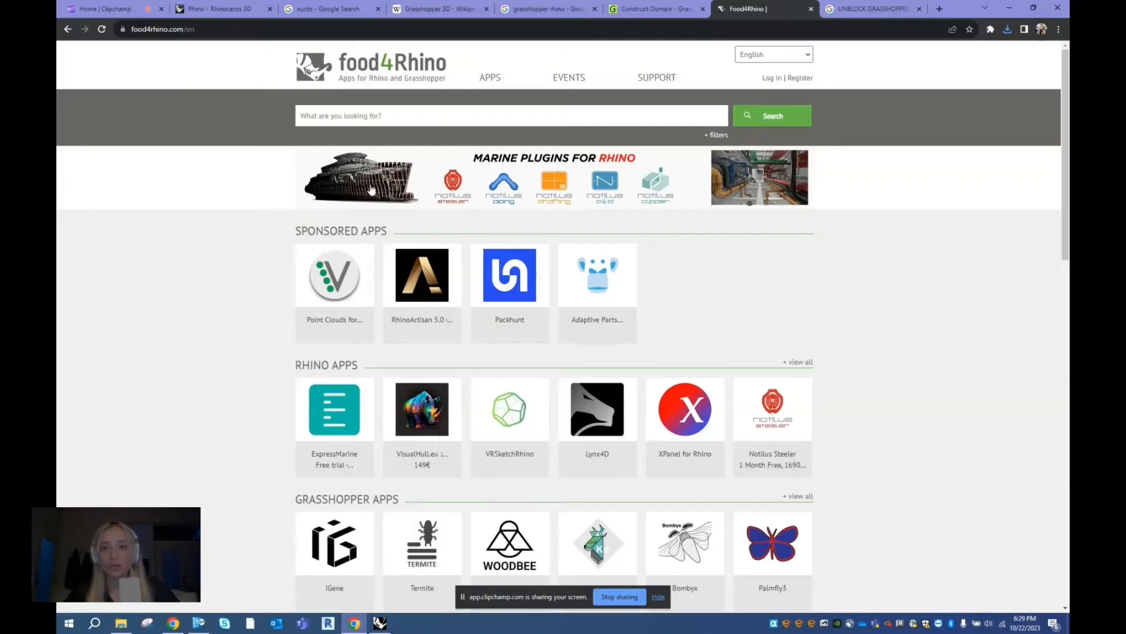
- Search food4Rhino for "ladybug" and open the Ladybug Tools plugin page
{"action": "scroll", "coordinate": [495, 293], "scroll_direction": "down", "scroll_amount": 2}
{"action": "scroll", "coordinate": [495, 294], "scroll_direction": "up", "scroll_amount": 2}
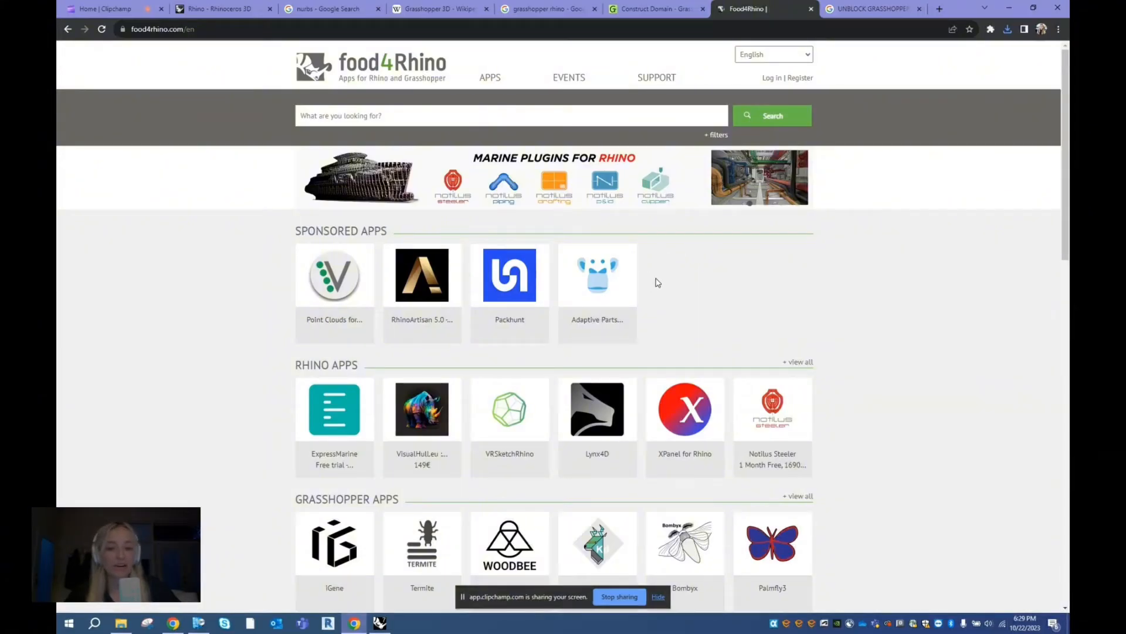
{"action": "left_click", "coordinate": [491, 111]}
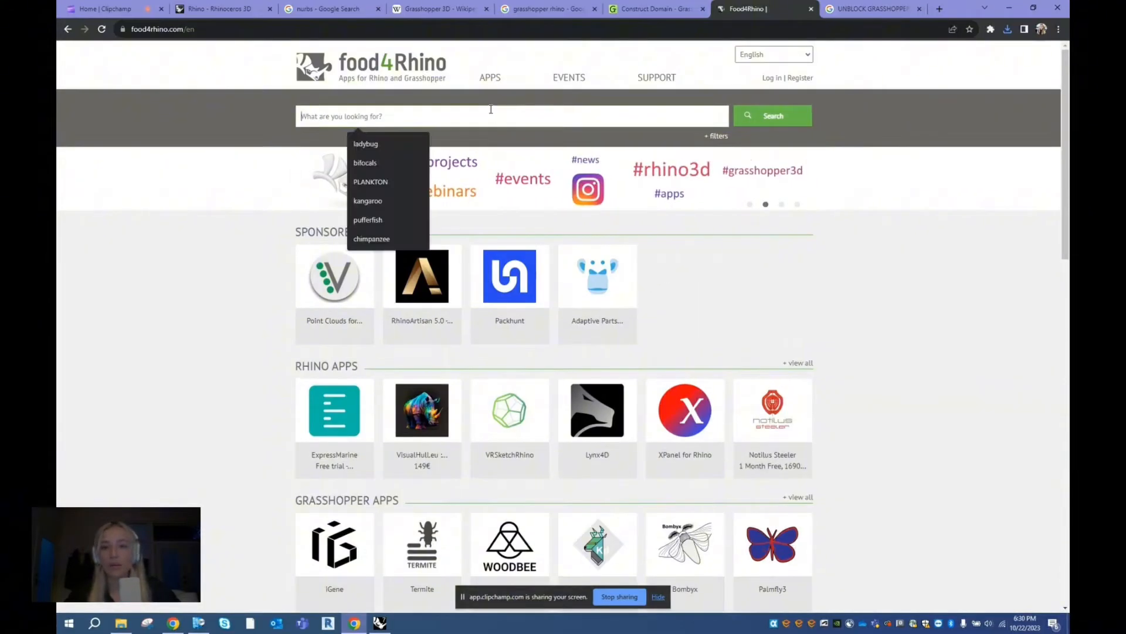
{"action": "left_click", "coordinate": [554, 113]}
{"action": "type", "text": "ladybug"}
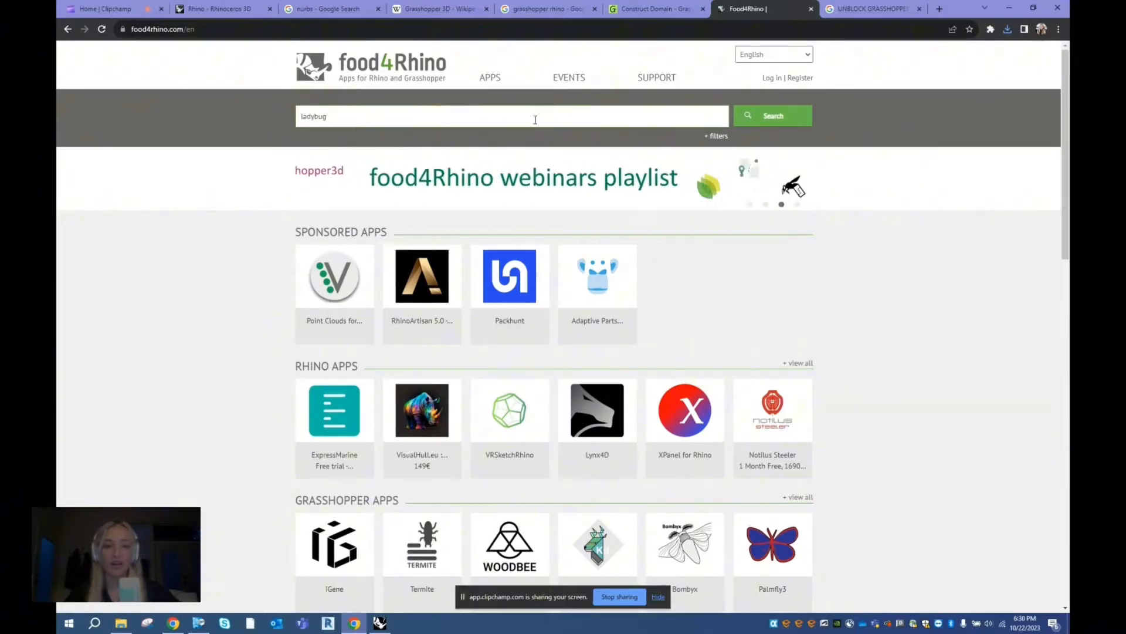
{"action": "left_click", "coordinate": [766, 118]}
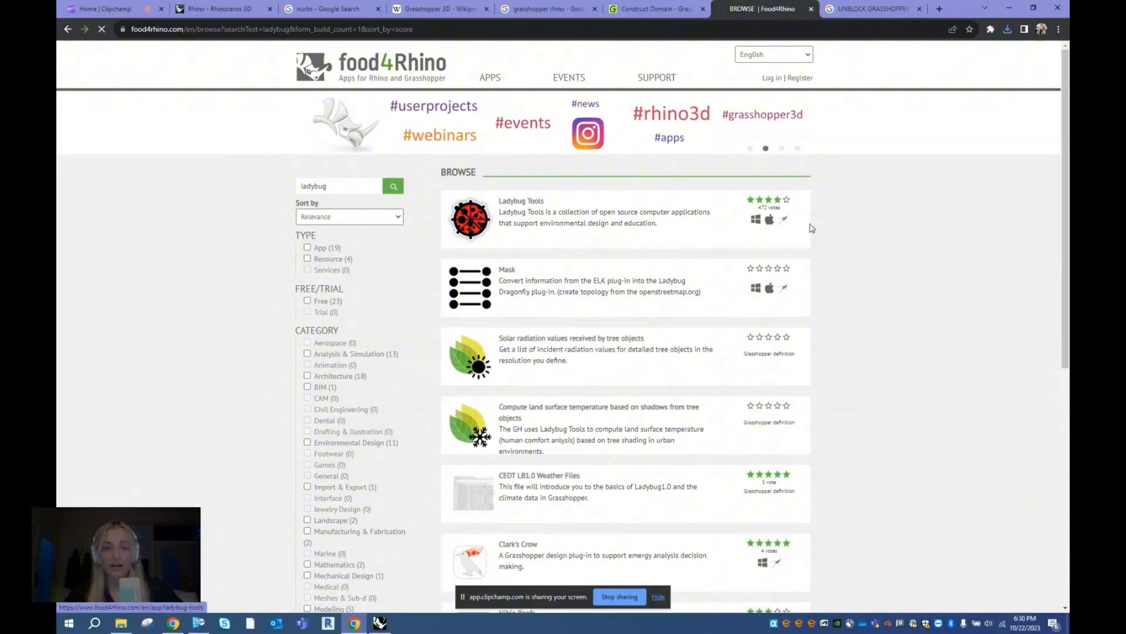
{"action": "scroll", "coordinate": [507, 276], "scroll_direction": "down", "scroll_amount": 2}
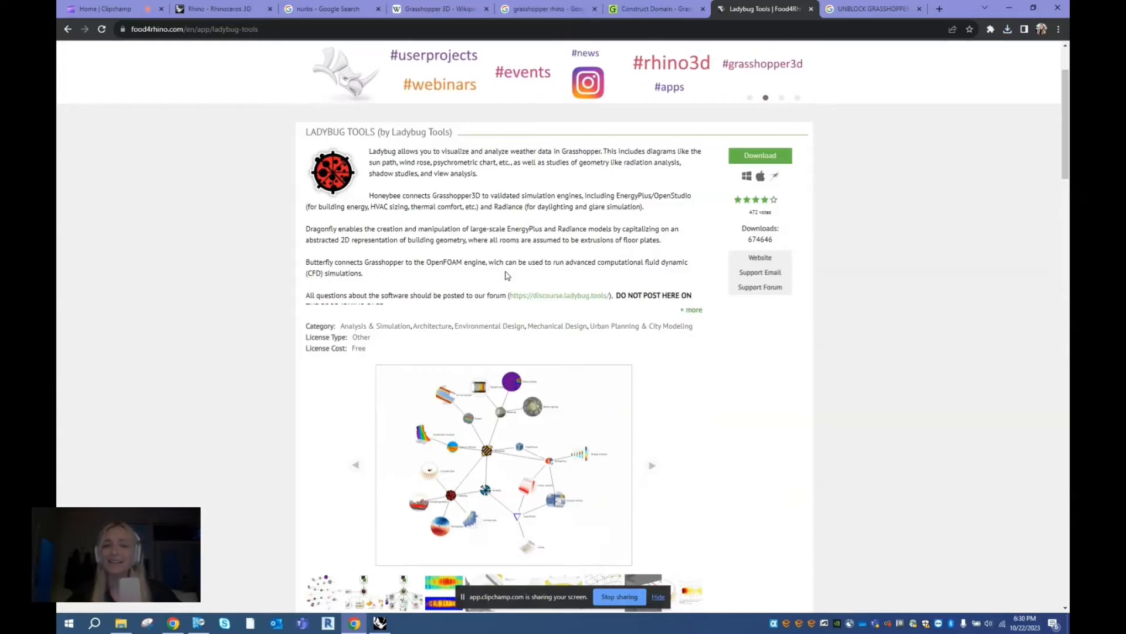
- Look through the Ladybug Tools image gallery in enlarged view, and review the plugin's description and list of downloadable versions
{"action": "scroll", "coordinate": [507, 275], "scroll_direction": "down", "scroll_amount": 3}
{"action": "left_click", "coordinate": [576, 364]}
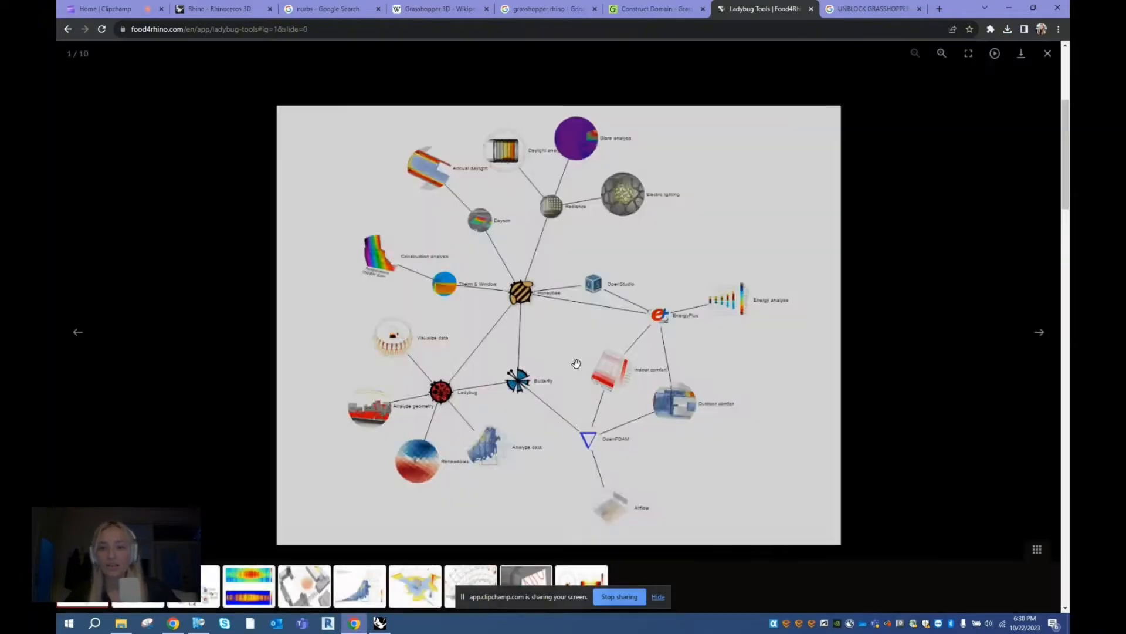
{"action": "left_click", "coordinate": [1042, 334]}
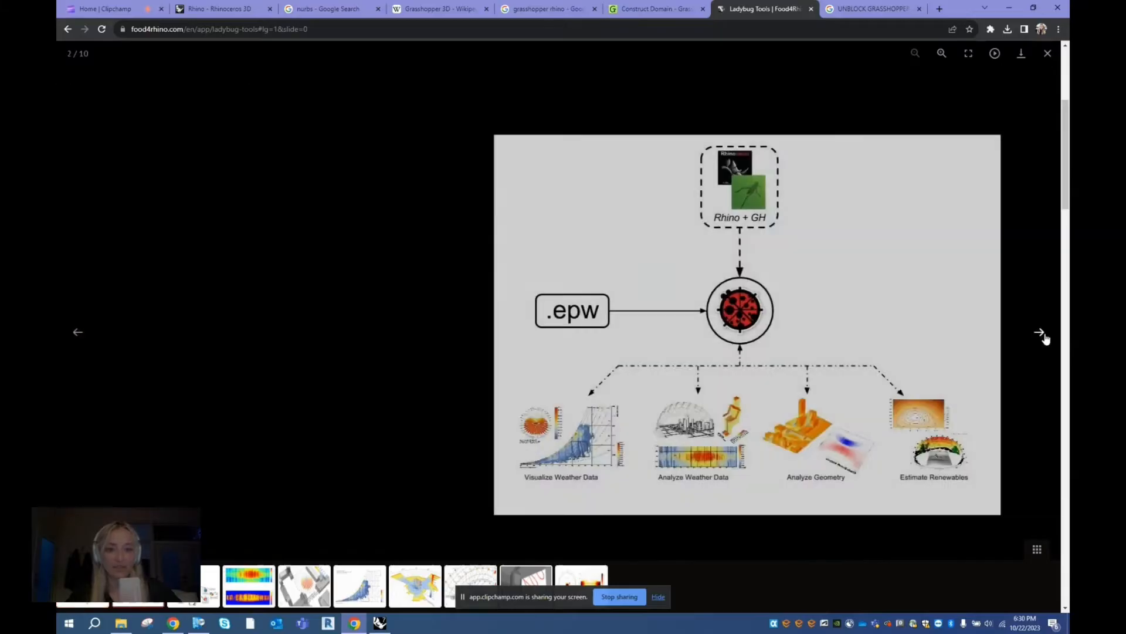
{"action": "key", "text": "Left"}
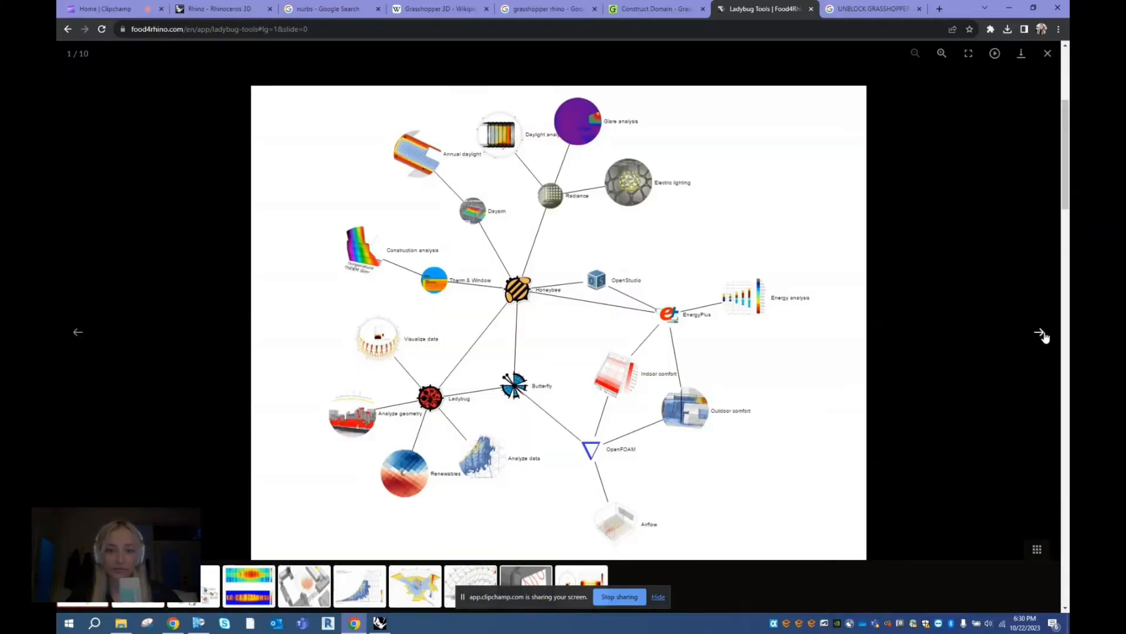
{"action": "left_click", "coordinate": [1042, 334]}
{"action": "left_click", "coordinate": [1042, 334]}
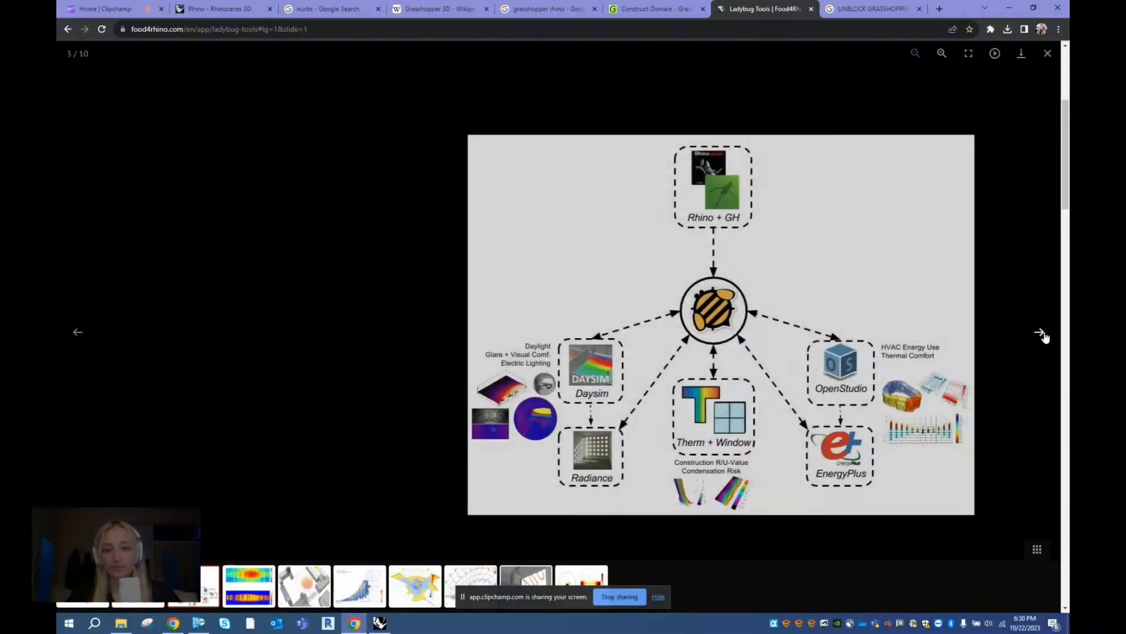
{"action": "left_click", "coordinate": [1042, 334]}
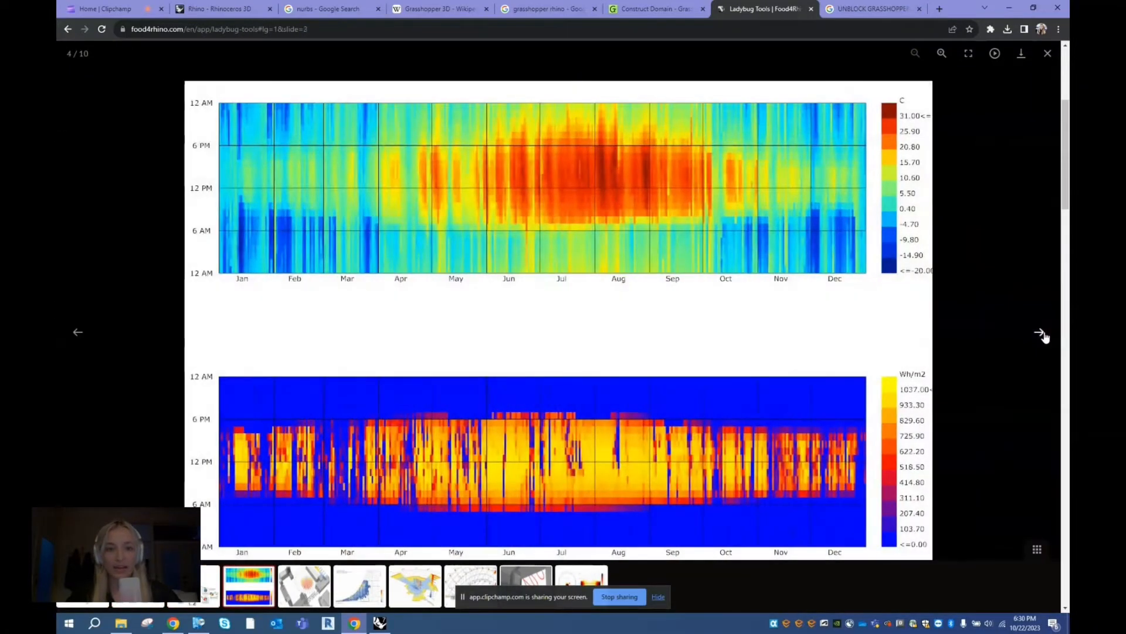
{"action": "left_click", "coordinate": [1042, 334]}
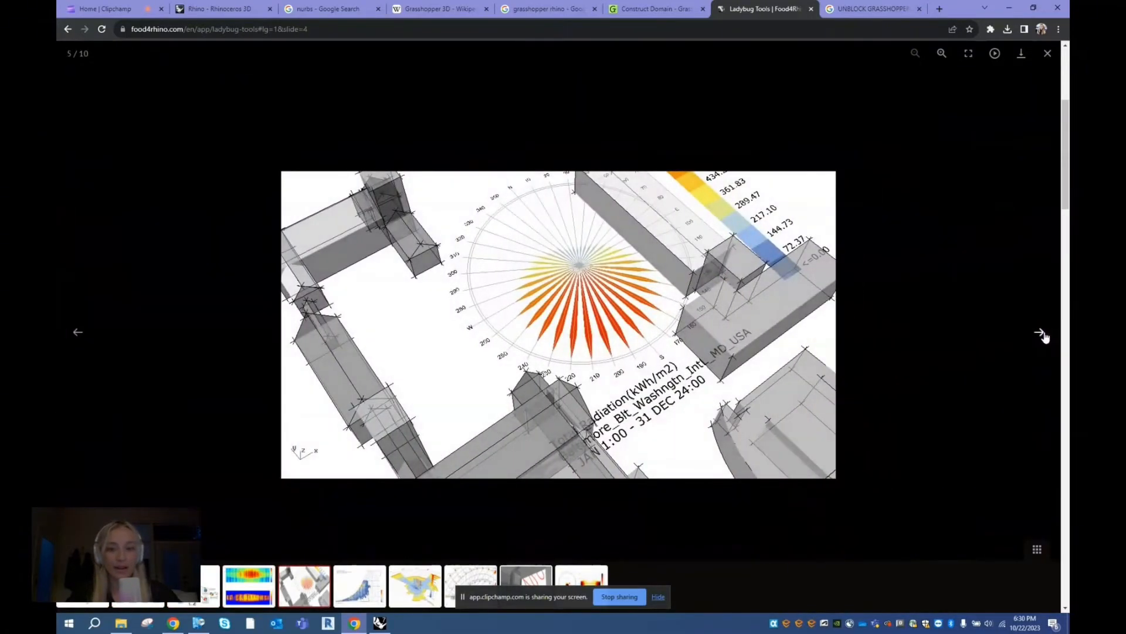
{"action": "left_click", "coordinate": [1042, 335]}
{"action": "left_click", "coordinate": [1042, 334]}
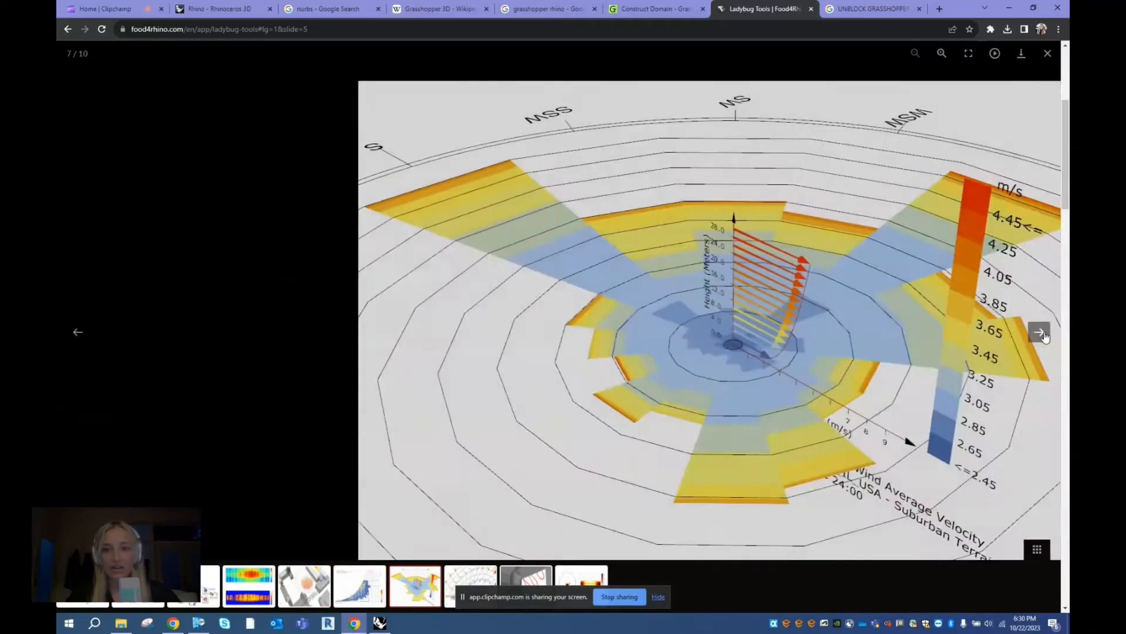
{"action": "left_click", "coordinate": [1042, 334]}
{"action": "left_click", "coordinate": [1042, 334]}
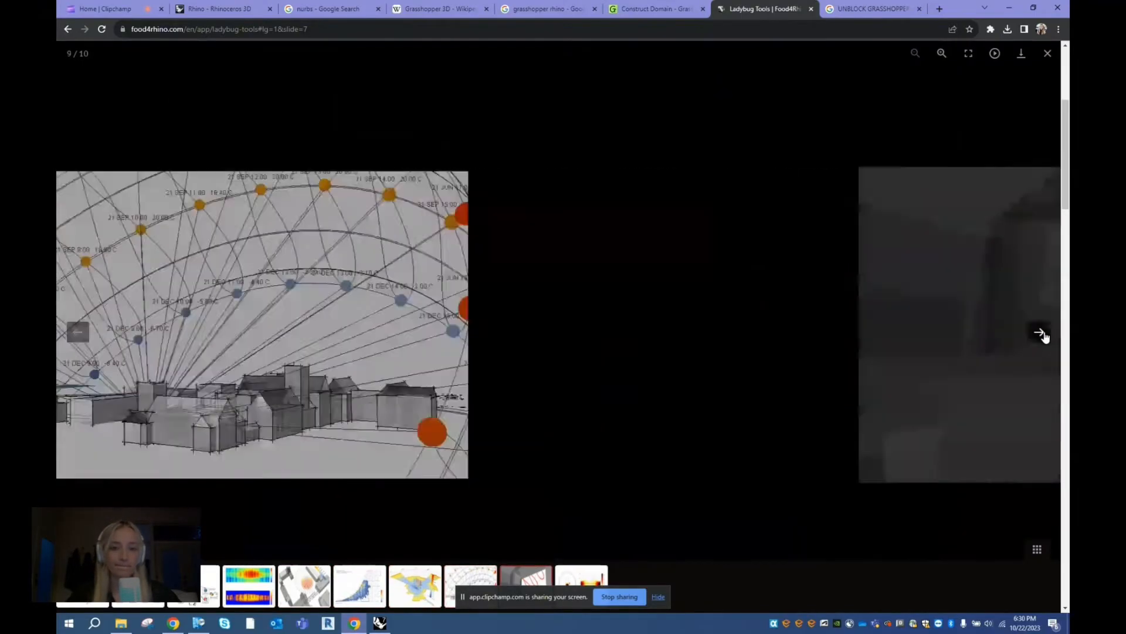
{"action": "key", "text": "Escape"}
{"action": "scroll", "coordinate": [661, 244], "scroll_direction": "up", "scroll_amount": 2}
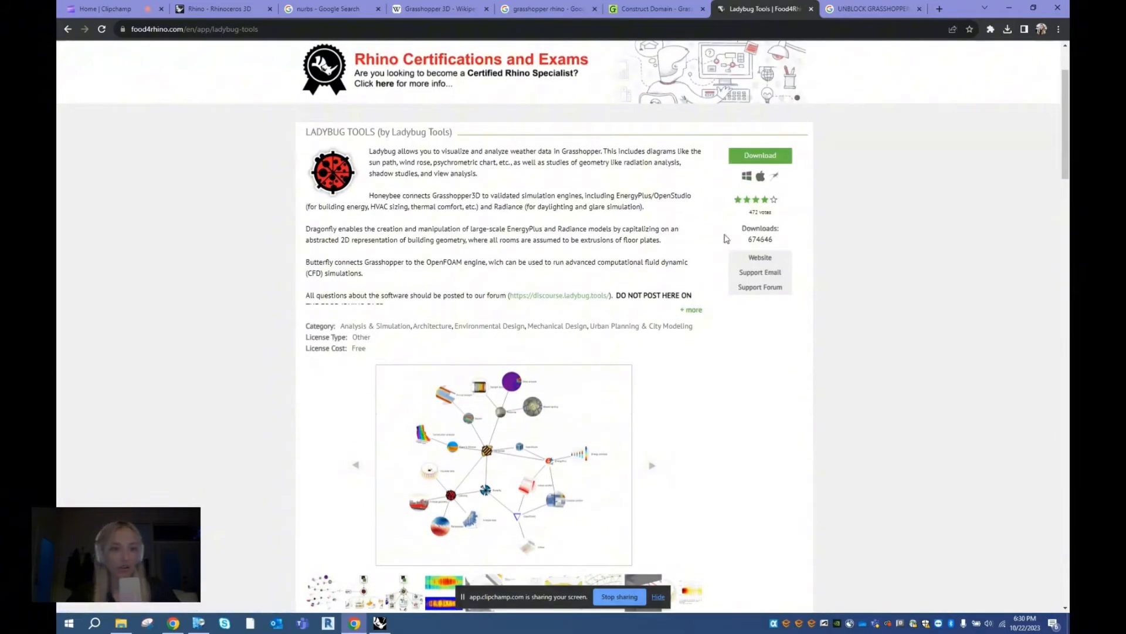
{"action": "scroll", "coordinate": [322, 229], "scroll_direction": "down", "scroll_amount": 7}
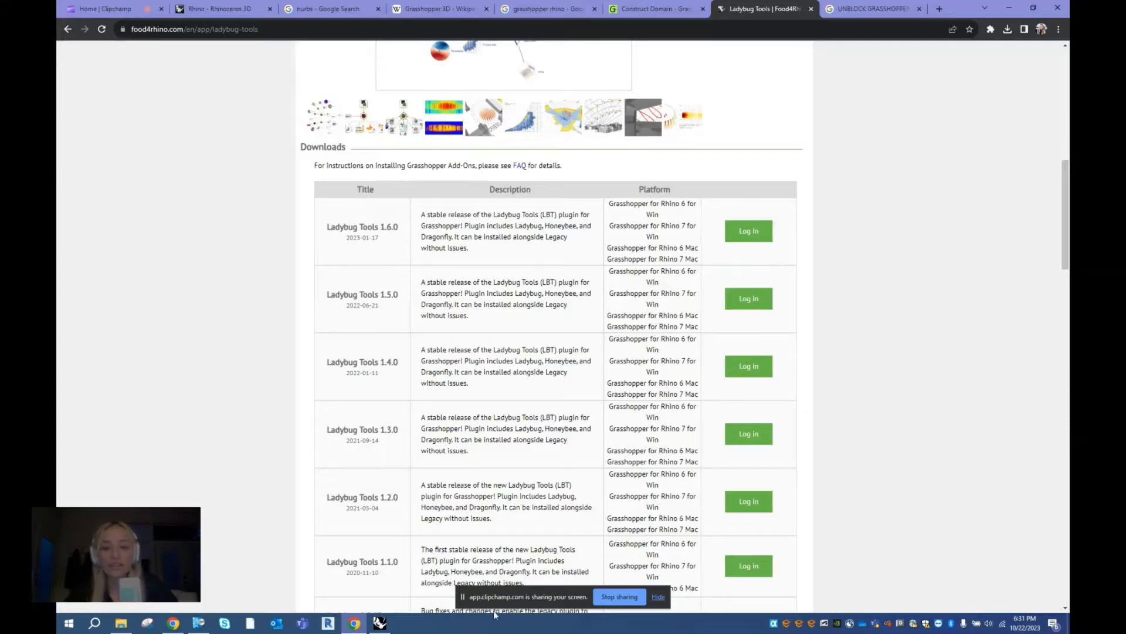
- Switch to Grasshopper and open its Components Folder, where third-party component libraries are stored
{"action": "left_click", "coordinate": [383, 623]}
{"action": "left_click", "coordinate": [720, 225]}
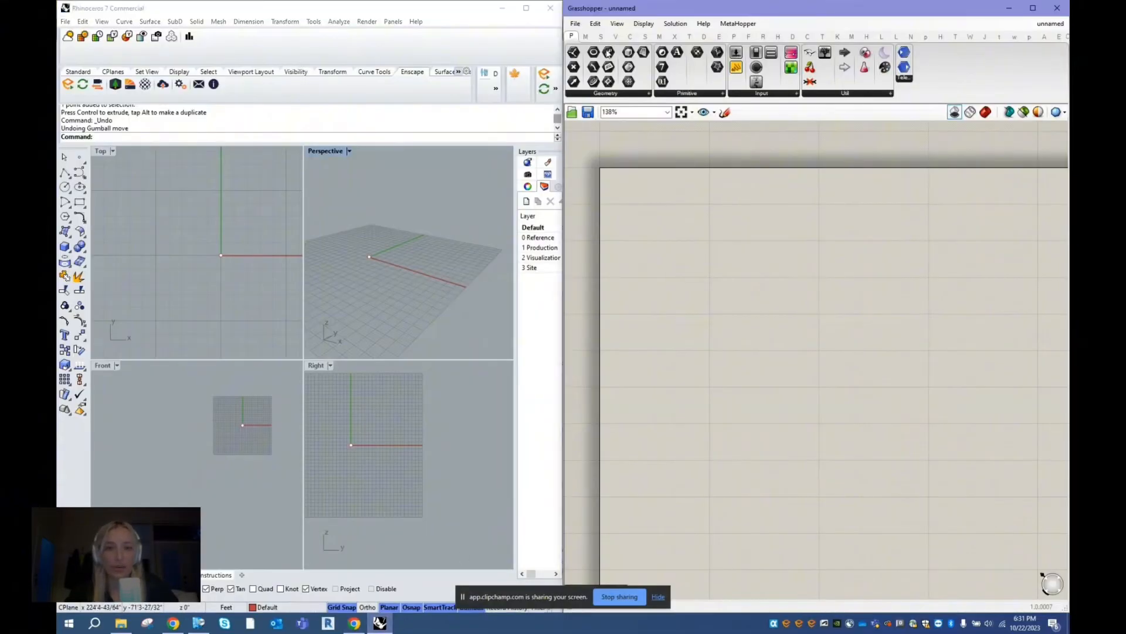
{"action": "left_click", "coordinate": [575, 23]}
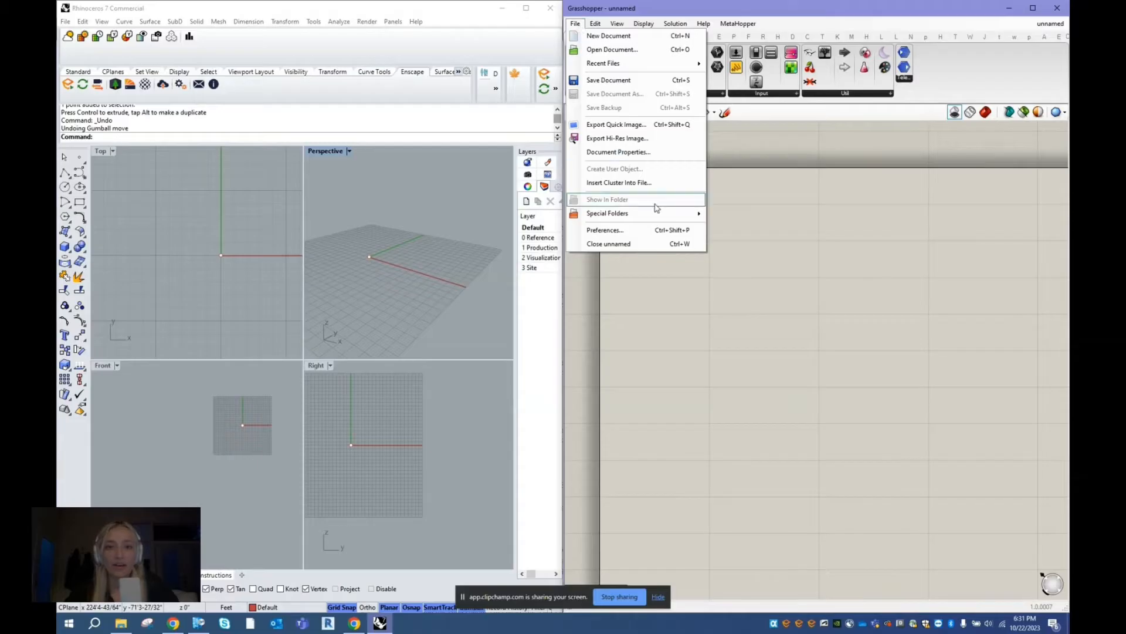
{"action": "mouse_move", "coordinate": [661, 214]}
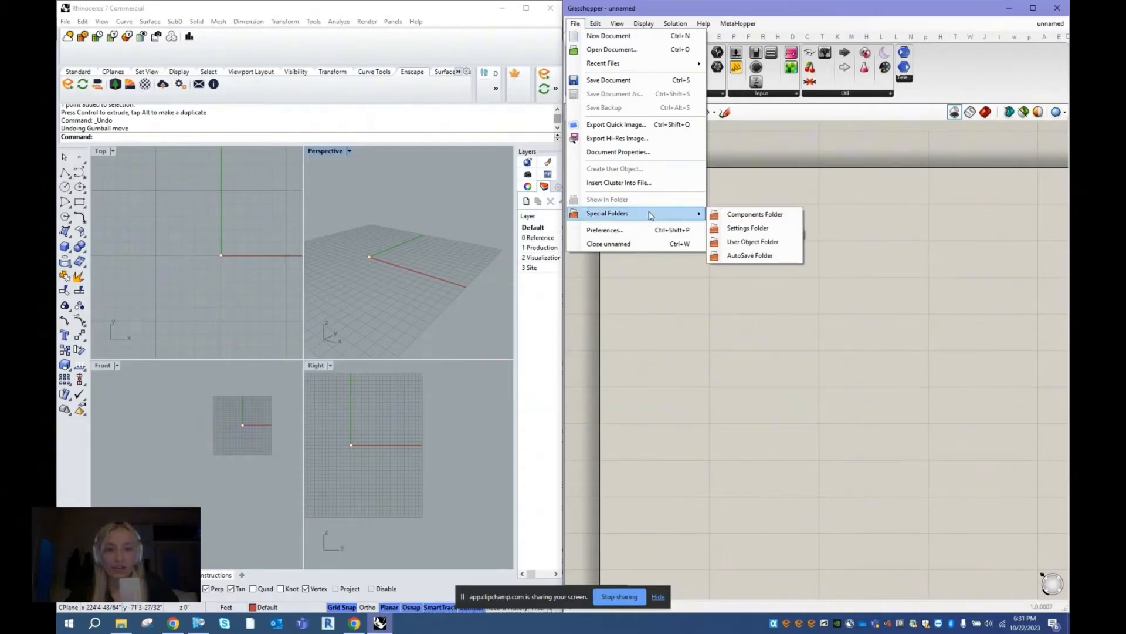
{"action": "left_click", "coordinate": [729, 215]}
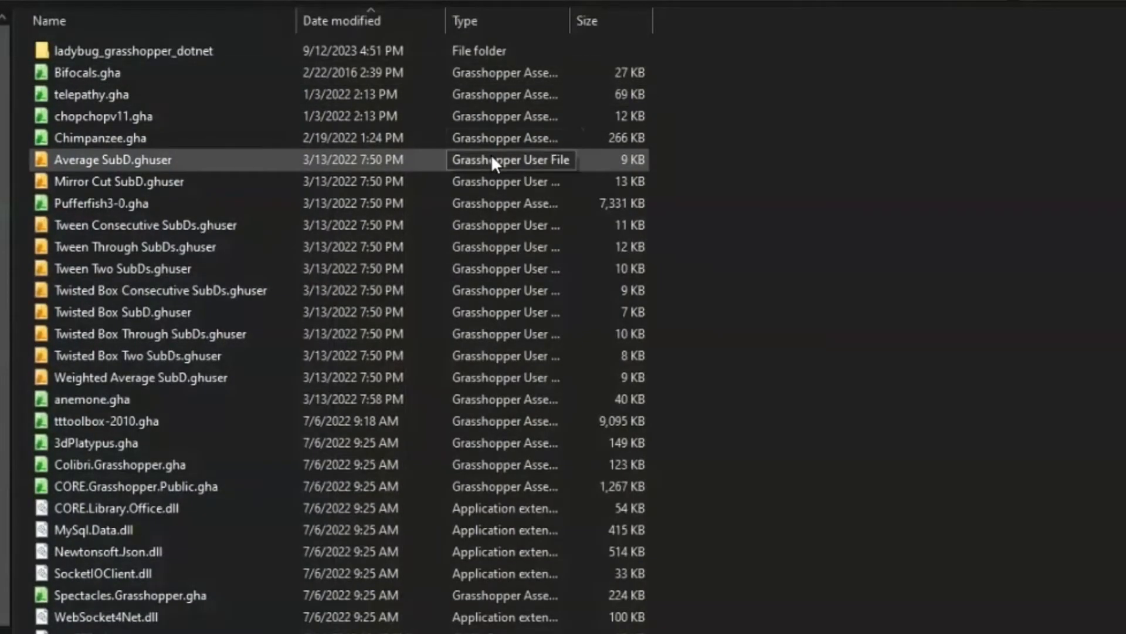
- Look through the plugin files in the components folder and open the properties of Bifocals.gha
{"action": "scroll", "coordinate": [491, 153], "scroll_direction": "down", "scroll_amount": 2}
{"action": "scroll", "coordinate": [491, 154], "scroll_direction": "down", "scroll_amount": 4}
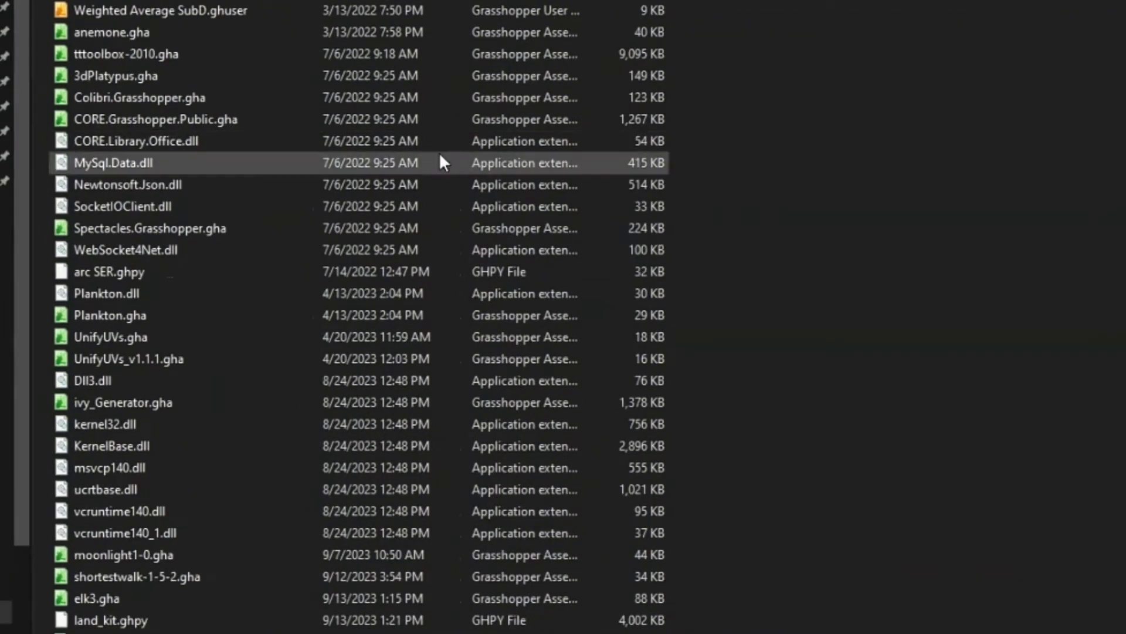
{"action": "scroll", "coordinate": [331, 144], "scroll_direction": "up", "scroll_amount": 4}
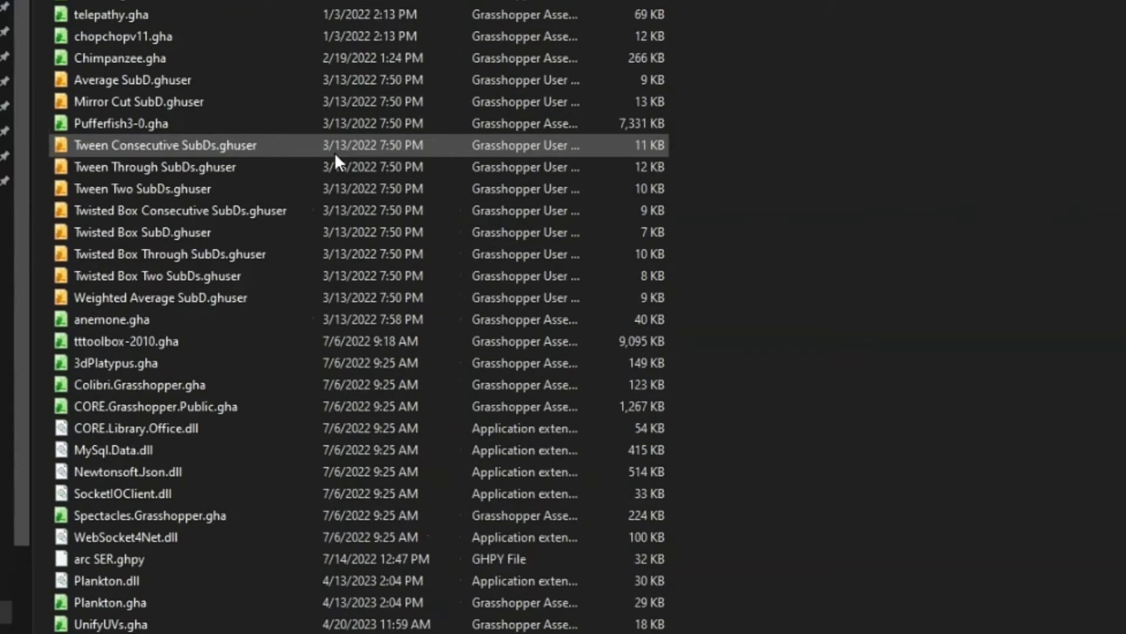
{"action": "right_click", "coordinate": [168, 2]}
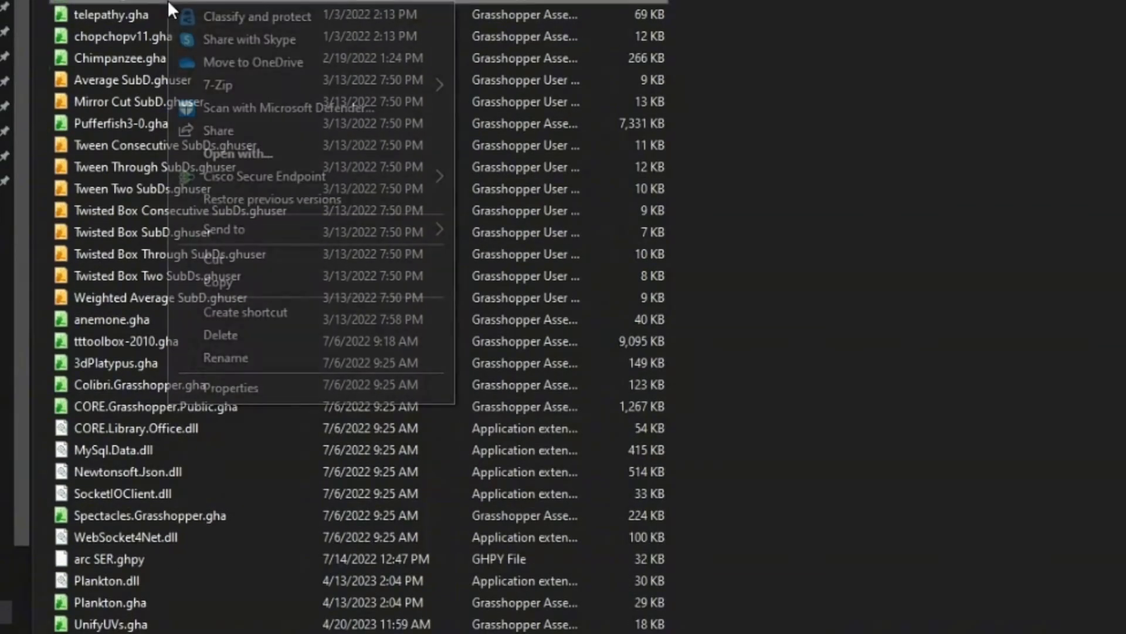
{"action": "left_click", "coordinate": [308, 387]}
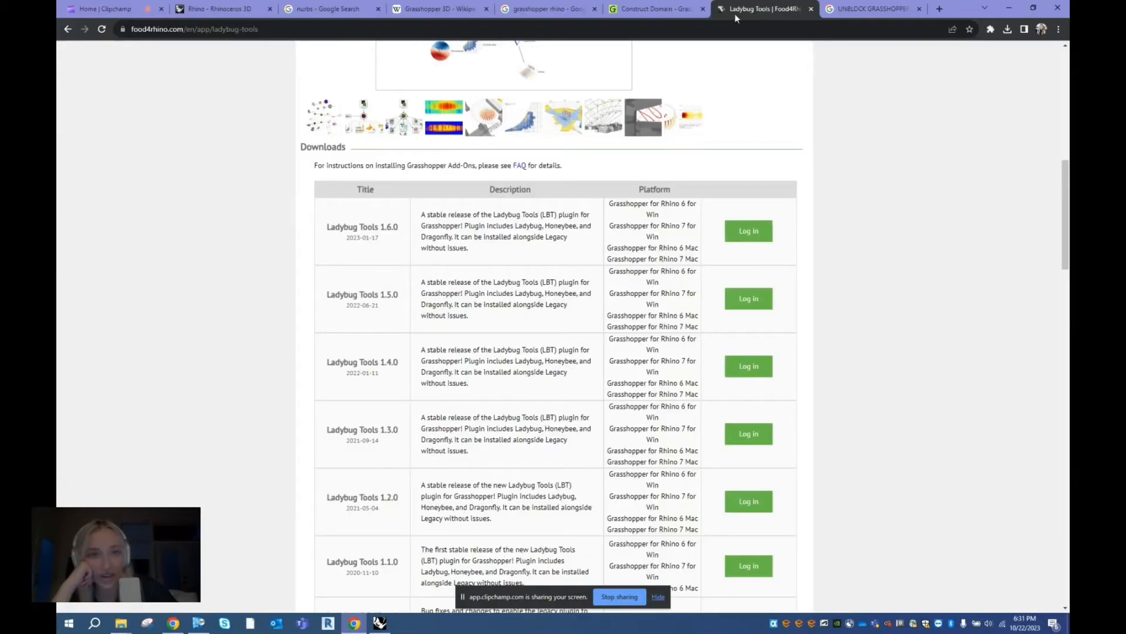
- Consult the browser's image results on unblocking Grasshopper plugin files, and return to the empty Grasshopper canvas
{"action": "left_click", "coordinate": [822, 7]}
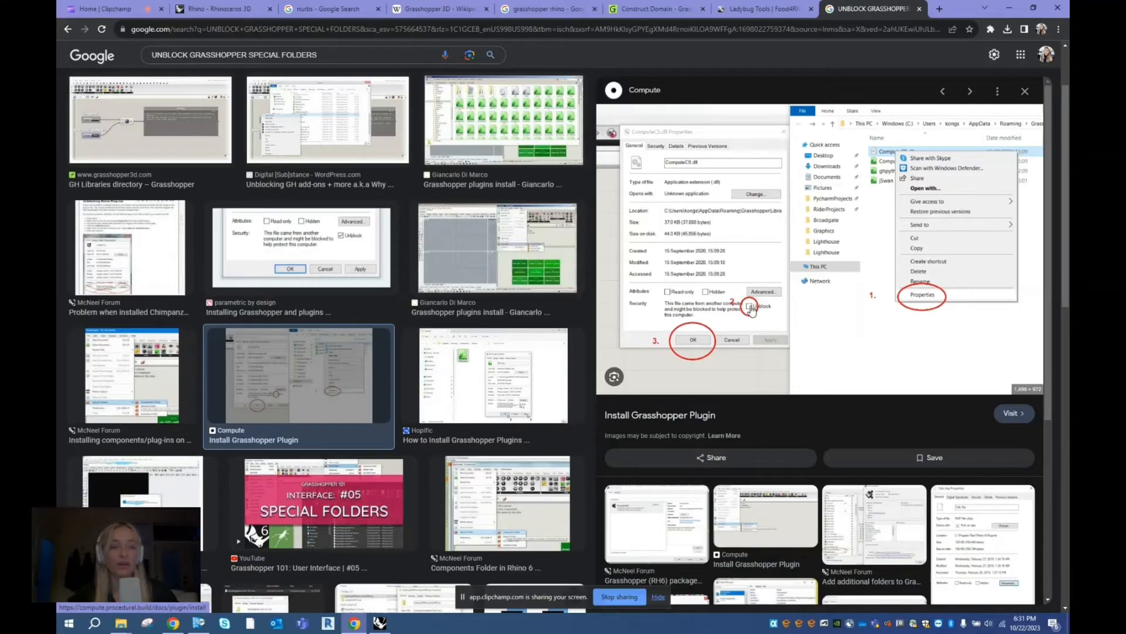
{"action": "left_click", "coordinate": [1004, 8]}
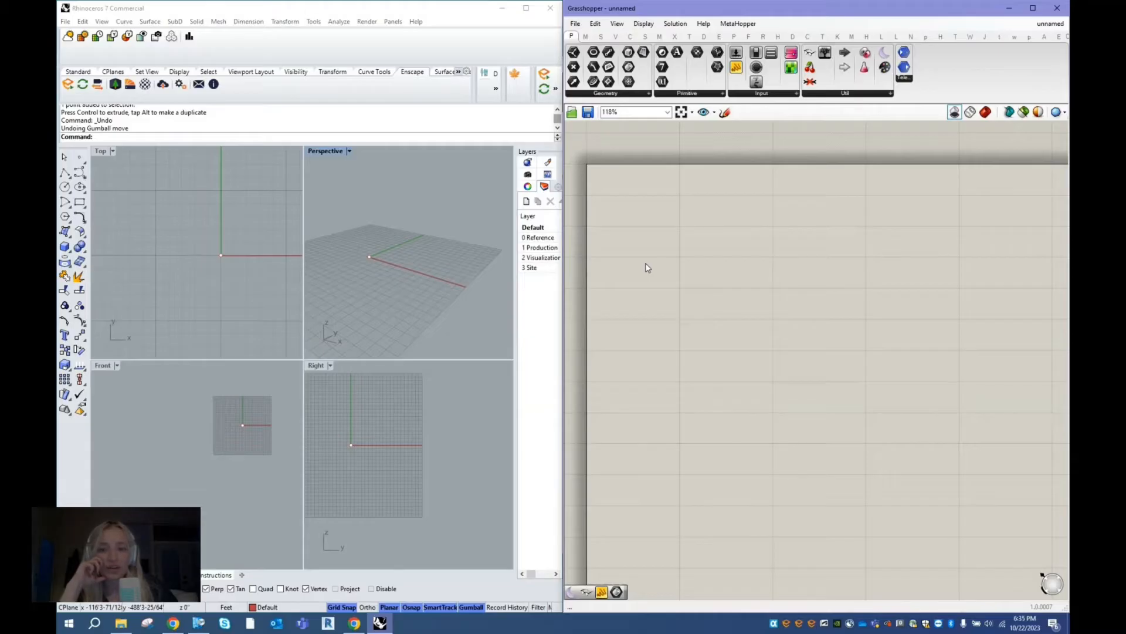
{"action": "right_click_drag", "start_coordinate": [722, 409], "coordinate": [733, 382]}
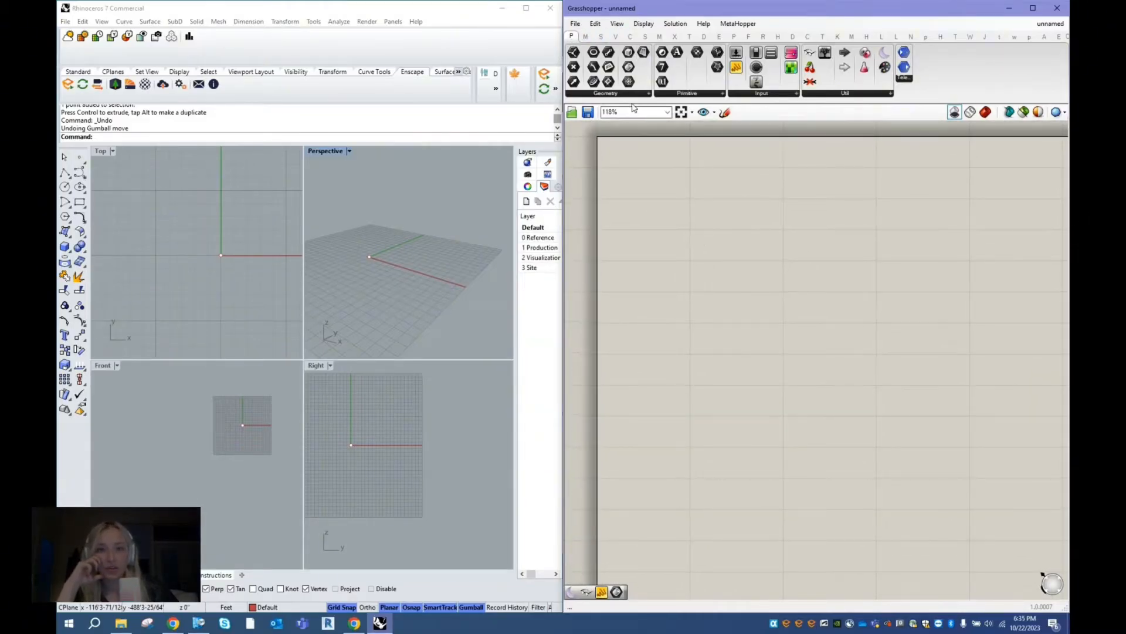
- Glance through the Maths, Sets and Vector categories and place a Point parameter from the Params Geometry group on the canvas
{"action": "left_click", "coordinate": [585, 37]}
{"action": "left_click", "coordinate": [601, 36]}
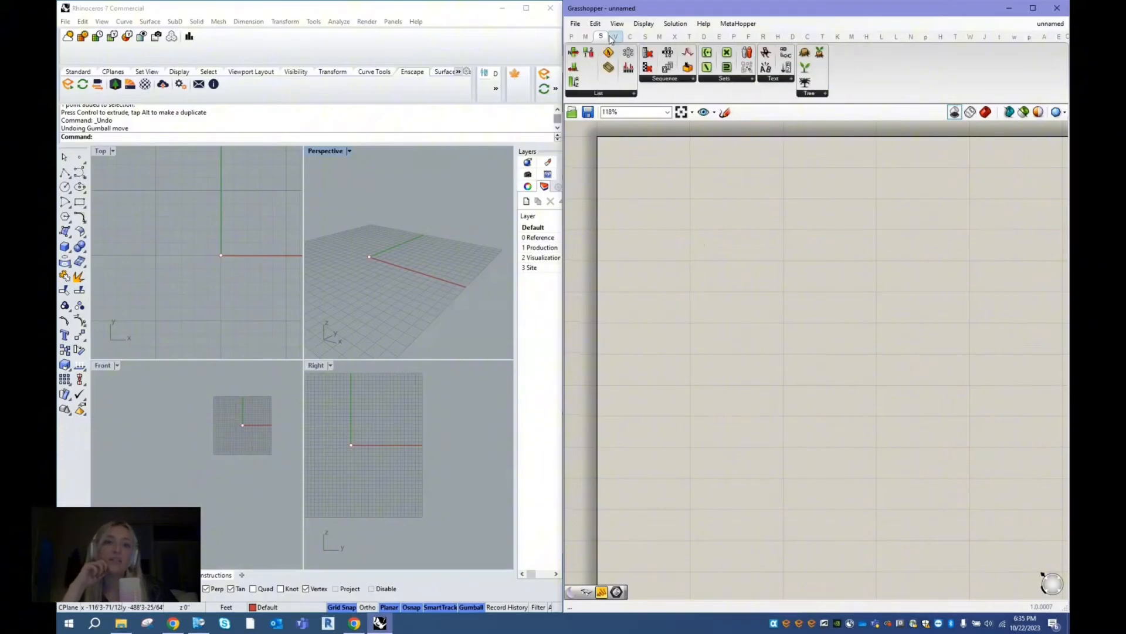
{"action": "left_click", "coordinate": [615, 37]}
{"action": "left_click", "coordinate": [572, 36]}
{"action": "left_click", "coordinate": [614, 95]}
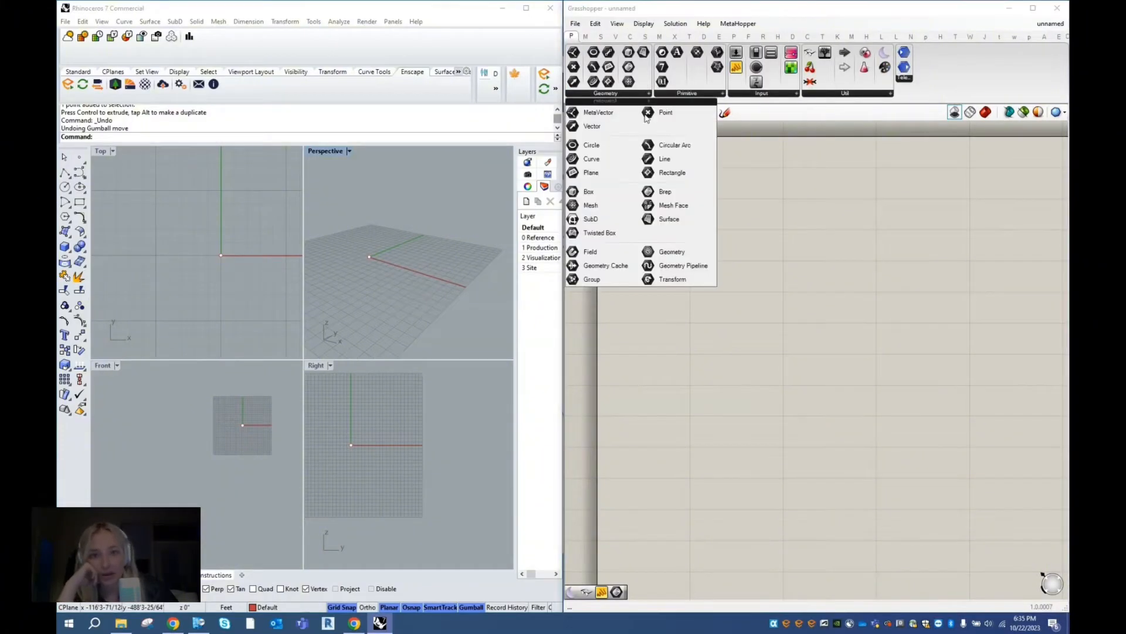
{"action": "left_click_drag", "start_coordinate": [661, 112], "coordinate": [710, 240]}
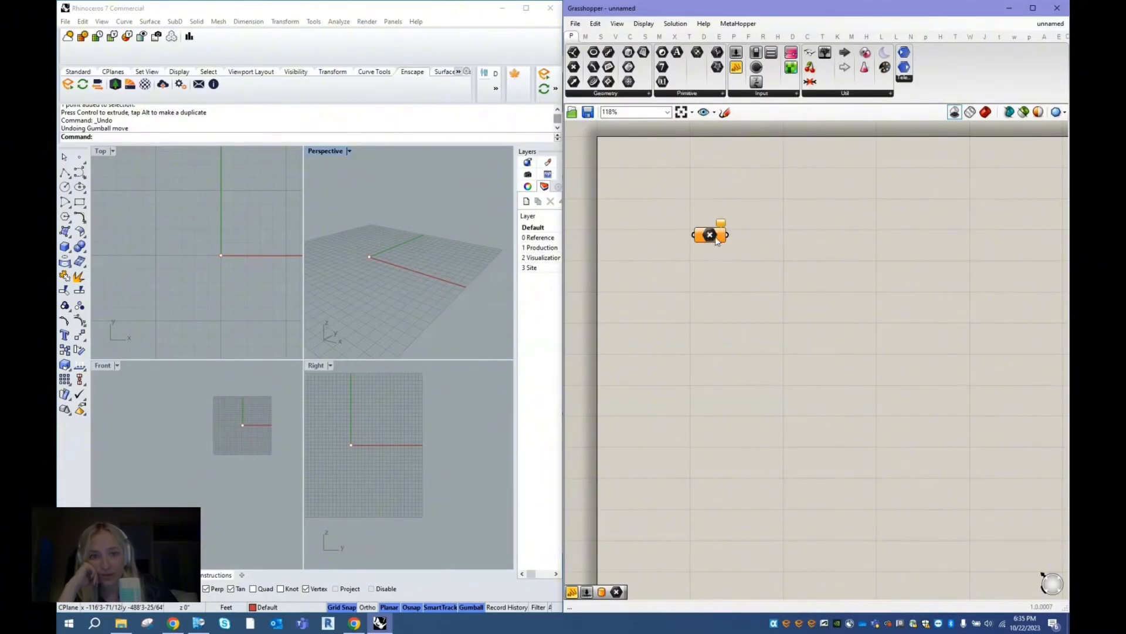
- Add a second Point parameter through the canvas keyword search "point", and delete both Point parameters
{"action": "double_click", "coordinate": [695, 300]}
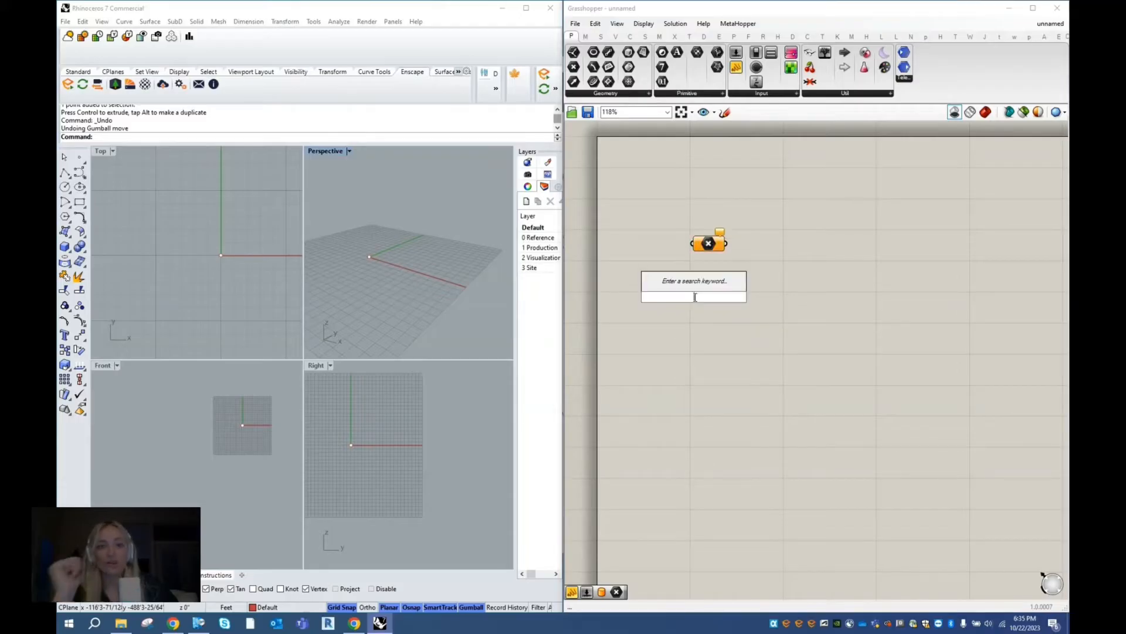
{"action": "type", "text": "point"}
{"action": "key", "text": "Return"}
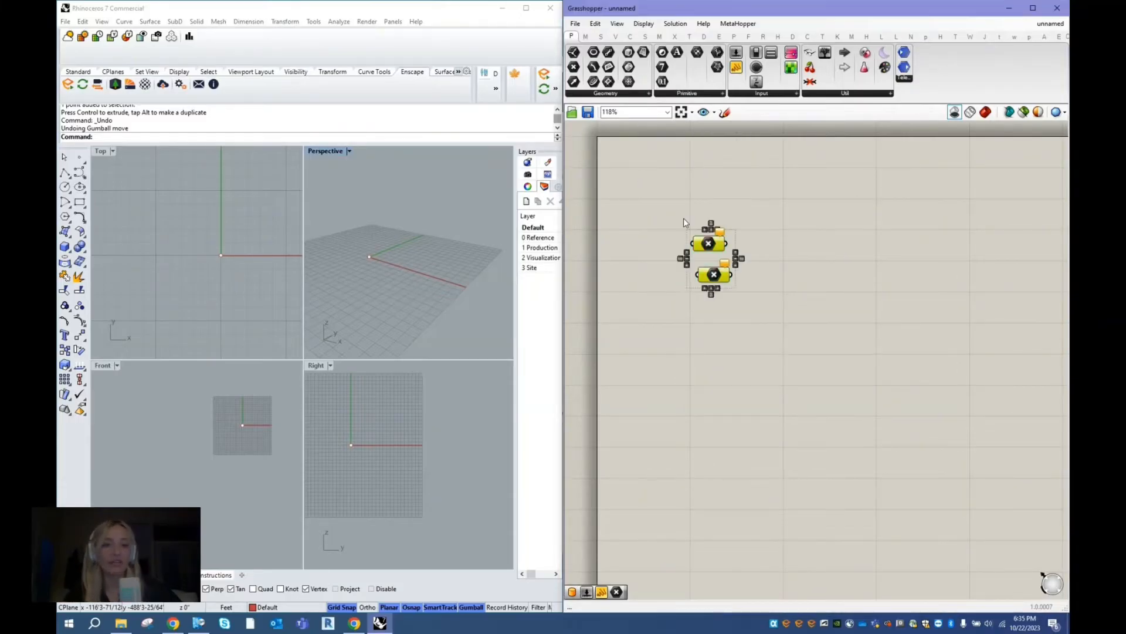
{"action": "key", "text": "Delete"}
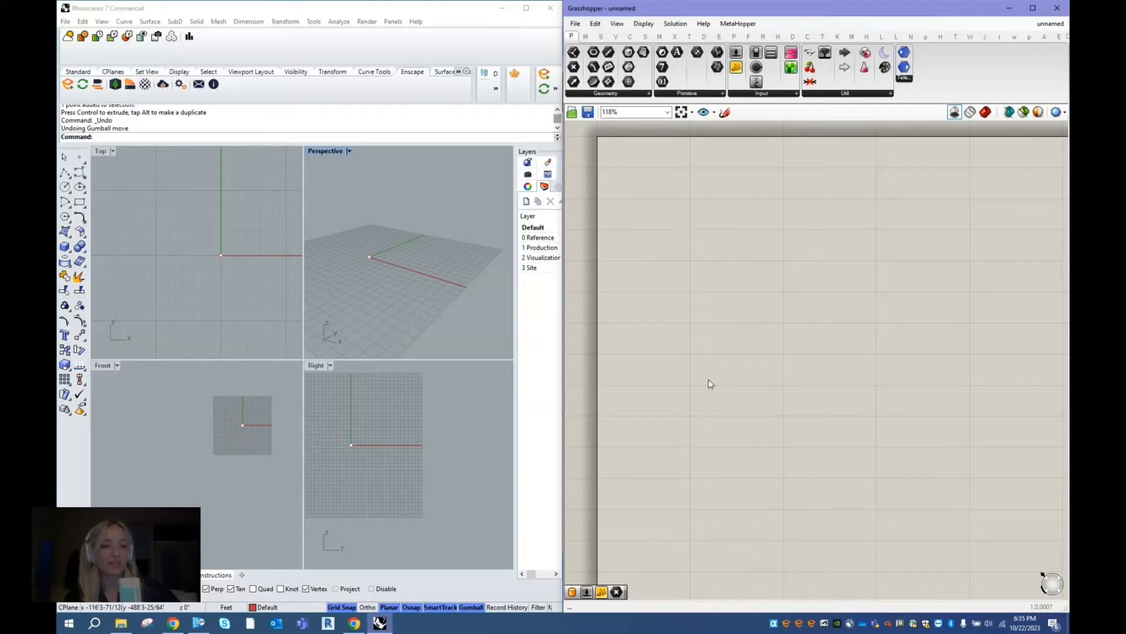
- Examine the labelled example components on the canvas, including the Cylinder component and its Base, Radius and Length inputs
{"action": "right_click_drag", "start_coordinate": [693, 354], "coordinate": [697, 300]}
{"action": "right_click_drag", "start_coordinate": [711, 394], "coordinate": [702, 286]}
{"action": "mouse_move", "coordinate": [701, 385]}
{"action": "right_mouse_down"}
{"action": "mouse_move", "coordinate": [686, 274]}
{"action": "mouse_move", "coordinate": [636, 161]}
{"action": "right_mouse_up"}
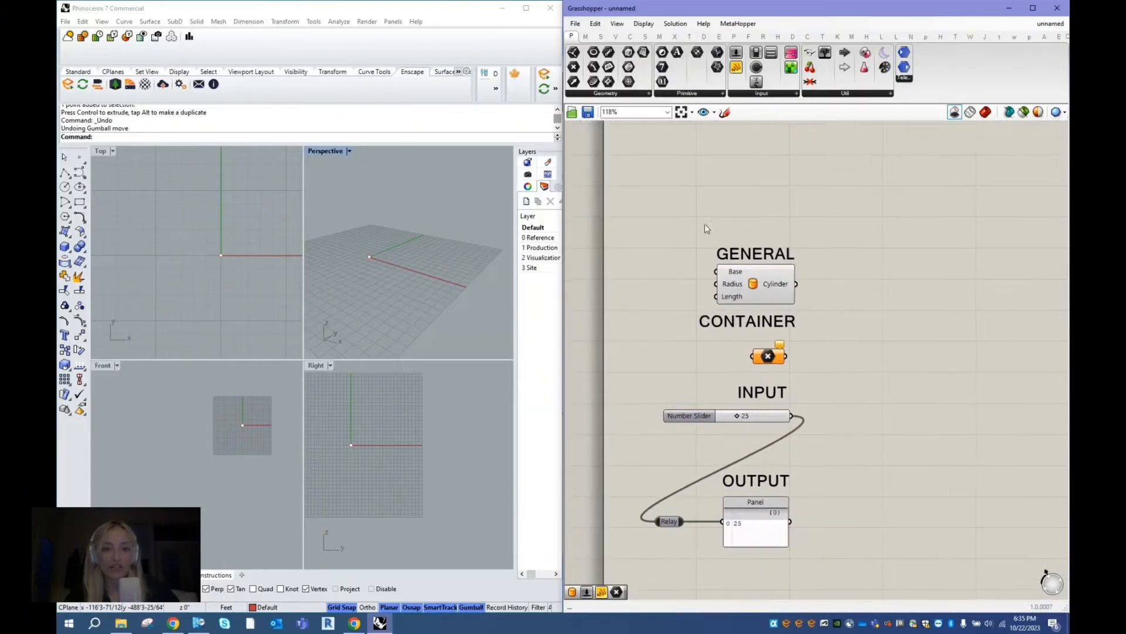
{"action": "right_click_drag", "start_coordinate": [652, 382], "coordinate": [651, 317]}
{"action": "middle_click", "coordinate": [902, 280]}
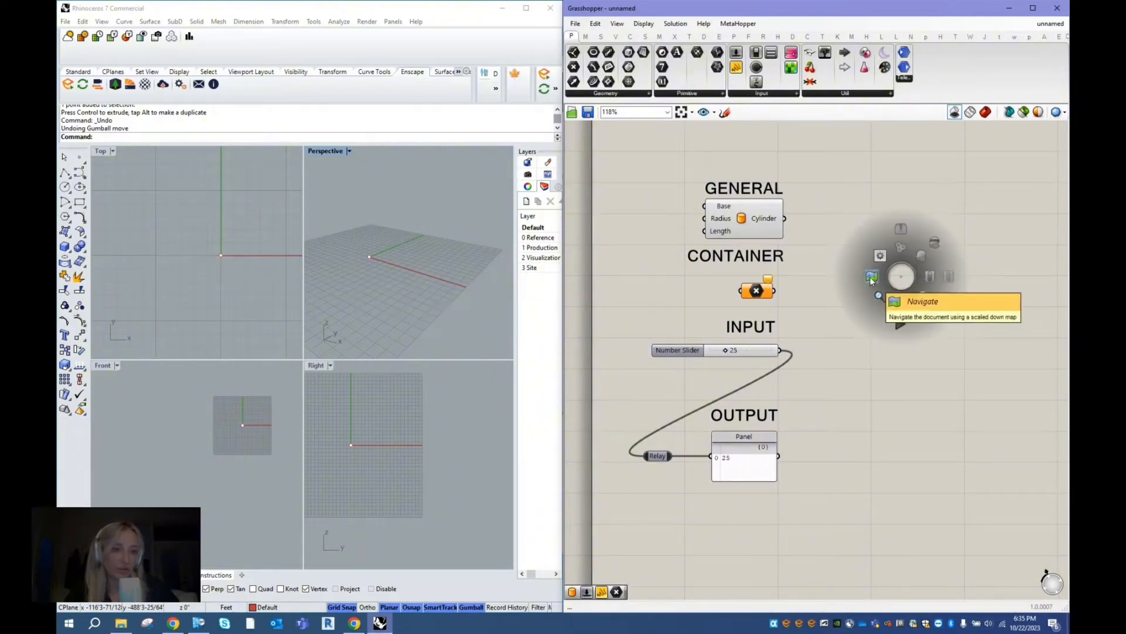
{"action": "left_click", "coordinate": [837, 165]}
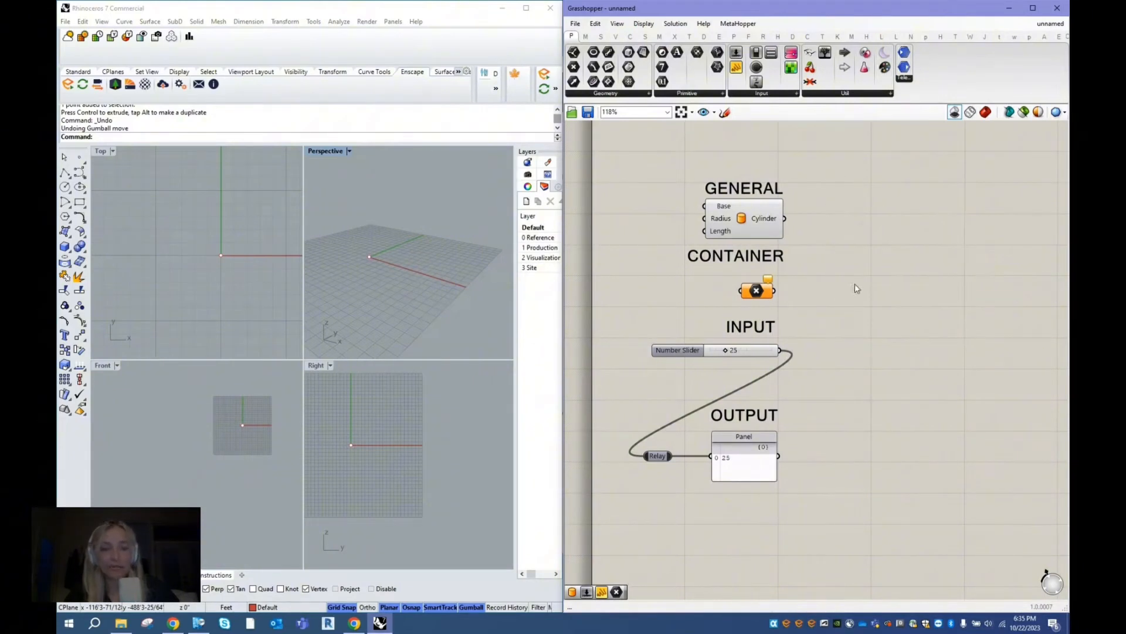
{"action": "right_click_drag", "start_coordinate": [862, 245], "coordinate": [869, 248]}
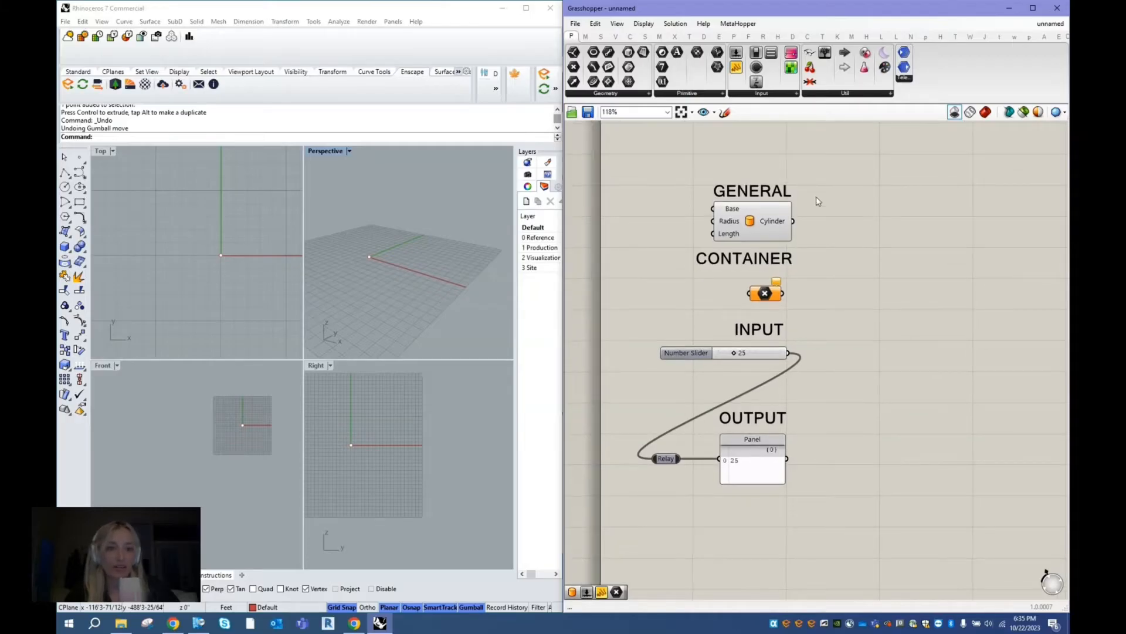
{"action": "left_click", "coordinate": [761, 219]}
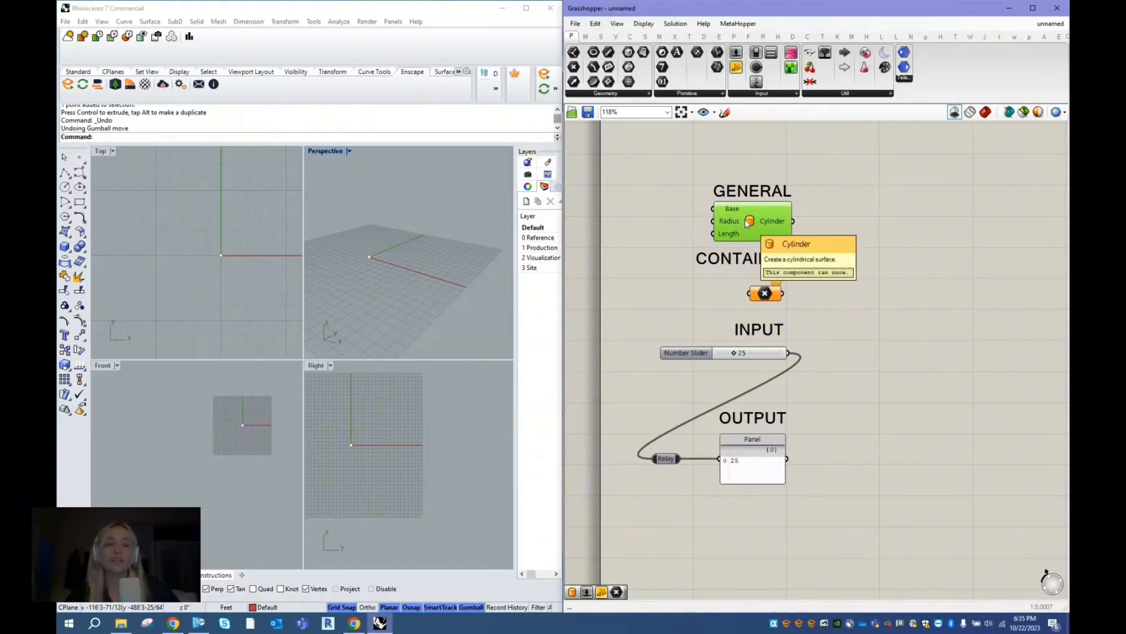
{"action": "left_click", "coordinate": [663, 197]}
{"action": "scroll", "coordinate": [731, 207], "scroll_direction": "up", "scroll_amount": 3}
{"action": "scroll", "coordinate": [768, 281], "scroll_direction": "down", "scroll_amount": 2}
{"action": "scroll", "coordinate": [769, 282], "scroll_direction": "down", "scroll_amount": 1}
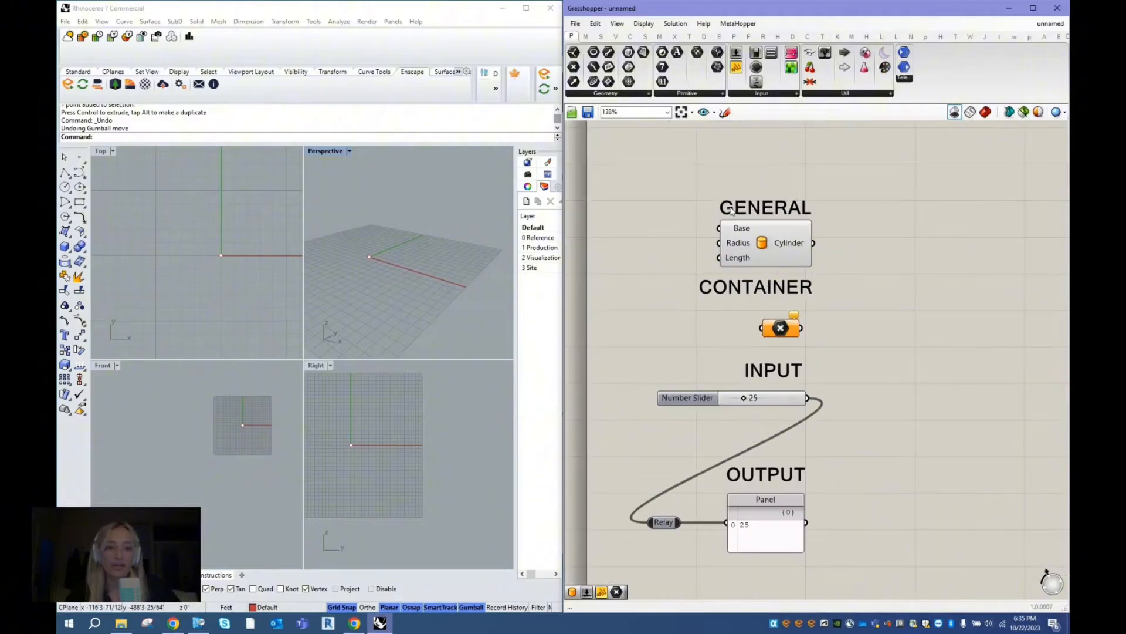
{"action": "mouse_move", "coordinate": [743, 232]}
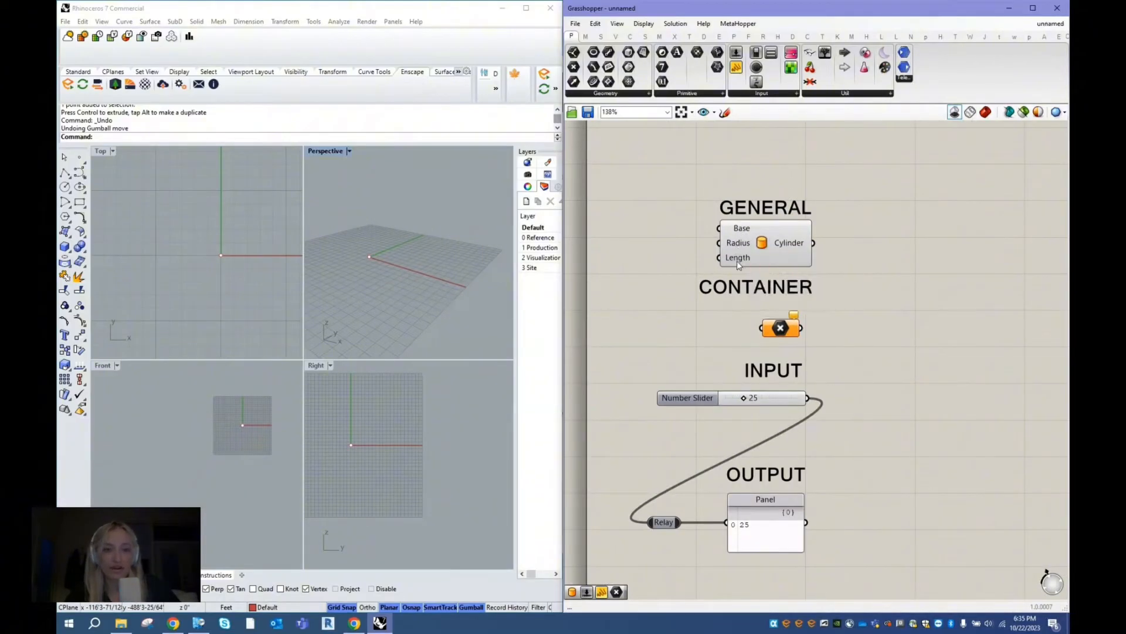
- Connect the Number Slider's output to the Length input of the Cylinder component
{"action": "left_click", "coordinate": [696, 401]}
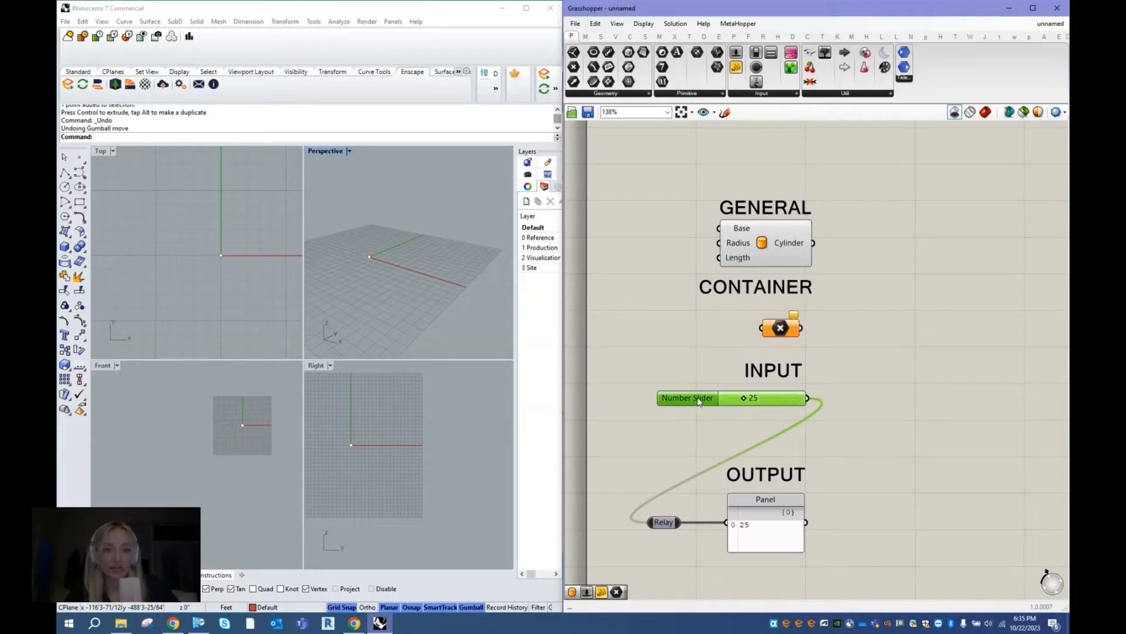
{"action": "left_click_drag", "start_coordinate": [809, 400], "coordinate": [729, 261]}
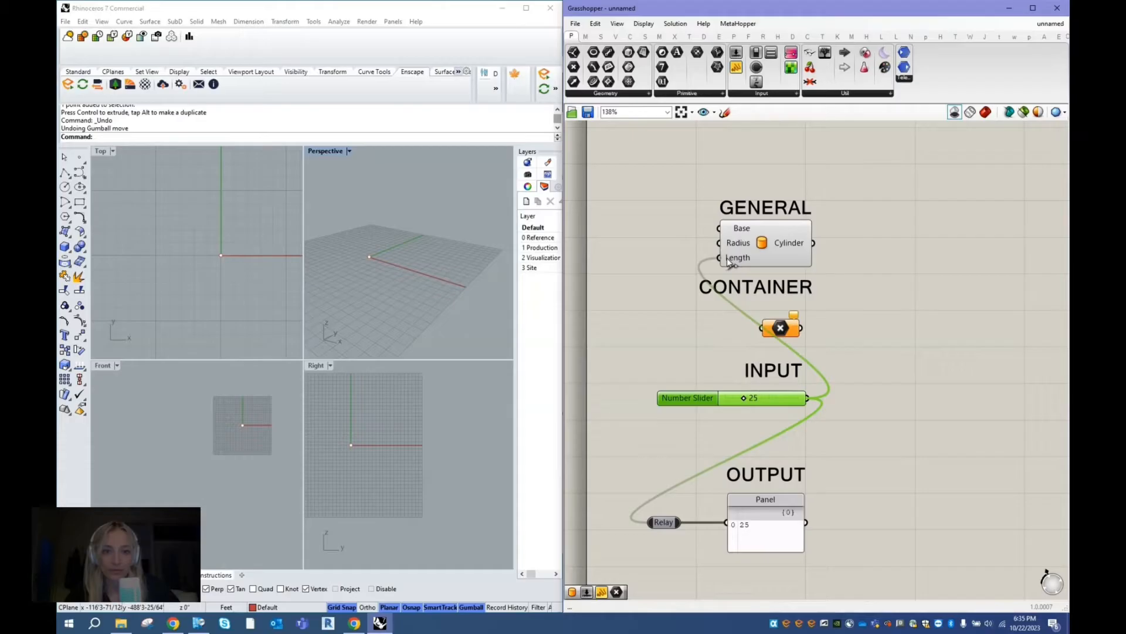
{"action": "left_click", "coordinate": [891, 221]}
- Turn on the shaded preview, inspect the cylinder in the Perspective viewport, and undo the slider connection to the Length input
{"action": "left_click", "coordinate": [986, 112]}
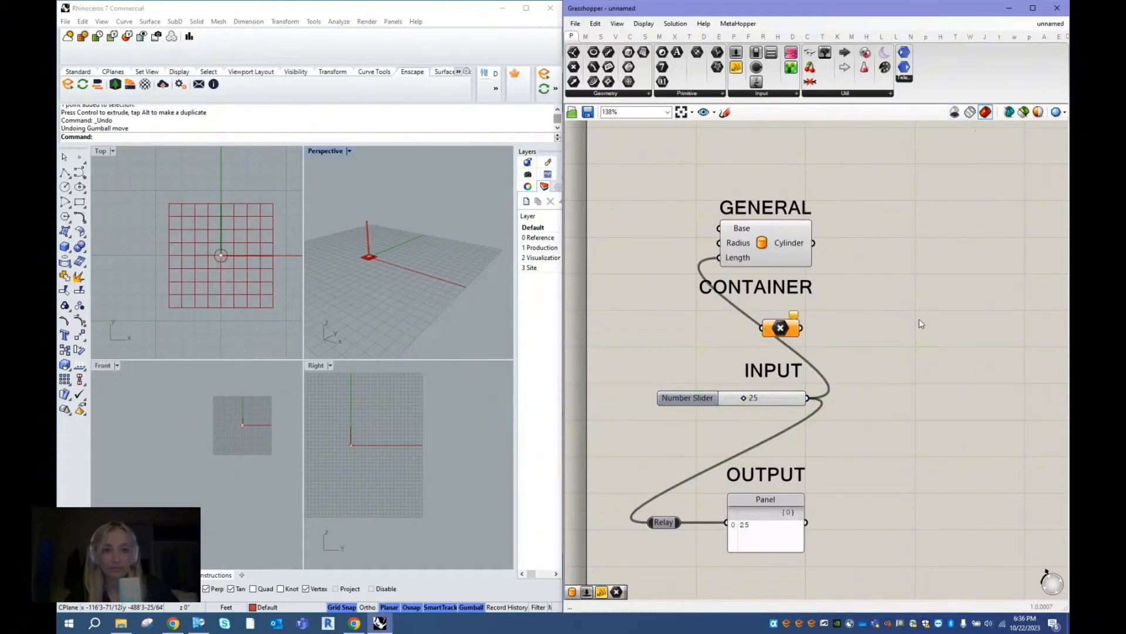
{"action": "right_click_drag", "start_coordinate": [407, 256], "coordinate": [361, 228]}
{"action": "scroll", "coordinate": [359, 227], "scroll_direction": "up", "scroll_amount": 8}
{"action": "mouse_move", "coordinate": [449, 272]}
{"action": "right_mouse_down"}
{"action": "mouse_move", "coordinate": [474, 246]}
{"action": "mouse_move", "coordinate": [443, 274]}
{"action": "right_mouse_up"}
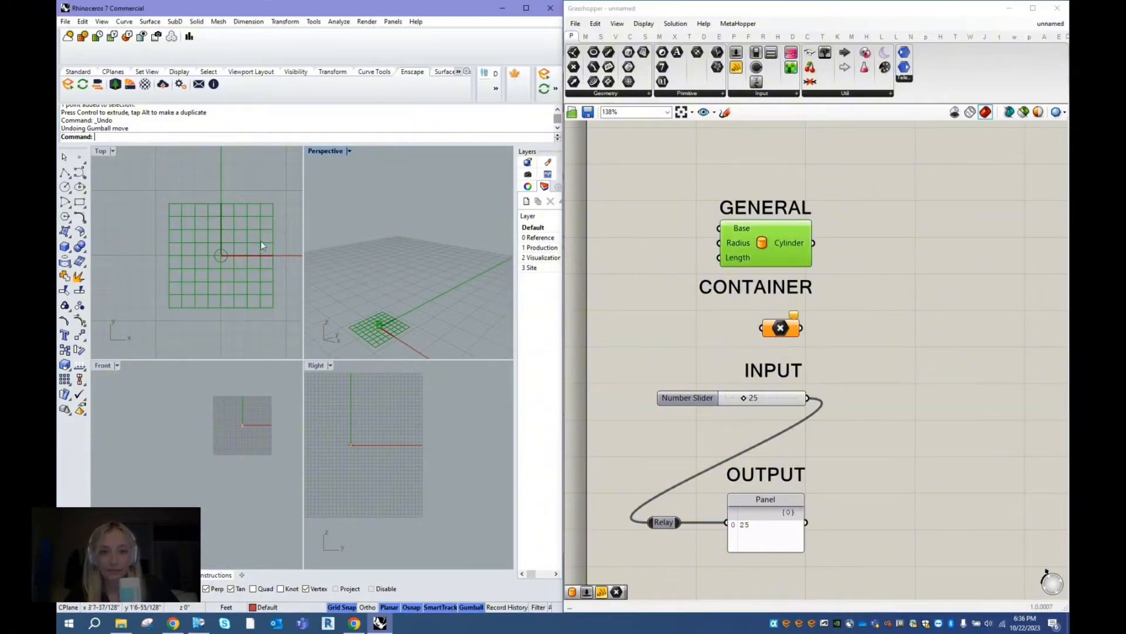
{"action": "scroll", "coordinate": [374, 340], "scroll_direction": "up", "scroll_amount": 10}
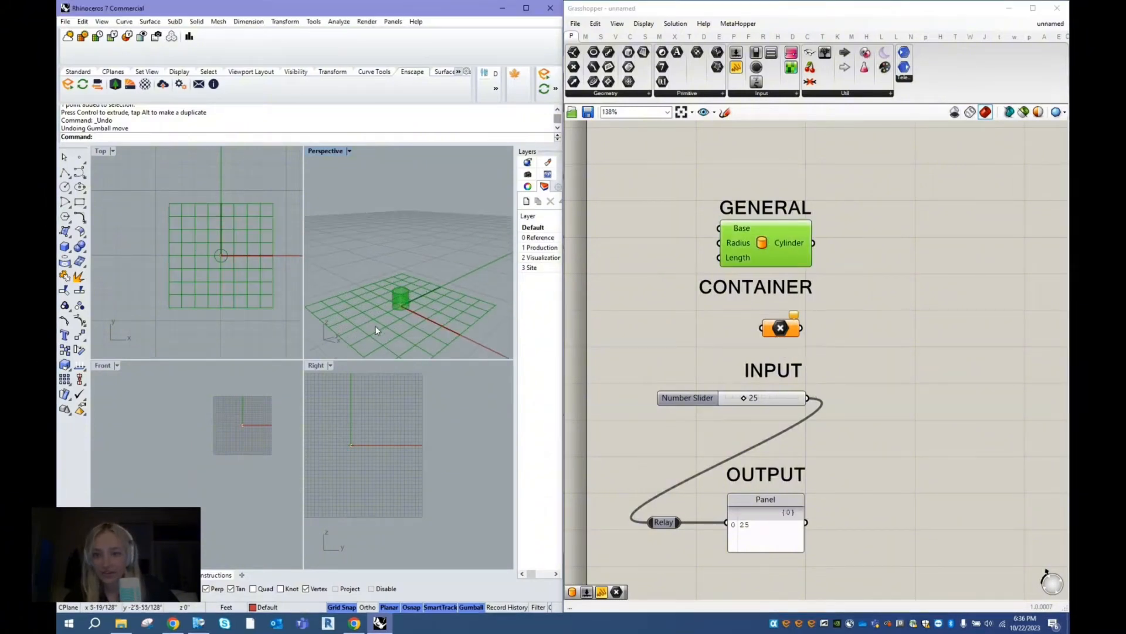
{"action": "scroll", "coordinate": [396, 253], "scroll_direction": "down", "scroll_amount": 4}
- Reference the existing Rhino point at the origin in the Point container using Set one Point
{"action": "left_click", "coordinate": [780, 329]}
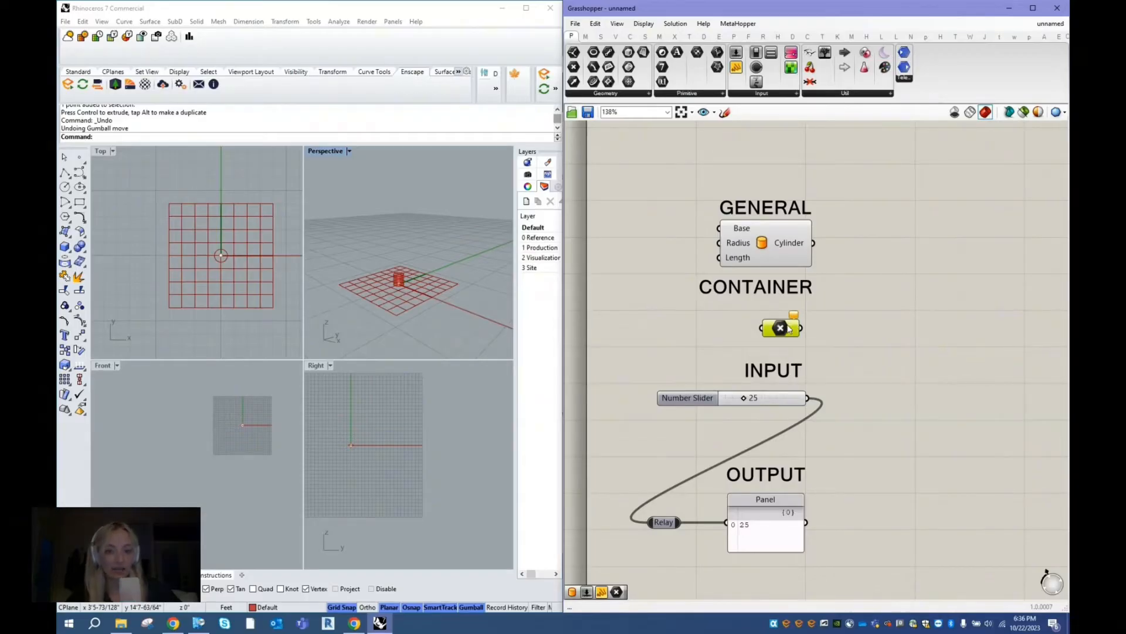
{"action": "left_click_drag", "start_coordinate": [780, 328], "coordinate": [768, 325]}
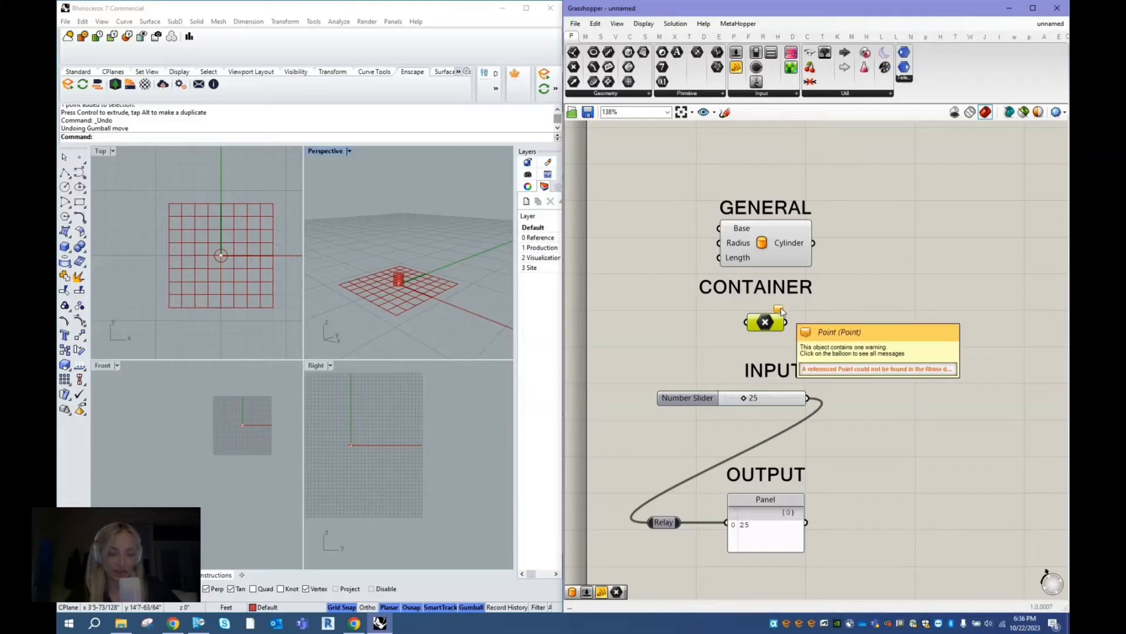
{"action": "mouse_move", "coordinate": [769, 323]}
{"action": "left_mouse_down"}
{"action": "mouse_move", "coordinate": [758, 329]}
{"action": "mouse_move", "coordinate": [639, 270]}
{"action": "mouse_move", "coordinate": [782, 330]}
{"action": "left_mouse_up"}
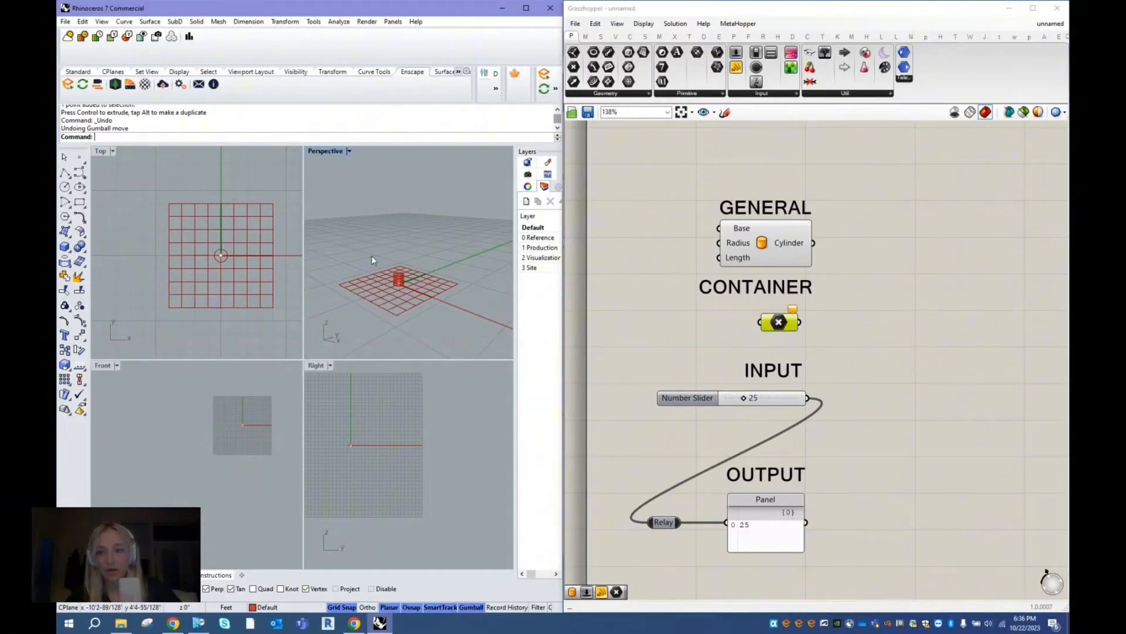
{"action": "left_click", "coordinate": [399, 287]}
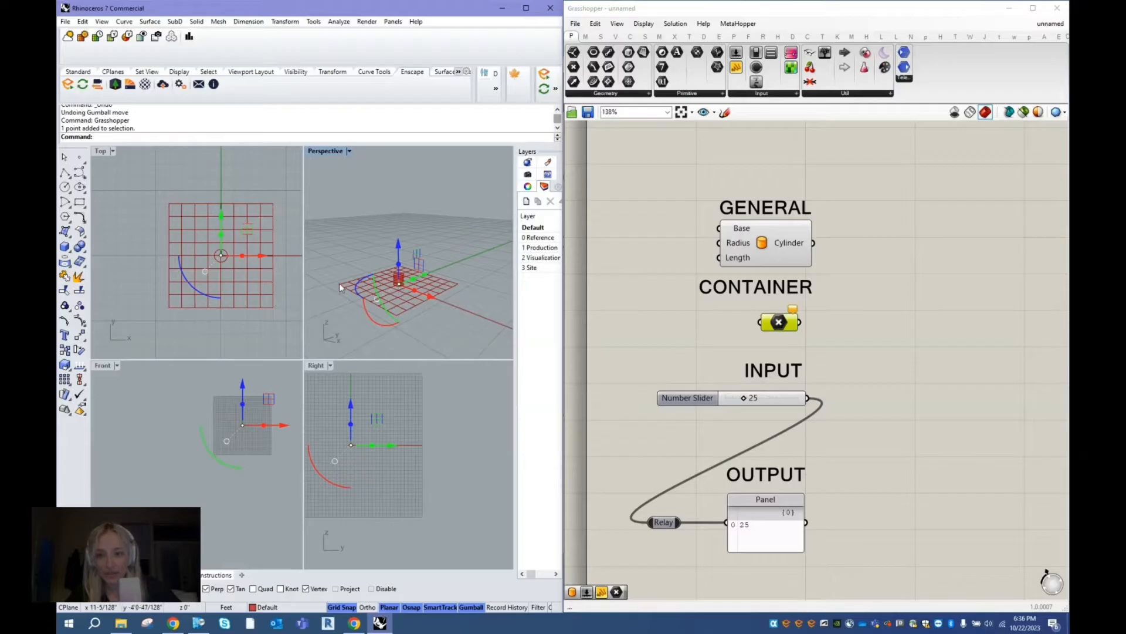
{"action": "right_click", "coordinate": [781, 324]}
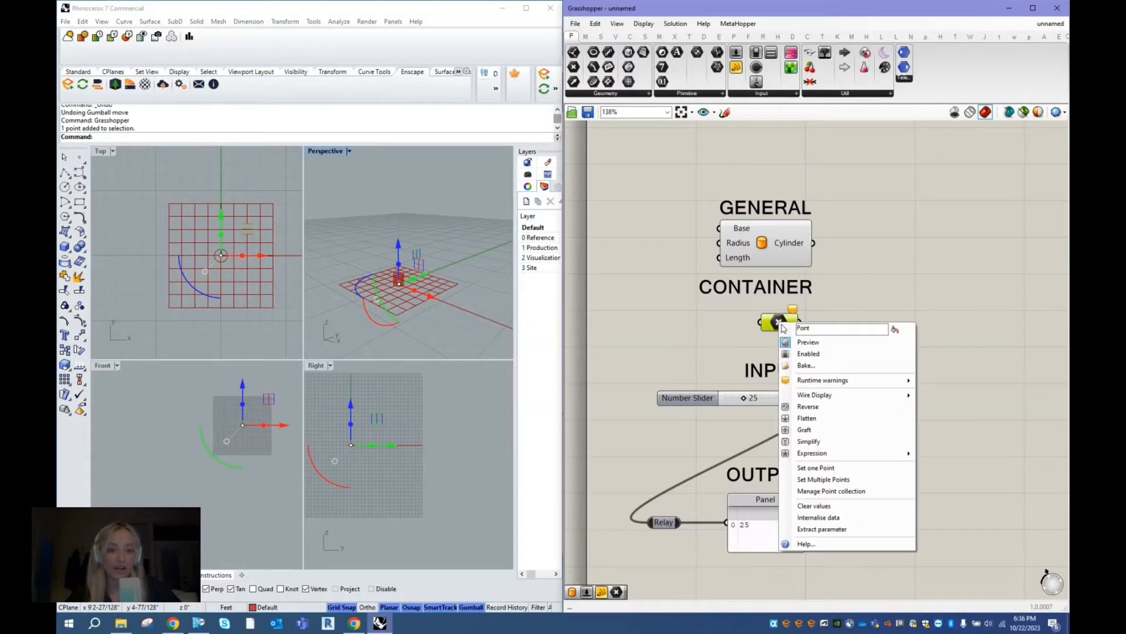
{"action": "left_click", "coordinate": [836, 470]}
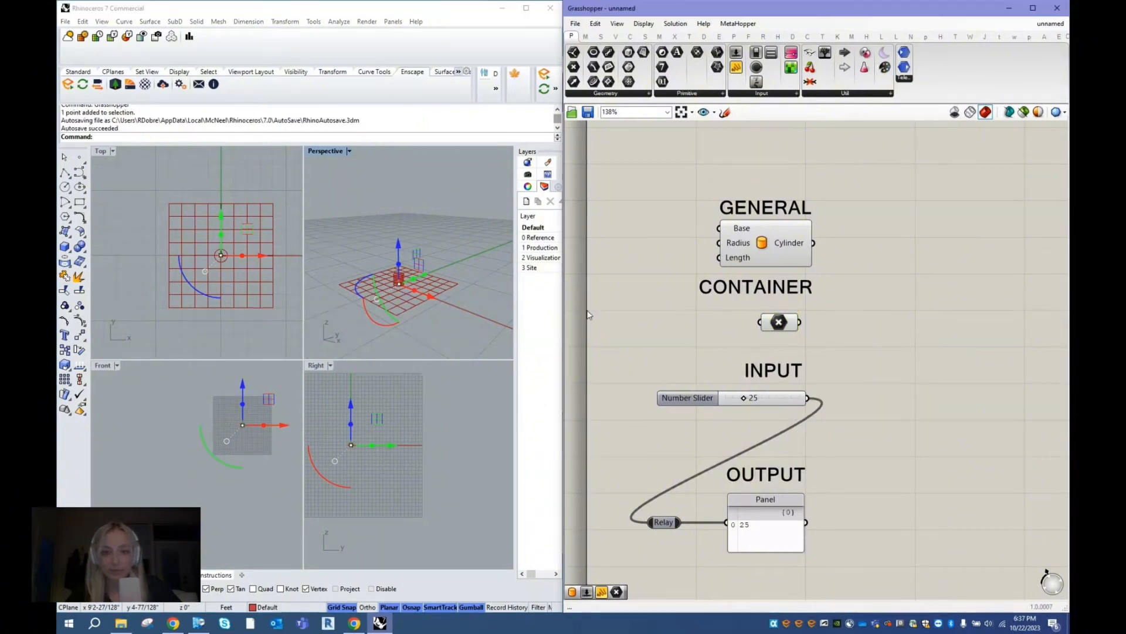
{"action": "left_click", "coordinate": [399, 284]}
{"action": "scroll", "coordinate": [392, 287], "scroll_direction": "up", "scroll_amount": 3}
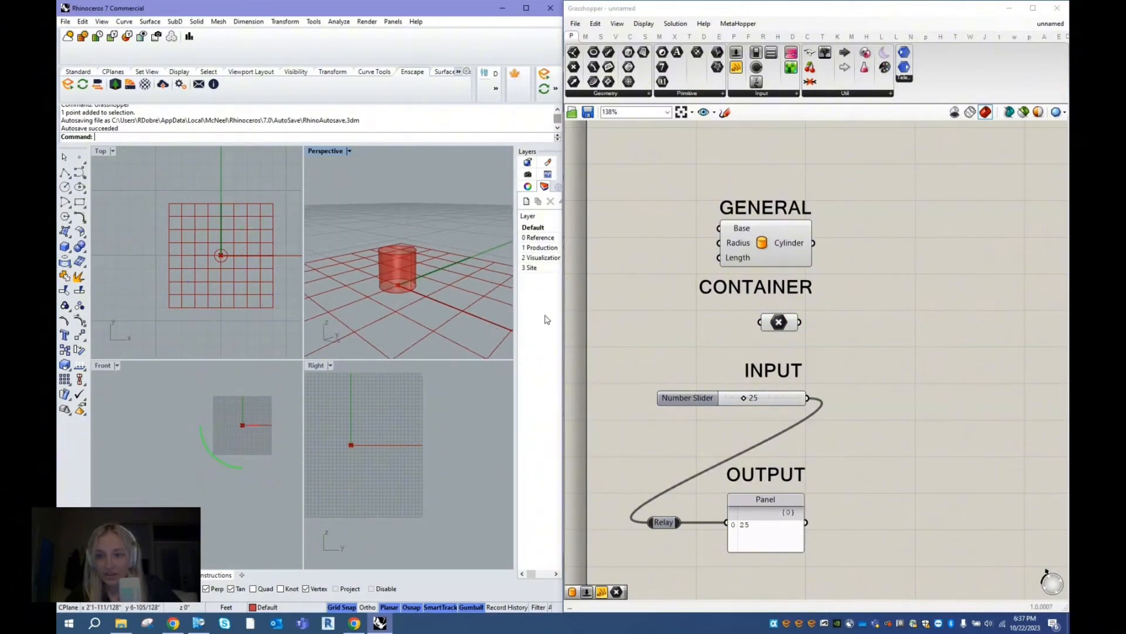
- Move the referenced Rhino point vertically to above the cylinder, and select the Point container to highlight it
{"action": "left_click", "coordinate": [779, 324]}
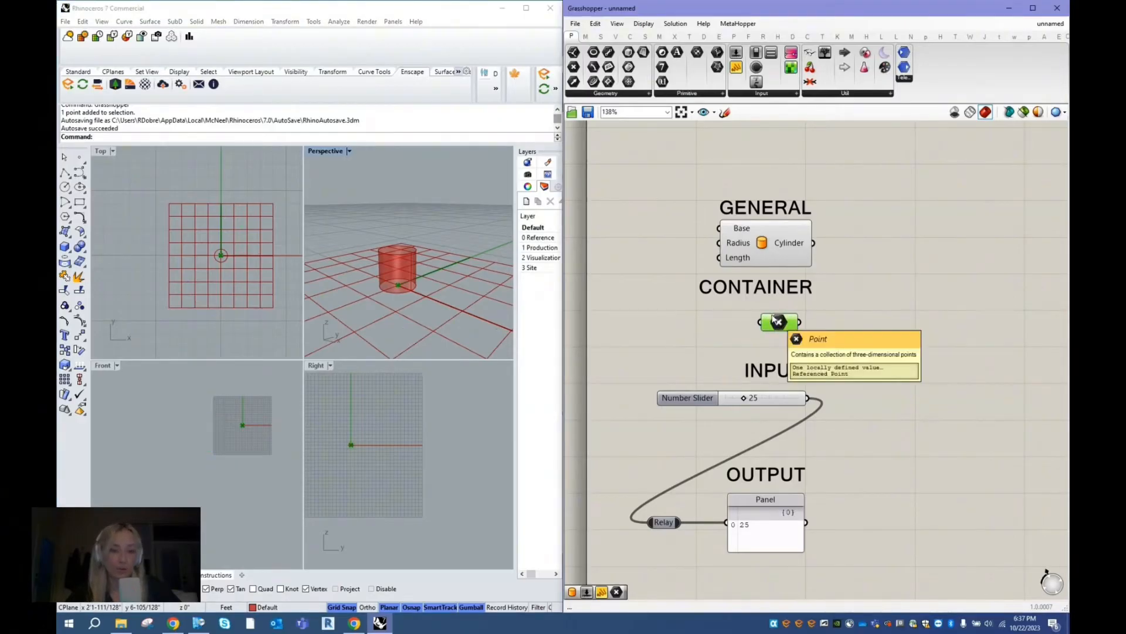
{"action": "left_click", "coordinate": [413, 305]}
{"action": "left_click", "coordinate": [399, 285]}
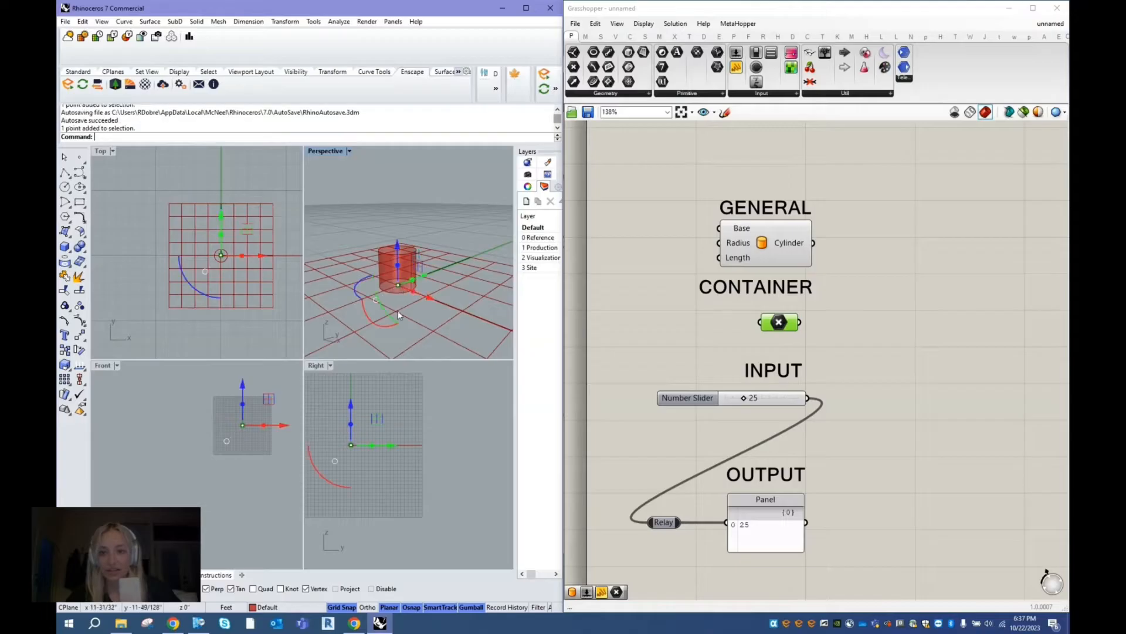
{"action": "left_click_drag", "start_coordinate": [397, 248], "coordinate": [402, 166]}
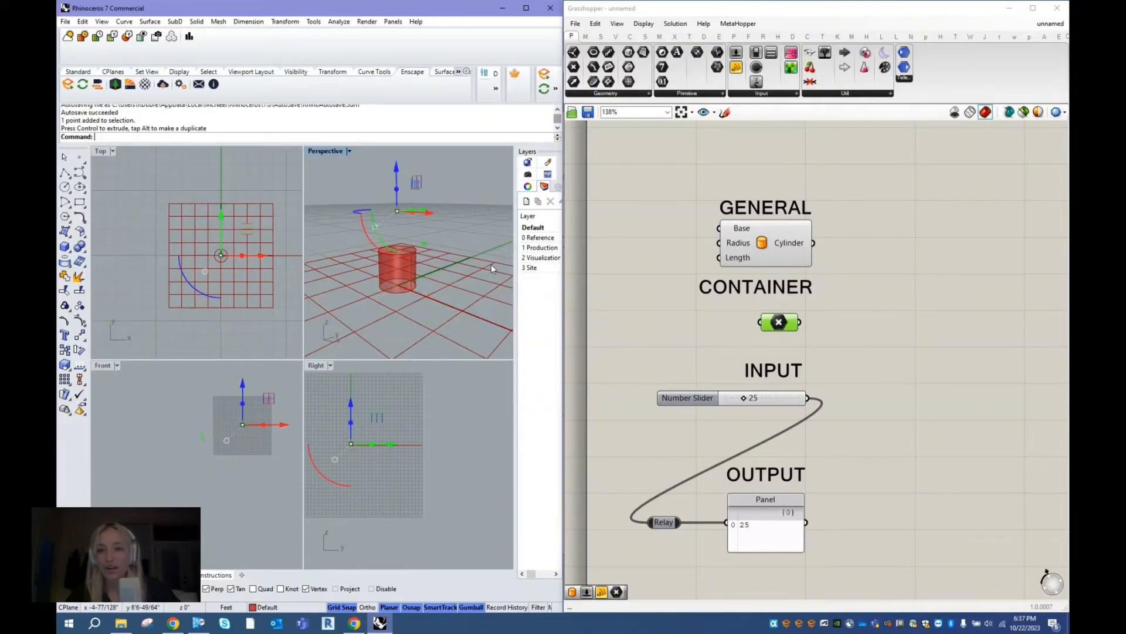
{"action": "left_click", "coordinate": [912, 326]}
{"action": "left_click", "coordinate": [442, 232]}
{"action": "left_click", "coordinate": [778, 324]}
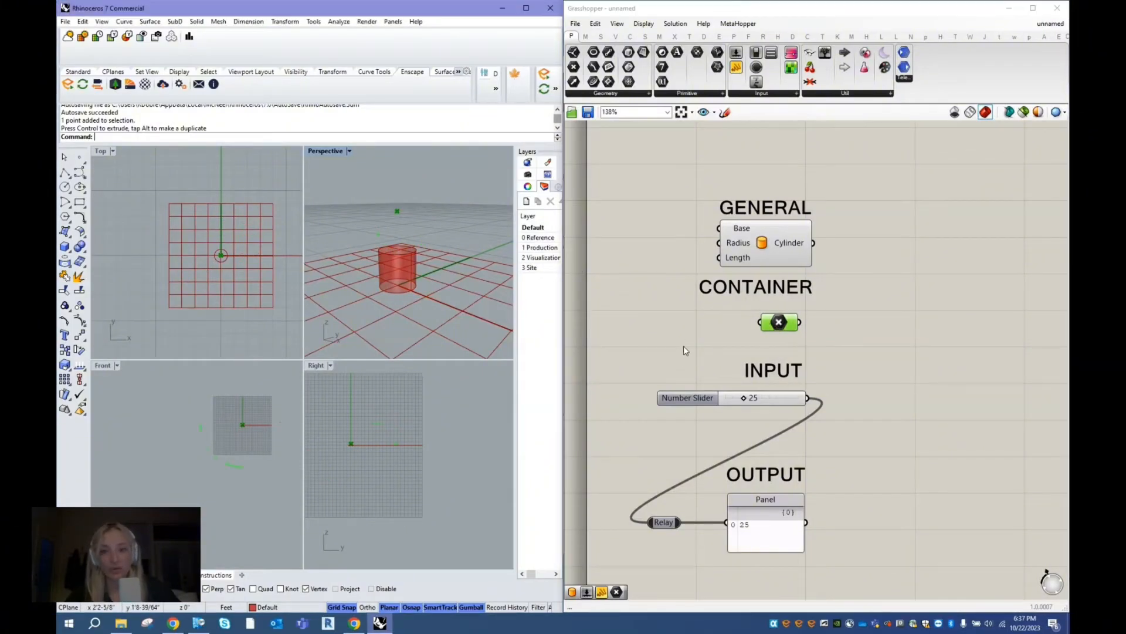
{"action": "left_click", "coordinate": [695, 322]}
{"action": "left_click", "coordinate": [779, 324]}
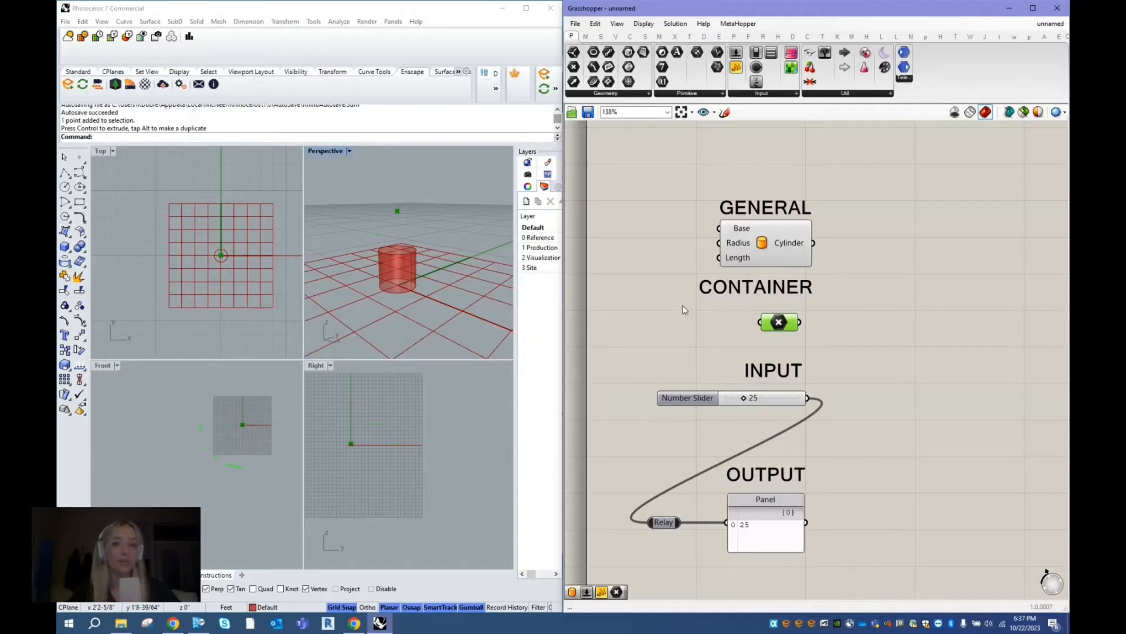
- Examine the Number Slider input, the output Panel and the Cylinder component's output in turn
{"action": "left_click", "coordinate": [669, 333]}
{"action": "left_click", "coordinate": [688, 399]}
{"action": "left_click_drag", "start_coordinate": [696, 398], "coordinate": [696, 399]}
{"action": "left_click", "coordinate": [758, 503]}
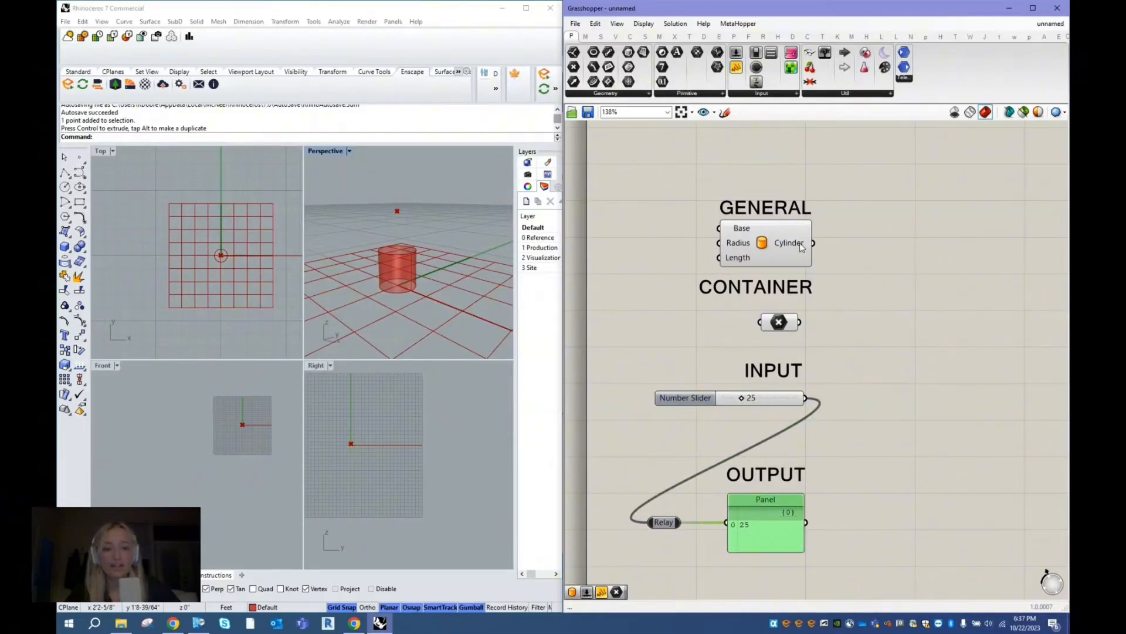
{"action": "mouse_move", "coordinate": [802, 247]}
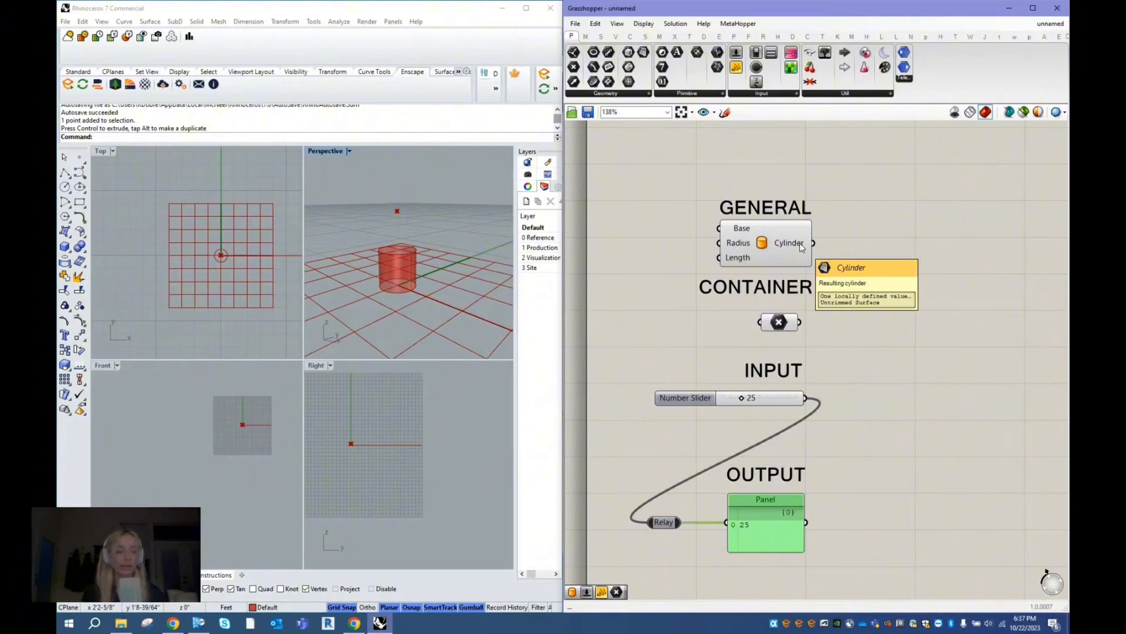
- Connect the Cylinder output to the Panel, and undo that connection
{"action": "left_click", "coordinate": [792, 245]}
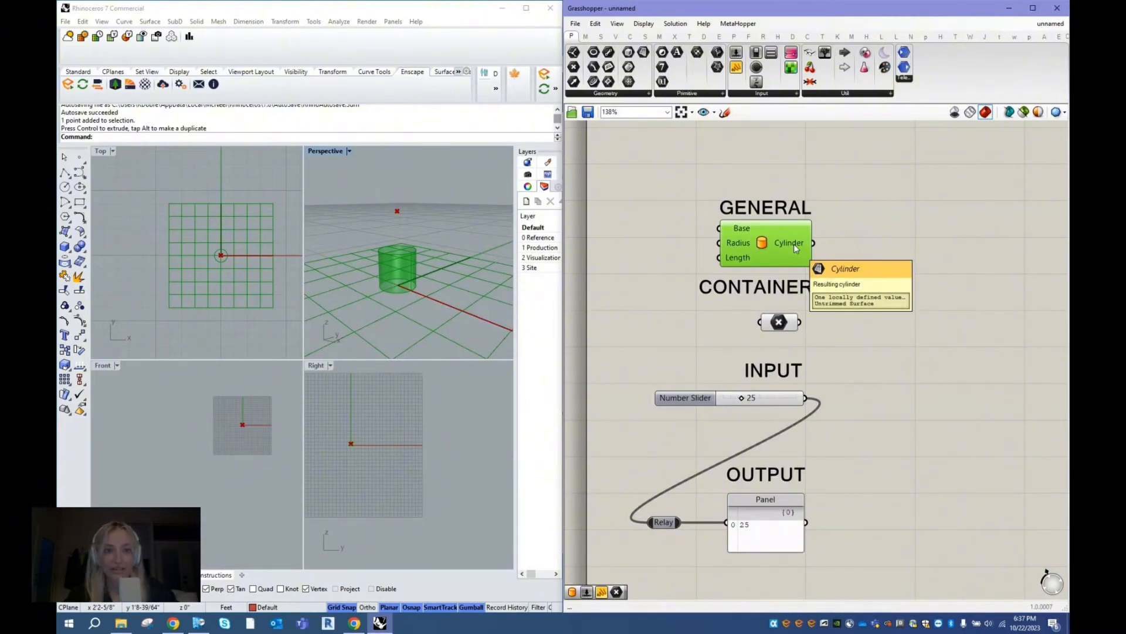
{"action": "left_click_drag", "start_coordinate": [813, 243], "coordinate": [728, 525]}
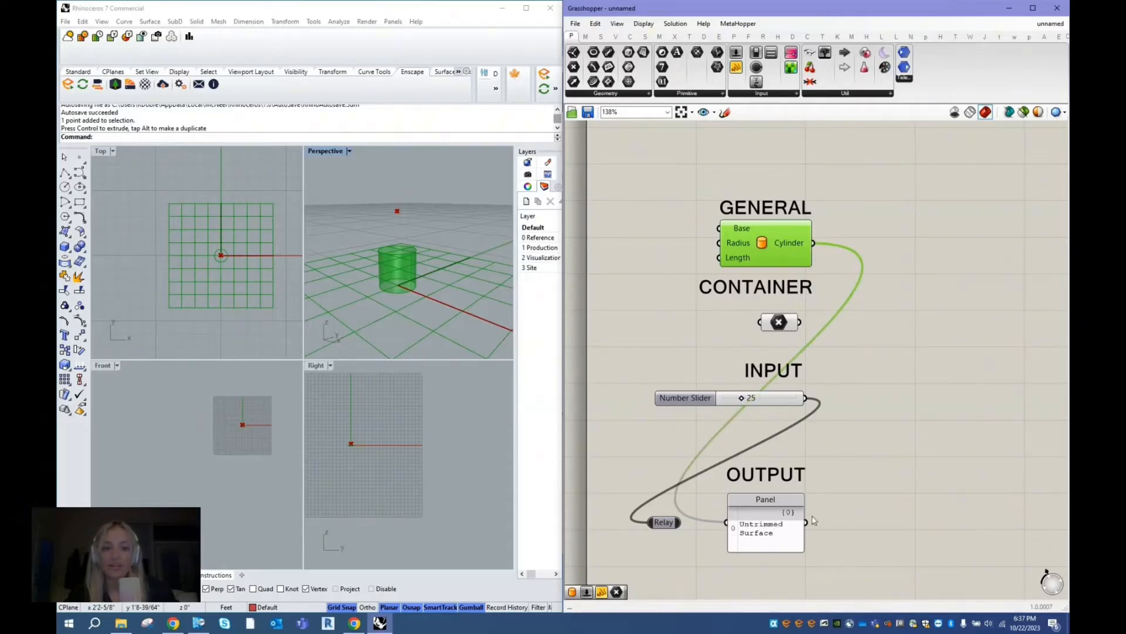
{"action": "left_click", "coordinate": [876, 415]}
{"action": "key", "text": "ctrl+z"}
- Set the Number Slider to 35 and check the value passed to the Panel
{"action": "left_click", "coordinate": [705, 399]}
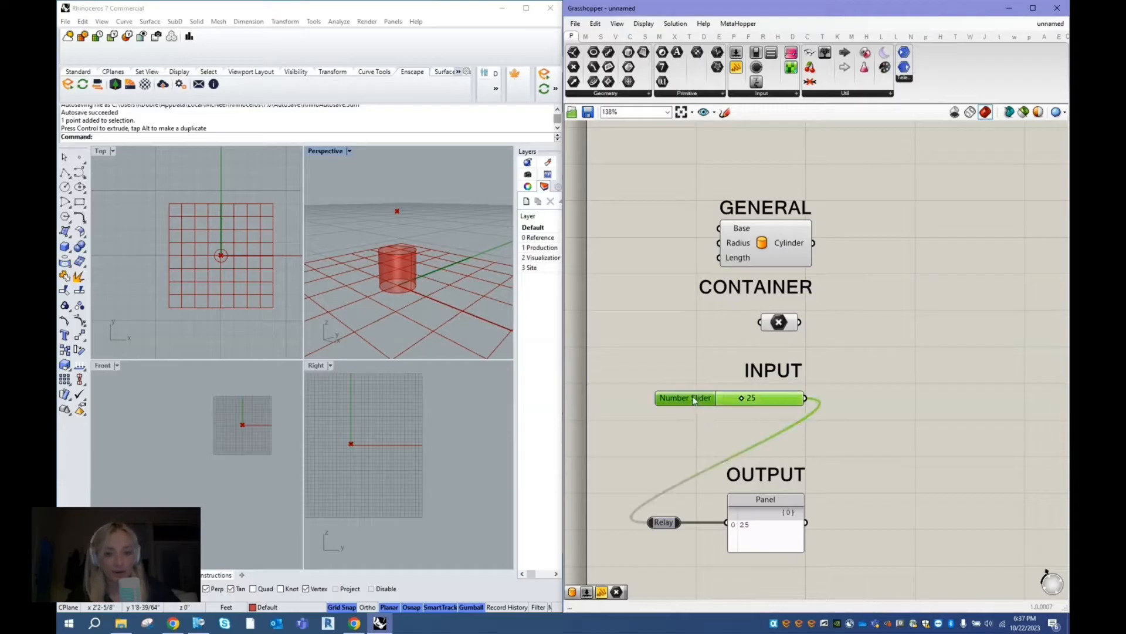
{"action": "left_click_drag", "start_coordinate": [743, 403], "coordinate": [749, 402]}
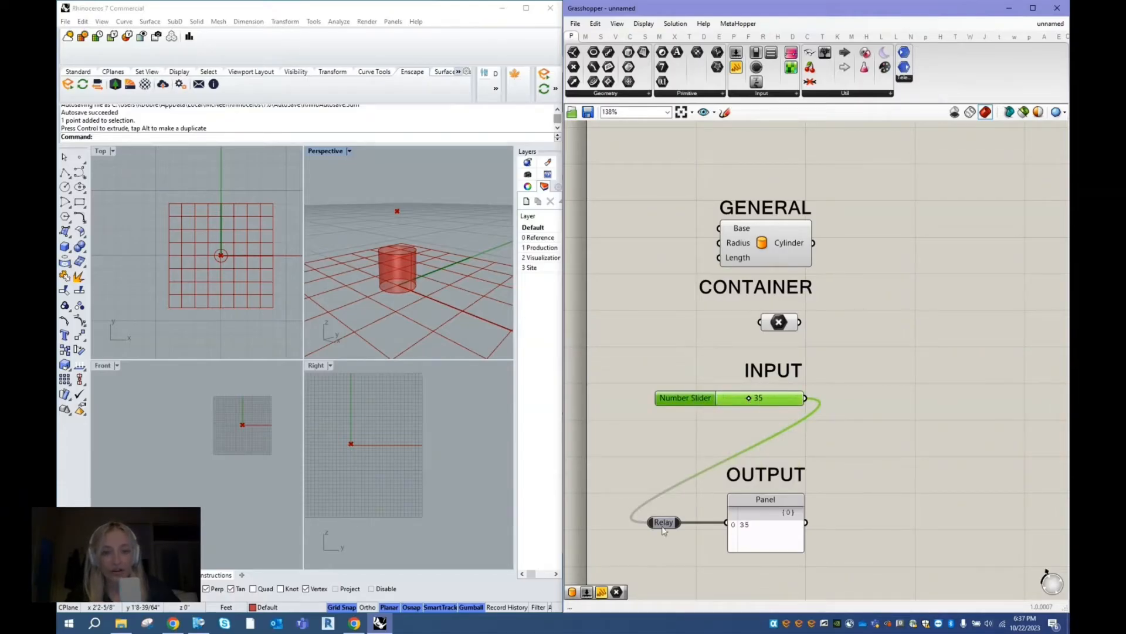
{"action": "left_click", "coordinate": [773, 531]}
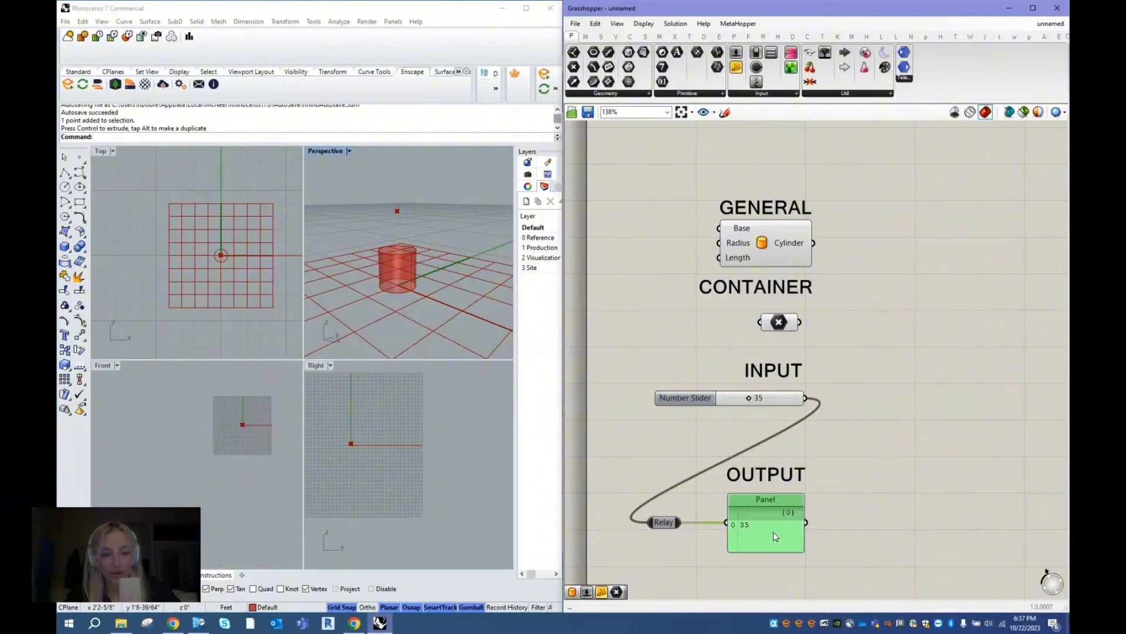
{"action": "left_click", "coordinate": [872, 405]}
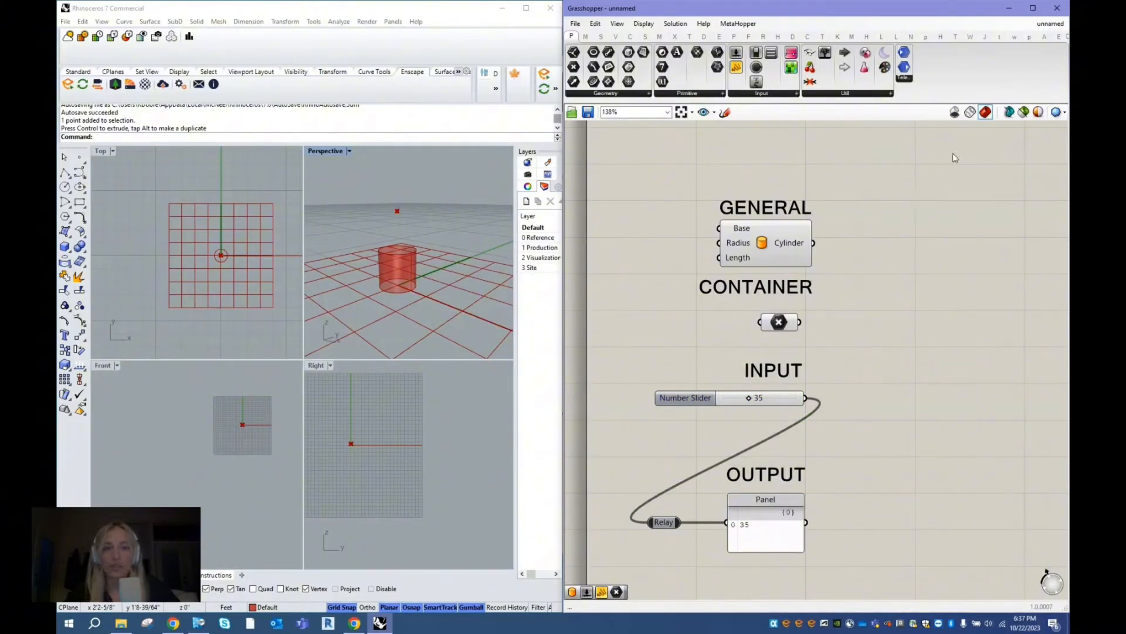
- Switch off the Grasshopper preview to check the actual Rhino point, and set the preview to wireframe
{"action": "left_click", "coordinate": [955, 112]}
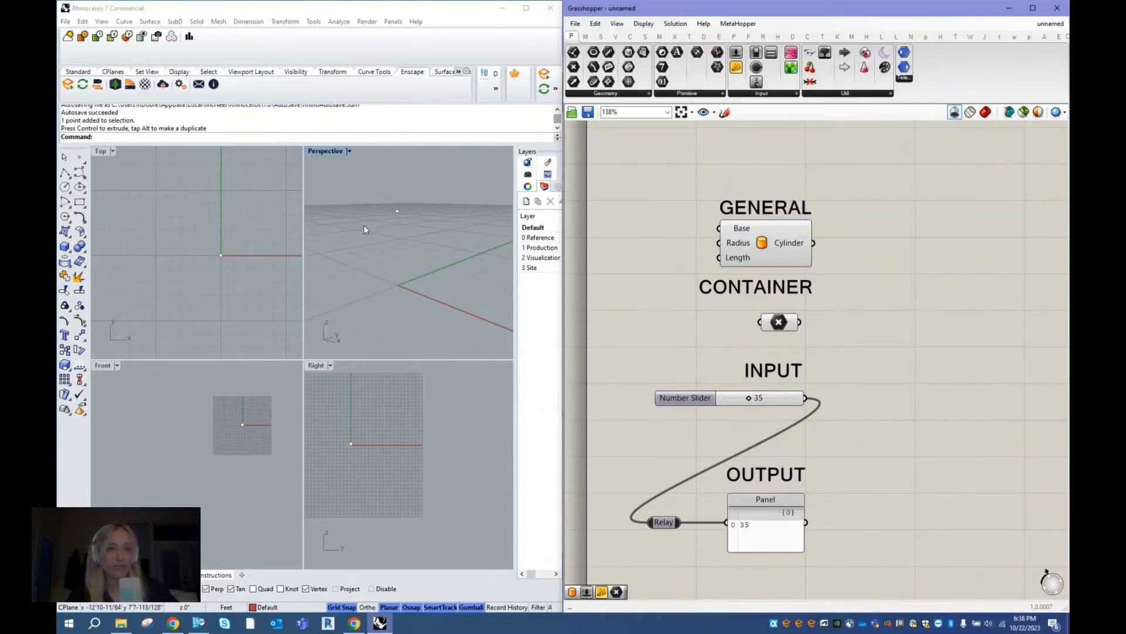
{"action": "left_click", "coordinate": [392, 232]}
{"action": "left_click", "coordinate": [398, 212]}
{"action": "left_click", "coordinate": [430, 240]}
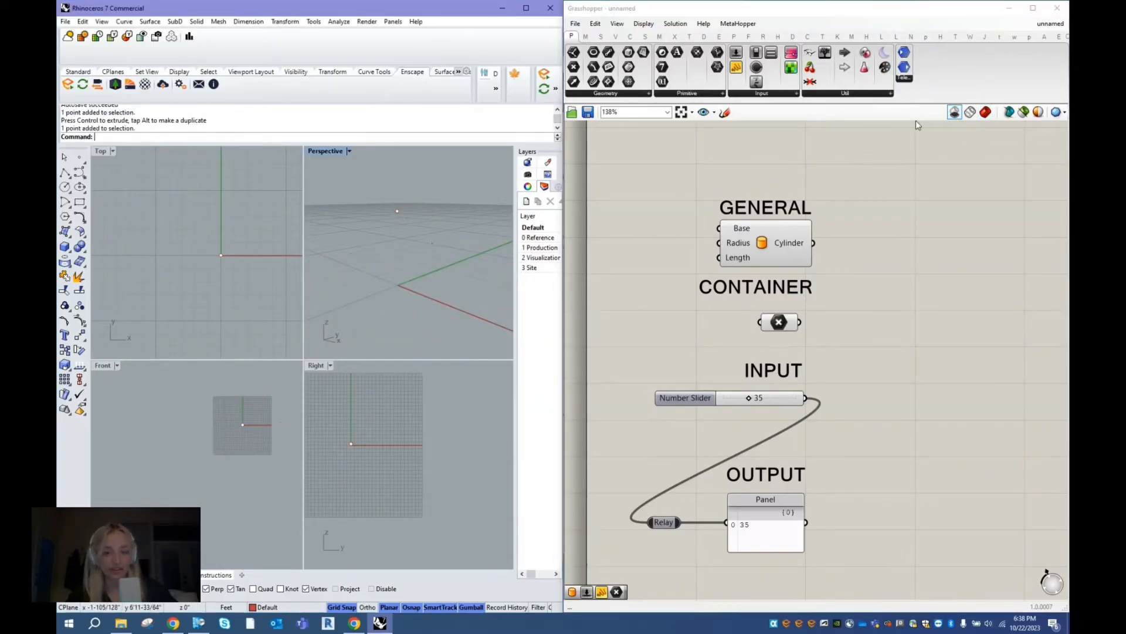
{"action": "left_click", "coordinate": [974, 117]}
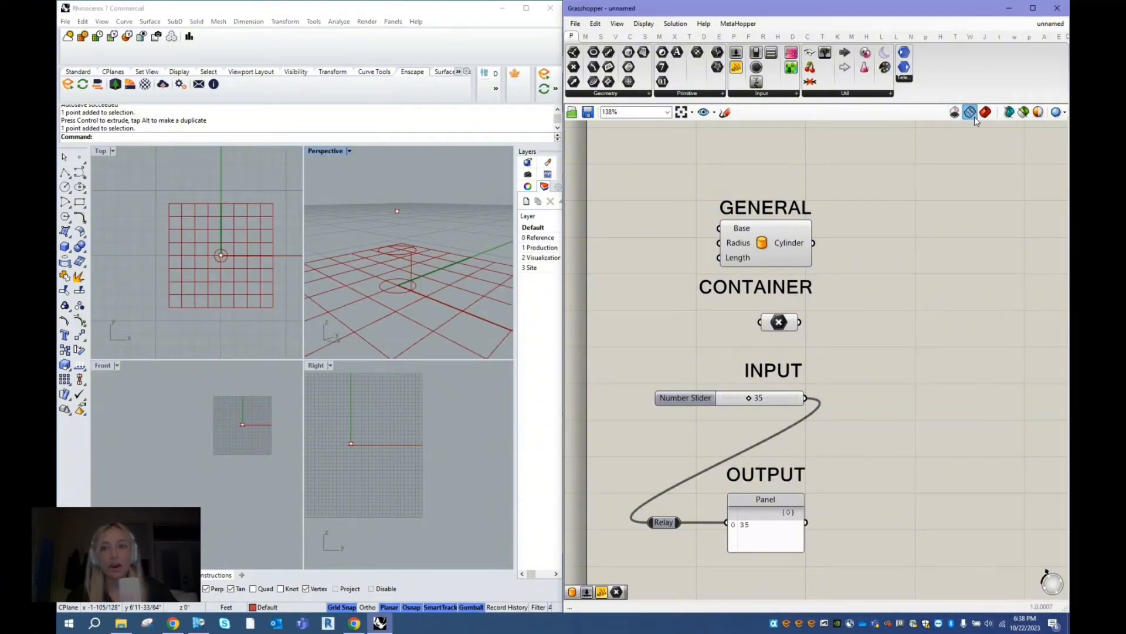
- Set the Grasshopper geometry preview to shaded
{"action": "left_click", "coordinate": [348, 151]}
{"action": "left_click", "coordinate": [941, 195]}
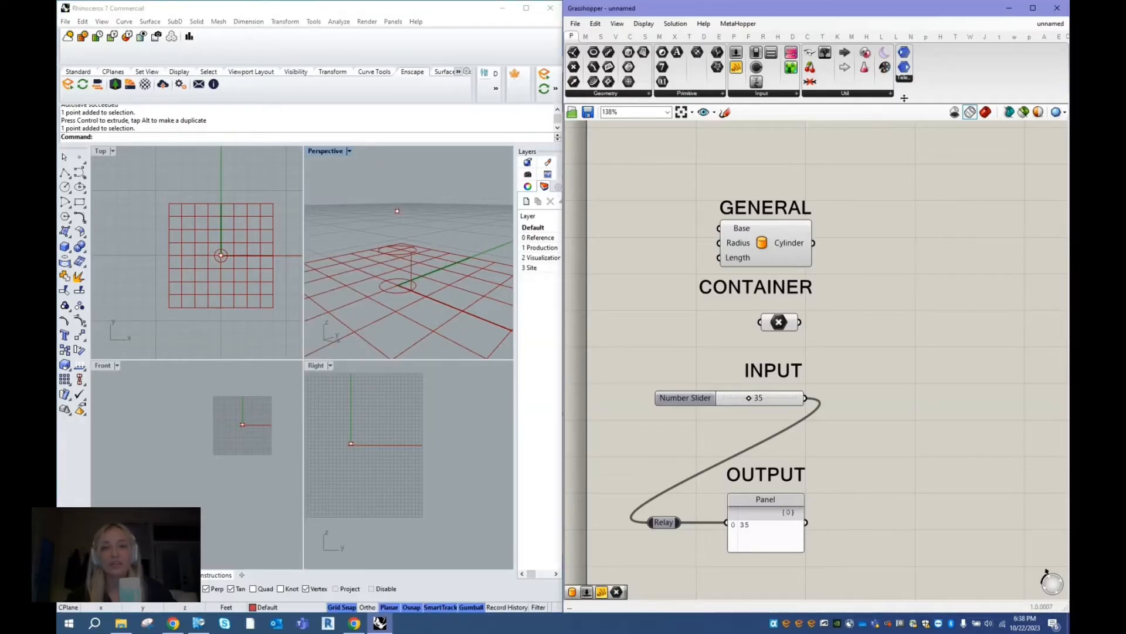
{"action": "left_click", "coordinate": [988, 115]}
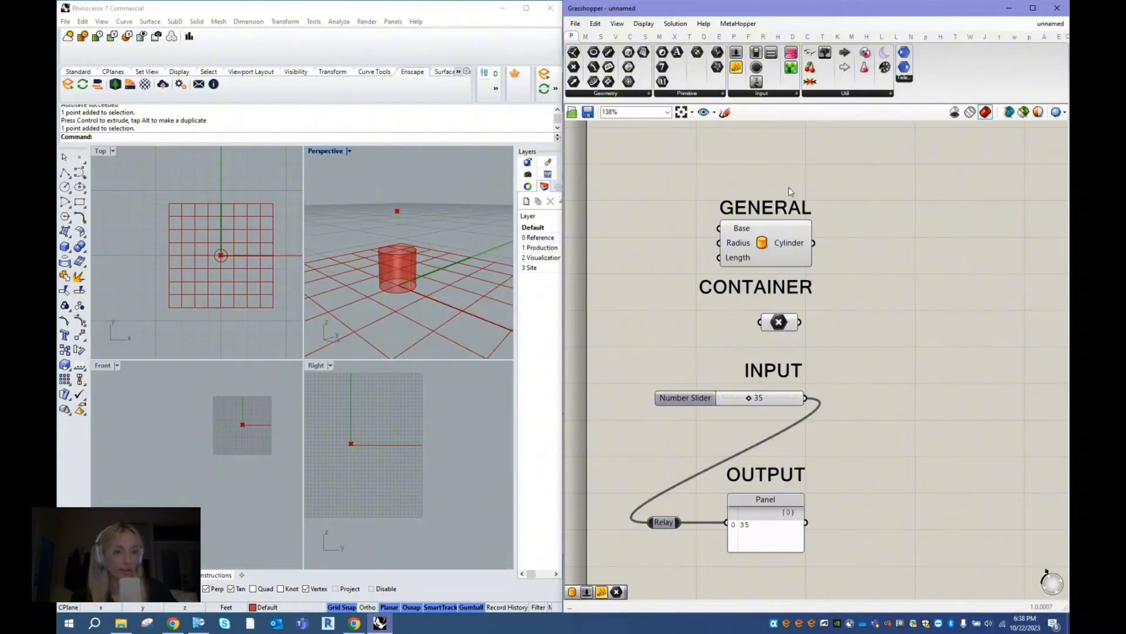
- Draw a preview boundary around the Cylinder component to compare the limited preview, and clear the boundary
{"action": "mouse_move", "coordinate": [847, 192]}
{"action": "left_mouse_down"}
{"action": "mouse_move", "coordinate": [805, 174]}
{"action": "mouse_move", "coordinate": [668, 240]}
{"action": "mouse_move", "coordinate": [734, 293]}
{"action": "mouse_move", "coordinate": [841, 246]}
{"action": "mouse_move", "coordinate": [843, 193]}
{"action": "left_mouse_up"}
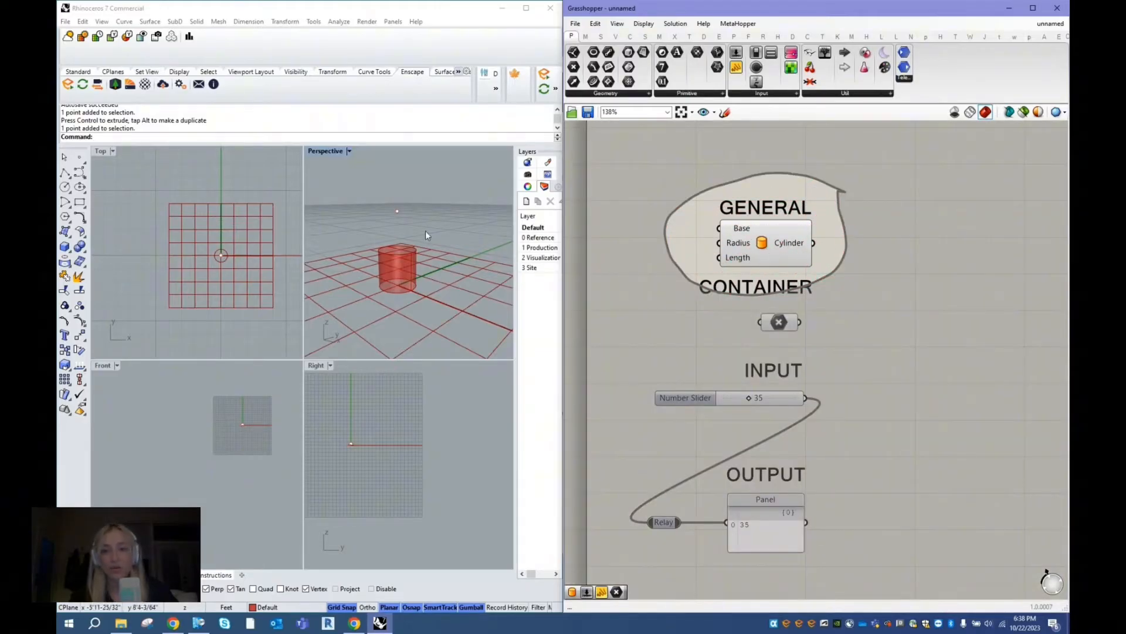
{"action": "left_click", "coordinate": [757, 242]}
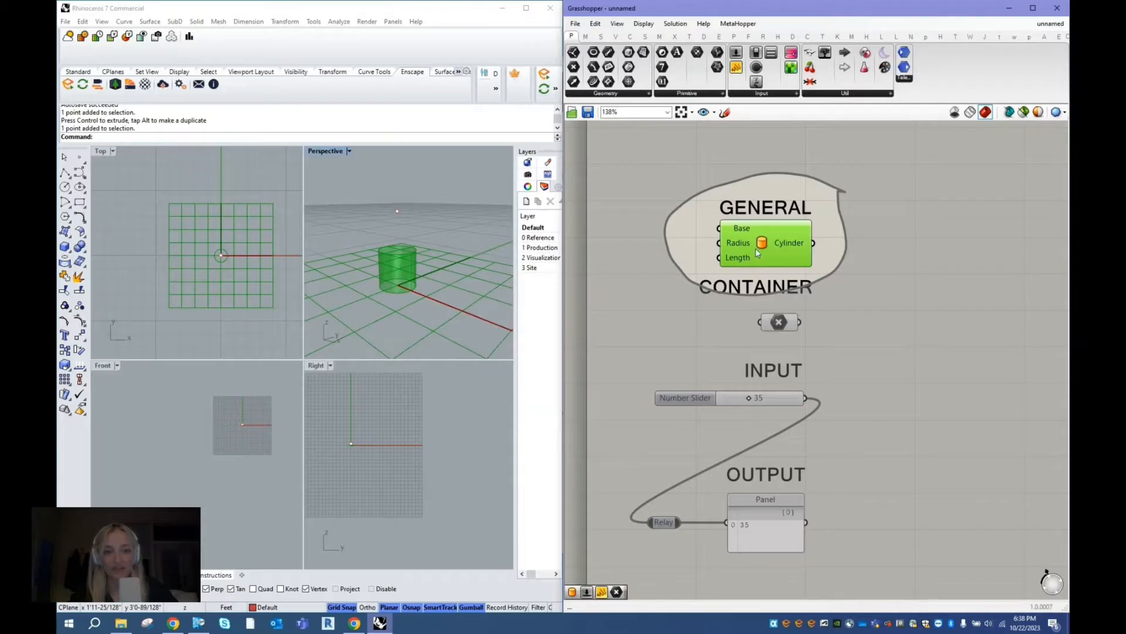
{"action": "left_click", "coordinate": [798, 194]}
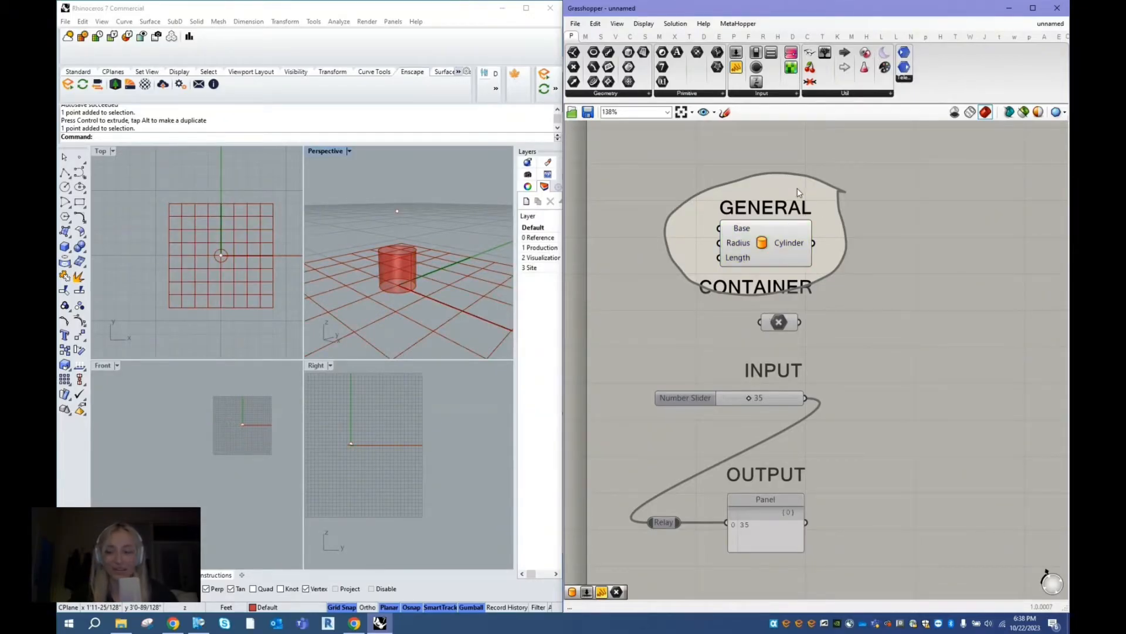
{"action": "key", "text": "Escape"}
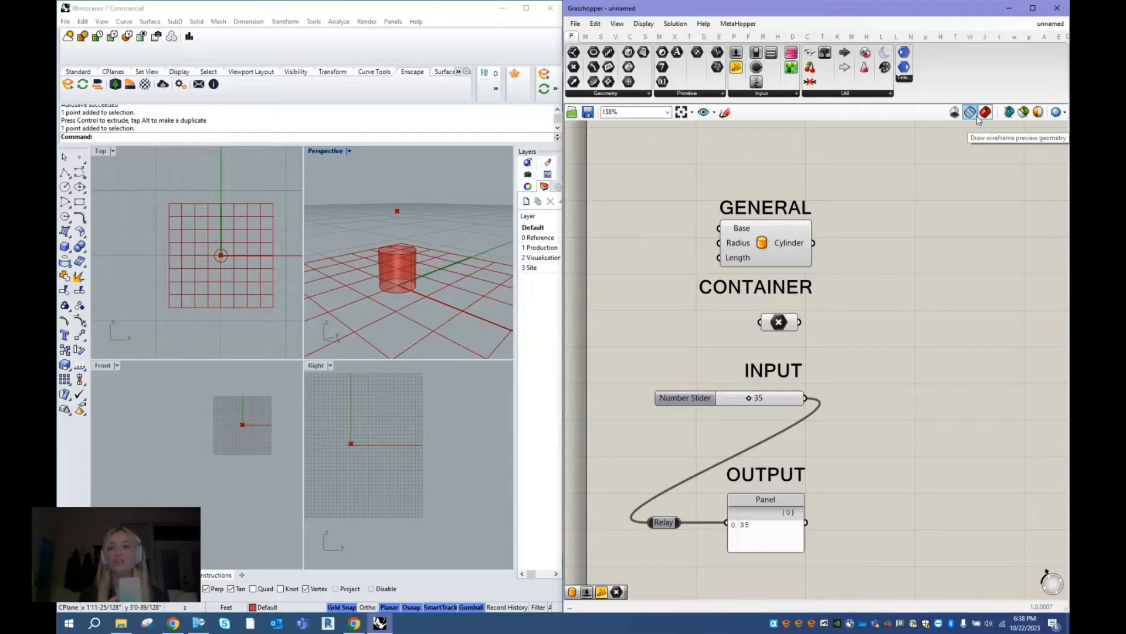
- Try previewing only selected components by selecting the Cylinder, Panel and Point components, and restore the full preview
{"action": "left_click", "coordinate": [439, 298]}
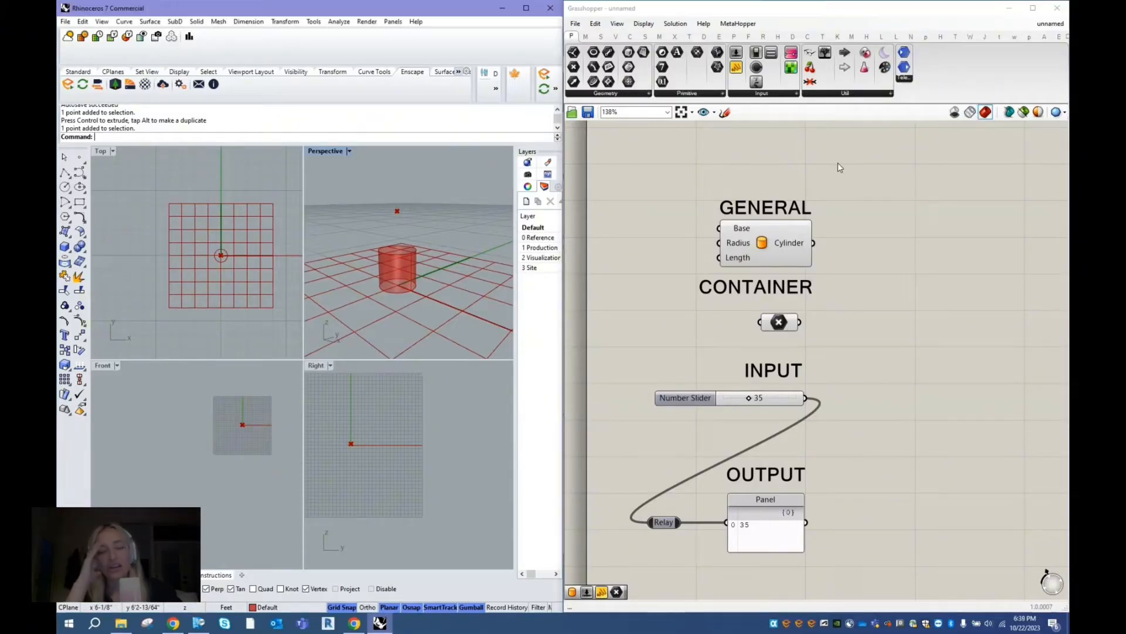
{"action": "left_click", "coordinate": [1023, 116]}
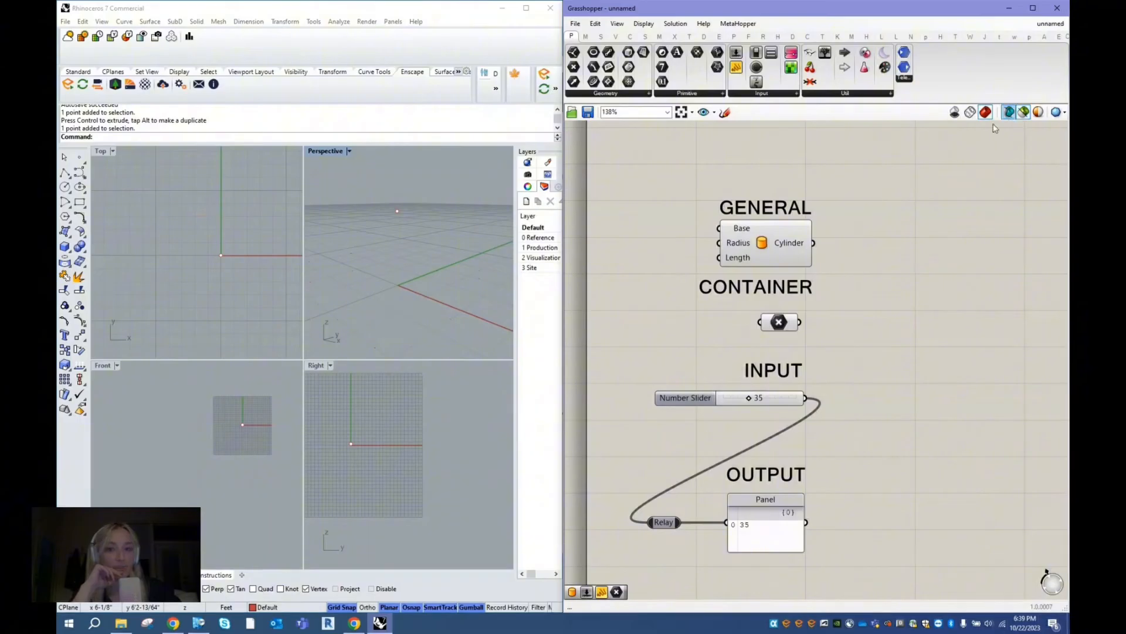
{"action": "left_click", "coordinate": [769, 239]}
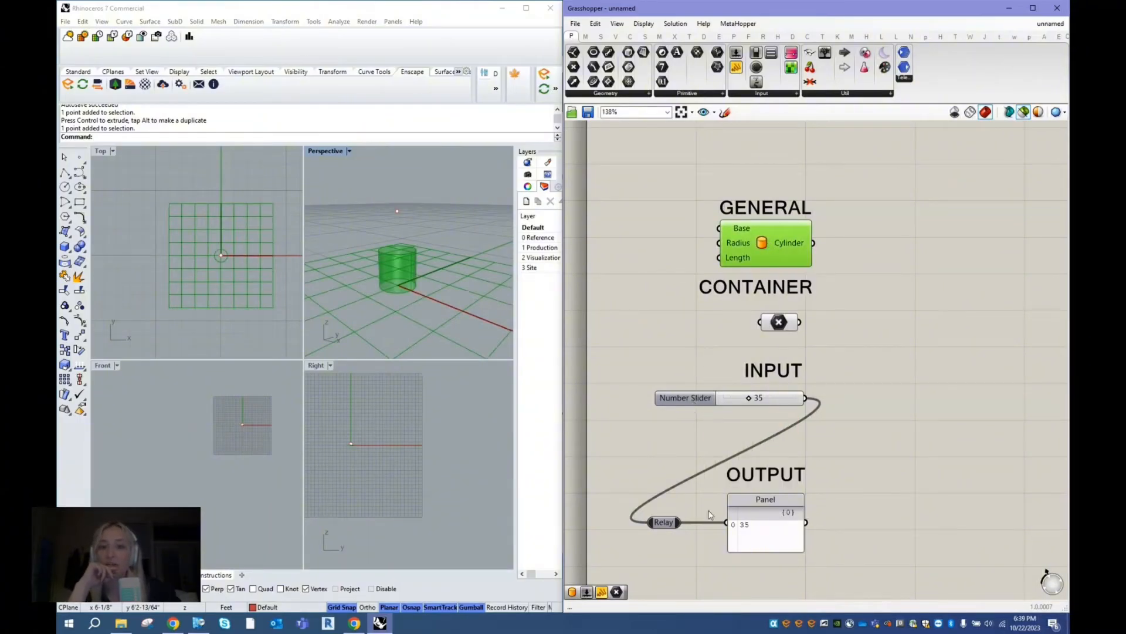
{"action": "left_click", "coordinate": [747, 521]}
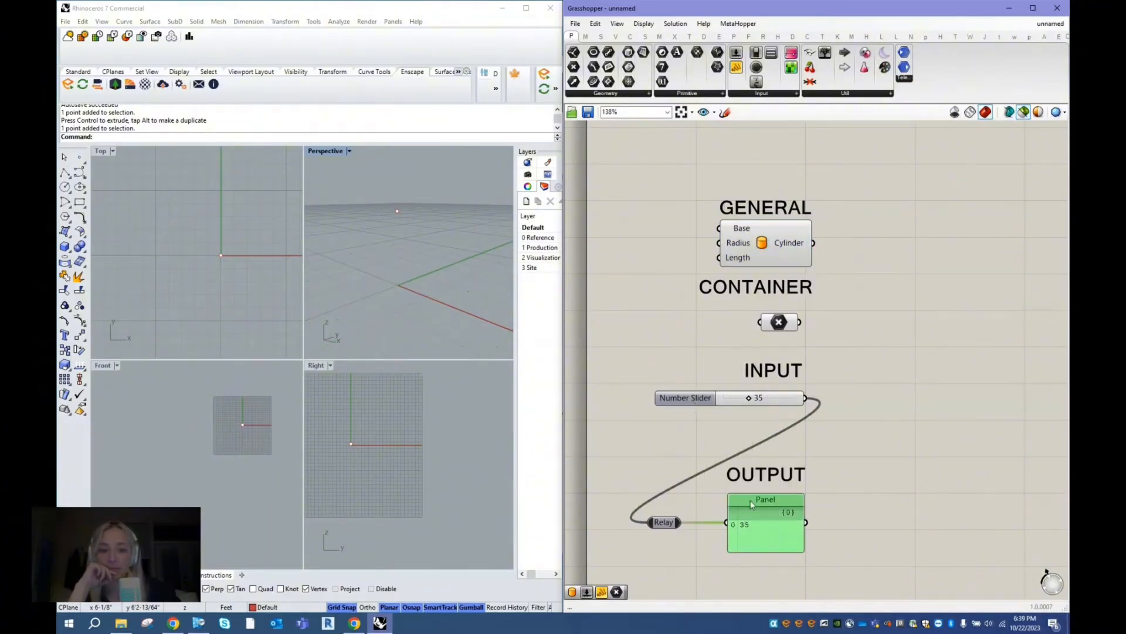
{"action": "left_click", "coordinate": [790, 321]}
{"action": "left_click", "coordinate": [764, 244], "text": "shift"}
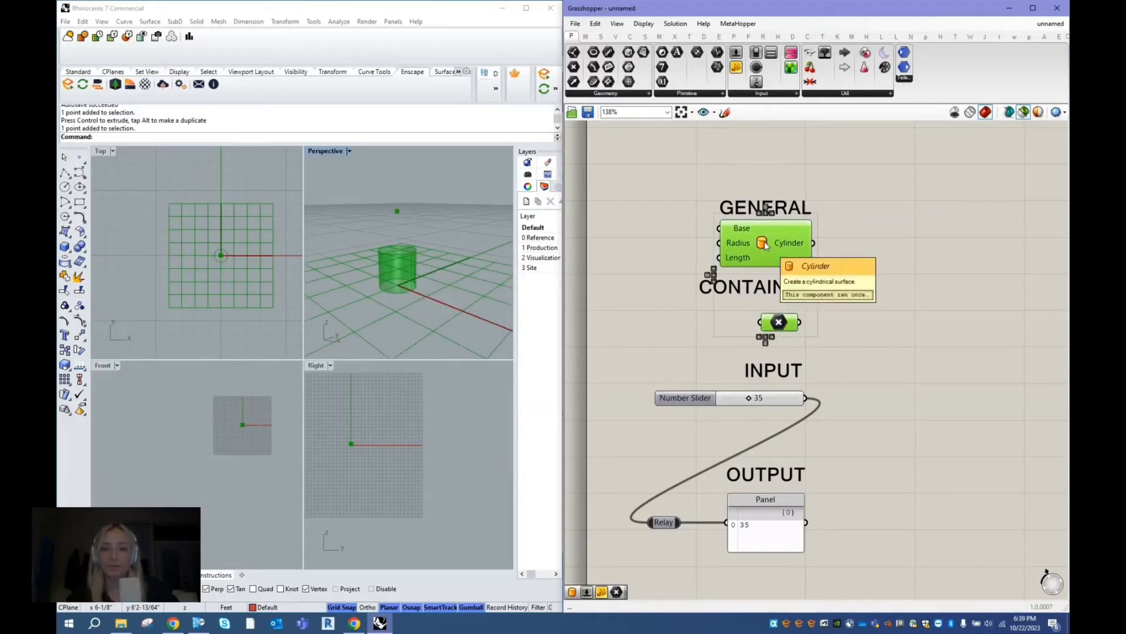
{"action": "left_click", "coordinate": [951, 223]}
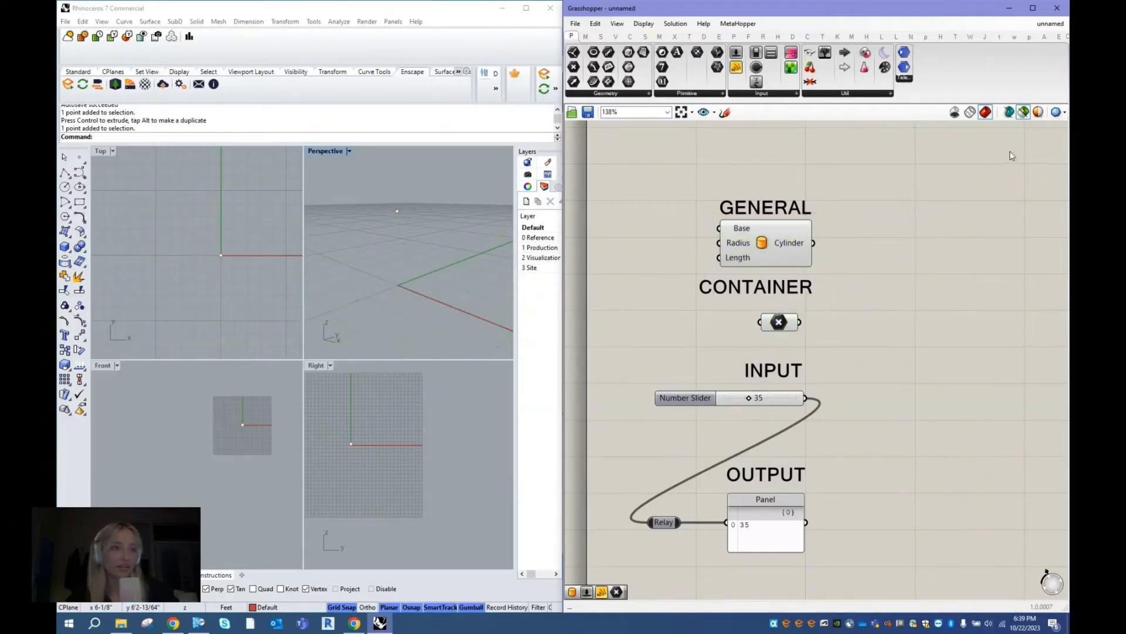
- Examine the document preview colours for normal and selected geometry and the preview mesh quality options without changing them
{"action": "left_click", "coordinate": [1040, 113]}
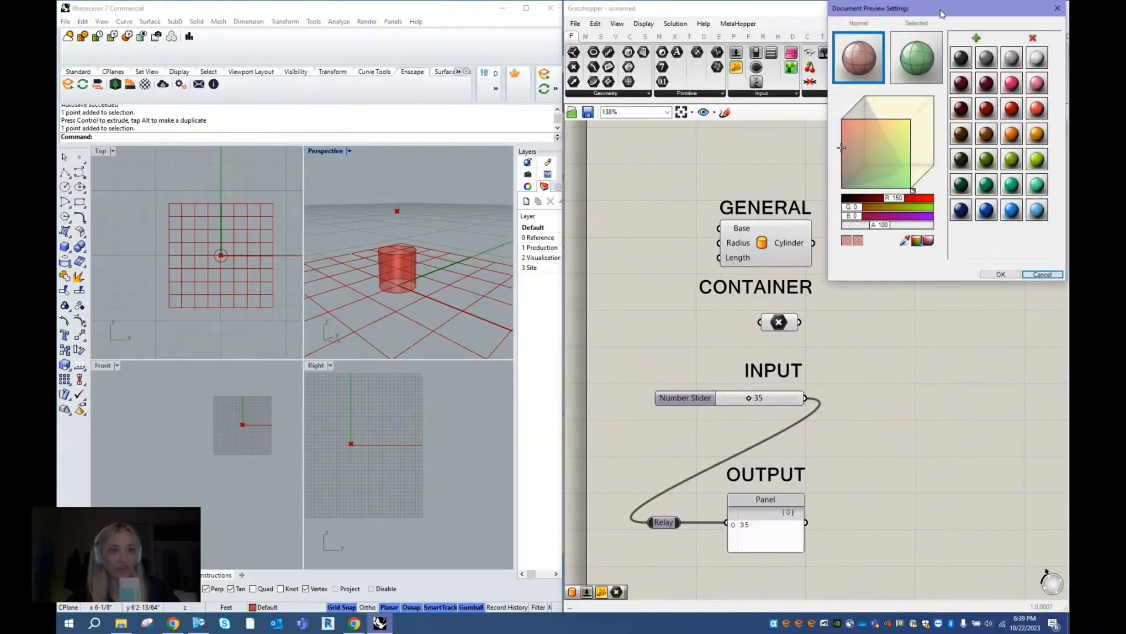
{"action": "left_click_drag", "start_coordinate": [942, 14], "coordinate": [938, 73]}
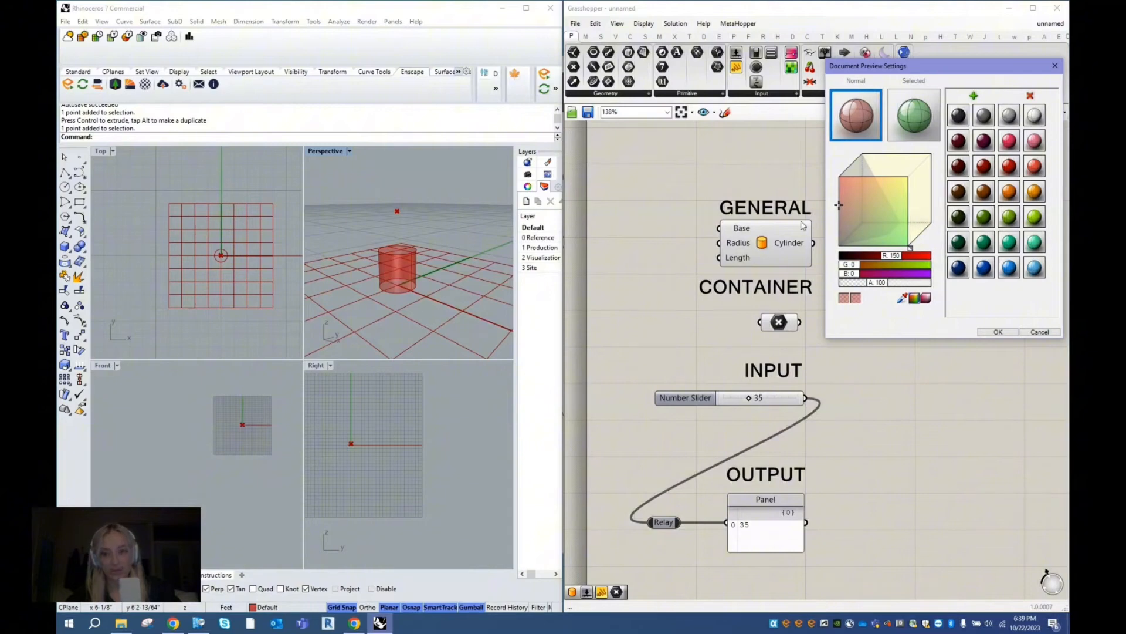
{"action": "left_click", "coordinate": [1040, 332]}
{"action": "left_click", "coordinate": [784, 246]}
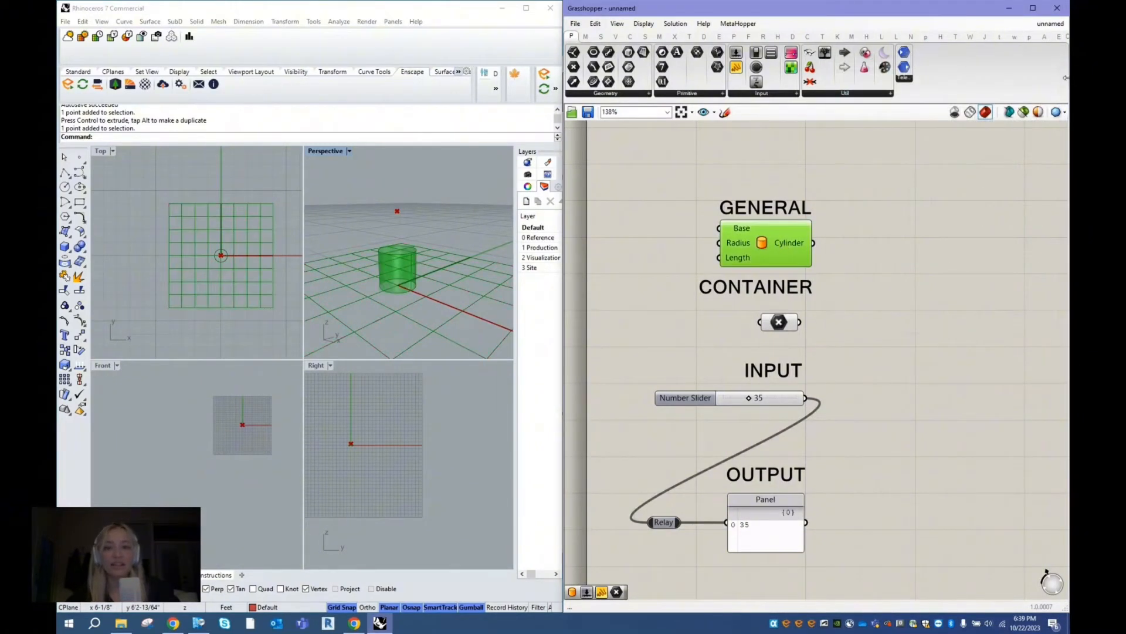
{"action": "left_click", "coordinate": [1038, 112]}
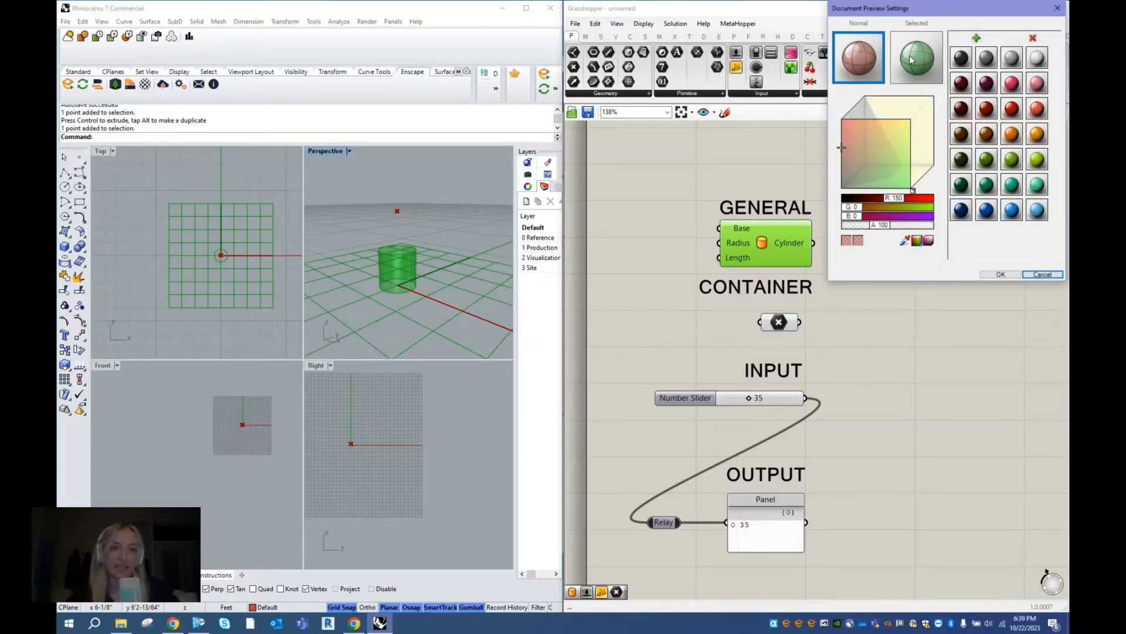
{"action": "left_click", "coordinate": [911, 60]}
{"action": "left_click", "coordinate": [869, 64]}
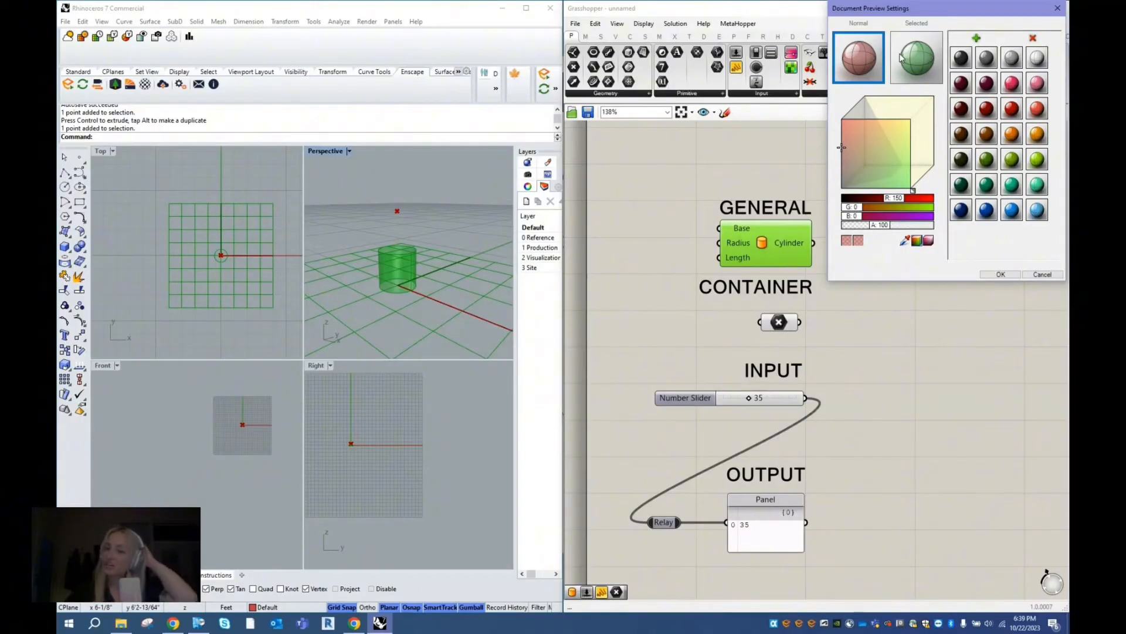
{"action": "left_click", "coordinate": [1043, 274]}
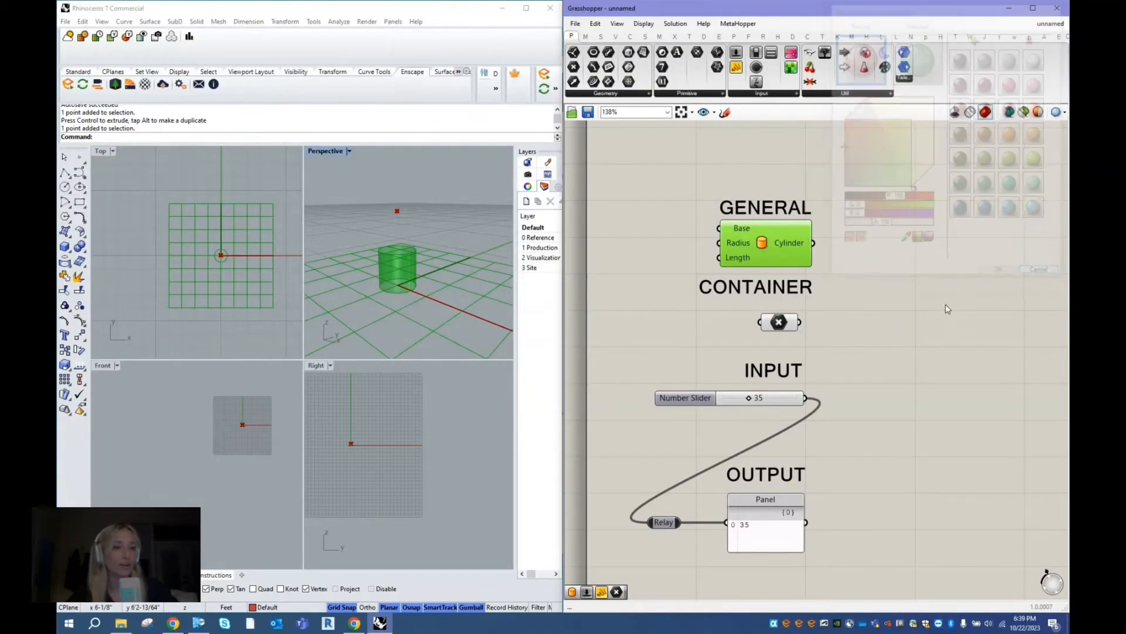
{"action": "left_click", "coordinate": [910, 283]}
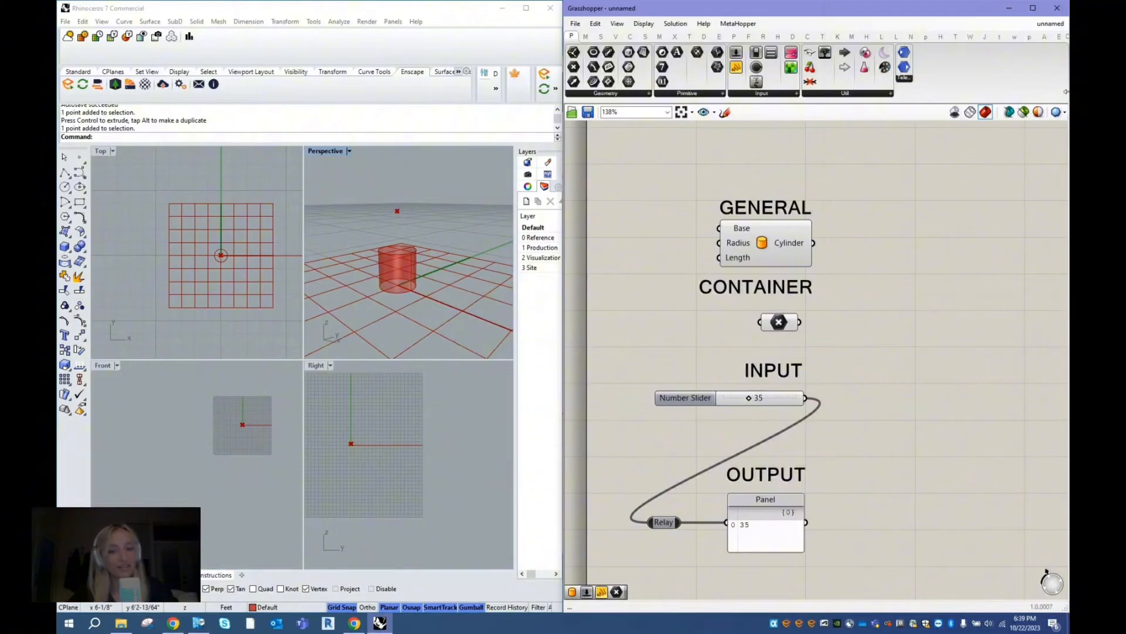
{"action": "left_click", "coordinate": [1062, 113]}
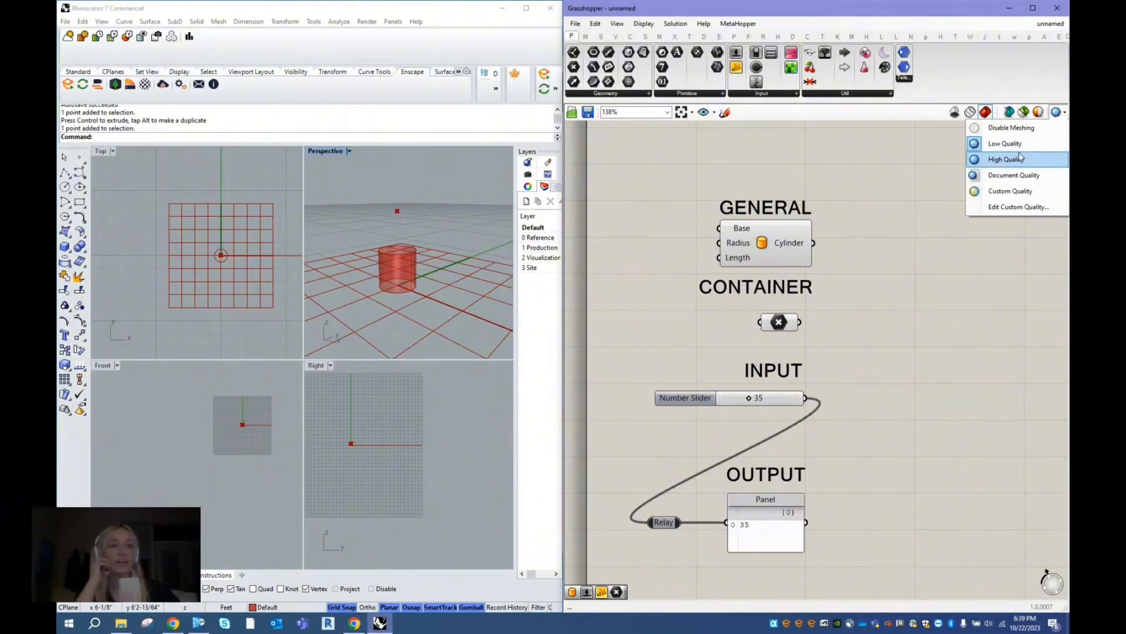
{"action": "left_click", "coordinate": [934, 292]}
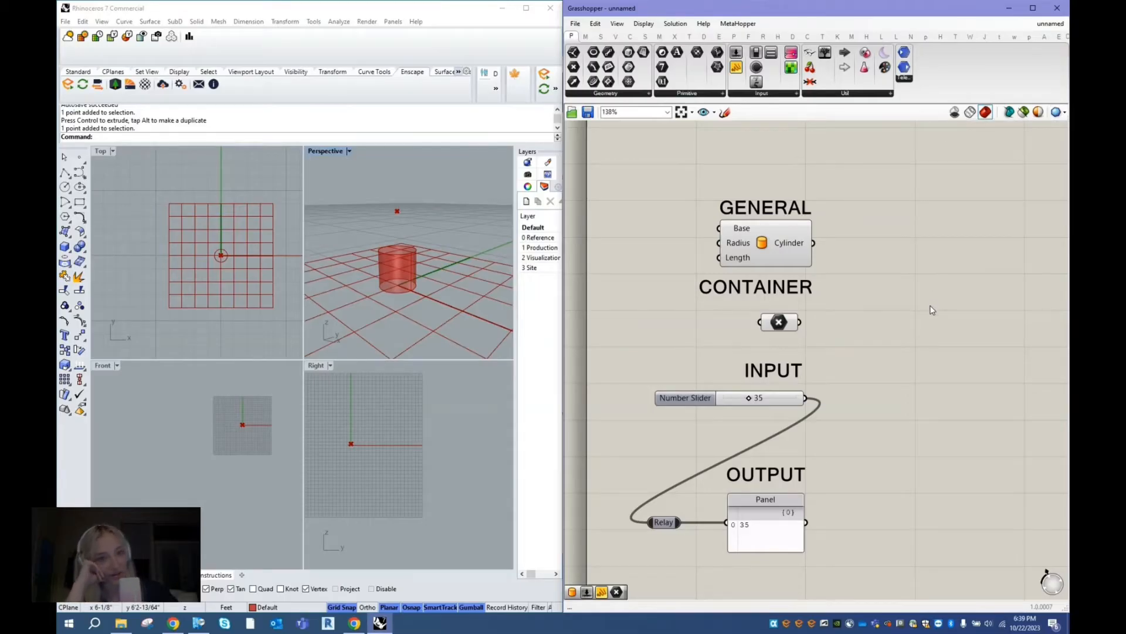
{"action": "right_click_drag", "start_coordinate": [922, 353], "coordinate": [922, 332]}
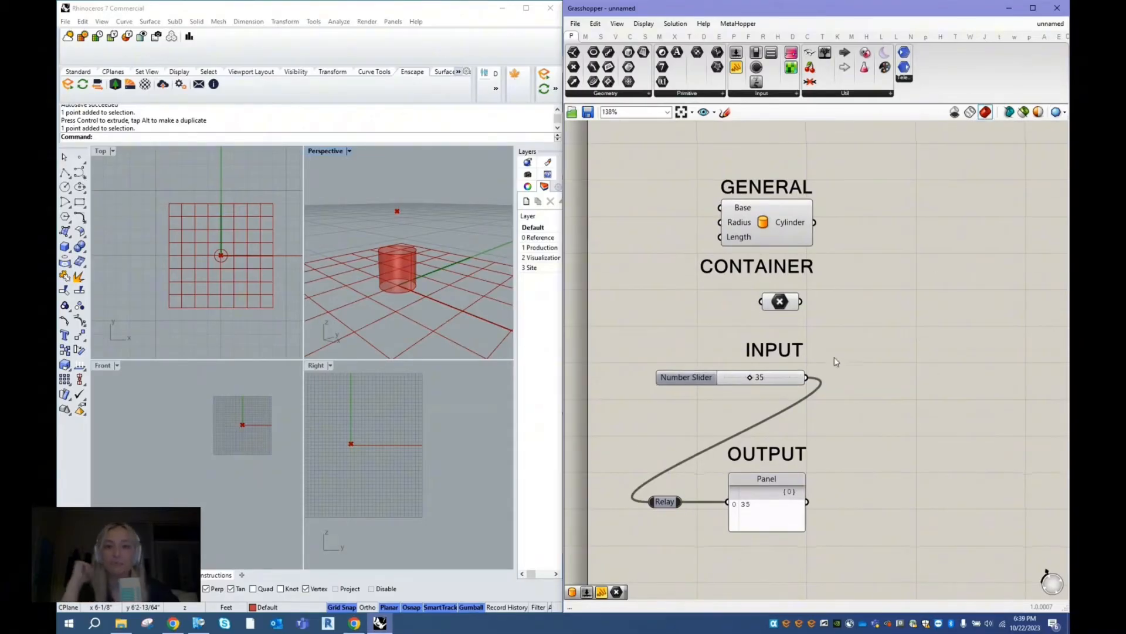
{"action": "scroll", "coordinate": [880, 346], "scroll_direction": "down", "scroll_amount": 2}
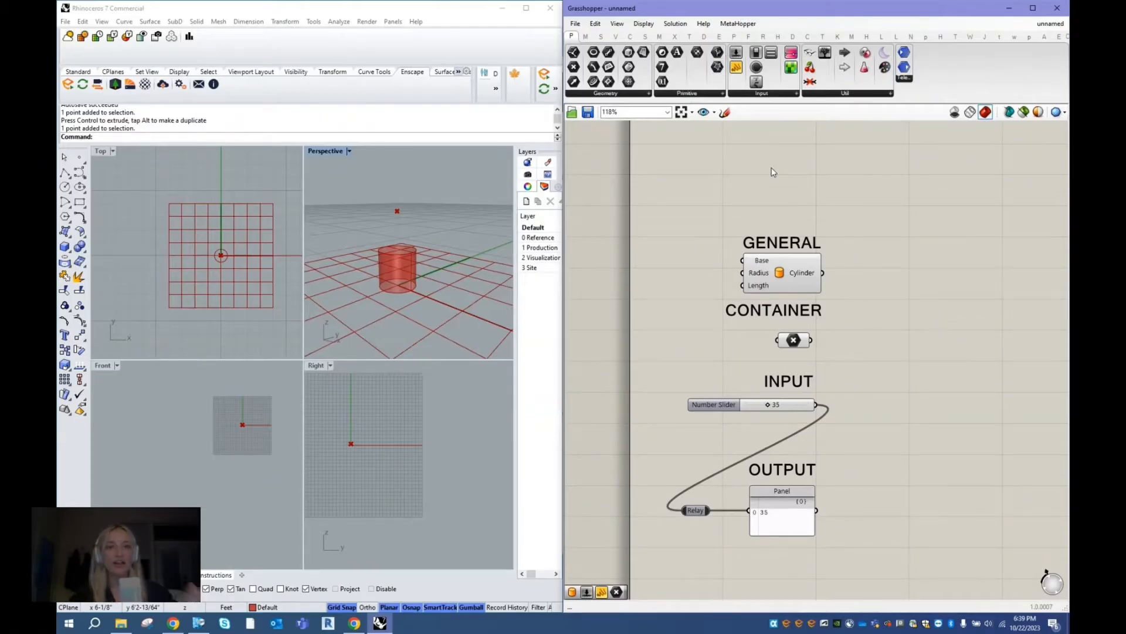
{"action": "right_click_drag", "start_coordinate": [781, 209], "coordinate": [784, 200]}
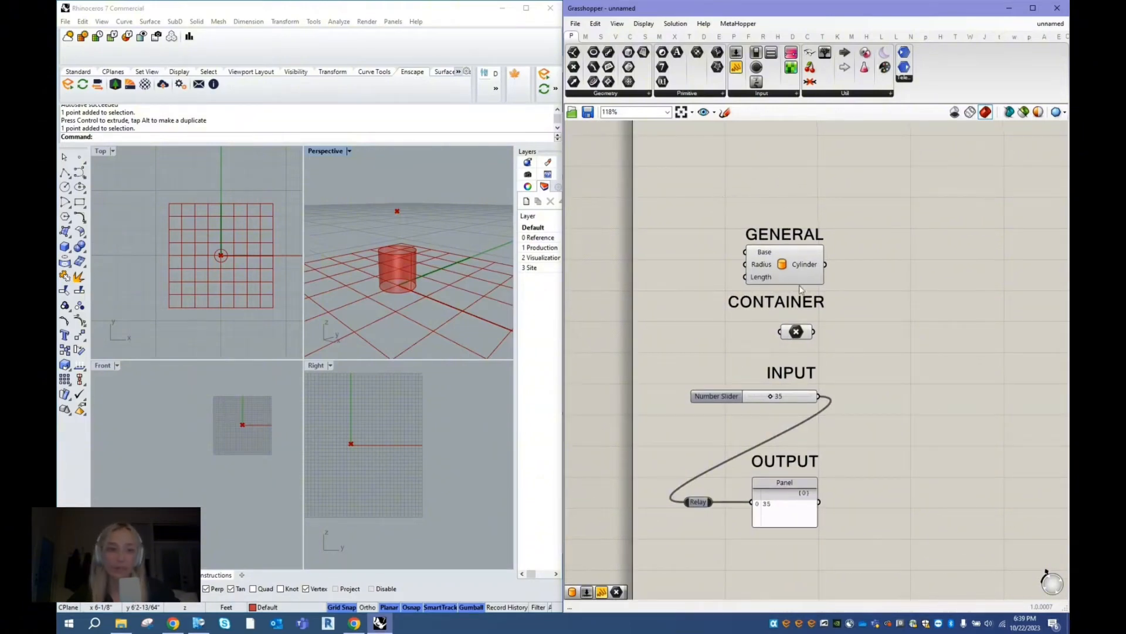
{"action": "left_click", "coordinate": [796, 268]}
{"action": "left_click", "coordinate": [875, 240]}
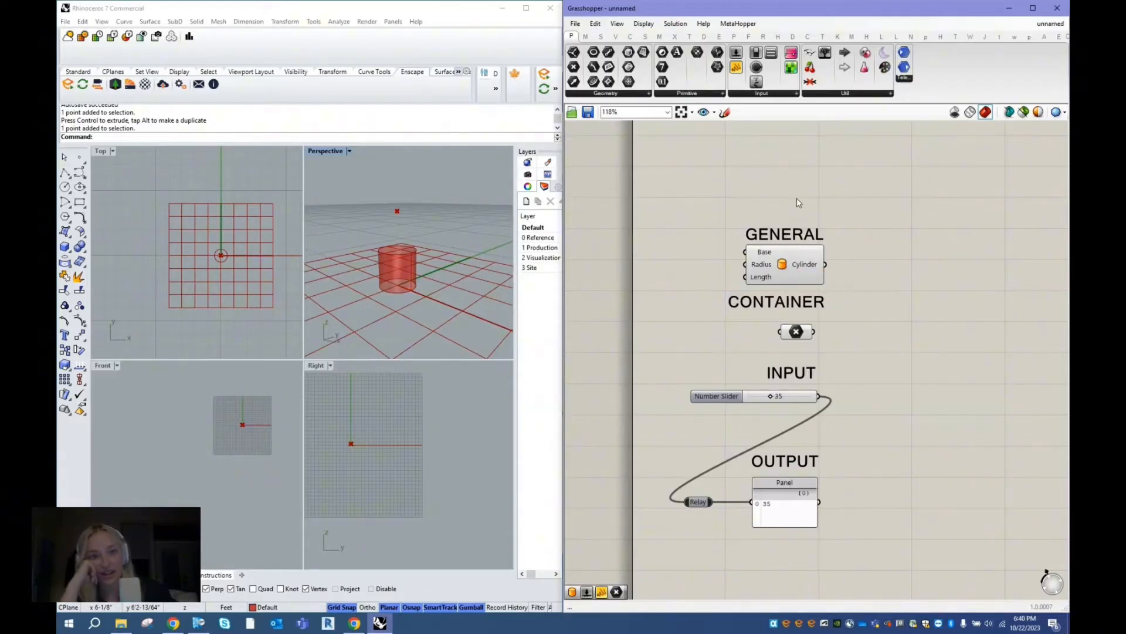
- Turn off full component names to compare the abbreviated labels, and turn full names back on
{"action": "scroll", "coordinate": [767, 385], "scroll_direction": "up", "scroll_amount": 1}
{"action": "left_click", "coordinate": [644, 24]}
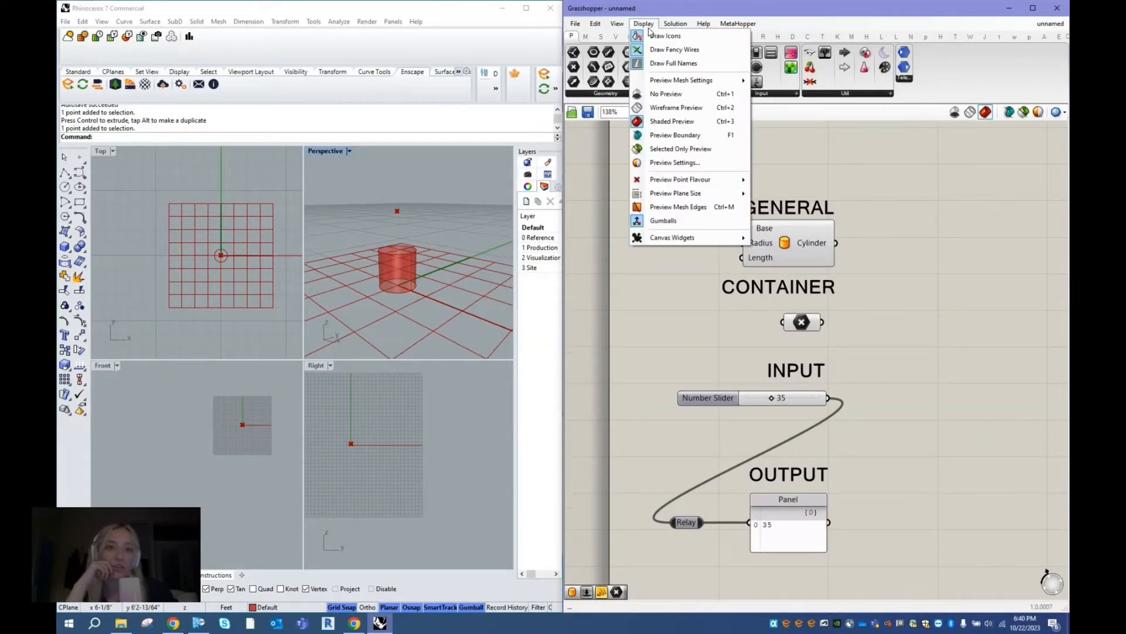
{"action": "left_click", "coordinate": [673, 63]}
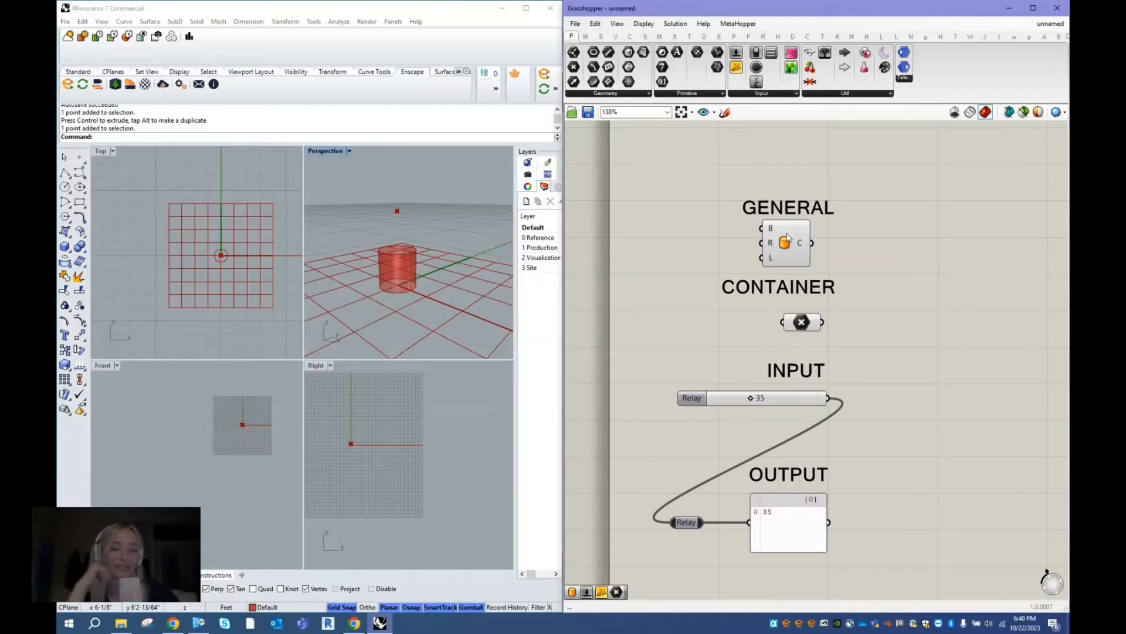
{"action": "left_click", "coordinate": [644, 23]}
{"action": "left_click", "coordinate": [673, 63]}
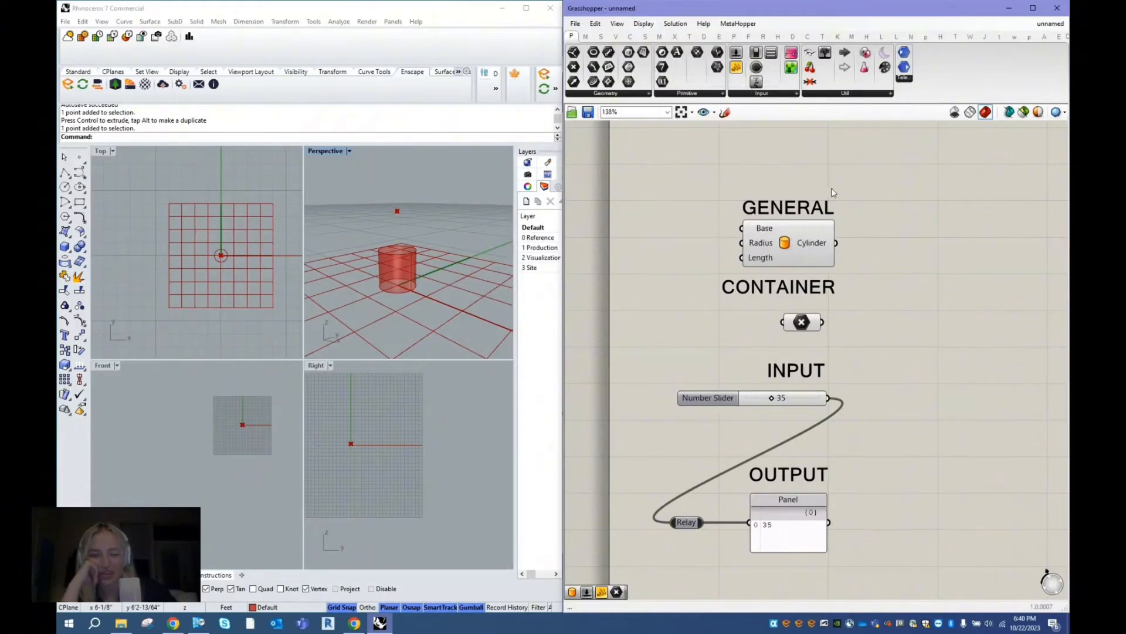
- Move the GENERAL heading slightly up and place the component-labelling utility with the Exceptions input above it
{"action": "left_click_drag", "start_coordinate": [795, 203], "coordinate": [797, 196]}
{"action": "left_click", "coordinate": [897, 152]}
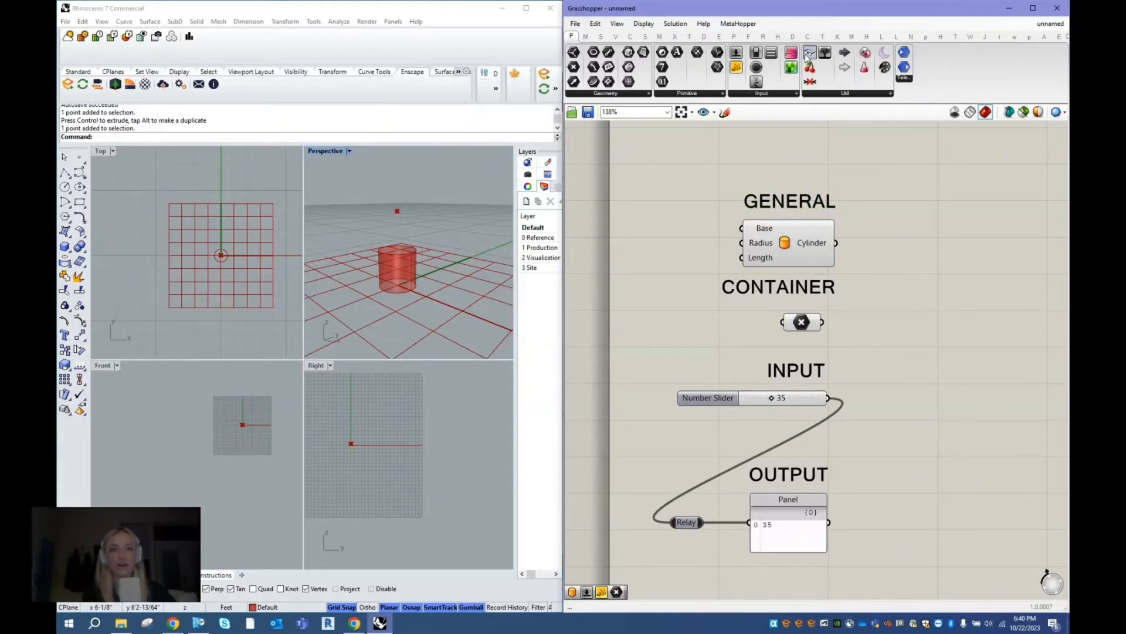
{"action": "left_click_drag", "start_coordinate": [809, 54], "coordinate": [736, 153]}
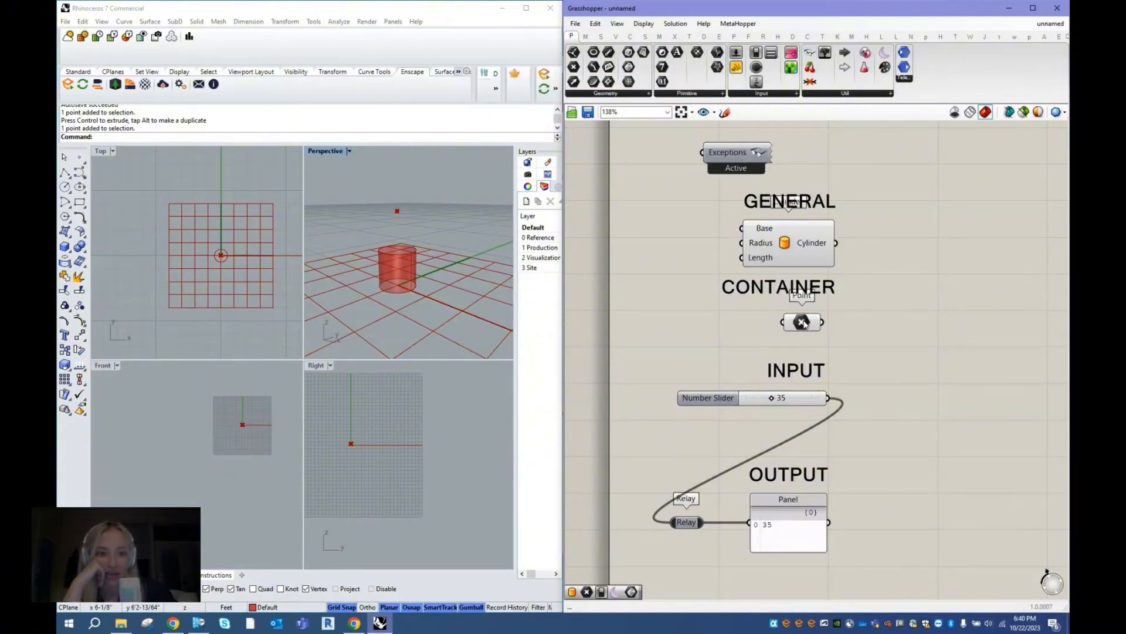
- Reposition the Point, Relay and Cylinder components slightly to check the name tags above them
{"action": "left_click_drag", "start_coordinate": [801, 328], "coordinate": [798, 344]}
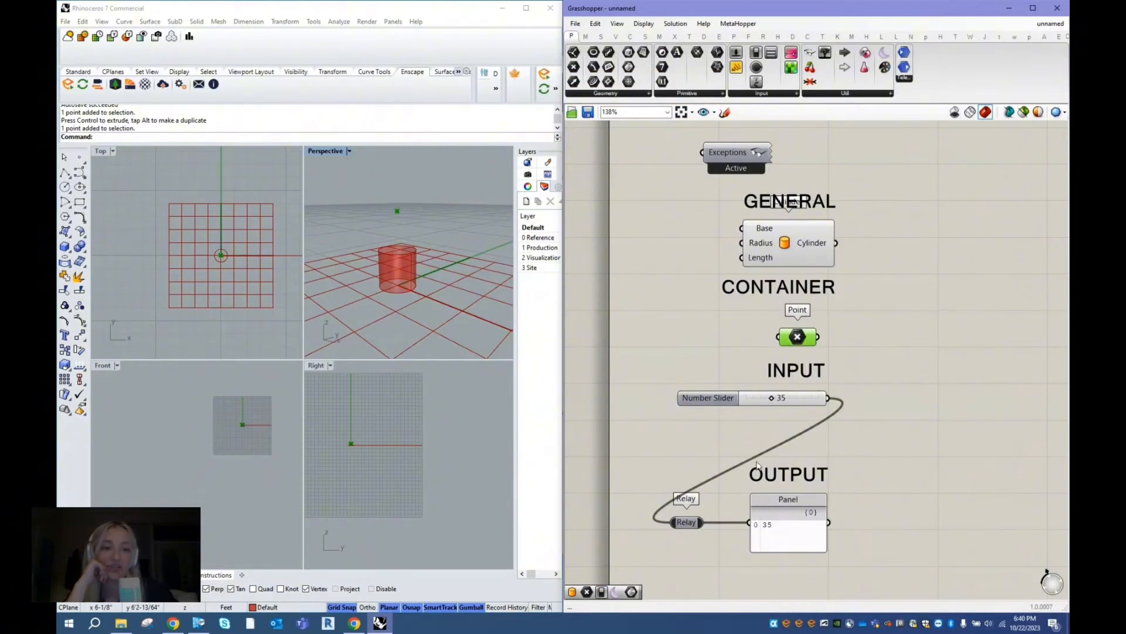
{"action": "left_click_drag", "start_coordinate": [688, 527], "coordinate": [705, 540]}
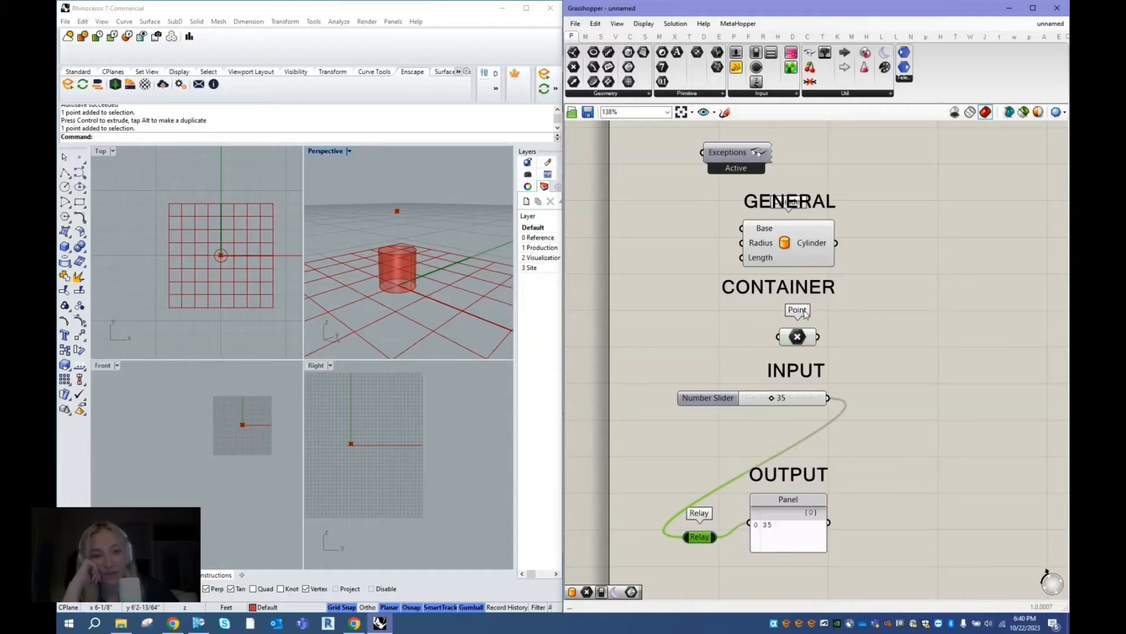
{"action": "left_click_drag", "start_coordinate": [793, 241], "coordinate": [797, 244]}
- Nudge the Cylinder component up while switching full component names off and back on
{"action": "left_click", "coordinate": [643, 23]}
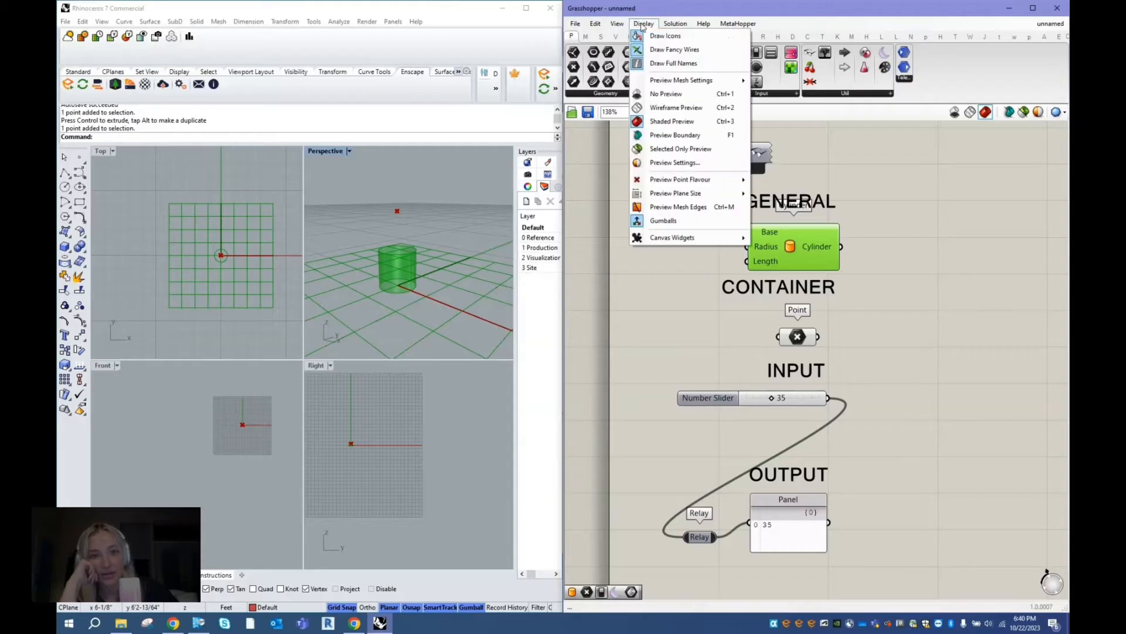
{"action": "left_click", "coordinate": [672, 61]}
{"action": "left_click_drag", "start_coordinate": [788, 249], "coordinate": [788, 241]}
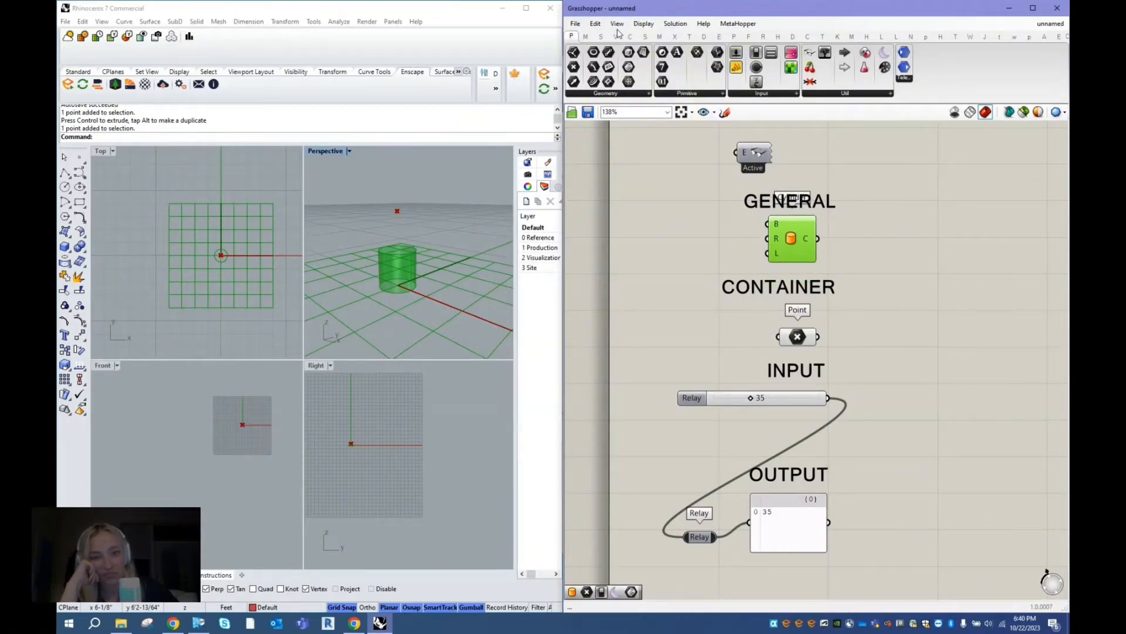
{"action": "left_click", "coordinate": [644, 24]}
{"action": "left_click", "coordinate": [671, 63]}
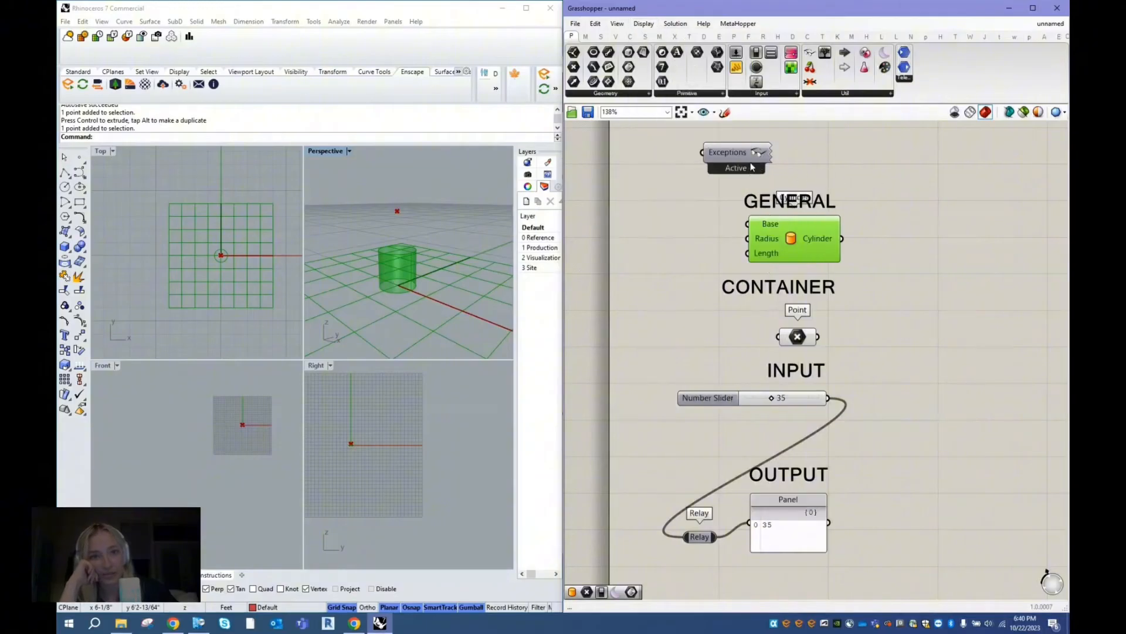
- Shift the Exceptions component aside, then place a Boolean Toggle and a Moonlight component beside it above the GENERAL heading
{"action": "left_click_drag", "start_coordinate": [752, 168], "coordinate": [706, 157]}
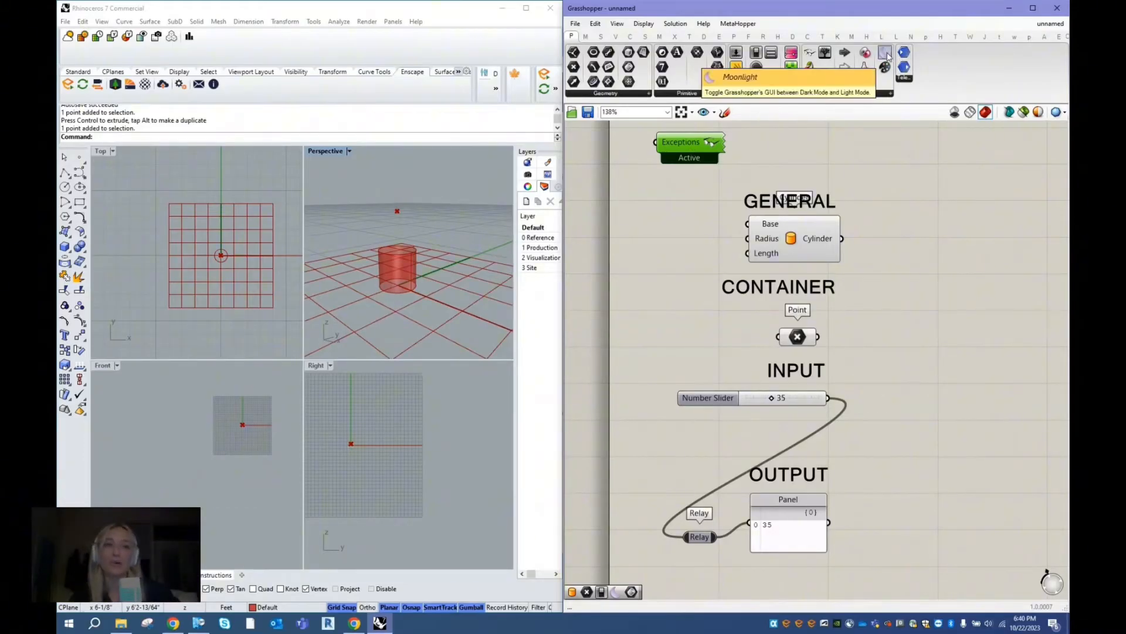
{"action": "left_click_drag", "start_coordinate": [888, 56], "coordinate": [871, 150]}
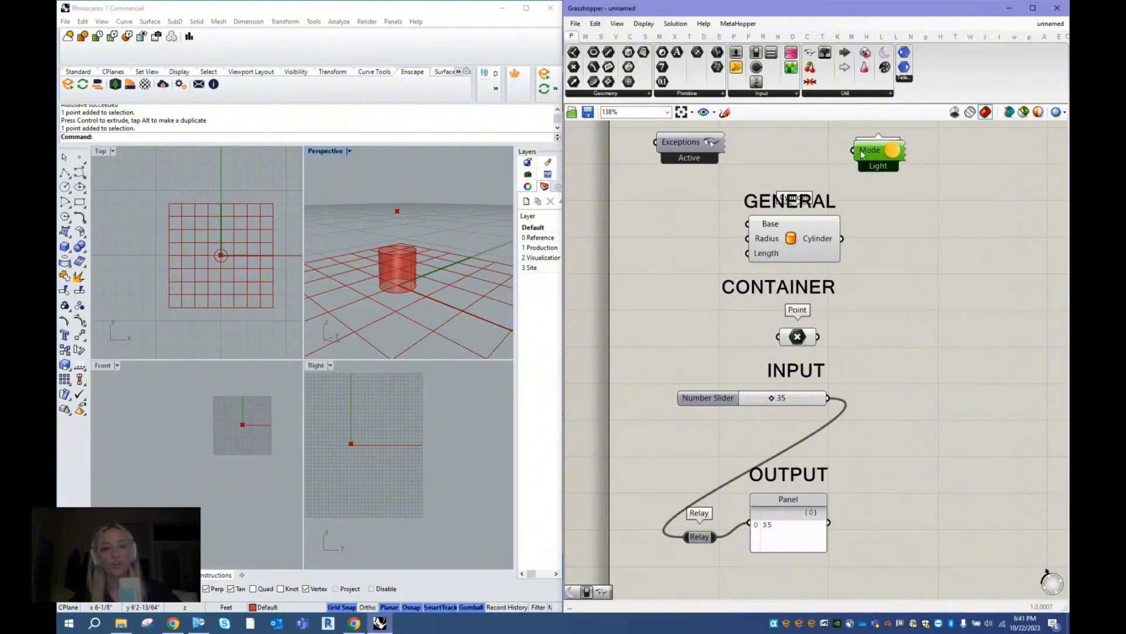
{"action": "double_click", "coordinate": [800, 145]}
{"action": "type", "text": "booleantogg"}
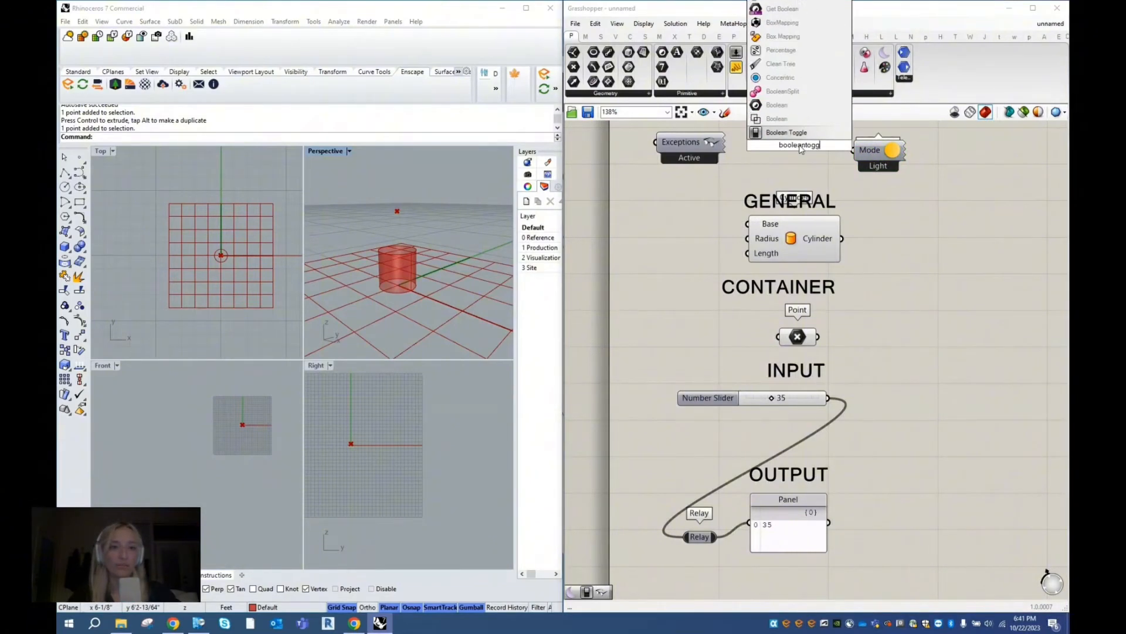
{"action": "key", "text": "Return"}
{"action": "left_click_drag", "start_coordinate": [800, 148], "coordinate": [792, 150]}
{"action": "left_click_drag", "start_coordinate": [869, 152], "coordinate": [893, 144]}
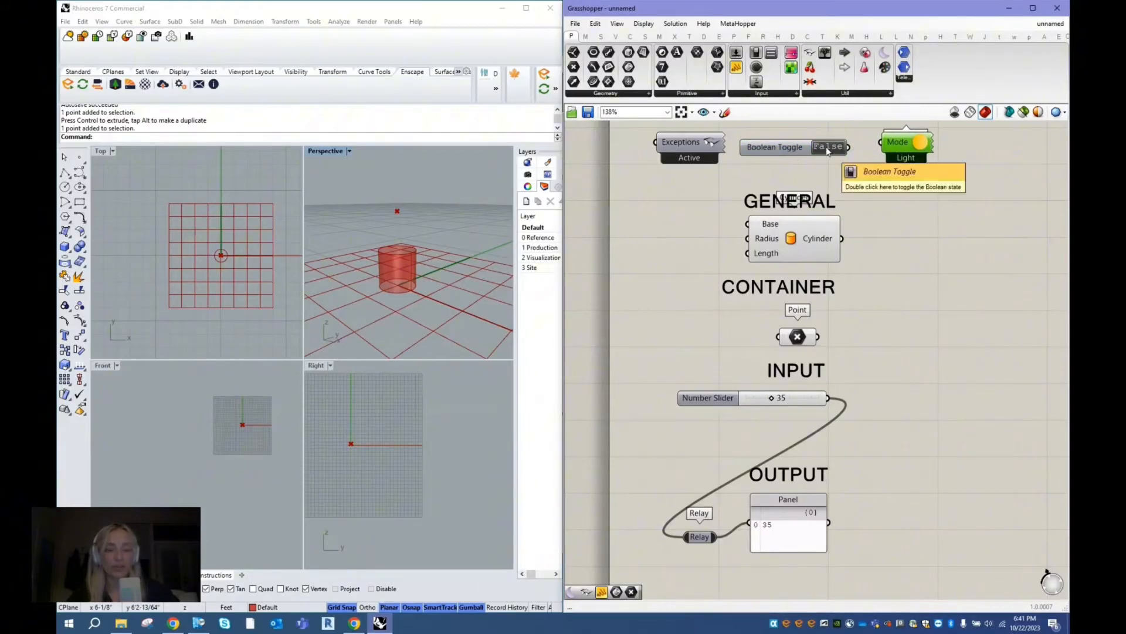
- Set the Boolean Toggle to True and wire it into the Moonlight component's Mode input to switch to dark mode
{"action": "double_click", "coordinate": [791, 144]}
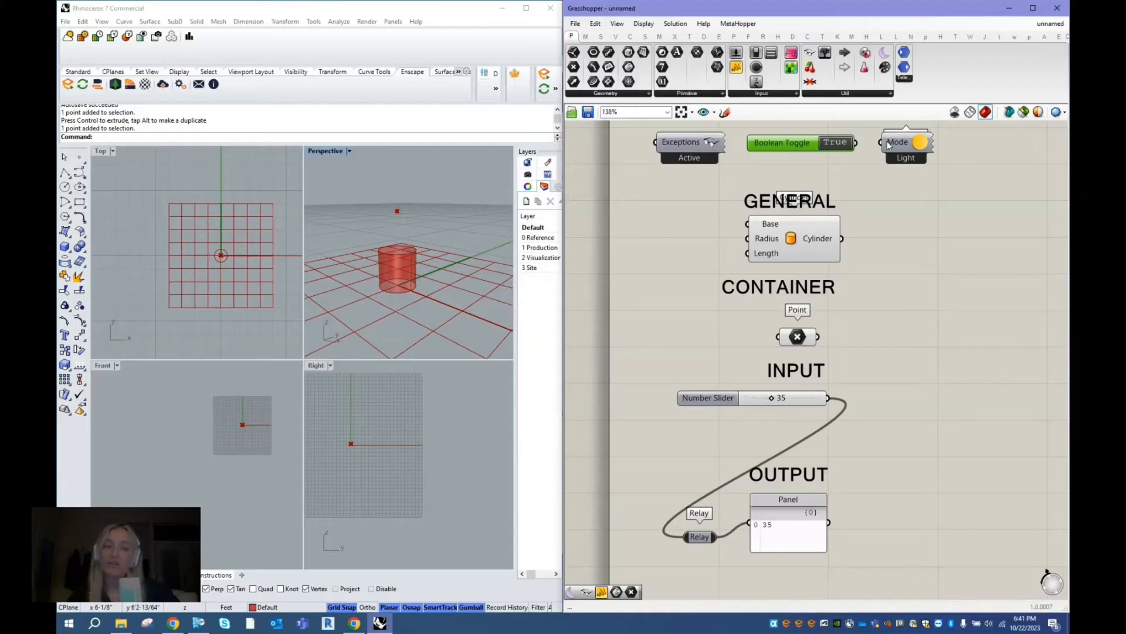
{"action": "left_click_drag", "start_coordinate": [857, 142], "coordinate": [880, 148]}
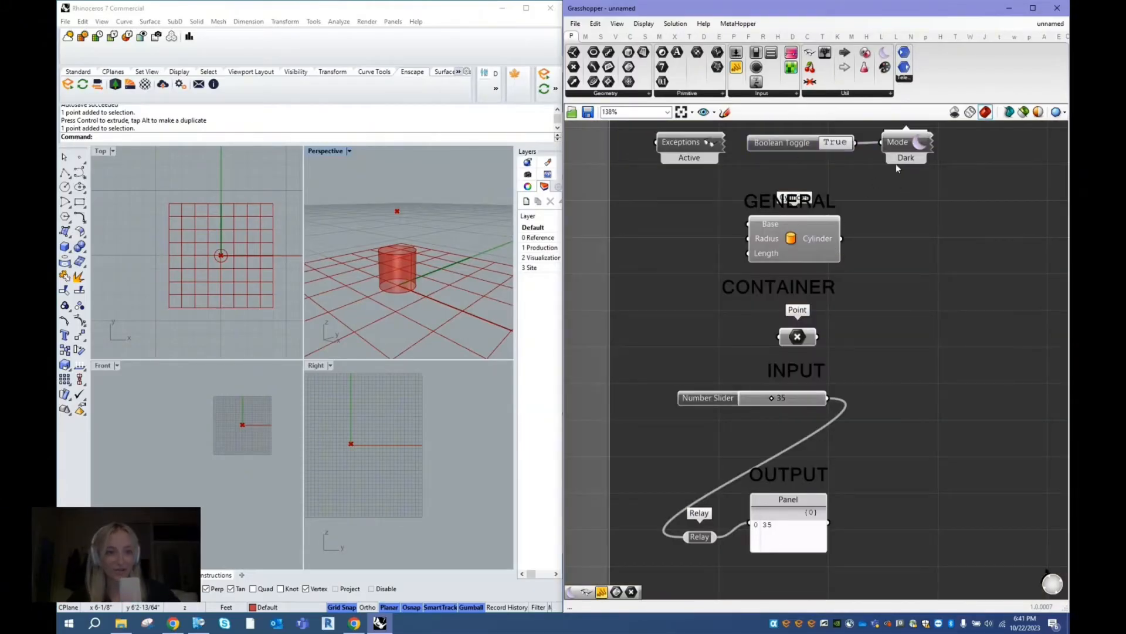
{"action": "mouse_move", "coordinate": [914, 142]}
{"action": "left_mouse_down"}
{"action": "mouse_move", "coordinate": [913, 173]}
{"action": "mouse_move", "coordinate": [917, 145]}
{"action": "left_mouse_up"}
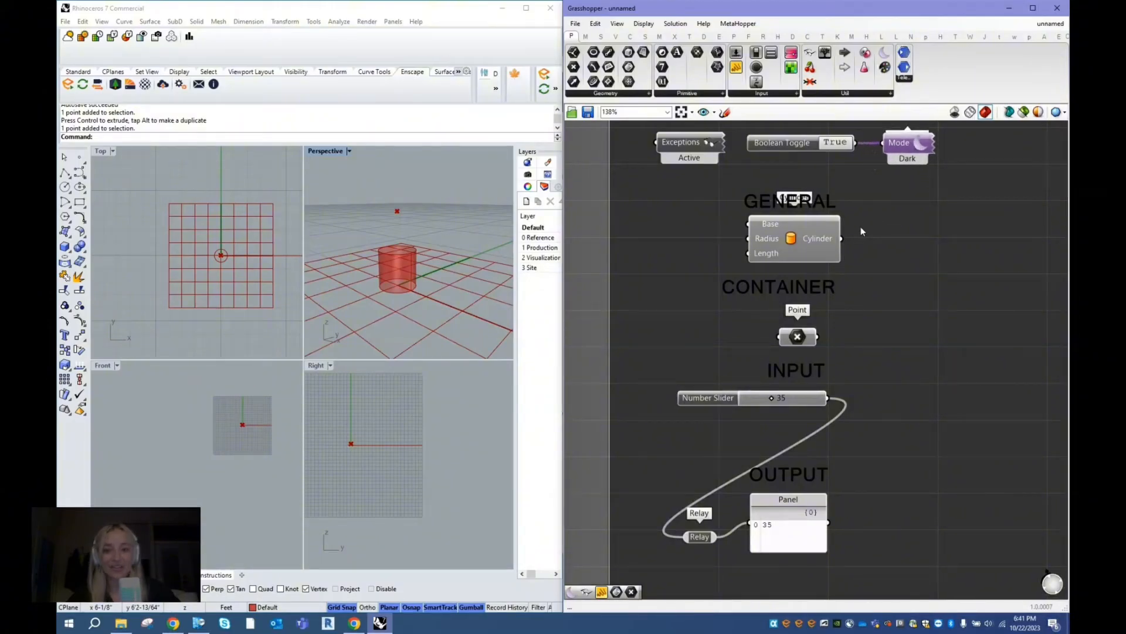
{"action": "left_click", "coordinate": [857, 163]}
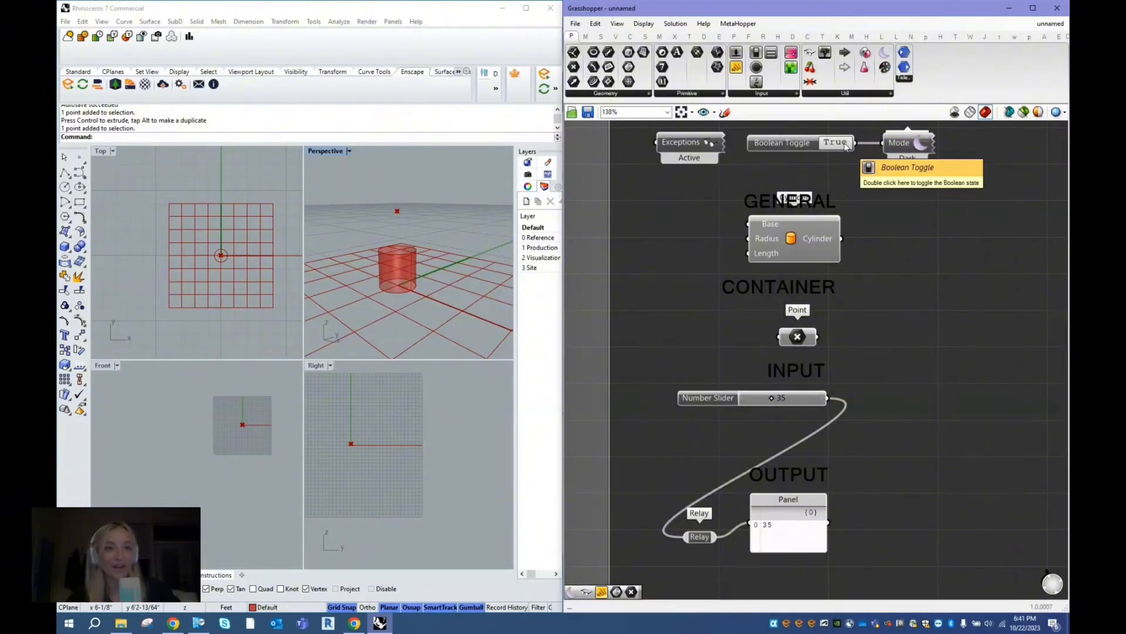
- Set the Boolean Toggle to False to return the canvas to light mode
{"action": "left_click", "coordinate": [836, 142]}
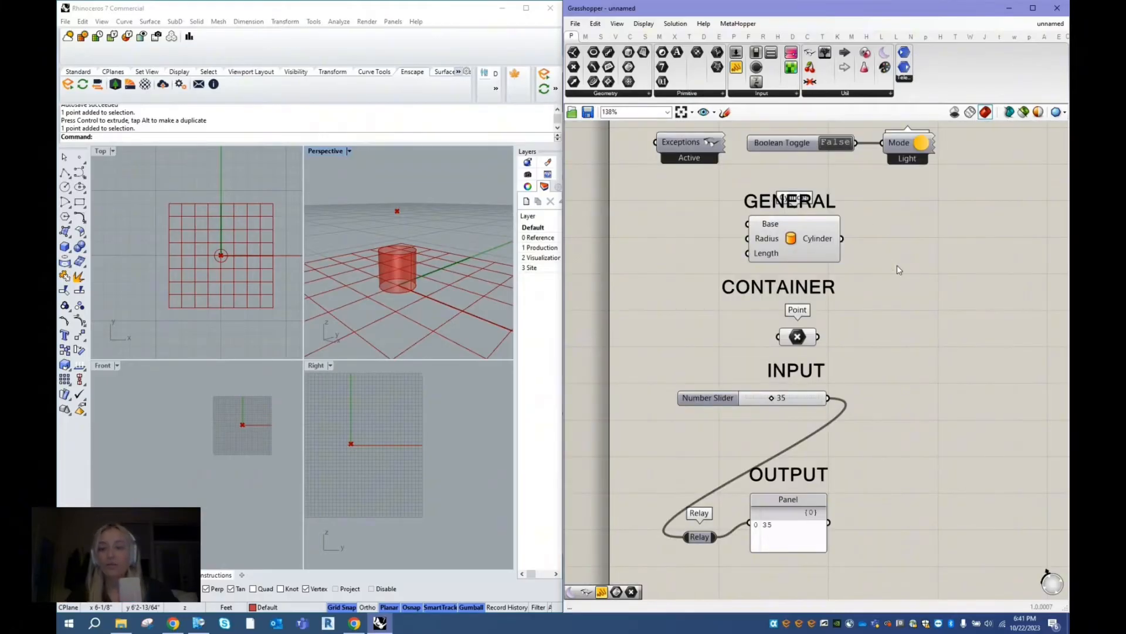
{"action": "left_click", "coordinate": [805, 142]}
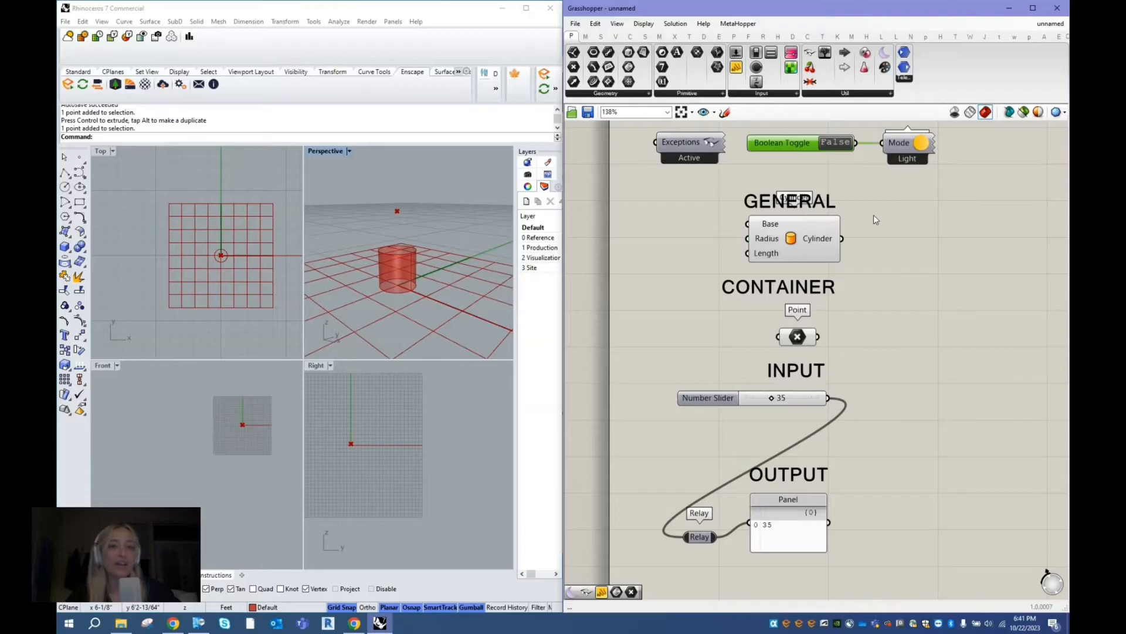
{"action": "left_click", "coordinate": [781, 251]}
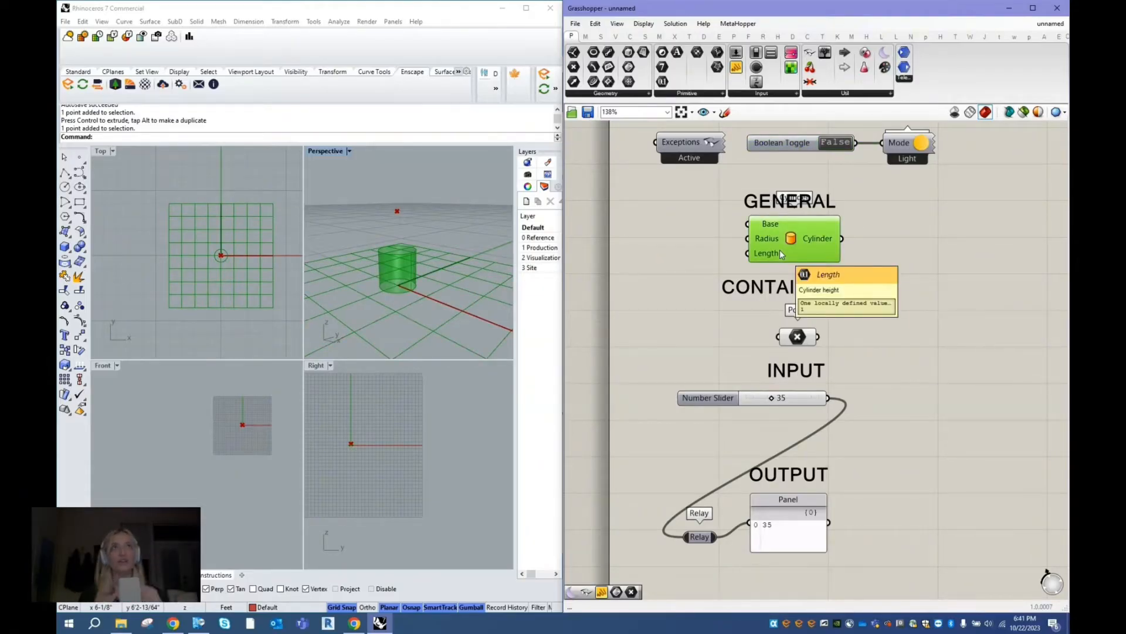
{"action": "left_click", "coordinate": [934, 303]}
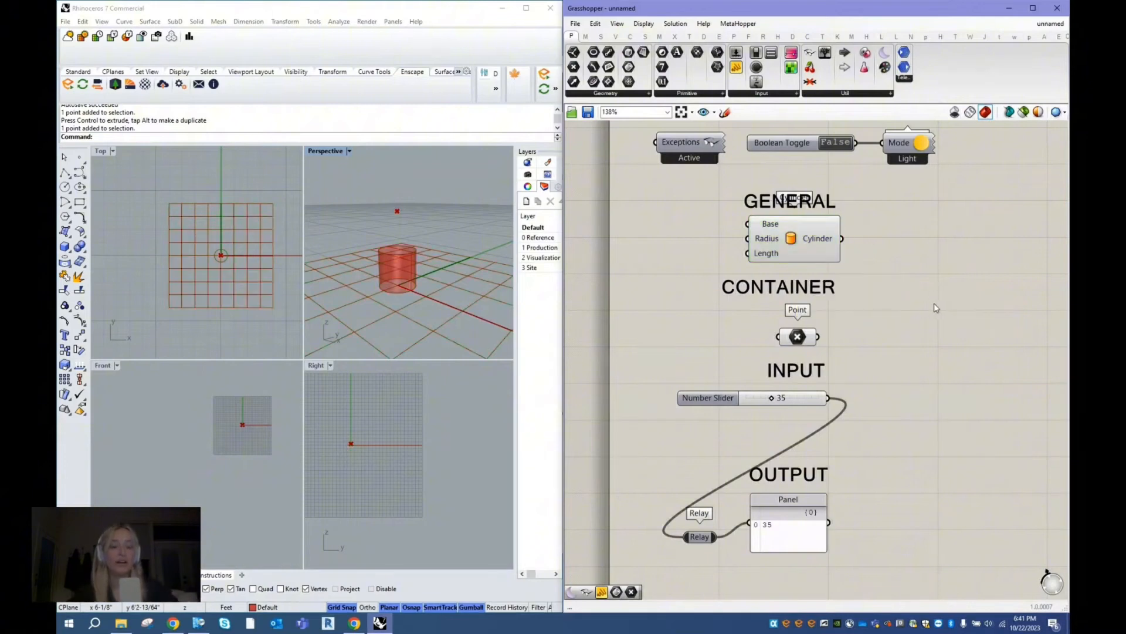
- Disable the Cylinder and Point components together, and enable both again
{"action": "left_click_drag", "start_coordinate": [889, 386], "coordinate": [721, 223]}
{"action": "right_click", "coordinate": [916, 234]}
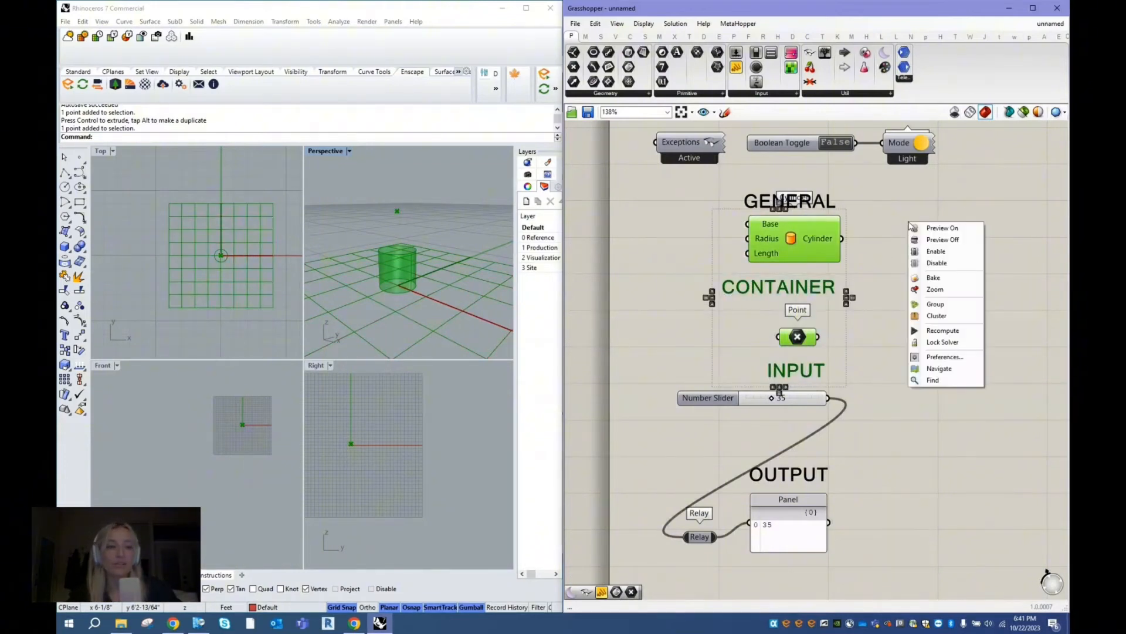
{"action": "left_click", "coordinate": [937, 265]}
{"action": "left_click", "coordinate": [895, 262]}
{"action": "left_click", "coordinate": [788, 241]}
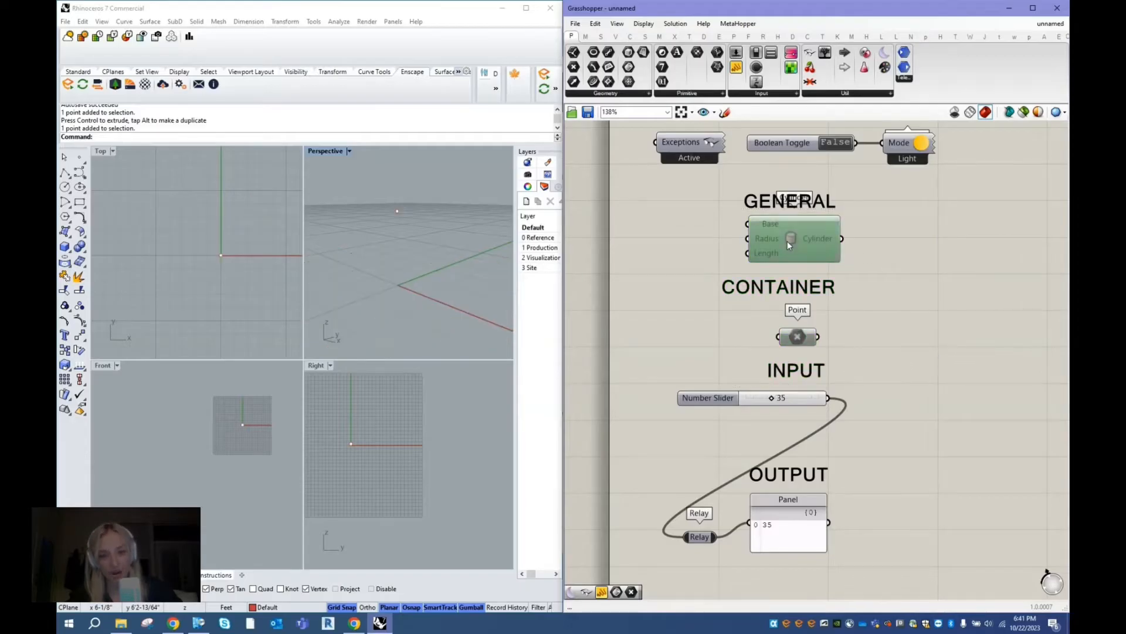
{"action": "left_click", "coordinate": [907, 223]}
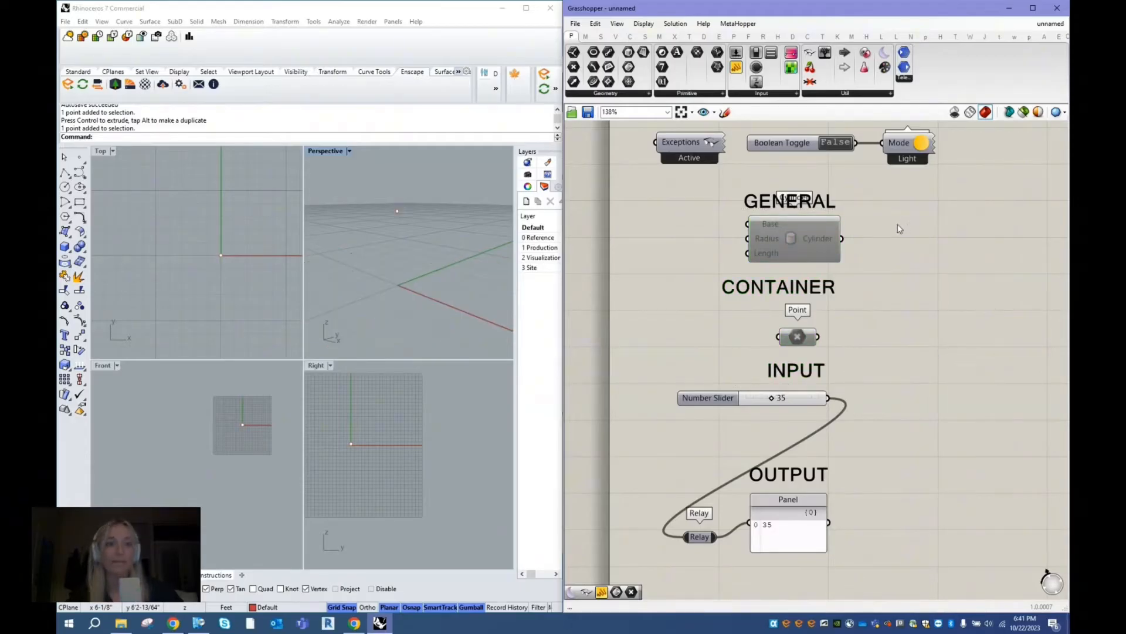
{"action": "left_click_drag", "start_coordinate": [883, 359], "coordinate": [812, 236]}
{"action": "right_click", "coordinate": [934, 216]}
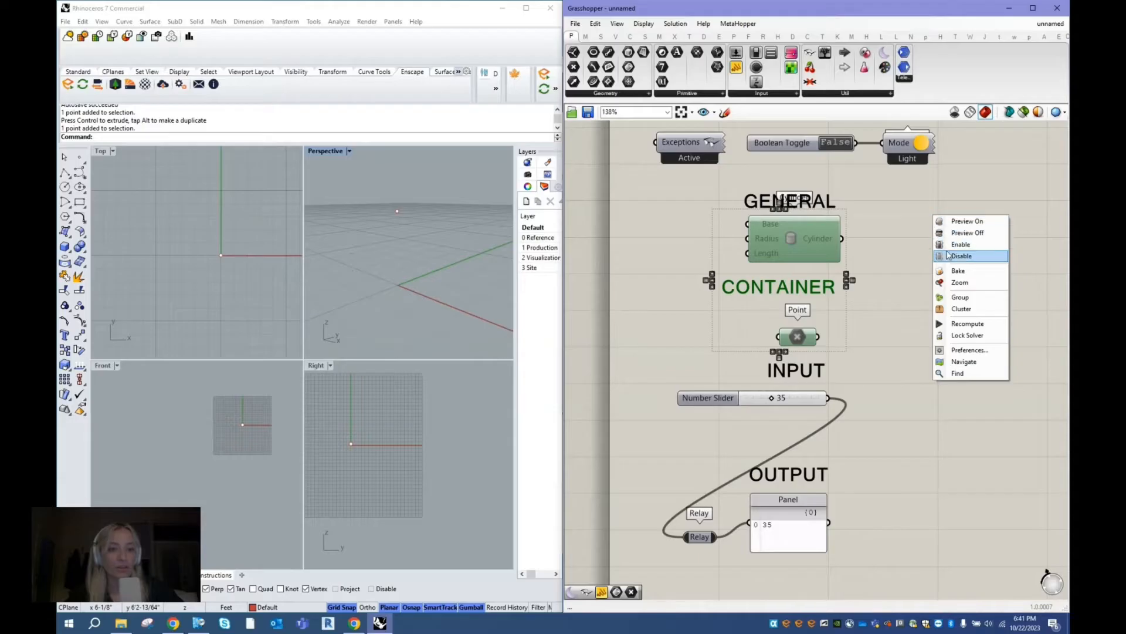
{"action": "left_click", "coordinate": [954, 247]}
- Turn off the viewport preview of the Cylinder and Point components, and turn it back on
{"action": "right_click", "coordinate": [916, 230]}
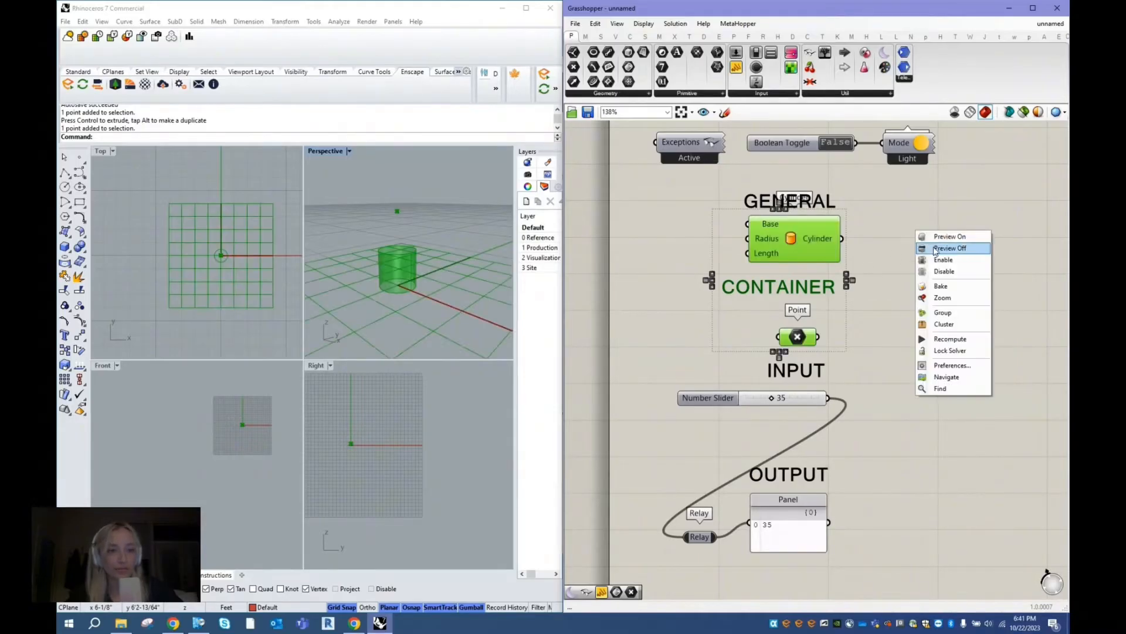
{"action": "left_click", "coordinate": [934, 247]}
{"action": "left_click", "coordinate": [907, 243]}
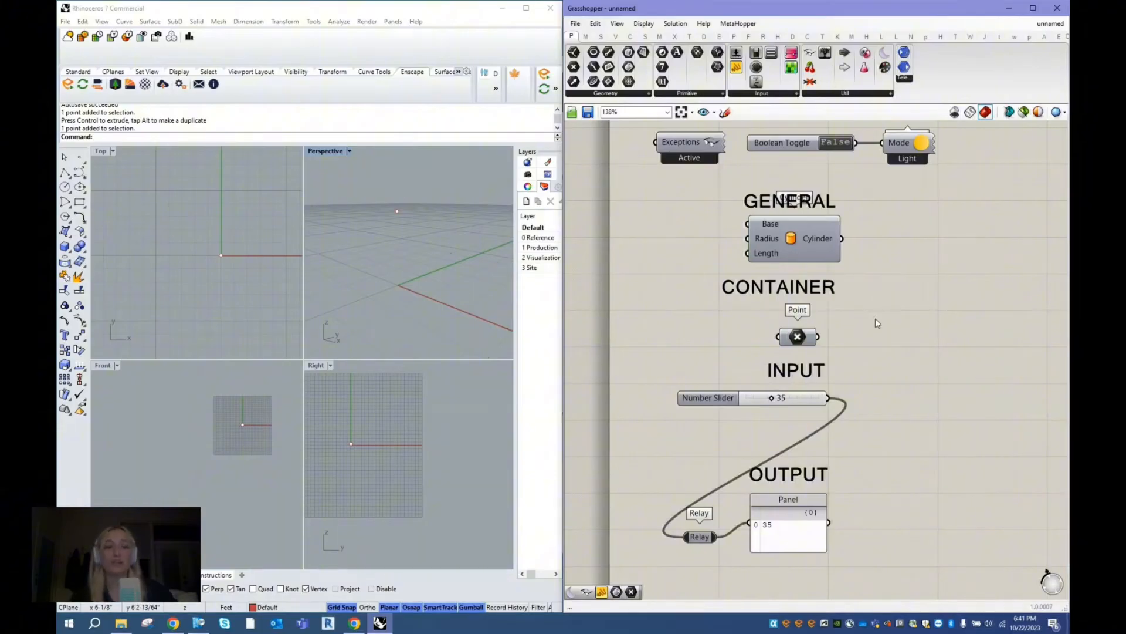
{"action": "left_click_drag", "start_coordinate": [854, 355], "coordinate": [746, 236]}
{"action": "right_click", "coordinate": [904, 223]}
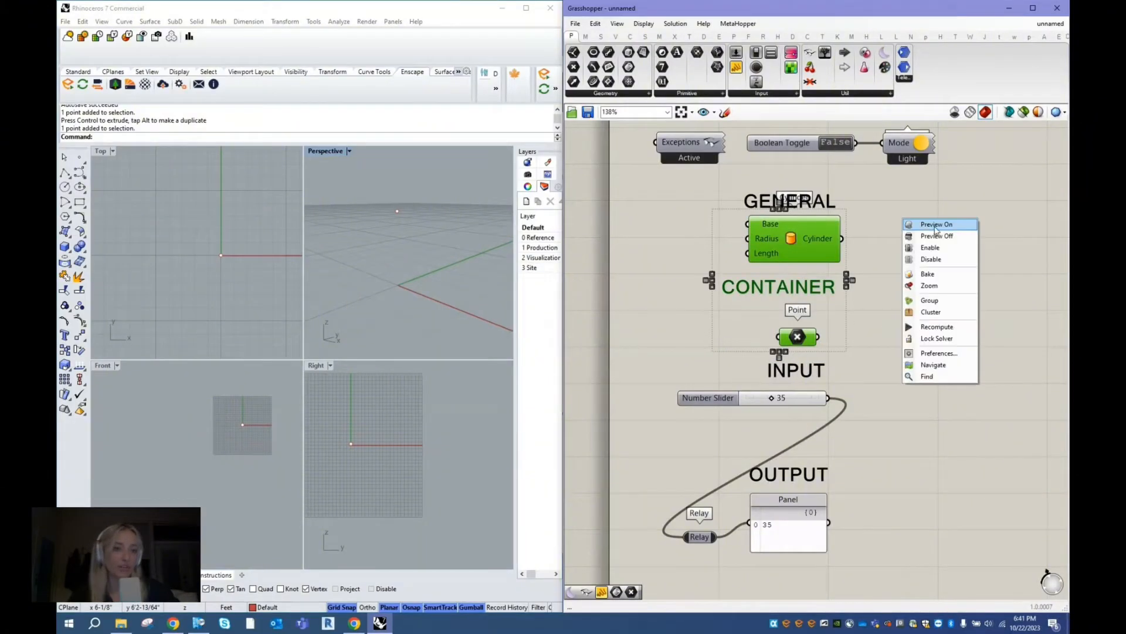
{"action": "left_click", "coordinate": [924, 239]}
{"action": "left_click", "coordinate": [924, 239]}
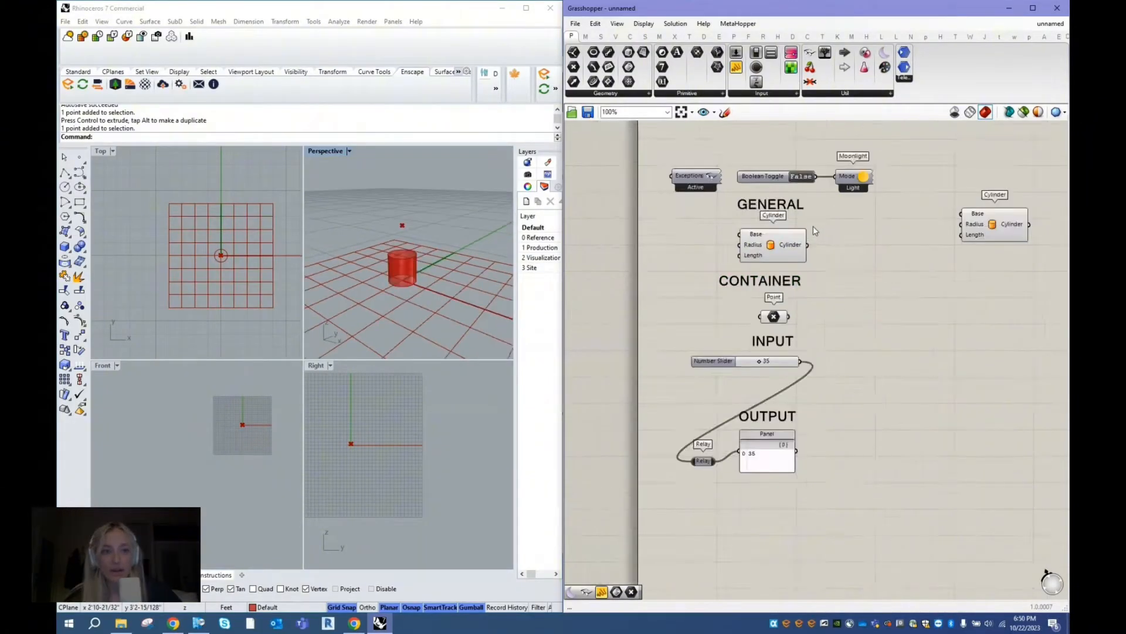
{"action": "scroll", "coordinate": [768, 225], "scroll_direction": "up", "scroll_amount": 3}
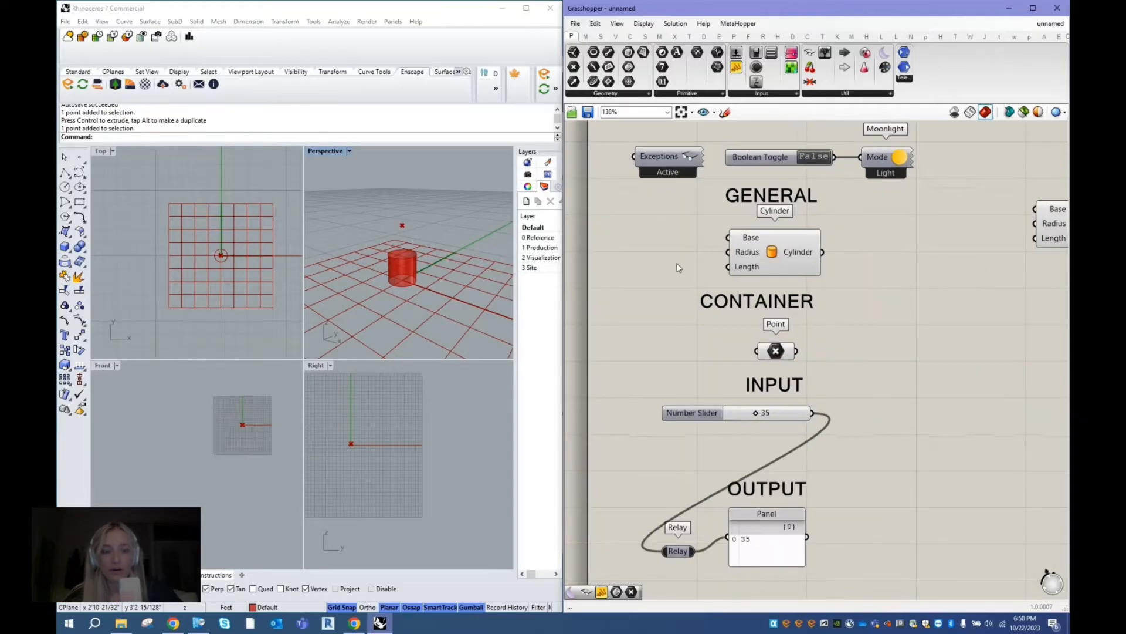
- Place a second Cylinder component from the Surface primitives beside the existing one, and delete it
{"action": "left_click", "coordinate": [770, 247]}
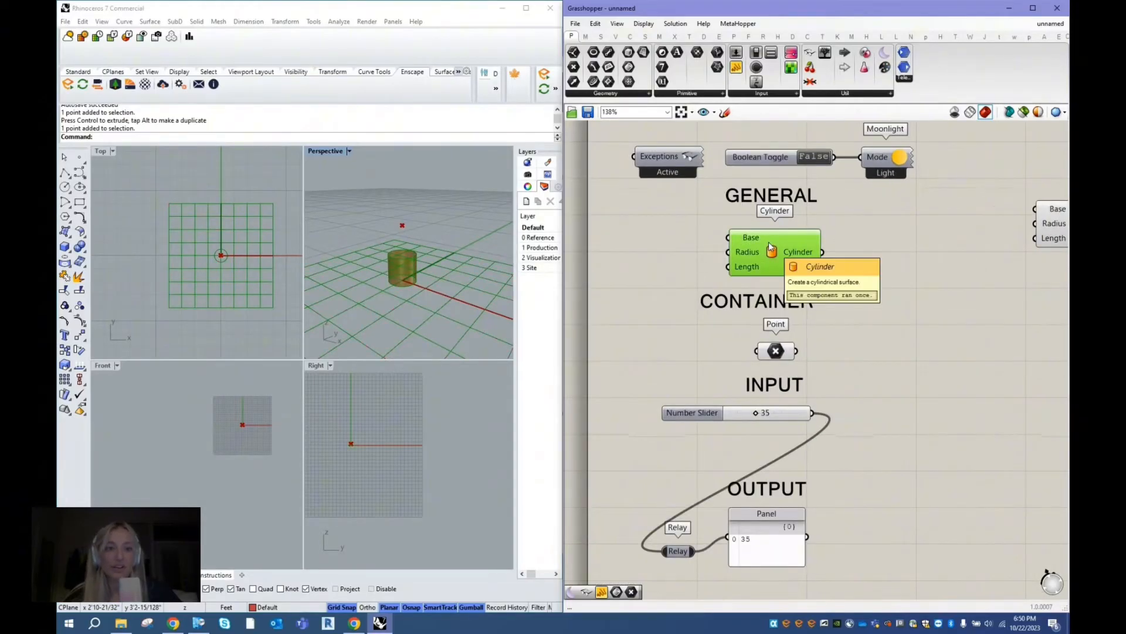
{"action": "left_click", "coordinate": [650, 272]}
{"action": "left_click", "coordinate": [761, 254]}
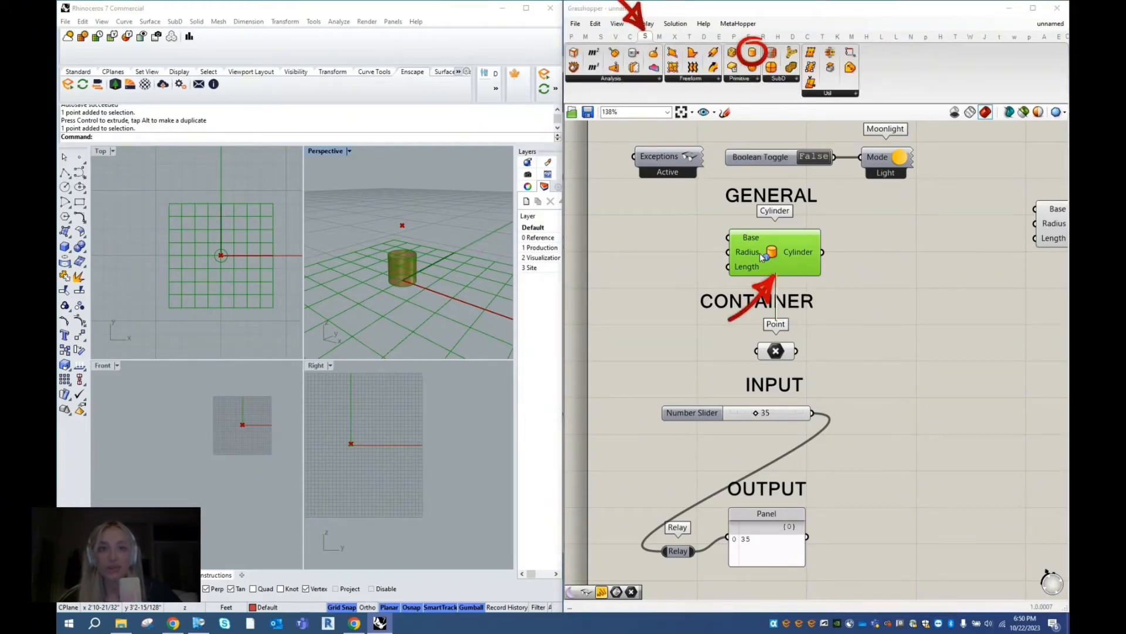
{"action": "left_click", "coordinate": [646, 37]}
{"action": "left_click", "coordinate": [752, 80]}
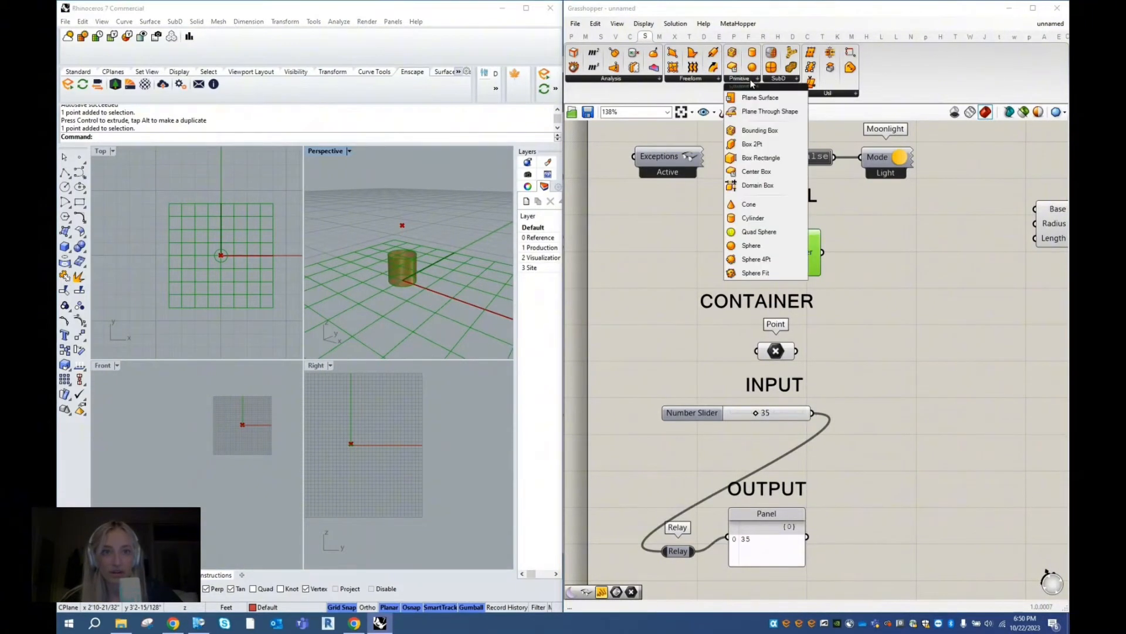
{"action": "left_click", "coordinate": [753, 219]}
{"action": "left_click", "coordinate": [909, 253]}
{"action": "left_click", "coordinate": [893, 254]}
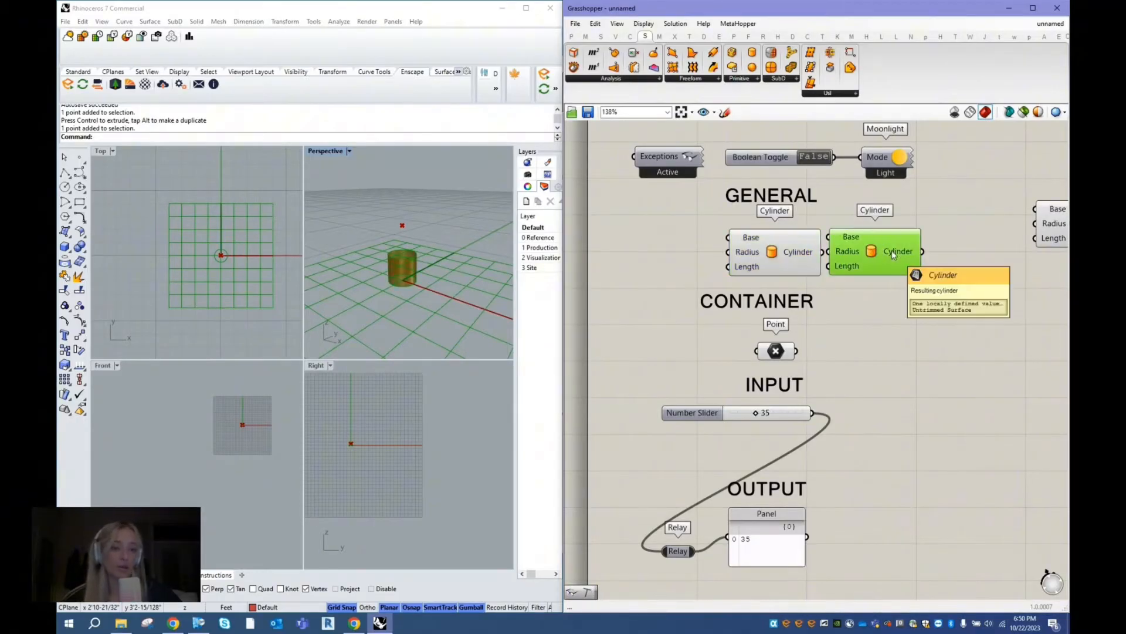
{"action": "key", "text": "Delete"}
{"action": "left_click", "coordinate": [777, 352]}
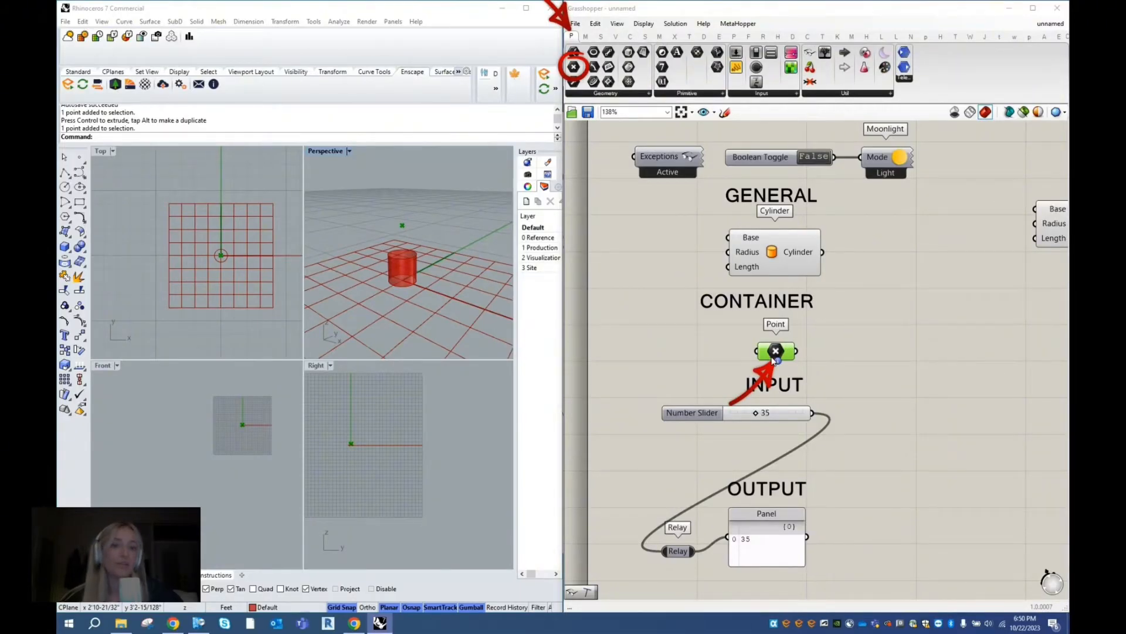
{"action": "left_click", "coordinate": [681, 317]}
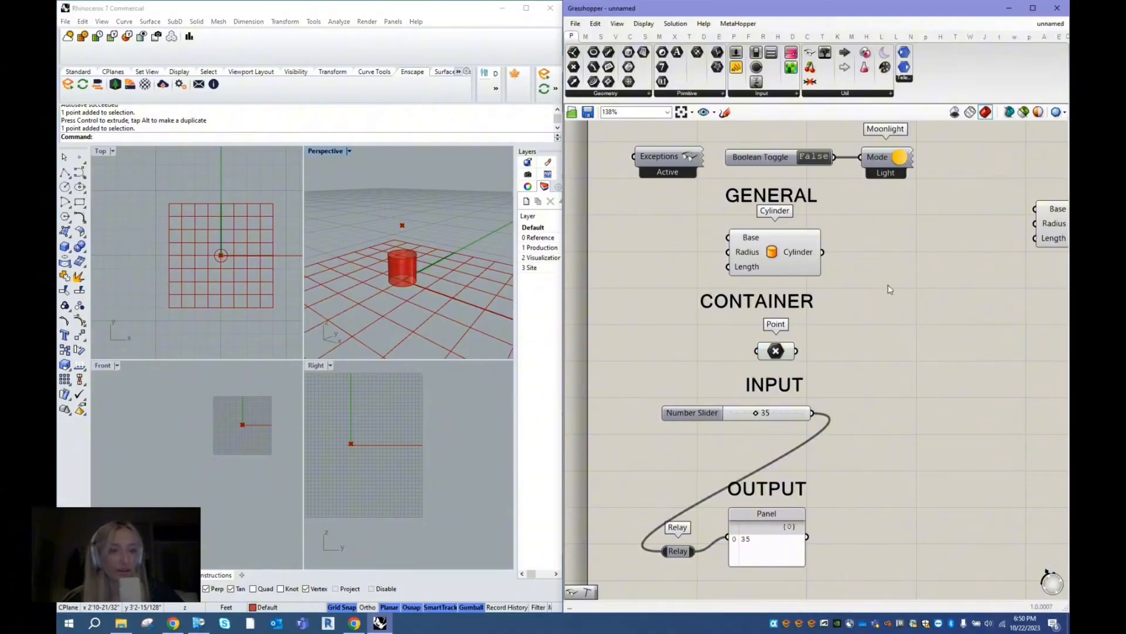
- Duplicate the Cylinder component and position the copy in an empty canvas area away from the headed examples
{"action": "scroll", "coordinate": [699, 232], "scroll_direction": "down", "scroll_amount": 3}
{"action": "left_click", "coordinate": [755, 252]}
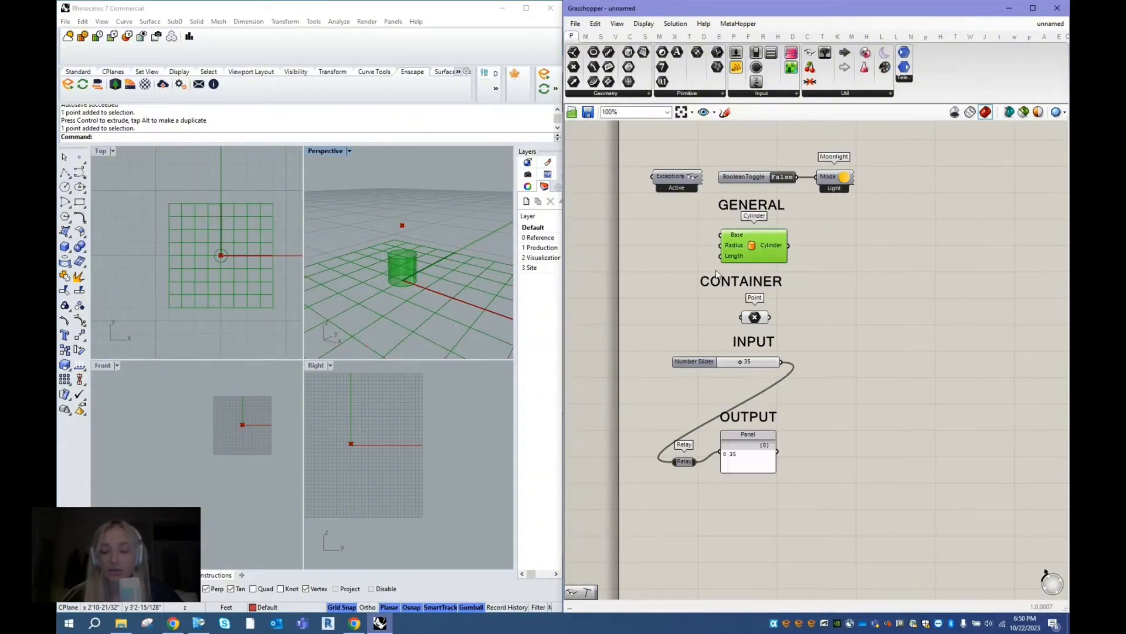
{"action": "scroll", "coordinate": [618, 281], "scroll_direction": "down", "scroll_amount": 2}
{"action": "scroll", "coordinate": [887, 251], "scroll_direction": "up", "scroll_amount": 3}
{"action": "key", "text": "ctrl+c"}
{"action": "key", "text": "ctrl+v"}
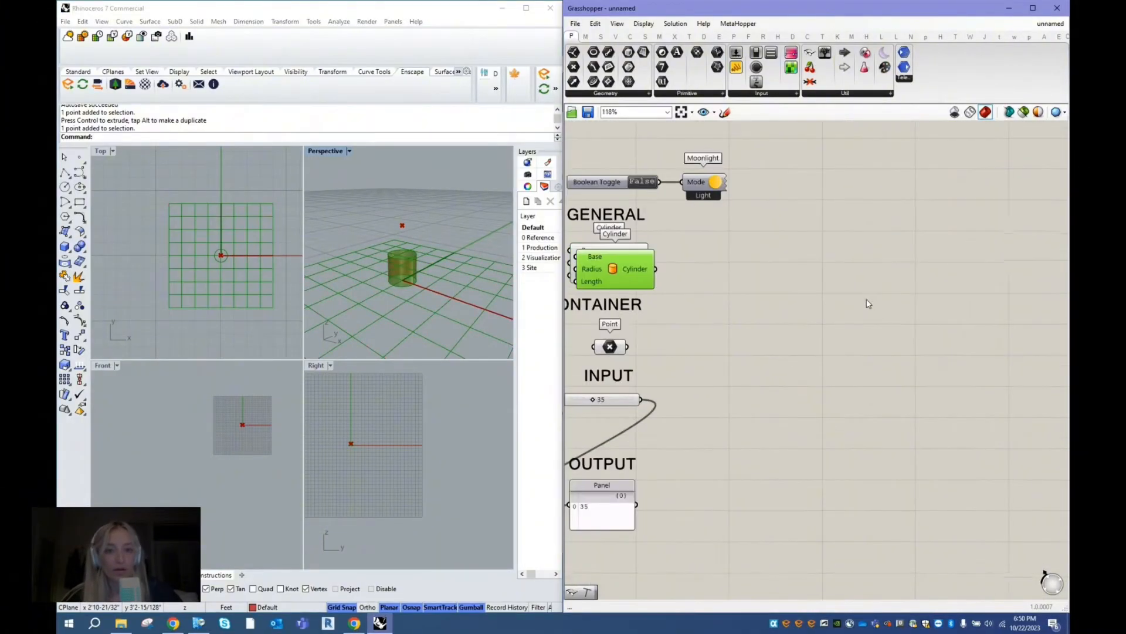
{"action": "scroll", "coordinate": [948, 241], "scroll_direction": "up", "scroll_amount": 1}
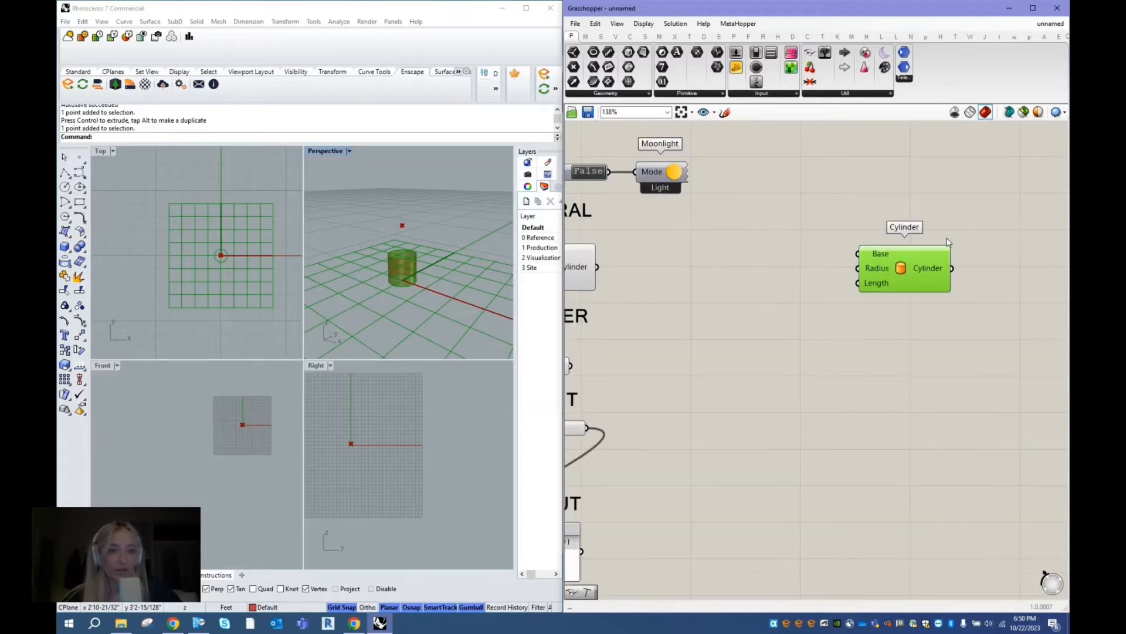
{"action": "scroll", "coordinate": [947, 238], "scroll_direction": "up", "scroll_amount": 2}
{"action": "scroll", "coordinate": [729, 247], "scroll_direction": "down", "scroll_amount": 4}
{"action": "right_click_drag", "start_coordinate": [986, 279], "coordinate": [861, 281]}
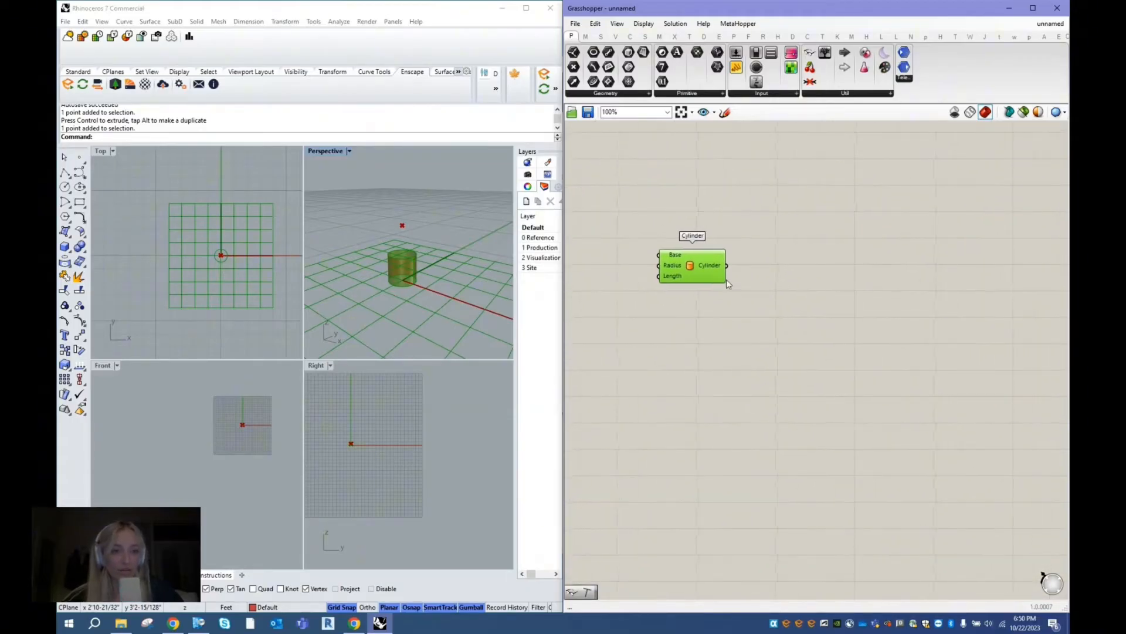
{"action": "left_click_drag", "start_coordinate": [678, 264], "coordinate": [879, 271]}
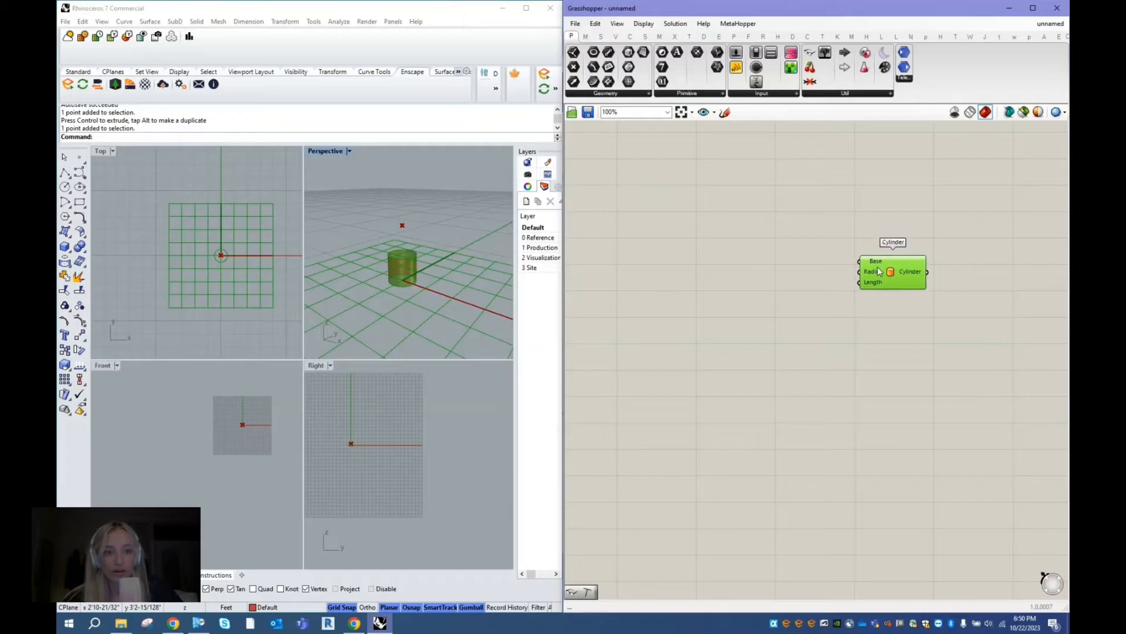
{"action": "right_click_drag", "start_coordinate": [979, 274], "coordinate": [948, 263]}
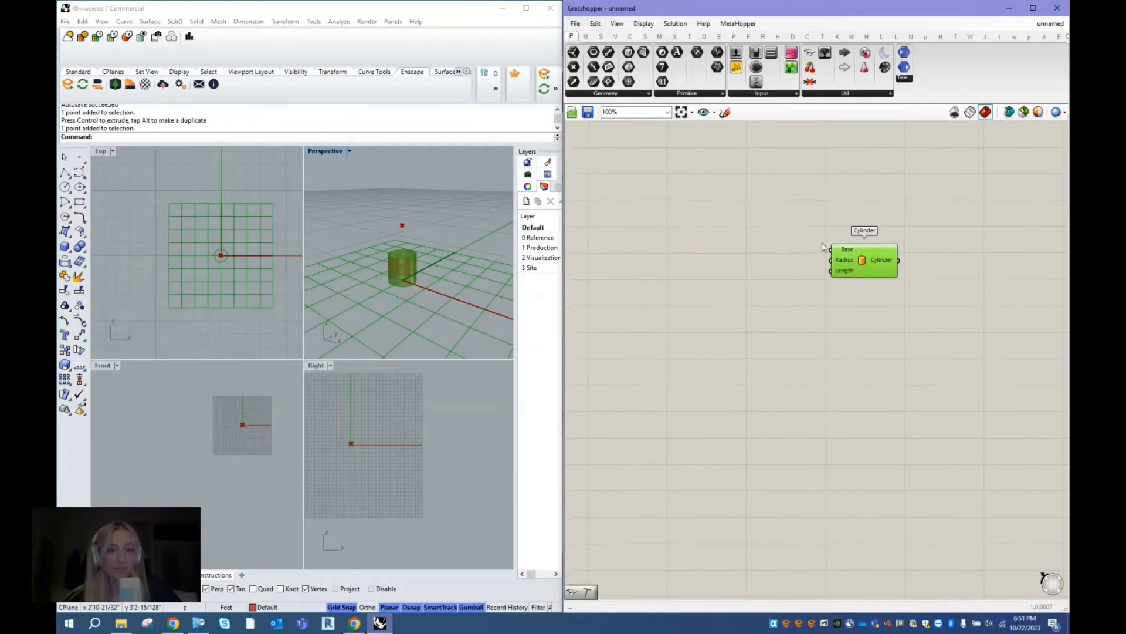
- Examine the default values of the copied Cylinder component's Base and Radius inputs and the cylinder's preview in the Perspective viewport
{"action": "left_click", "coordinate": [774, 249]}
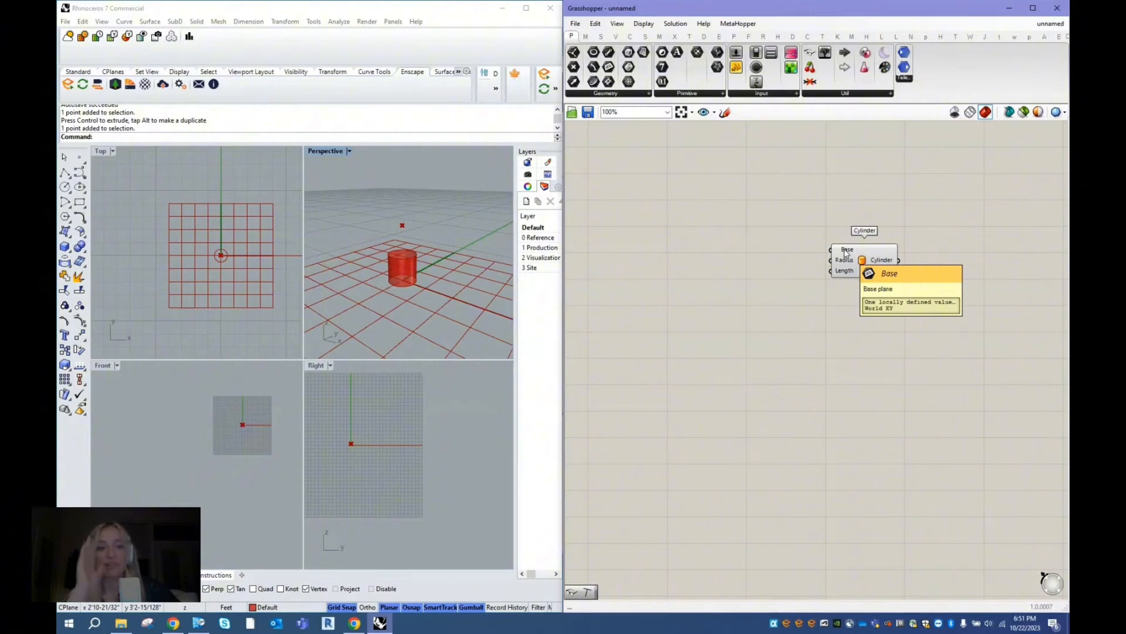
{"action": "scroll", "coordinate": [845, 253], "scroll_direction": "up", "scroll_amount": 3}
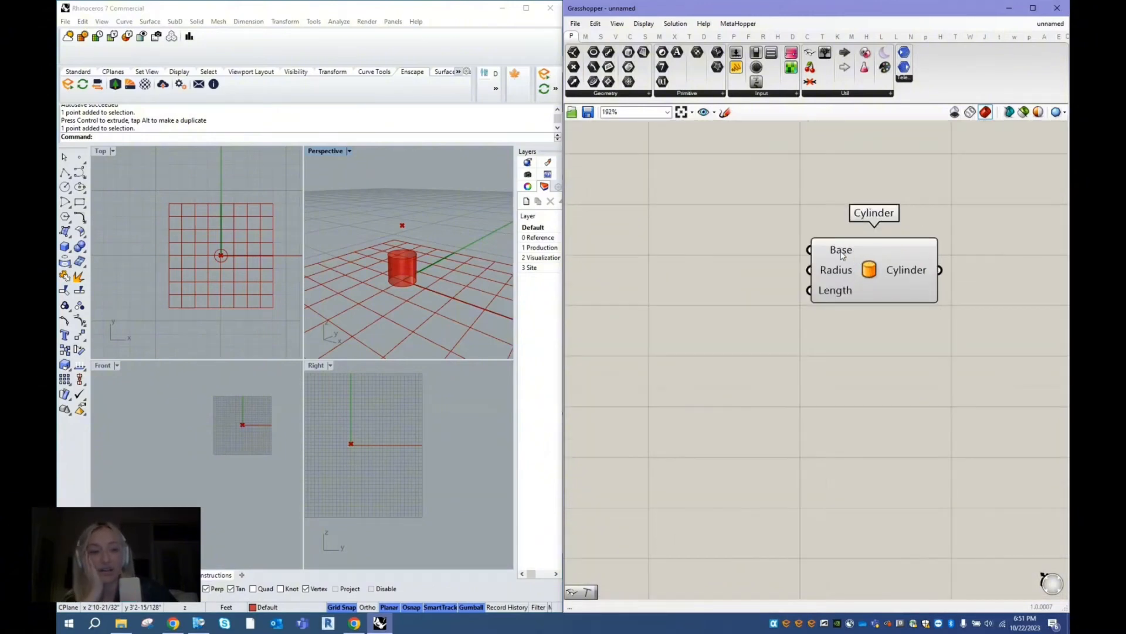
{"action": "mouse_move", "coordinate": [838, 272]}
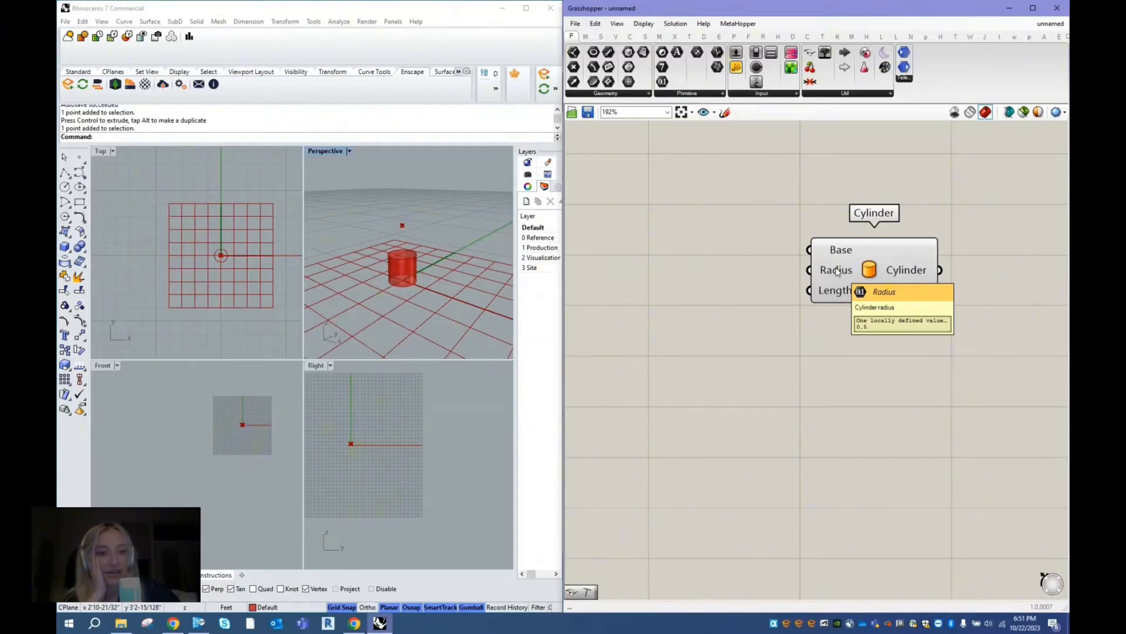
{"action": "mouse_move", "coordinate": [836, 294]}
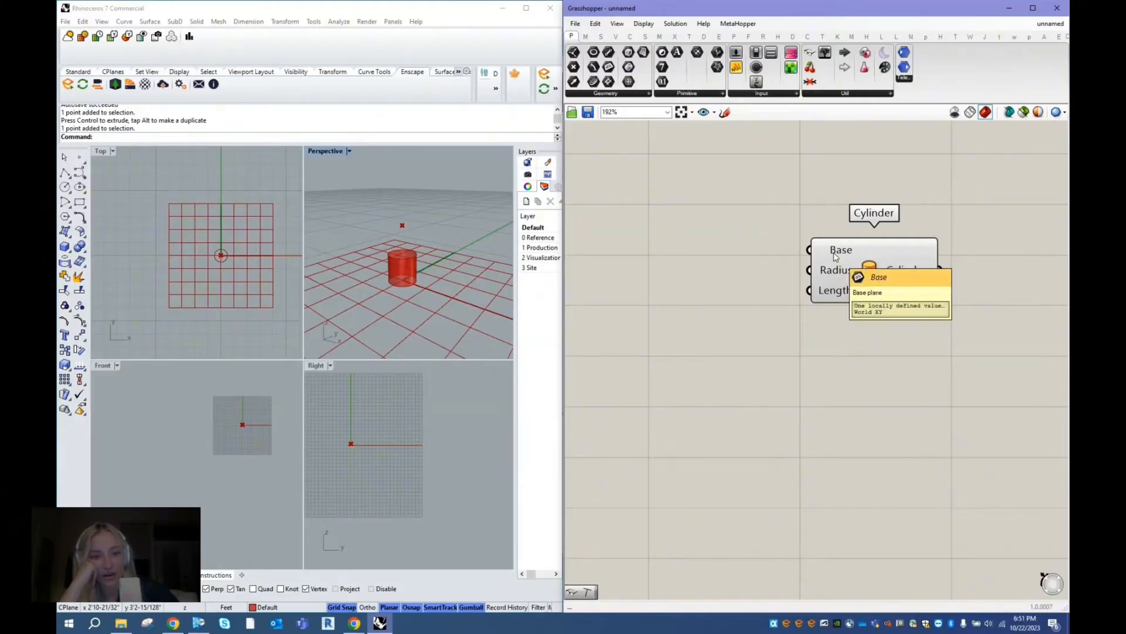
{"action": "left_click", "coordinate": [488, 261]}
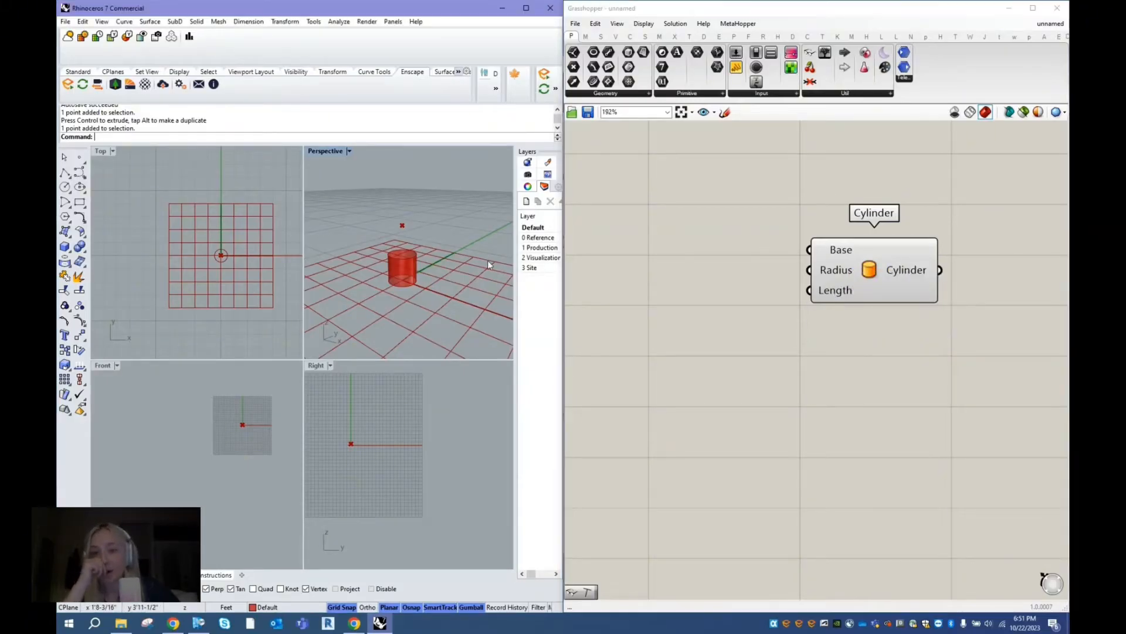
{"action": "scroll", "coordinate": [376, 283], "scroll_direction": "down", "scroll_amount": 5}
{"action": "left_click_drag", "start_coordinate": [839, 245], "coordinate": [866, 262]}
{"action": "left_click", "coordinate": [470, 259]}
{"action": "left_click", "coordinate": [665, 294]}
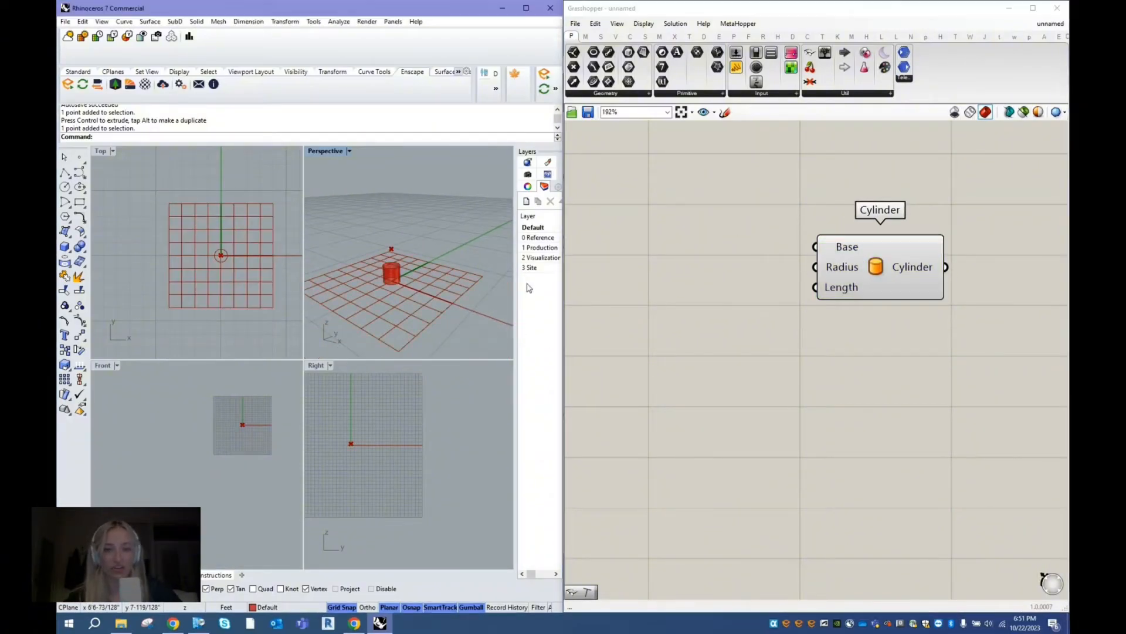
{"action": "mouse_move", "coordinate": [854, 273]}
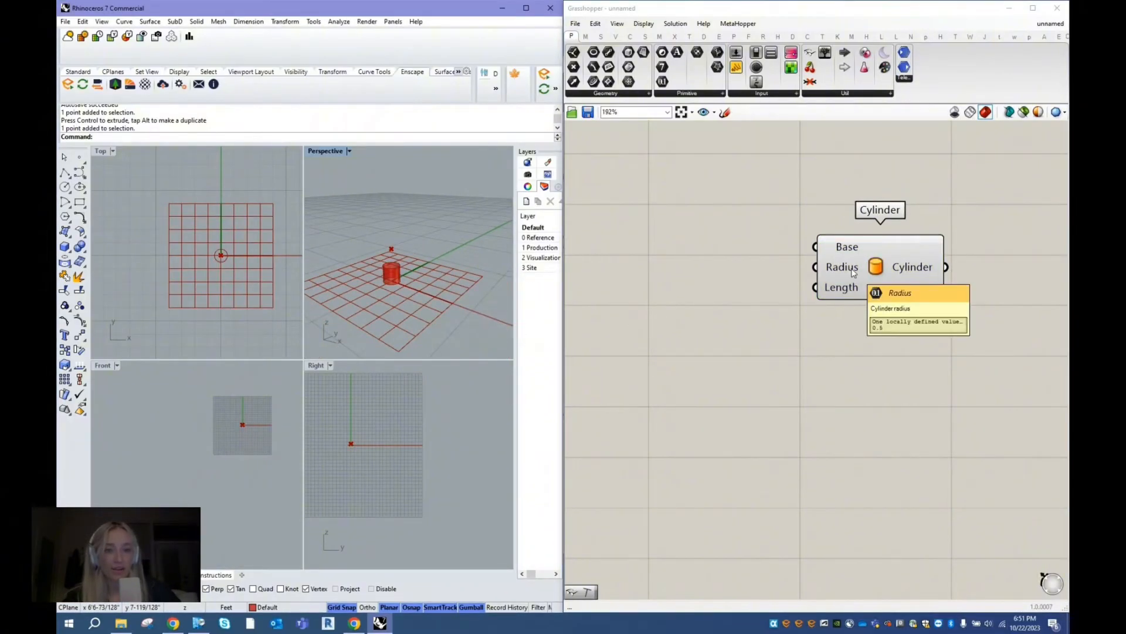
{"action": "scroll", "coordinate": [396, 275], "scroll_direction": "up", "scroll_amount": 3}
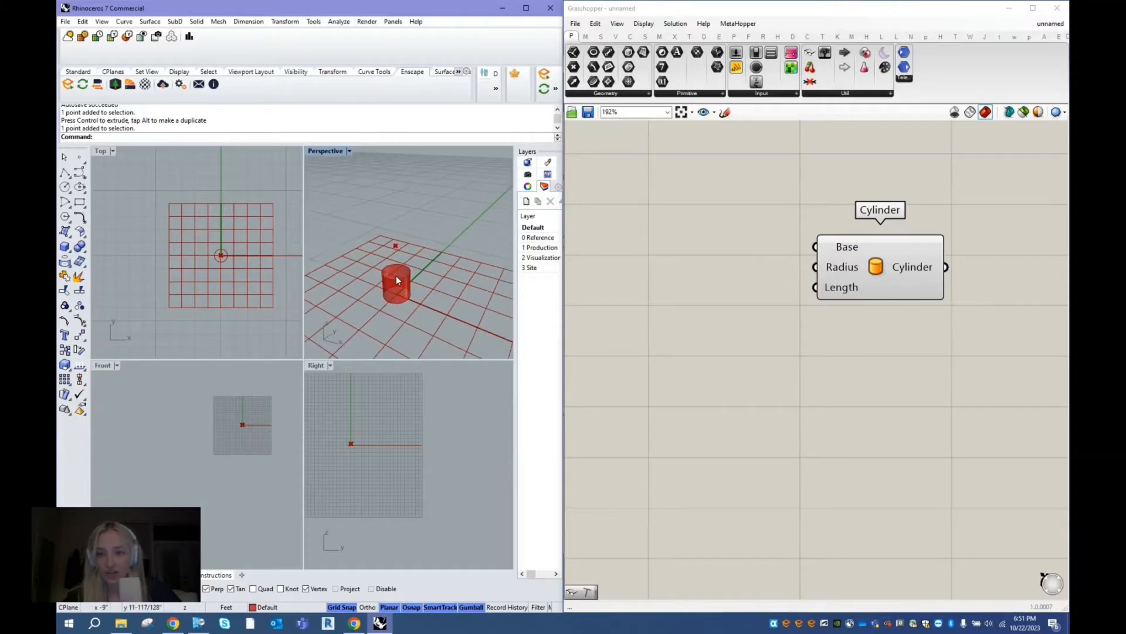
{"action": "scroll", "coordinate": [396, 276], "scroll_direction": "up", "scroll_amount": 2}
- Add a Number Slider with the value 5 and position it beside the inputs of the Cylinder component
{"action": "double_click", "coordinate": [691, 272]}
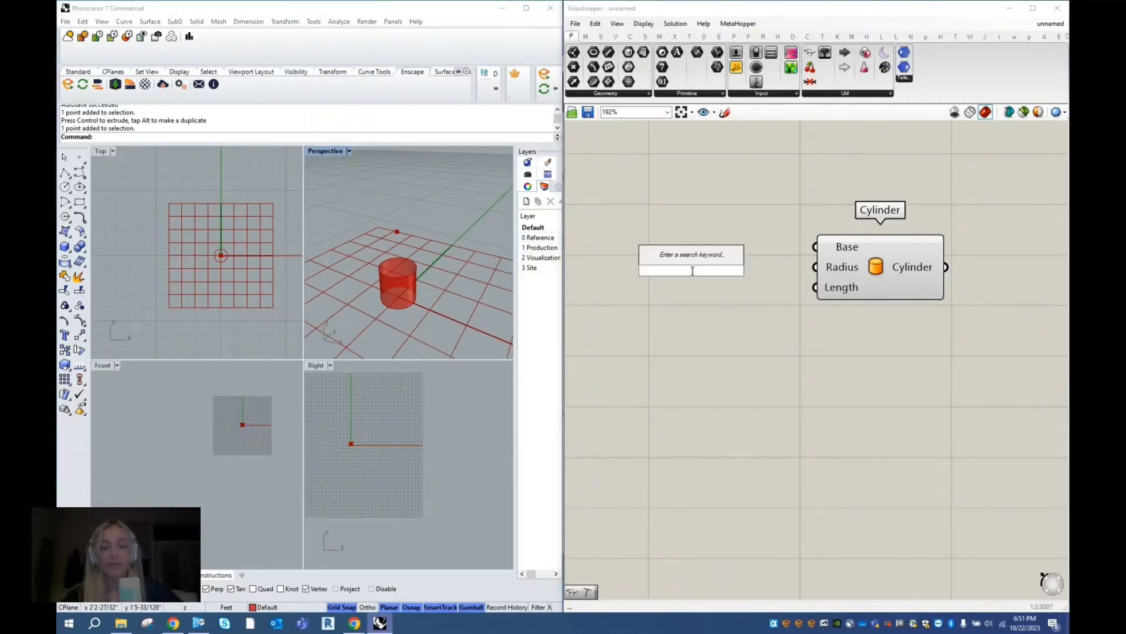
{"action": "type", "text": "5"}
{"action": "key", "text": "Return"}
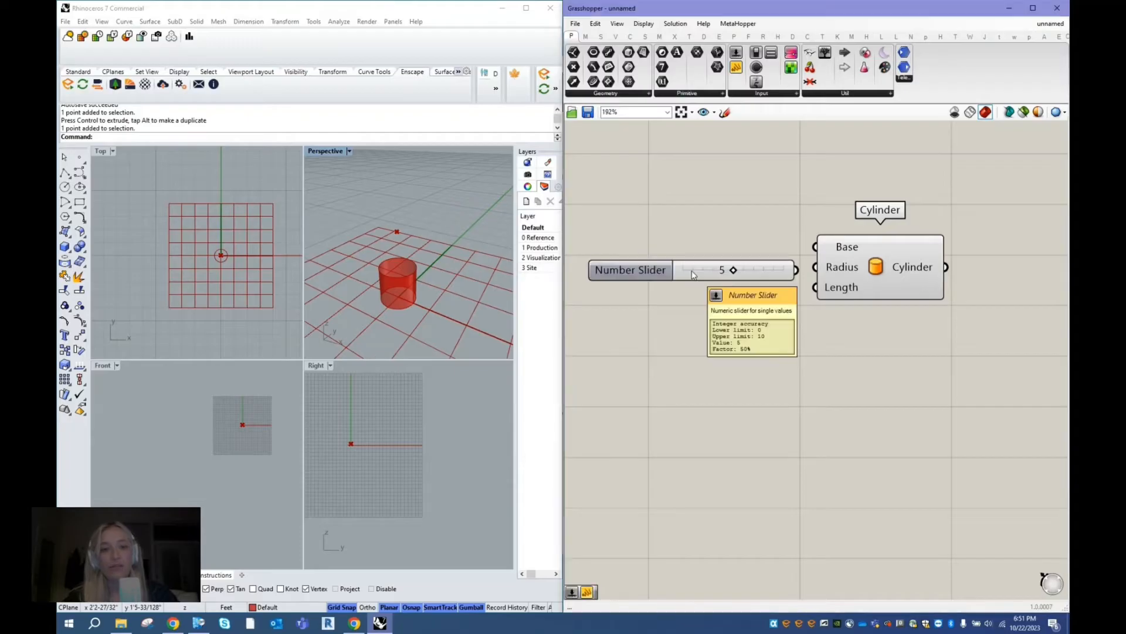
{"action": "scroll", "coordinate": [625, 320], "scroll_direction": "down", "scroll_amount": 1}
{"action": "left_click_drag", "start_coordinate": [618, 264], "coordinate": [621, 253]}
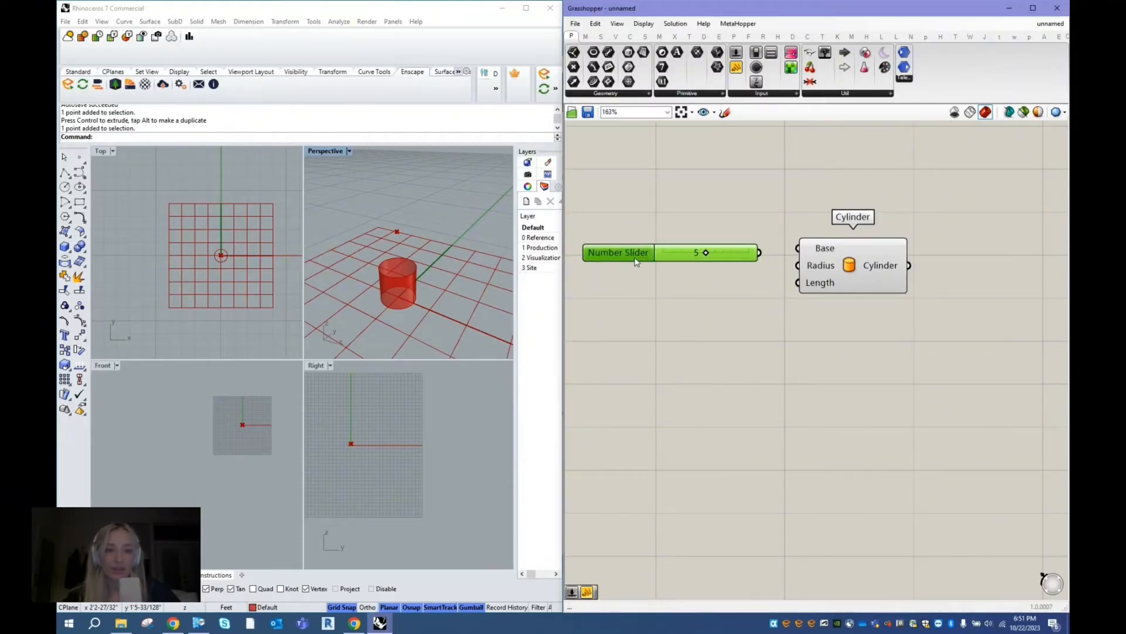
{"action": "double_click", "coordinate": [679, 290]}
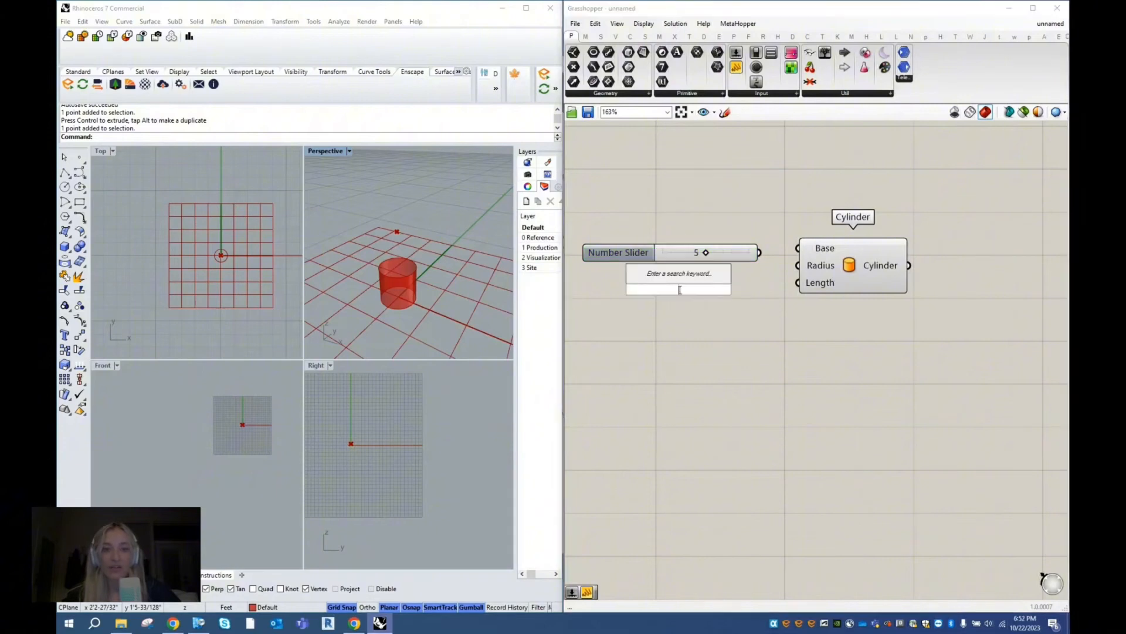
{"action": "key", "text": "Escape"}
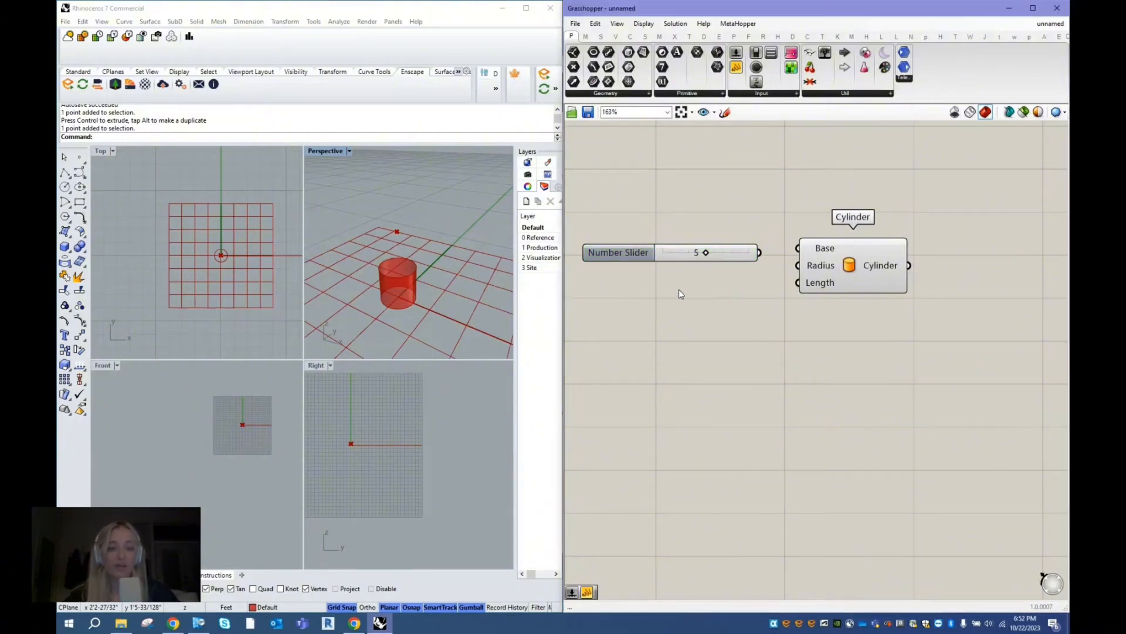
- Try floating-point rounding with two digits in the Number Slider's settings, and return it to integer rounding
{"action": "double_click", "coordinate": [632, 254]}
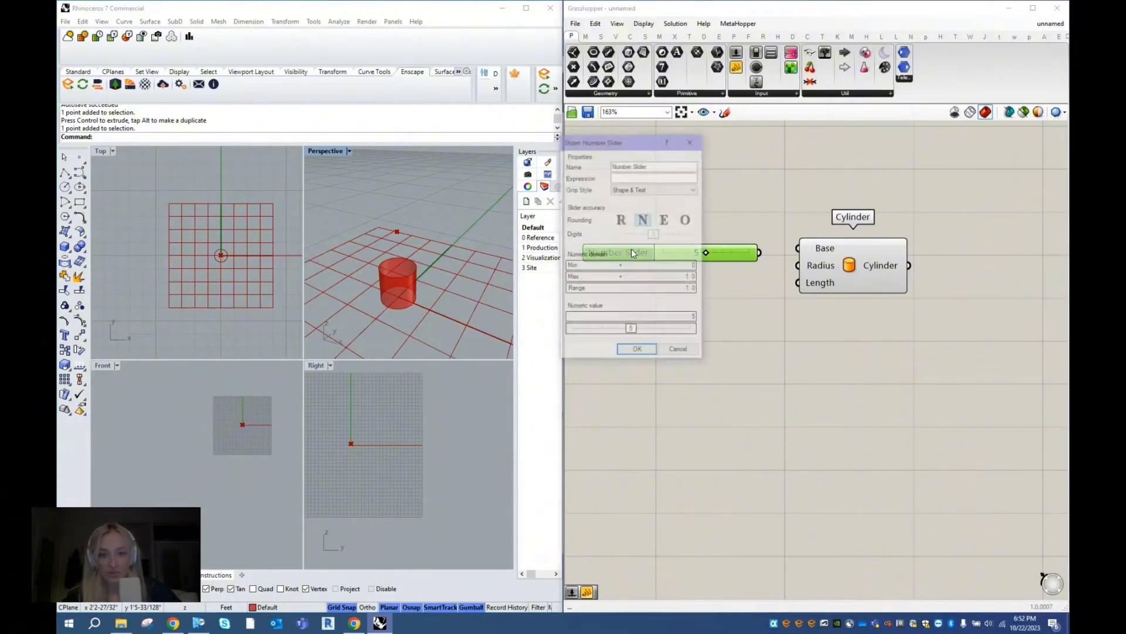
{"action": "left_click_drag", "start_coordinate": [624, 139], "coordinate": [663, 156]}
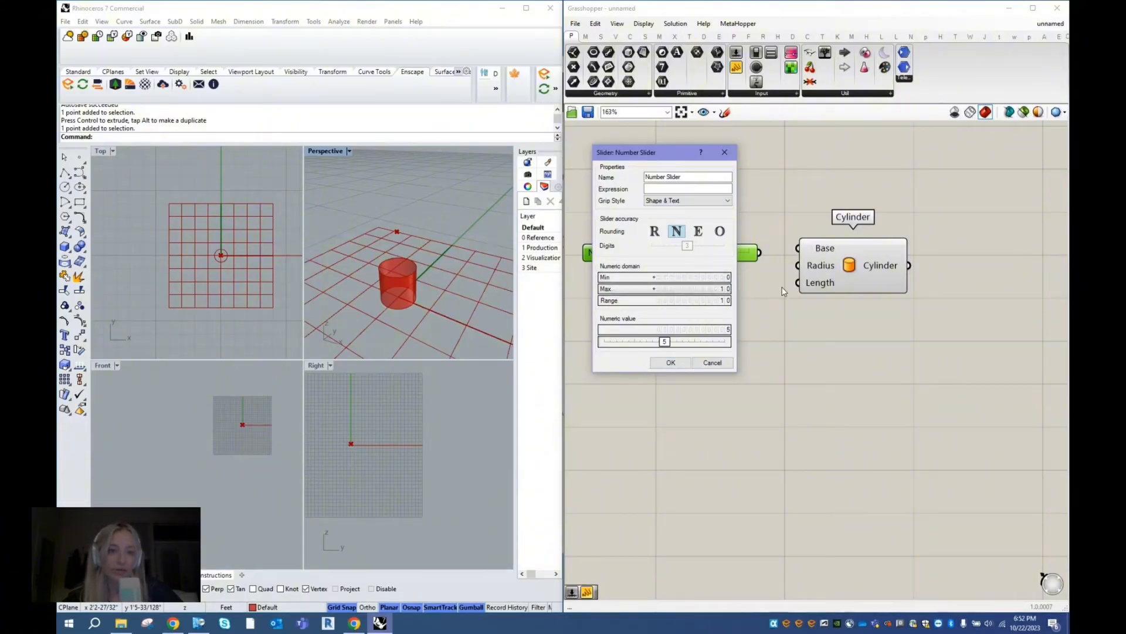
{"action": "left_click_drag", "start_coordinate": [656, 161], "coordinate": [832, 146]}
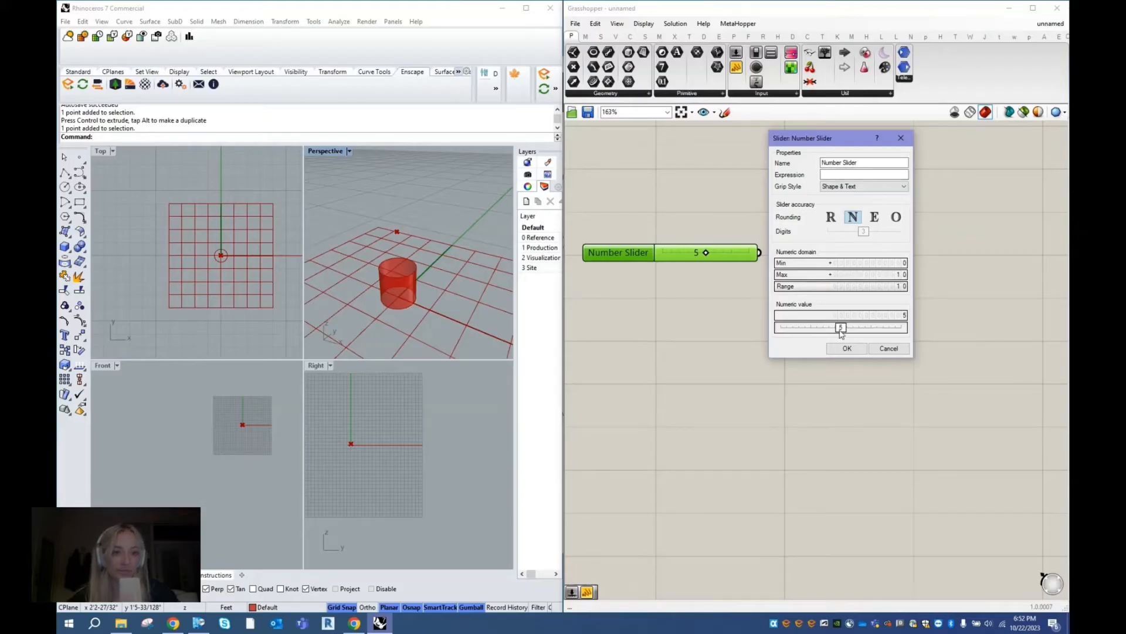
{"action": "mouse_move", "coordinate": [841, 335]}
{"action": "left_mouse_down"}
{"action": "mouse_move", "coordinate": [852, 336]}
{"action": "mouse_move", "coordinate": [840, 335]}
{"action": "left_mouse_up"}
{"action": "left_click", "coordinate": [832, 218]}
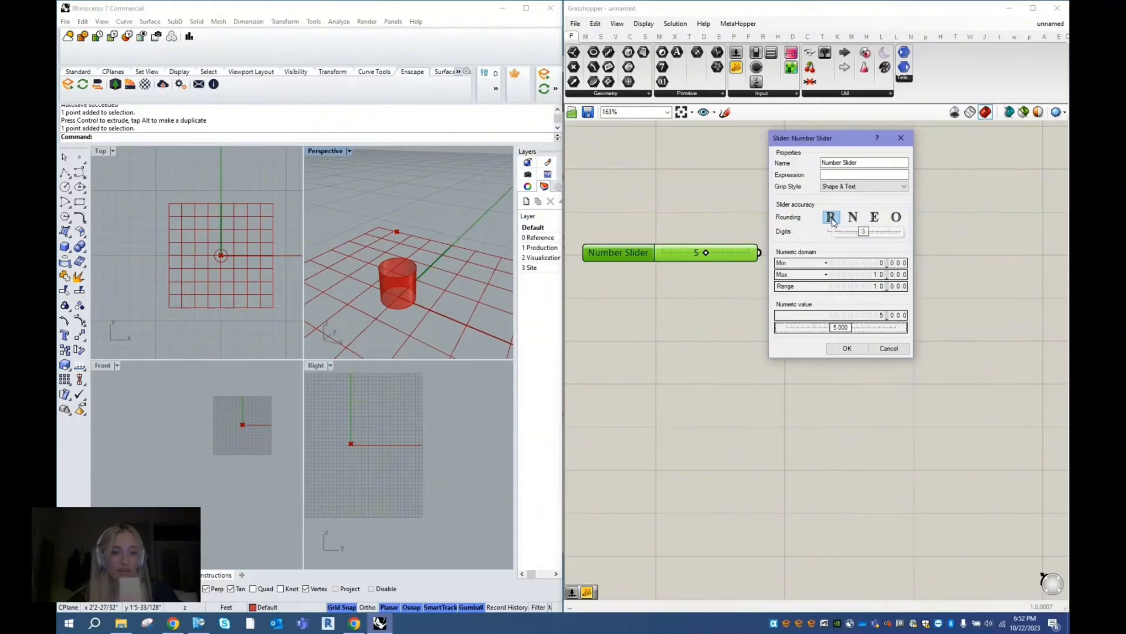
{"action": "left_click_drag", "start_coordinate": [864, 233], "coordinate": [855, 240]}
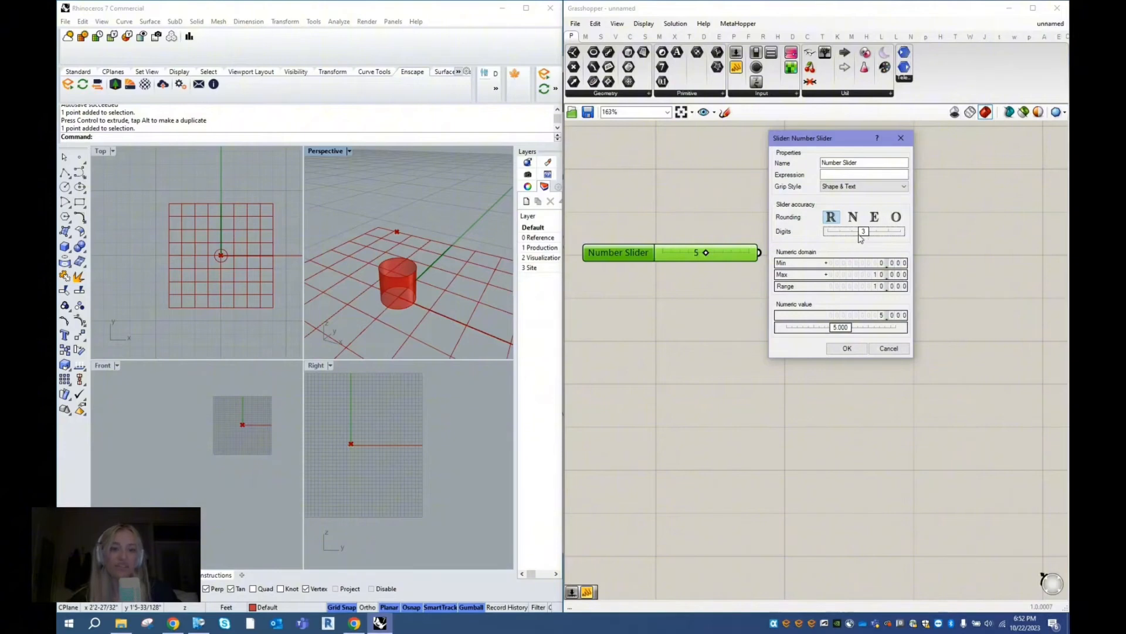
{"action": "left_click", "coordinate": [853, 217]}
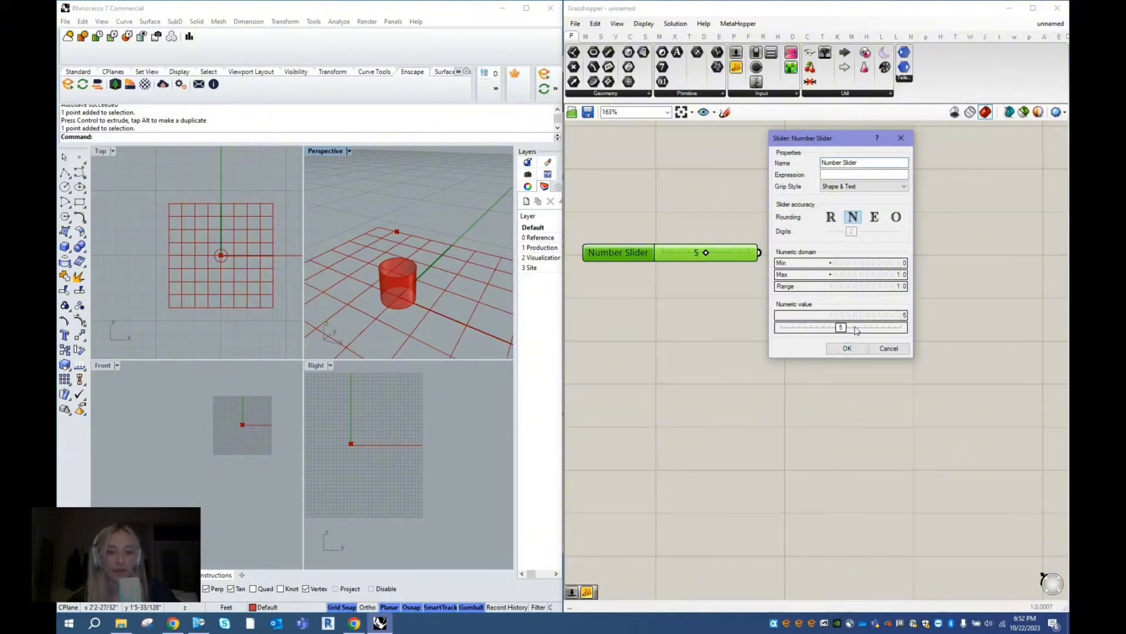
{"action": "left_click", "coordinate": [849, 348]}
- Connect the Number Slider's output to the Radius input of the Cylinder component and view the cylinder in Perspective
{"action": "left_click", "coordinate": [758, 265]}
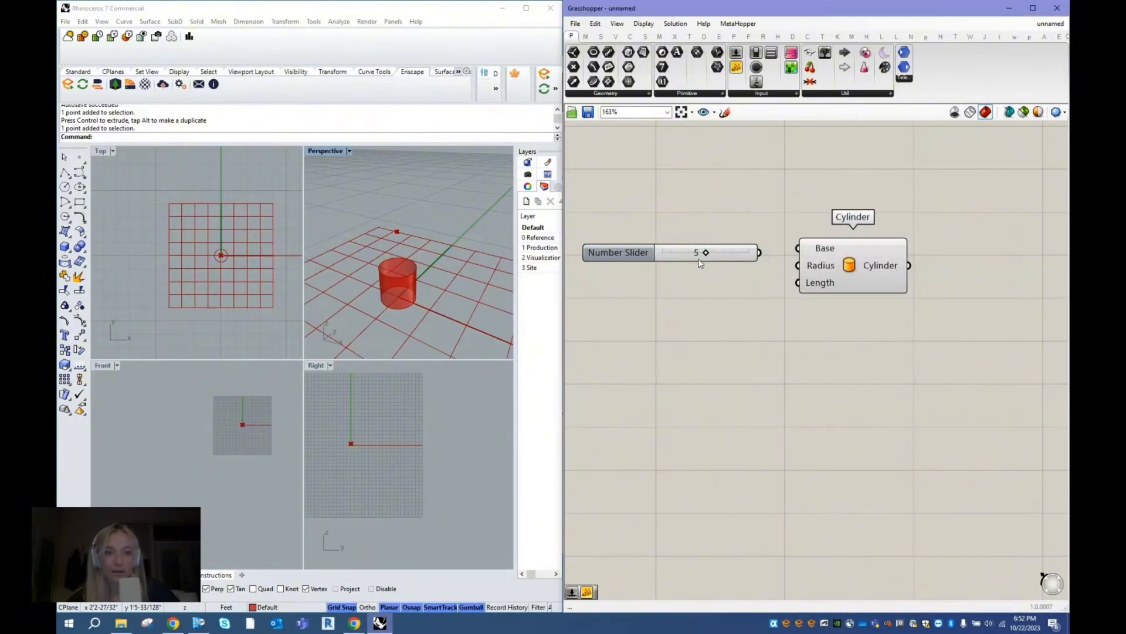
{"action": "mouse_move", "coordinate": [611, 252]}
{"action": "left_mouse_down"}
{"action": "mouse_move", "coordinate": [602, 243]}
{"action": "mouse_move", "coordinate": [621, 247]}
{"action": "left_mouse_up"}
{"action": "left_click_drag", "start_coordinate": [824, 268], "coordinate": [819, 262]}
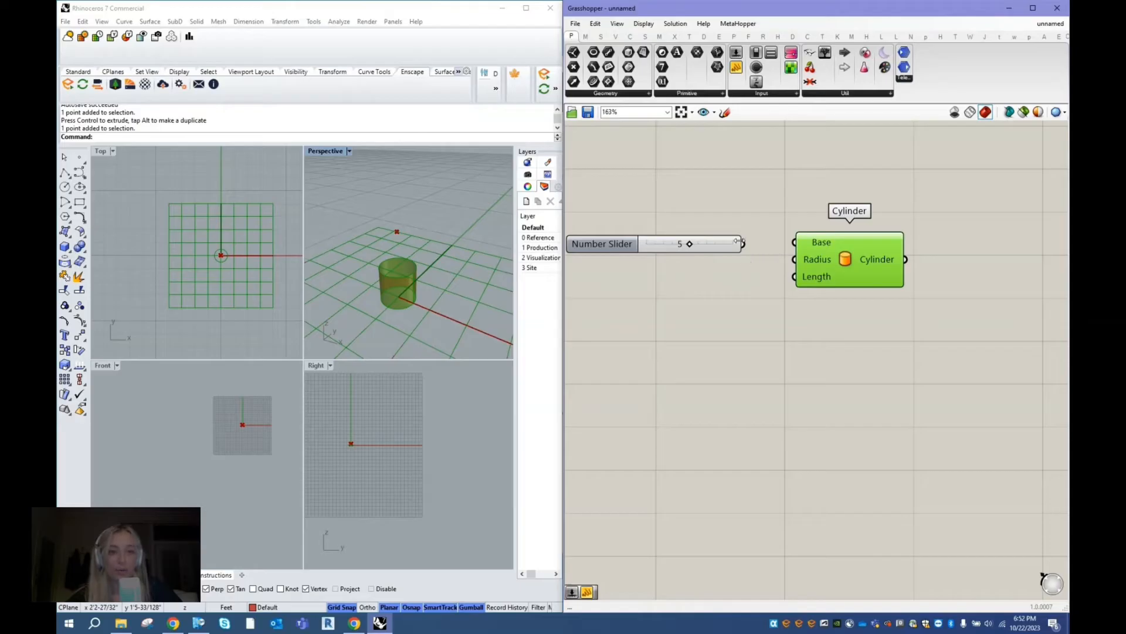
{"action": "left_click_drag", "start_coordinate": [743, 245], "coordinate": [807, 268]}
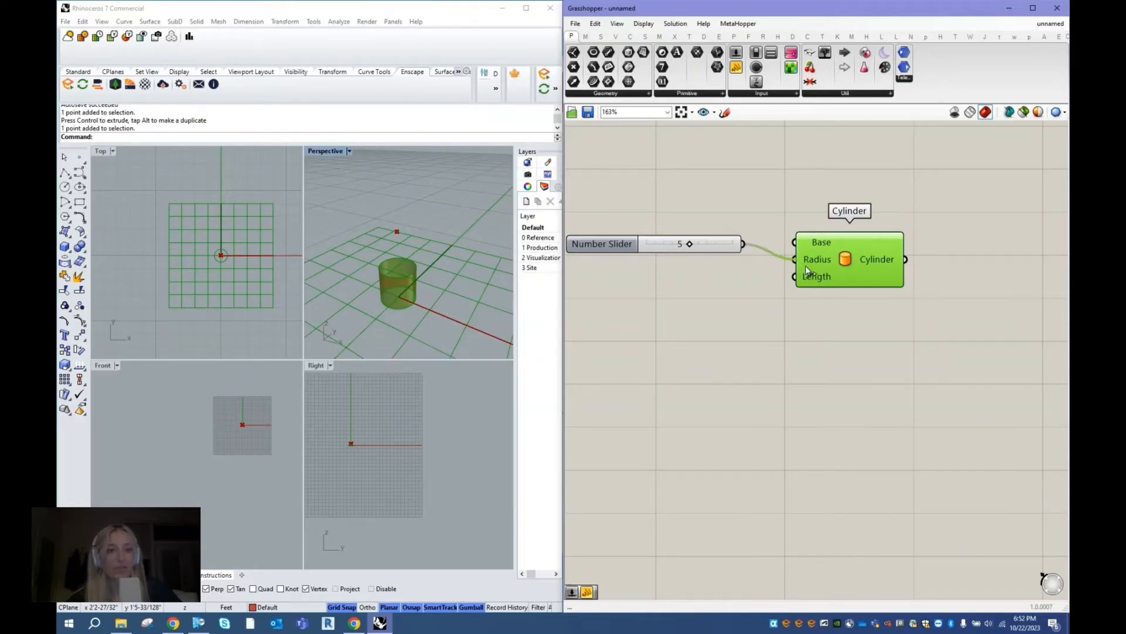
{"action": "scroll", "coordinate": [425, 252], "scroll_direction": "down", "scroll_amount": 7}
{"action": "mouse_move", "coordinate": [456, 261]}
{"action": "right_mouse_down"}
{"action": "mouse_move", "coordinate": [469, 236]}
{"action": "mouse_move", "coordinate": [463, 253]}
{"action": "right_mouse_up"}
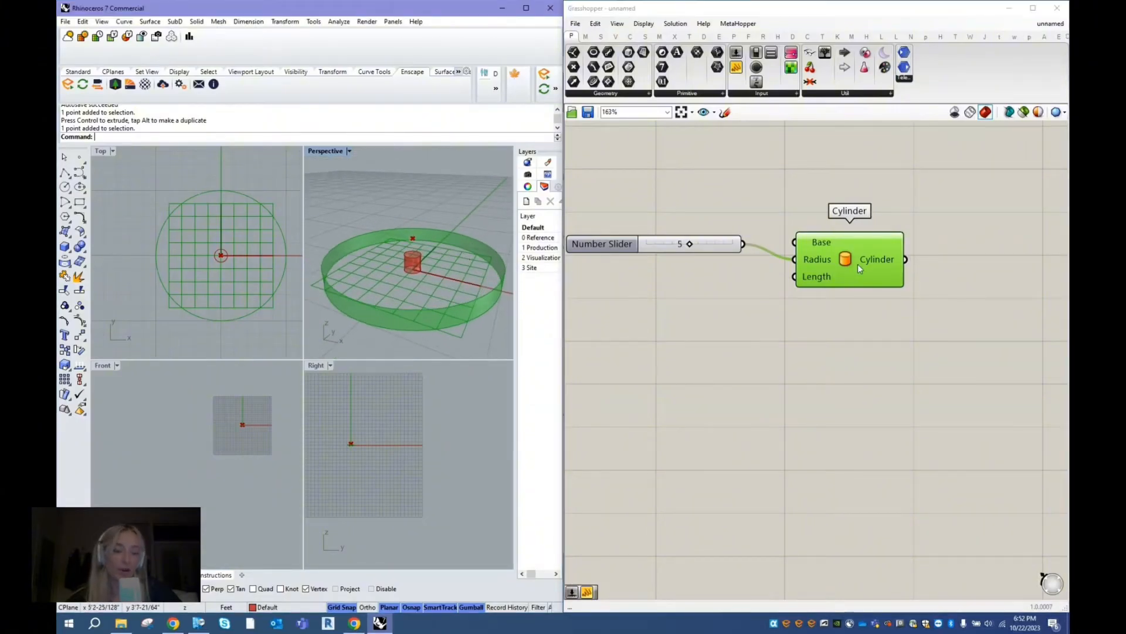
- Move the Cylinder component so its Radius input lines up with the Number Slider and the connecting wire runs straight
{"action": "left_click", "coordinate": [824, 262]}
{"action": "left_click_drag", "start_coordinate": [603, 245], "coordinate": [605, 245]}
{"action": "mouse_move", "coordinate": [826, 267]}
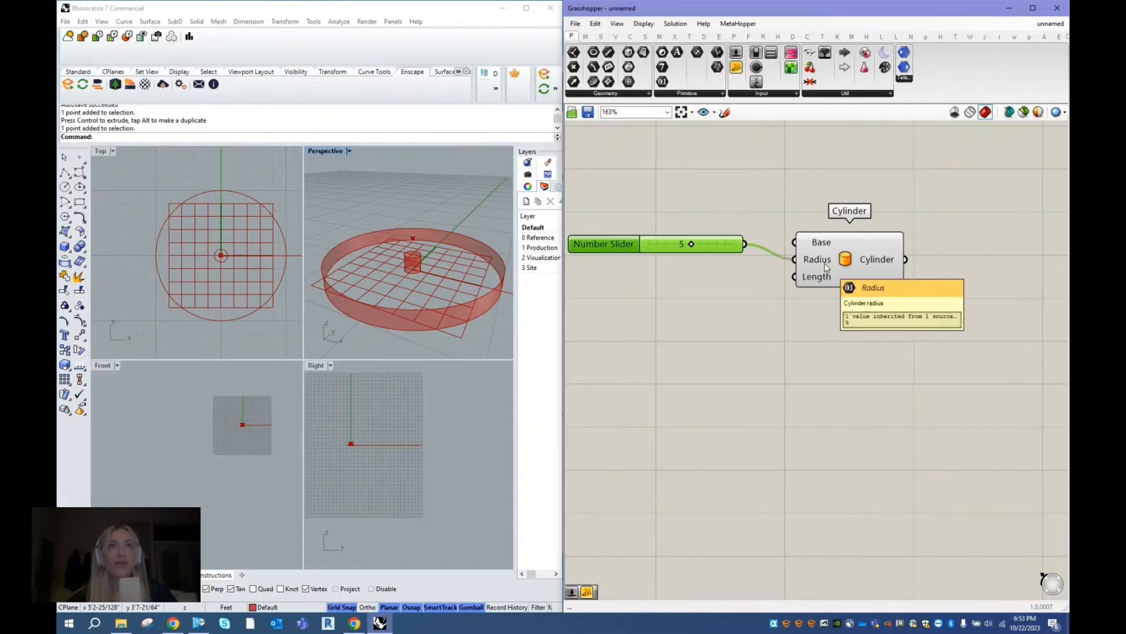
{"action": "left_click_drag", "start_coordinate": [825, 262], "coordinate": [822, 247]}
{"action": "left_click", "coordinate": [626, 297]}
{"action": "left_click", "coordinate": [843, 226]}
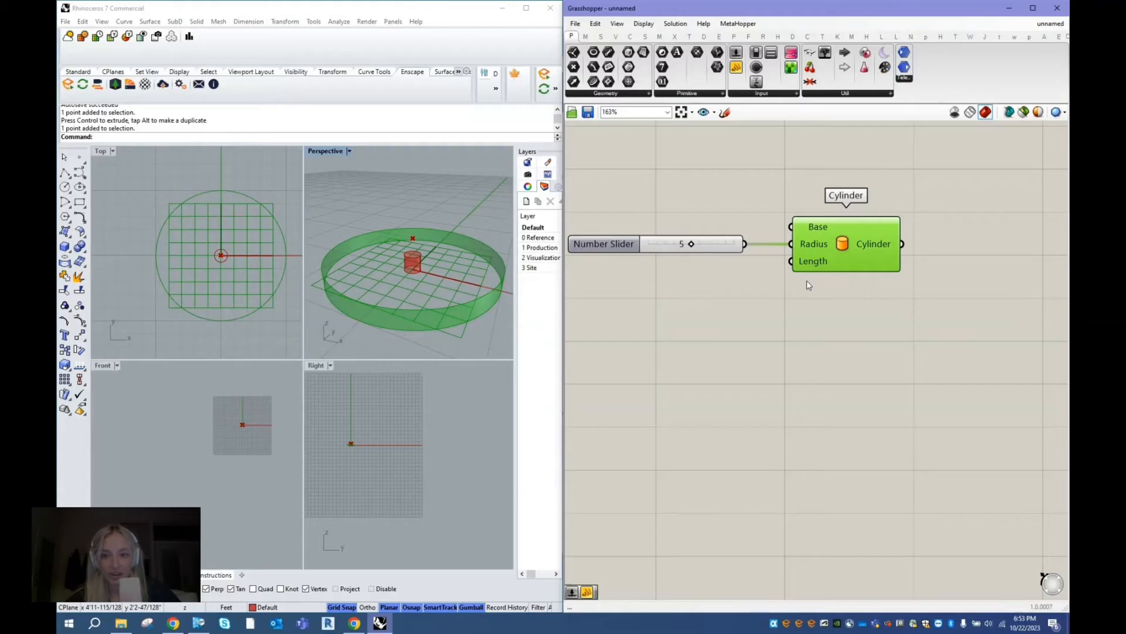
- Select all the example components under the GENERAL, CONTAINER, INPUT and OUTPUT headings and disable them
{"action": "scroll", "coordinate": [880, 288], "scroll_direction": "down", "scroll_amount": 5}
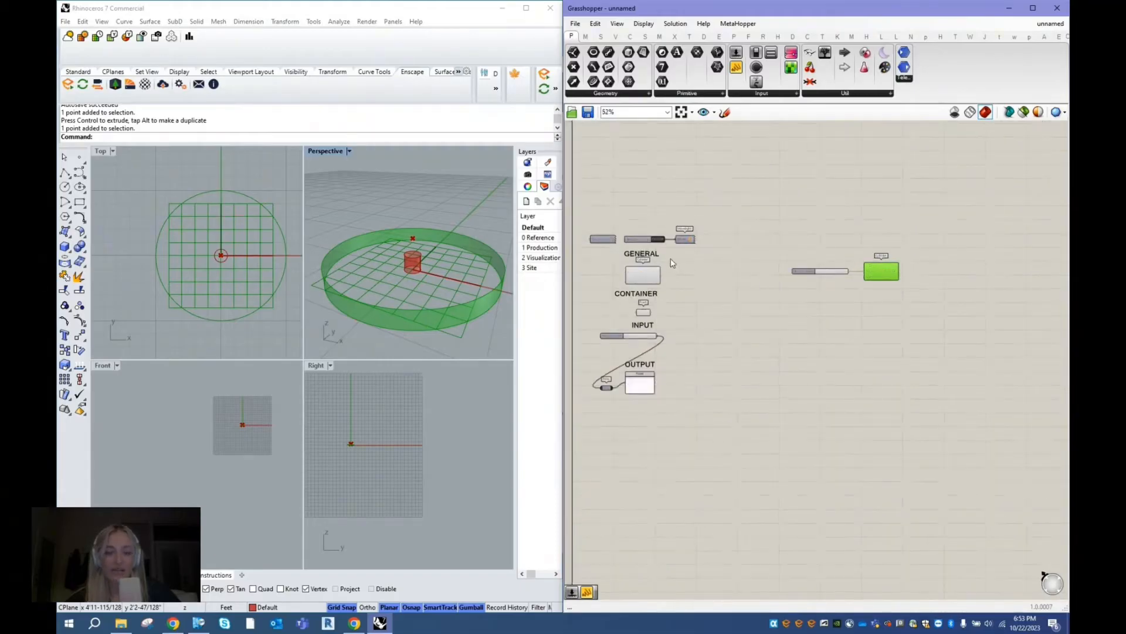
{"action": "scroll", "coordinate": [583, 289], "scroll_direction": "up", "scroll_amount": 2}
{"action": "left_click_drag", "start_coordinate": [742, 461], "coordinate": [590, 238]}
{"action": "right_click", "coordinate": [736, 259]}
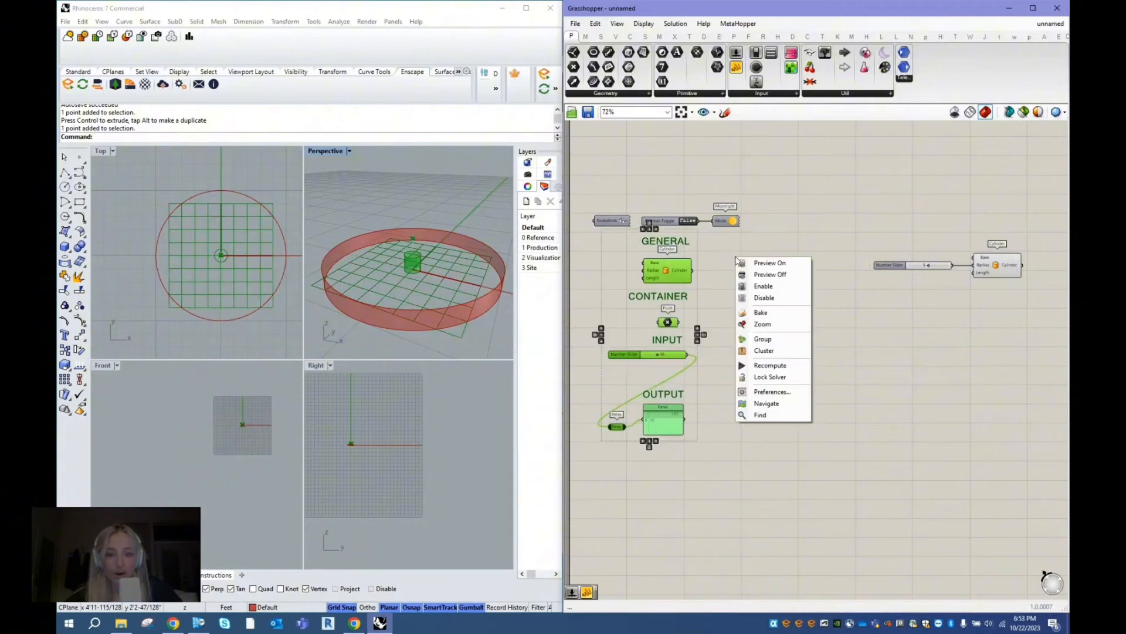
{"action": "left_click", "coordinate": [764, 298]}
- Add a second Number Slider with the value 10 and align it directly below the slider that drives the Radius
{"action": "scroll", "coordinate": [658, 286], "scroll_direction": "down", "scroll_amount": 2}
{"action": "scroll", "coordinate": [962, 258], "scroll_direction": "up", "scroll_amount": 5}
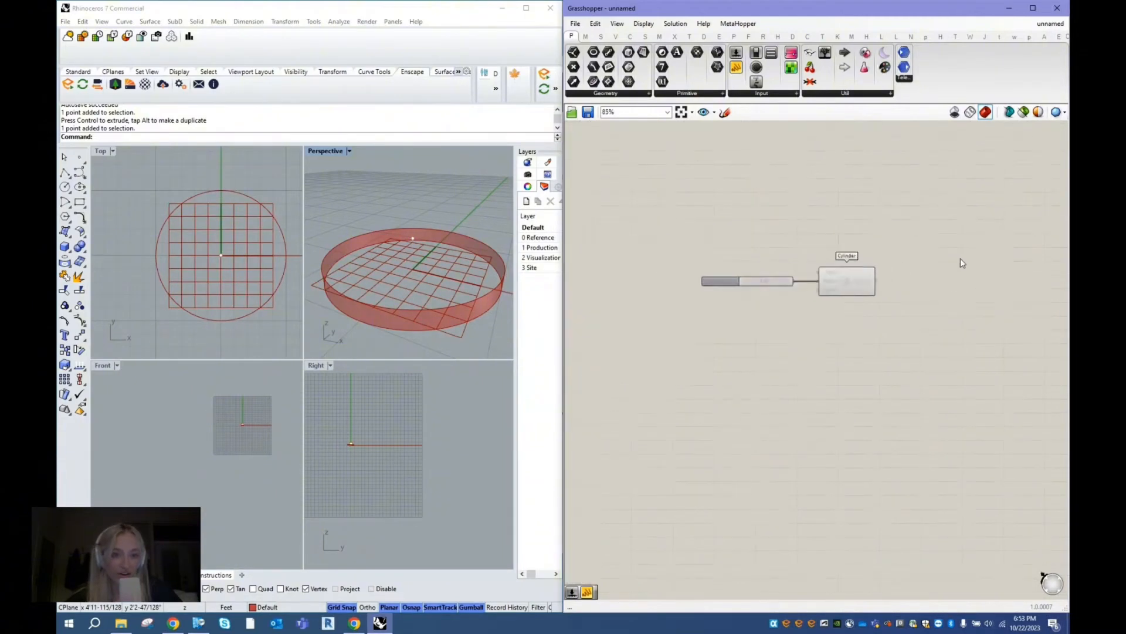
{"action": "left_click", "coordinate": [799, 283]}
{"action": "scroll", "coordinate": [680, 249], "scroll_direction": "up", "scroll_amount": 2}
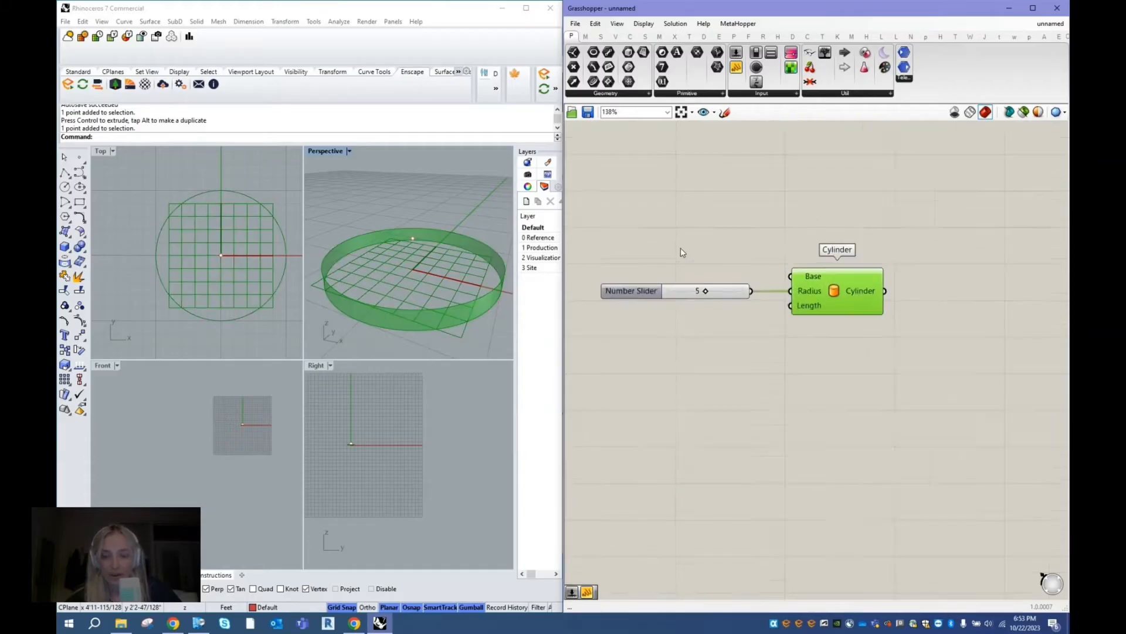
{"action": "left_click", "coordinate": [732, 352]}
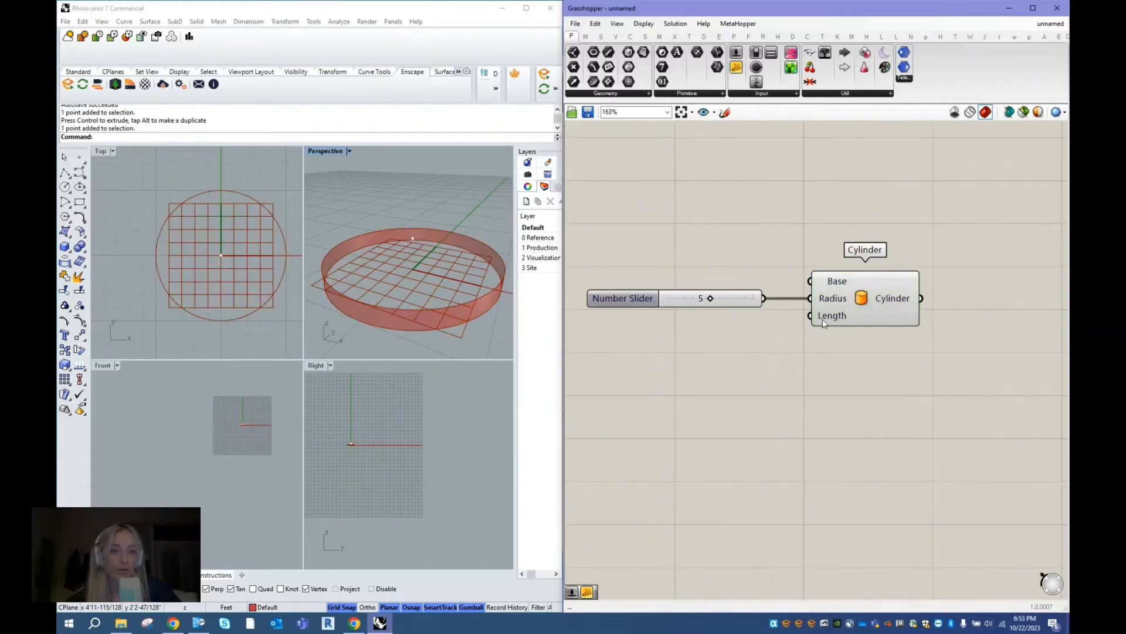
{"action": "mouse_move", "coordinate": [830, 324]}
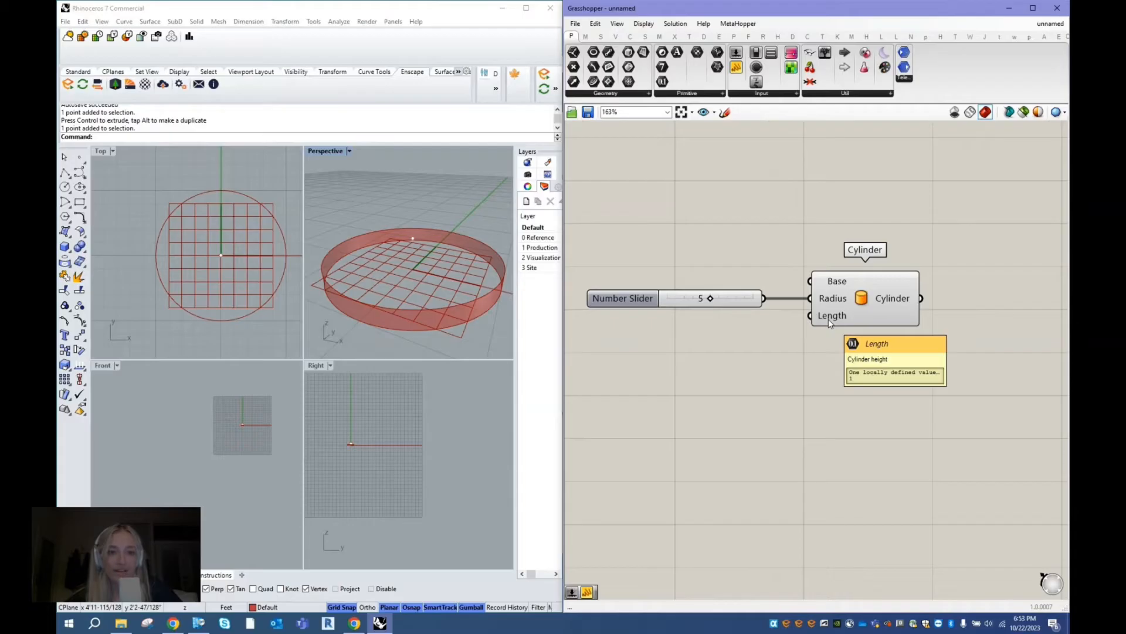
{"action": "double_click", "coordinate": [684, 336]}
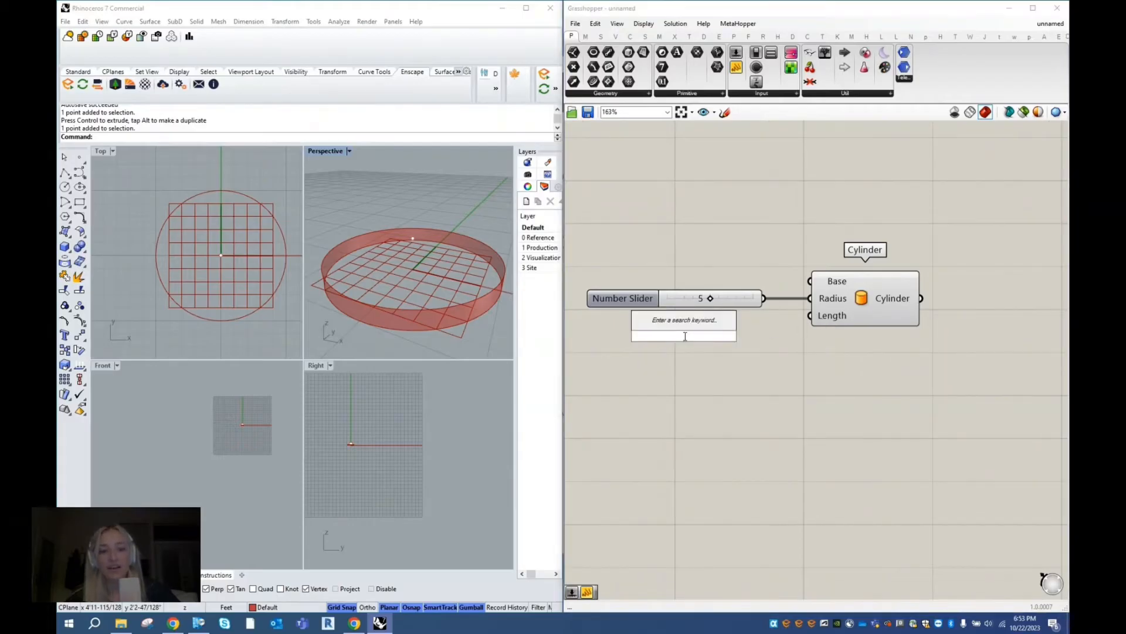
{"action": "type", "text": "10"}
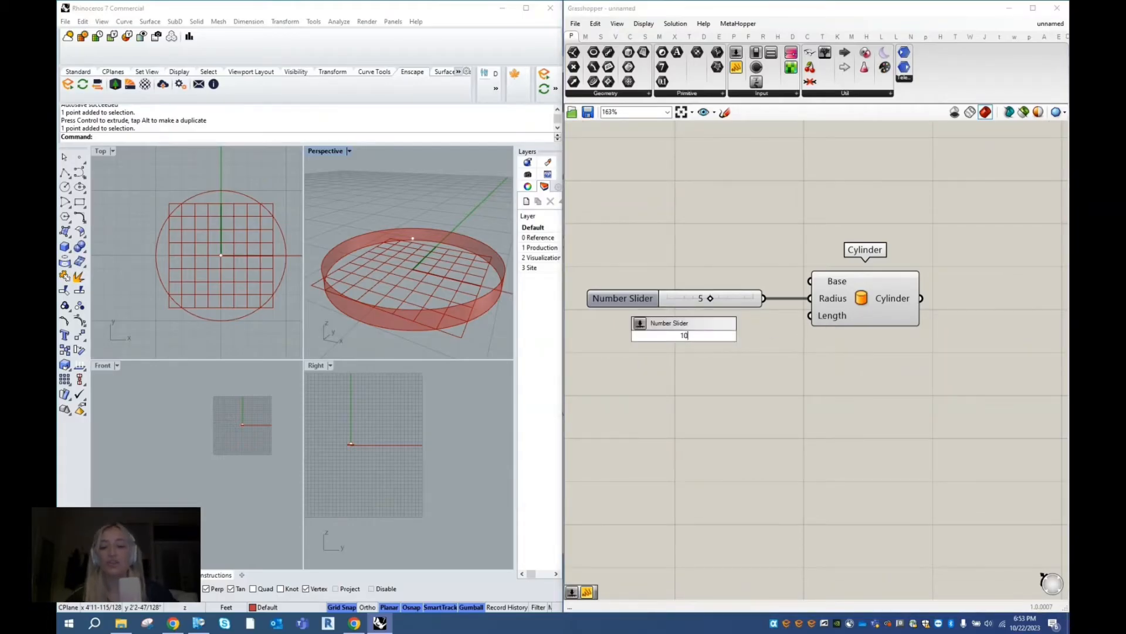
{"action": "key", "text": "Return"}
{"action": "left_click_drag", "start_coordinate": [660, 338], "coordinate": [649, 328]}
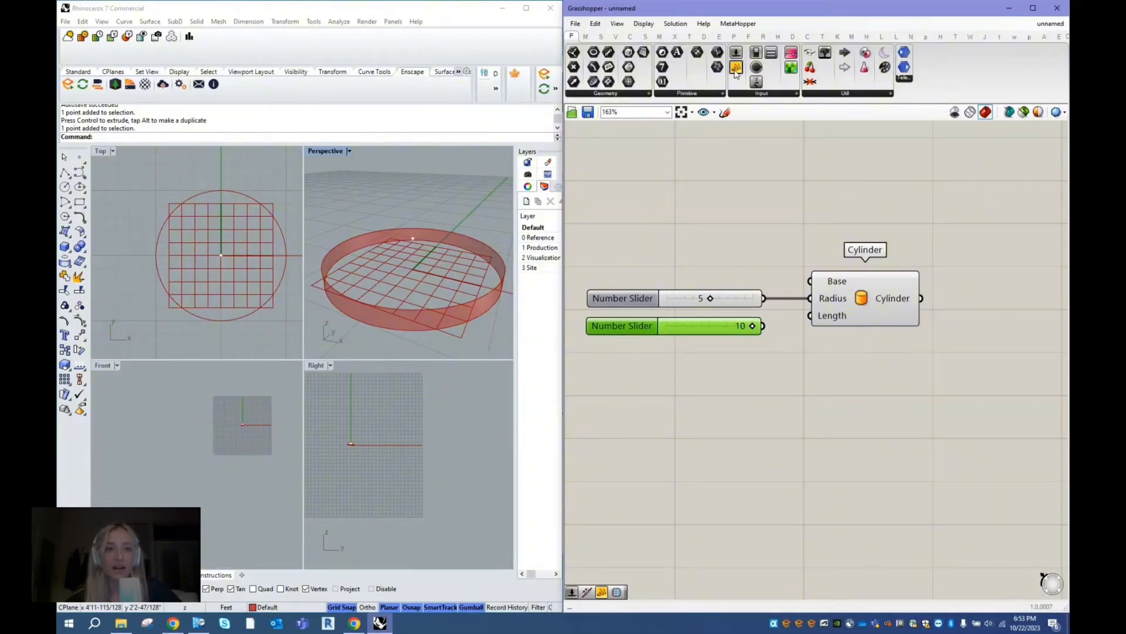
- Place a Panel on the canvas below the two Number Sliders
{"action": "left_click_drag", "start_coordinate": [736, 69], "coordinate": [753, 270]}
{"action": "left_click_drag", "start_coordinate": [729, 392], "coordinate": [763, 398]}
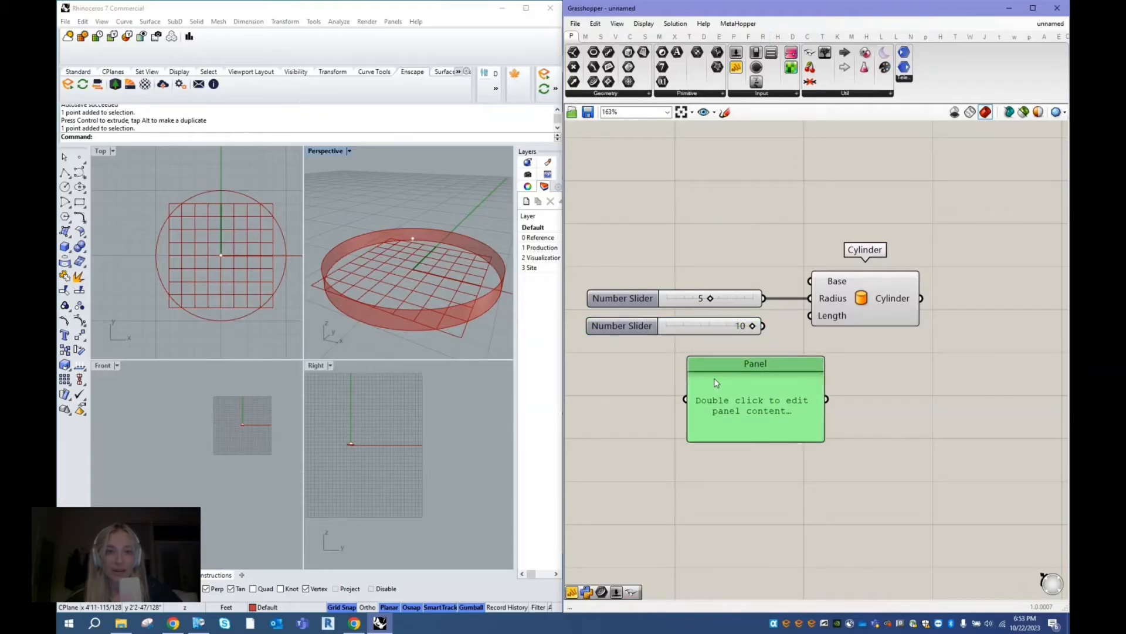
- Narrow the Panel below the two Number Sliders and set its content to 15
{"action": "mouse_move", "coordinate": [689, 386]}
{"action": "left_mouse_down"}
{"action": "mouse_move", "coordinate": [741, 385]}
{"action": "mouse_move", "coordinate": [697, 383]}
{"action": "left_mouse_up"}
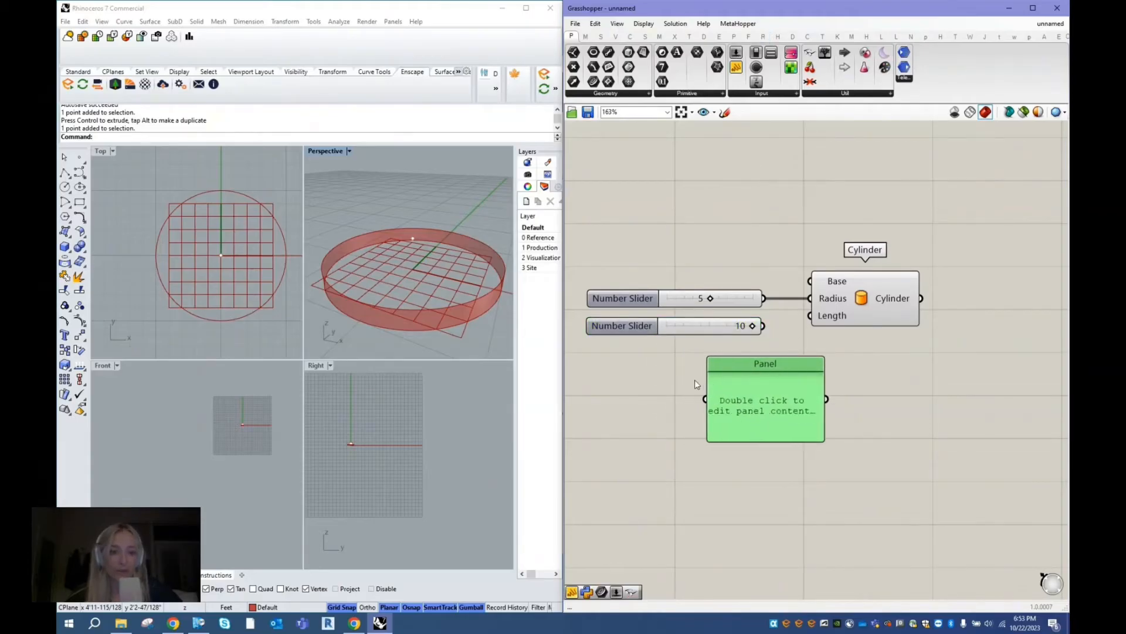
{"action": "scroll", "coordinate": [694, 221], "scroll_direction": "down", "scroll_amount": 1}
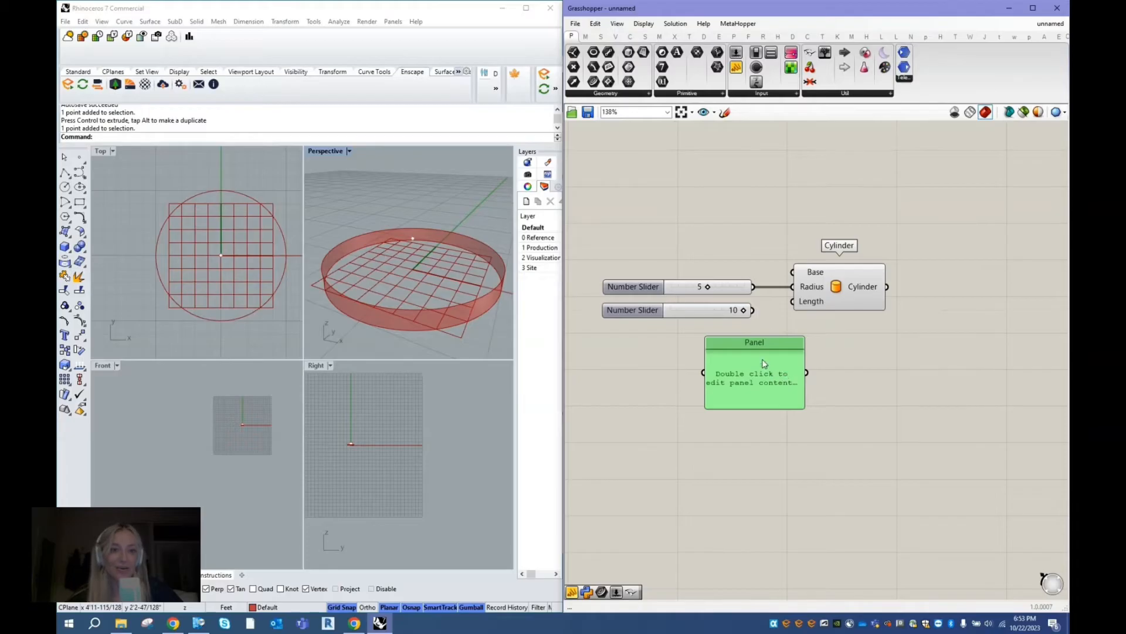
{"action": "scroll", "coordinate": [765, 355], "scroll_direction": "up", "scroll_amount": 1}
{"action": "double_click", "coordinate": [751, 383]}
{"action": "key", "text": "BackSpace"}
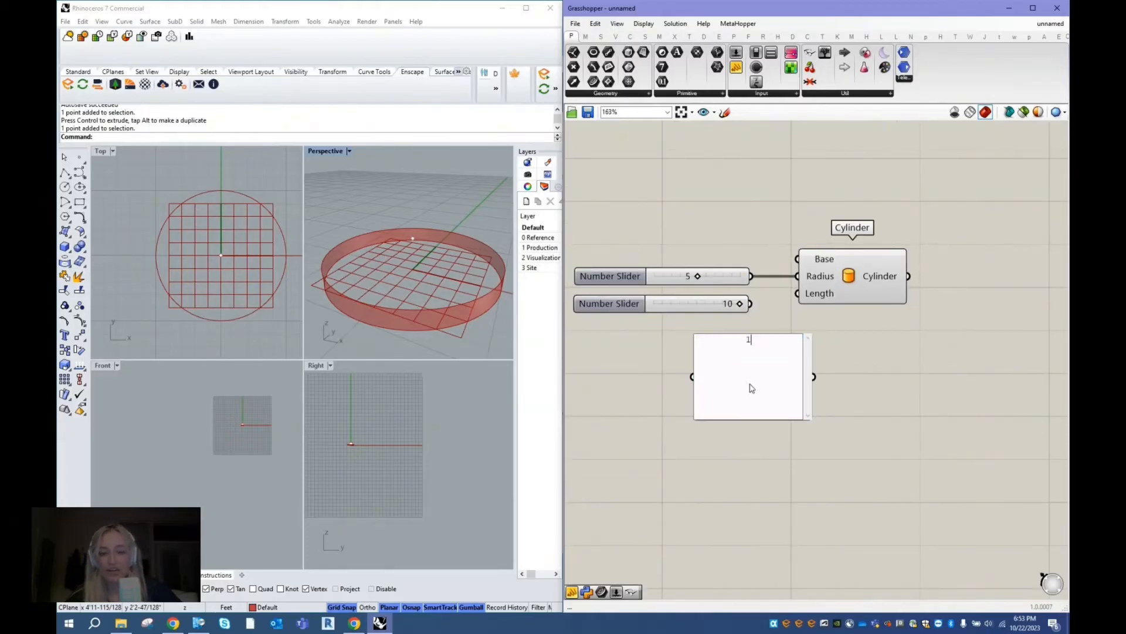
{"action": "type", "text": "15"}
{"action": "left_click", "coordinate": [855, 451]}
- Connect the Panel containing 15 to the Cylinder's Length input and view the whole cylinder in the Perspective viewport
{"action": "left_click_drag", "start_coordinate": [774, 334], "coordinate": [797, 293]}
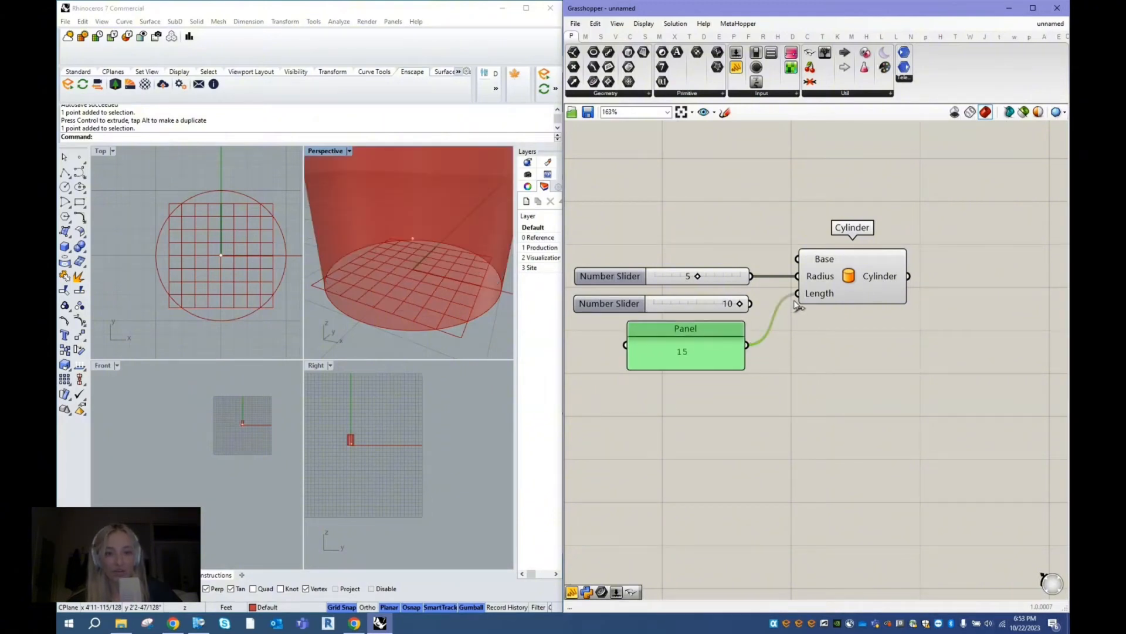
{"action": "left_click", "coordinate": [369, 346]}
{"action": "scroll", "coordinate": [392, 311], "scroll_direction": "down", "scroll_amount": 5}
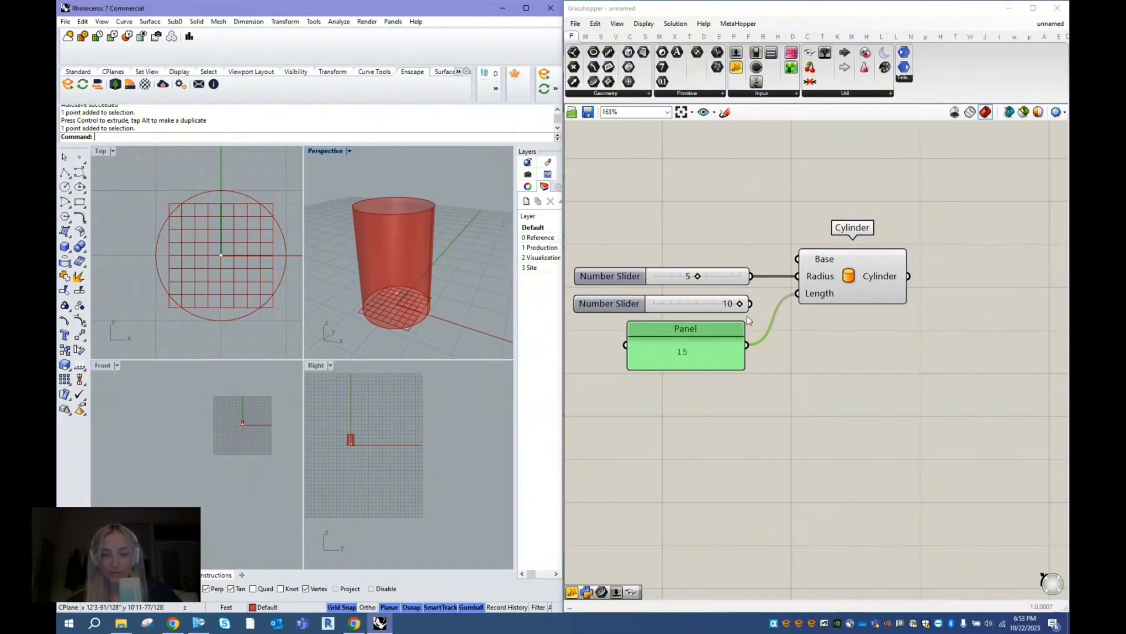
- Connect a copy of the Panel to the Cylinder output to inspect its data, and delete the copy
{"action": "left_click_drag", "start_coordinate": [681, 342], "coordinate": [999, 344]}
{"action": "key", "text": "ctrl+c"}
{"action": "key", "text": "ctrl+v"}
{"action": "left_click_drag", "start_coordinate": [909, 276], "coordinate": [974, 211]}
{"action": "scroll", "coordinate": [694, 208], "scroll_direction": "down", "scroll_amount": 2}
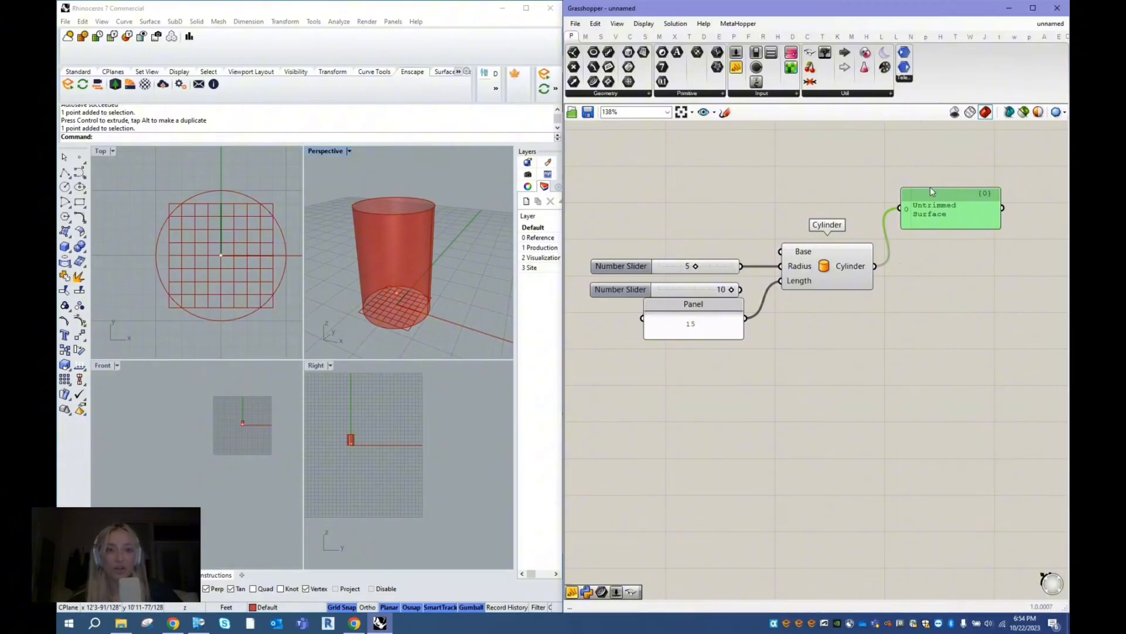
{"action": "key", "text": "Delete"}
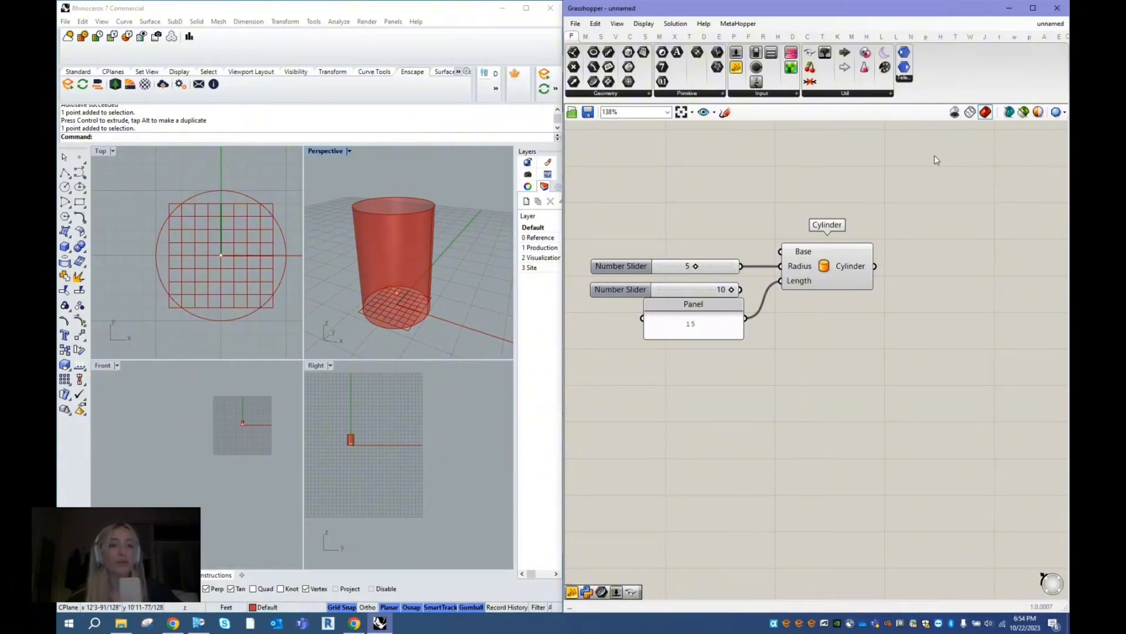
- Delete the Panel containing 15 and connect the second Number Slider to the Cylinder's Length input
{"action": "left_click", "coordinate": [692, 321]}
{"action": "key", "text": "Delete"}
{"action": "left_click", "coordinate": [699, 287]}
{"action": "left_click_drag", "start_coordinate": [741, 289], "coordinate": [780, 281]}
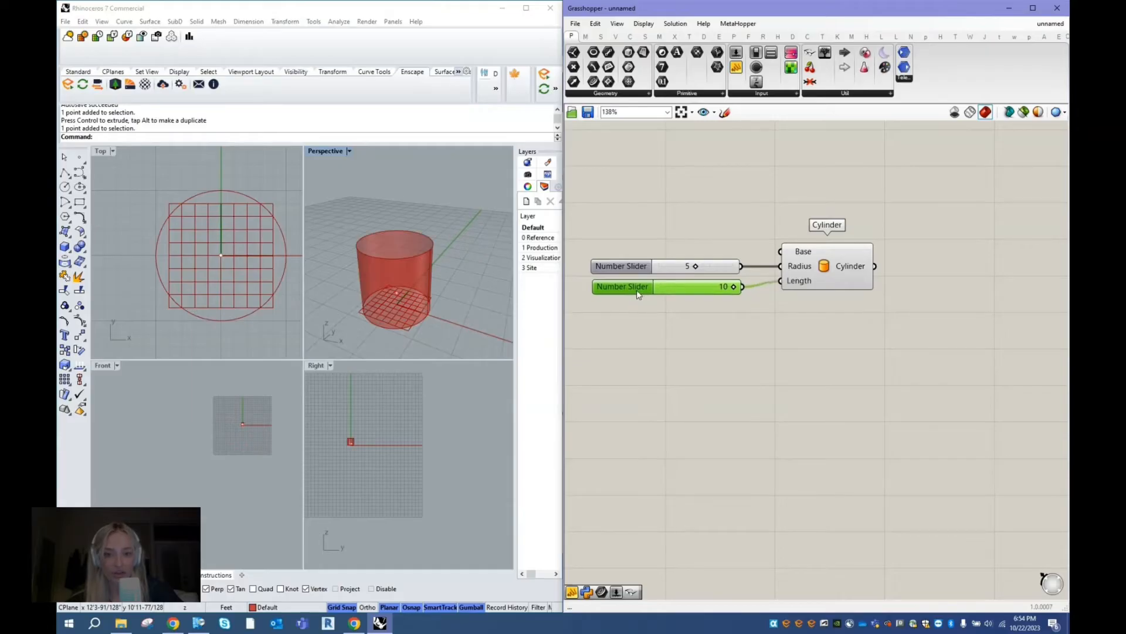
- Set the Number Slider driving the Cylinder's Length to 8
{"action": "scroll", "coordinate": [597, 248], "scroll_direction": "up", "scroll_amount": 1}
{"action": "mouse_move", "coordinate": [760, 298]}
{"action": "left_mouse_down"}
{"action": "mouse_move", "coordinate": [709, 303]}
{"action": "mouse_move", "coordinate": [744, 296]}
{"action": "left_mouse_up"}
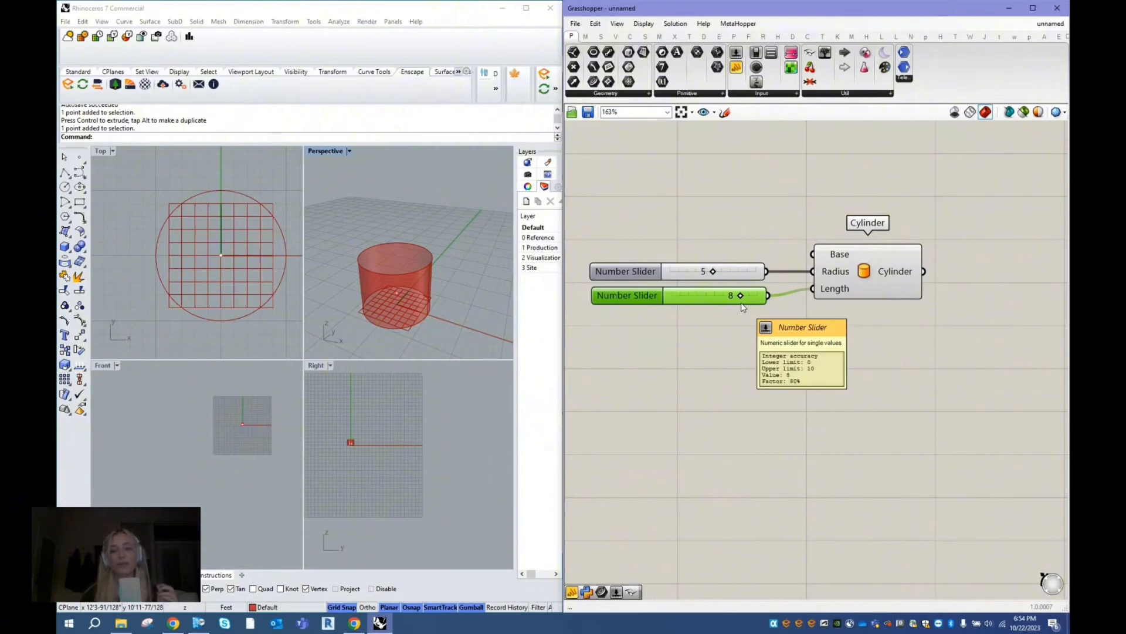
{"action": "left_click", "coordinate": [713, 320]}
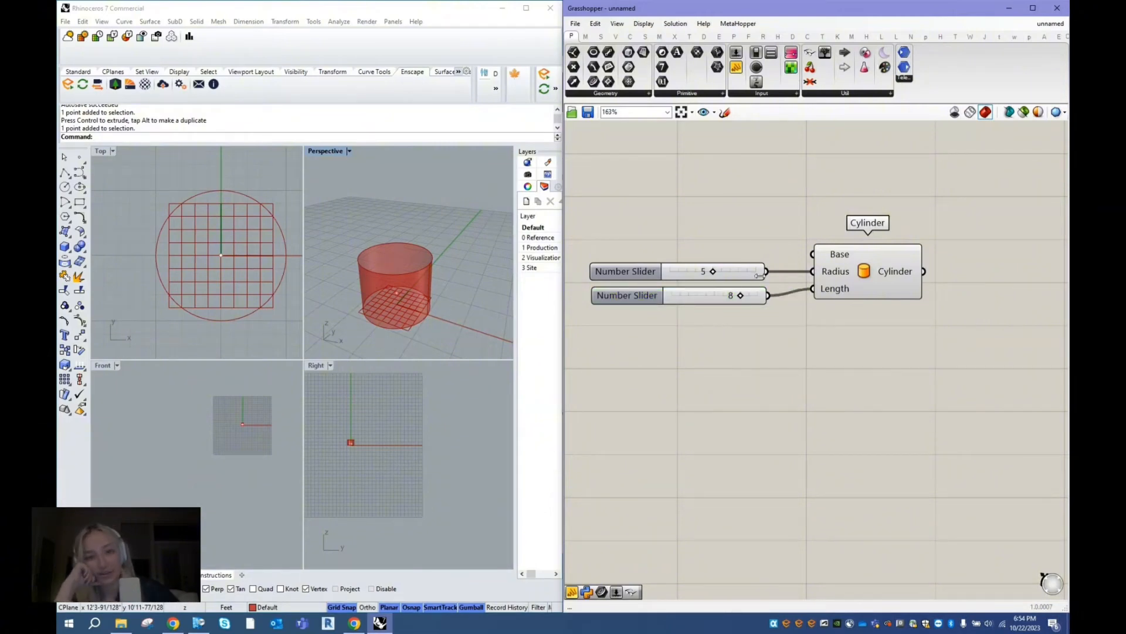
- Connect the Radius slider to the Cylinder's Length input as well, and undo that connection
{"action": "left_click_drag", "start_coordinate": [766, 271], "coordinate": [814, 288]}
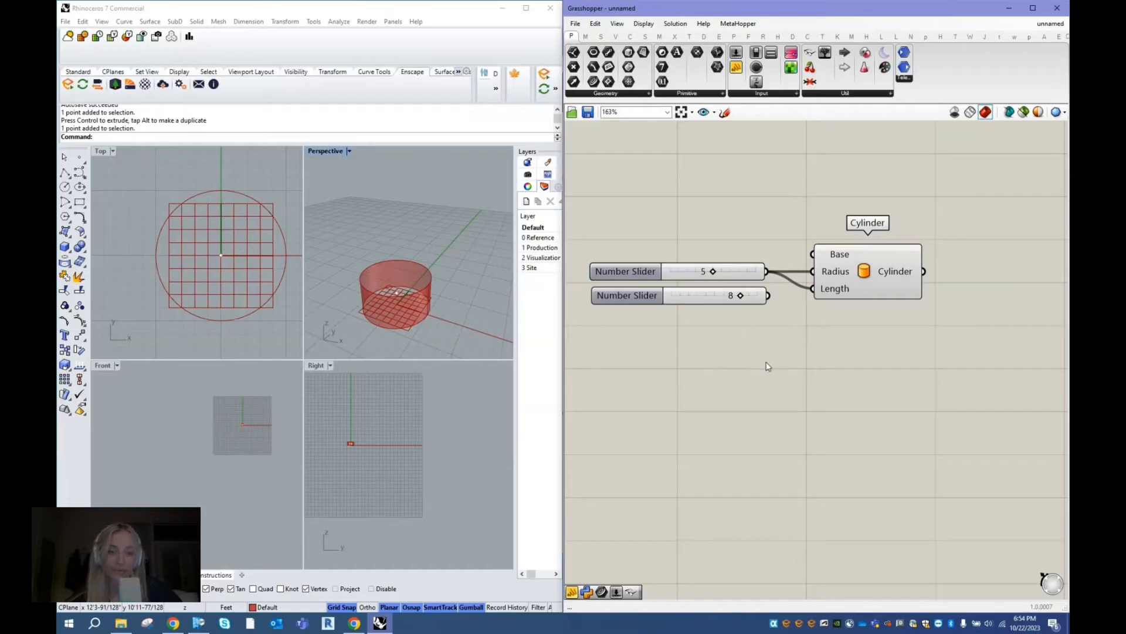
{"action": "key", "text": "ctrl+z"}
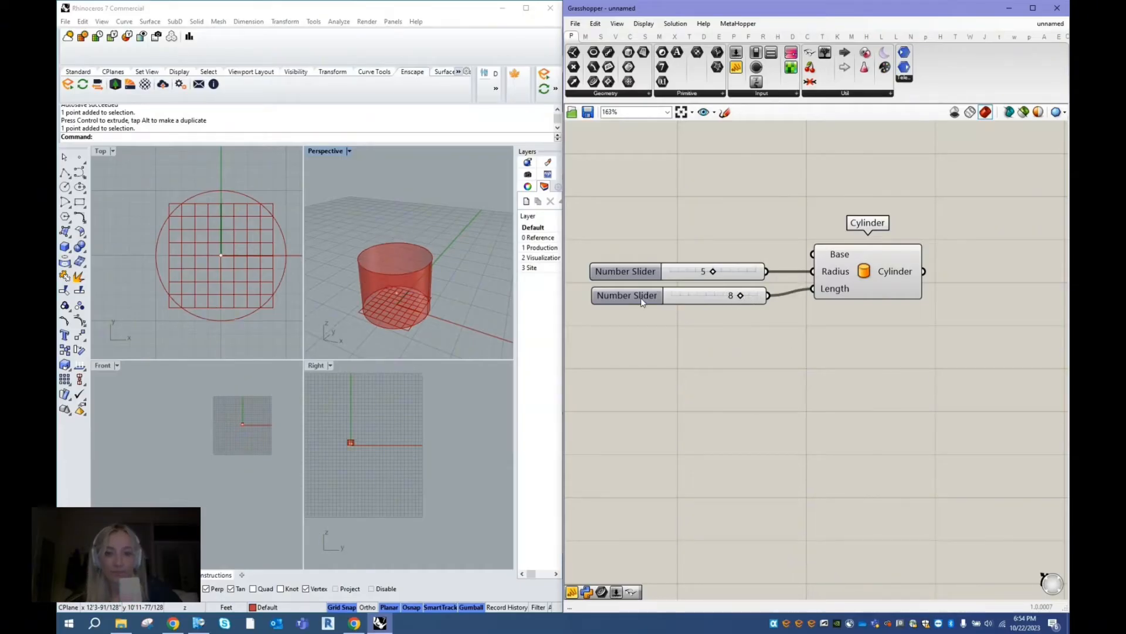
- Align the Length slider beneath the Radius slider and connect a new Panel above the Cylinder to the Cylinder output
{"action": "left_click_drag", "start_coordinate": [641, 298], "coordinate": [639, 298]}
{"action": "left_click", "coordinate": [897, 277]}
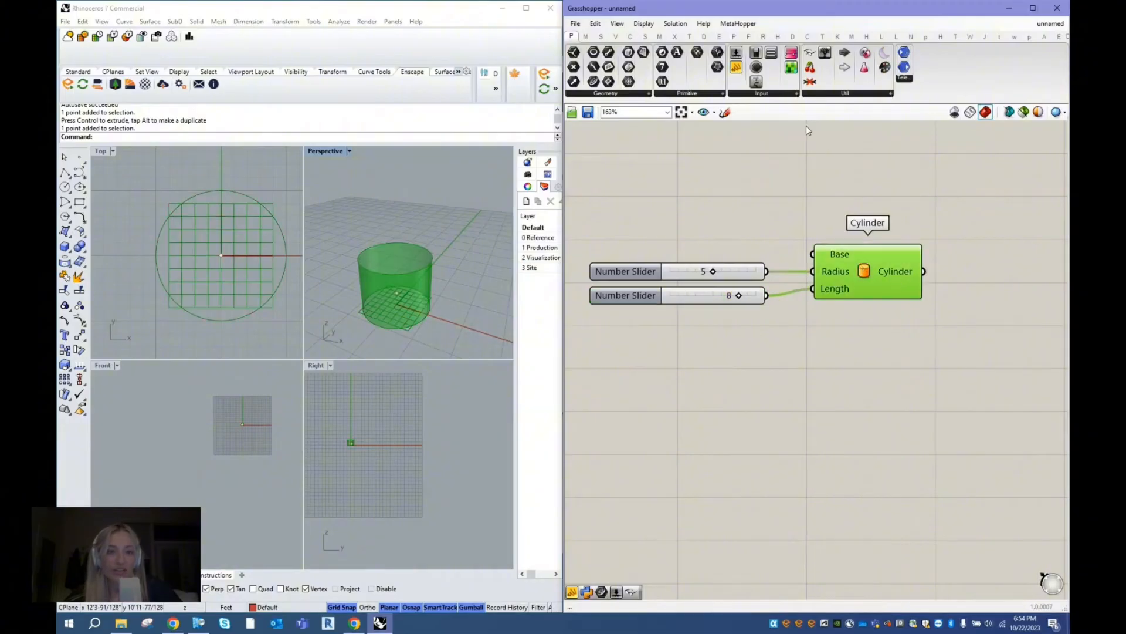
{"action": "mouse_move", "coordinate": [738, 71]}
{"action": "left_mouse_down"}
{"action": "mouse_move", "coordinate": [886, 171]}
{"action": "mouse_move", "coordinate": [962, 191]}
{"action": "left_mouse_up"}
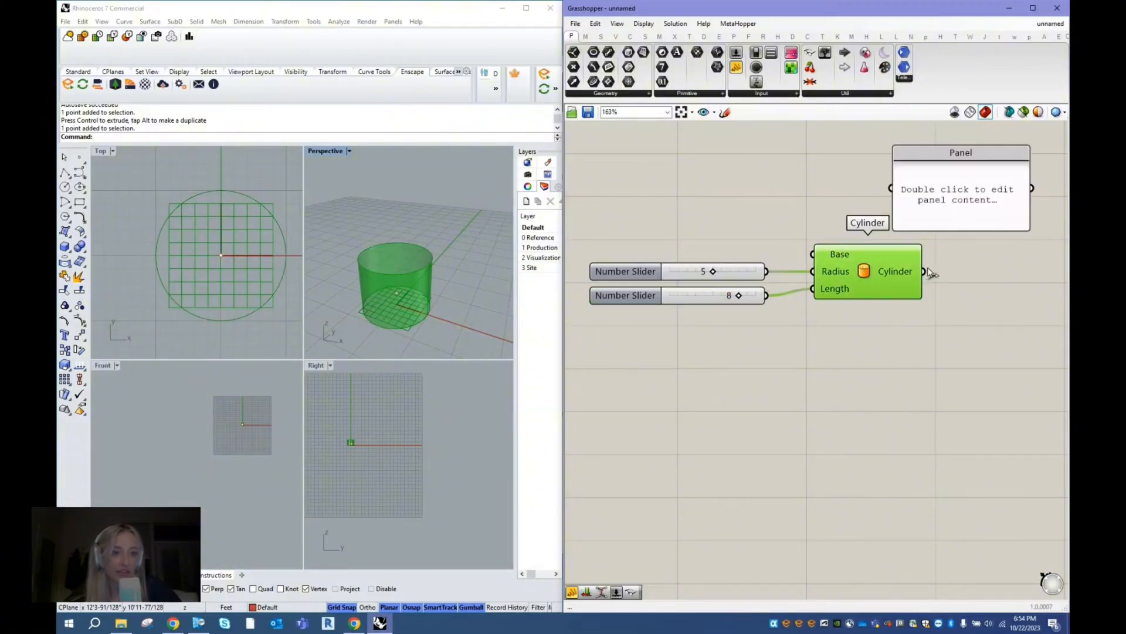
{"action": "left_click_drag", "start_coordinate": [925, 270], "coordinate": [899, 196]}
{"action": "left_click_drag", "start_coordinate": [915, 198], "coordinate": [951, 192]}
{"action": "left_click", "coordinate": [528, 255]}
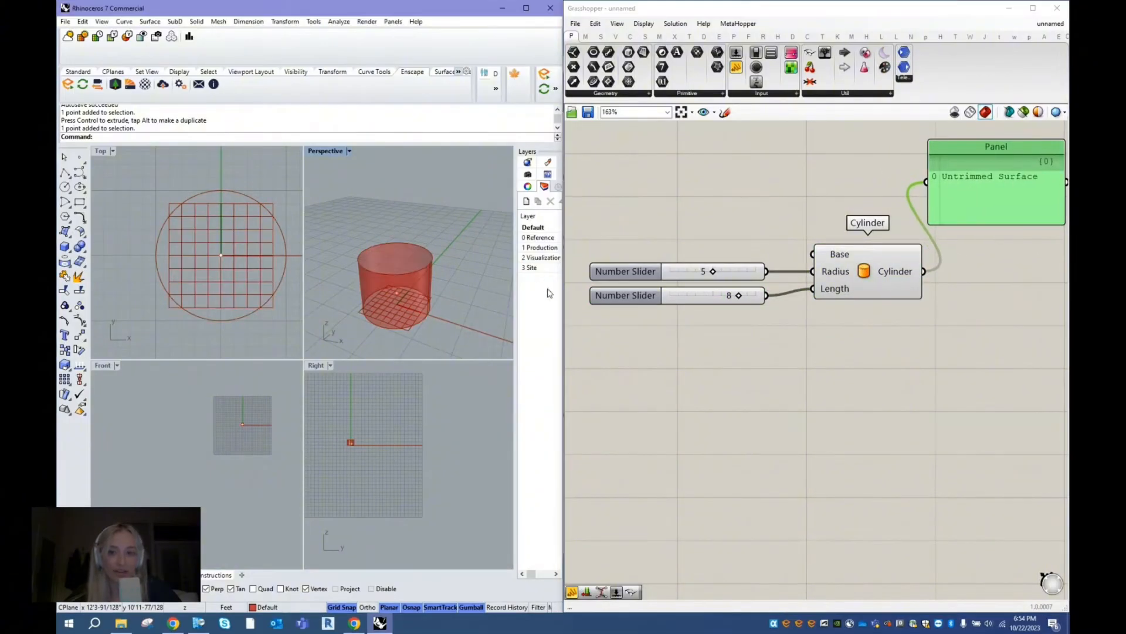
- Add a Cap Holes component beside the Cylinder and connect the Cylinder output to its Brep input
{"action": "scroll", "coordinate": [615, 263], "scroll_direction": "down", "scroll_amount": 1}
{"action": "double_click", "coordinate": [933, 271]}
{"action": "type", "text": "cap"}
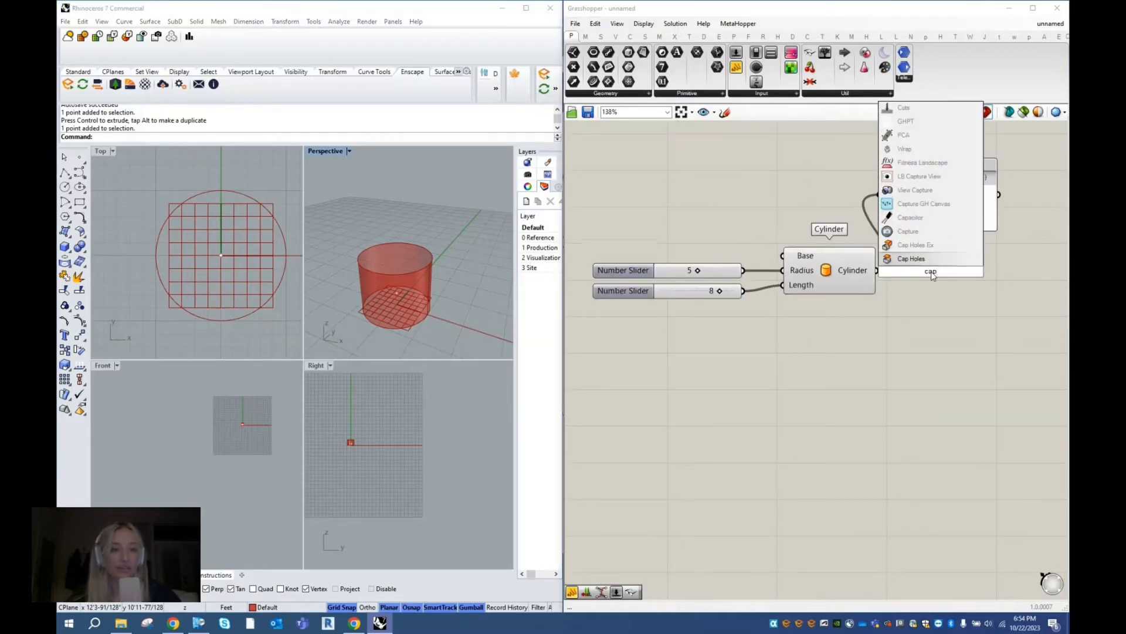
{"action": "key", "text": "Return"}
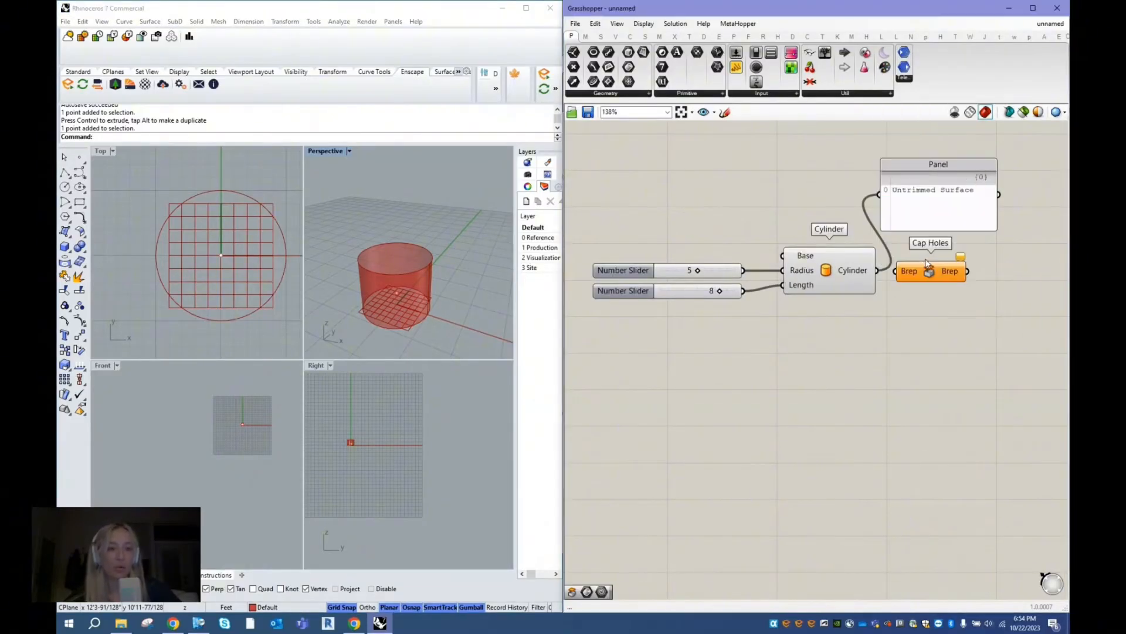
{"action": "left_click_drag", "start_coordinate": [937, 271], "coordinate": [956, 276]}
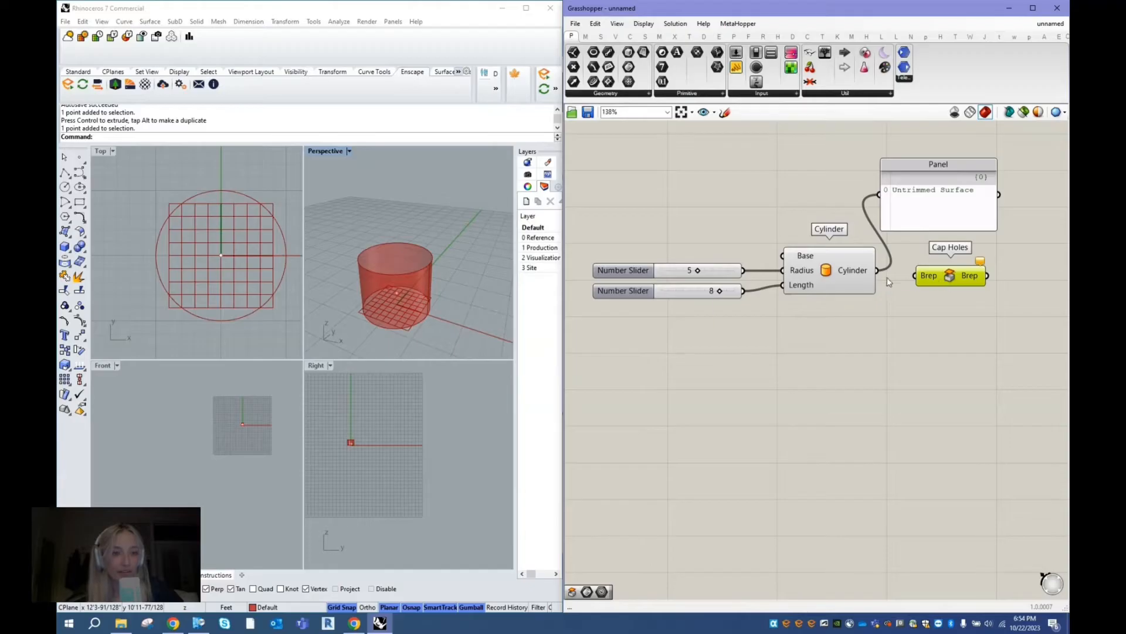
{"action": "left_click_drag", "start_coordinate": [879, 272], "coordinate": [944, 269]}
{"action": "scroll", "coordinate": [916, 246], "scroll_direction": "up", "scroll_amount": 2}
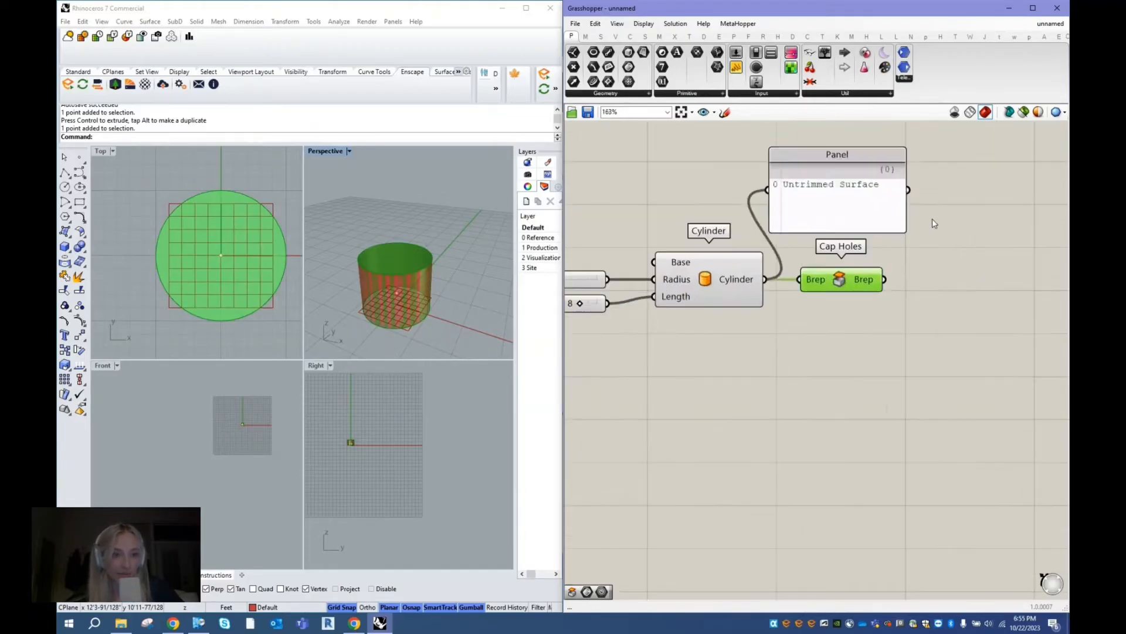
- Move the Panel farther from the Cylinder and connect it to the Cap Holes Brep output instead
{"action": "left_click", "coordinate": [805, 207]}
{"action": "left_click_drag", "start_coordinate": [806, 212], "coordinate": [857, 215]}
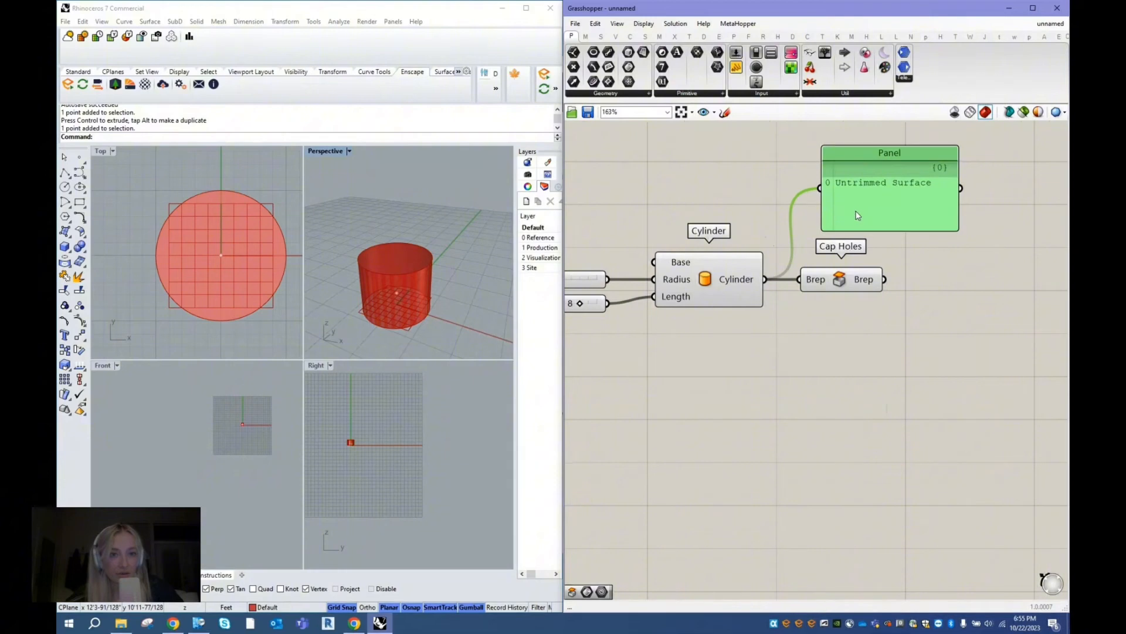
{"action": "left_click", "coordinate": [878, 283]}
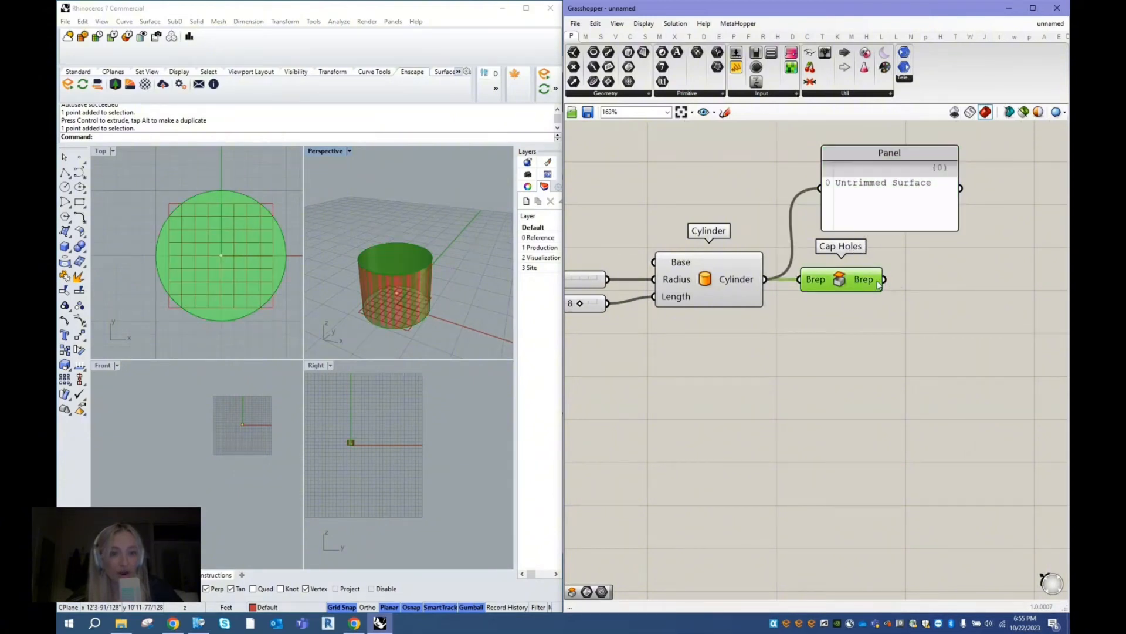
{"action": "mouse_move", "coordinate": [872, 284]}
{"action": "left_click_drag", "start_coordinate": [871, 284], "coordinate": [916, 174]}
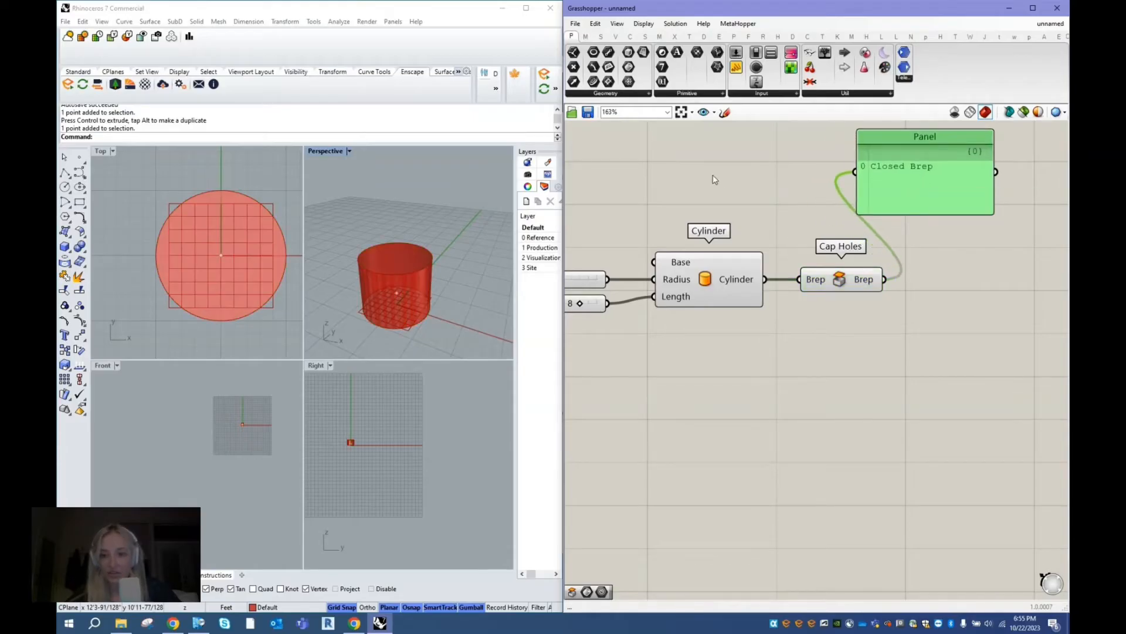
- Turn off the preview of the Cylinder component so only the Cap Holes result is displayed
{"action": "left_click", "coordinate": [751, 189]}
{"action": "left_click", "coordinate": [488, 206]}
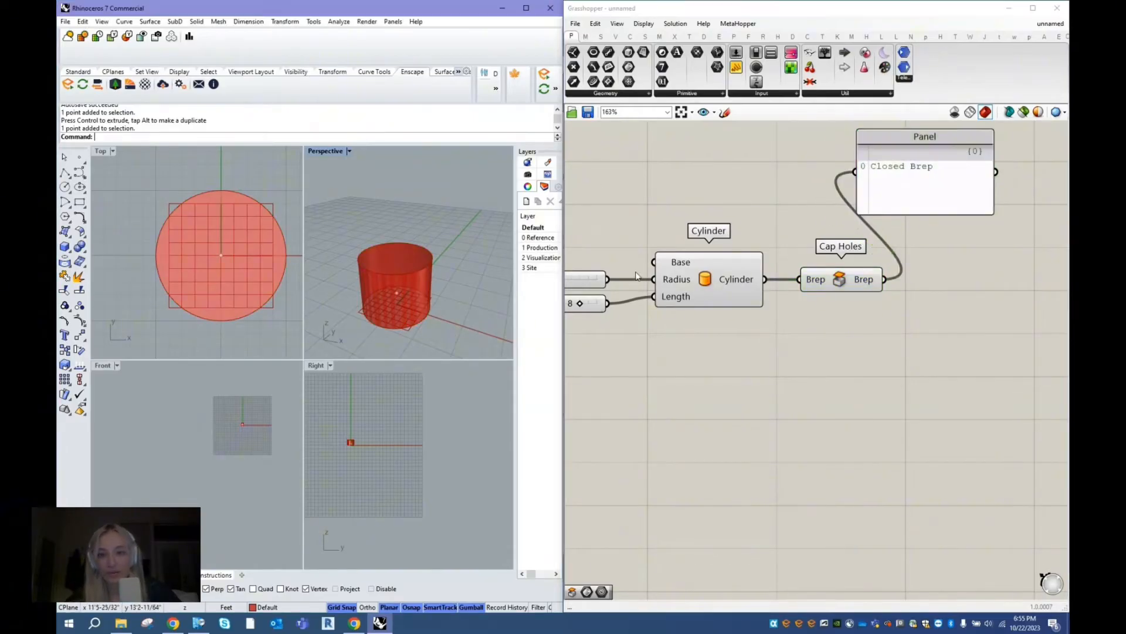
{"action": "left_click", "coordinate": [717, 281]}
{"action": "scroll", "coordinate": [836, 298], "scroll_direction": "down", "scroll_amount": 2}
{"action": "scroll", "coordinate": [699, 238], "scroll_direction": "up", "scroll_amount": 2}
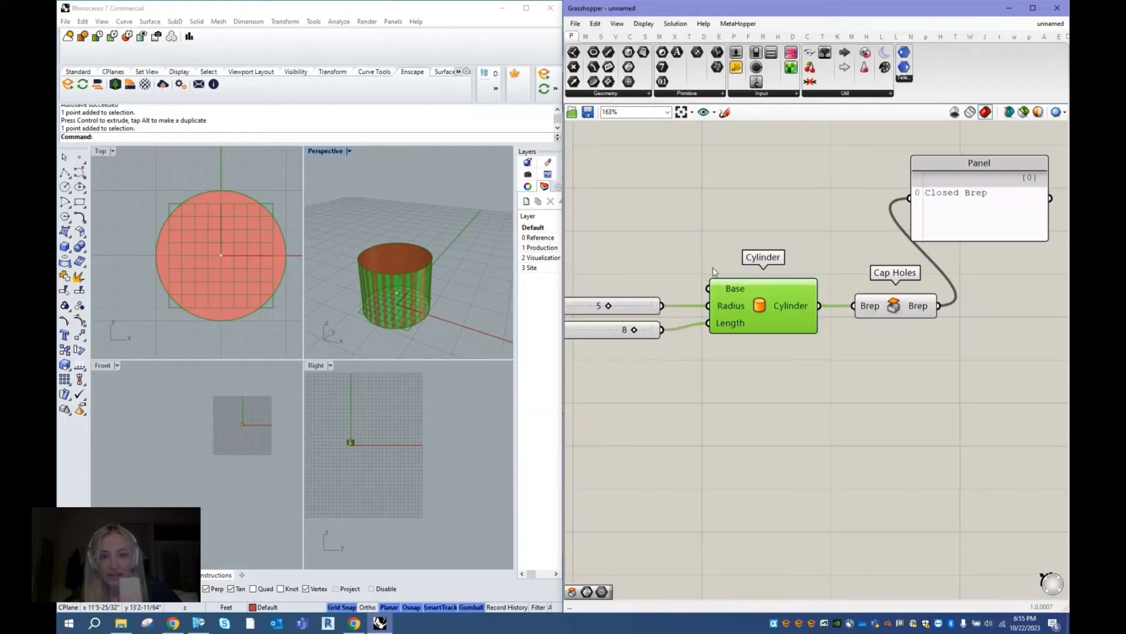
{"action": "right_click", "coordinate": [689, 195]}
{"action": "left_click", "coordinate": [727, 214]}
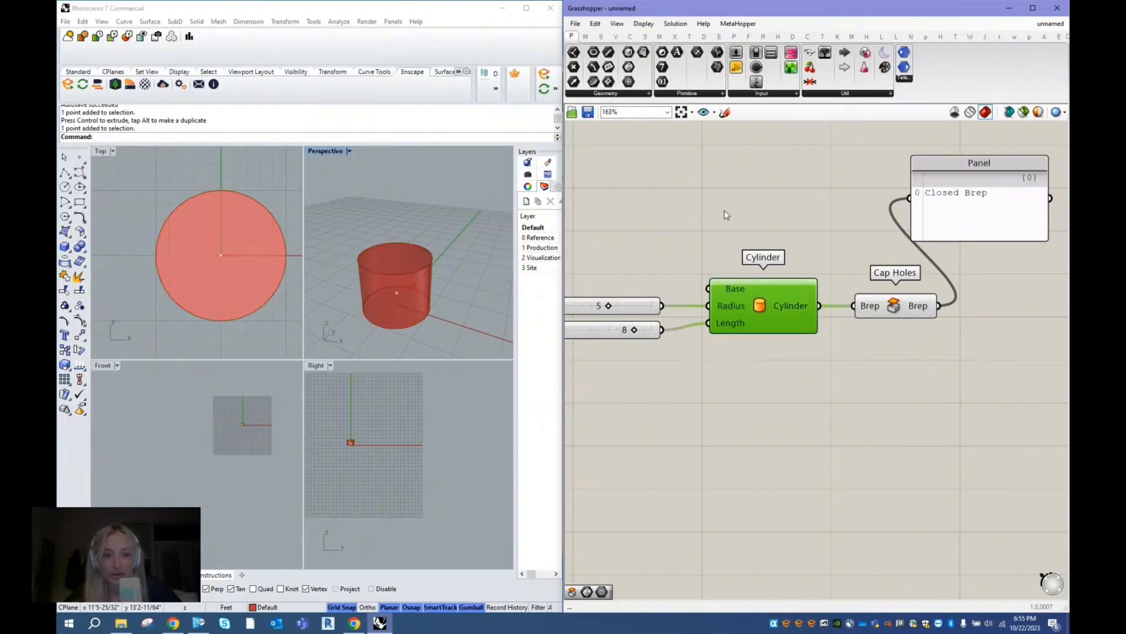
{"action": "left_click", "coordinate": [738, 220]}
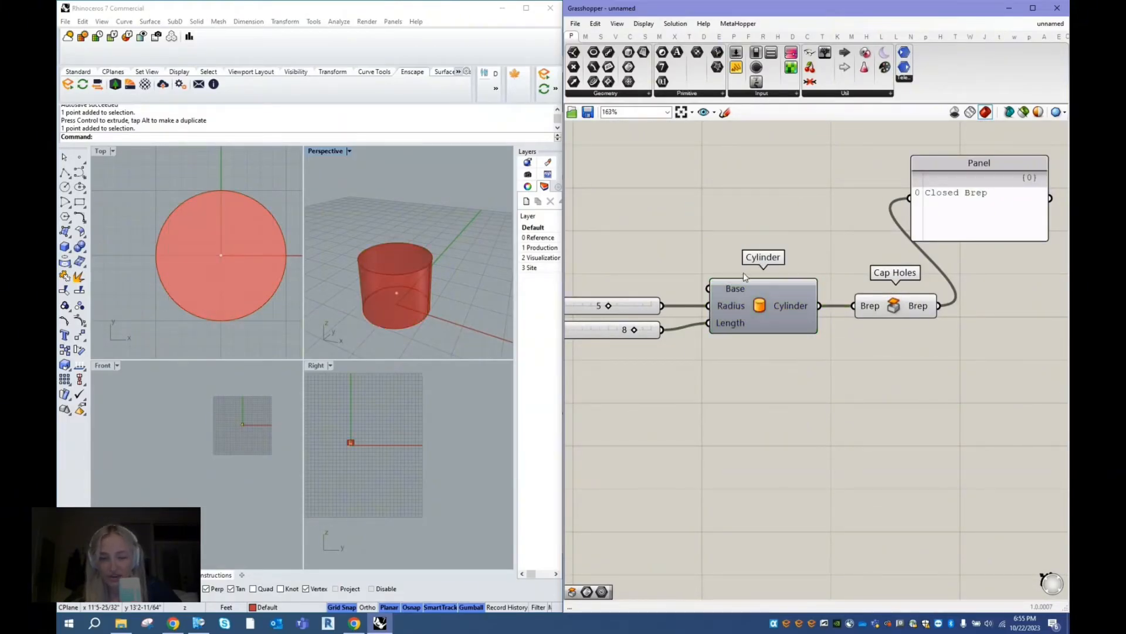
- Highlight the Cap Holes geometry and examine the capped cylinder from another angle in the Perspective viewport
{"action": "left_click", "coordinate": [913, 313]}
{"action": "right_click_drag", "start_coordinate": [432, 299], "coordinate": [399, 312]}
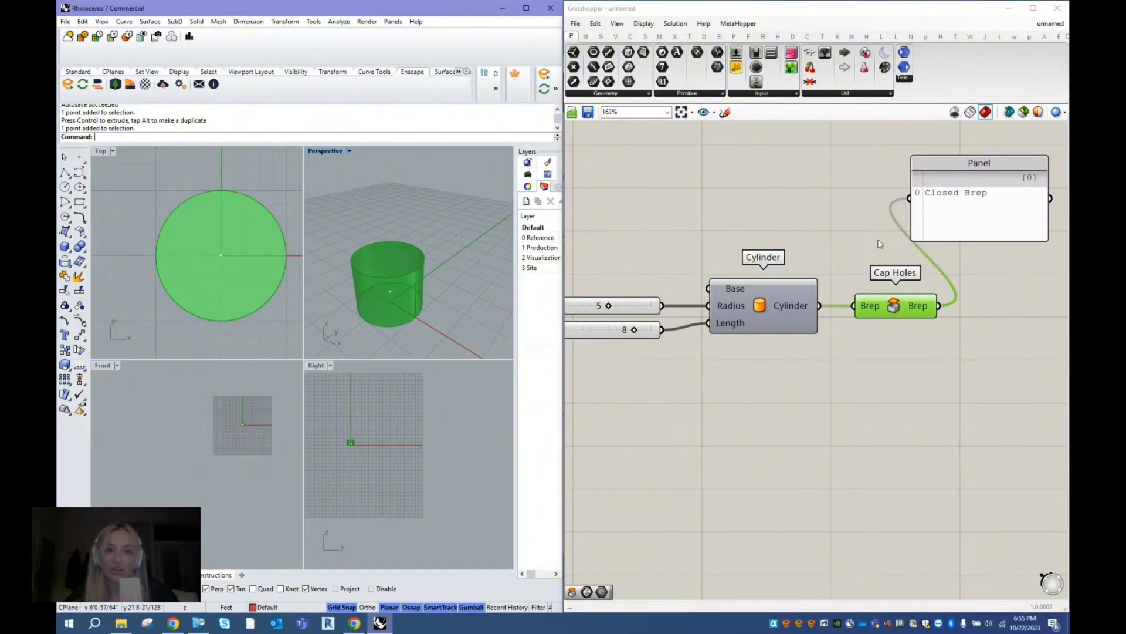
{"action": "left_click", "coordinate": [843, 225]}
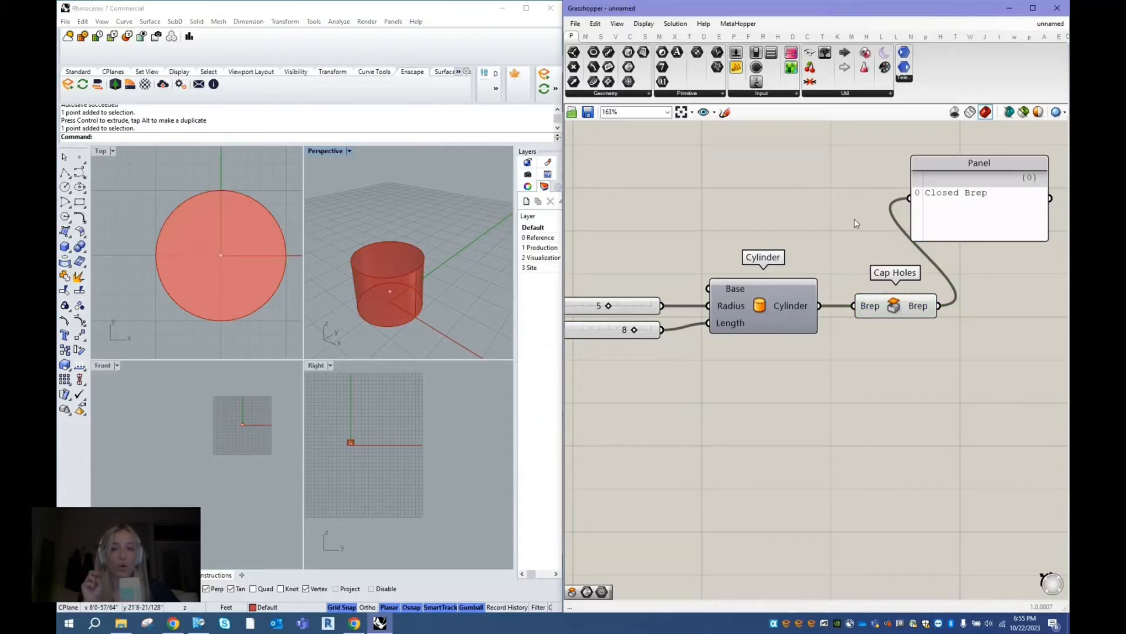
- Shrink the output Panel and place it in line with the Cap Holes component so the connecting wire runs straight
{"action": "left_click", "coordinate": [975, 156]}
{"action": "left_click_drag", "start_coordinate": [977, 155], "coordinate": [1005, 191]}
{"action": "scroll", "coordinate": [838, 247], "scroll_direction": "down", "scroll_amount": 2}
{"action": "left_click_drag", "start_coordinate": [919, 216], "coordinate": [946, 299]}
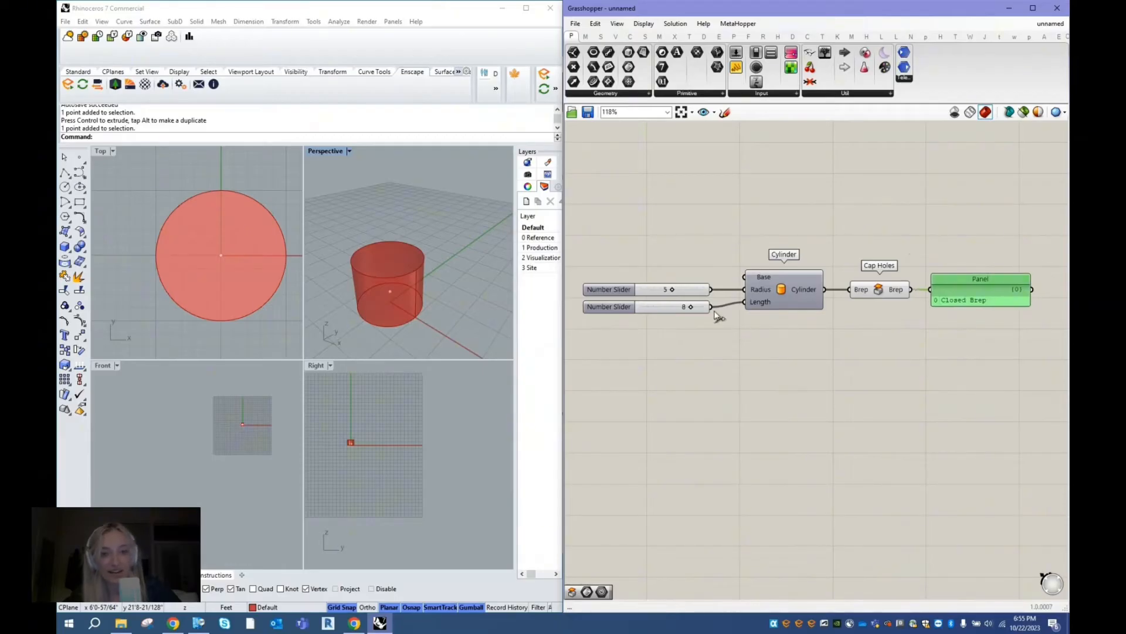
- Stack the two Number Sliders directly against each other, level with the Cylinder's Radius and Length inputs
{"action": "left_click_drag", "start_coordinate": [625, 308], "coordinate": [625, 304]}
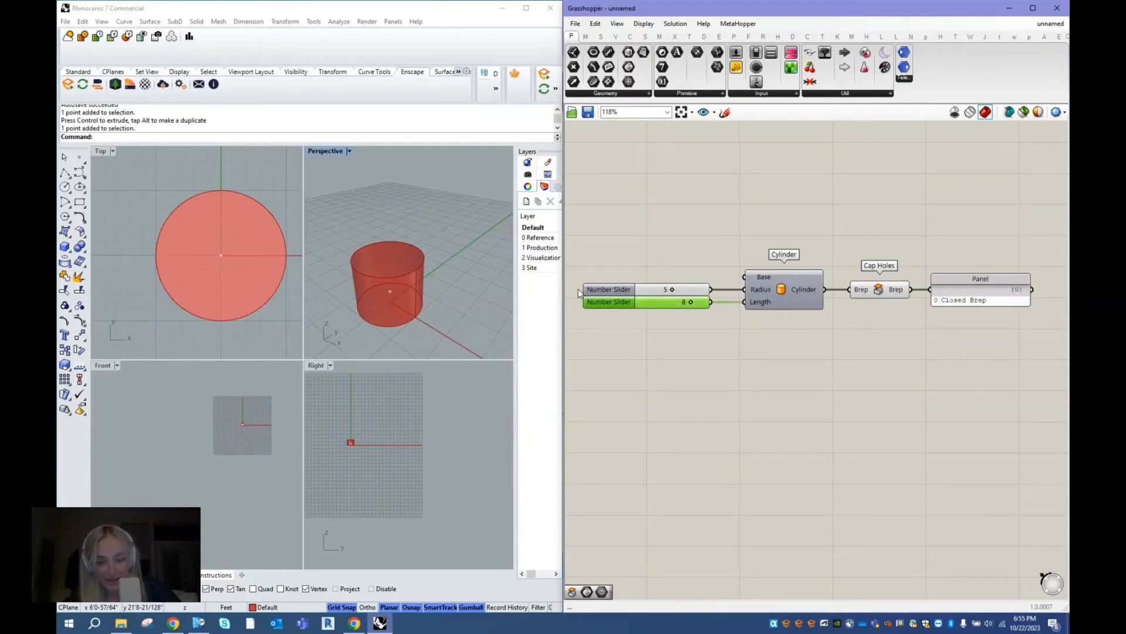
{"action": "scroll", "coordinate": [578, 289], "scroll_direction": "up", "scroll_amount": 3}
{"action": "left_click", "coordinate": [625, 286]}
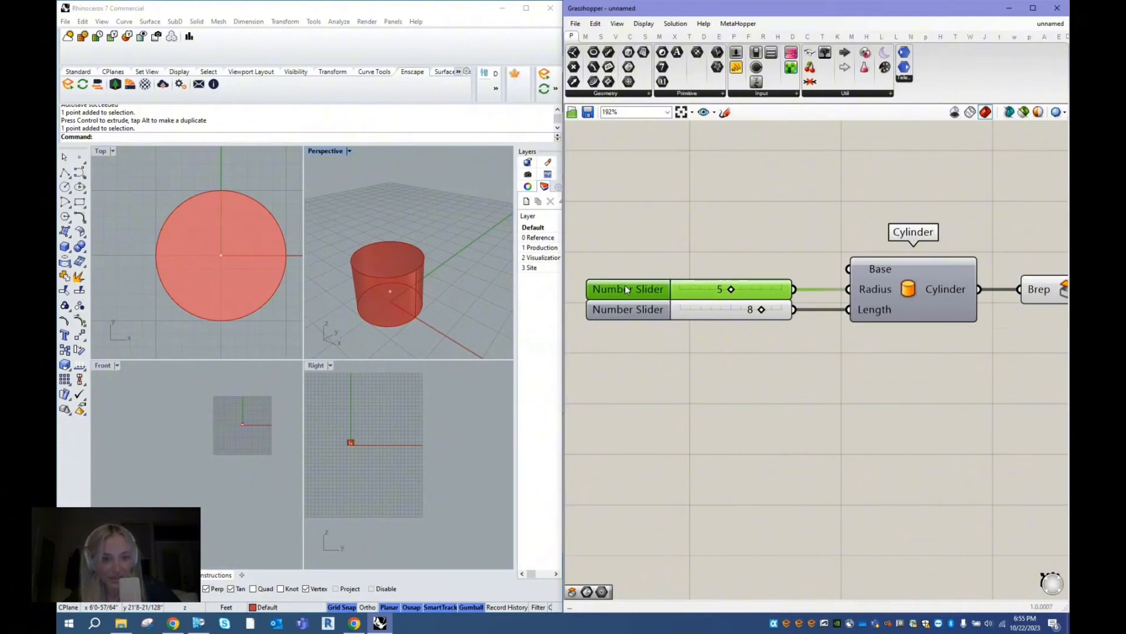
{"action": "mouse_move", "coordinate": [625, 287]}
{"action": "left_mouse_down"}
{"action": "mouse_move", "coordinate": [637, 288]}
{"action": "mouse_move", "coordinate": [628, 288]}
{"action": "left_mouse_up"}
{"action": "left_click", "coordinate": [621, 307]}
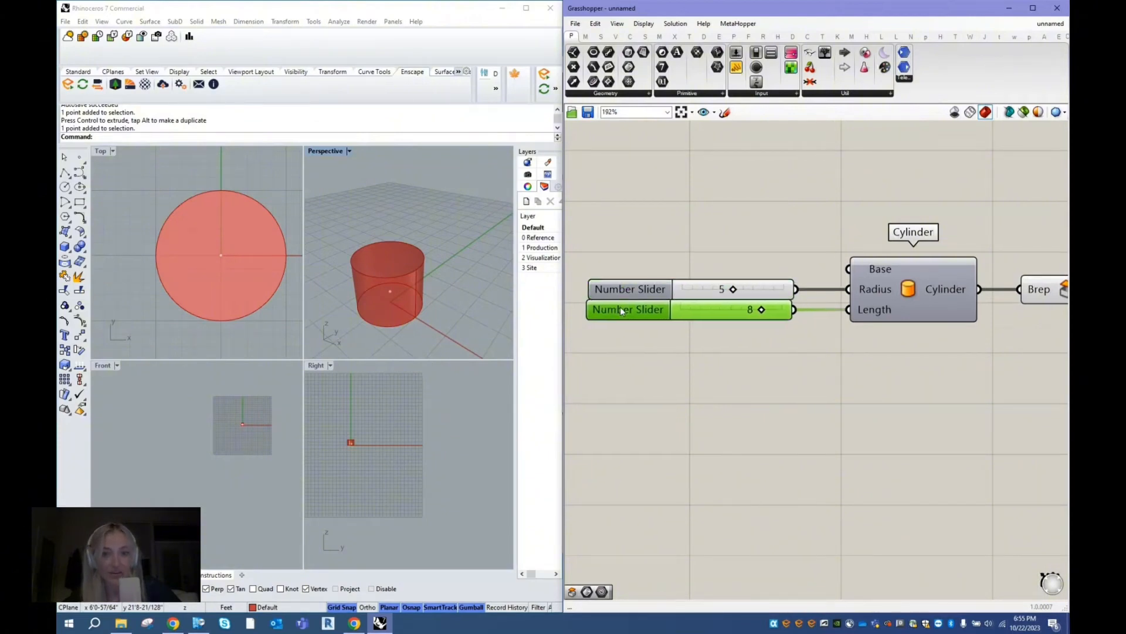
{"action": "scroll", "coordinate": [655, 248], "scroll_direction": "down", "scroll_amount": 2}
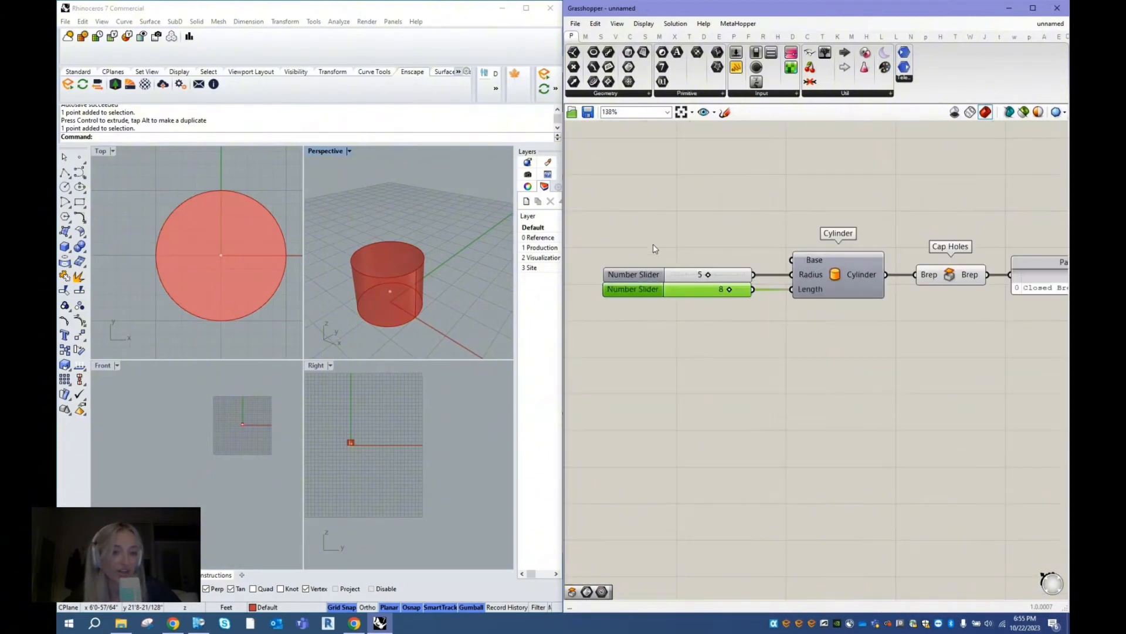
- Scatter the layout by moving the Length slider below the Cylinder and the Radius slider and Cap Holes above it
{"action": "left_click_drag", "start_coordinate": [640, 291], "coordinate": [710, 397]}
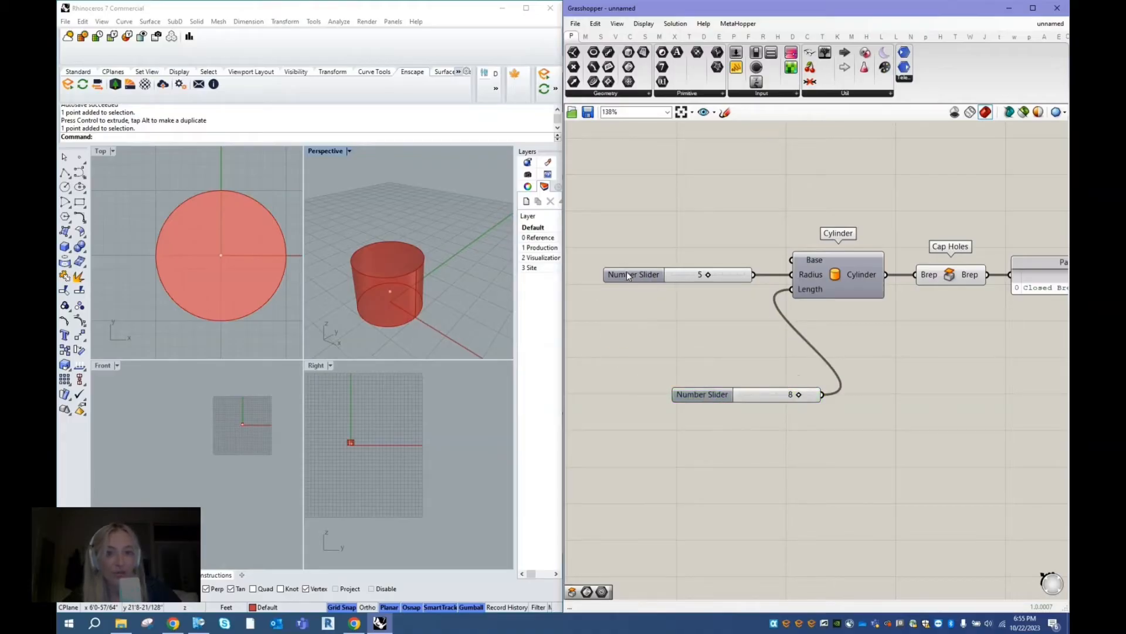
{"action": "left_click_drag", "start_coordinate": [633, 273], "coordinate": [903, 191]}
{"action": "left_click_drag", "start_coordinate": [950, 277], "coordinate": [784, 201]}
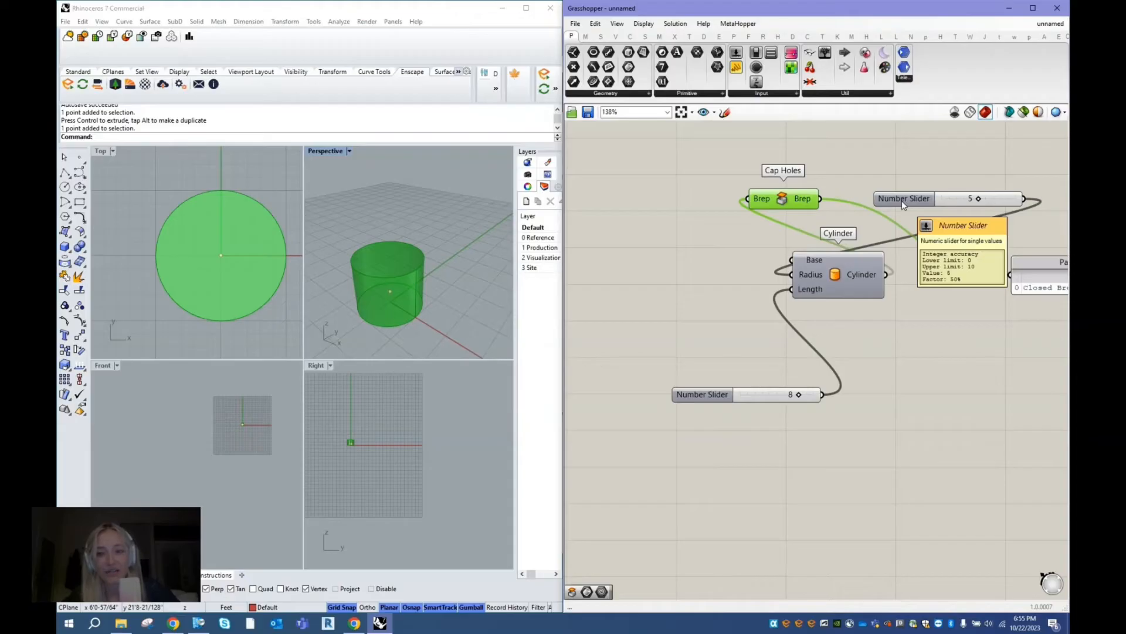
- Line up the Radius and Length sliders, Cylinder, Cap Holes and Panel in one compact row with straight wires
{"action": "left_click_drag", "start_coordinate": [902, 201], "coordinate": [617, 274]}
{"action": "left_click_drag", "start_coordinate": [695, 392], "coordinate": [616, 289]}
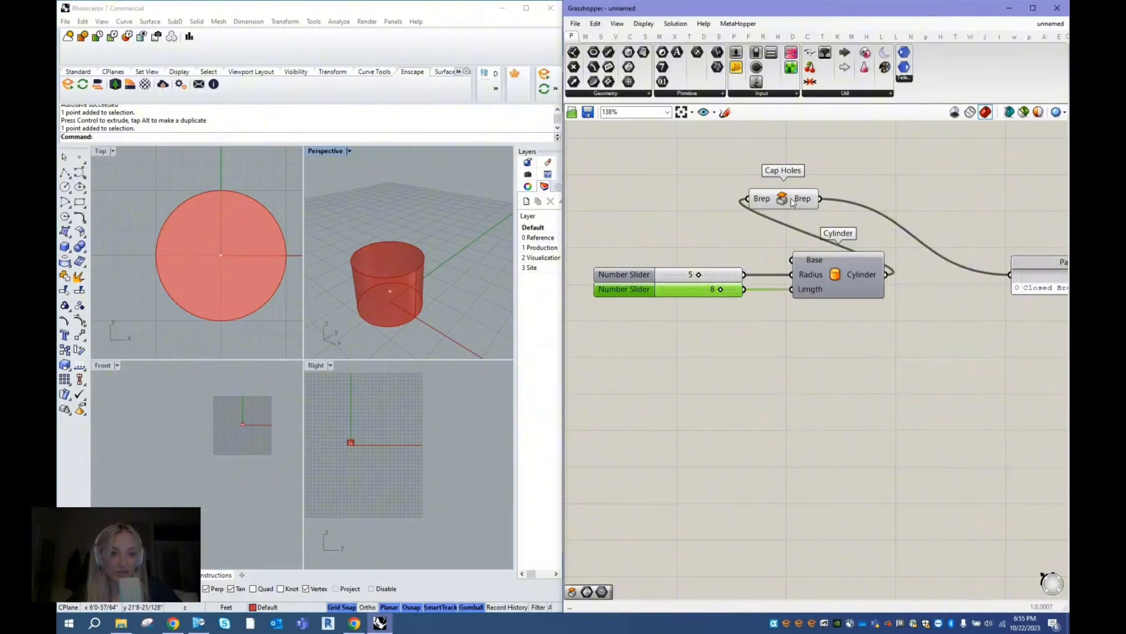
{"action": "left_click_drag", "start_coordinate": [791, 198], "coordinate": [888, 275]}
{"action": "scroll", "coordinate": [690, 273], "scroll_direction": "down", "scroll_amount": 3}
{"action": "scroll", "coordinate": [913, 261], "scroll_direction": "up", "scroll_amount": 3}
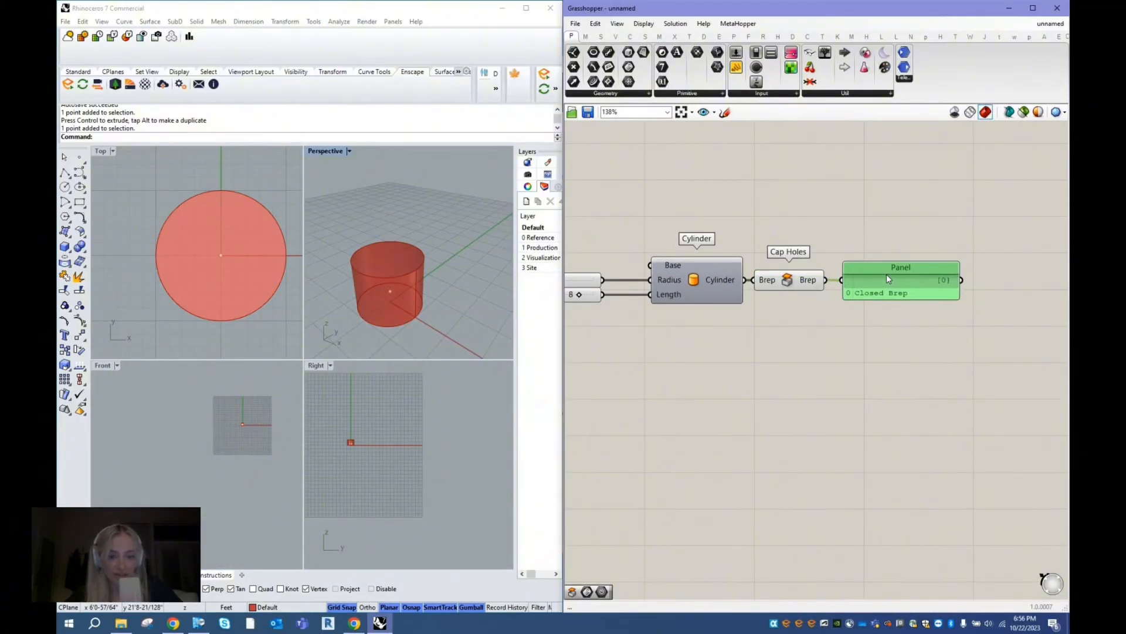
{"action": "scroll", "coordinate": [914, 259], "scroll_direction": "down", "scroll_amount": 2}
{"action": "left_click", "coordinate": [664, 256]}
{"action": "scroll", "coordinate": [663, 256], "scroll_direction": "up", "scroll_amount": 1}
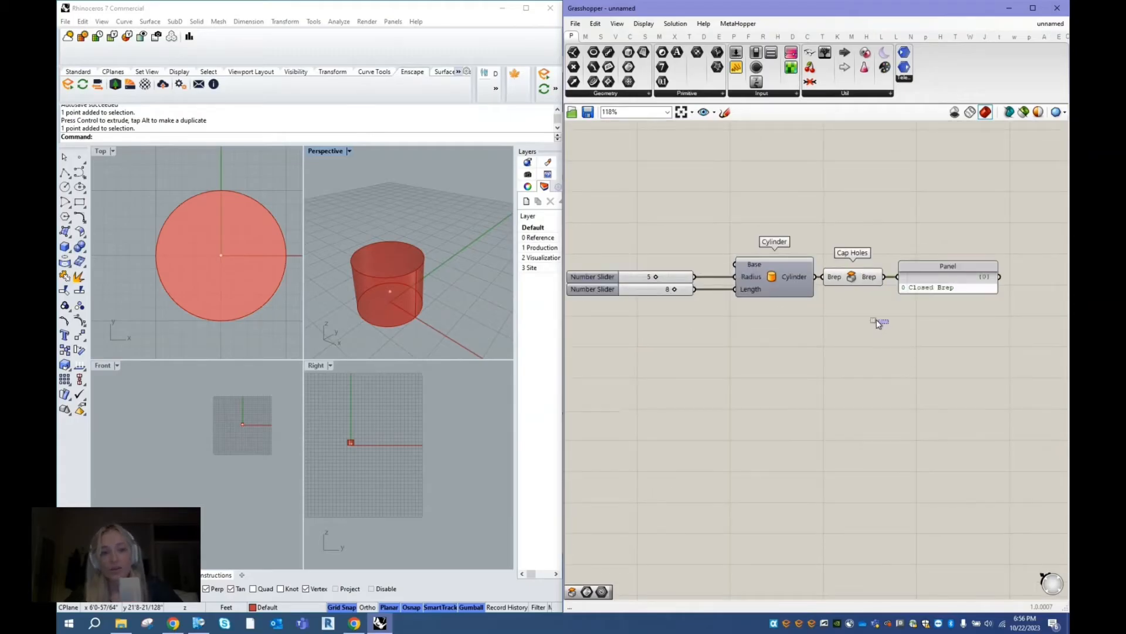
- Group both sliders, the Cylinder, Cap Holes and the Panel together
{"action": "left_click_drag", "start_coordinate": [878, 324], "coordinate": [730, 220]}
{"action": "left_click", "coordinate": [884, 327]}
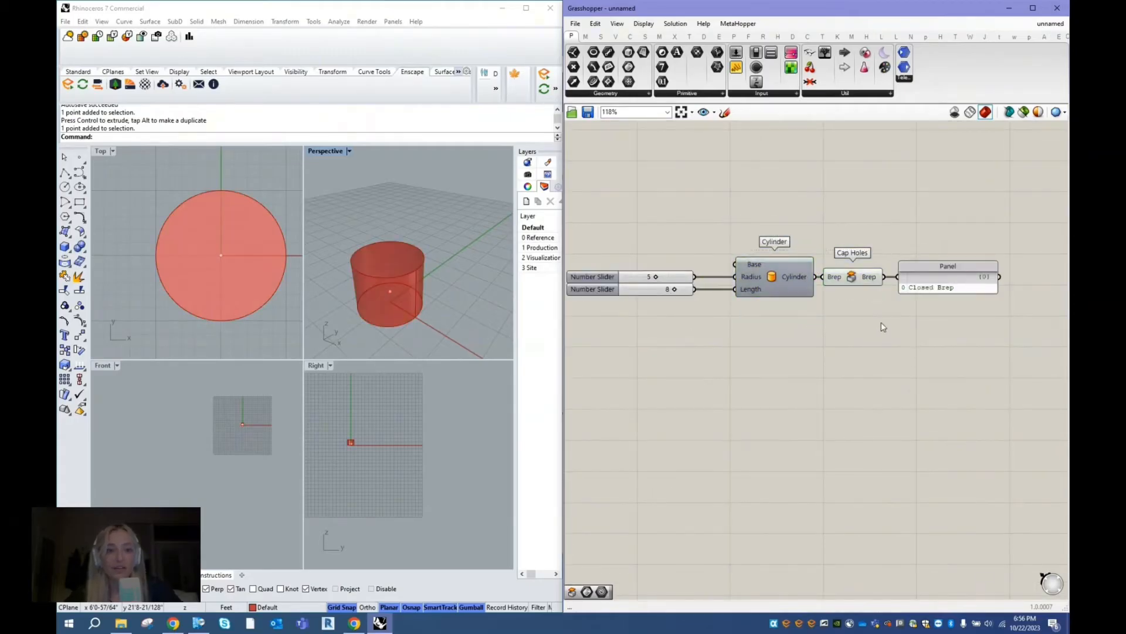
{"action": "scroll", "coordinate": [884, 327], "scroll_direction": "down", "scroll_amount": 1}
{"action": "left_click_drag", "start_coordinate": [1026, 356], "coordinate": [597, 230]}
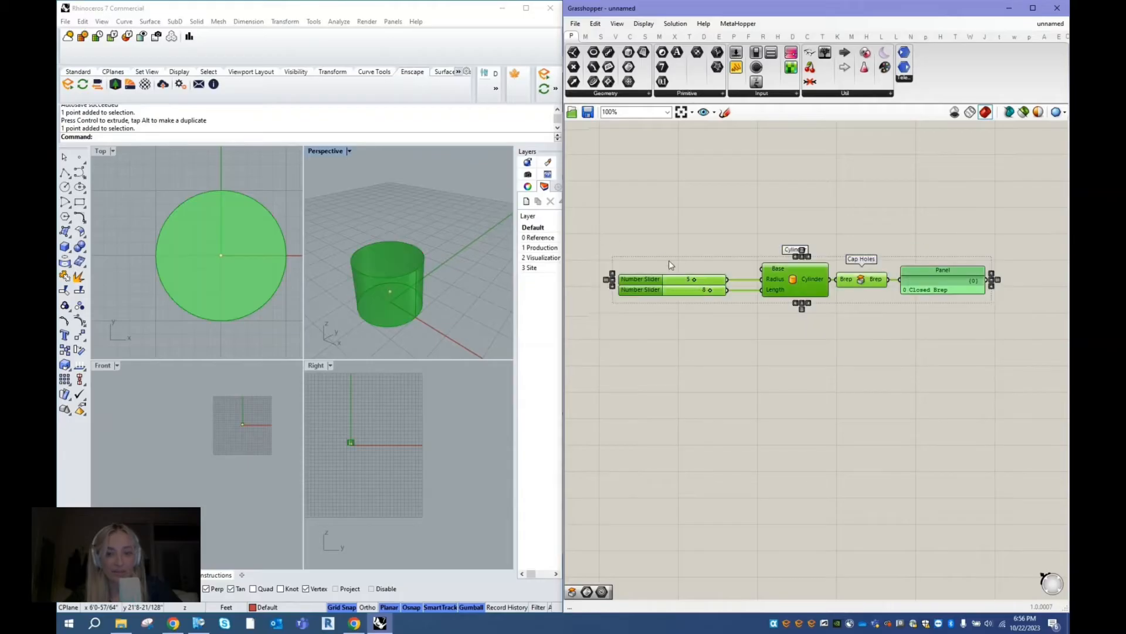
{"action": "right_click", "coordinate": [729, 195]}
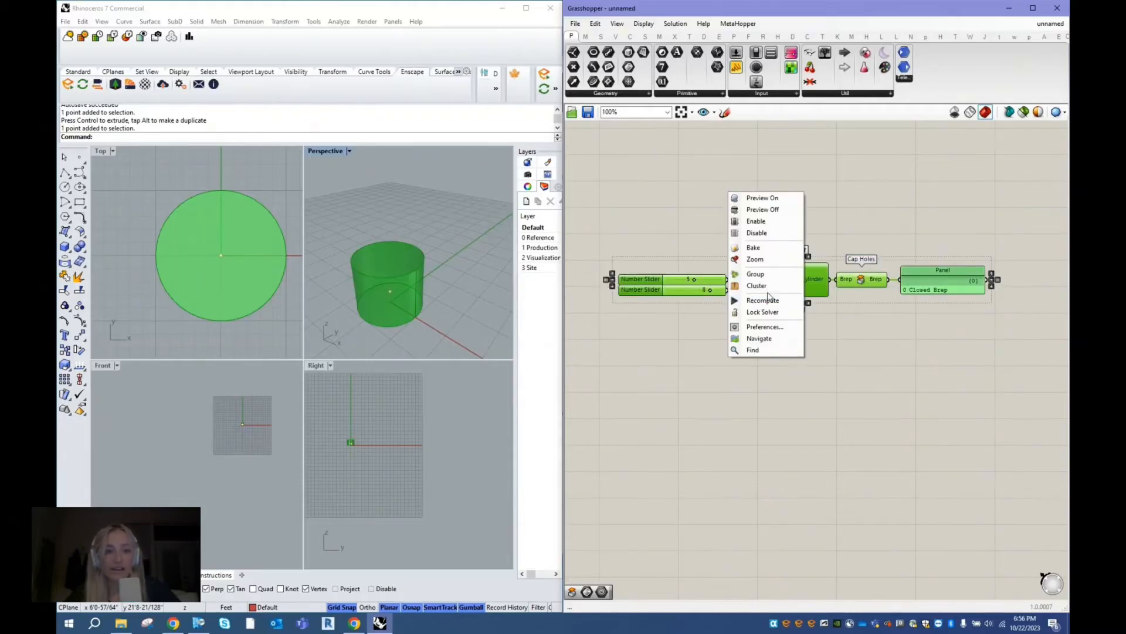
{"action": "left_click", "coordinate": [774, 273]}
{"action": "mouse_move", "coordinate": [731, 265]}
{"action": "left_mouse_down"}
{"action": "mouse_move", "coordinate": [754, 192]}
{"action": "mouse_move", "coordinate": [713, 272]}
{"action": "mouse_move", "coordinate": [741, 258]}
{"action": "left_mouse_up"}
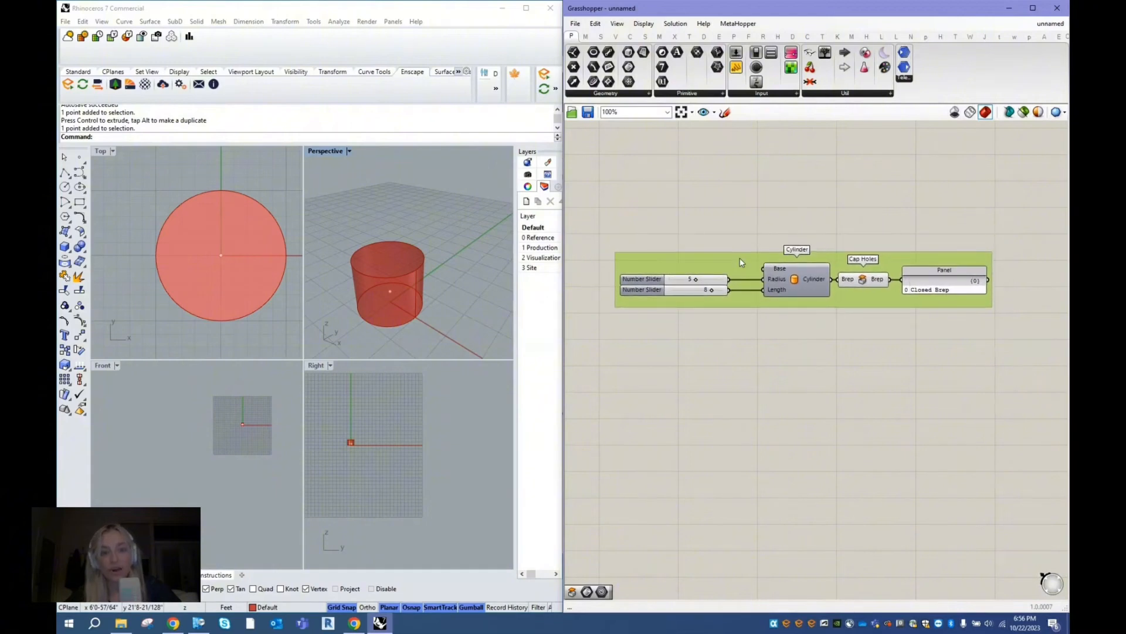
- Name the component group "creating cylinder"
{"action": "left_click", "coordinate": [752, 202]}
{"action": "right_click", "coordinate": [749, 259]}
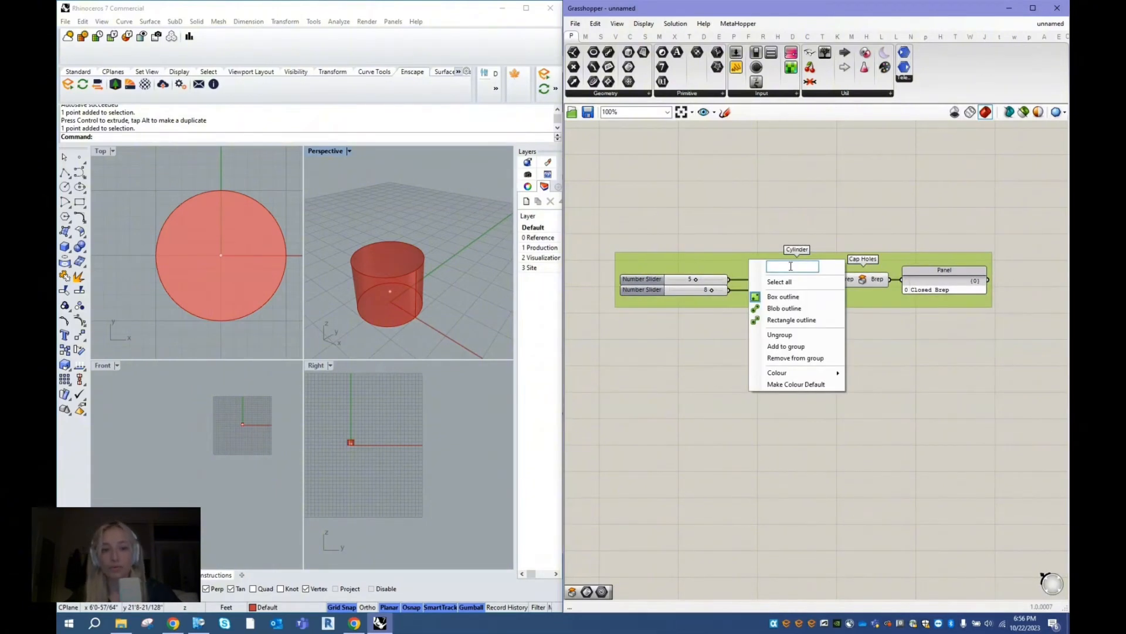
{"action": "type", "text": "creating cylinder"}
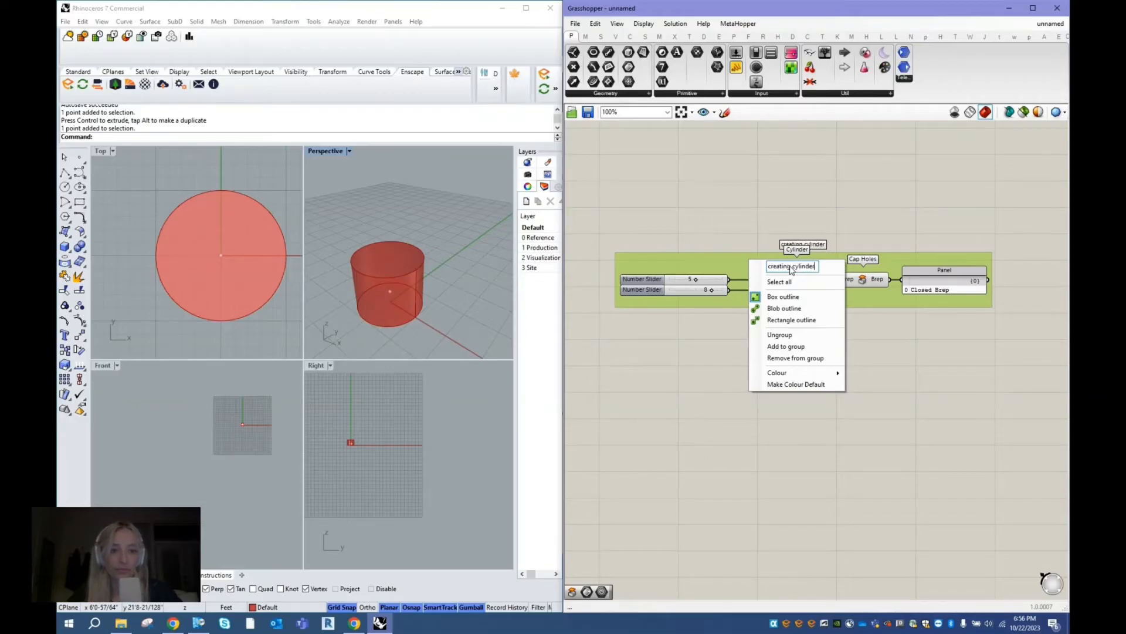
{"action": "left_click", "coordinate": [756, 186]}
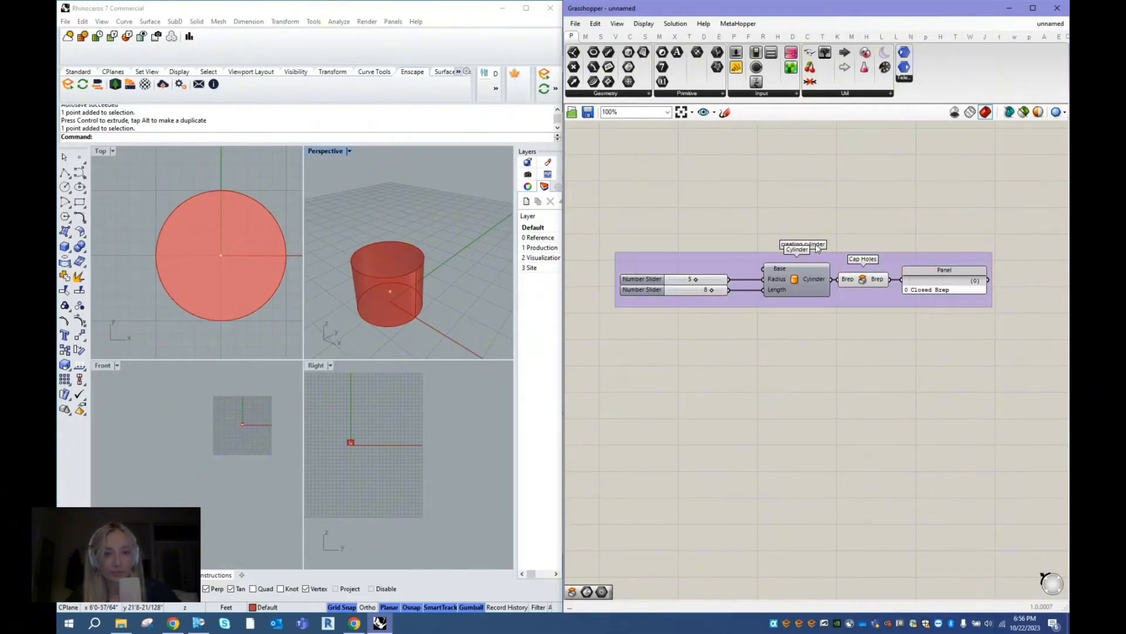
{"action": "left_click", "coordinate": [799, 278]}
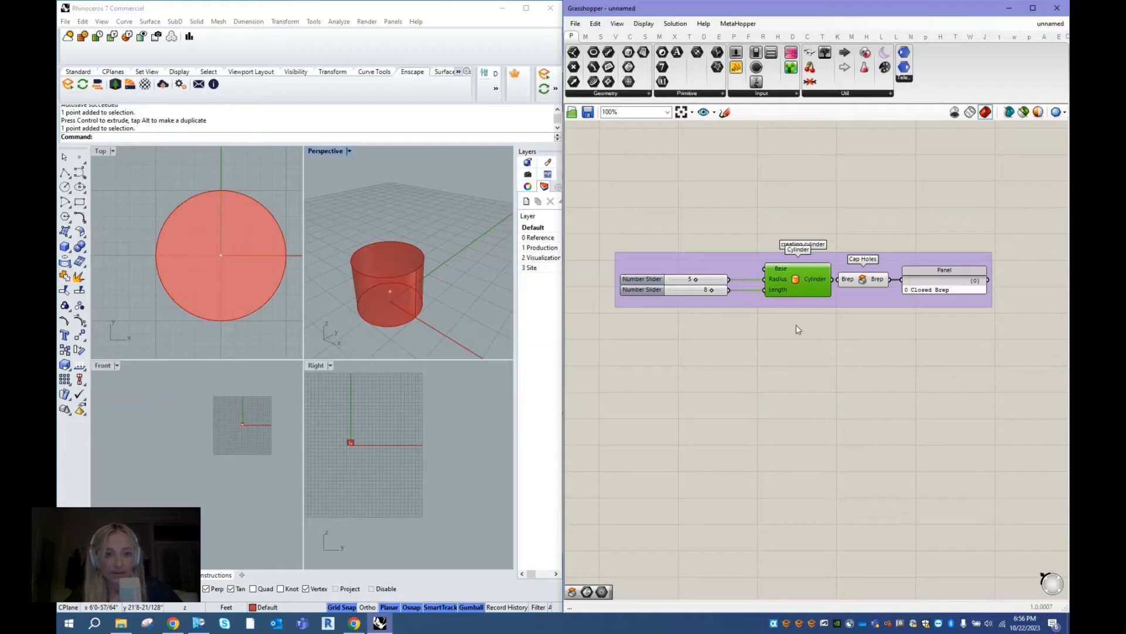
{"action": "right_click", "coordinate": [712, 231]}
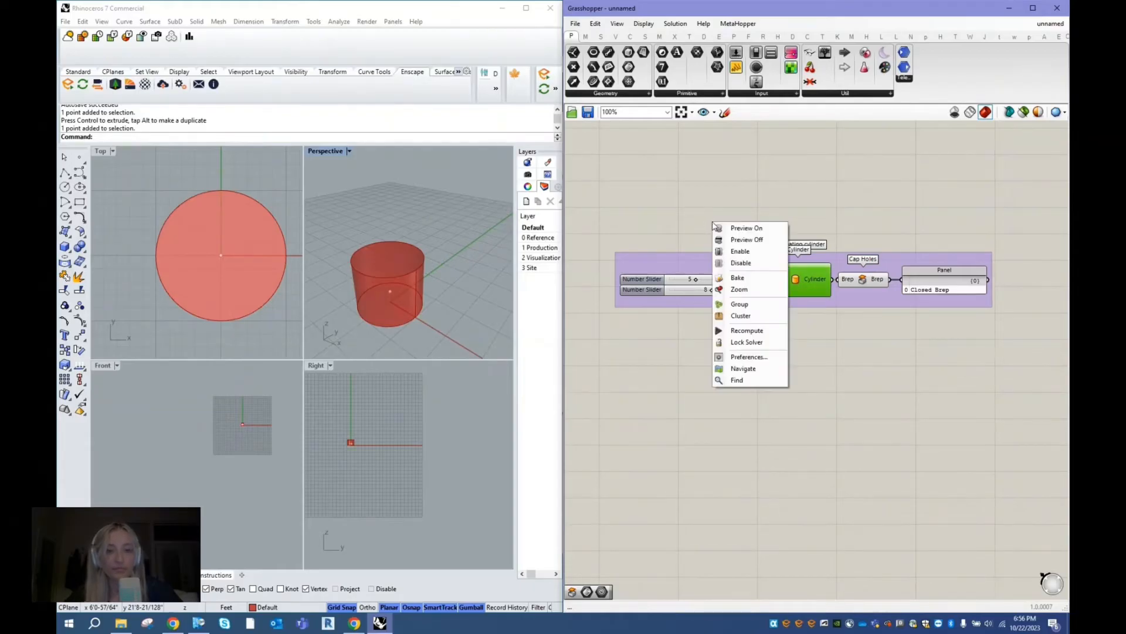
{"action": "left_click", "coordinate": [710, 185]}
- Rename the Number Slider feeding the Cylinder's Radius input as "Radius"
{"action": "left_click", "coordinate": [640, 278]}
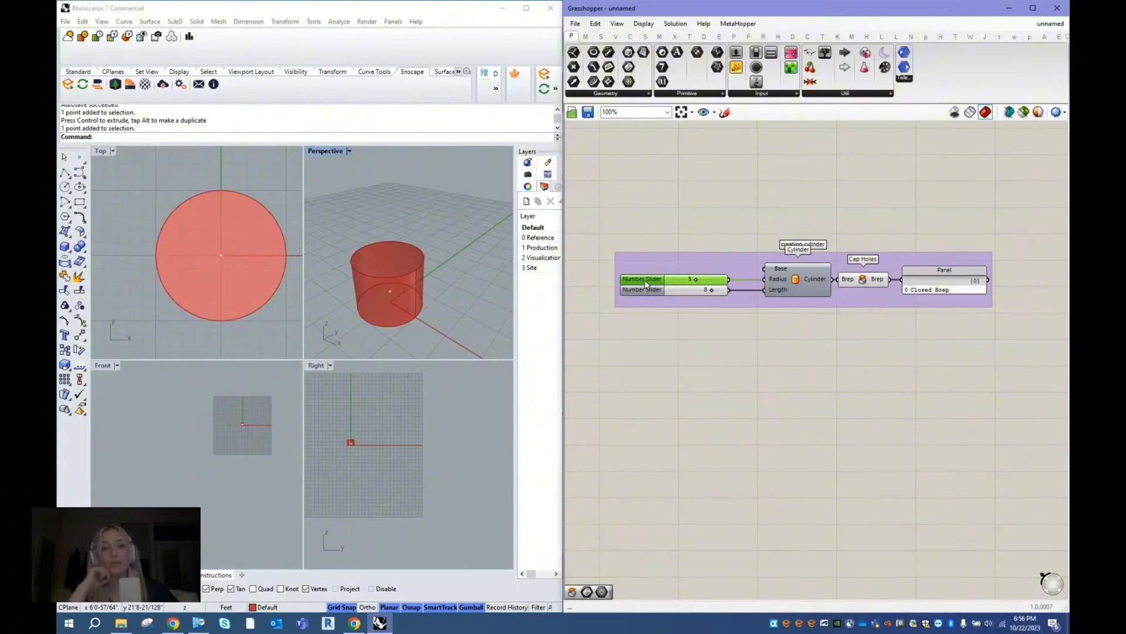
{"action": "right_click", "coordinate": [647, 284]}
{"action": "right_click", "coordinate": [642, 281]}
{"action": "right_click", "coordinate": [639, 280]}
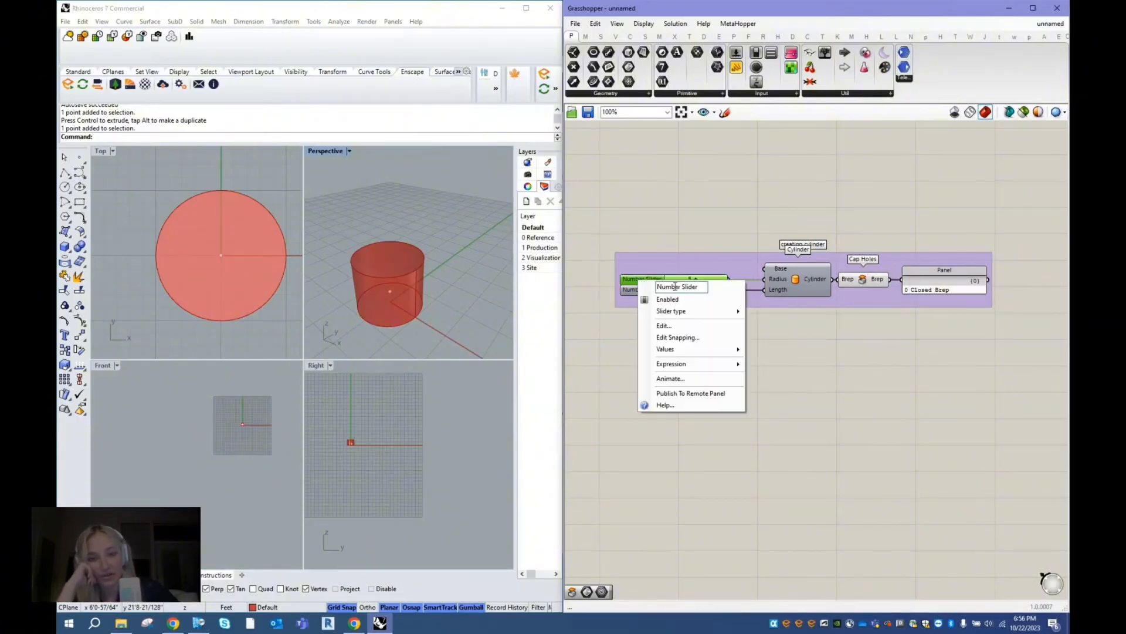
{"action": "left_click", "coordinate": [674, 287]}
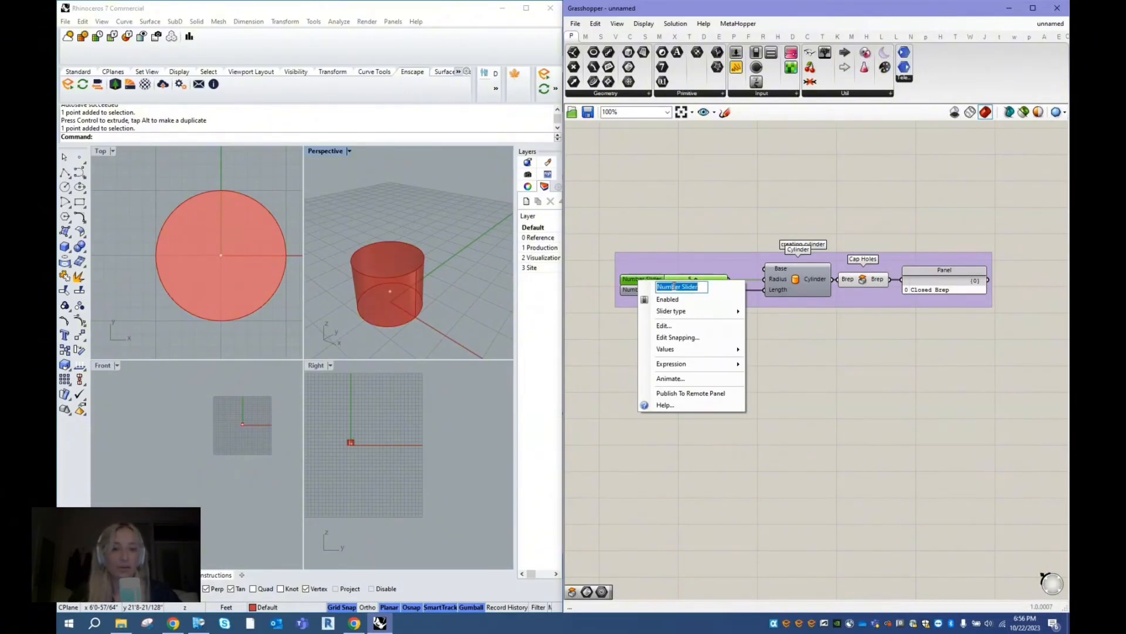
{"action": "type", "text": "Radius"}
{"action": "left_click", "coordinate": [687, 223]}
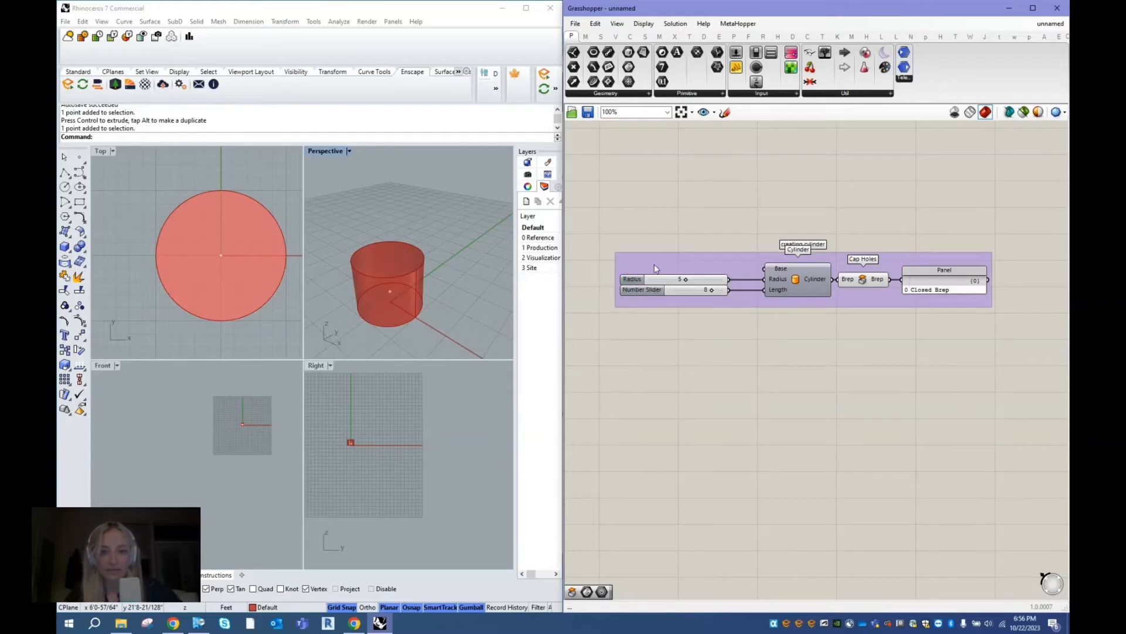
- Rename the Number Slider feeding the Cylinder's Length input as "Length"
{"action": "right_click", "coordinate": [645, 291]}
{"action": "left_click", "coordinate": [678, 297]}
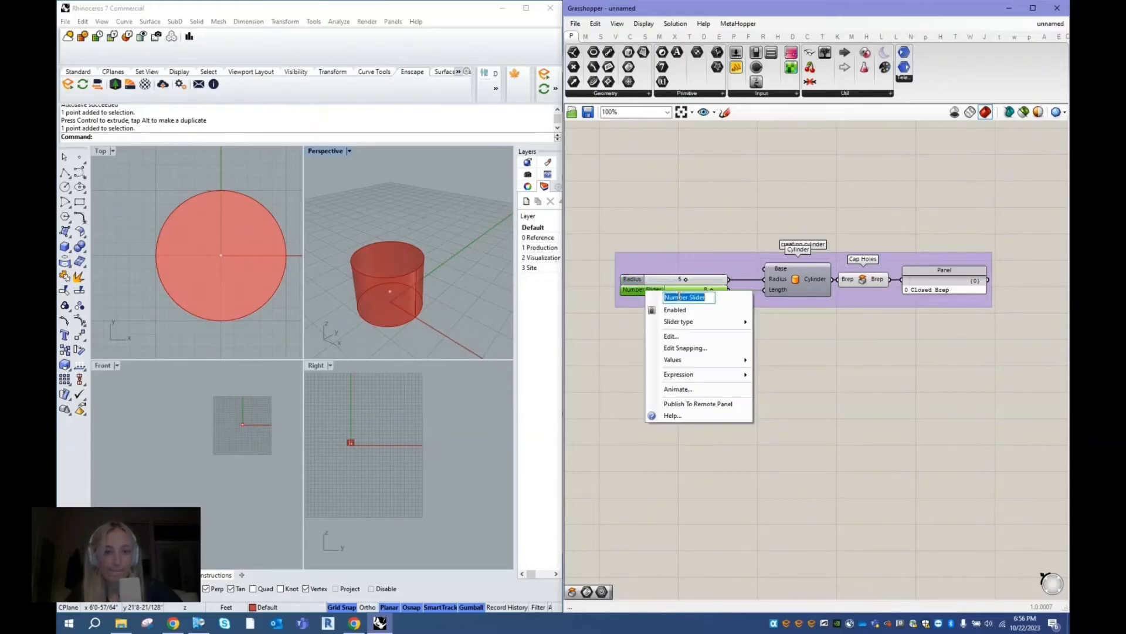
{"action": "type", "text": "Length"}
{"action": "left_click", "coordinate": [704, 202]}
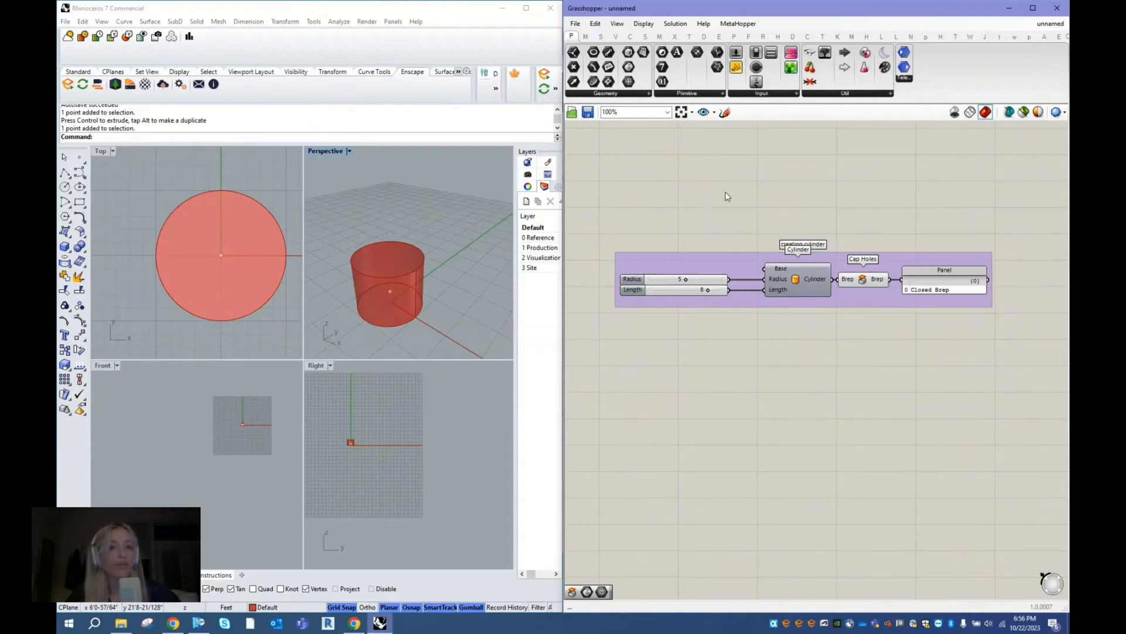
{"action": "scroll", "coordinate": [783, 280], "scroll_direction": "up", "scroll_amount": 1}
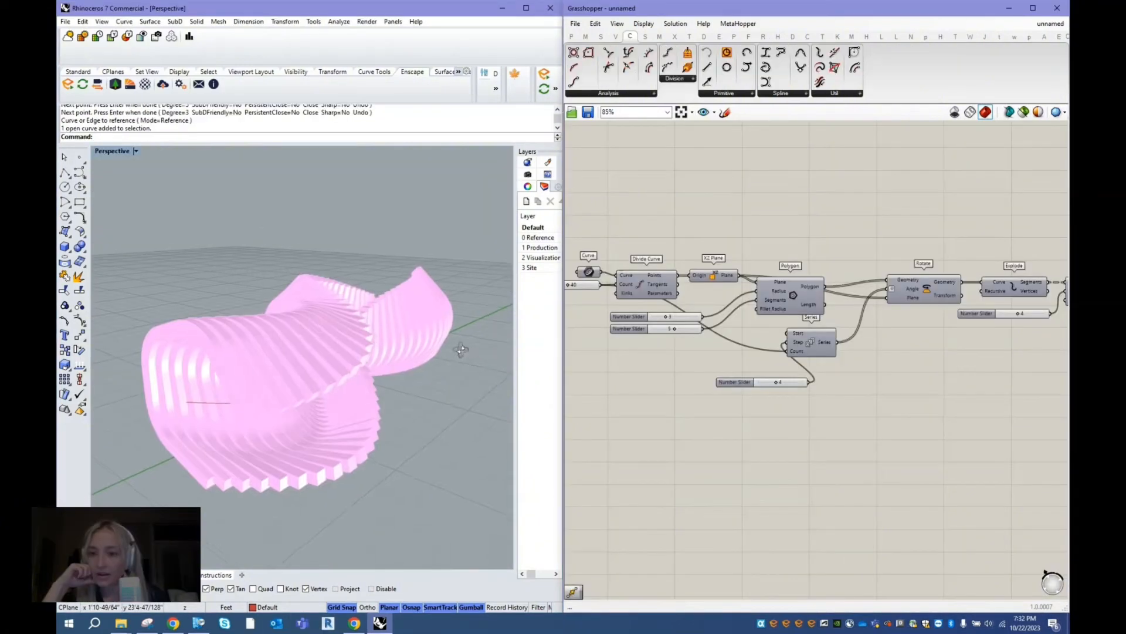
- Examine the pink twisted structure of rotated frames from several angles in the Perspective viewport
{"action": "right_click_drag", "start_coordinate": [428, 346], "coordinate": [458, 355]}
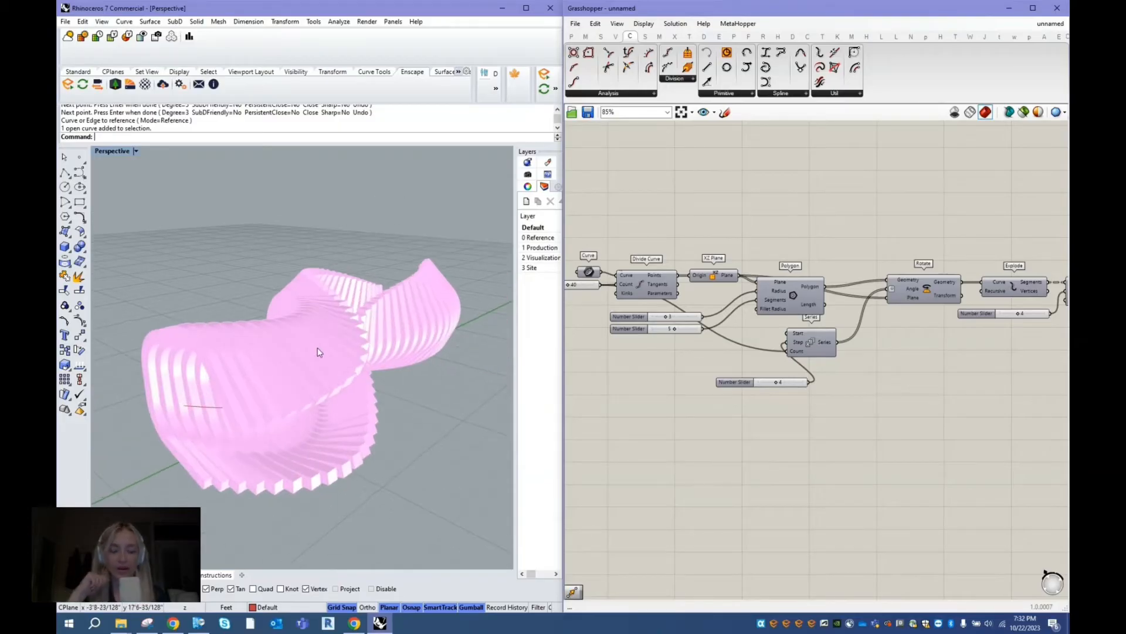
{"action": "right_click_drag", "start_coordinate": [182, 313], "coordinate": [312, 432]}
{"action": "right_click_drag", "start_coordinate": [427, 455], "coordinate": [201, 454]}
{"action": "mouse_move", "coordinate": [427, 384]}
{"action": "right_mouse_down"}
{"action": "mouse_move", "coordinate": [403, 408]}
{"action": "mouse_move", "coordinate": [440, 402]}
{"action": "right_mouse_up"}
{"action": "right_click_drag", "start_coordinate": [269, 428], "coordinate": [289, 448]}
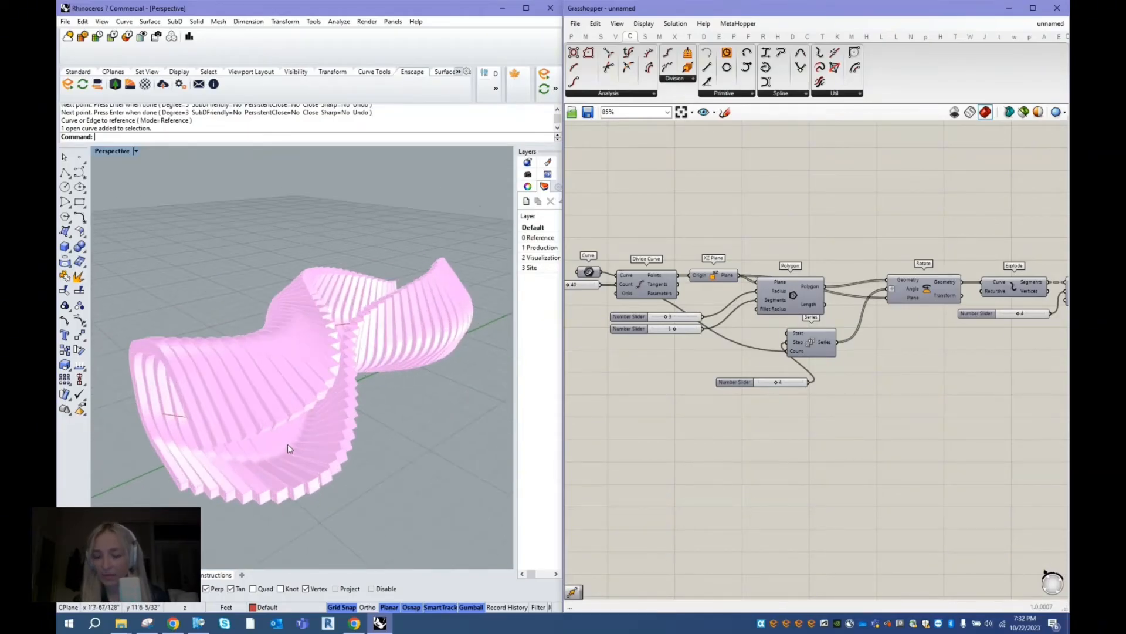
{"action": "right_click_drag", "start_coordinate": [310, 495], "coordinate": [373, 405]}
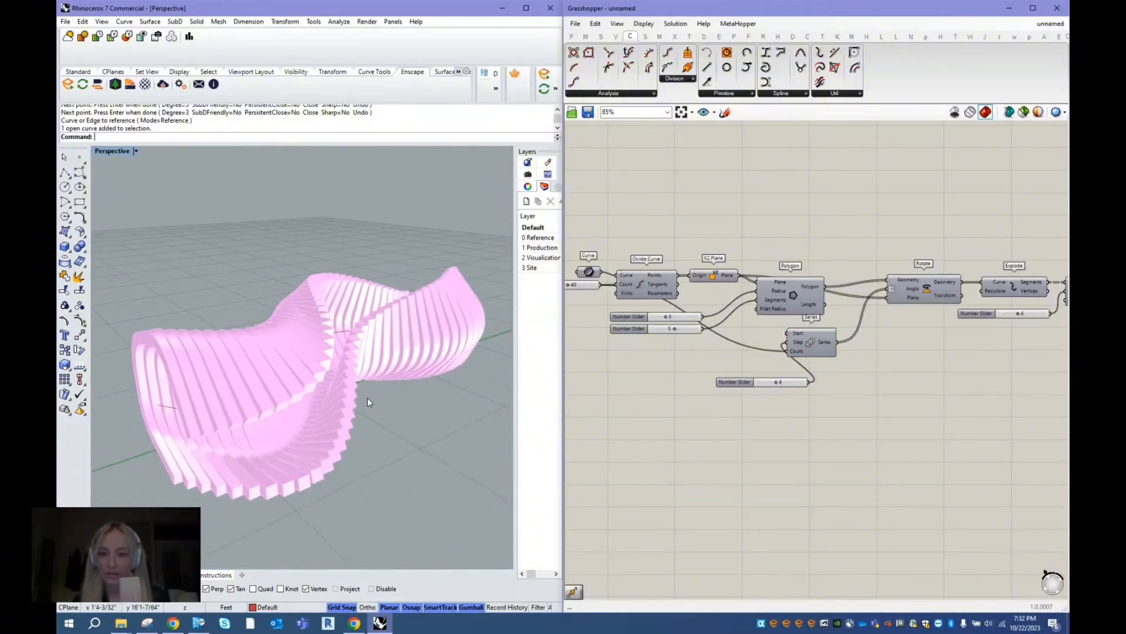
{"action": "right_click_drag", "start_coordinate": [347, 399], "coordinate": [411, 352]}
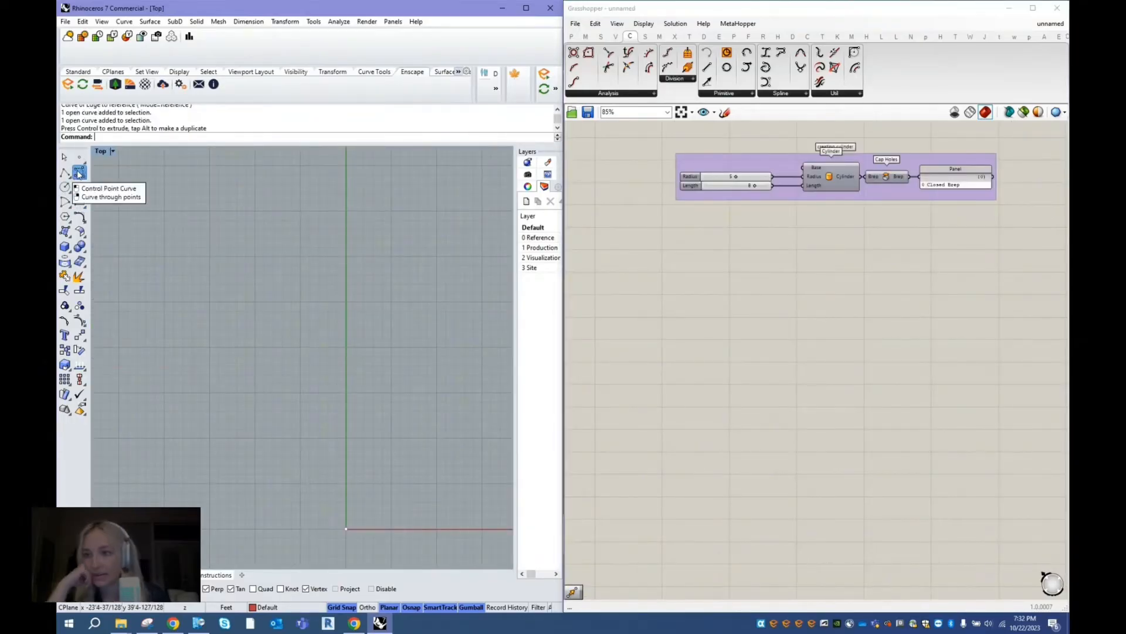
{"action": "left_click", "coordinate": [79, 171]}
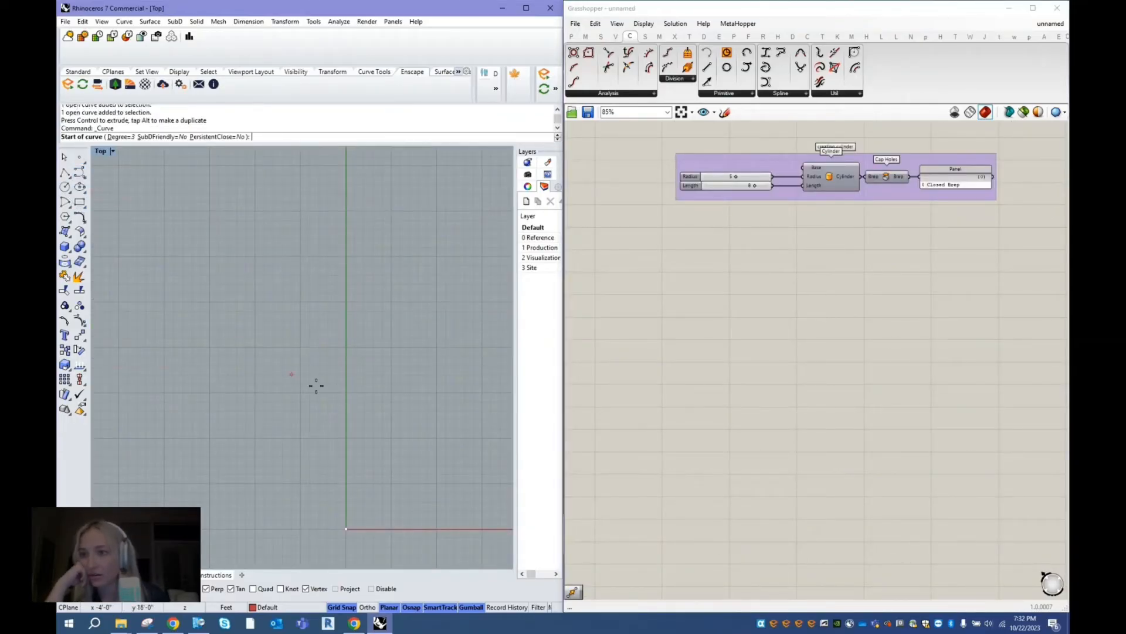
{"action": "left_click", "coordinate": [336, 456]}
{"action": "left_click", "coordinate": [363, 429]}
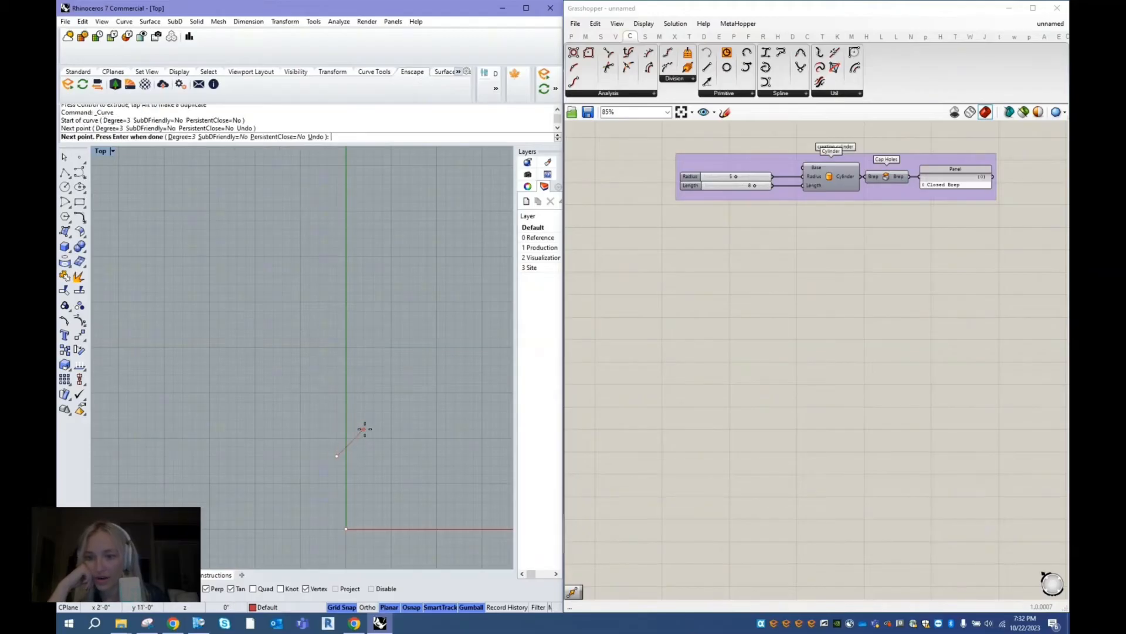
{"action": "left_click", "coordinate": [346, 383]}
{"action": "left_click", "coordinate": [337, 392]}
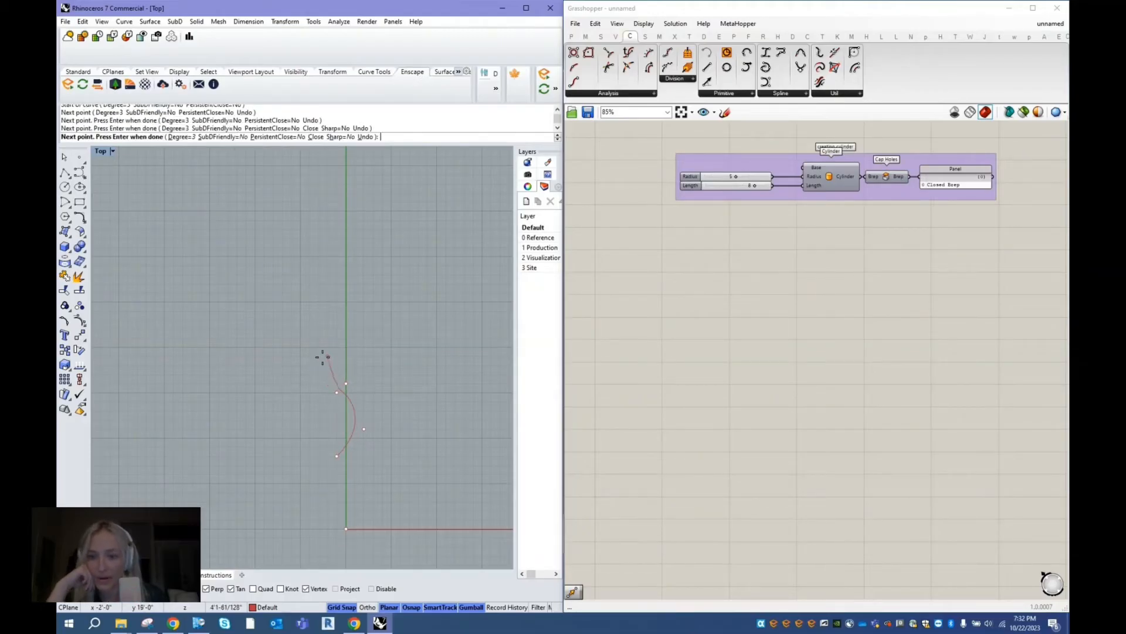
{"action": "left_click", "coordinate": [319, 356]}
{"action": "left_click", "coordinate": [346, 328]}
{"action": "left_click", "coordinate": [336, 311]}
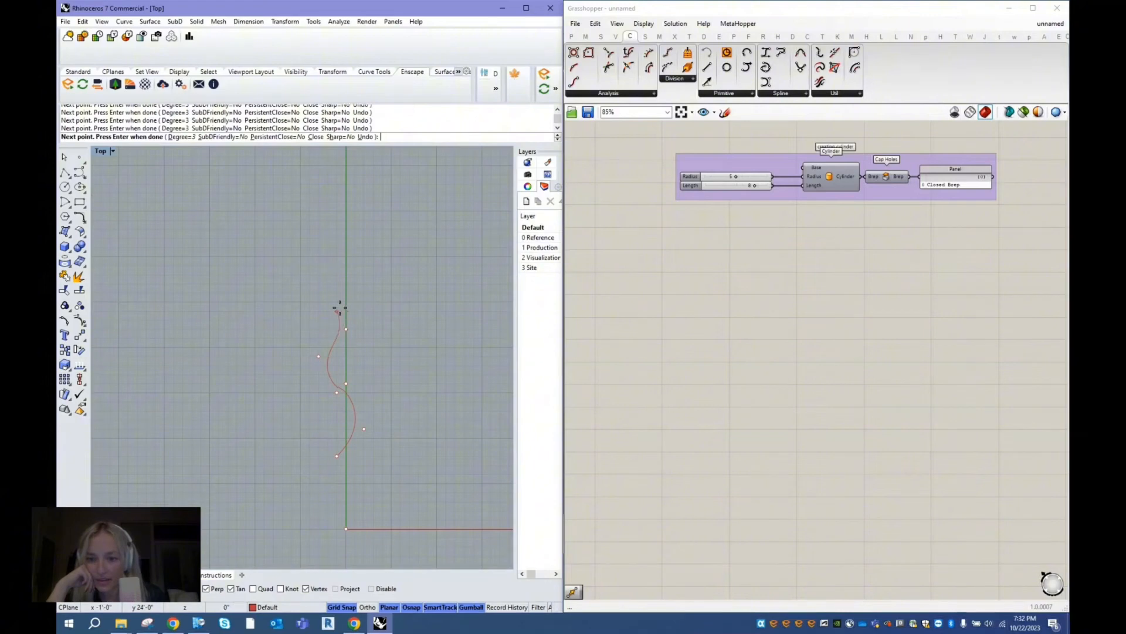
{"action": "key", "text": "Escape"}
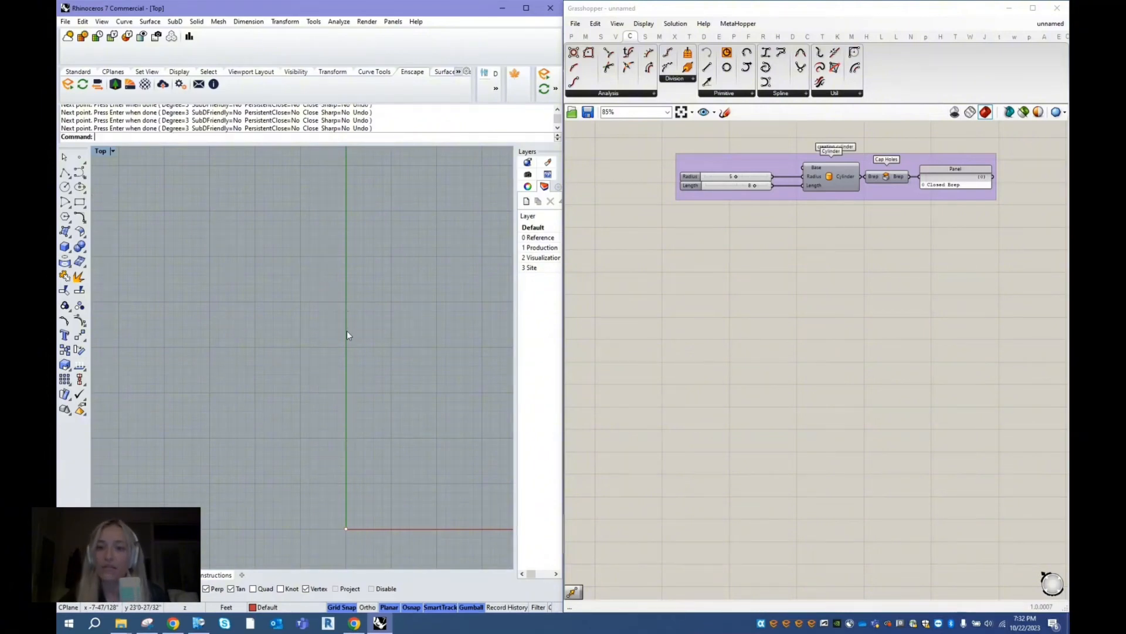
- Draw a wavy open control point curve with ten points weaving along the Y axis in the Top viewport, and select it
{"action": "left_click", "coordinate": [78, 177]}
{"action": "left_click", "coordinate": [328, 464]}
{"action": "left_click", "coordinate": [336, 447]}
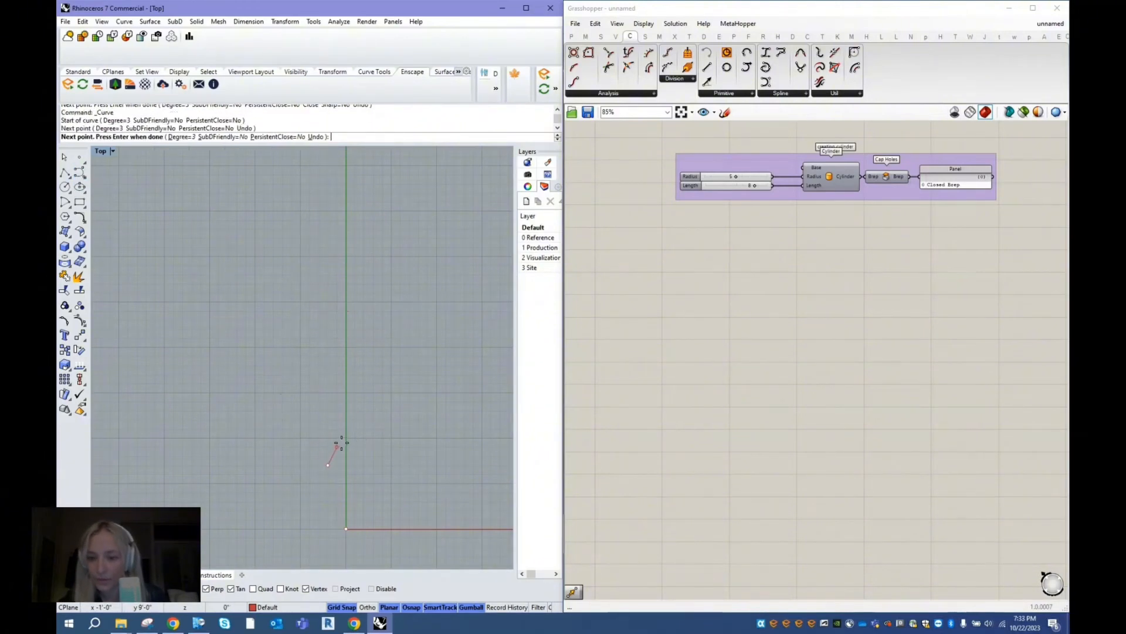
{"action": "left_click", "coordinate": [365, 437]}
{"action": "left_click", "coordinate": [364, 411]}
{"action": "left_click", "coordinate": [346, 392]}
{"action": "left_click", "coordinate": [337, 365]}
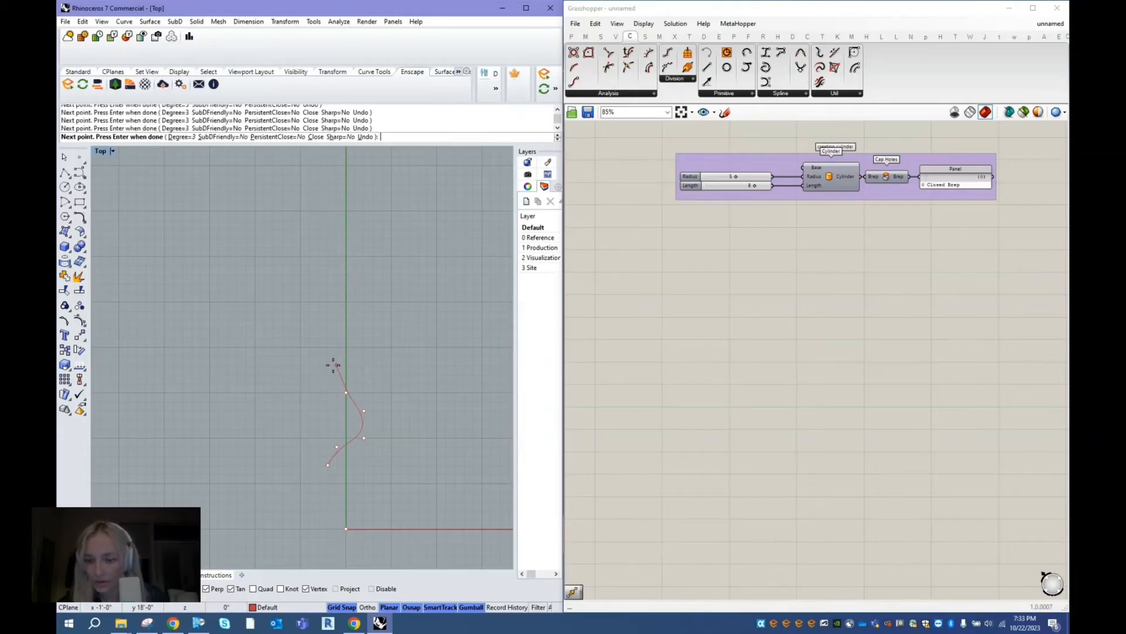
{"action": "left_click", "coordinate": [346, 347]}
{"action": "left_click", "coordinate": [364, 347]}
{"action": "left_click", "coordinate": [355, 329]}
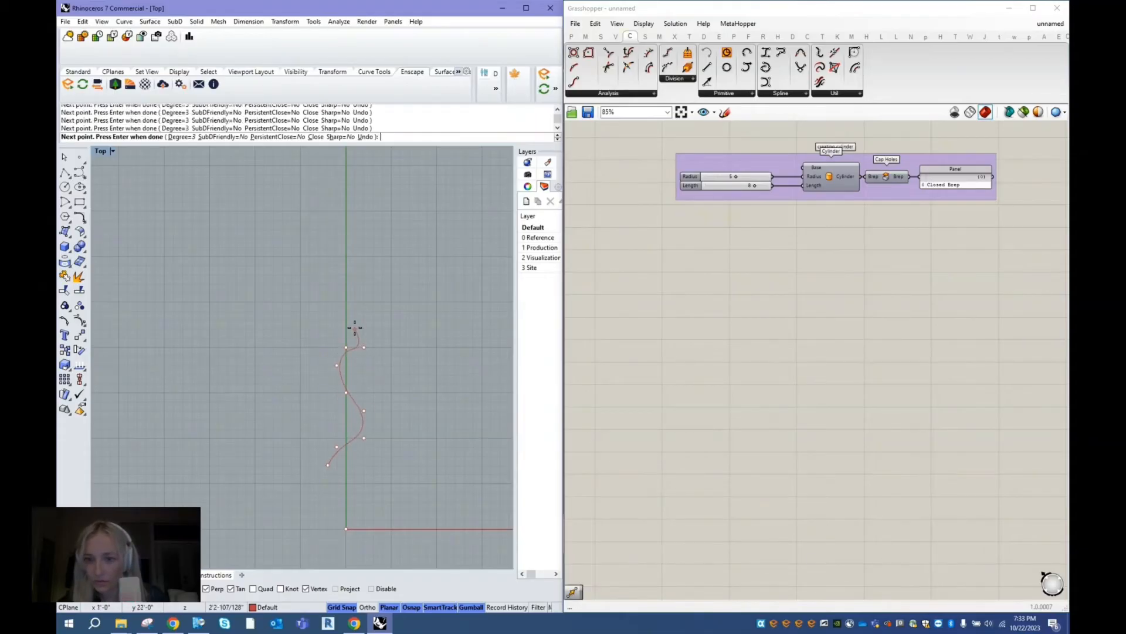
{"action": "left_click", "coordinate": [338, 302]}
{"action": "key", "text": "Return"}
{"action": "left_click", "coordinate": [358, 351]}
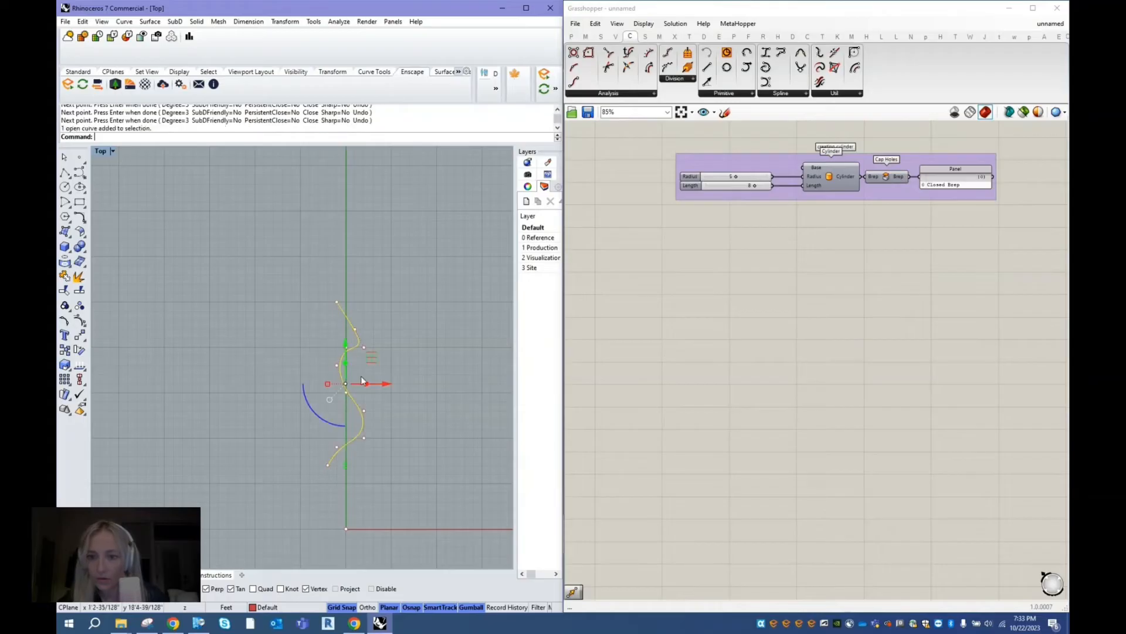
- Add a Curve parameter to the Grasshopper canvas, placing it in the empty area below the cylinder group
{"action": "left_click", "coordinate": [698, 269]}
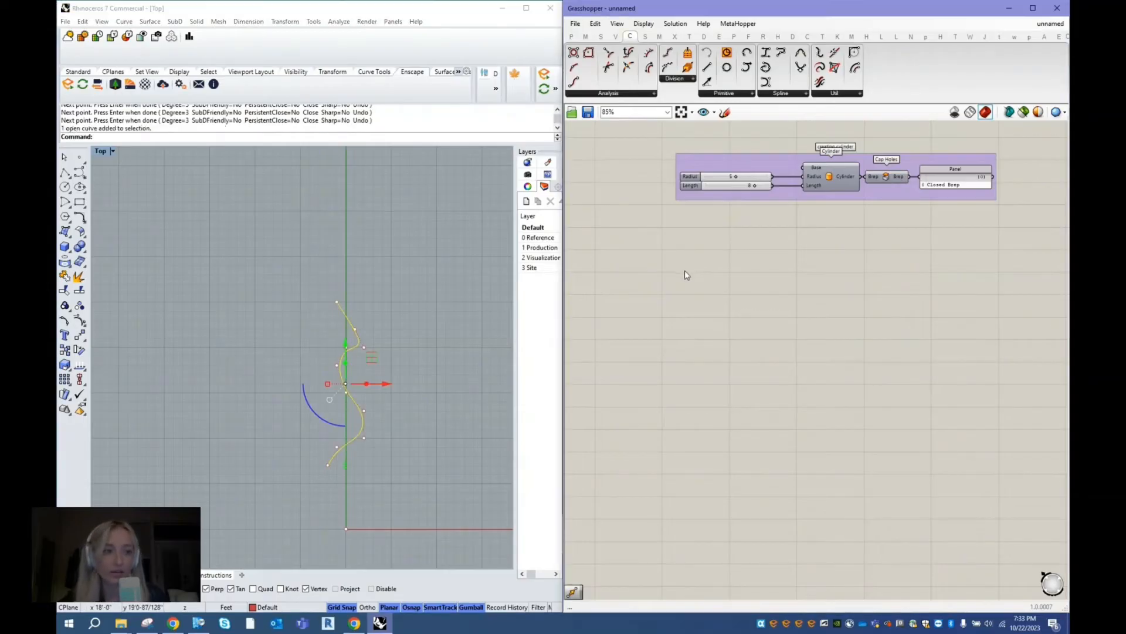
{"action": "double_click", "coordinate": [645, 280]}
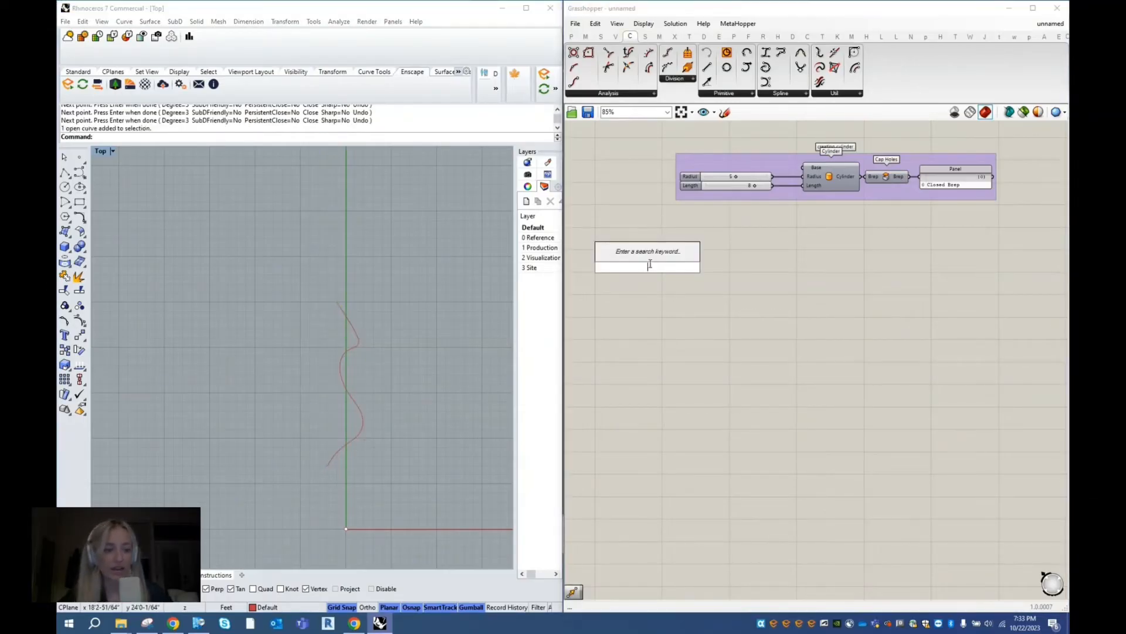
{"action": "type", "text": "curve"}
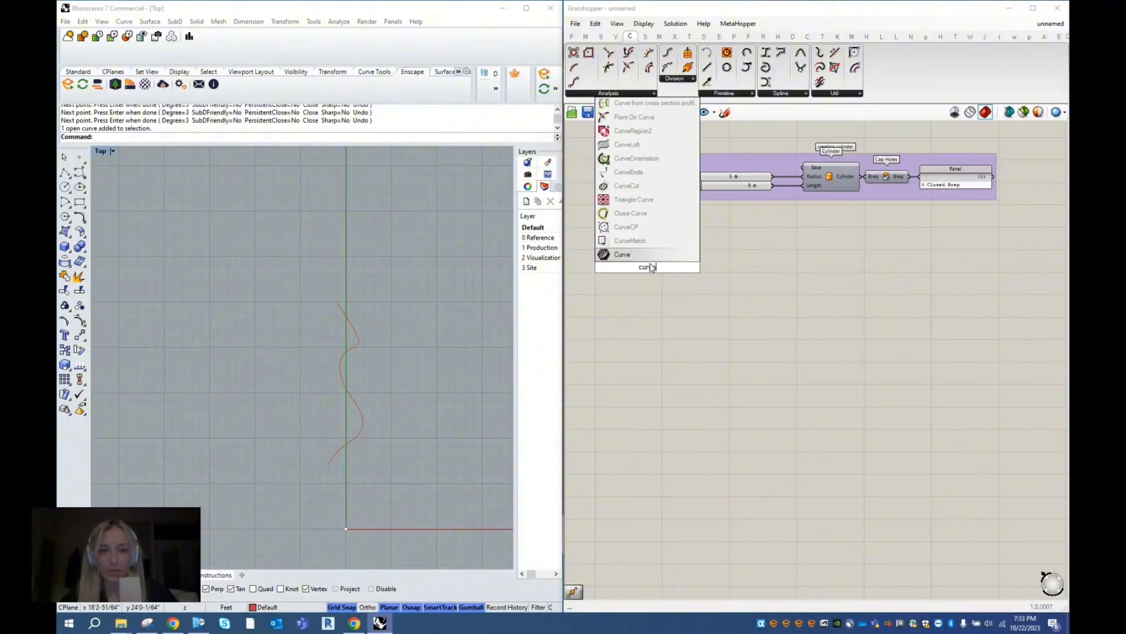
{"action": "key", "text": "Return"}
{"action": "scroll", "coordinate": [651, 268], "scroll_direction": "up", "scroll_amount": 4}
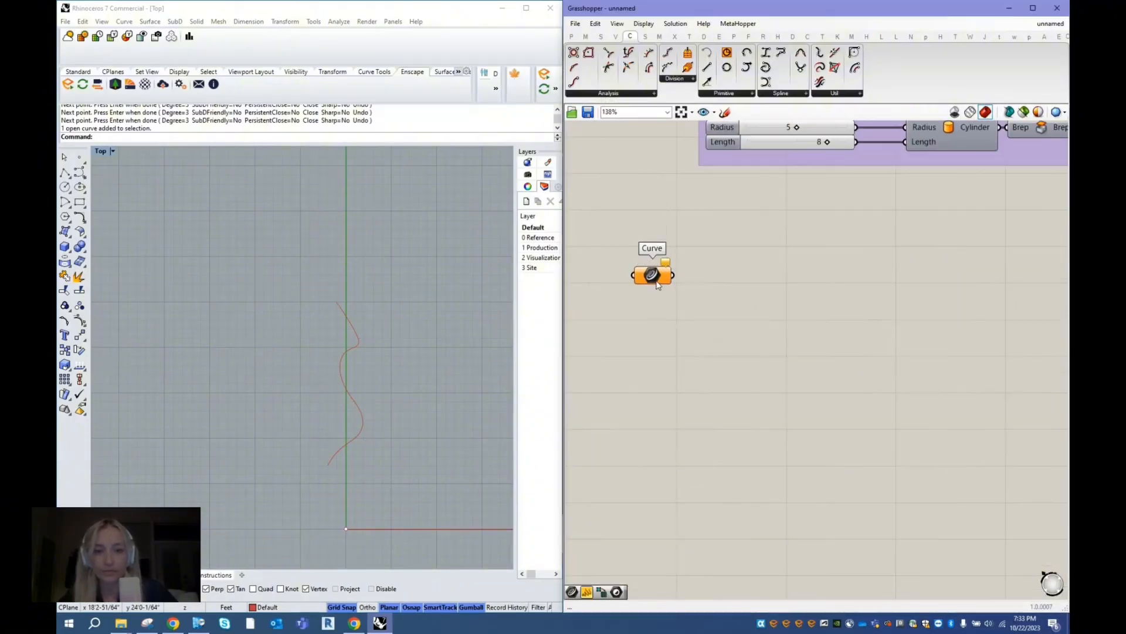
{"action": "left_click_drag", "start_coordinate": [719, 337], "coordinate": [759, 320]}
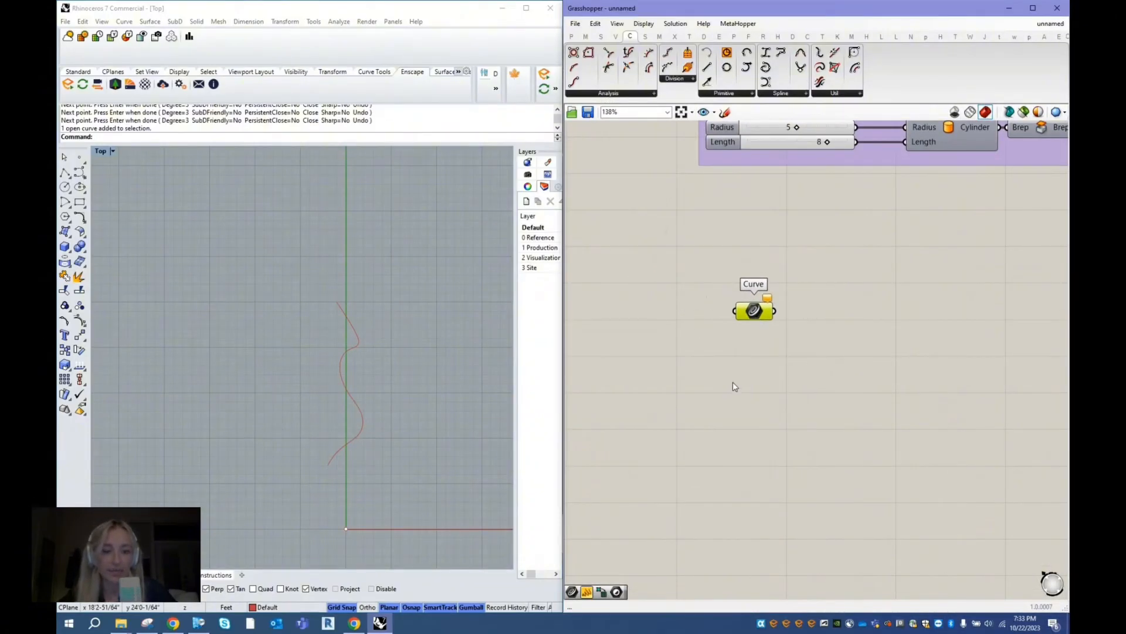
- Reference the wavy Rhino curve in the Curve parameter as its single curve
{"action": "right_click", "coordinate": [748, 309]}
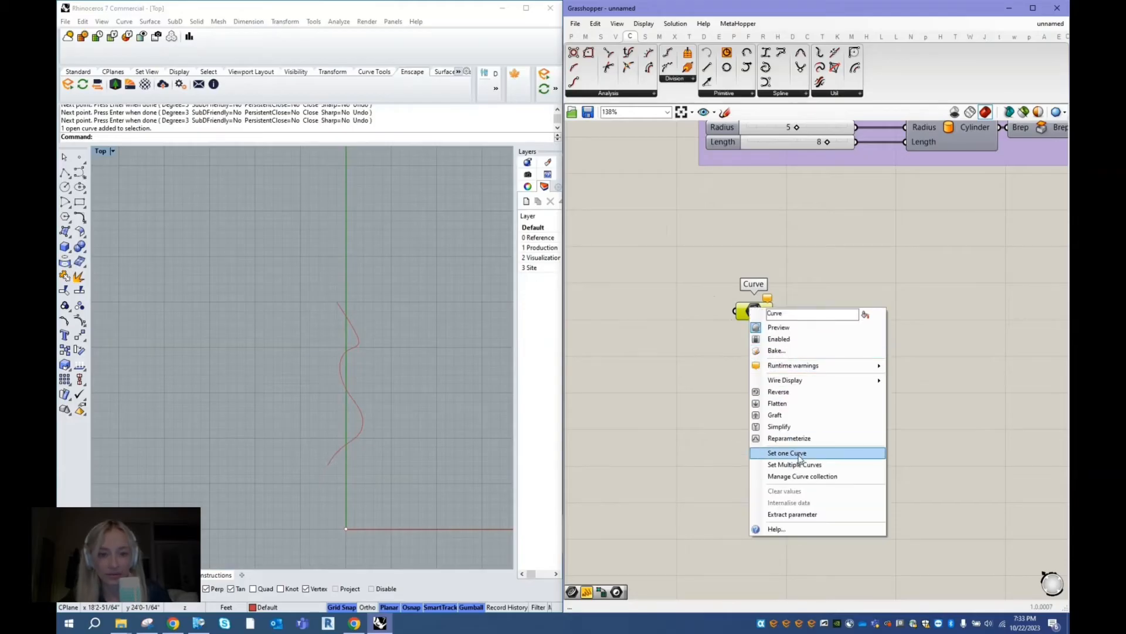
{"action": "left_click", "coordinate": [799, 454]}
{"action": "left_click", "coordinate": [362, 411]}
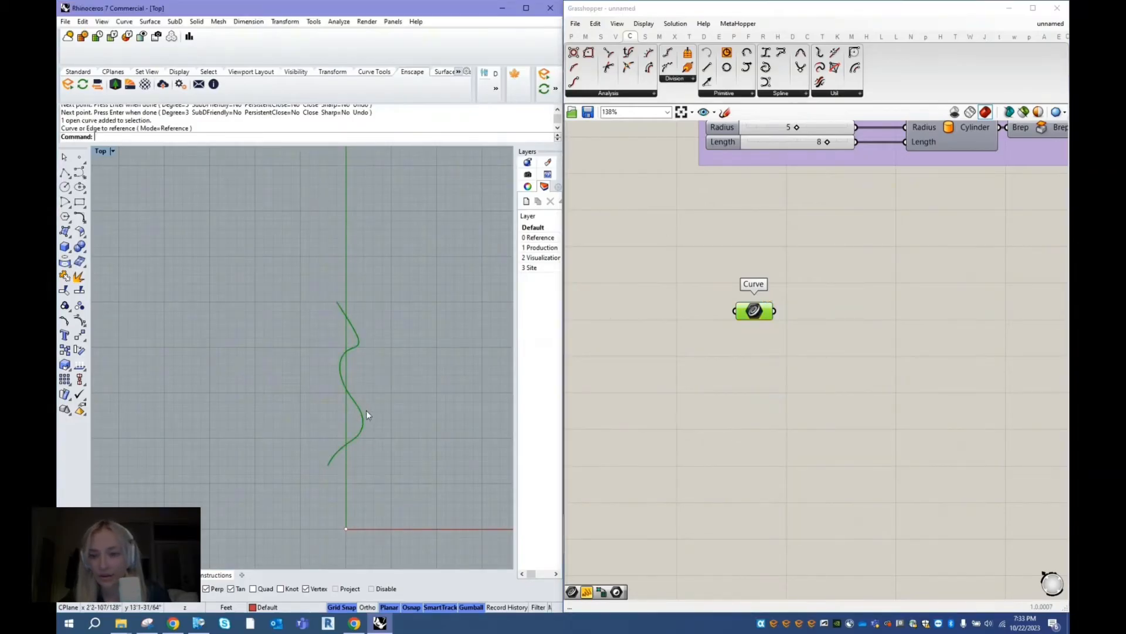
- Switch to the Perspective viewport and hide the original Rhino curve
{"action": "left_click", "coordinate": [112, 575]}
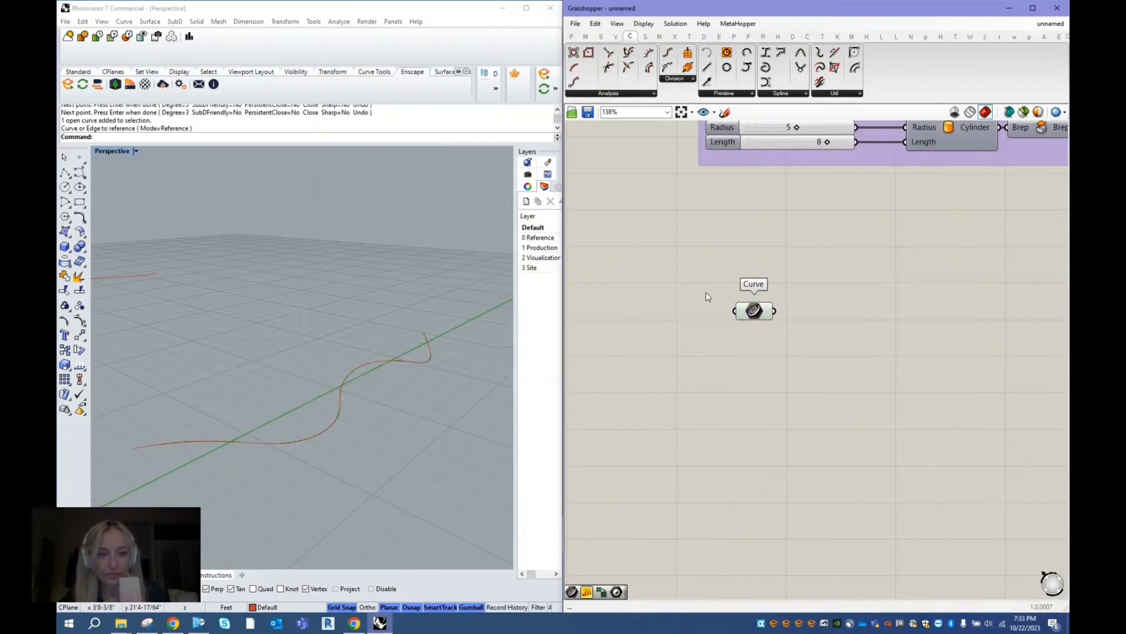
{"action": "left_click", "coordinate": [755, 307]}
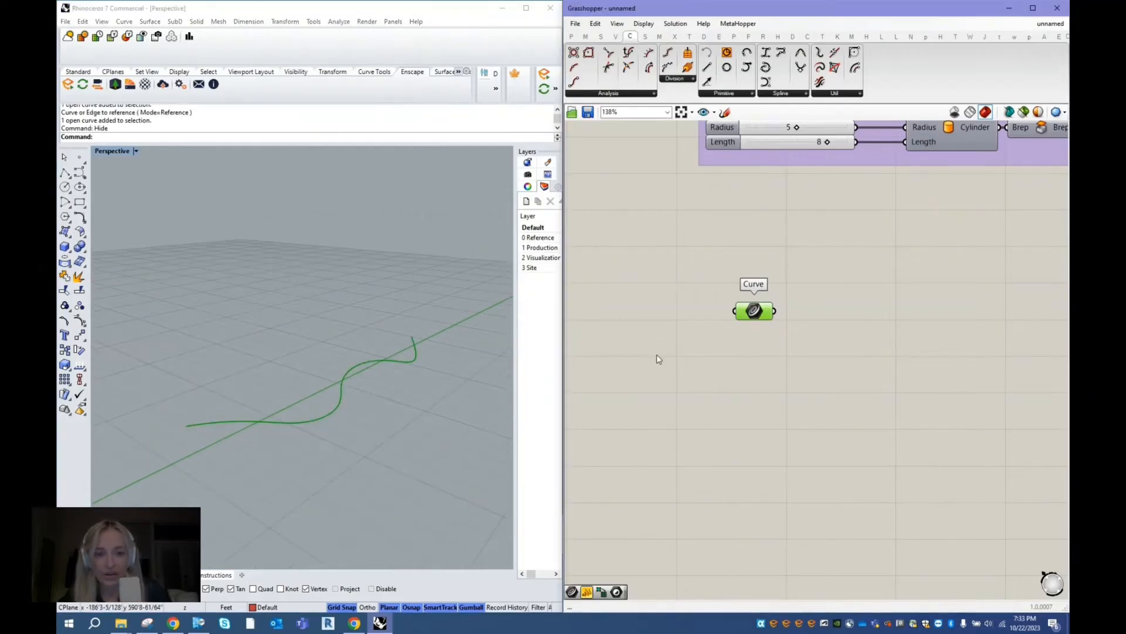
- Zoom the Perspective viewport to the Curve parameter's preview geometry, and shift the parameter slightly left on the canvas
{"action": "scroll", "coordinate": [308, 374], "scroll_direction": "down", "scroll_amount": 10}
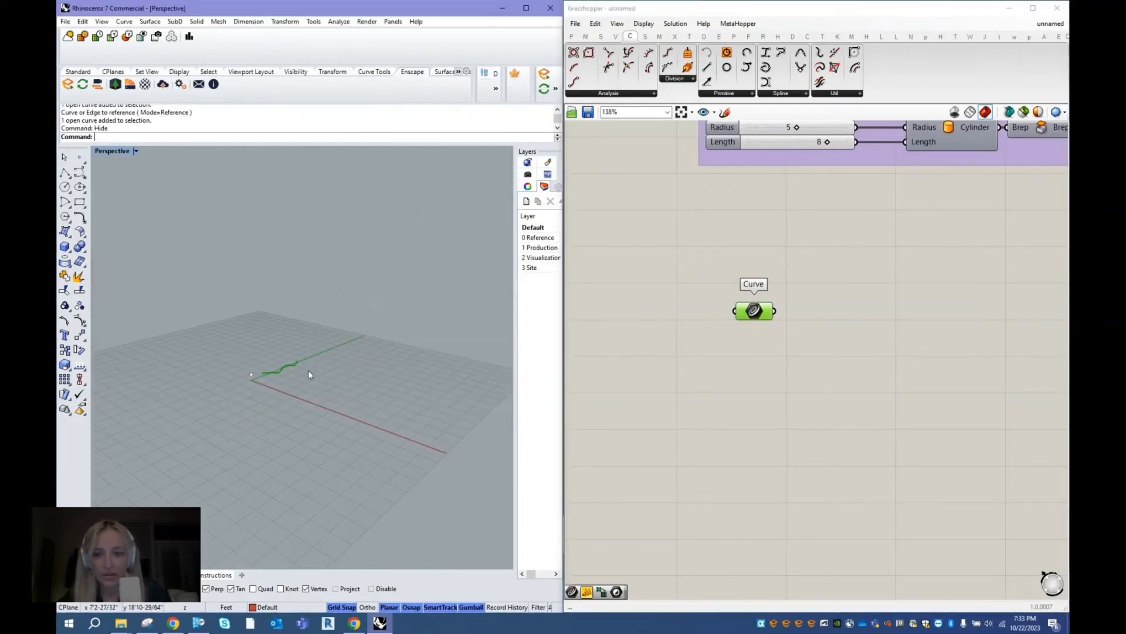
{"action": "left_click", "coordinate": [755, 312]}
{"action": "middle_click", "coordinate": [785, 270]}
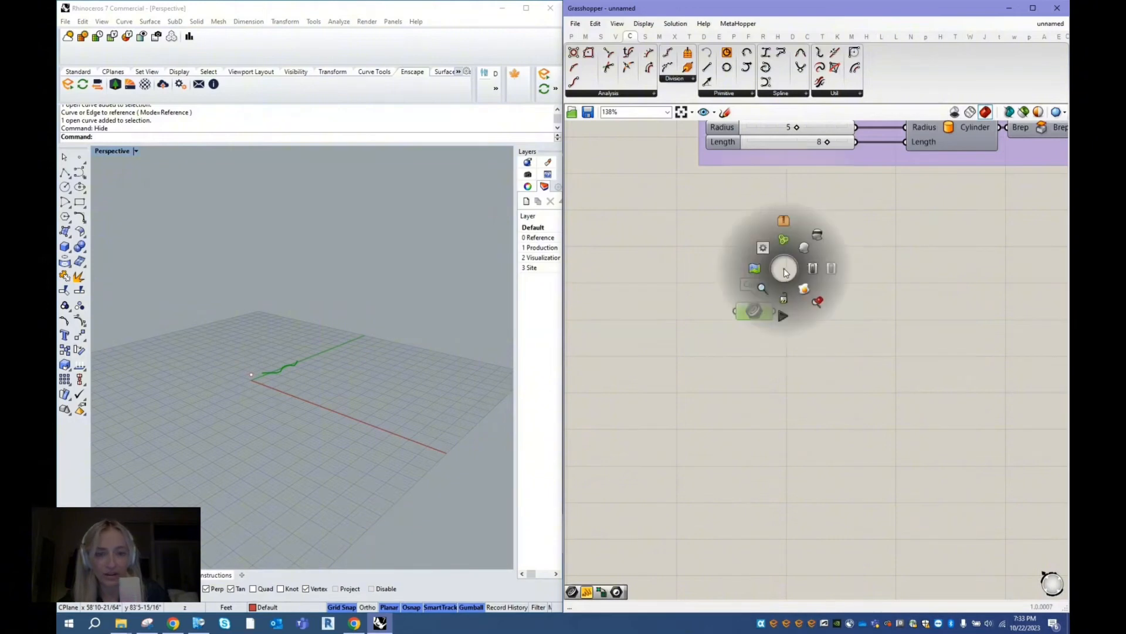
{"action": "left_click", "coordinate": [818, 303]}
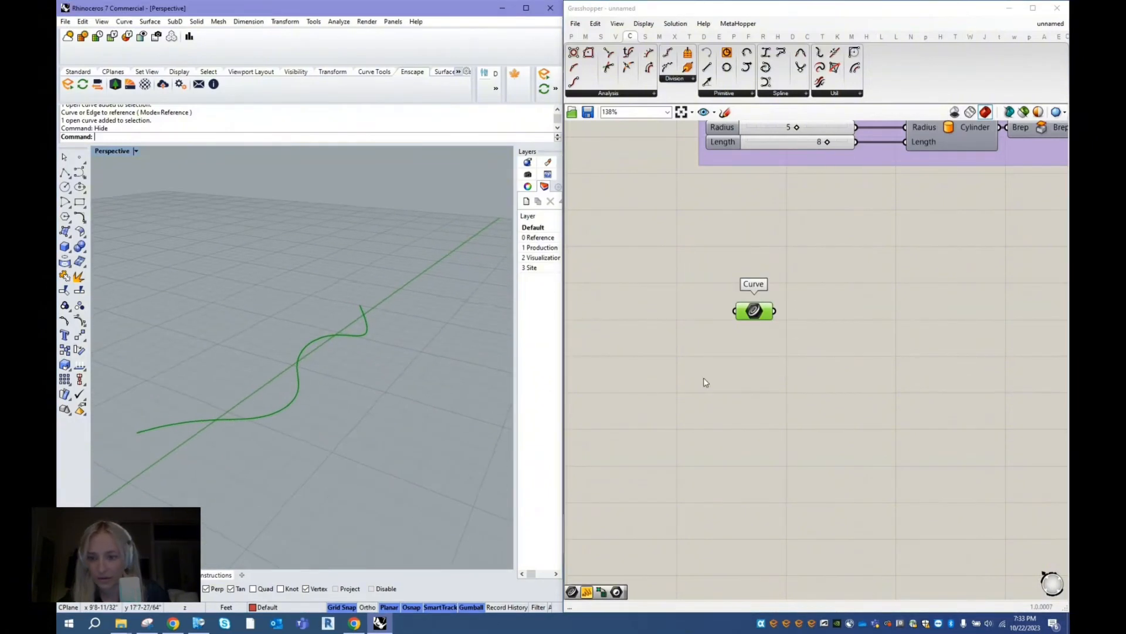
{"action": "left_click", "coordinate": [702, 381]}
{"action": "left_click_drag", "start_coordinate": [756, 314], "coordinate": [702, 313]}
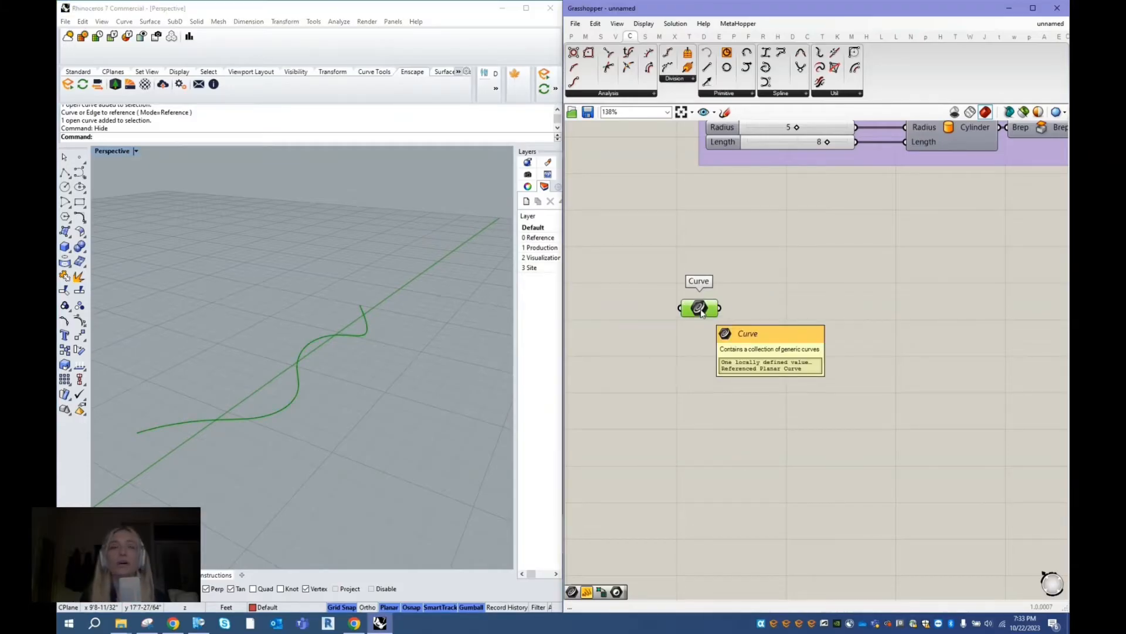
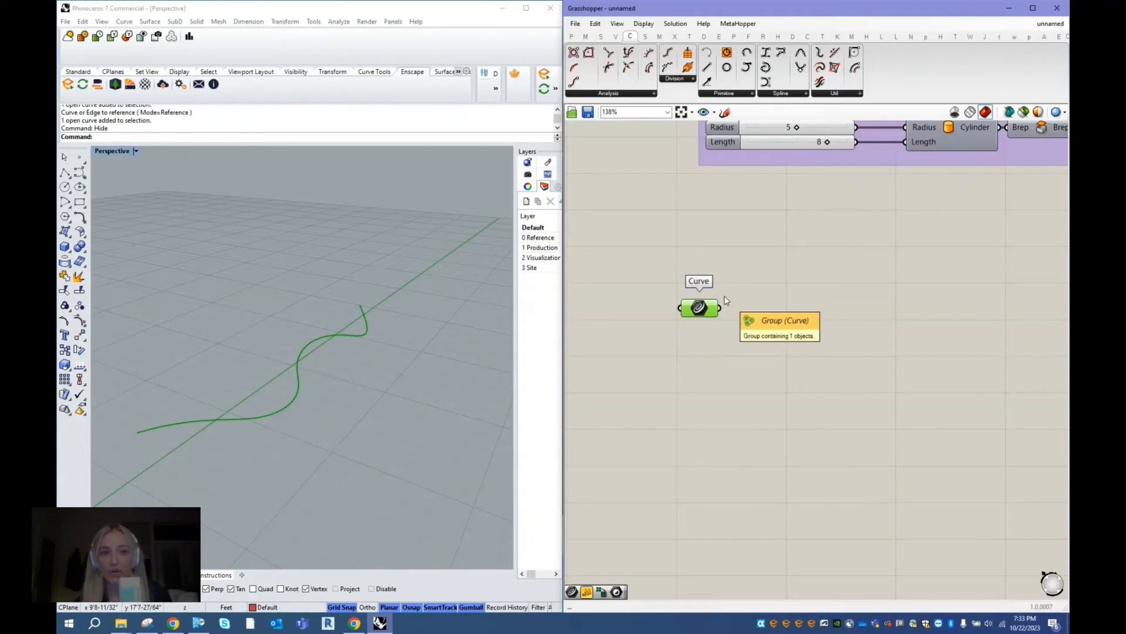
- Add a Divide Curve component beside the Curve parameter and feed the referenced curve into its Curve input
{"action": "right_click_drag", "start_coordinate": [347, 377], "coordinate": [341, 401]}
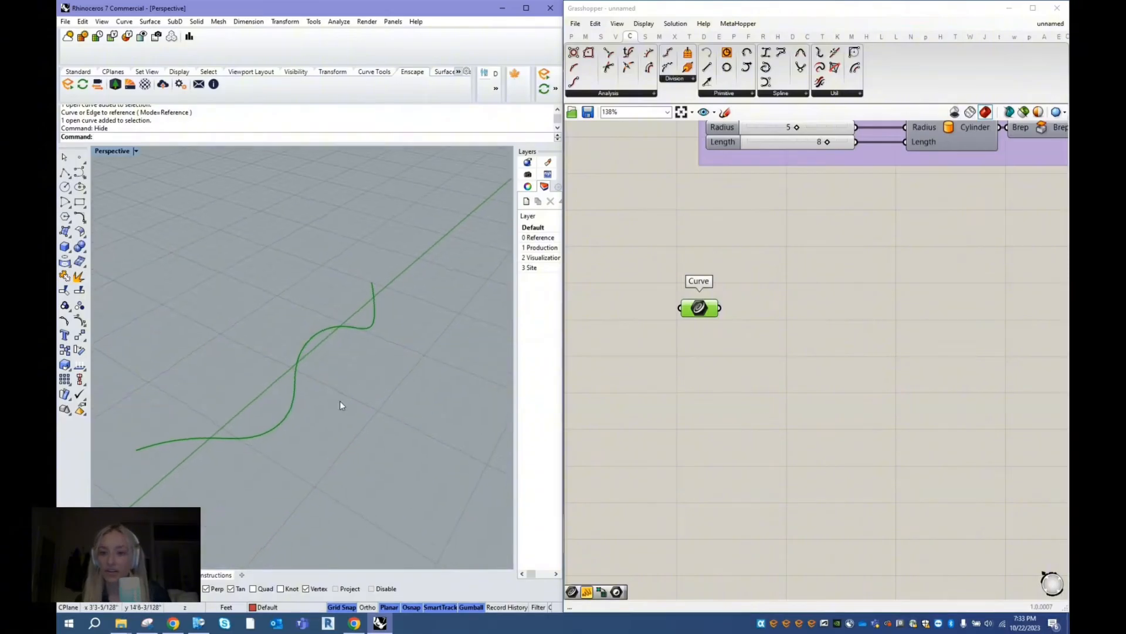
{"action": "left_click", "coordinate": [764, 311]}
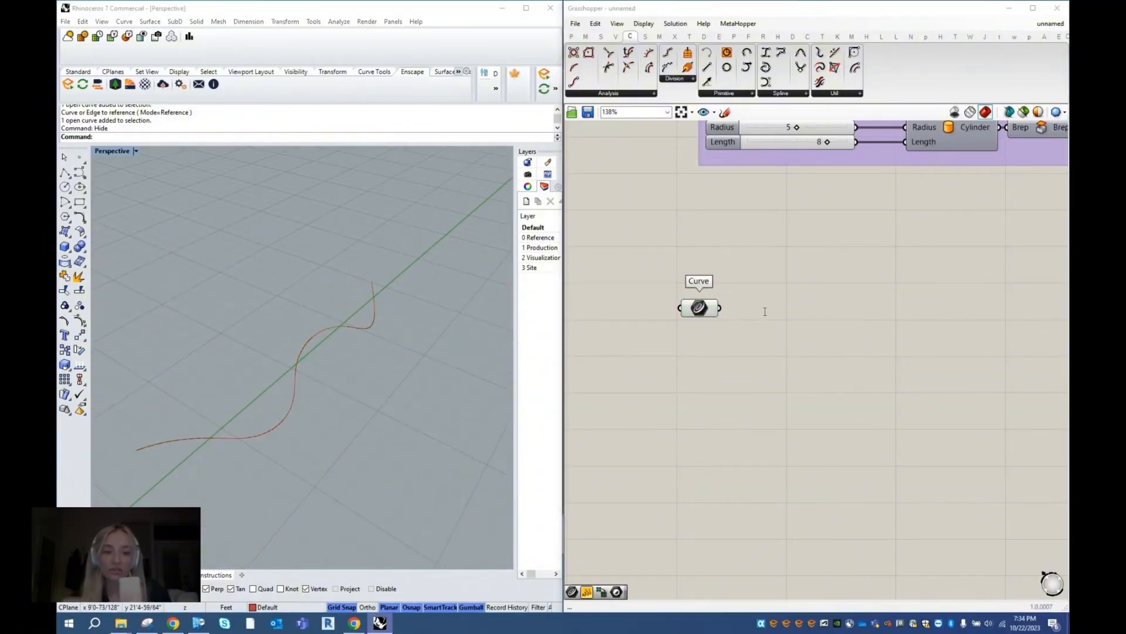
{"action": "double_click", "coordinate": [765, 311]}
{"action": "type", "text": "dive"}
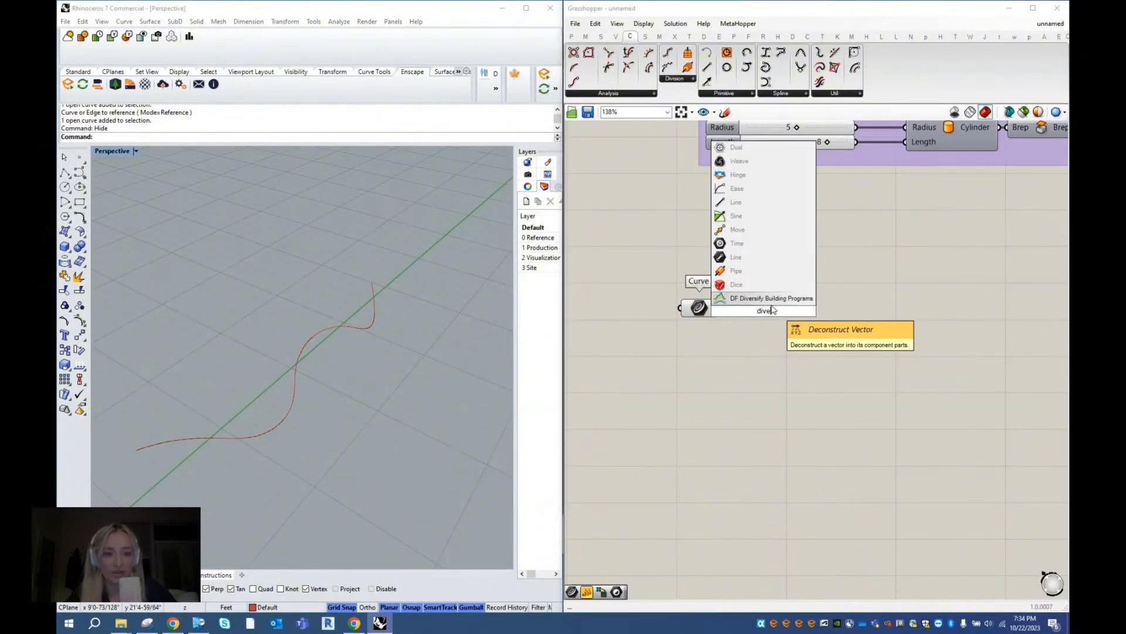
{"action": "key", "text": "BackSpace"}
{"action": "type", "text": "ide curve"}
{"action": "key", "text": "Return"}
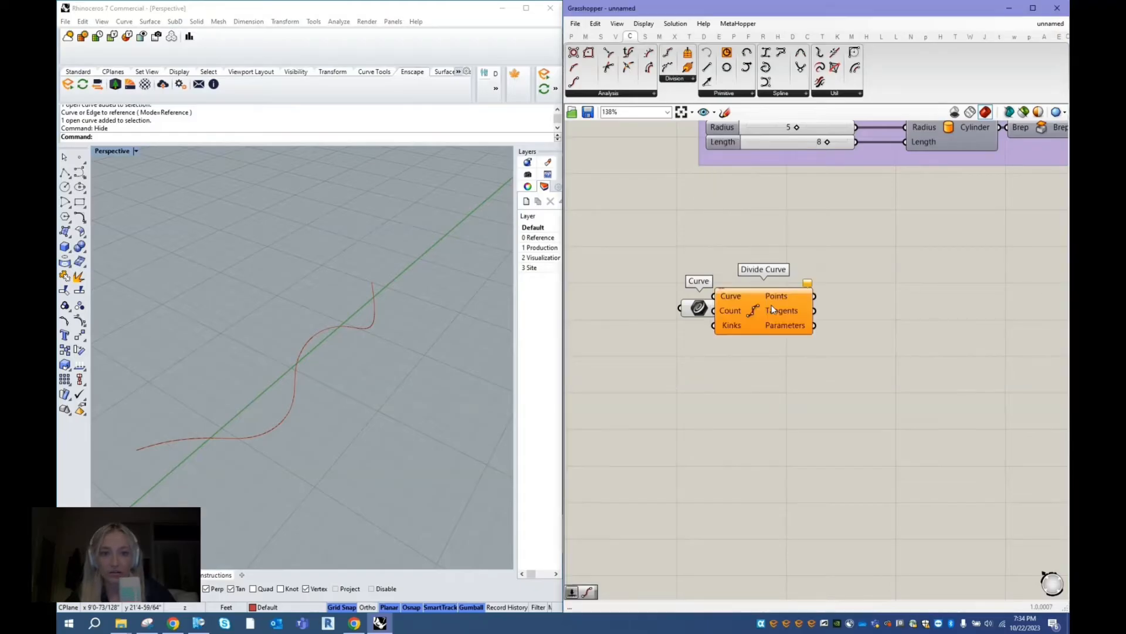
{"action": "left_click_drag", "start_coordinate": [770, 304], "coordinate": [818, 316]}
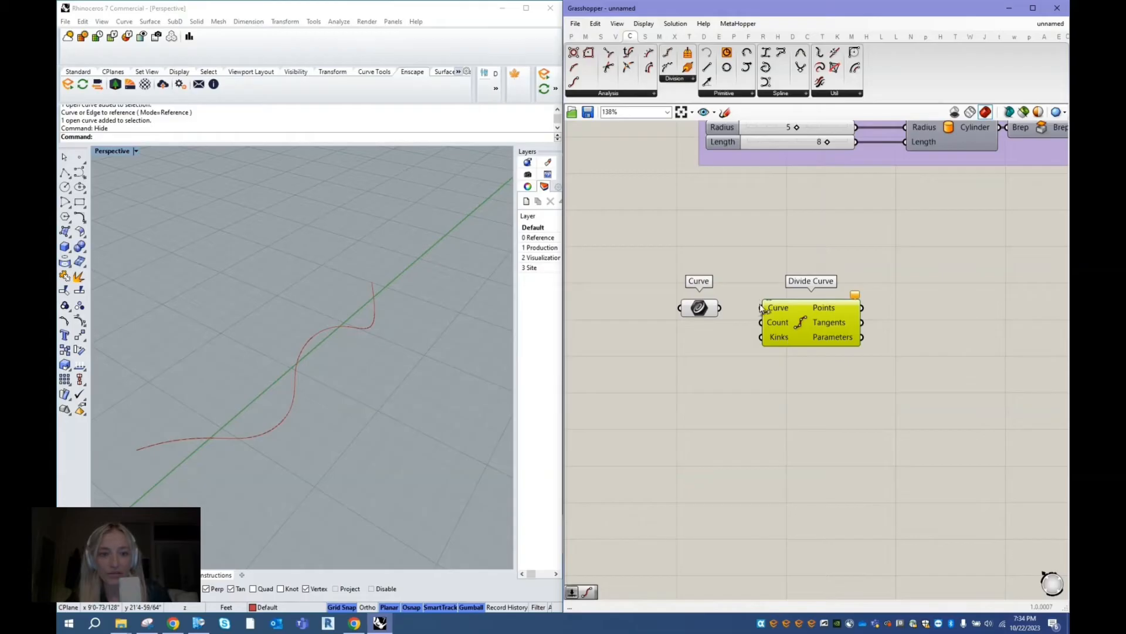
{"action": "left_click_drag", "start_coordinate": [720, 308], "coordinate": [779, 313]}
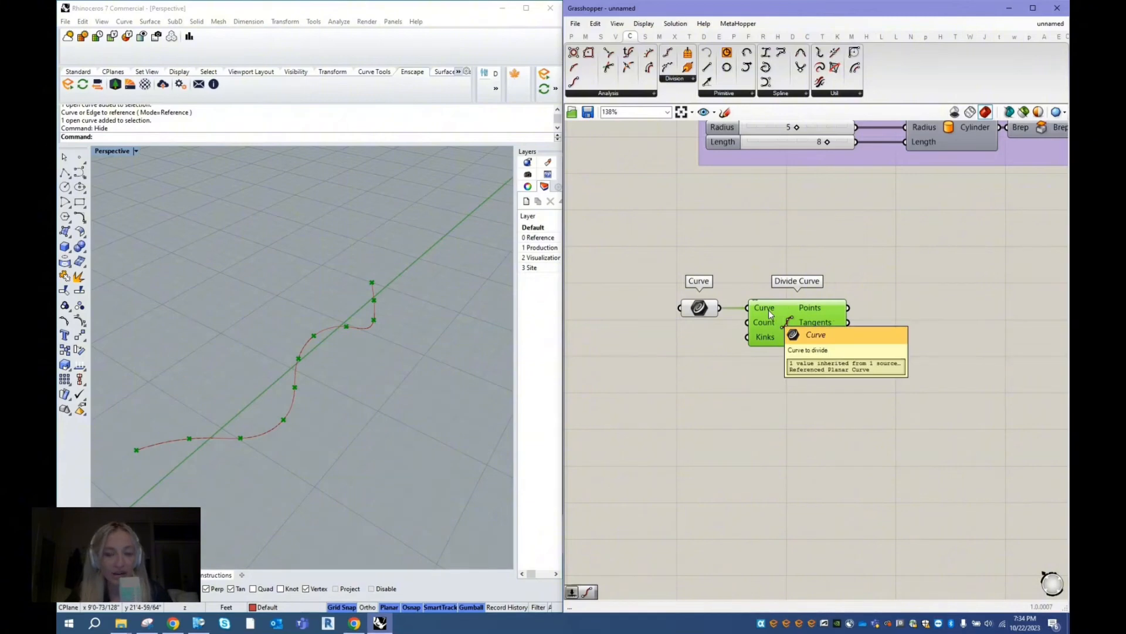
- Create a number slider set to 40, connect it to Divide Curve's Count input, and place it beneath the Curve parameter
{"action": "double_click", "coordinate": [710, 348]}
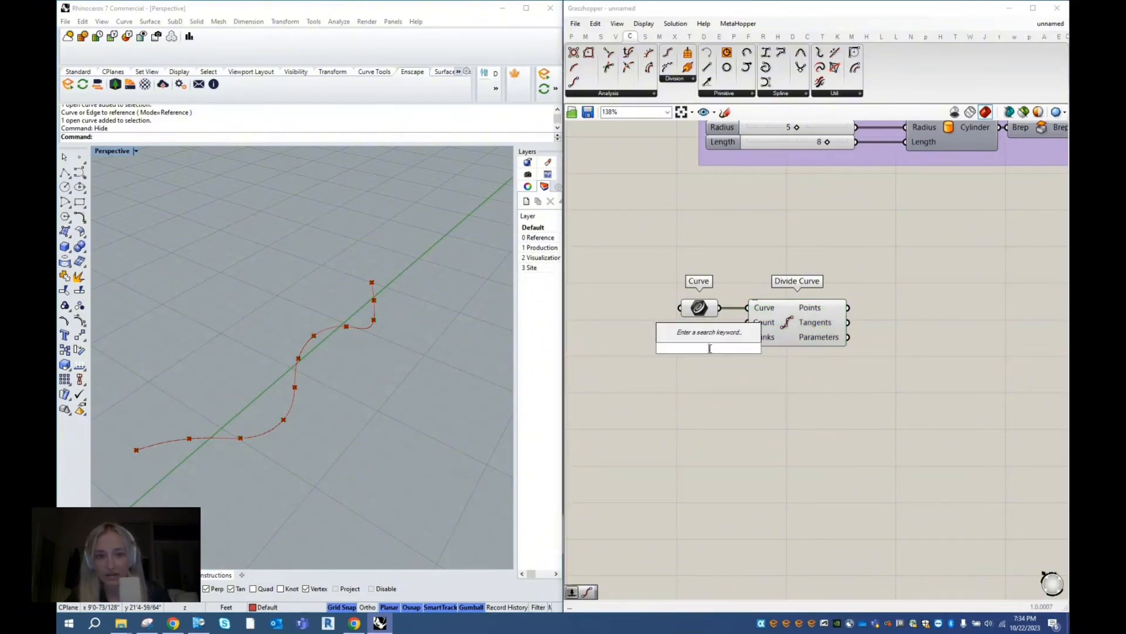
{"action": "type", "text": "40"}
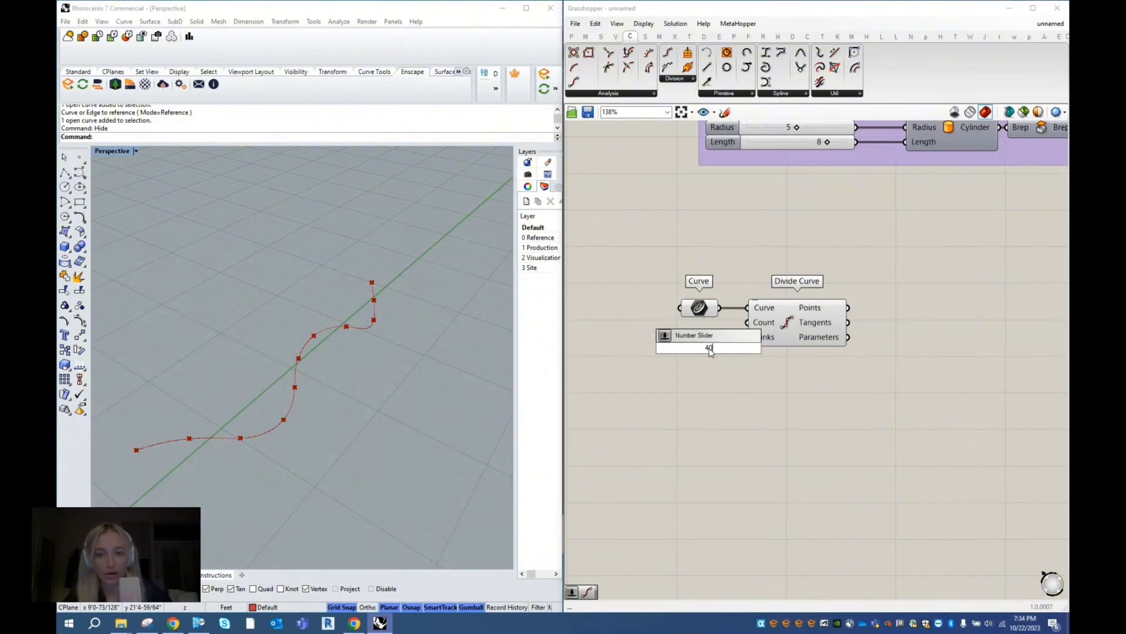
{"action": "key", "text": "Return"}
{"action": "left_click_drag", "start_coordinate": [649, 344], "coordinate": [630, 338]}
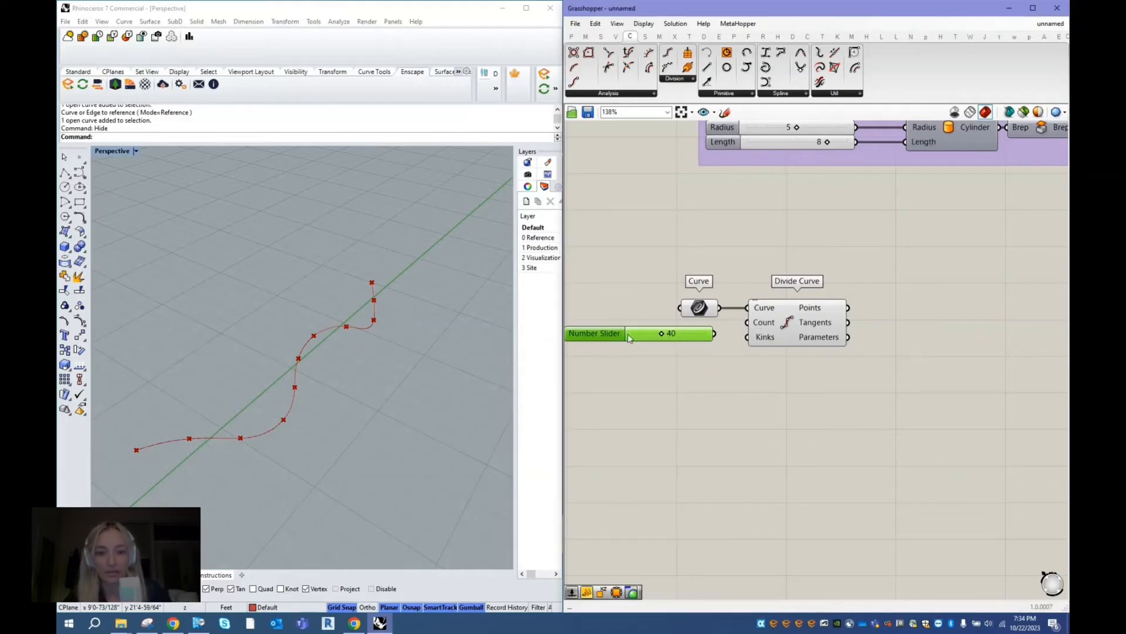
{"action": "left_click_drag", "start_coordinate": [714, 333], "coordinate": [748, 323]}
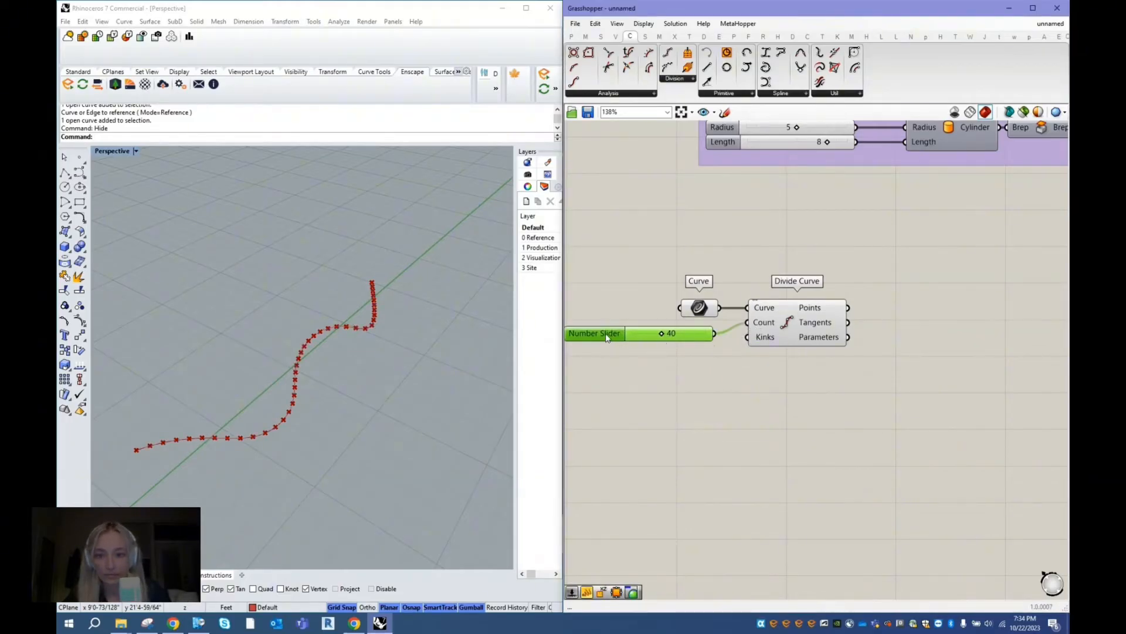
{"action": "left_click_drag", "start_coordinate": [608, 338], "coordinate": [610, 332]}
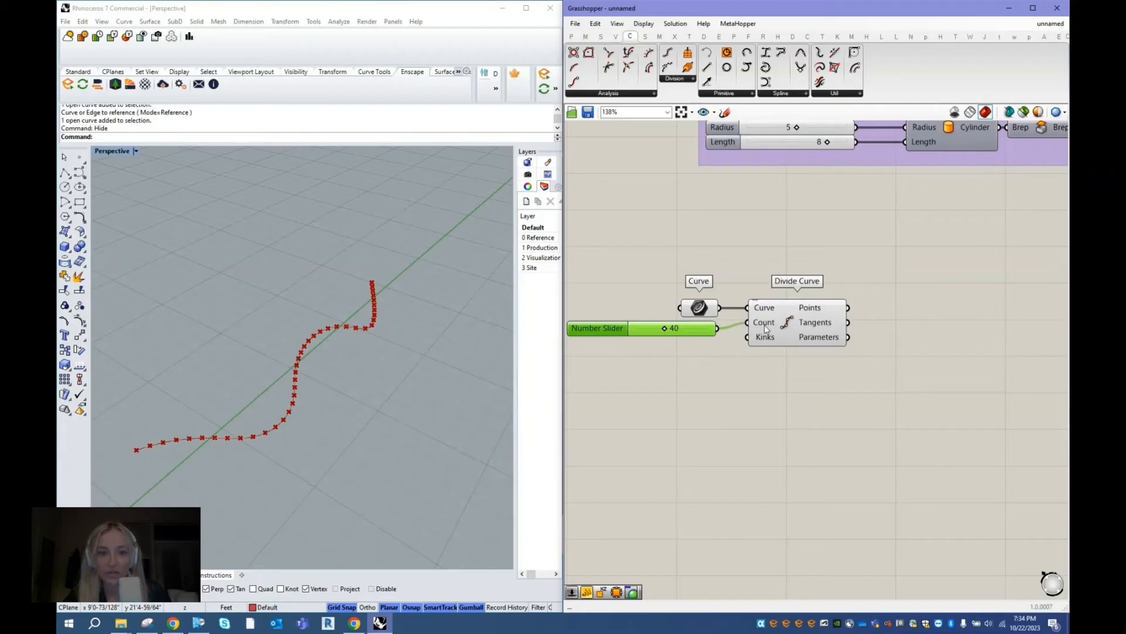
- Add an XZ Plane component after Divide Curve and connect the division Points to its Origin input
{"action": "double_click", "coordinate": [934, 269]}
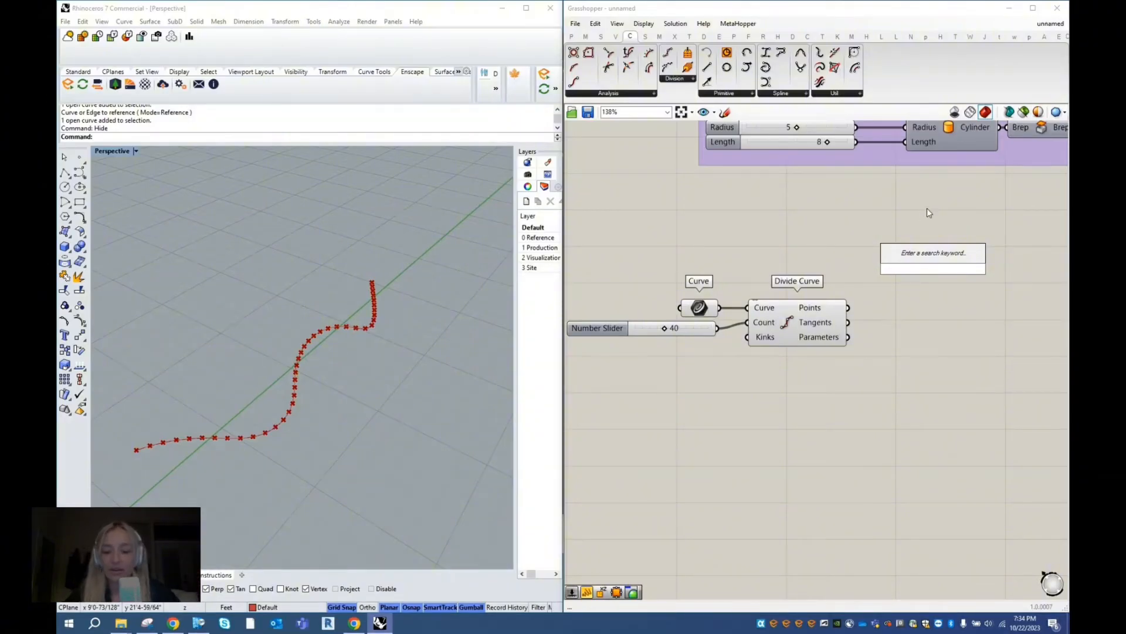
{"action": "type", "text": "xz"}
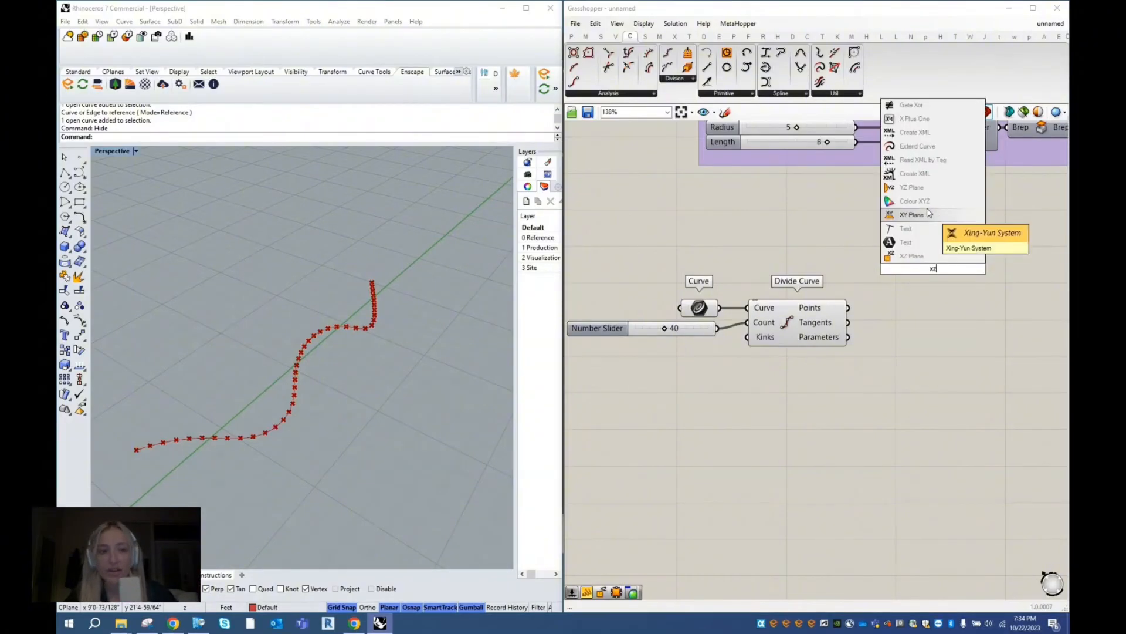
{"action": "left_click", "coordinate": [913, 255]}
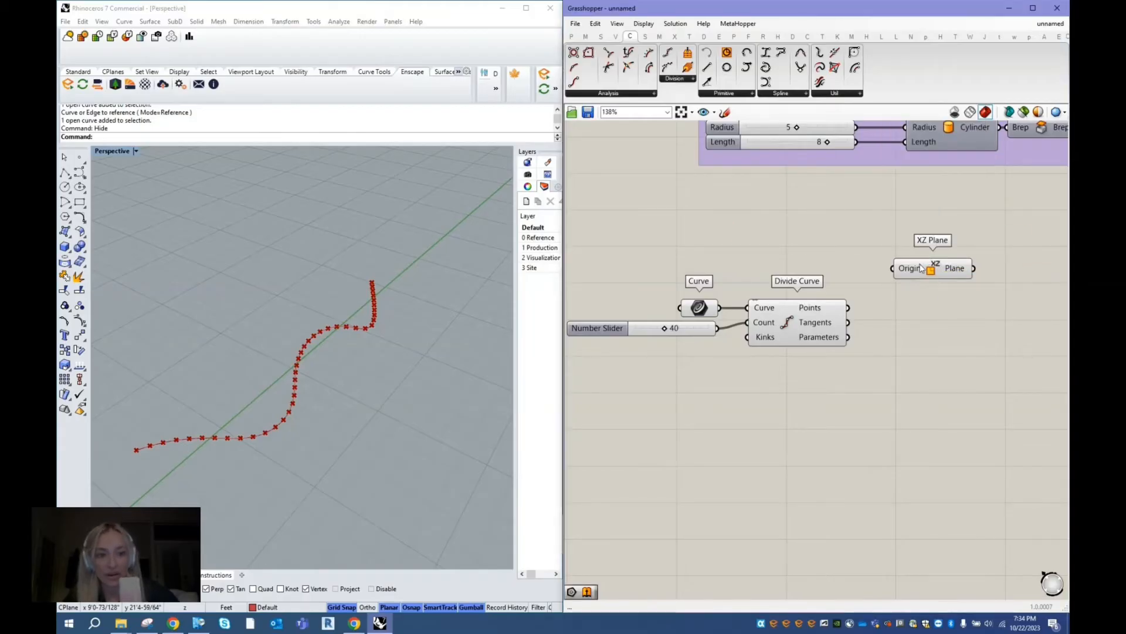
{"action": "left_click_drag", "start_coordinate": [923, 271], "coordinate": [901, 308]}
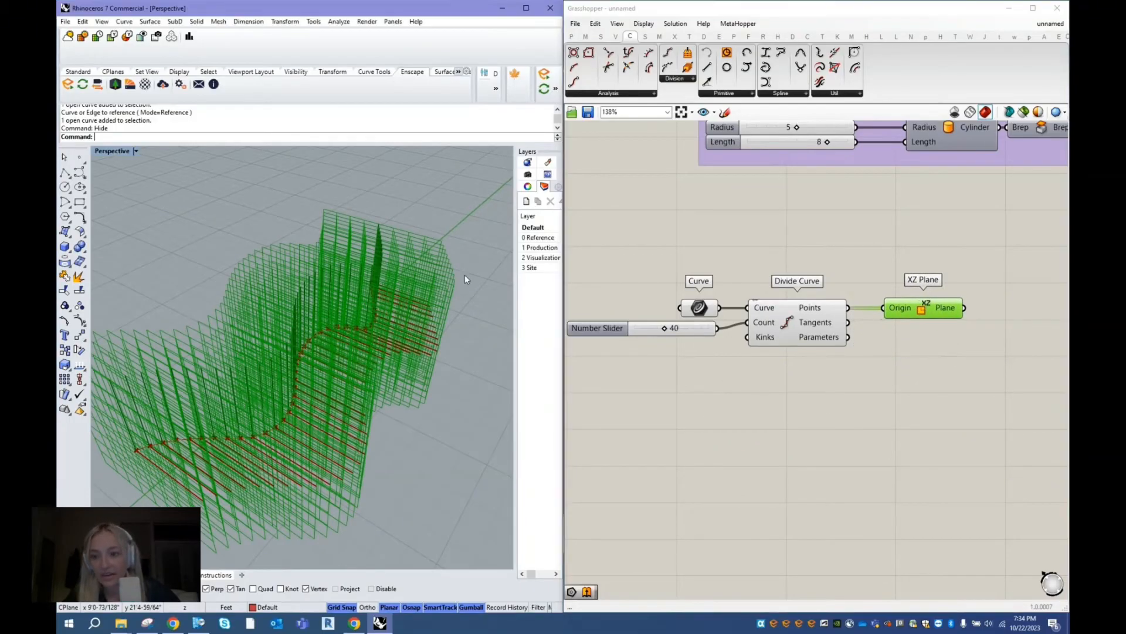
{"action": "right_click_drag", "start_coordinate": [465, 275], "coordinate": [425, 320]}
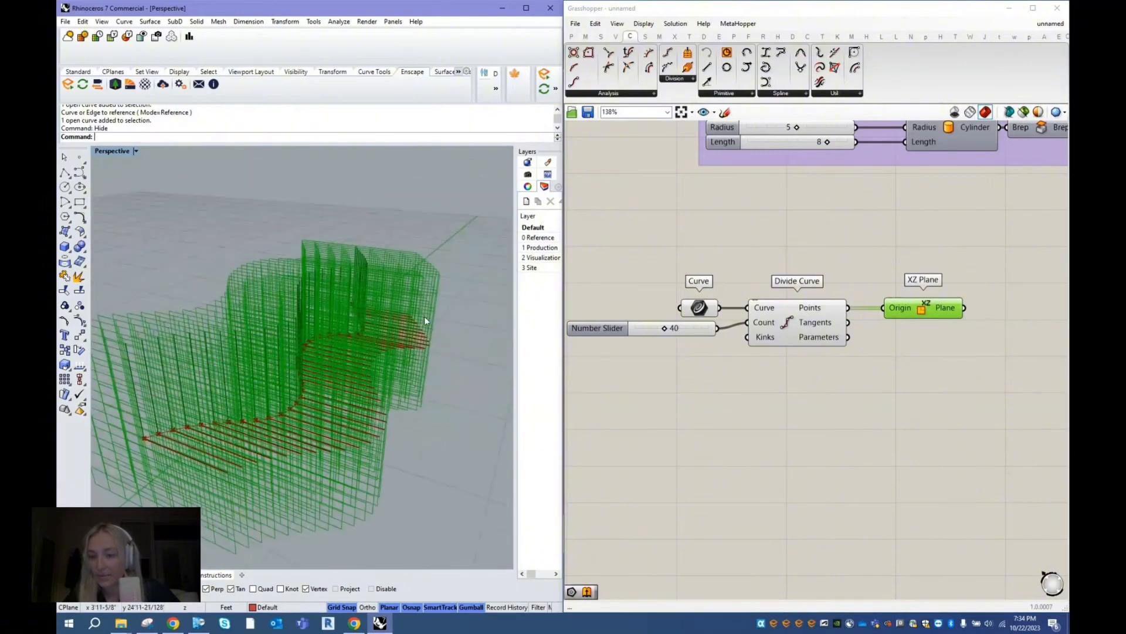
{"action": "left_click_drag", "start_coordinate": [915, 309], "coordinate": [902, 309]}
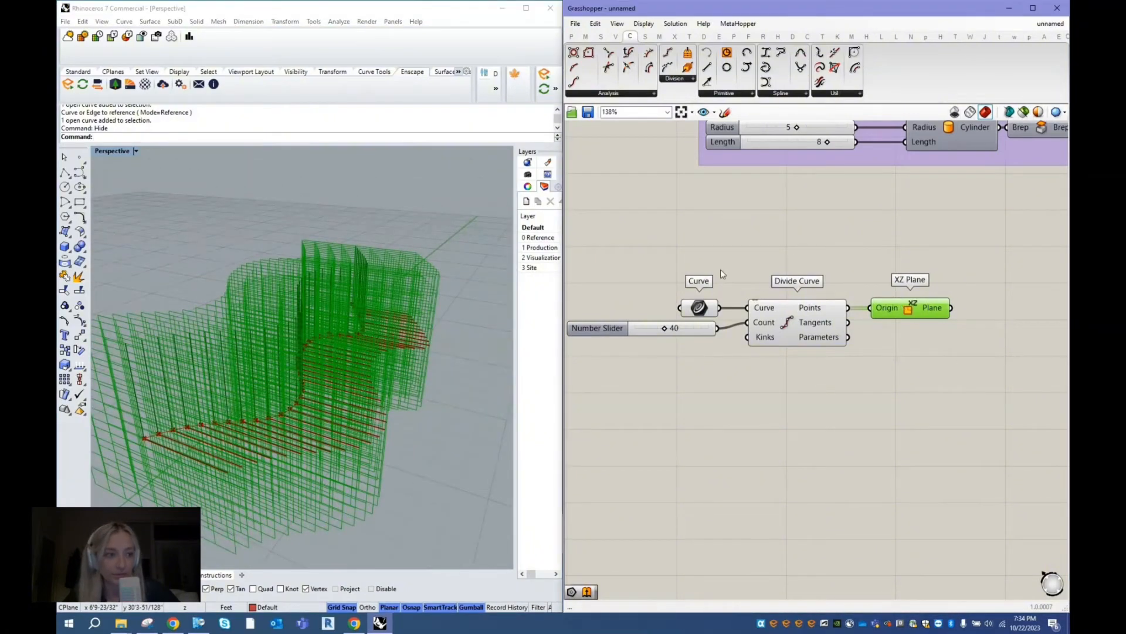
- Add a Polygon component after XZ Plane and connect the Plane output to its Plane input
{"action": "scroll", "coordinate": [685, 293], "scroll_direction": "down", "scroll_amount": 2}
{"action": "double_click", "coordinate": [937, 325]}
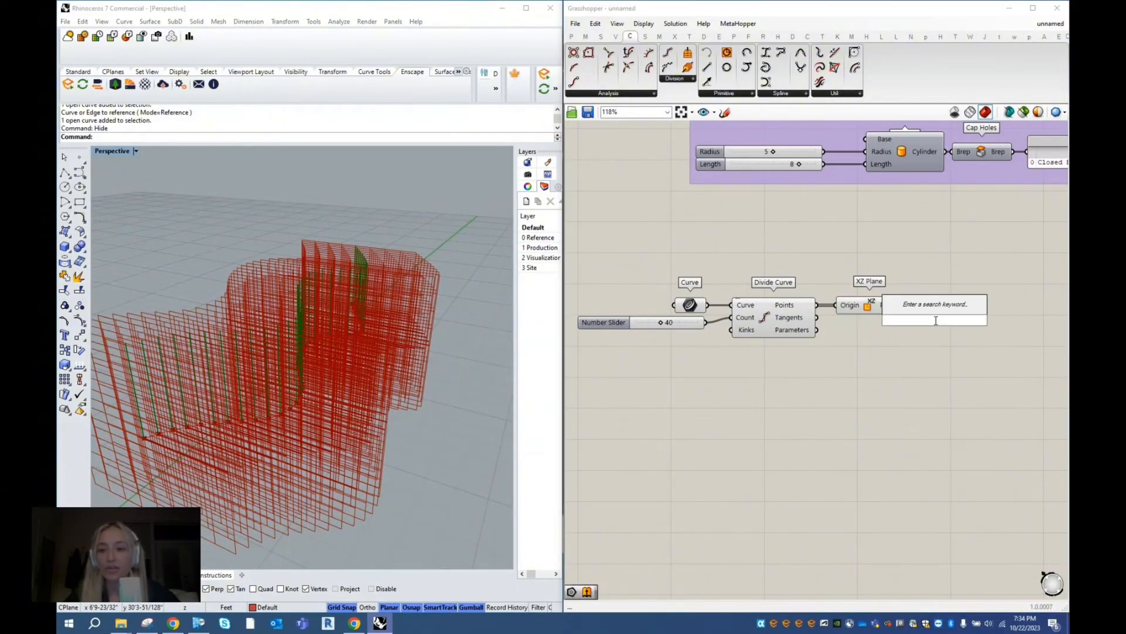
{"action": "type", "text": "polygons"}
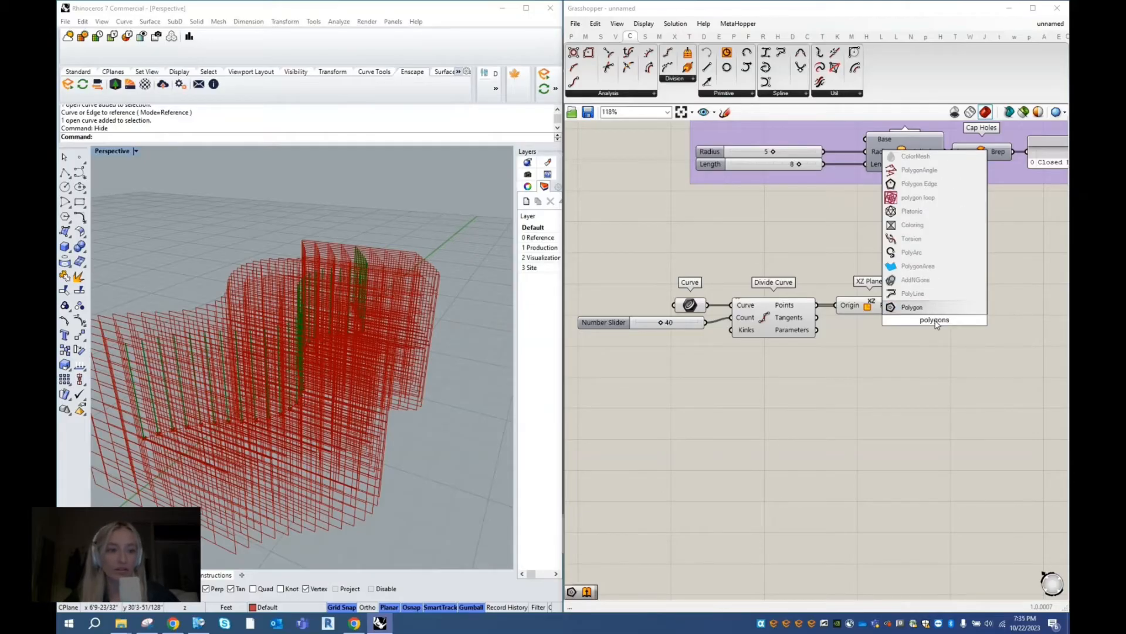
{"action": "left_click", "coordinate": [931, 307]}
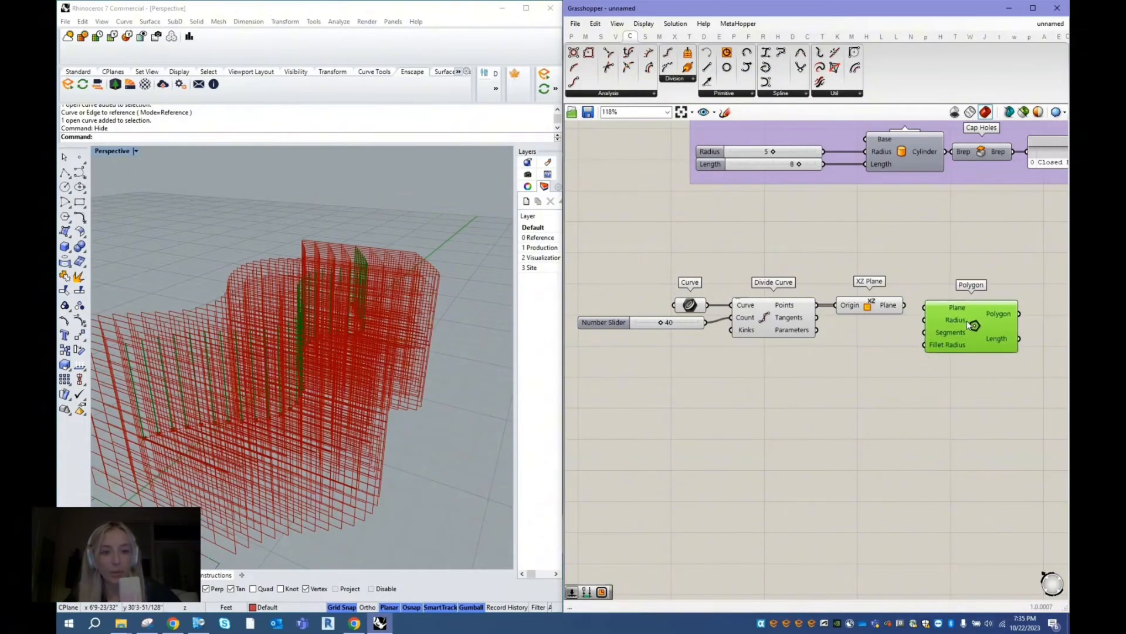
{"action": "left_click_drag", "start_coordinate": [905, 305], "coordinate": [967, 311]}
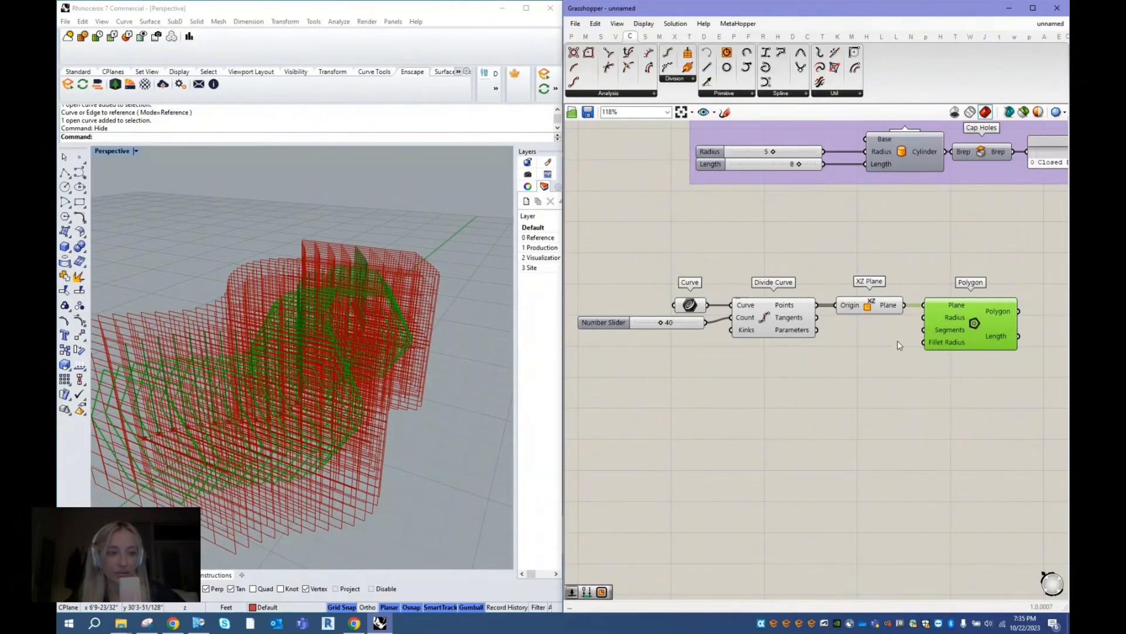
- Turn off the preview of the Curve, Divide Curve and XZ Plane components so only the polygons are displayed
{"action": "left_click_drag", "start_coordinate": [886, 377], "coordinate": [616, 257]}
{"action": "right_click", "coordinate": [756, 225]}
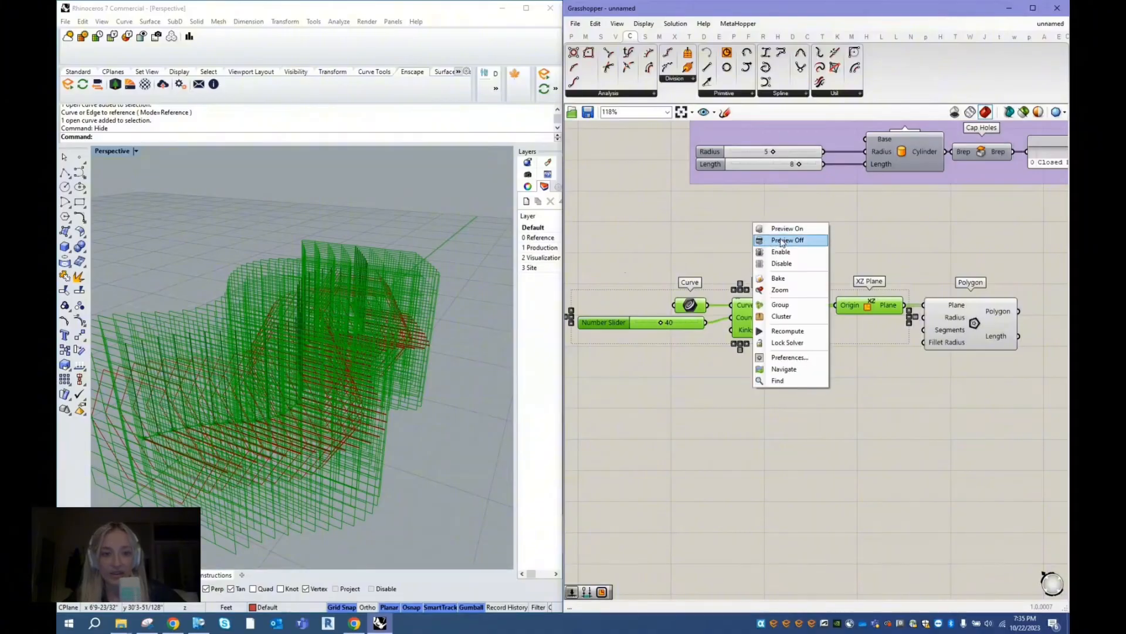
{"action": "left_click", "coordinate": [781, 239]}
{"action": "right_click_drag", "start_coordinate": [465, 340], "coordinate": [453, 337]}
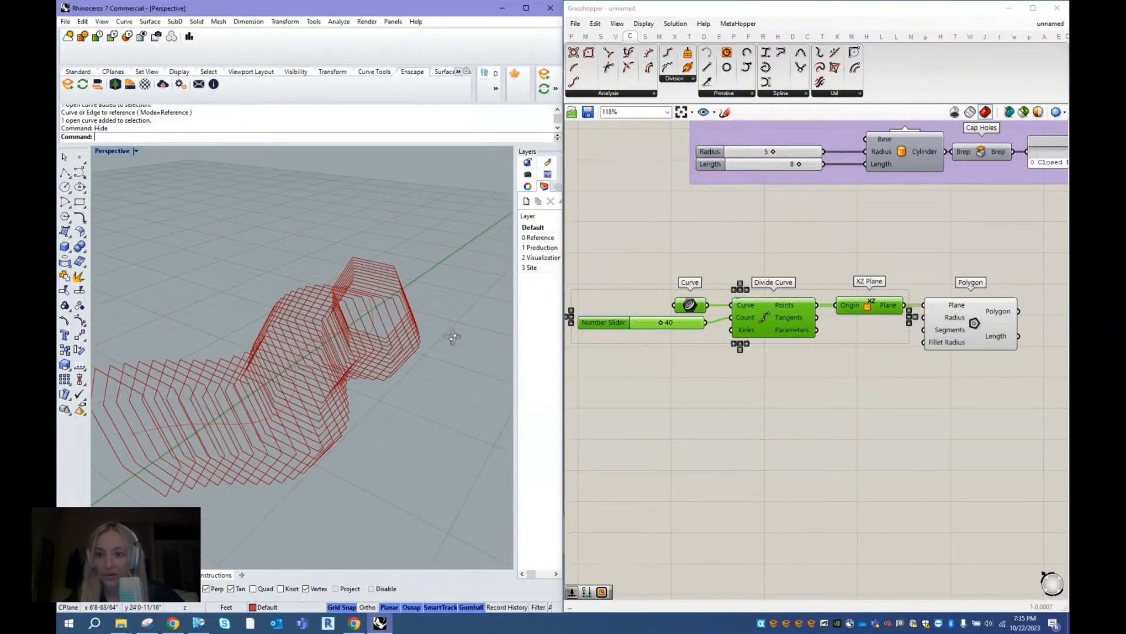
{"action": "left_click", "coordinate": [990, 329]}
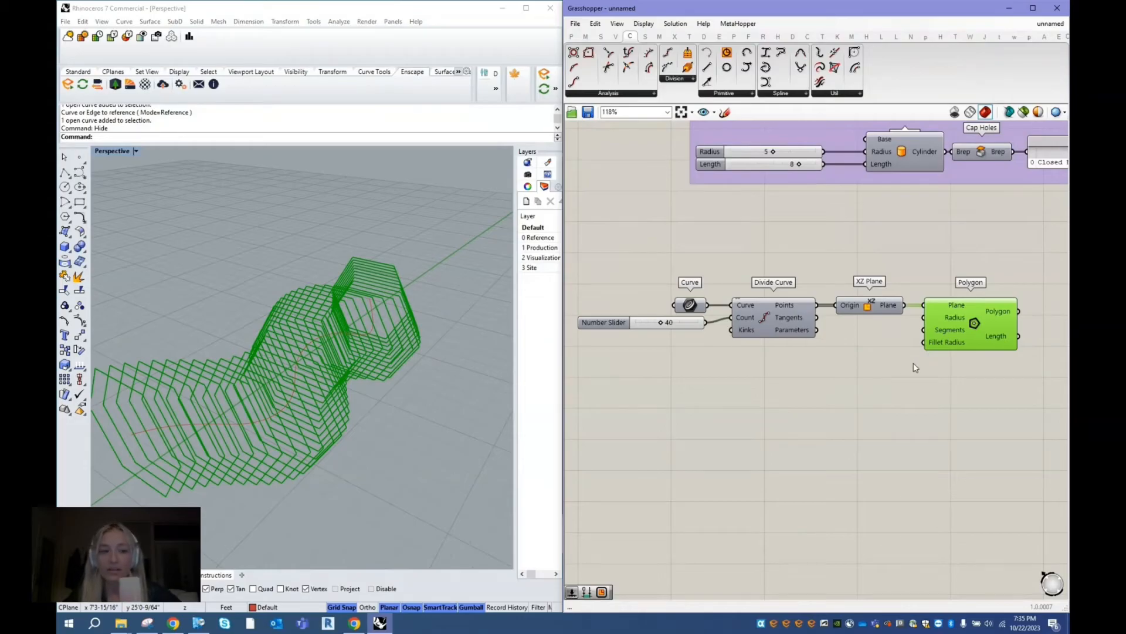
- Create a number slider set to 3 and connect it to the Polygon's Radius input
{"action": "double_click", "coordinate": [852, 371]}
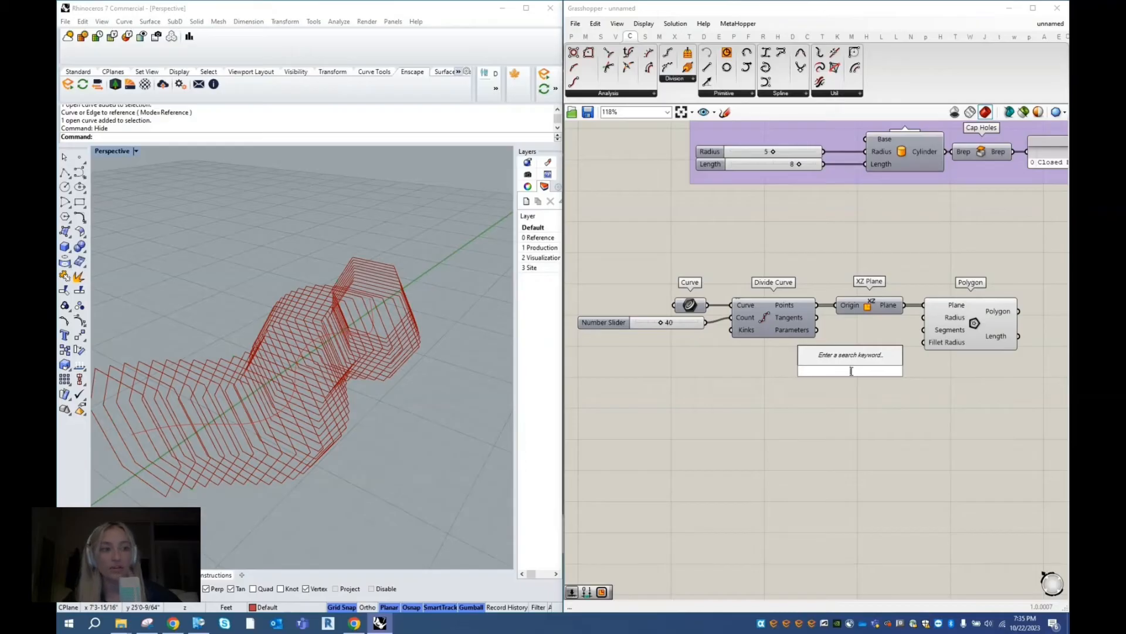
{"action": "type", "text": "3"}
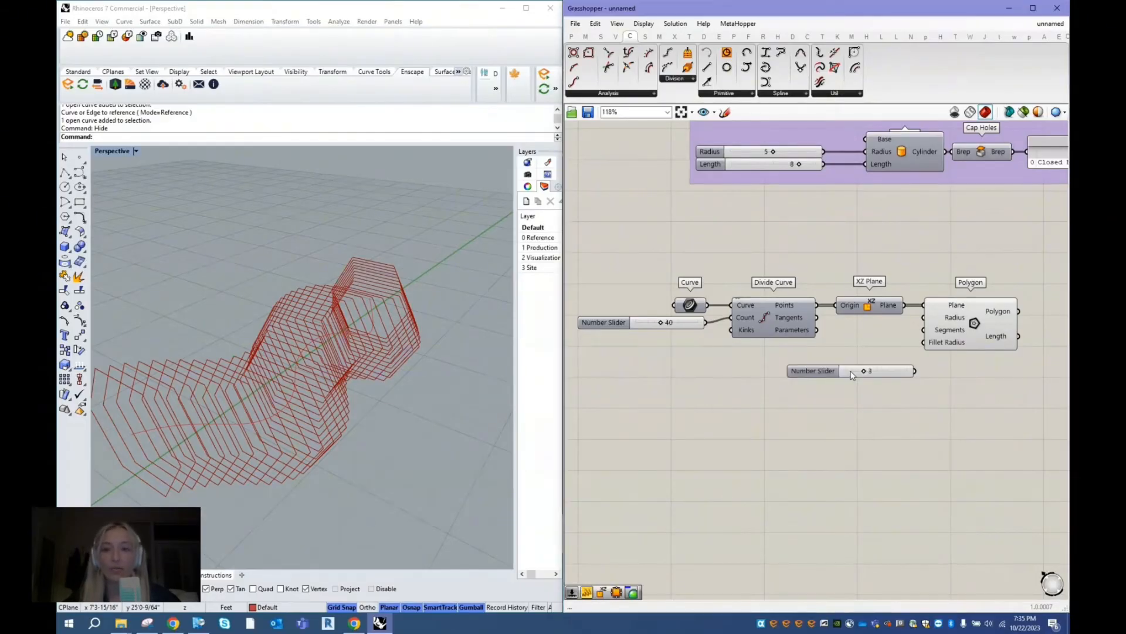
{"action": "key", "text": "Return"}
{"action": "left_click_drag", "start_coordinate": [896, 360], "coordinate": [923, 317]}
{"action": "left_click_drag", "start_coordinate": [847, 361], "coordinate": [819, 353]}
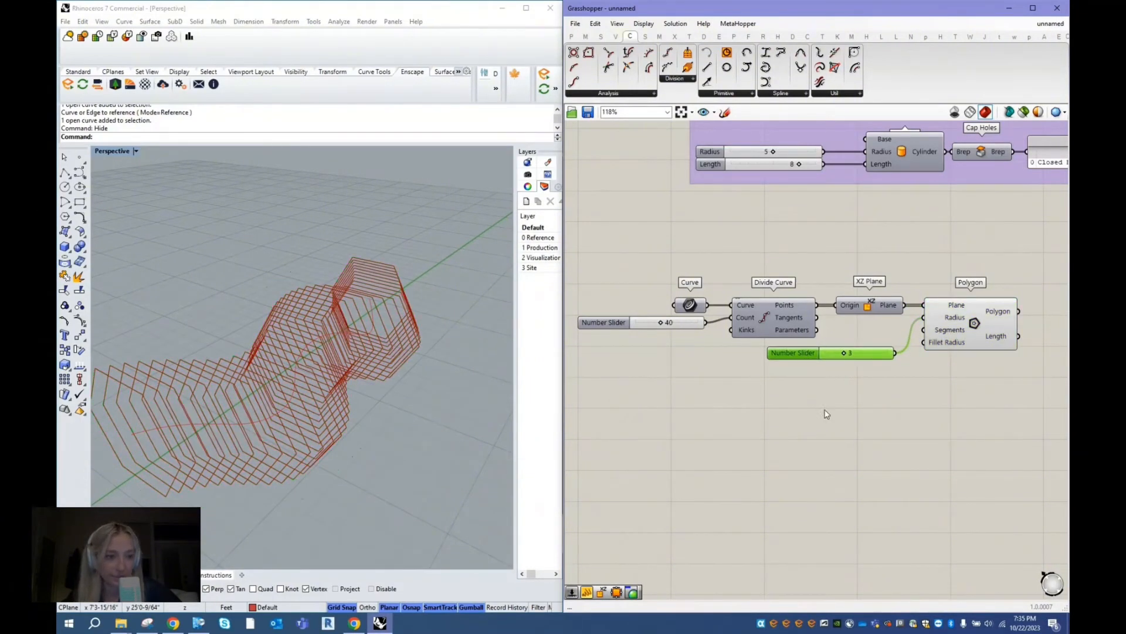
- Create a number slider set to 8 and connect it to the Polygon's Segments input
{"action": "double_click", "coordinate": [826, 414]}
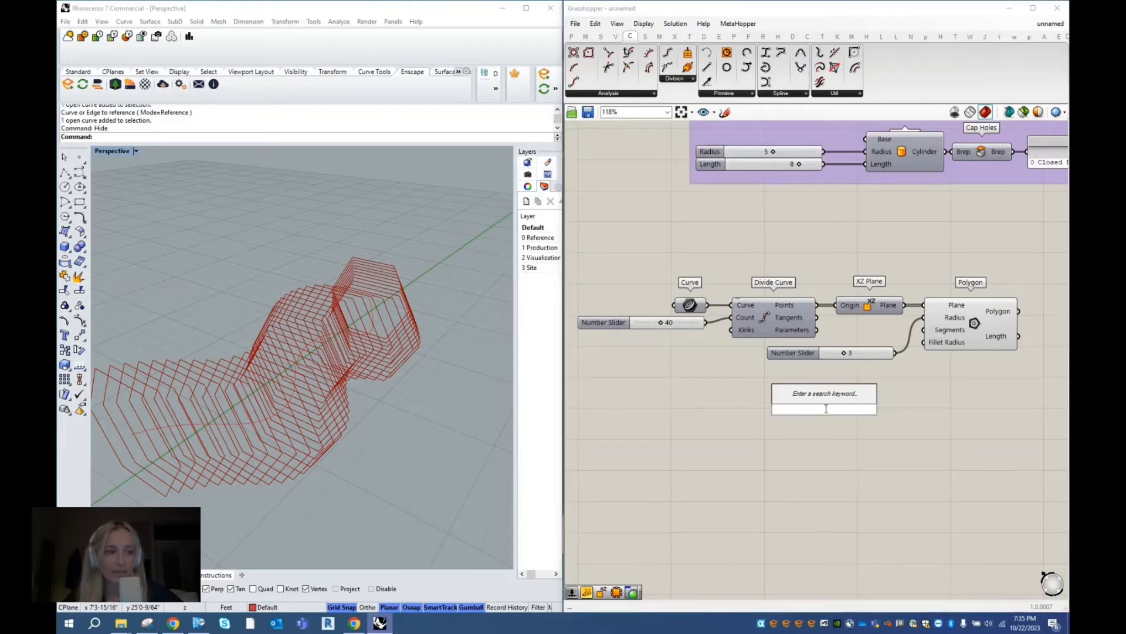
{"action": "type", "text": "8"}
{"action": "key", "text": "Return"}
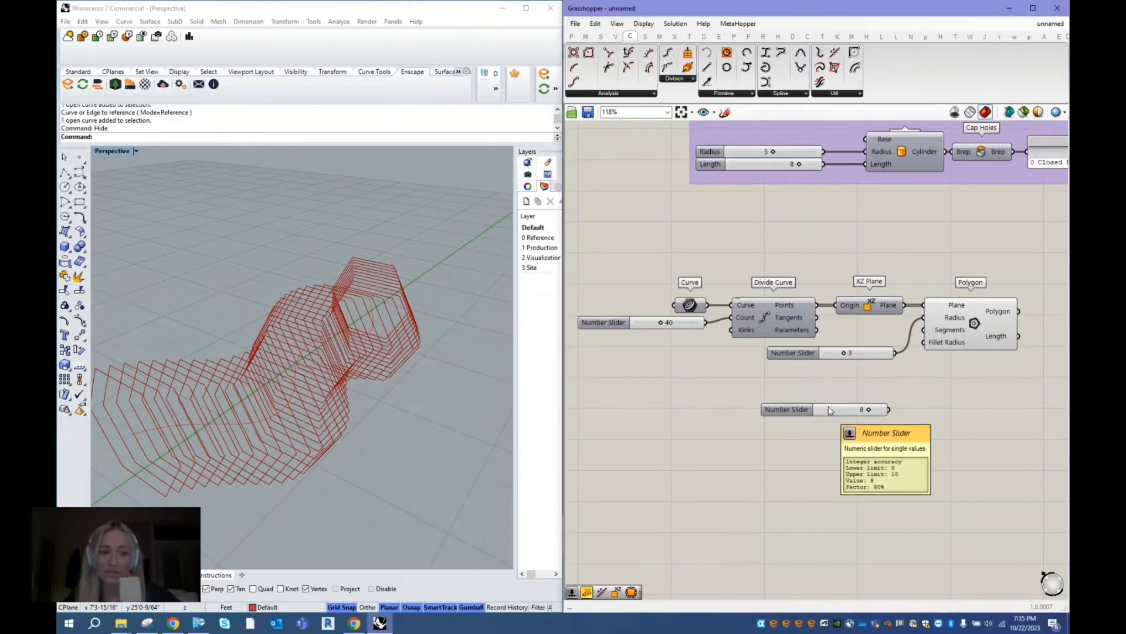
{"action": "left_click_drag", "start_coordinate": [889, 409], "coordinate": [927, 332]}
{"action": "left_click", "coordinate": [972, 324]}
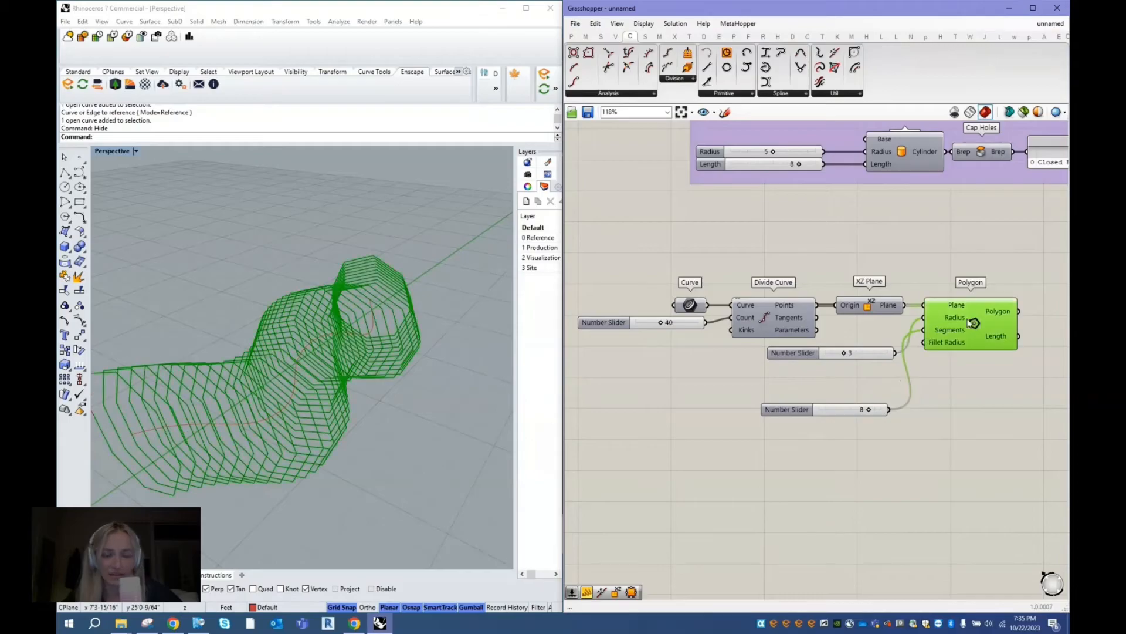
{"action": "right_click_drag", "start_coordinate": [378, 478], "coordinate": [526, 432]}
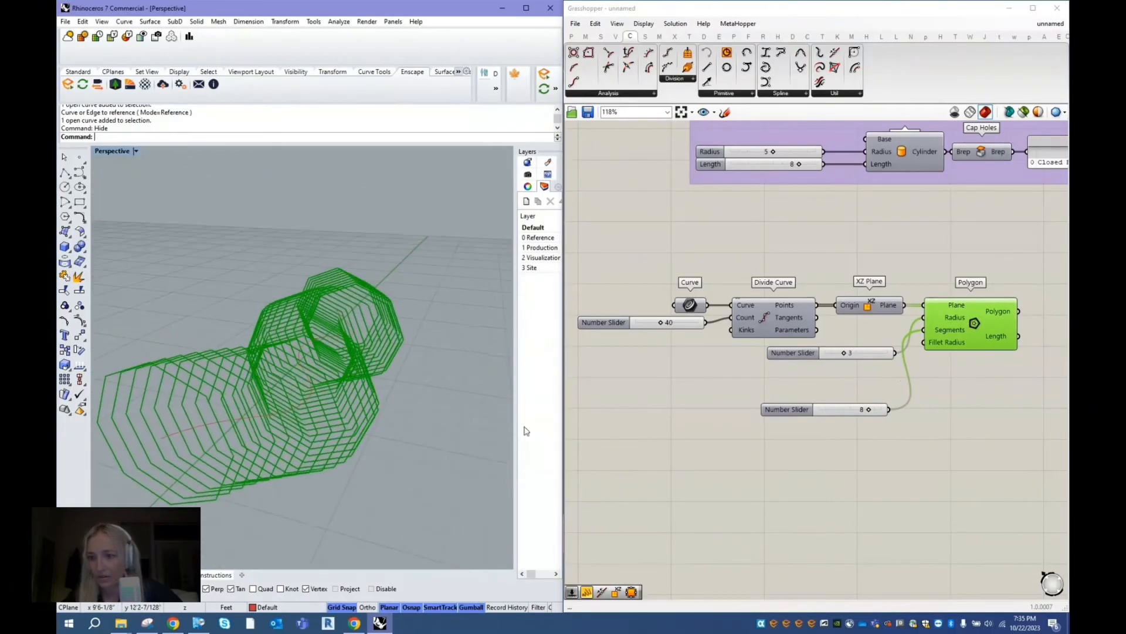
- Set the Segments slider to 6, align it beneath the Radius slider, and shift the Polygon component slightly away from both sliders
{"action": "left_click_drag", "start_coordinate": [804, 415], "coordinate": [867, 381]}
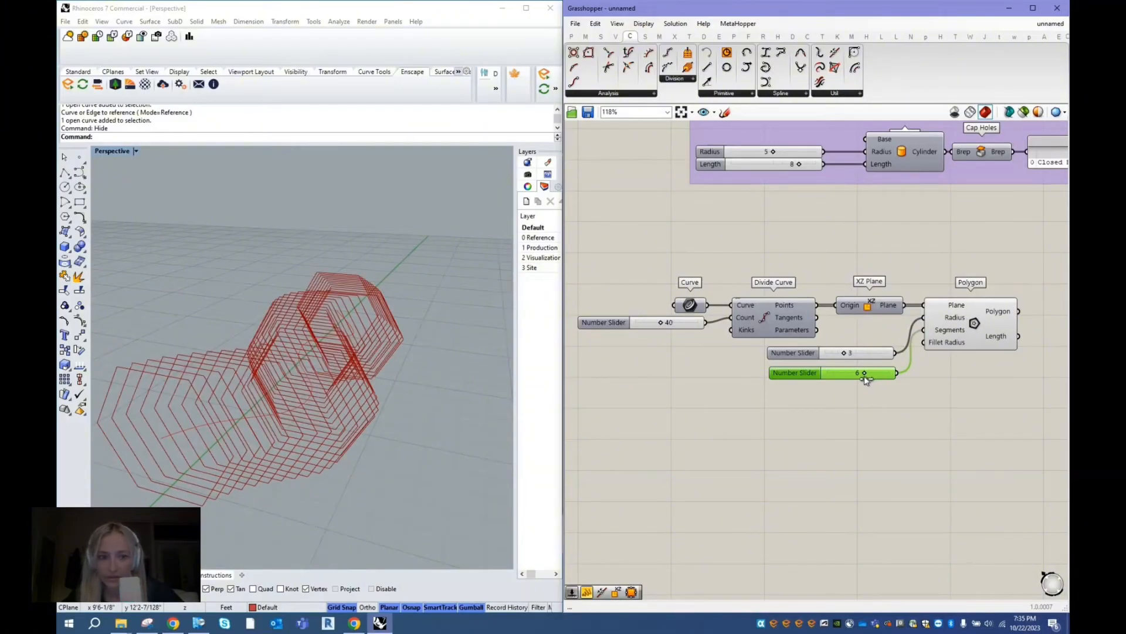
{"action": "left_click_drag", "start_coordinate": [793, 383], "coordinate": [792, 378]}
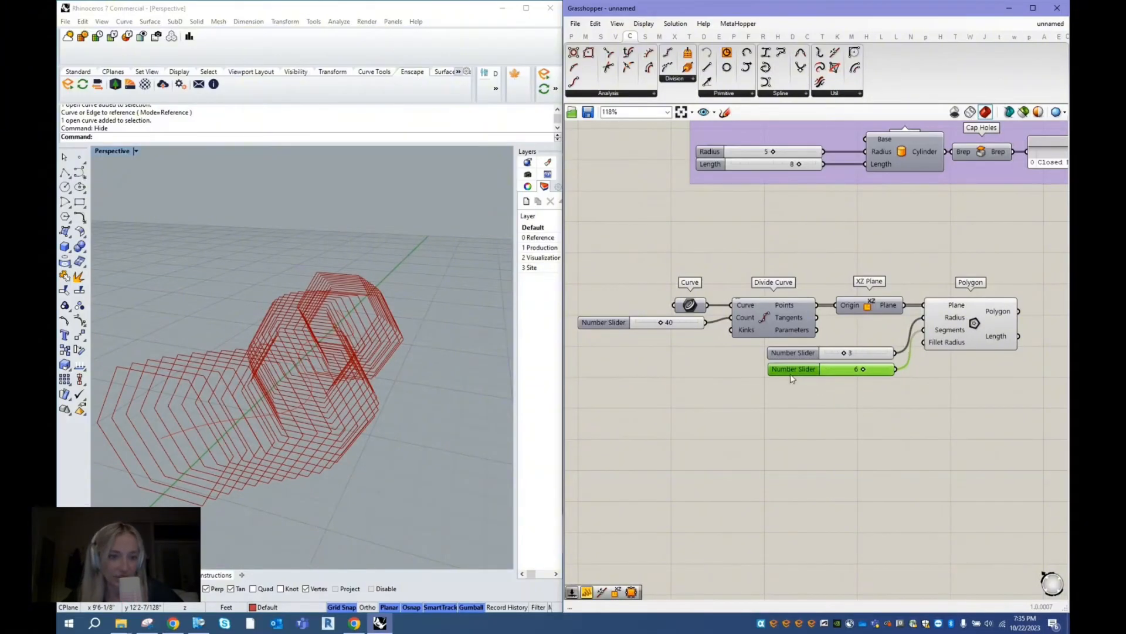
{"action": "left_click_drag", "start_coordinate": [949, 344], "coordinate": [953, 345]}
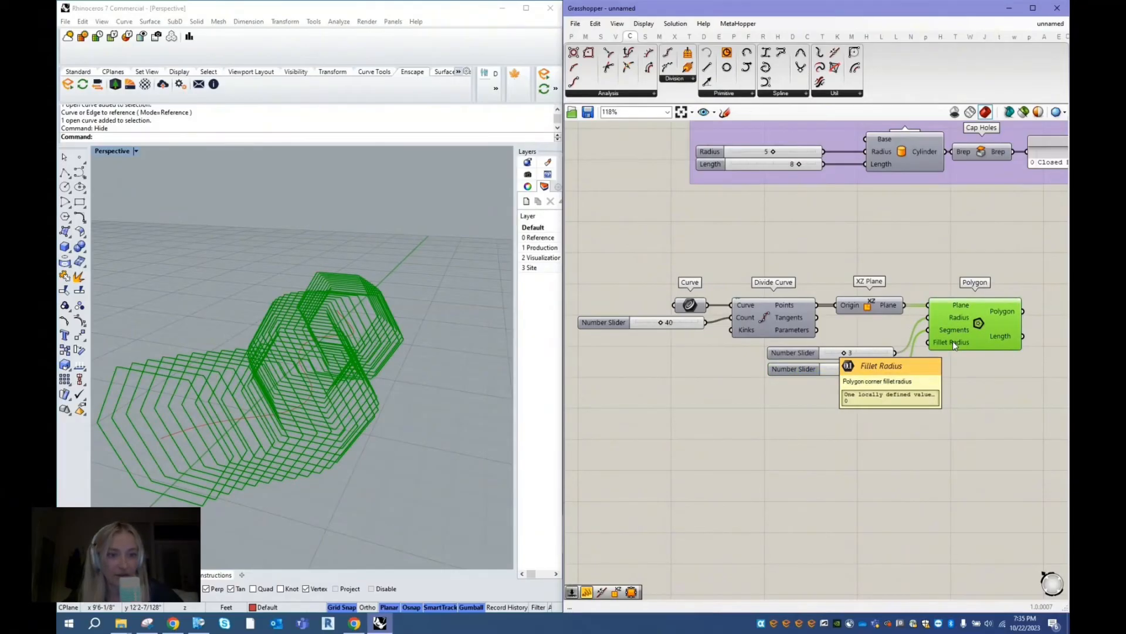
{"action": "left_click", "coordinate": [904, 238]}
{"action": "scroll", "coordinate": [660, 344], "scroll_direction": "down", "scroll_amount": 1}
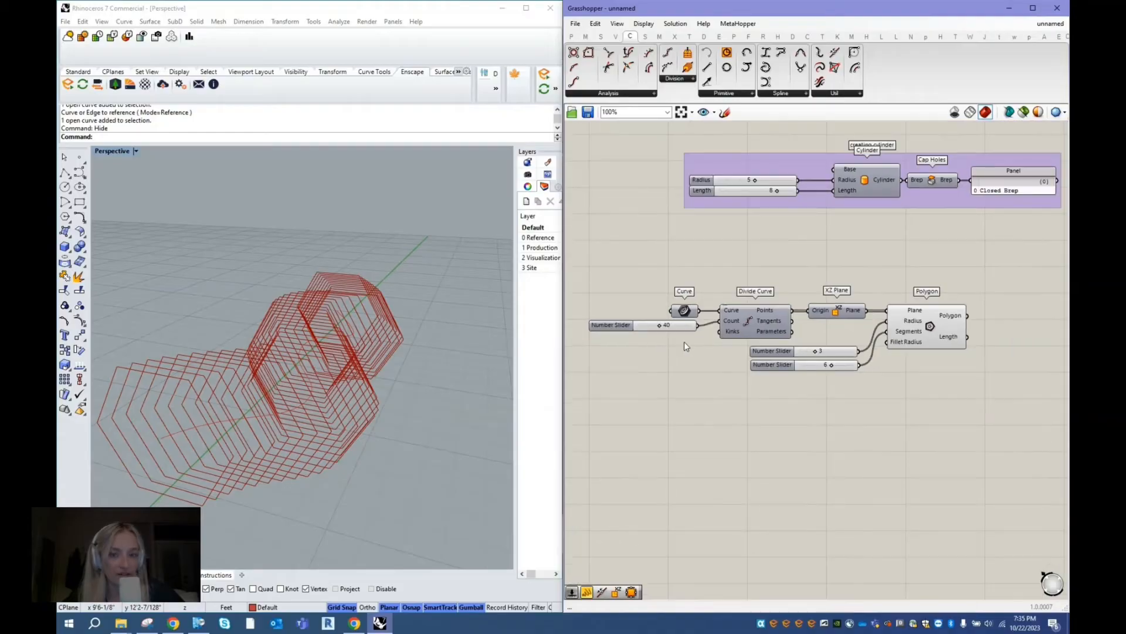
- Add a Rotate component beside the Polygon component and connect the Polygon output to its Geometry input
{"action": "left_click", "coordinate": [948, 343]}
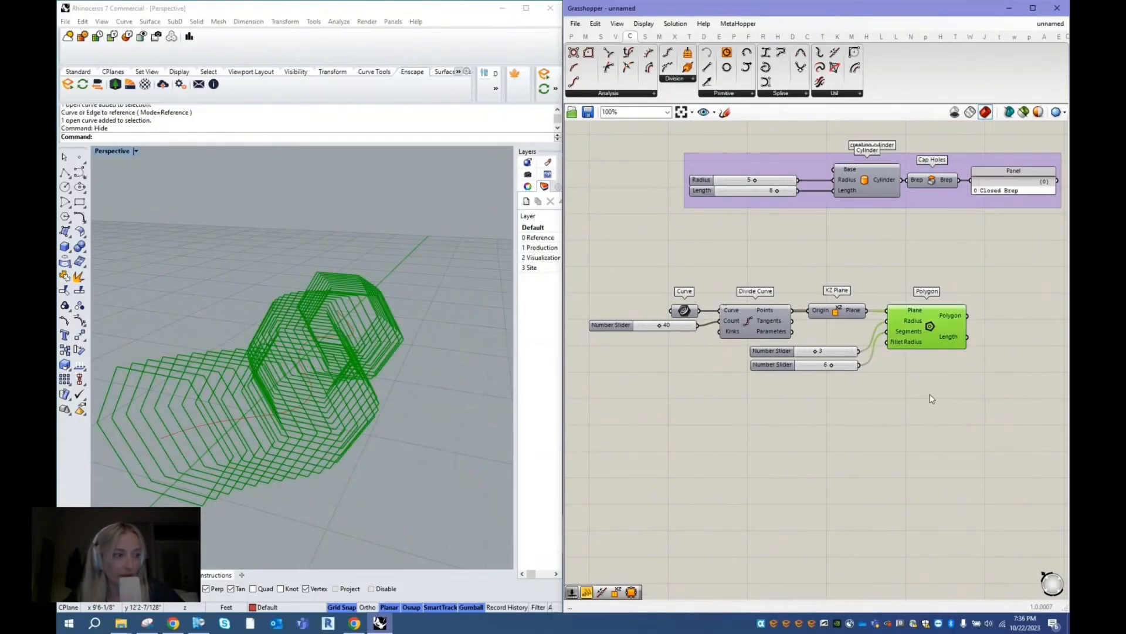
{"action": "scroll", "coordinate": [660, 358], "scroll_direction": "down", "scroll_amount": 1}
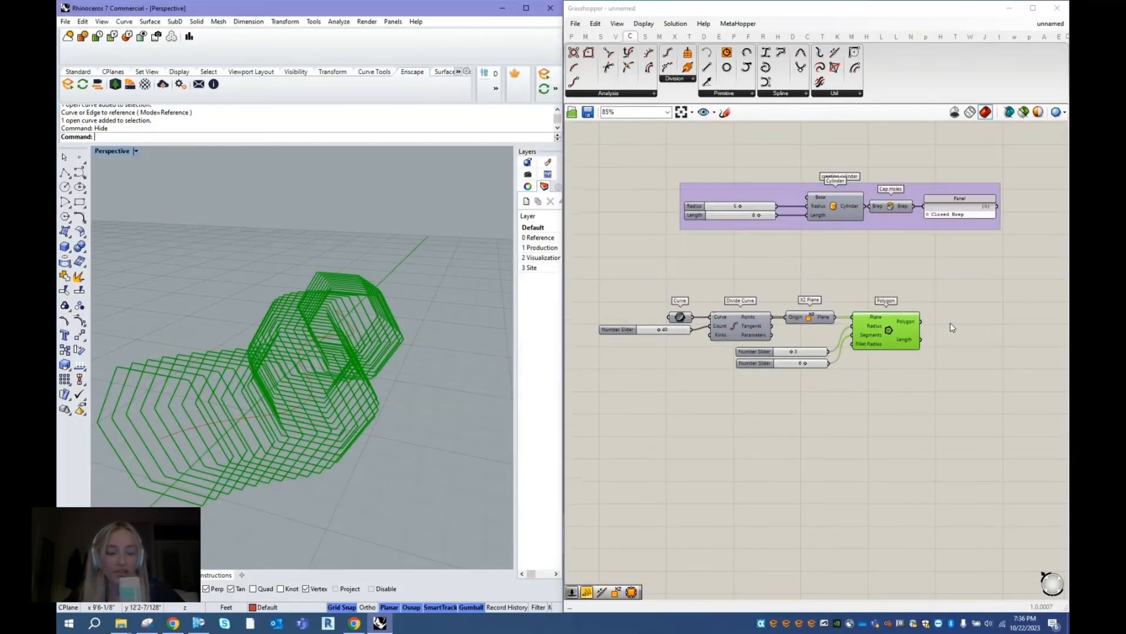
{"action": "double_click", "coordinate": [972, 320]}
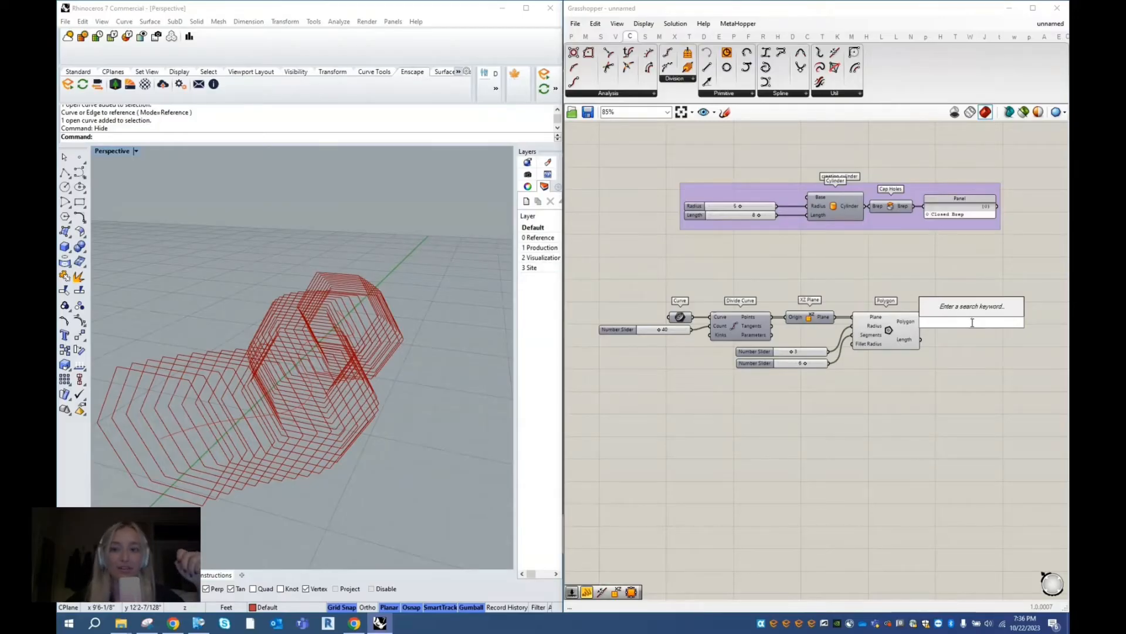
{"action": "type", "text": "rotate"}
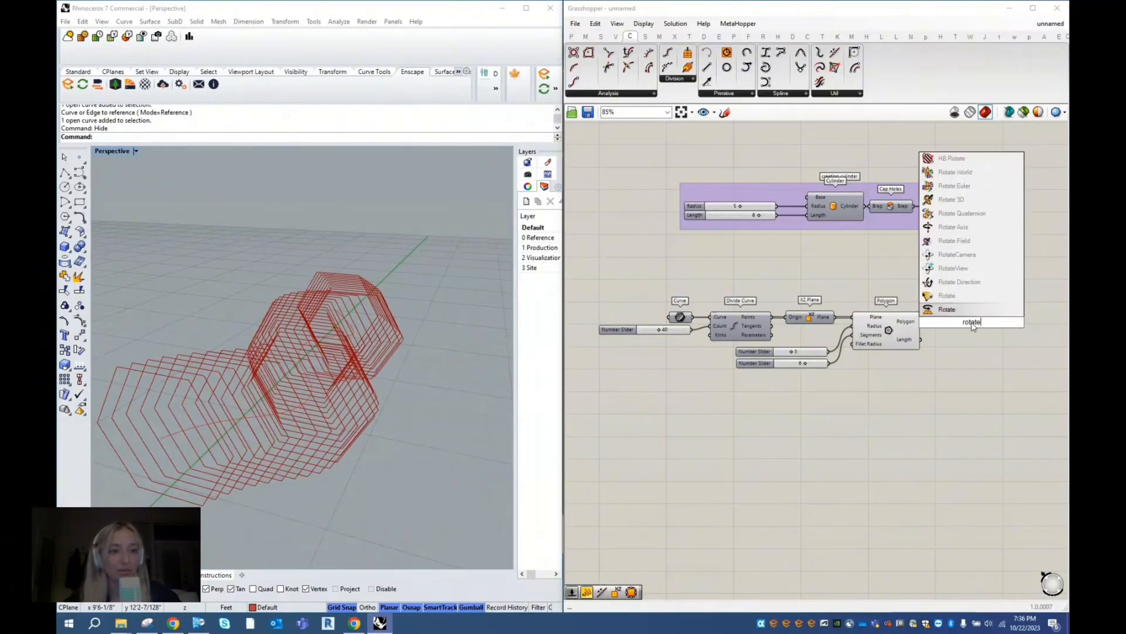
{"action": "key", "text": "Return"}
{"action": "left_click", "coordinate": [972, 326]}
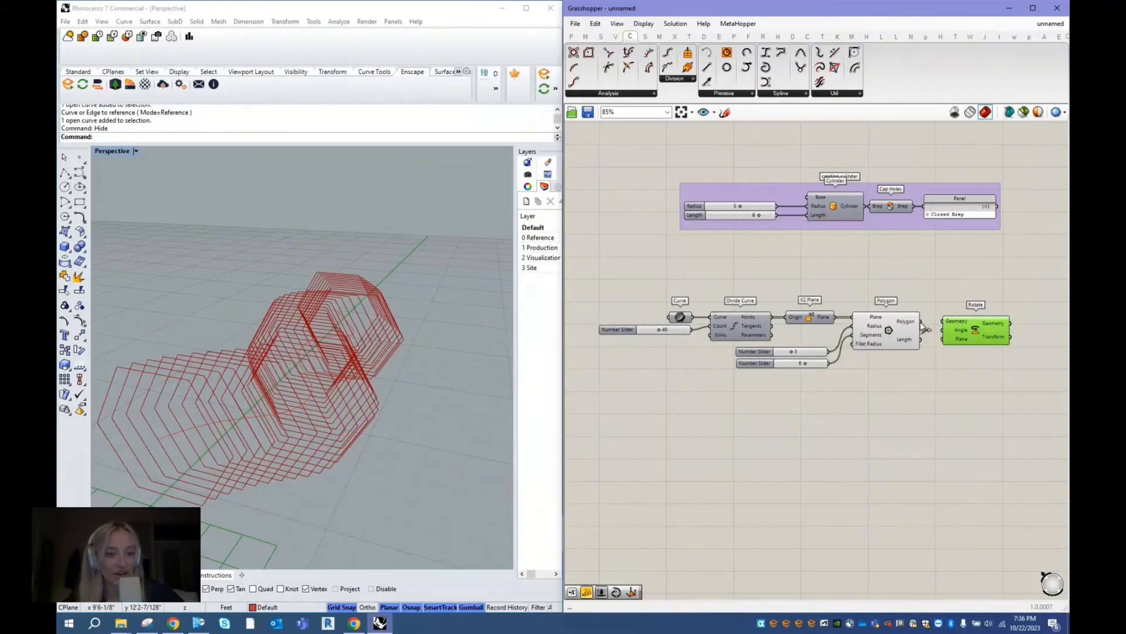
{"action": "left_click_drag", "start_coordinate": [964, 321], "coordinate": [975, 326]}
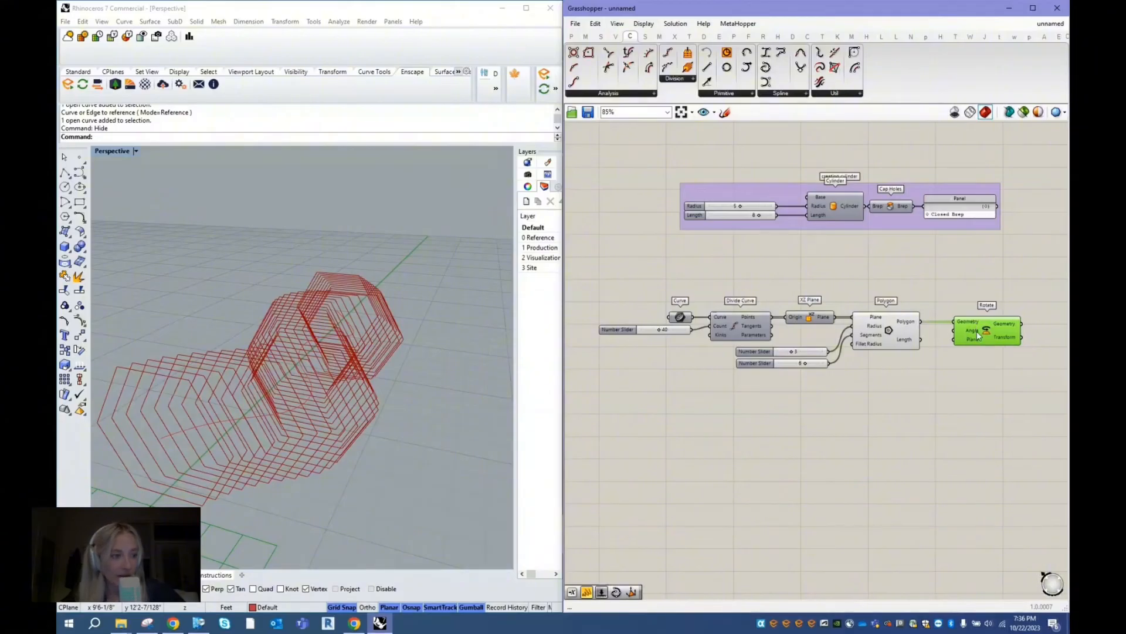
- Switch the Rotate component's Angle input to degrees
{"action": "right_click", "coordinate": [973, 334]}
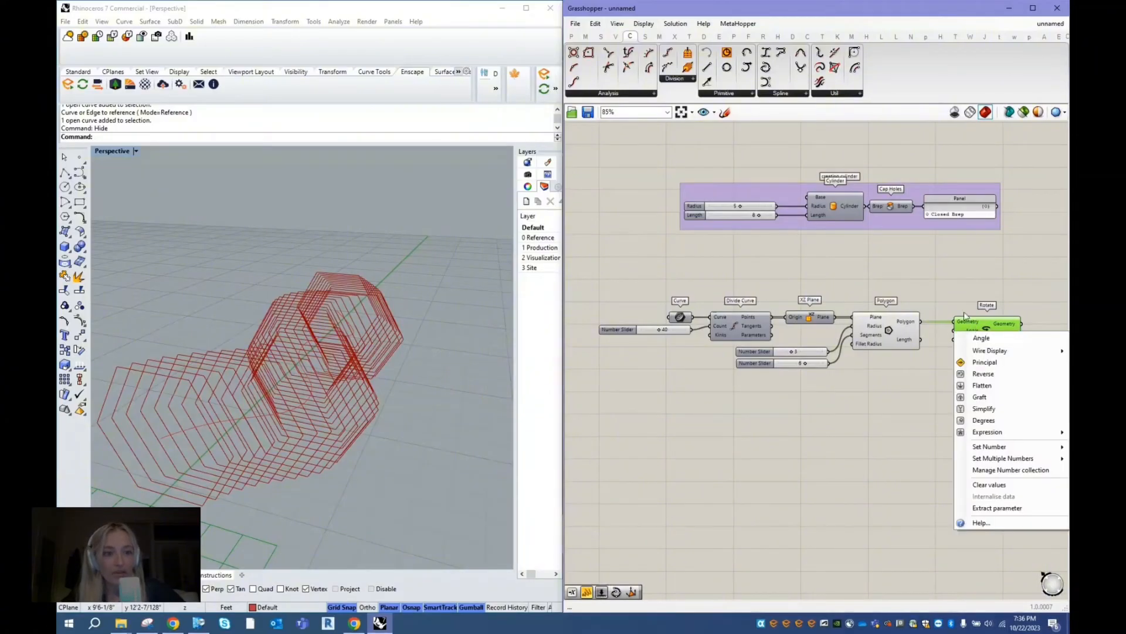
{"action": "left_click", "coordinate": [963, 291]}
{"action": "left_click", "coordinate": [969, 328]}
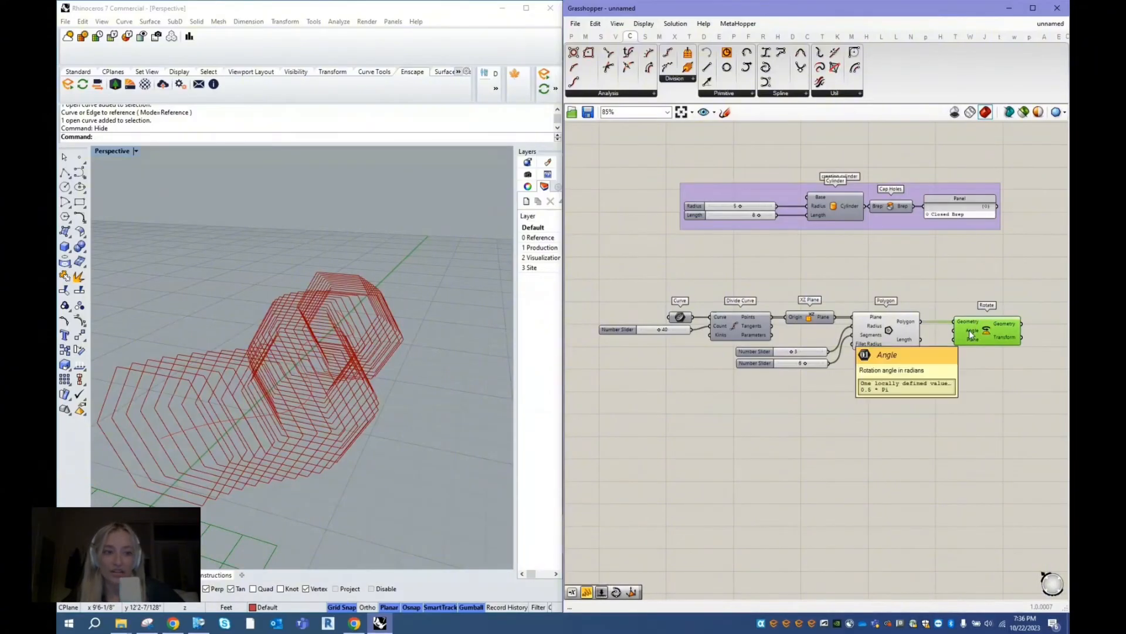
{"action": "right_click", "coordinate": [971, 335]}
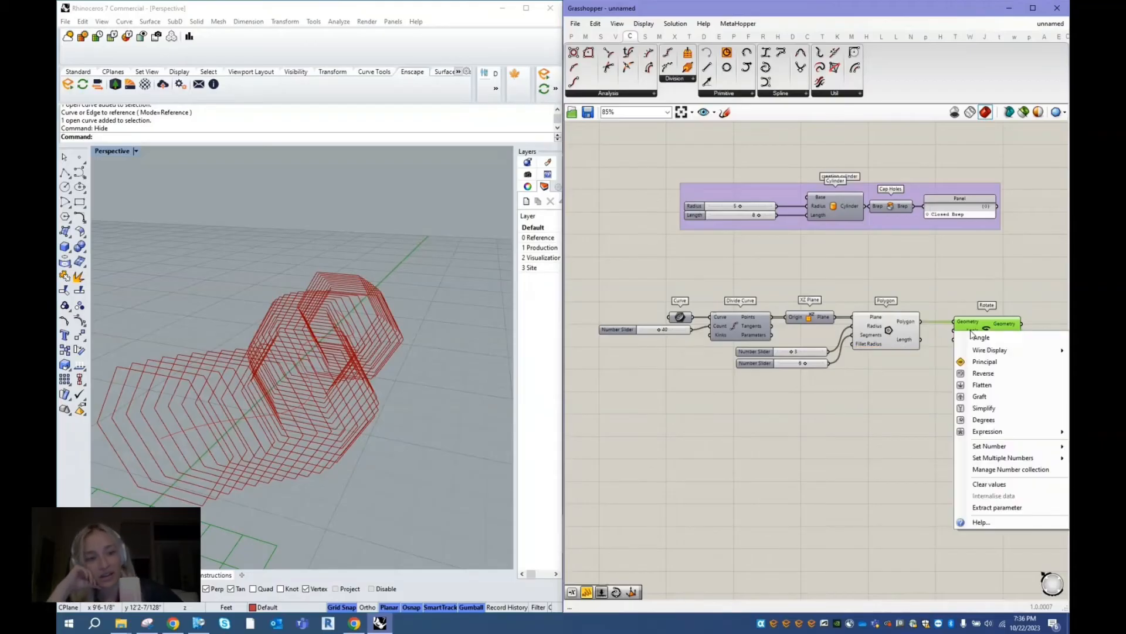
{"action": "left_click", "coordinate": [984, 420]}
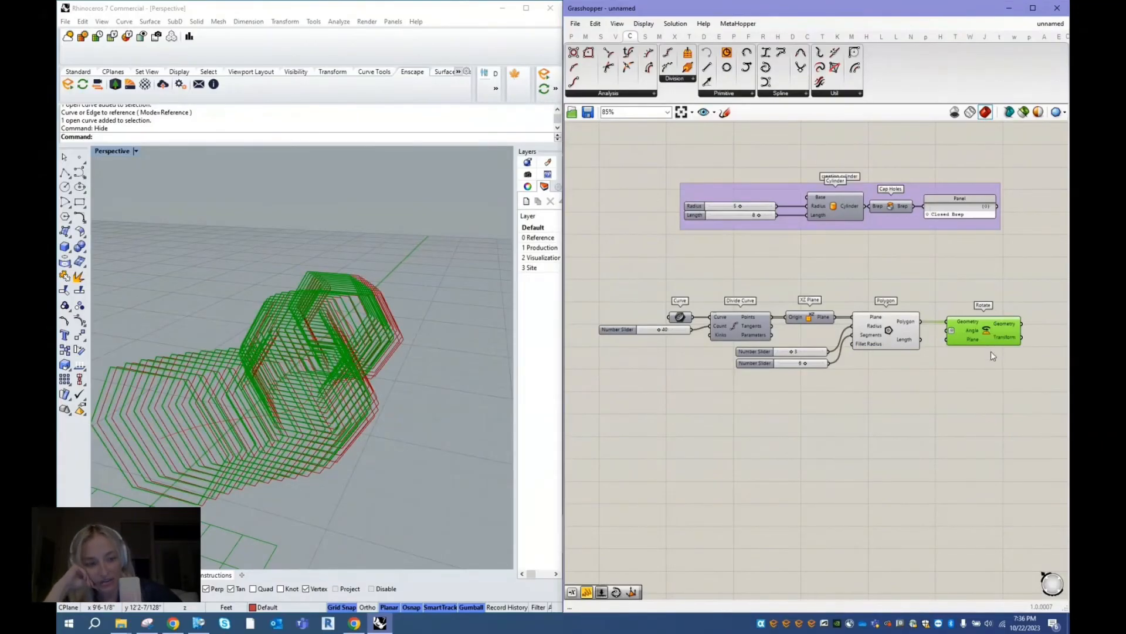
- Add a Series component and place it just below the Polygon component
{"action": "double_click", "coordinate": [916, 375]}
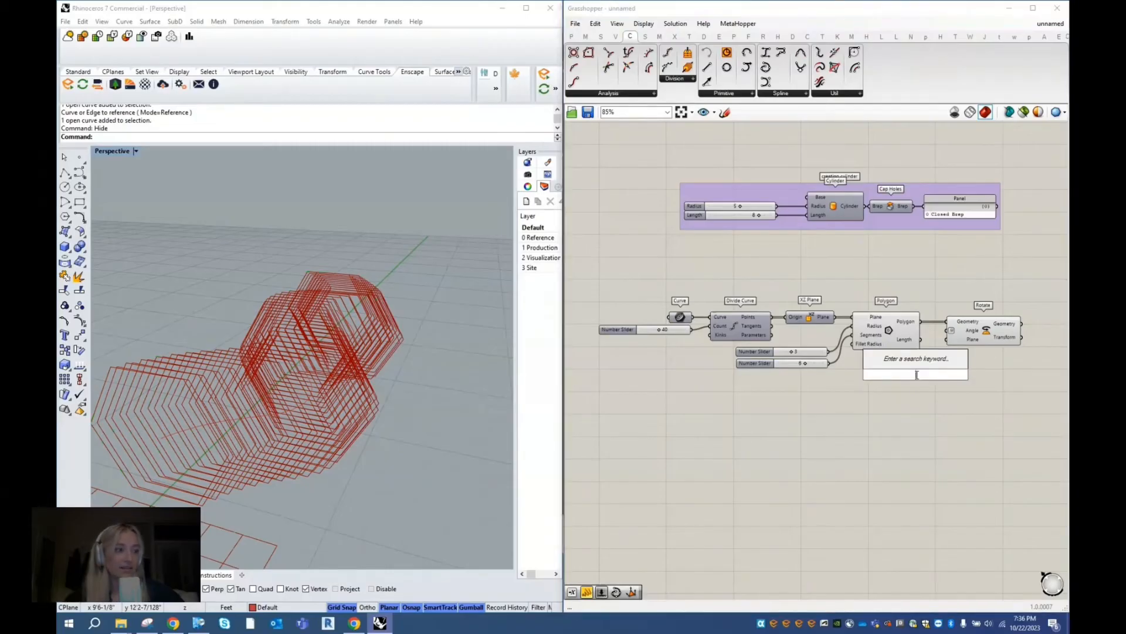
{"action": "type", "text": "series"}
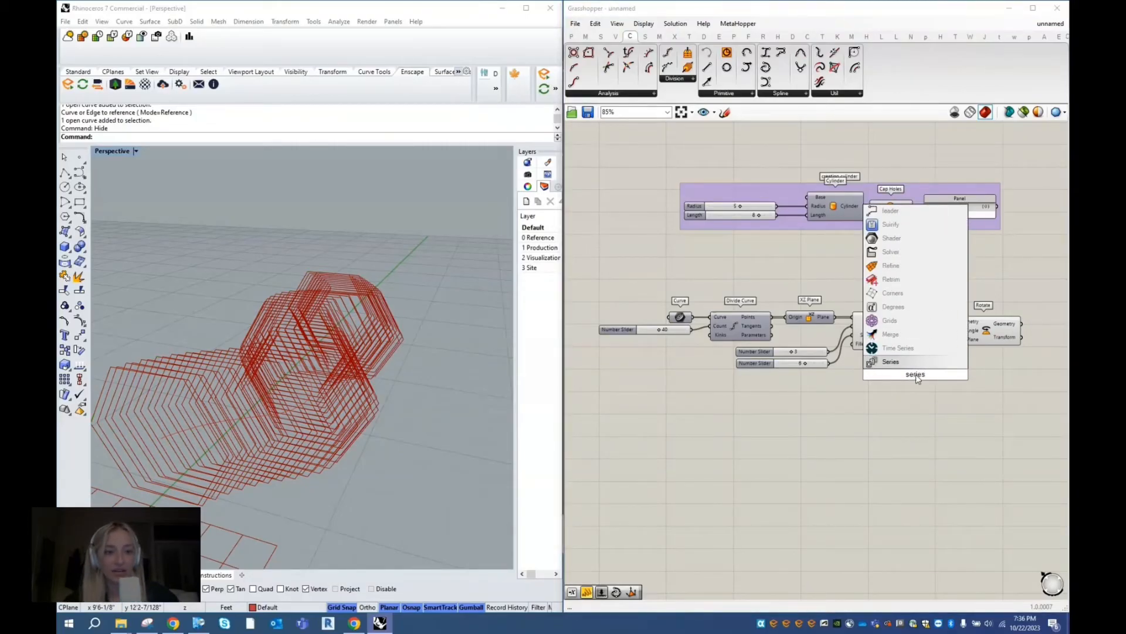
{"action": "key", "text": "Return"}
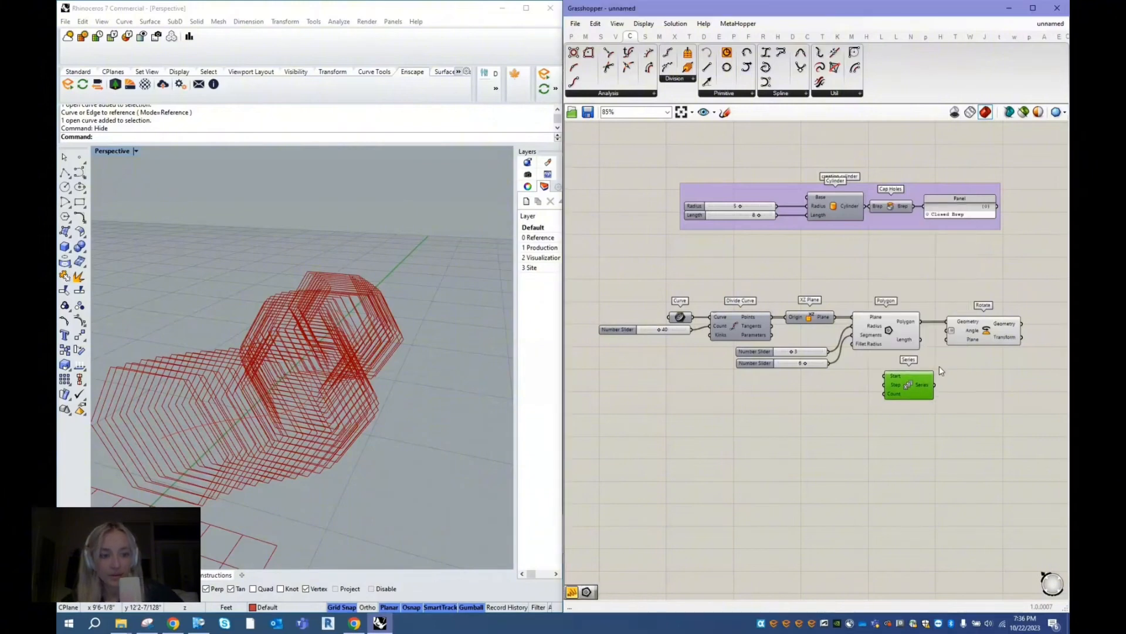
{"action": "left_click", "coordinate": [978, 338]}
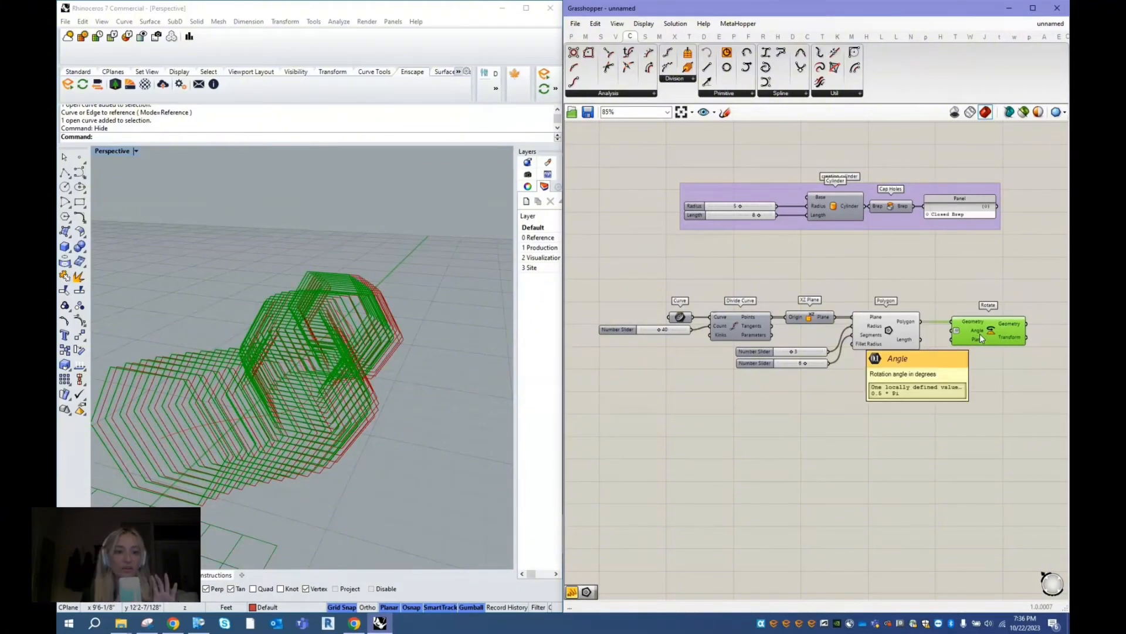
{"action": "left_click", "coordinate": [899, 378]}
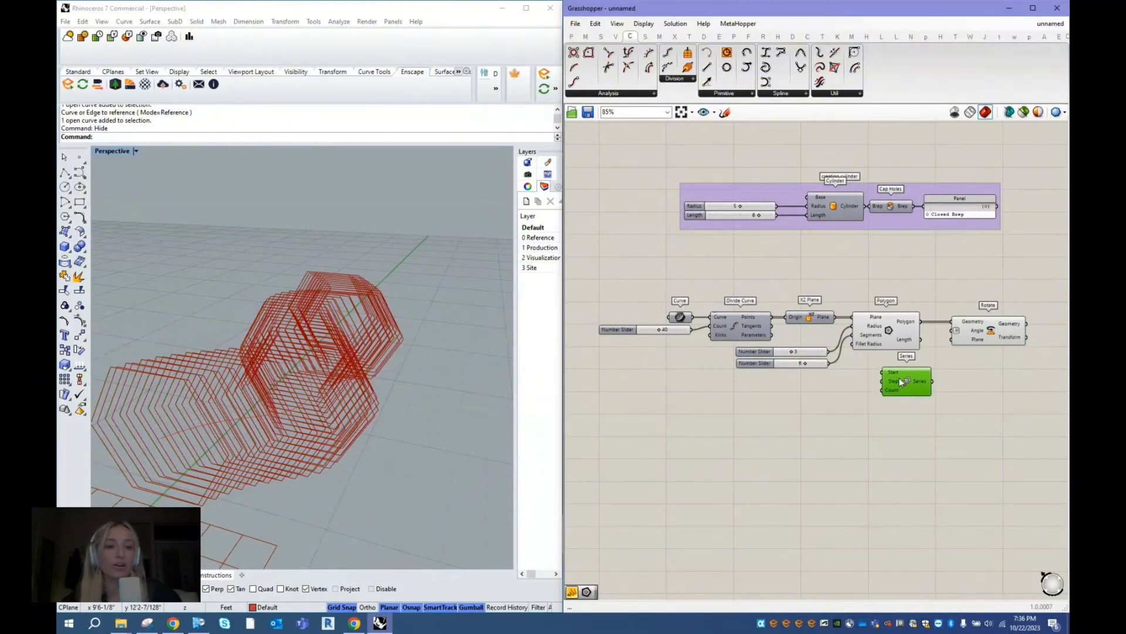
- Create a number slider set to 4, connect it to the Series' Step input, and align it level with that input
{"action": "double_click", "coordinate": [821, 413]}
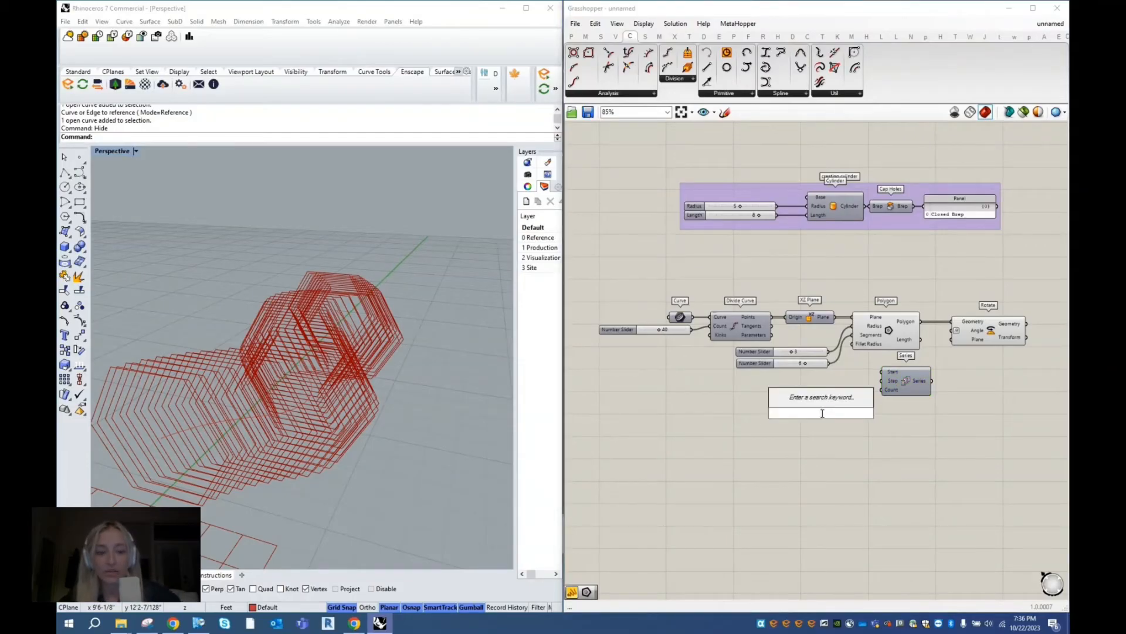
{"action": "type", "text": "4"}
{"action": "key", "text": "Return"}
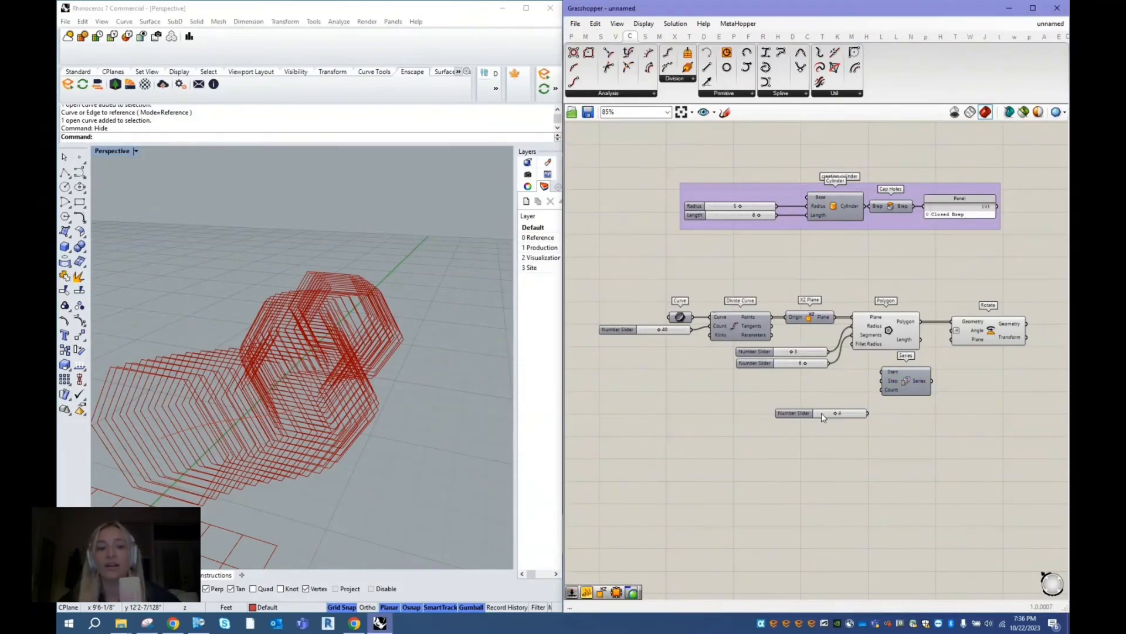
{"action": "left_click_drag", "start_coordinate": [798, 414], "coordinate": [787, 399]}
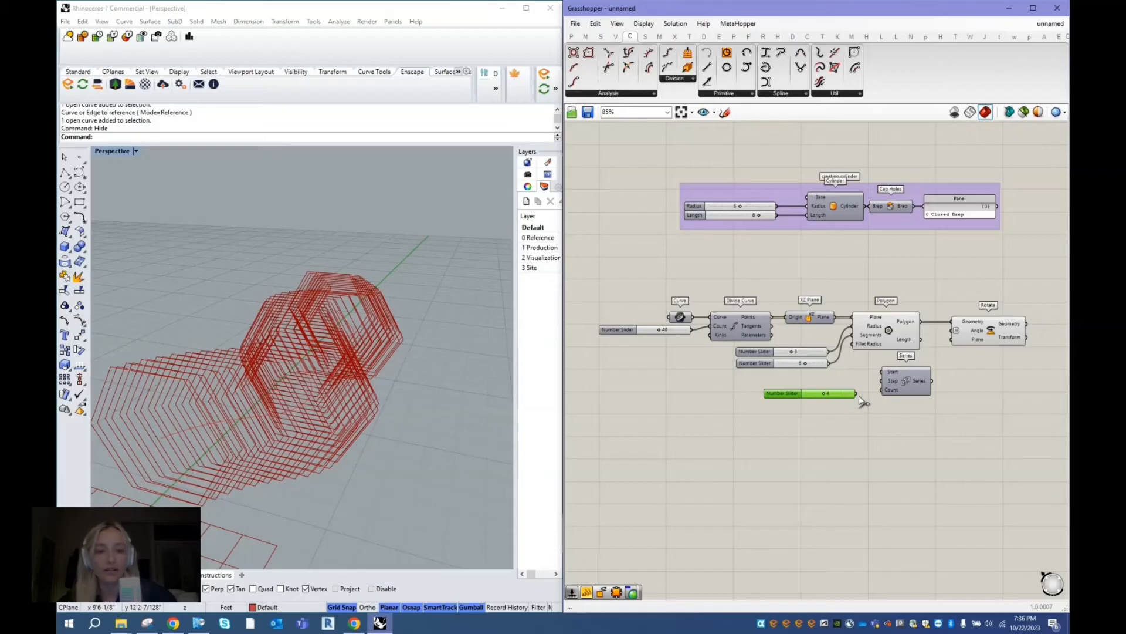
{"action": "left_click_drag", "start_coordinate": [856, 393], "coordinate": [882, 389]}
{"action": "left_click", "coordinate": [913, 383]}
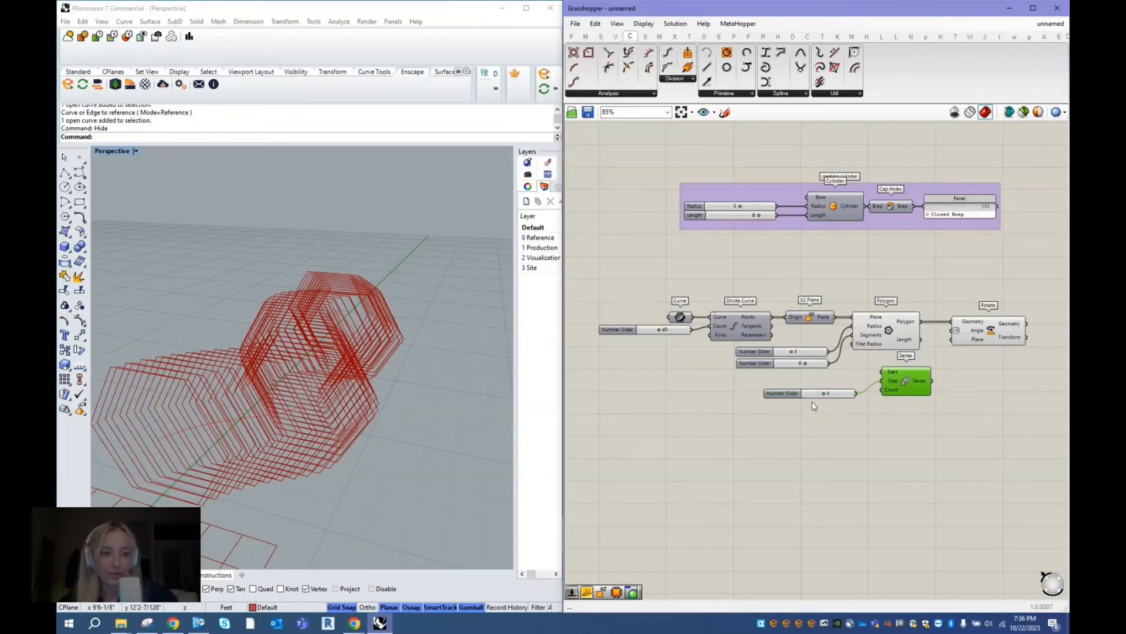
{"action": "left_click_drag", "start_coordinate": [789, 396], "coordinate": [793, 383]}
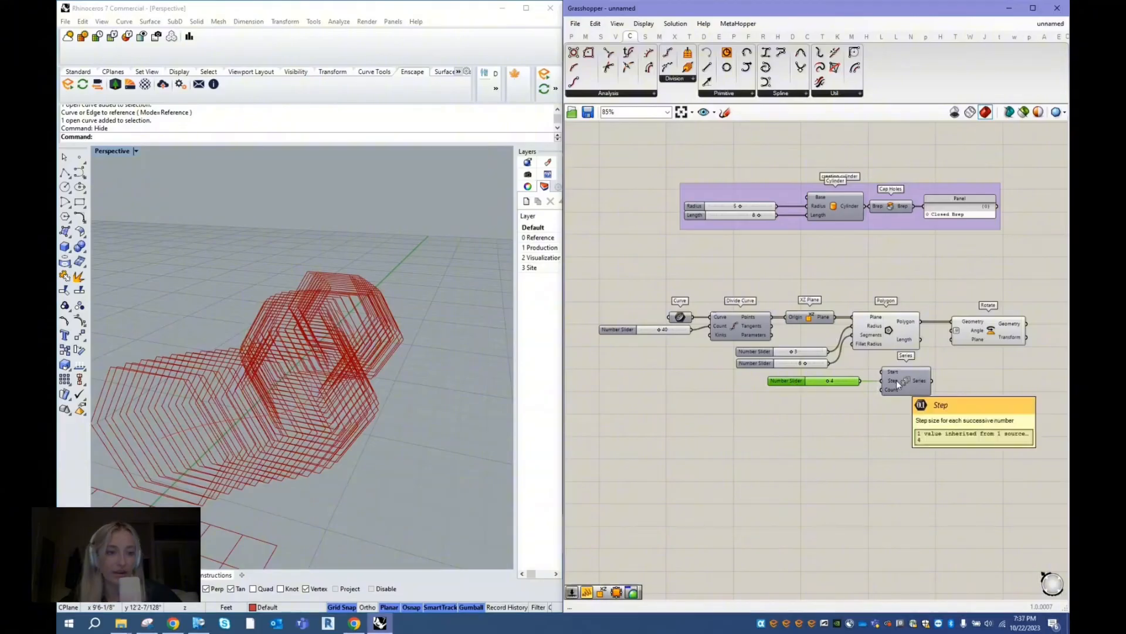
- Connect the Series output to the Rotate component's Angle input and view the rotated polygons in the Rhino viewport
{"action": "left_click", "coordinate": [918, 385]}
{"action": "left_click_drag", "start_coordinate": [934, 381], "coordinate": [956, 334]}
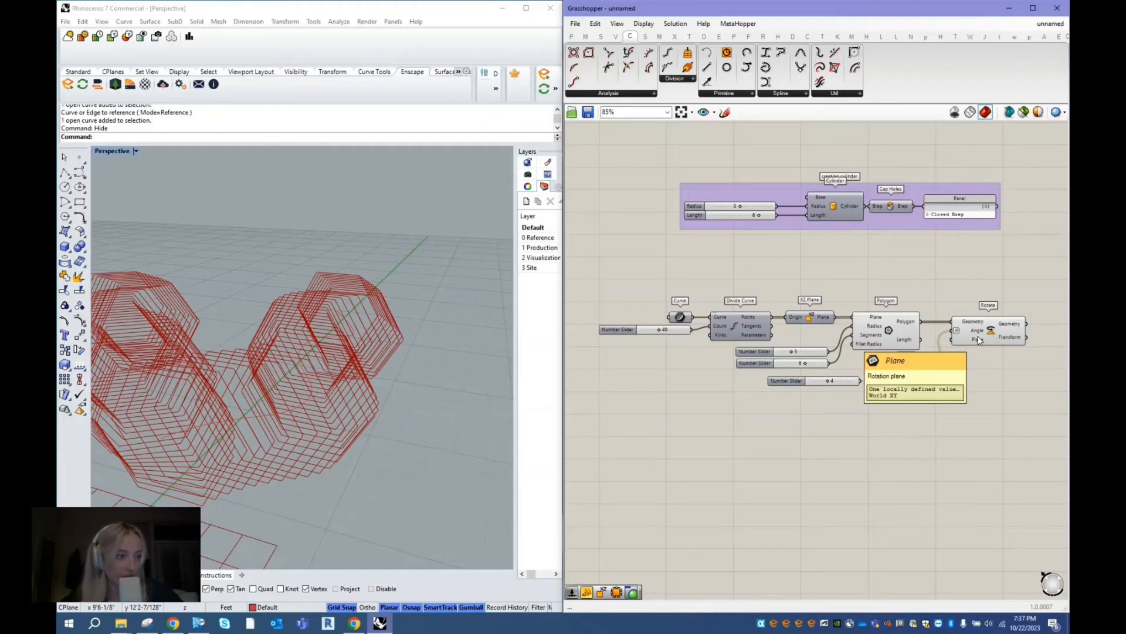
{"action": "left_click", "coordinate": [978, 341]}
{"action": "left_click", "coordinate": [431, 450]}
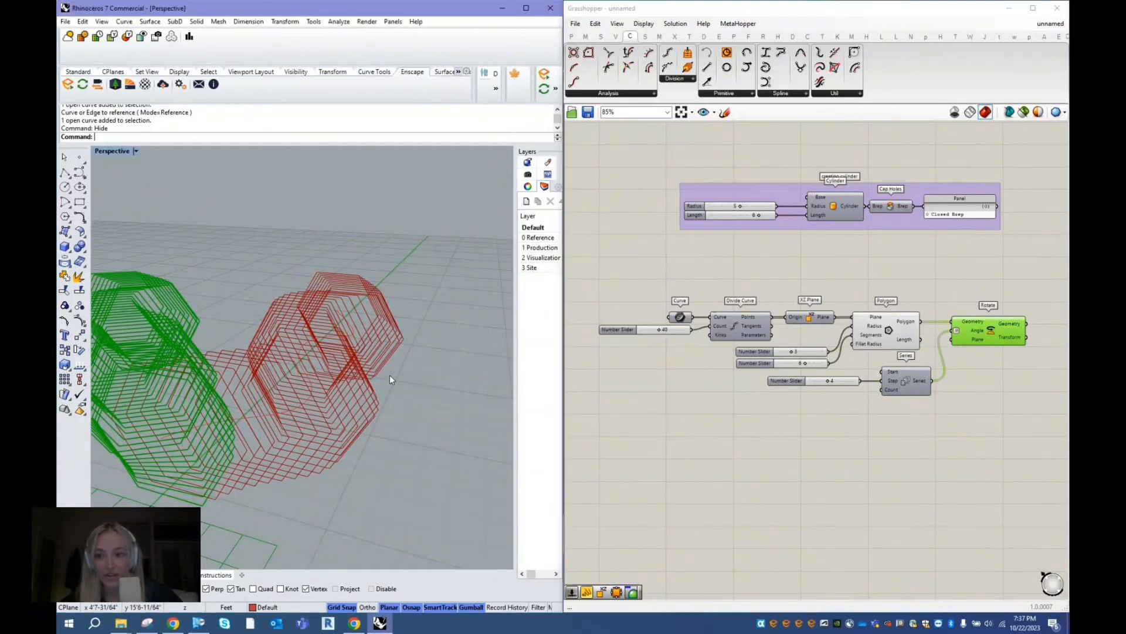
{"action": "right_click_drag", "start_coordinate": [390, 377], "coordinate": [371, 388]}
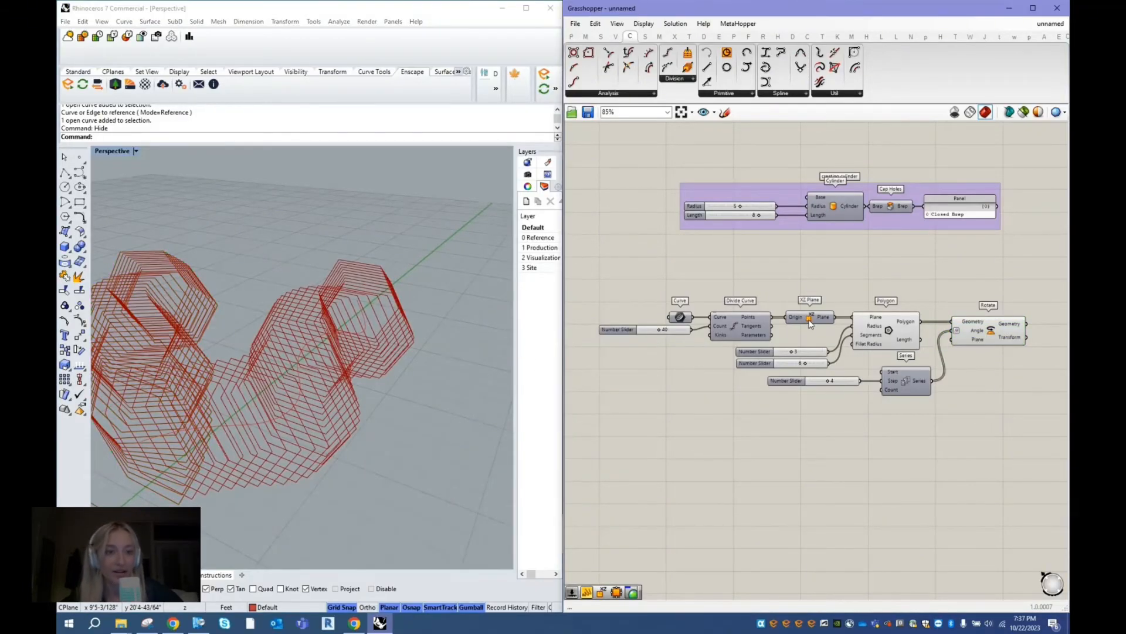
- Connect the XZ Plane output to the Rotate component's Plane input and check the twisted frames from another angle
{"action": "left_click", "coordinate": [811, 322]}
{"action": "left_click_drag", "start_coordinate": [837, 322], "coordinate": [954, 348]}
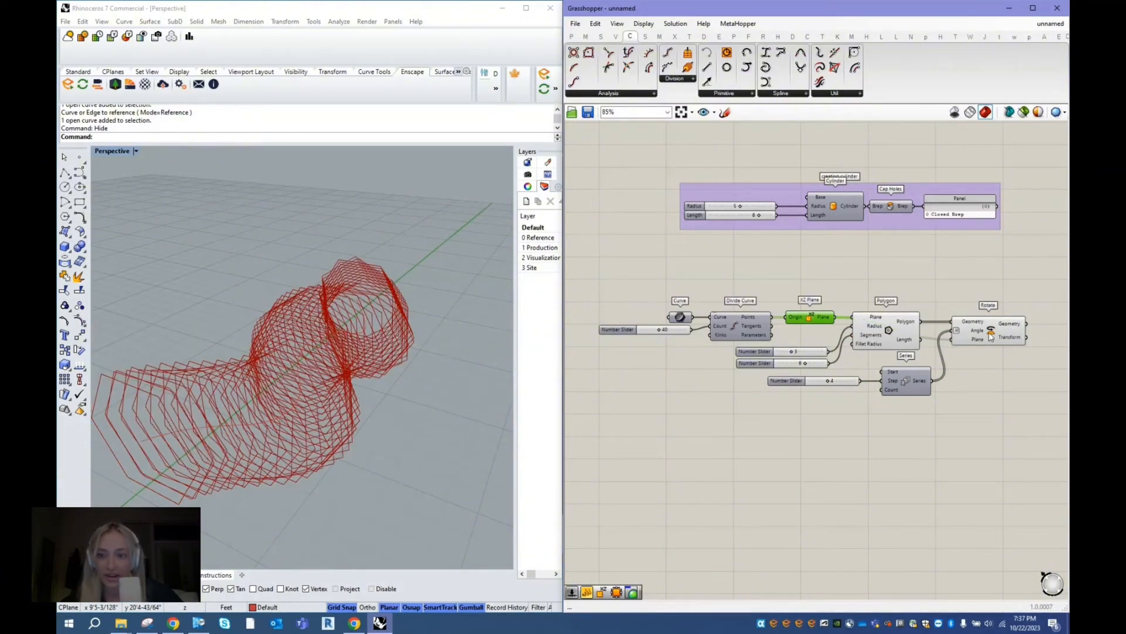
{"action": "left_click", "coordinate": [995, 329]}
{"action": "left_click", "coordinate": [463, 415]}
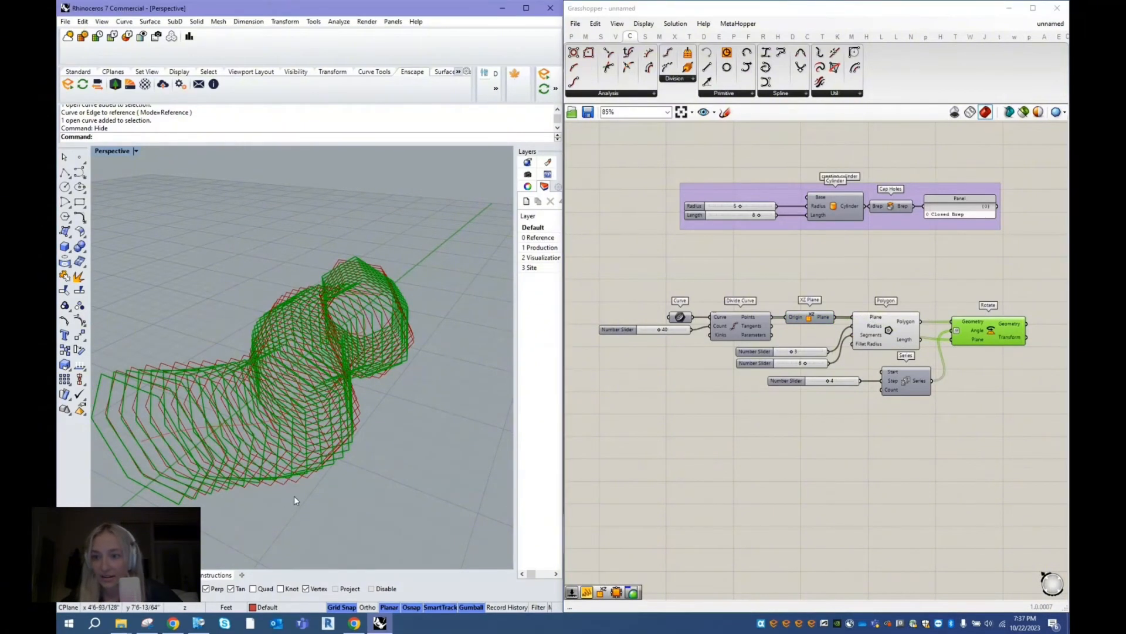
{"action": "right_click_drag", "start_coordinate": [295, 500], "coordinate": [341, 406]}
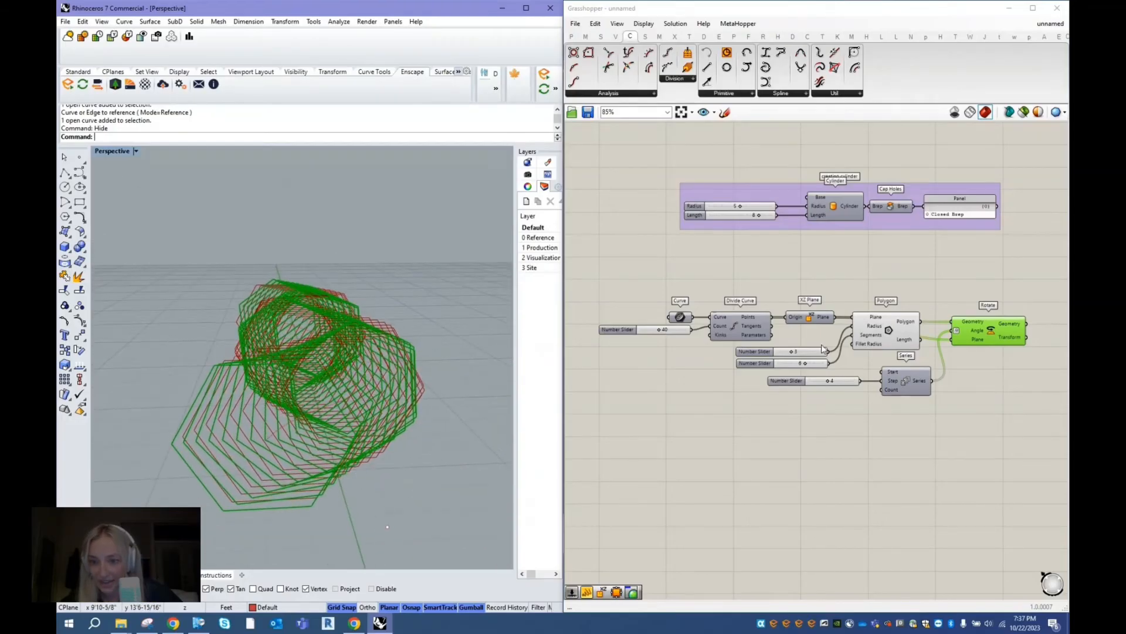
- Turn off the Polygon component's preview so only the rotated frames are displayed
{"action": "left_click", "coordinate": [880, 281]}
{"action": "left_click", "coordinate": [890, 335]}
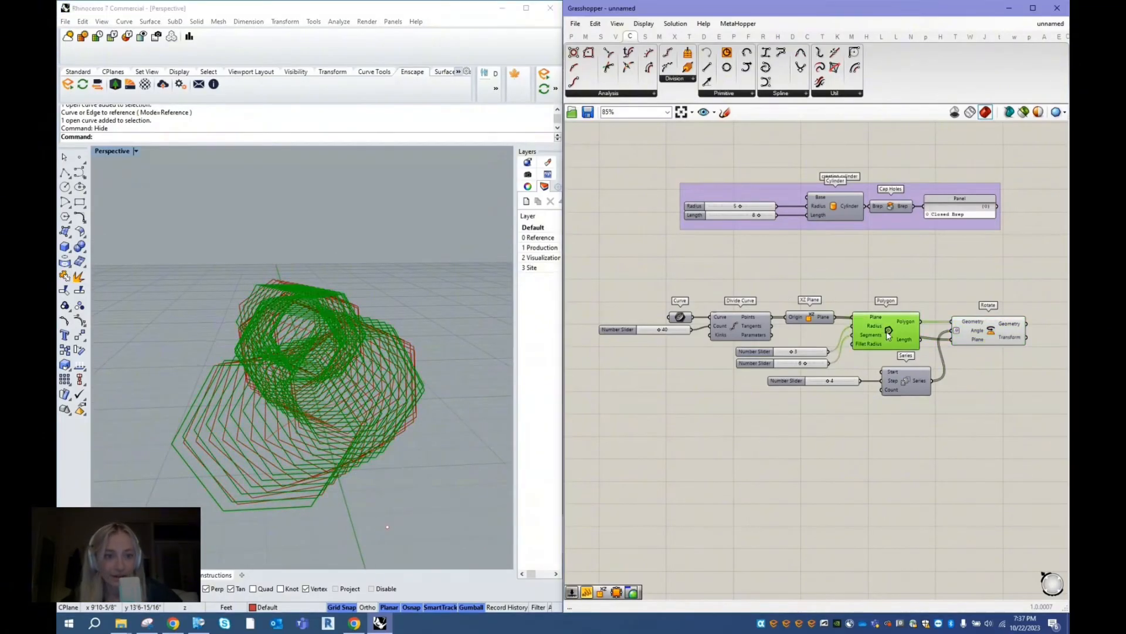
{"action": "right_click", "coordinate": [890, 277]}
{"action": "left_click", "coordinate": [892, 294]}
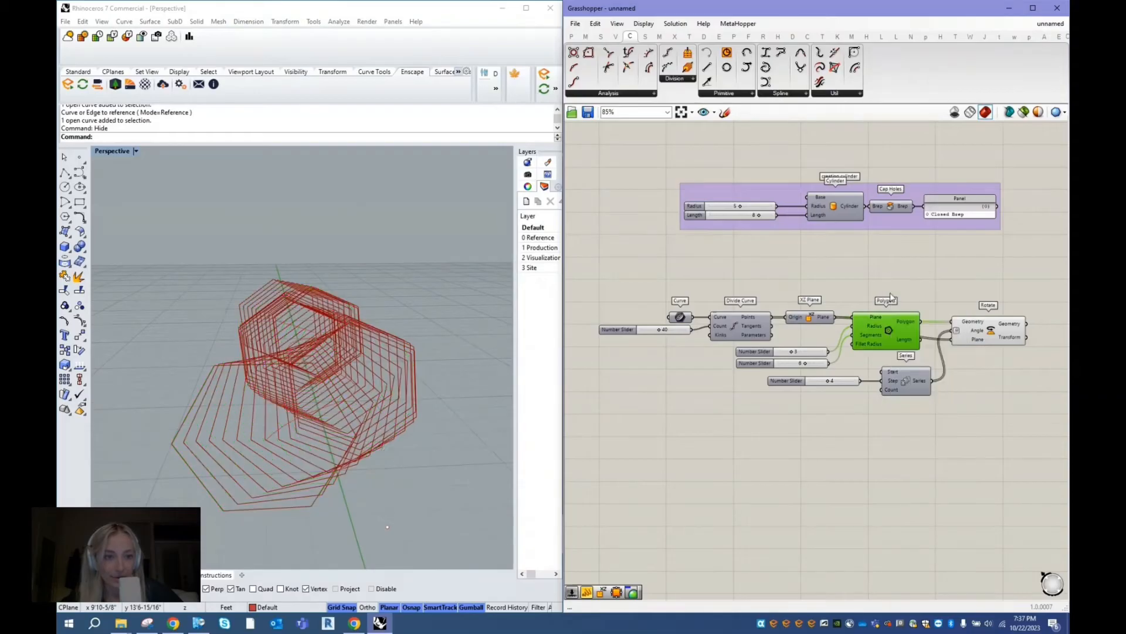
{"action": "left_click", "coordinate": [1005, 330]}
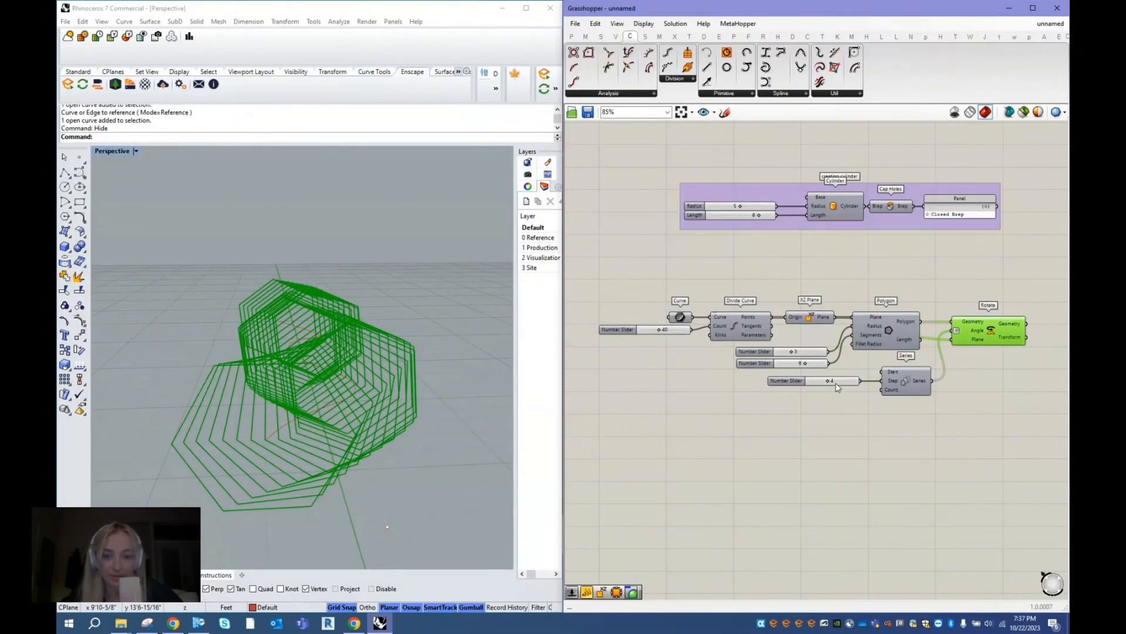
- Set the Series' Step slider to 6 and check the stronger twist in the Rhino viewport
{"action": "scroll", "coordinate": [837, 387], "scroll_direction": "up", "scroll_amount": 2}
{"action": "mouse_move", "coordinate": [827, 382]}
{"action": "left_mouse_down"}
{"action": "mouse_move", "coordinate": [841, 386]}
{"action": "mouse_move", "coordinate": [805, 391]}
{"action": "mouse_move", "coordinate": [838, 388]}
{"action": "left_mouse_up"}
{"action": "right_click_drag", "start_coordinate": [497, 334], "coordinate": [423, 358]}
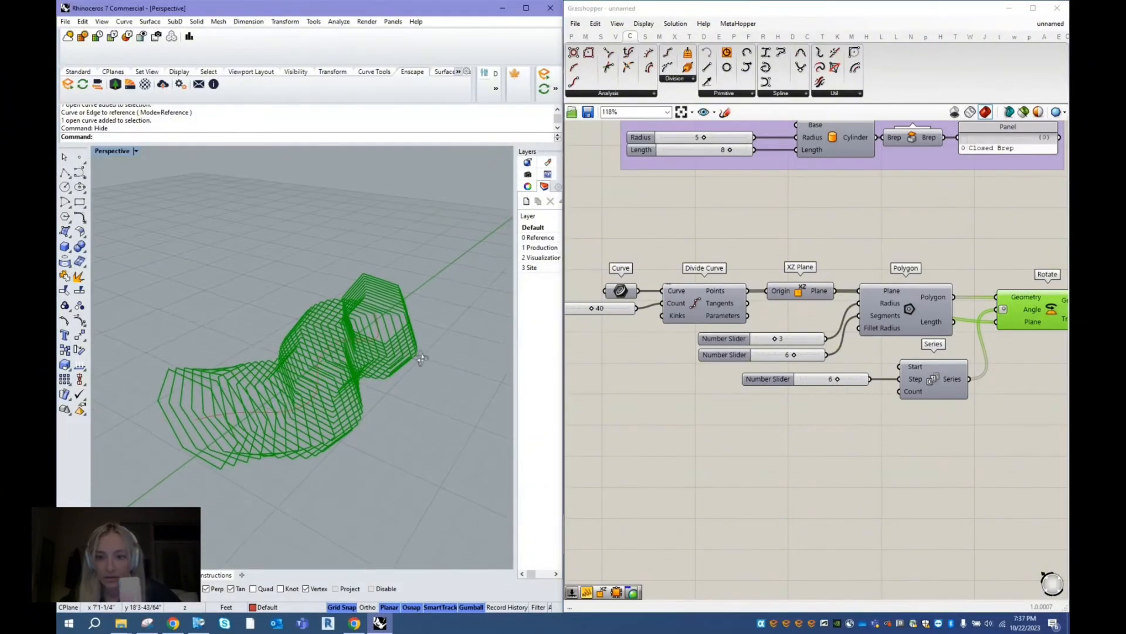
{"action": "scroll", "coordinate": [637, 254], "scroll_direction": "down", "scroll_amount": 3}
{"action": "scroll", "coordinate": [898, 275], "scroll_direction": "up", "scroll_amount": 2}
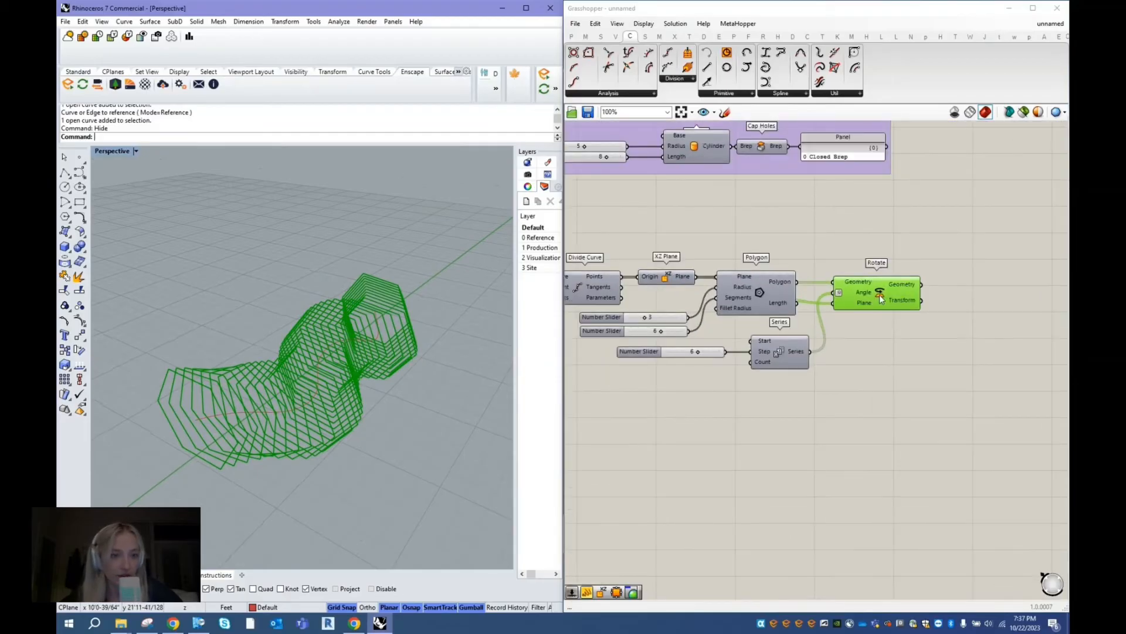
- Inspect the rotated polygons held in the Rotate component's Geometry output
{"action": "left_click", "coordinate": [876, 294]}
{"action": "scroll", "coordinate": [770, 326], "scroll_direction": "down", "scroll_amount": 2}
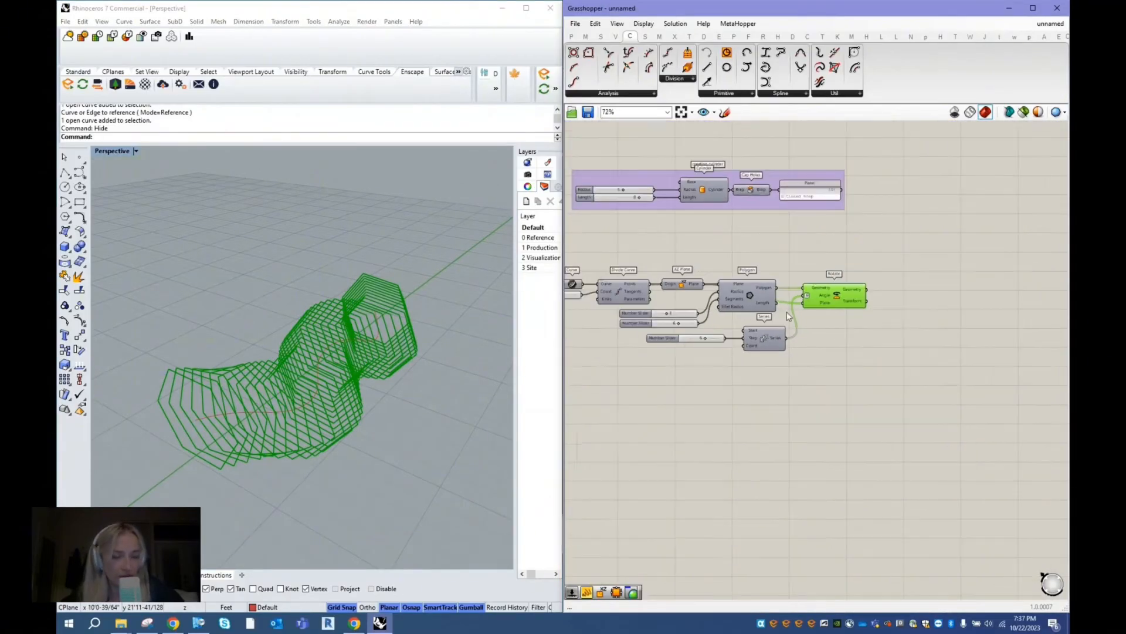
{"action": "scroll", "coordinate": [916, 300], "scroll_direction": "up", "scroll_amount": 2}
{"action": "double_click", "coordinate": [906, 291]}
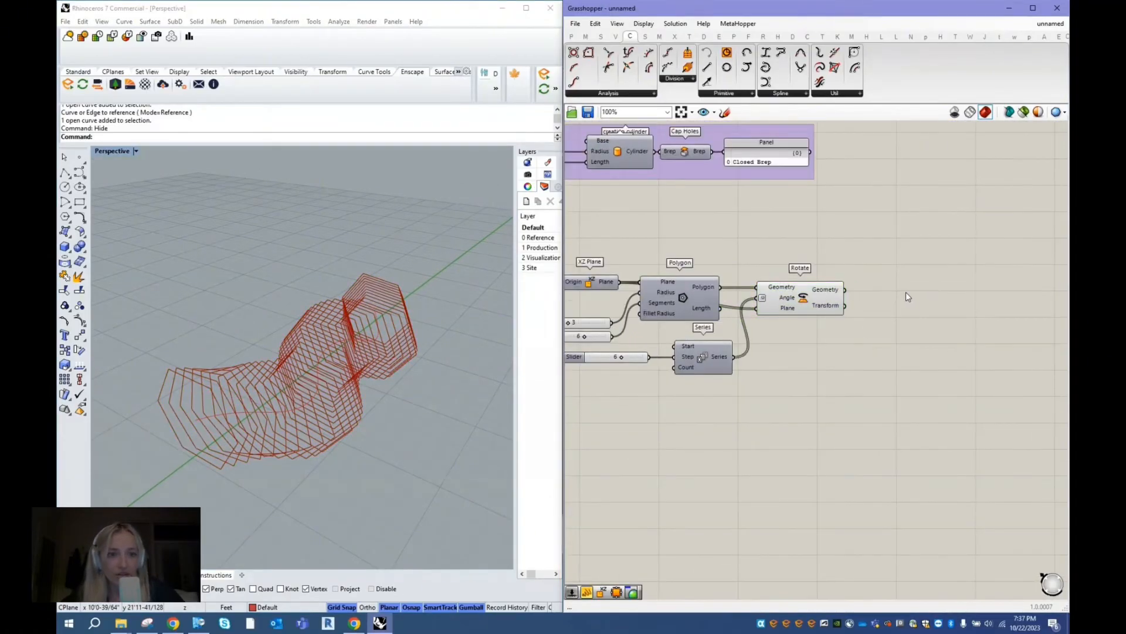
{"action": "left_click", "coordinate": [803, 292]}
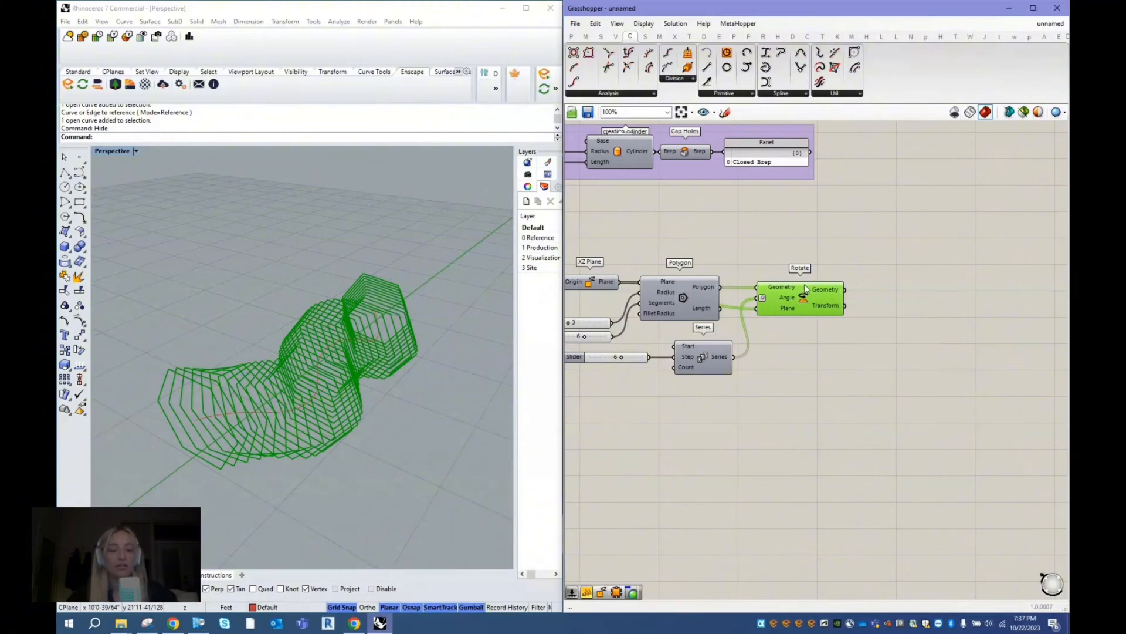
{"action": "mouse_move", "coordinate": [827, 298]}
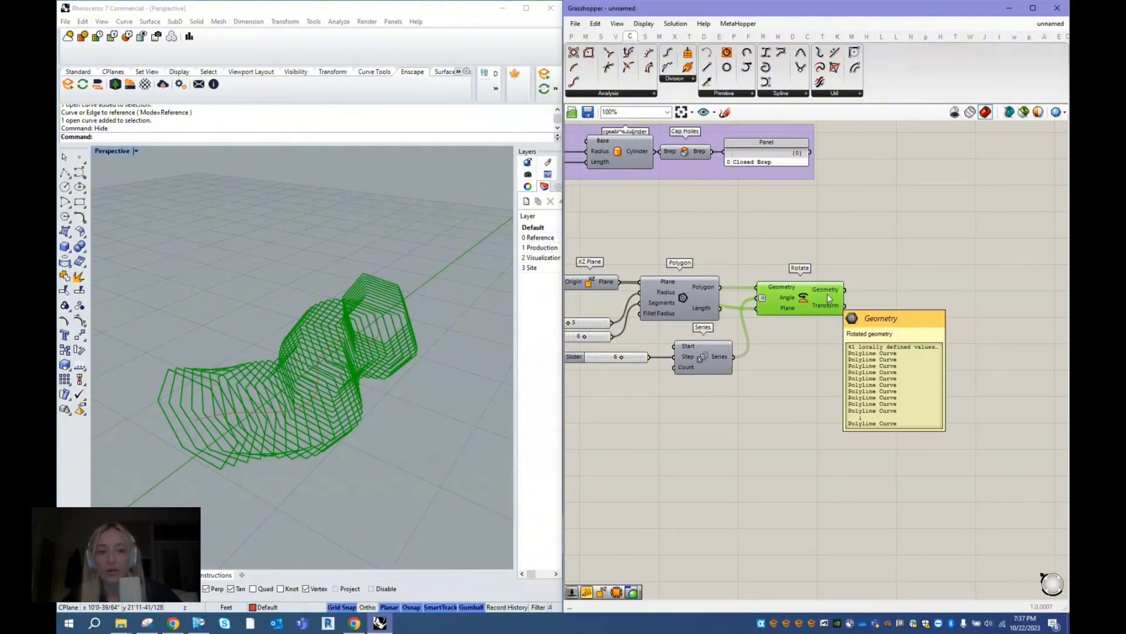
- Add an Explode component, connect the Rotate component's Geometry output to its Curve input, and check the exploded frames from other angles
{"action": "left_click", "coordinate": [869, 270]}
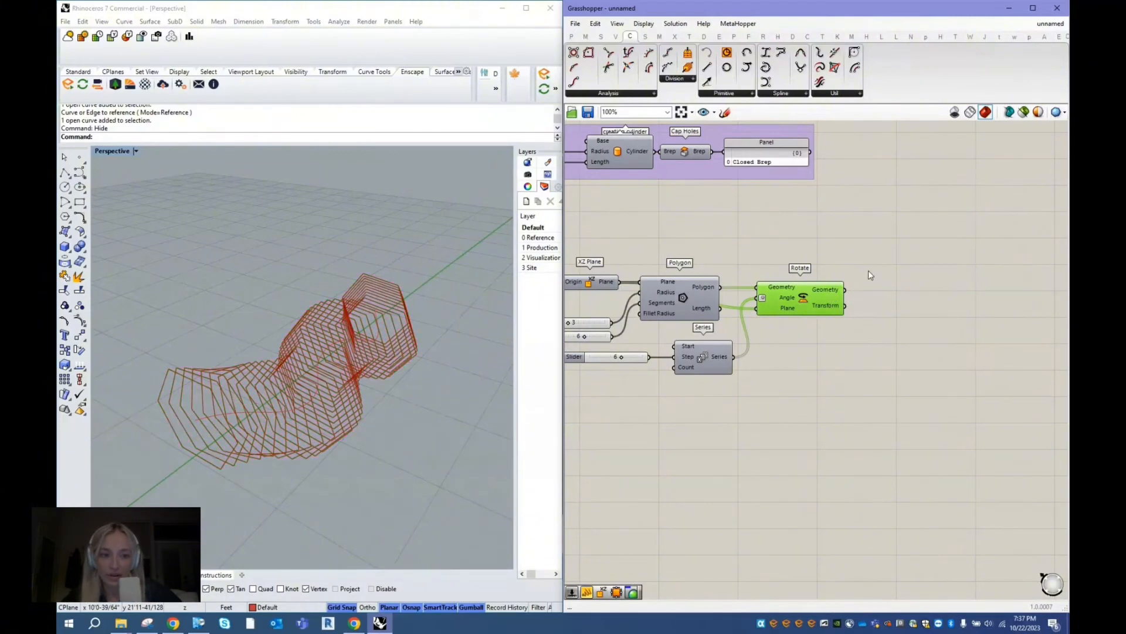
{"action": "double_click", "coordinate": [868, 272]}
{"action": "type", "text": "explode"}
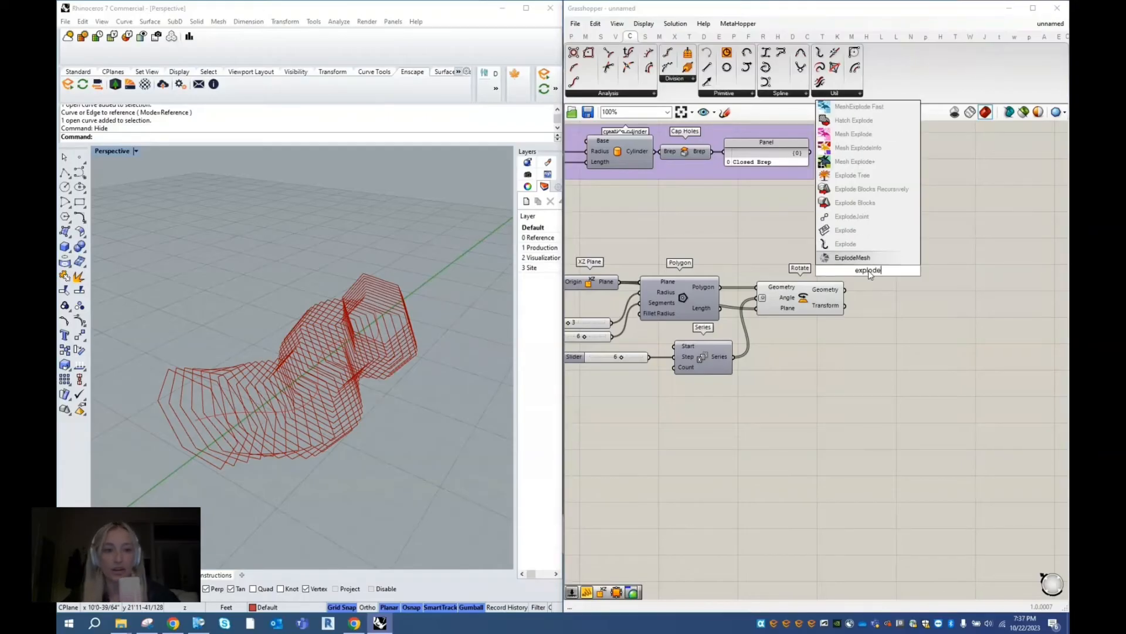
{"action": "key", "text": "Return"}
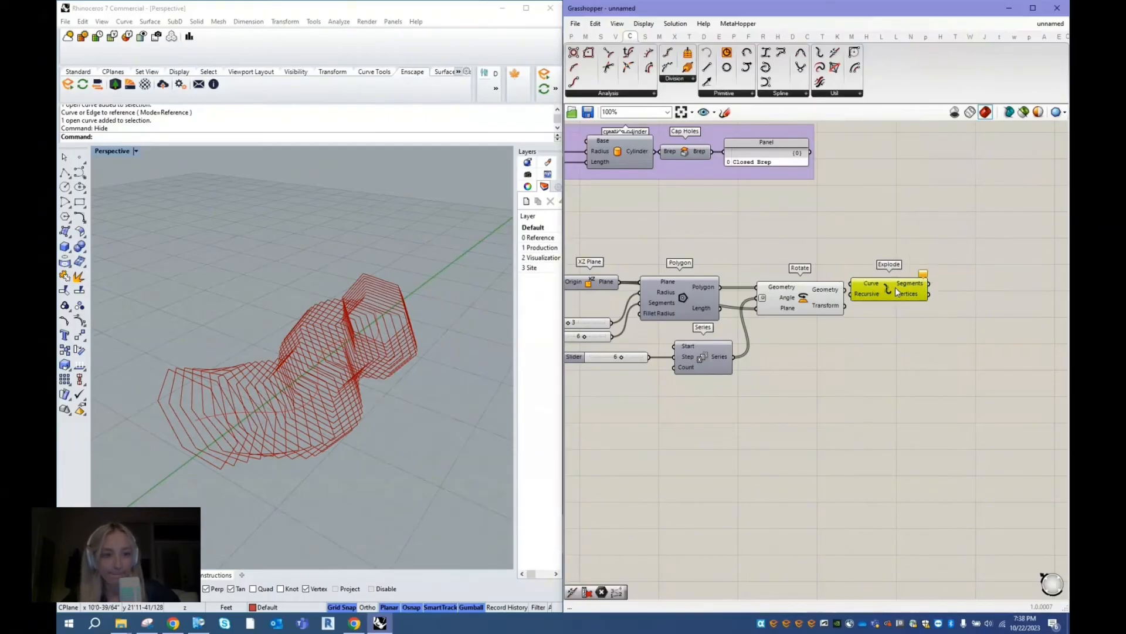
{"action": "left_click_drag", "start_coordinate": [845, 290], "coordinate": [908, 299]}
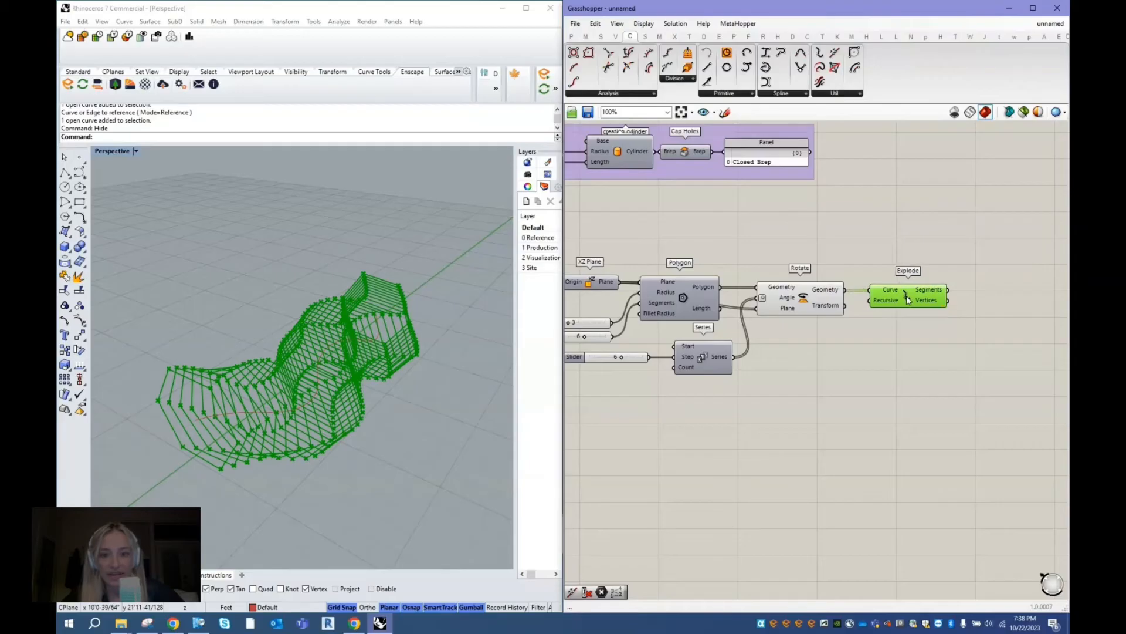
{"action": "right_click_drag", "start_coordinate": [437, 455], "coordinate": [311, 412]}
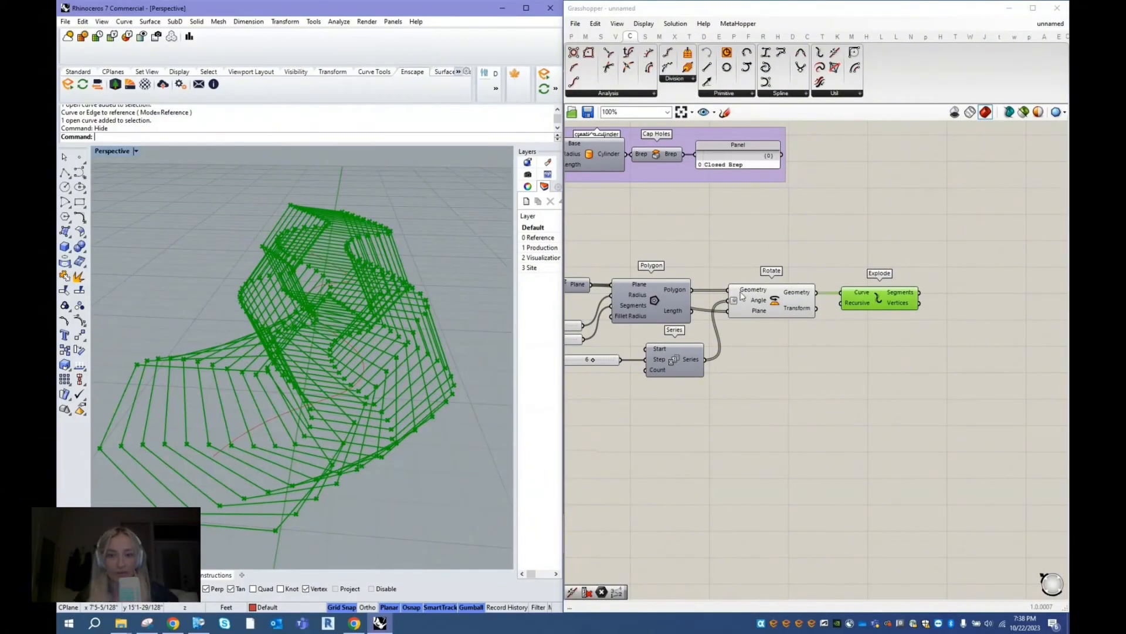
{"action": "right_click_drag", "start_coordinate": [458, 271], "coordinate": [558, 292]}
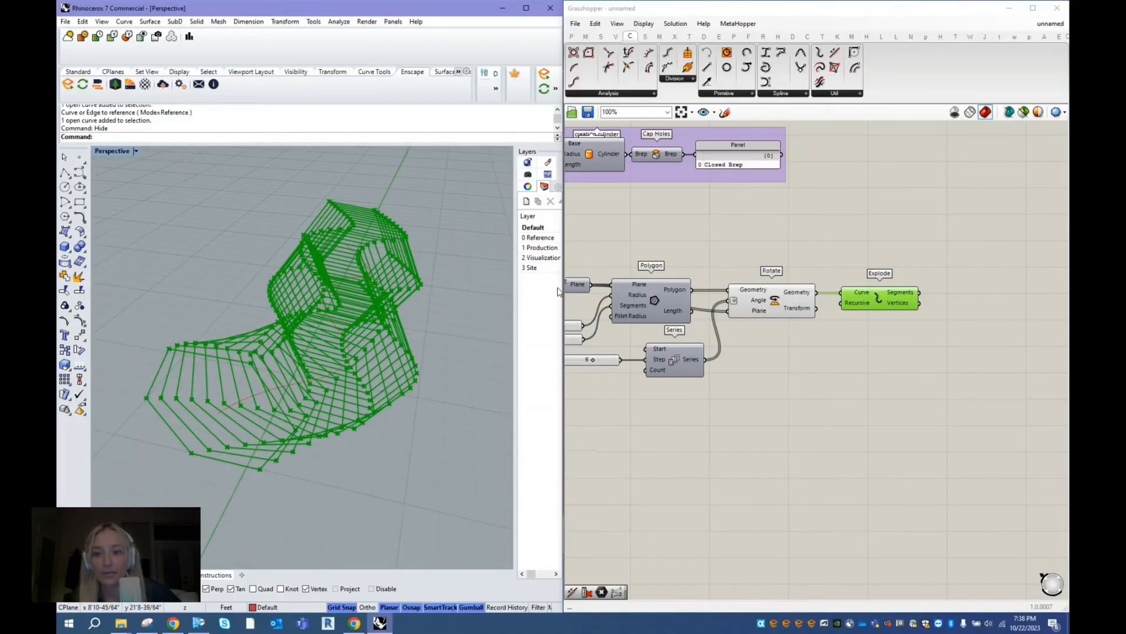
- Add a Cull Index component after Explode and connect the Segments output to its List input
{"action": "double_click", "coordinate": [978, 286]}
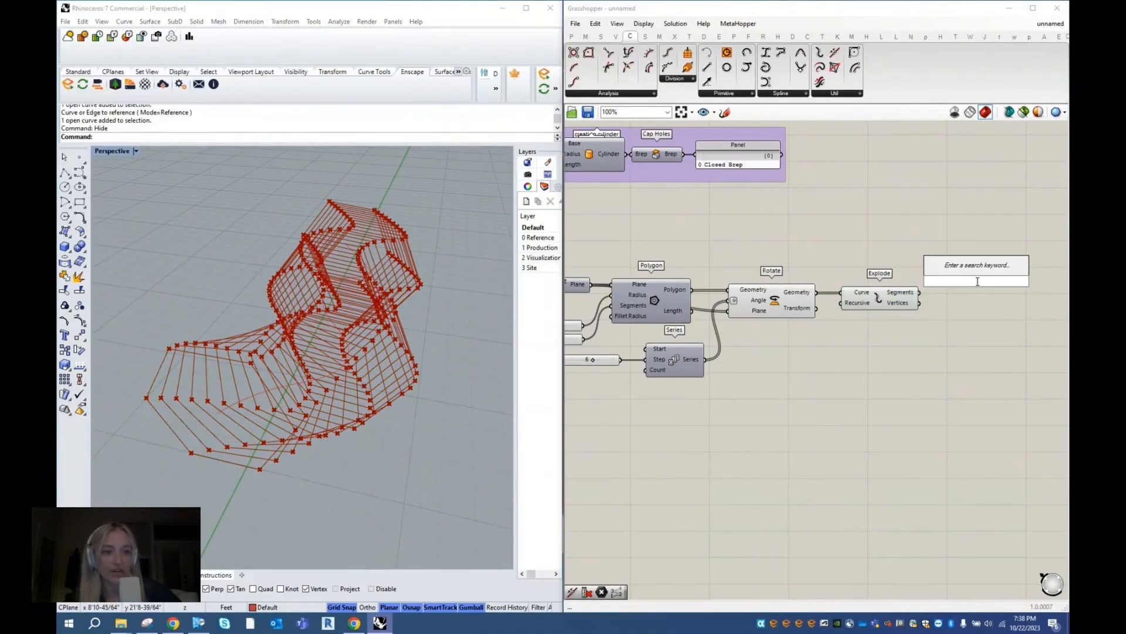
{"action": "type", "text": "cull"}
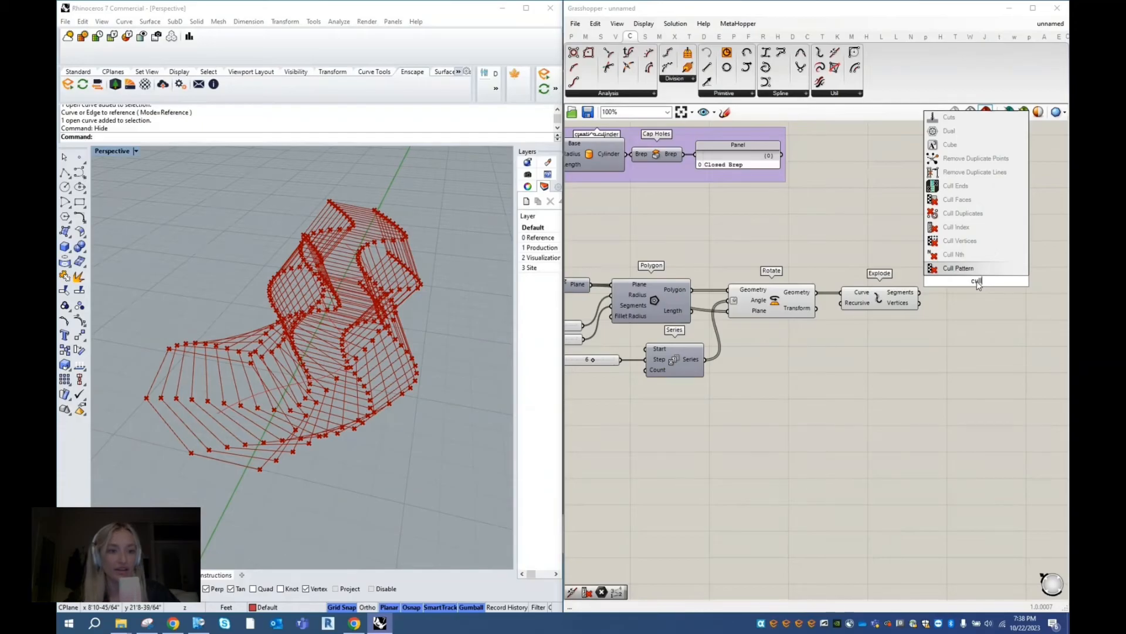
{"action": "left_click", "coordinate": [983, 233]}
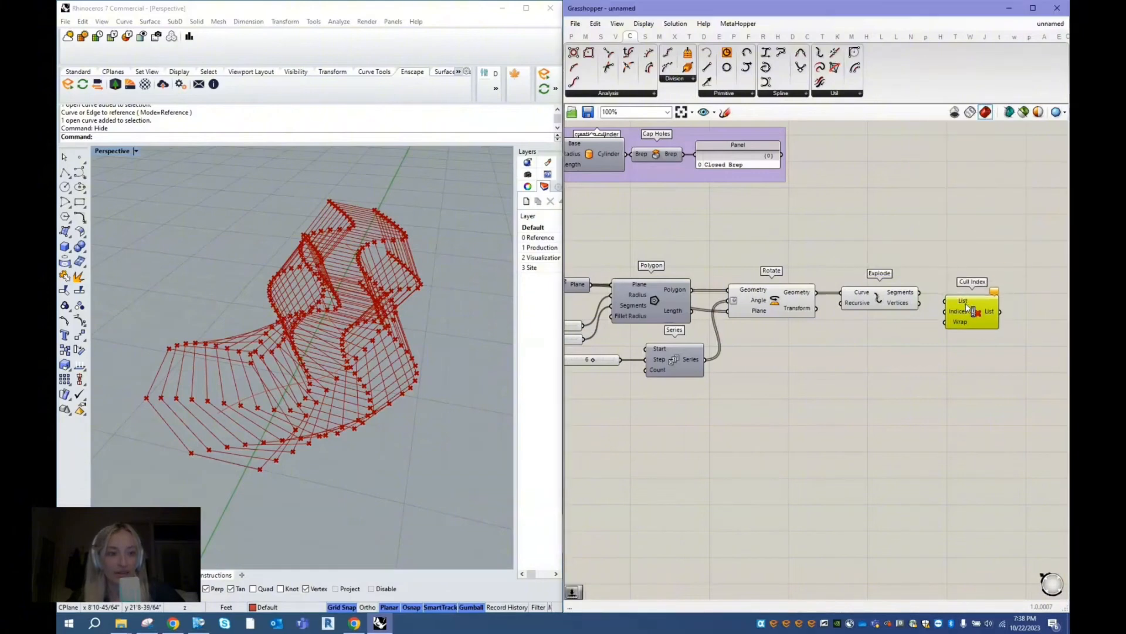
{"action": "left_click", "coordinate": [910, 296]}
{"action": "left_click_drag", "start_coordinate": [919, 293], "coordinate": [945, 291]}
{"action": "left_click", "coordinate": [966, 305]}
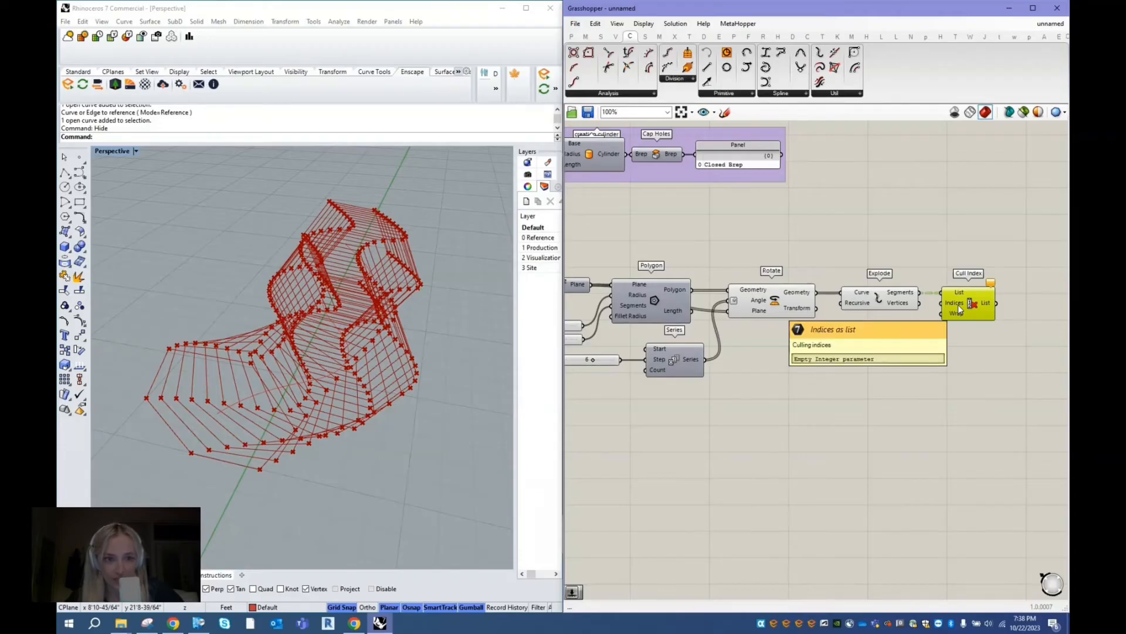
- Add a number slider with the value 4 and connect it to the Cull Index component's Indices input
{"action": "double_click", "coordinate": [904, 335]}
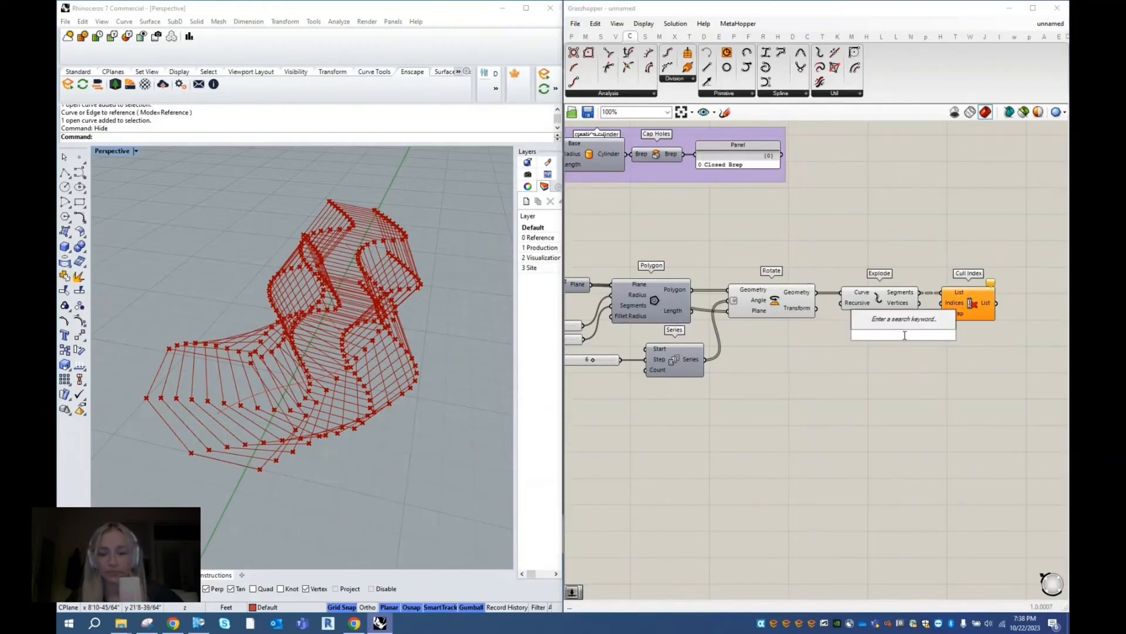
{"action": "type", "text": "slider"}
{"action": "key", "text": "Return"}
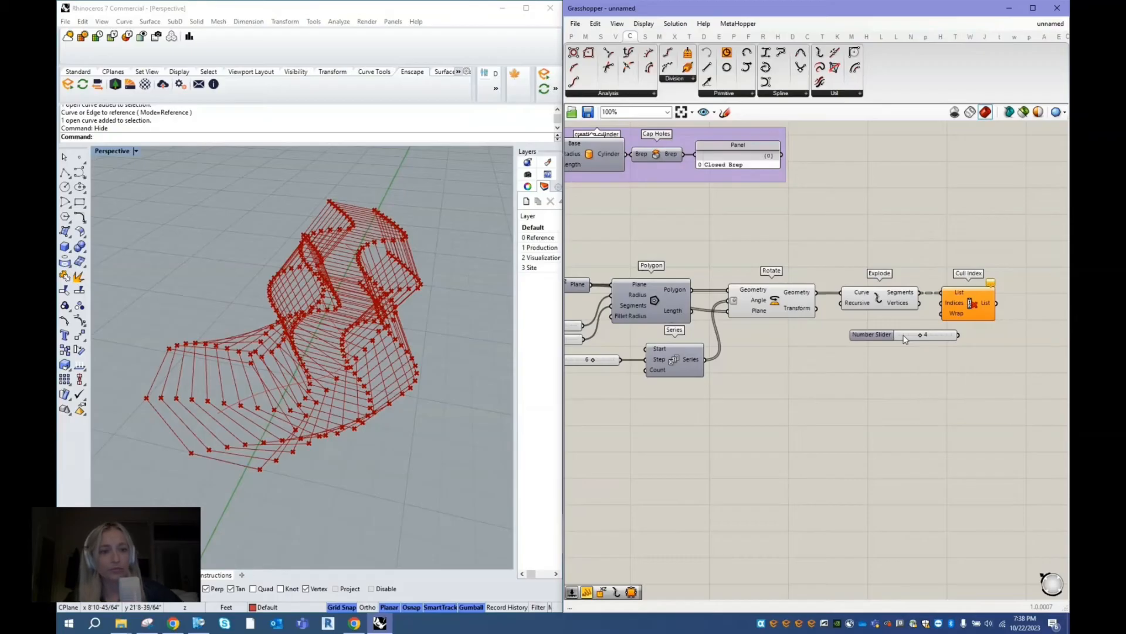
{"action": "left_click_drag", "start_coordinate": [874, 342], "coordinate": [837, 340]}
{"action": "left_click_drag", "start_coordinate": [921, 332], "coordinate": [942, 303]}
{"action": "left_click", "coordinate": [956, 311]}
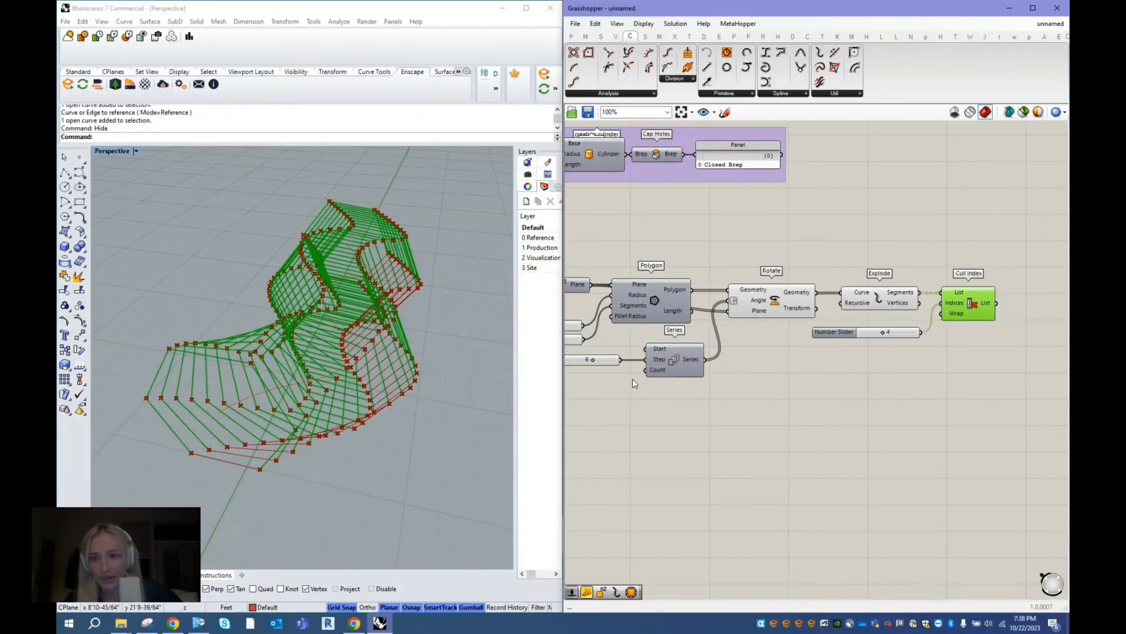
- Turn off the preview of the Rotate and Explode components so only the culled frame segments are displayed
{"action": "left_click", "coordinate": [215, 444]}
{"action": "right_click_drag", "start_coordinate": [216, 444], "coordinate": [155, 387]}
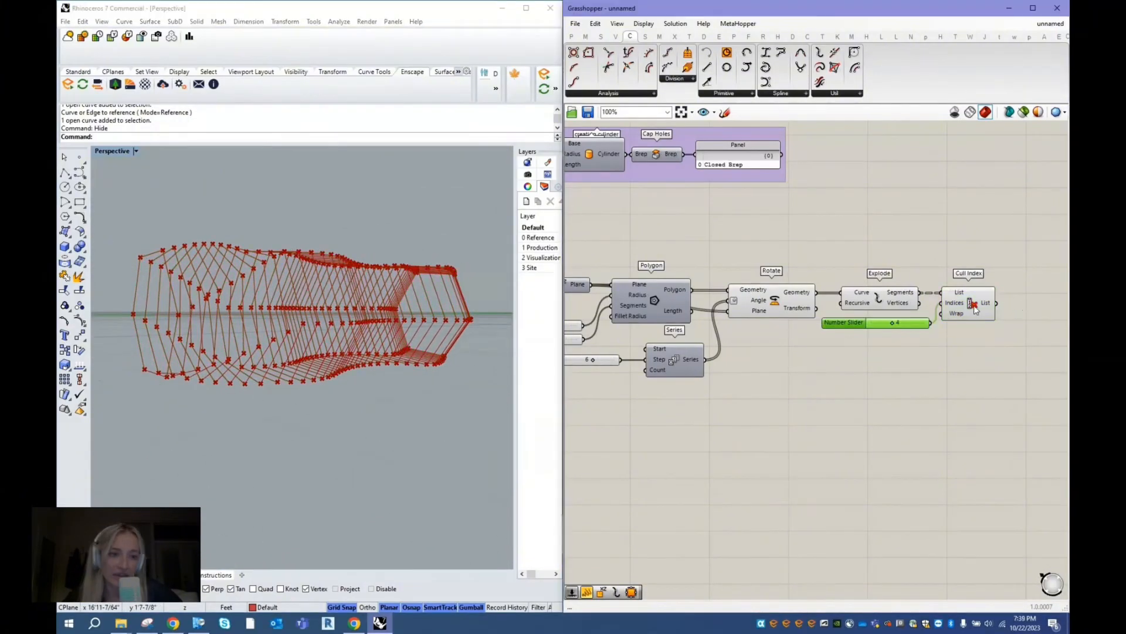
{"action": "left_click", "coordinate": [967, 306]}
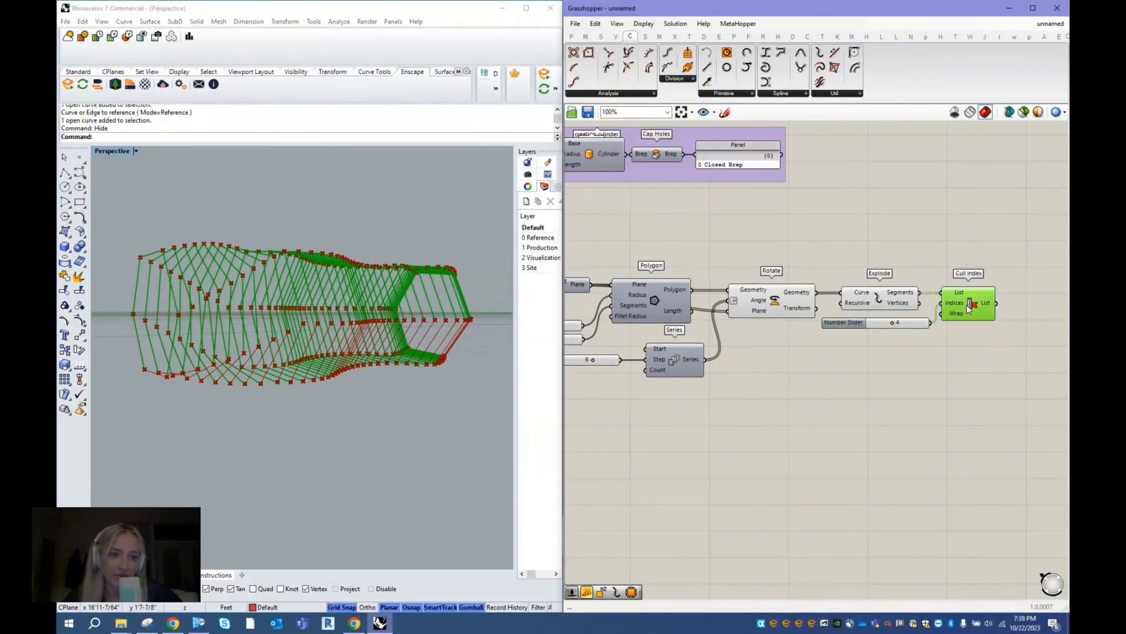
{"action": "left_click", "coordinate": [878, 301]}
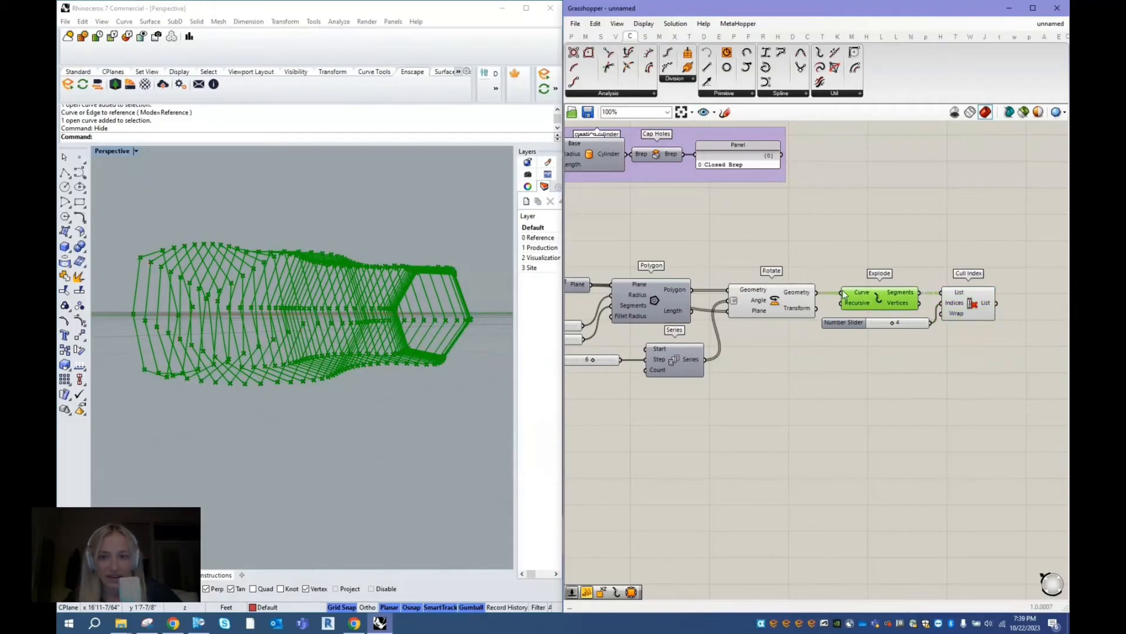
{"action": "left_click", "coordinate": [779, 301], "text": "shift"}
{"action": "right_click", "coordinate": [806, 221]}
{"action": "left_click", "coordinate": [845, 236]}
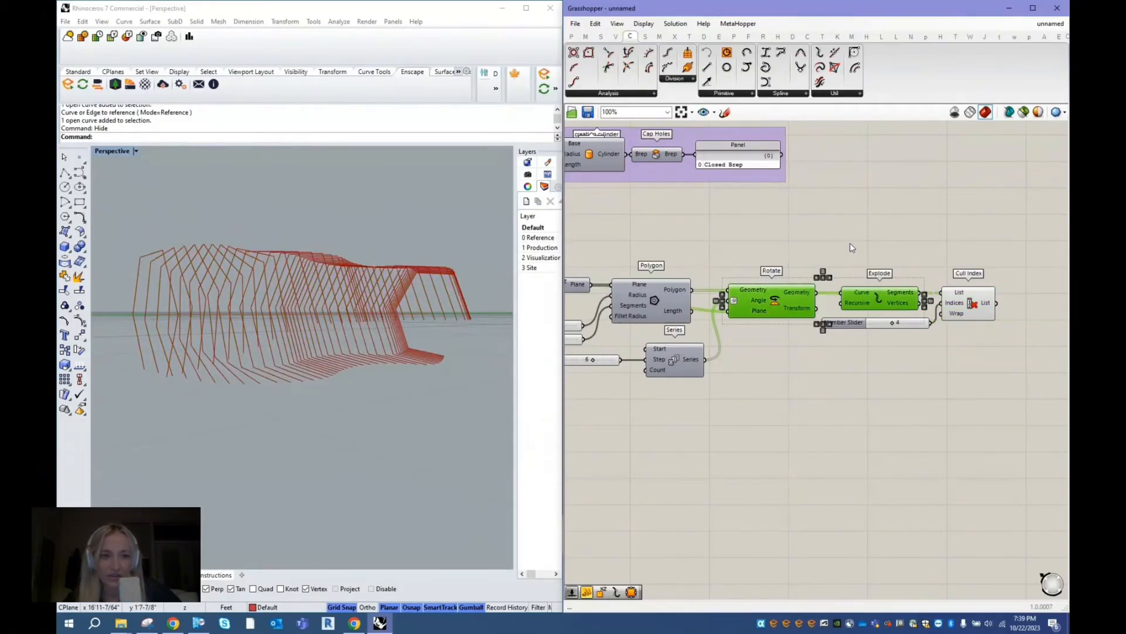
{"action": "left_click", "coordinate": [972, 308]}
{"action": "left_click", "coordinate": [358, 368]}
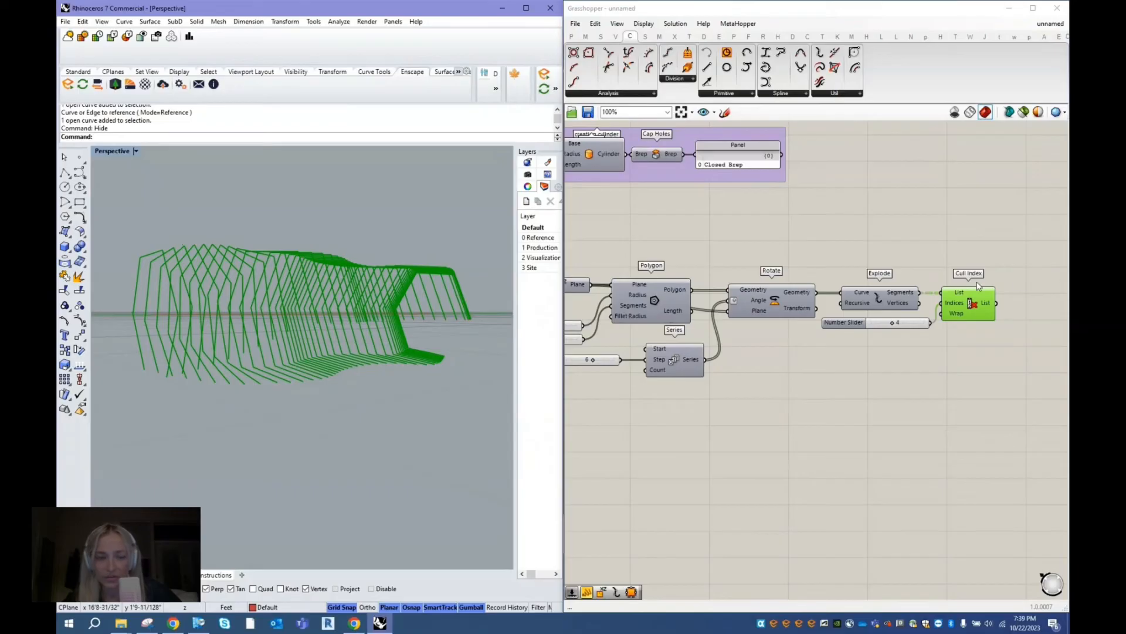
- Try a cull index of 3 and check from several angles which side of the frames is removed
{"action": "left_click", "coordinate": [904, 378]}
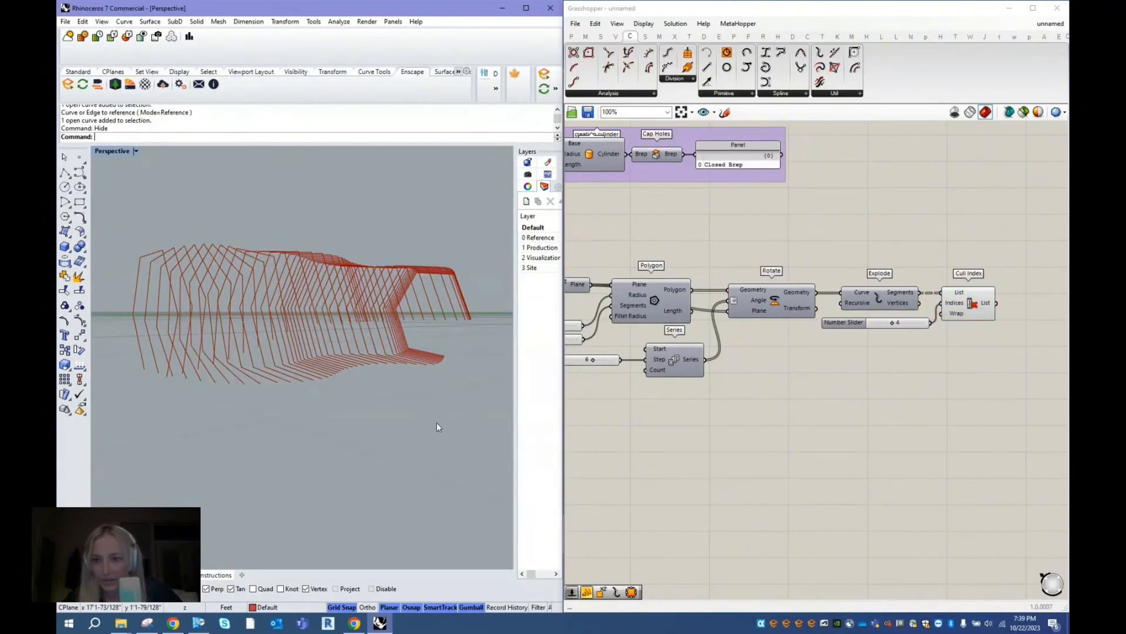
{"action": "right_click_drag", "start_coordinate": [438, 427], "coordinate": [447, 381]}
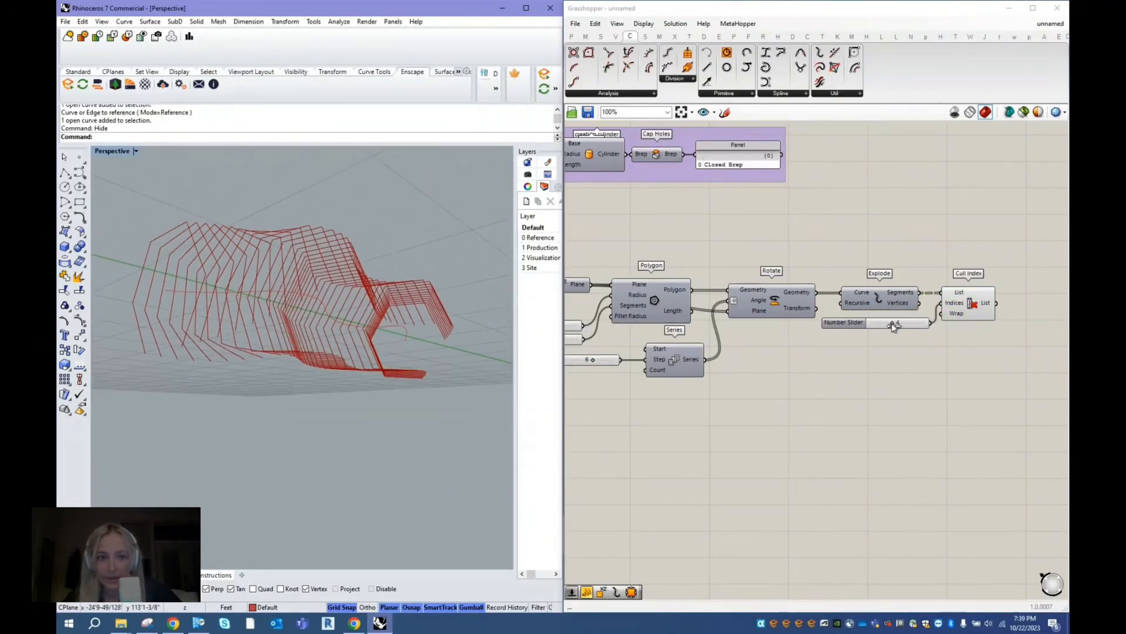
{"action": "left_click_drag", "start_coordinate": [892, 323], "coordinate": [889, 327]}
{"action": "right_click_drag", "start_coordinate": [375, 373], "coordinate": [461, 430]}
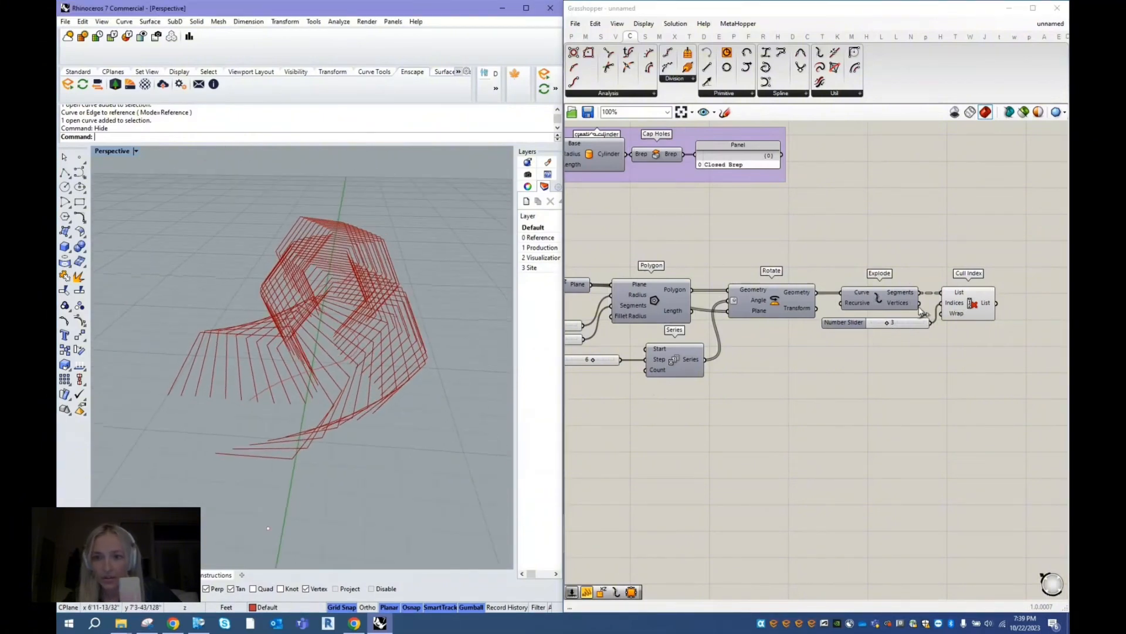
{"action": "mouse_move", "coordinate": [888, 323]}
{"action": "left_mouse_down"}
{"action": "mouse_move", "coordinate": [875, 323]}
{"action": "mouse_move", "coordinate": [906, 327]}
{"action": "mouse_move", "coordinate": [887, 329]}
{"action": "left_mouse_up"}
- Set the Cull Index slider to 4 and check the open side of the twisted frames in the viewport
{"action": "double_click", "coordinate": [893, 323]}
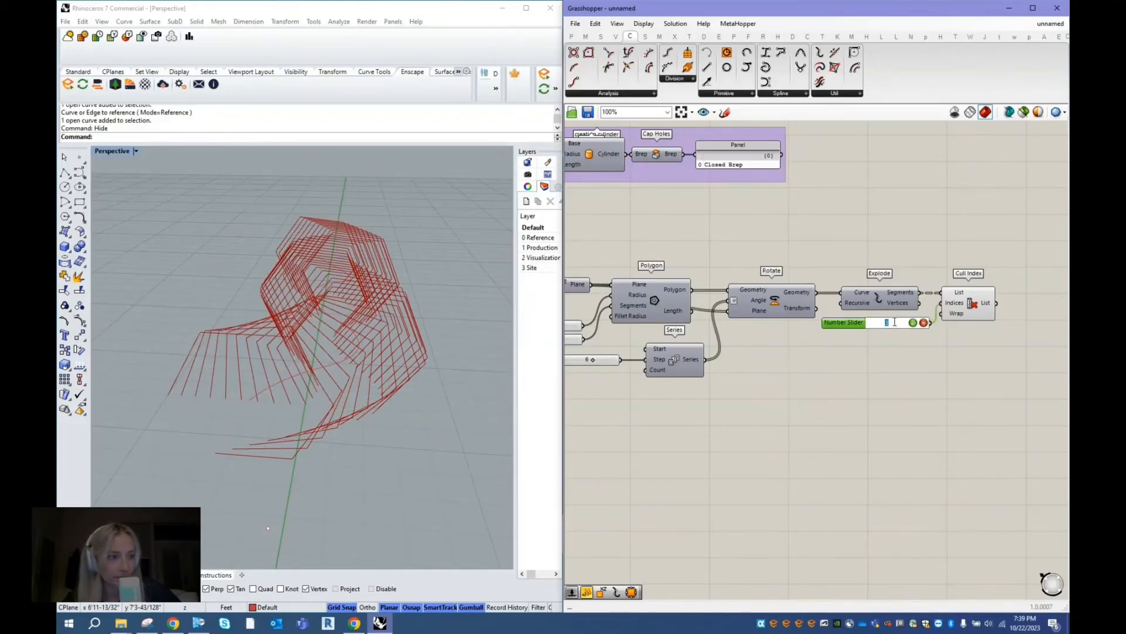
{"action": "type", "text": "4"}
{"action": "key", "text": "Return"}
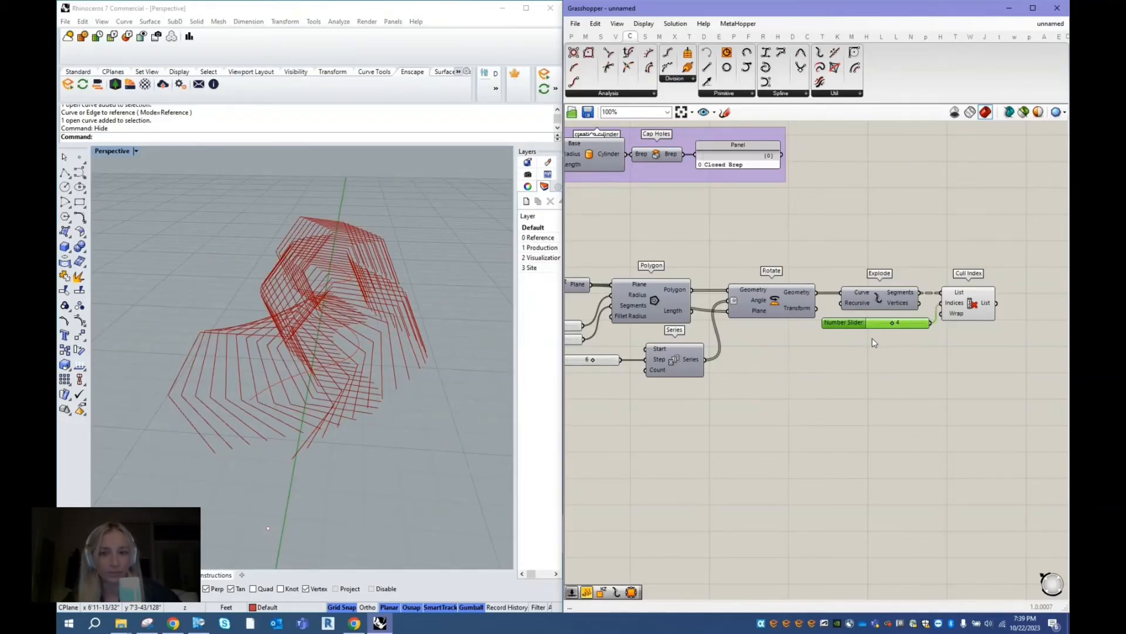
{"action": "left_click", "coordinate": [434, 400]}
{"action": "right_click_drag", "start_coordinate": [434, 400], "coordinate": [443, 329]}
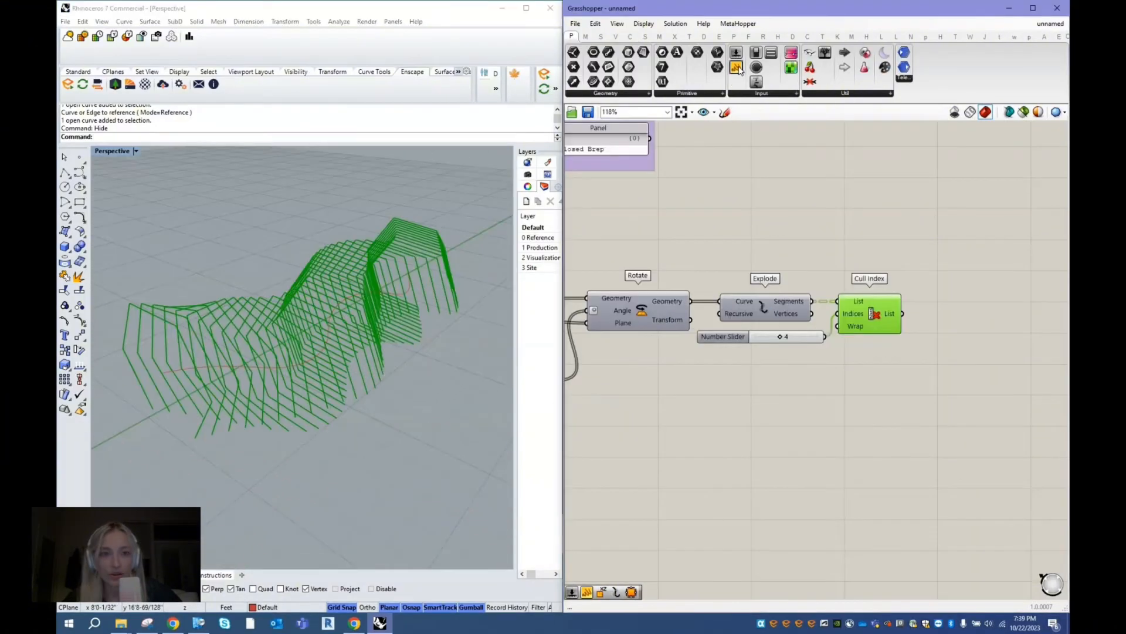
- Add a panel reading the Cull Index List output and a duplicate panel reading the Explode component's Segments output
{"action": "left_click", "coordinate": [739, 67]}
{"action": "left_click", "coordinate": [886, 219]}
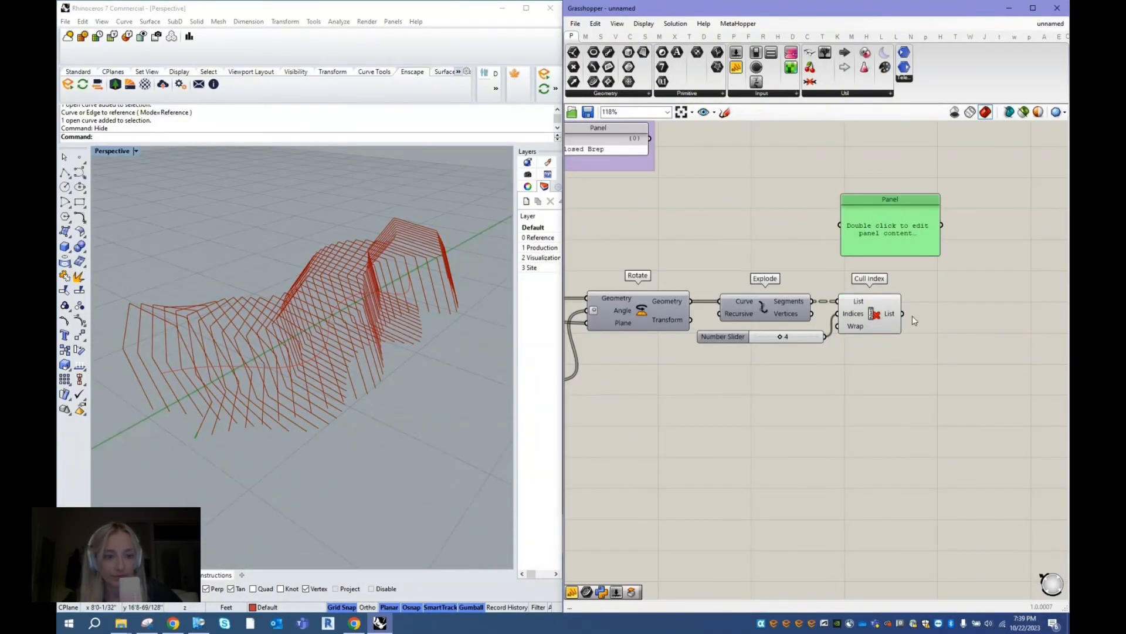
{"action": "left_click_drag", "start_coordinate": [904, 314], "coordinate": [961, 297]}
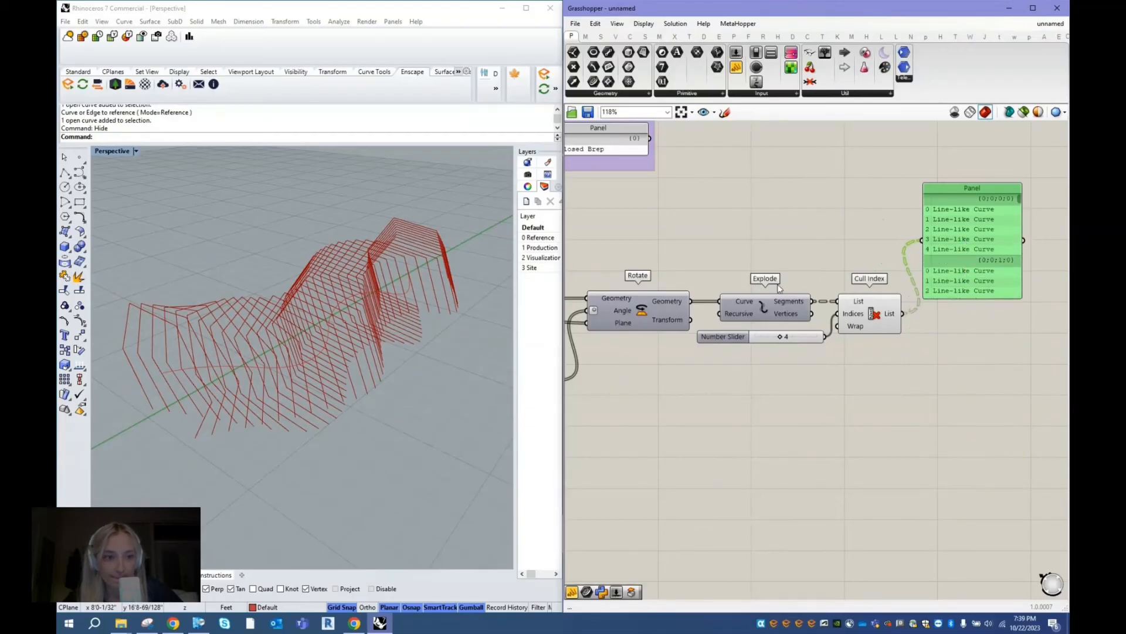
{"action": "left_click_drag", "start_coordinate": [944, 226], "coordinate": [835, 197], "text": "alt"}
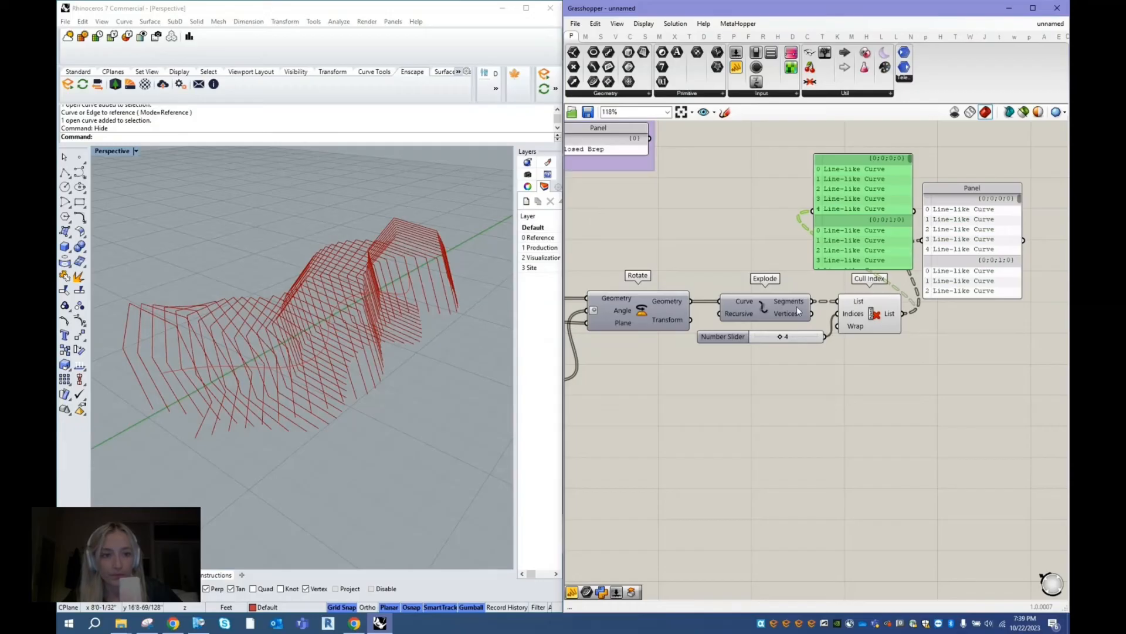
{"action": "left_click_drag", "start_coordinate": [813, 301], "coordinate": [866, 200]}
- Enlarge both panels and place them side by side to compare the segment lists before and after culling
{"action": "left_click", "coordinate": [973, 251]}
{"action": "left_click_drag", "start_coordinate": [972, 298], "coordinate": [981, 398]}
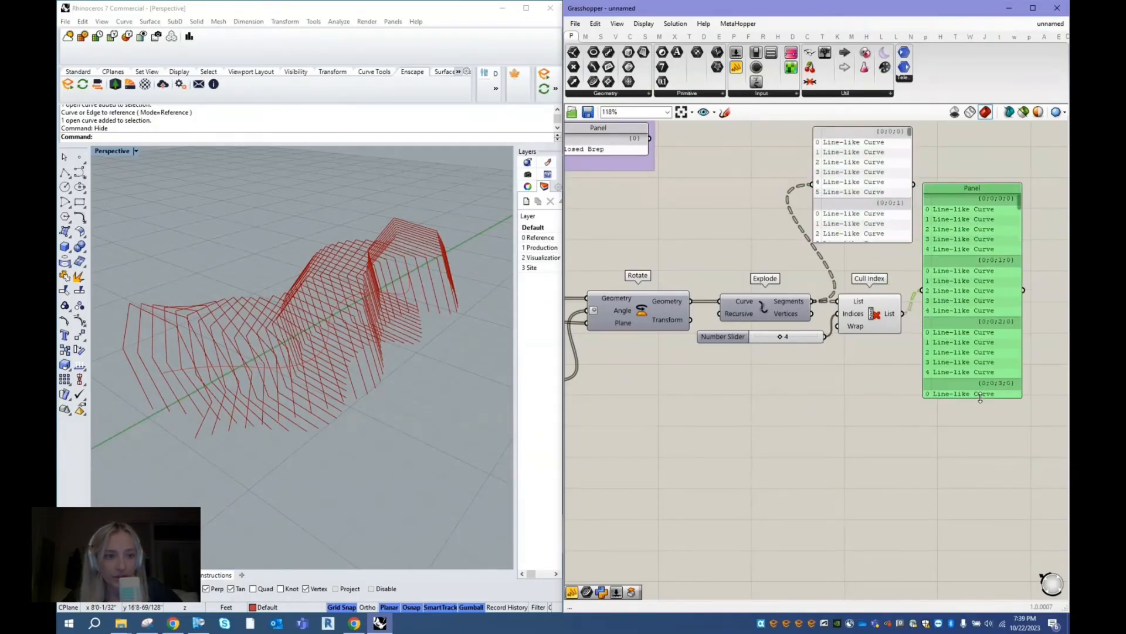
{"action": "left_click_drag", "start_coordinate": [963, 270], "coordinate": [1015, 247]}
{"action": "left_click_drag", "start_coordinate": [868, 182], "coordinate": [921, 215]}
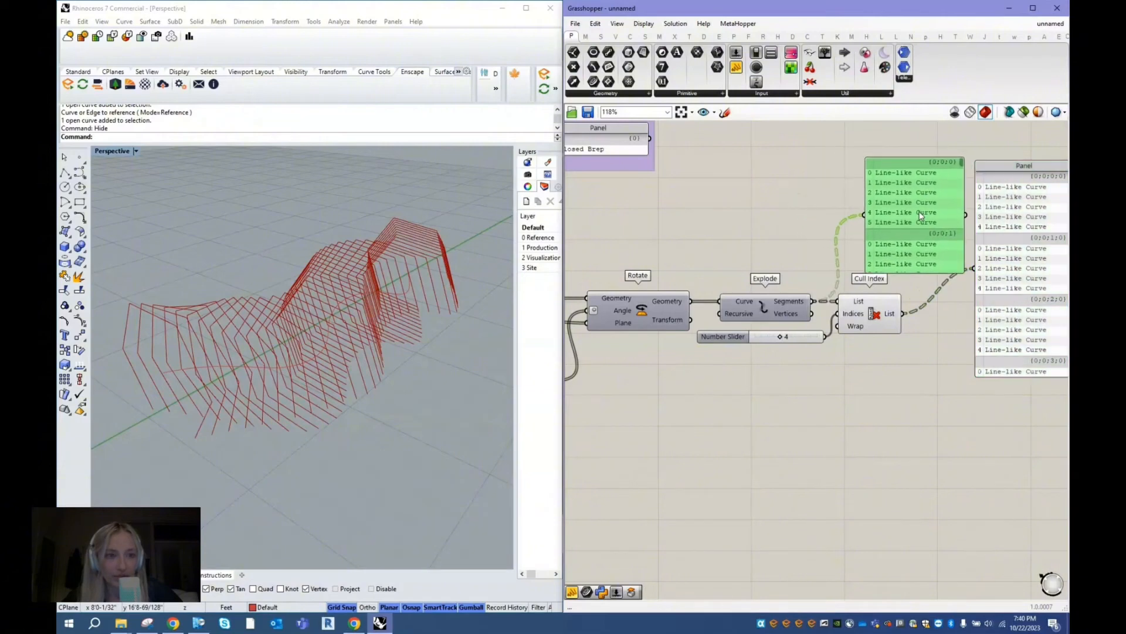
{"action": "left_click_drag", "start_coordinate": [910, 274], "coordinate": [910, 504]}
{"action": "right_click_drag", "start_coordinate": [910, 504], "coordinate": [855, 475]}
{"action": "left_click", "coordinate": [1010, 283]}
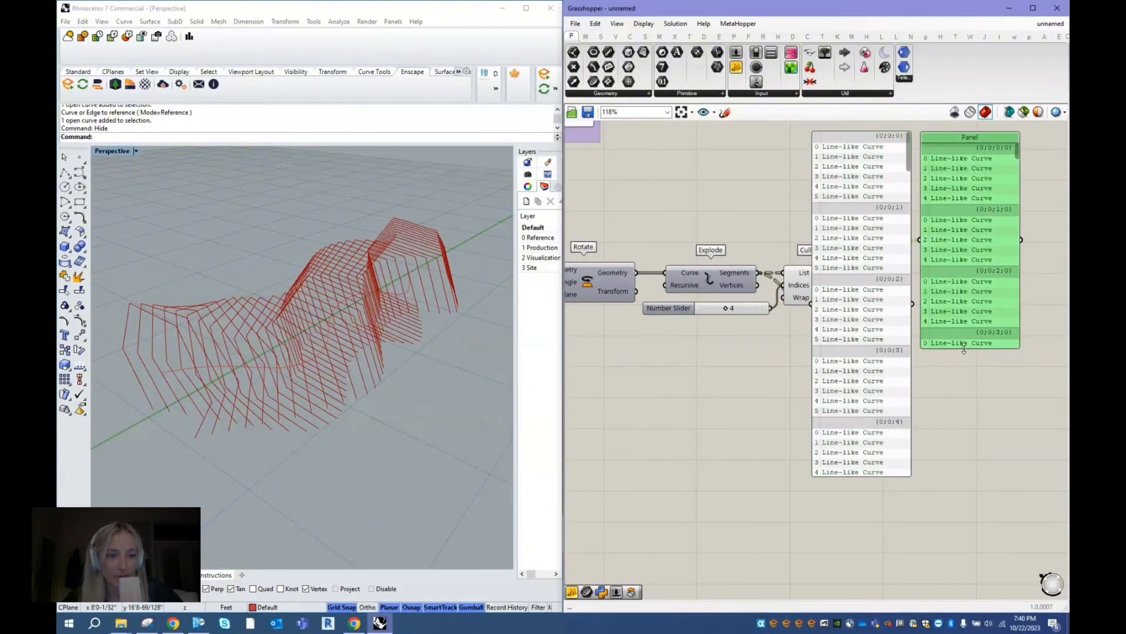
{"action": "left_click_drag", "start_coordinate": [964, 349], "coordinate": [949, 476]}
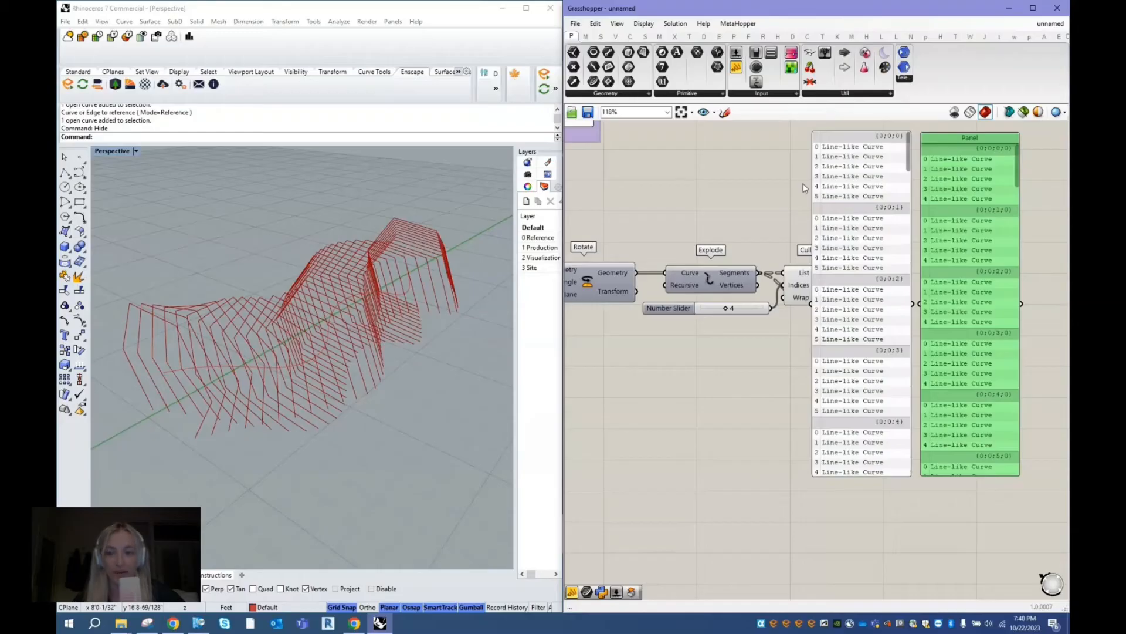
- Delete the two comparison panels for the Segments and culled List outputs
{"action": "left_click", "coordinate": [795, 200]}
{"action": "left_click", "coordinate": [689, 309]}
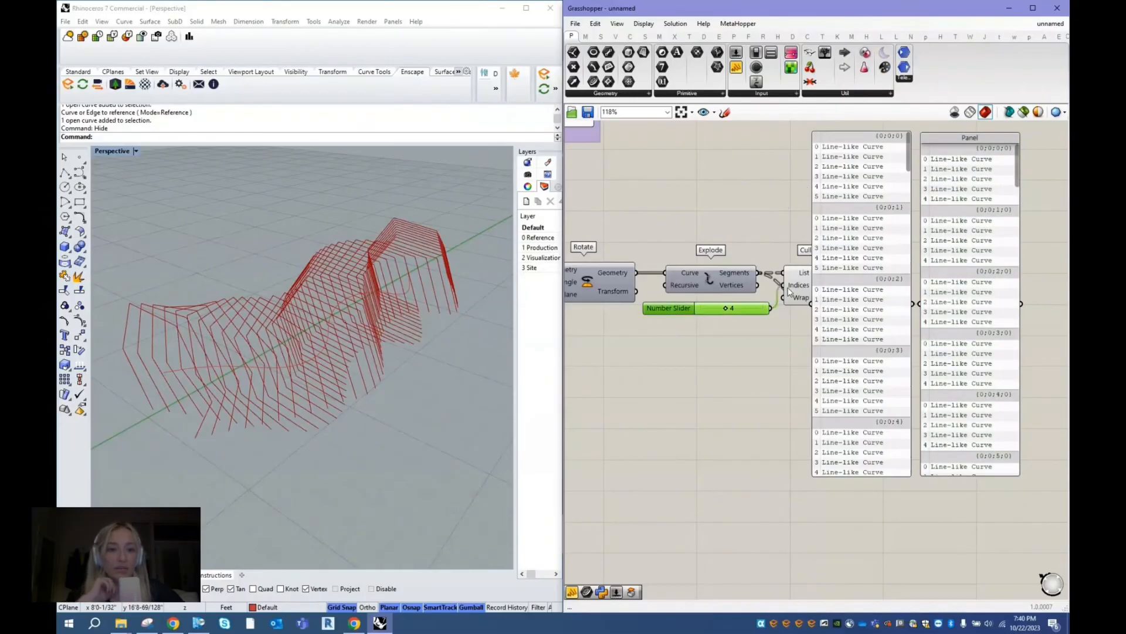
{"action": "left_click", "coordinate": [975, 181]}
{"action": "left_click", "coordinate": [885, 182], "text": "shift"}
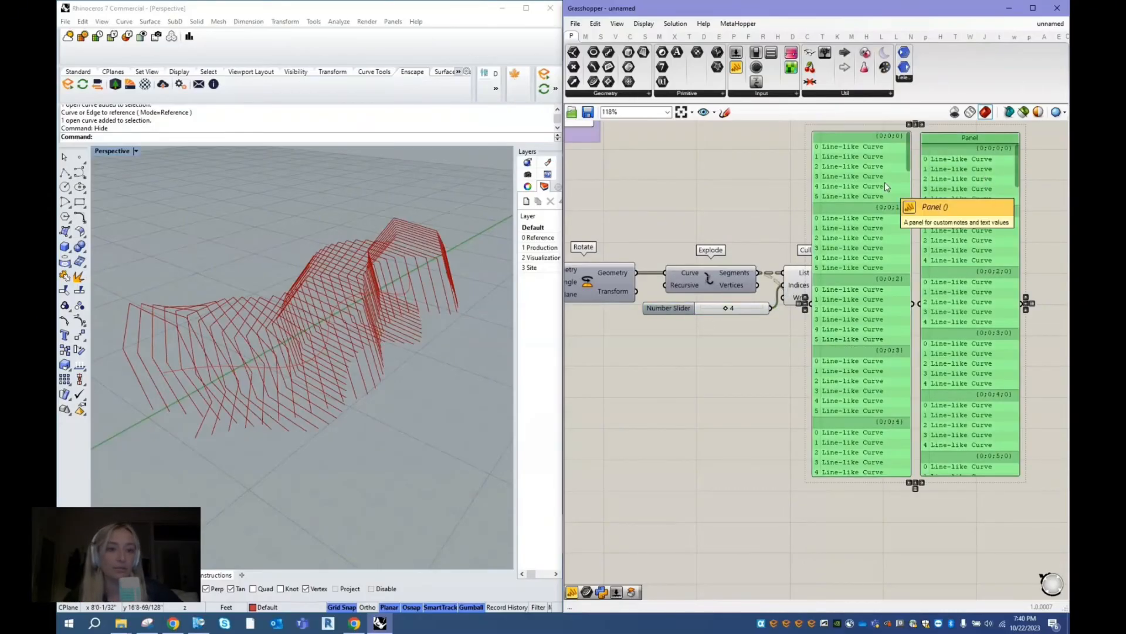
{"action": "key", "text": "Delete"}
- Add a Join Curves component and connect the Cull Index List output to its Curves input
{"action": "left_click", "coordinate": [827, 290]}
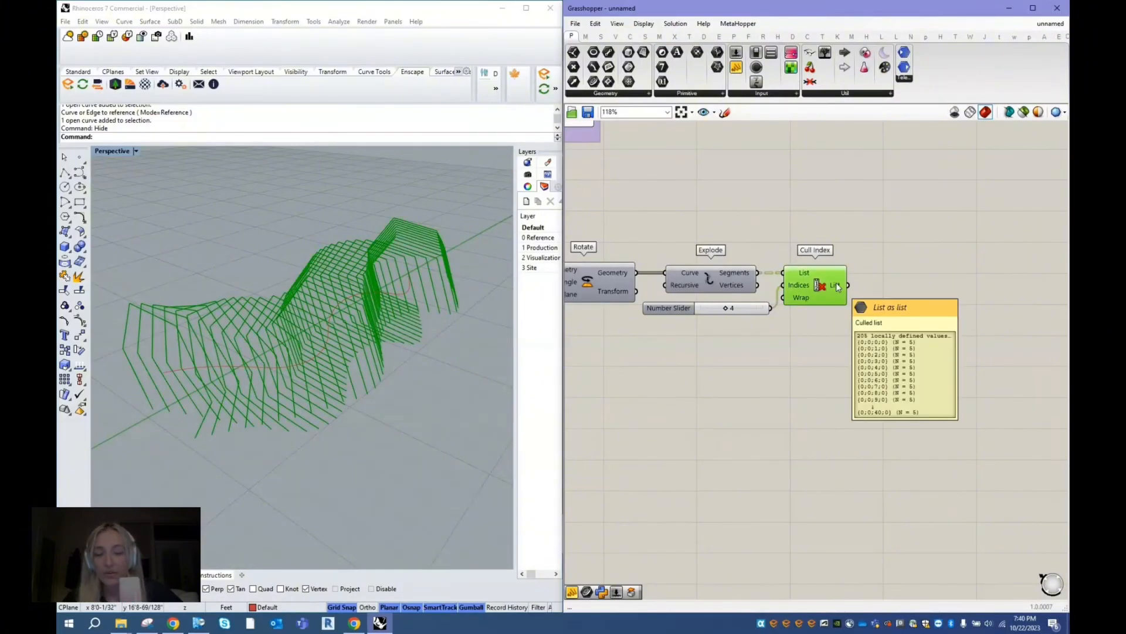
{"action": "double_click", "coordinate": [884, 208]}
{"action": "type", "text": "join"}
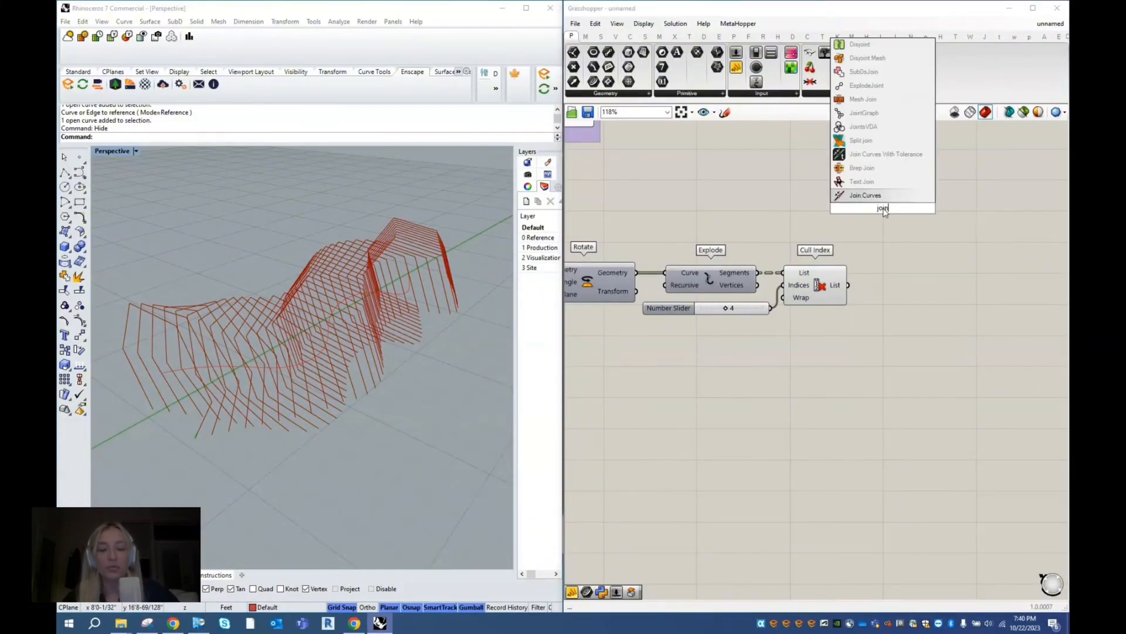
{"action": "left_click", "coordinate": [883, 195]}
{"action": "left_click_drag", "start_coordinate": [848, 285], "coordinate": [939, 252]}
- Add a panel reading the Join Curves output and enlarge it to show the joined curve list
{"action": "left_click", "coordinate": [740, 72]}
{"action": "left_click", "coordinate": [988, 251]}
{"action": "left_click_drag", "start_coordinate": [974, 259], "coordinate": [986, 311]}
- Duplicate the panel, feed it the Cull Index List output to compare the data before joining, and delete the duplicate
{"action": "left_click_drag", "start_coordinate": [980, 215], "coordinate": [889, 180]}
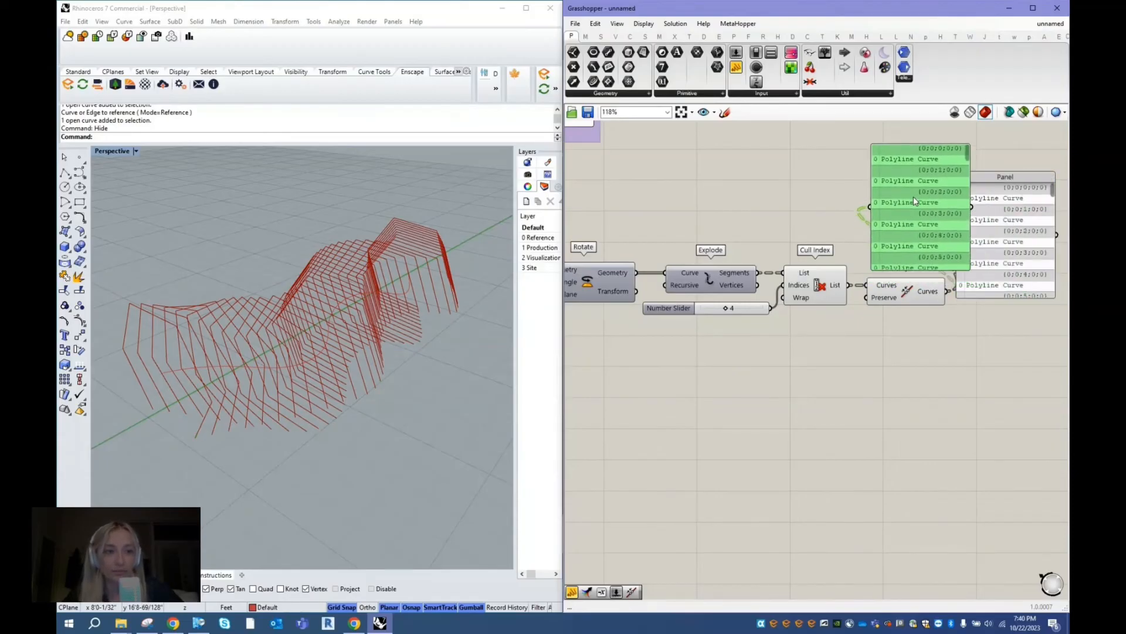
{"action": "left_click_drag", "start_coordinate": [849, 285], "coordinate": [881, 195]}
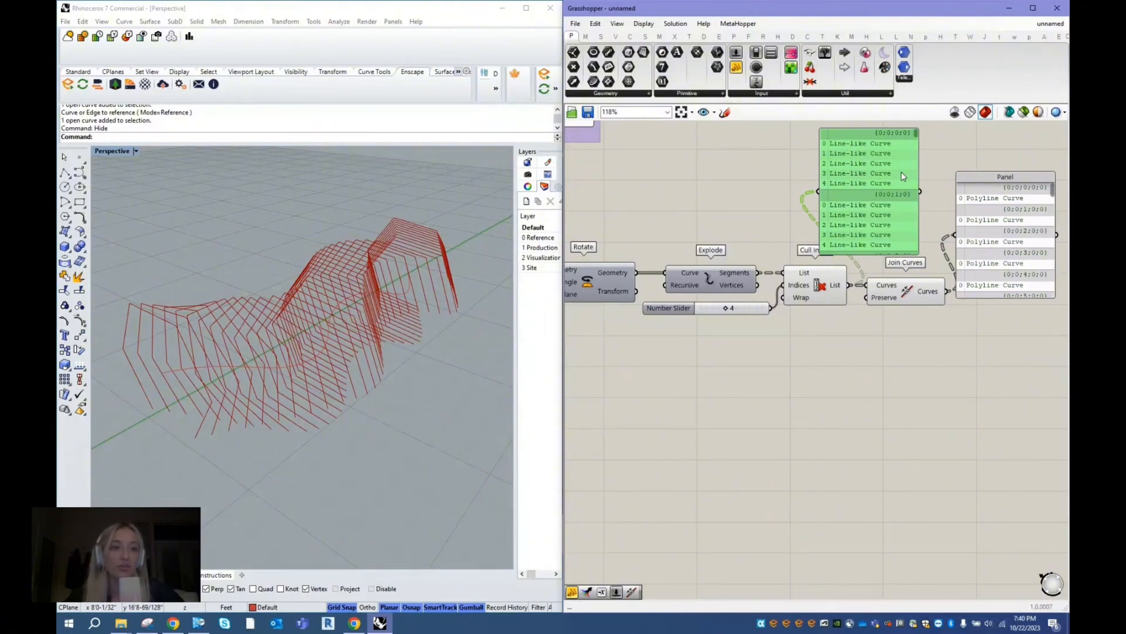
{"action": "key", "text": "Delete"}
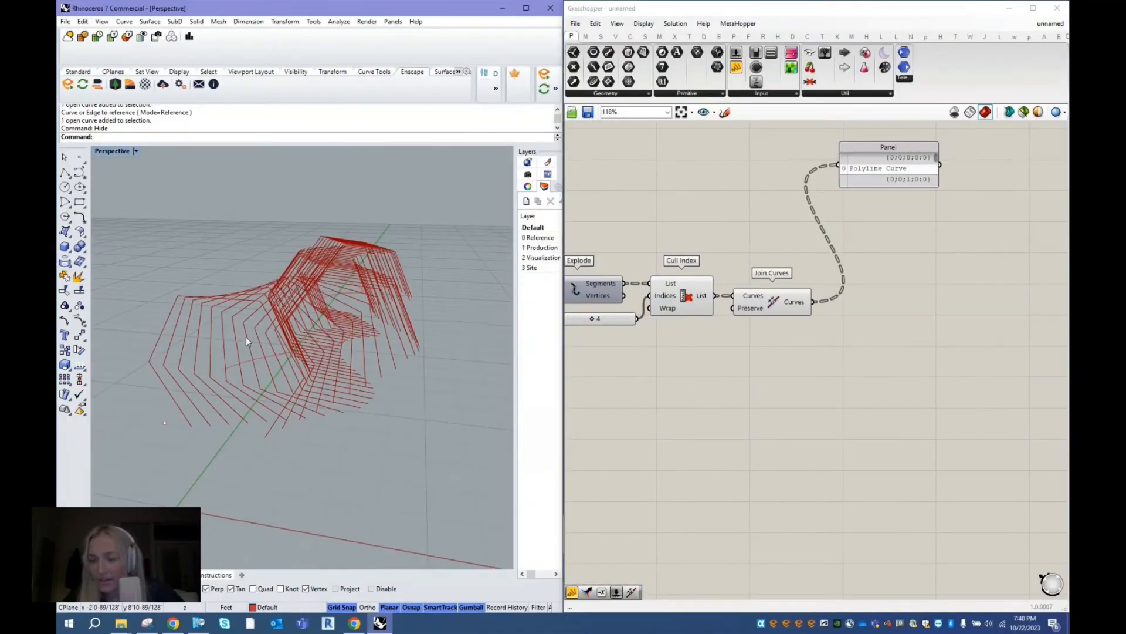
- Add a Fillet component and connect the Join Curves output to its Curve input
{"action": "scroll", "coordinate": [182, 312], "scroll_direction": "up", "scroll_amount": 3}
{"action": "scroll", "coordinate": [183, 312], "scroll_direction": "down", "scroll_amount": 3}
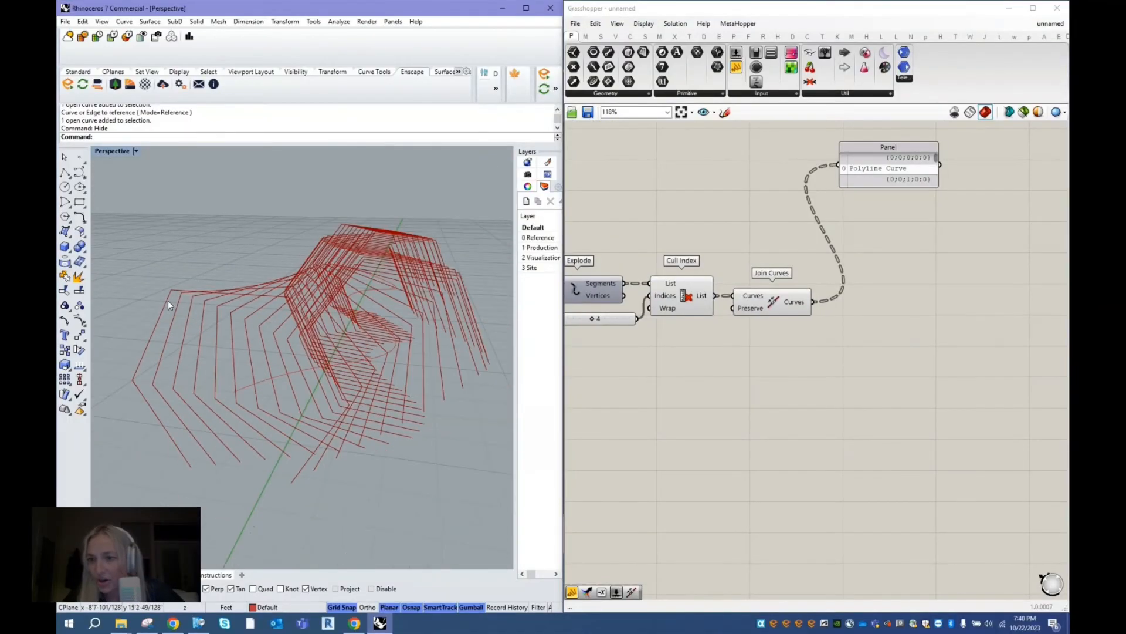
{"action": "double_click", "coordinate": [872, 322]}
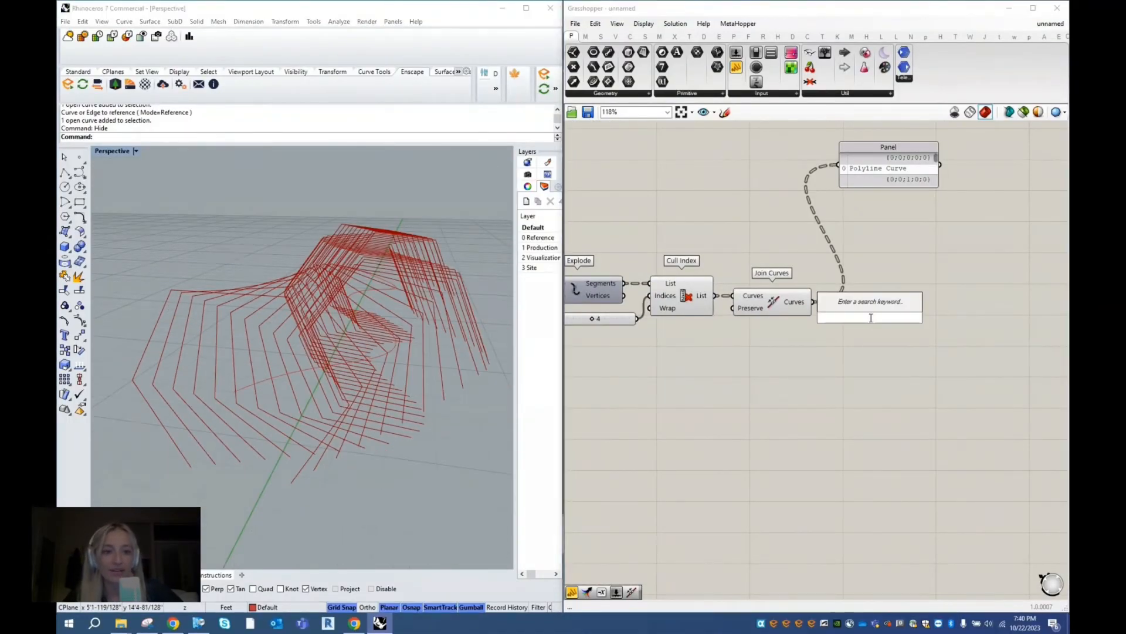
{"action": "type", "text": "fillet"}
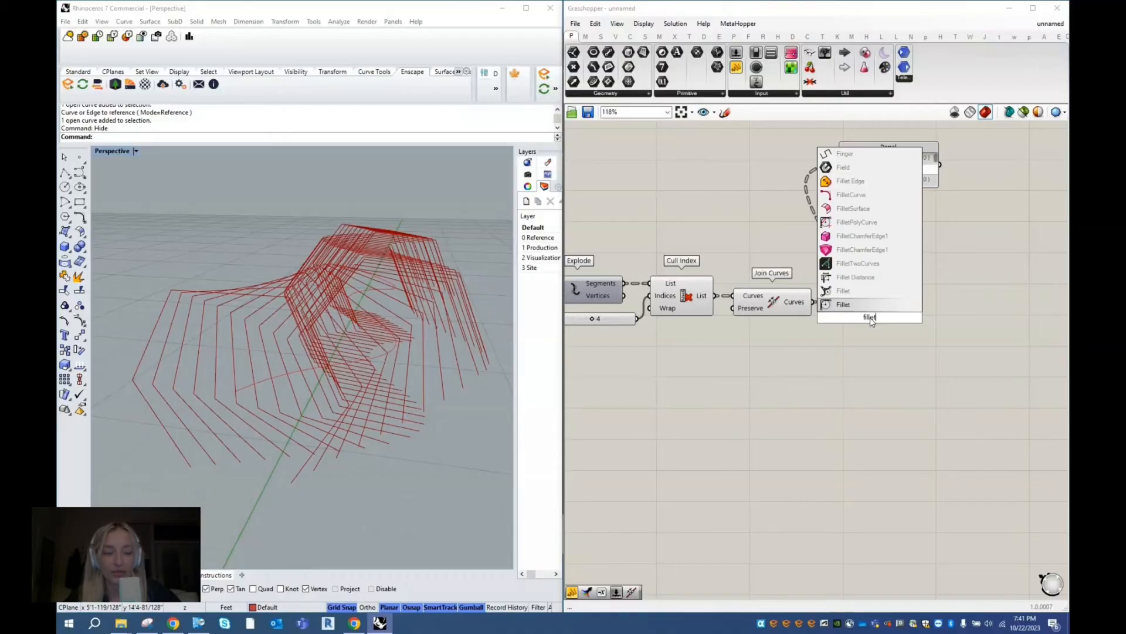
{"action": "left_click", "coordinate": [870, 302]}
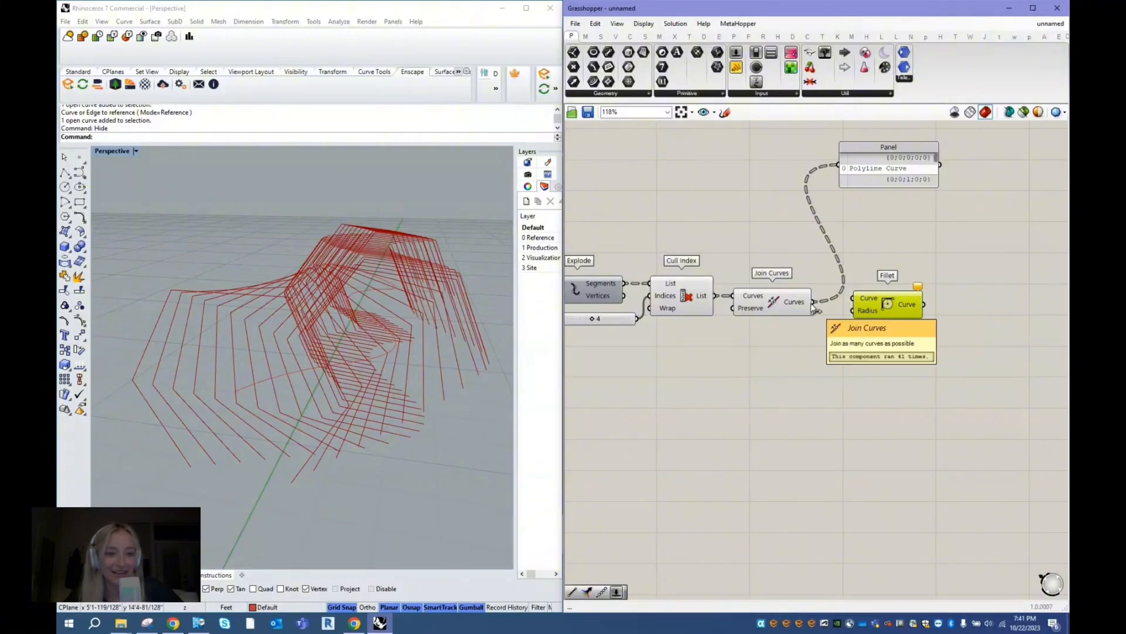
{"action": "left_click_drag", "start_coordinate": [814, 303], "coordinate": [869, 304]}
{"action": "left_click", "coordinate": [446, 353]}
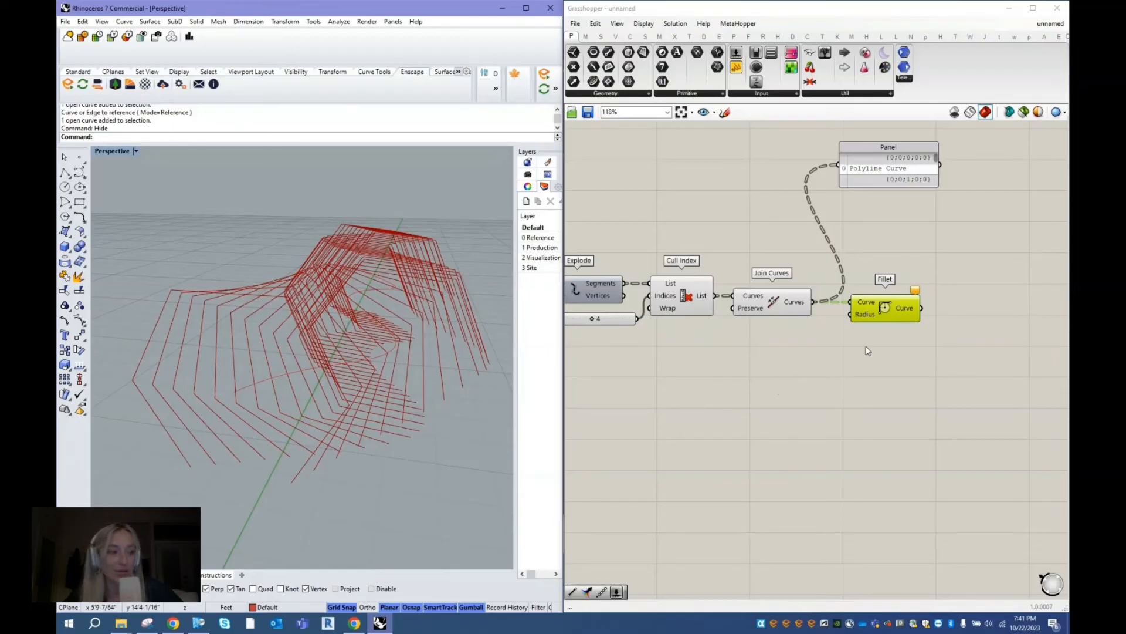
- Add a number slider set to 1.5 and connect it to the Fillet component's Radius input
{"action": "left_click", "coordinate": [870, 311]}
{"action": "mouse_move", "coordinate": [872, 310]}
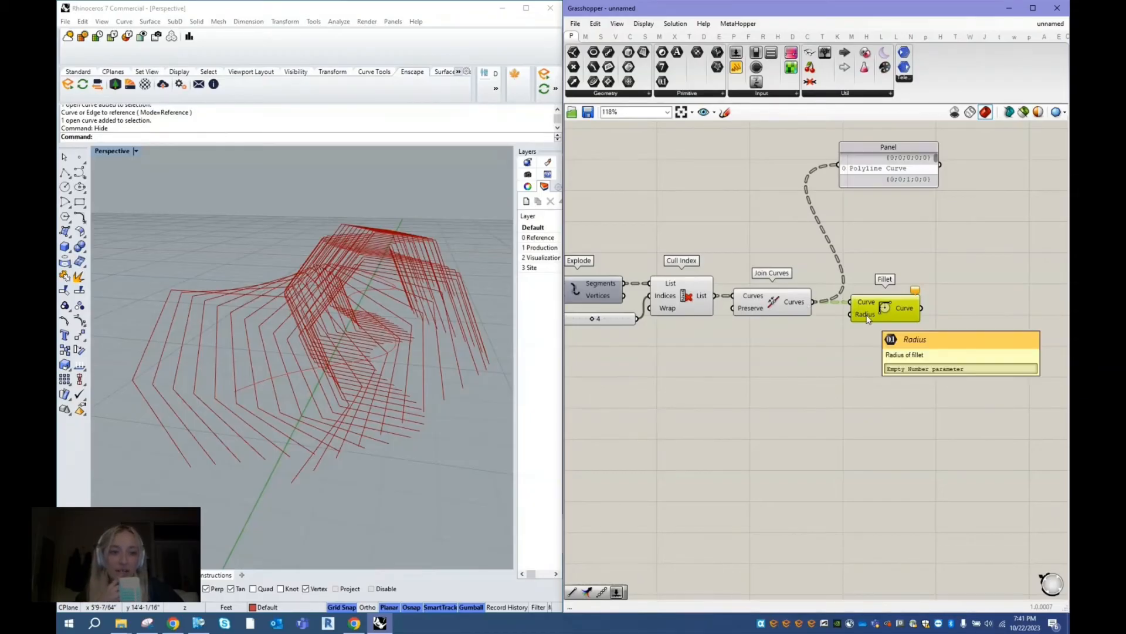
{"action": "double_click", "coordinate": [833, 341]}
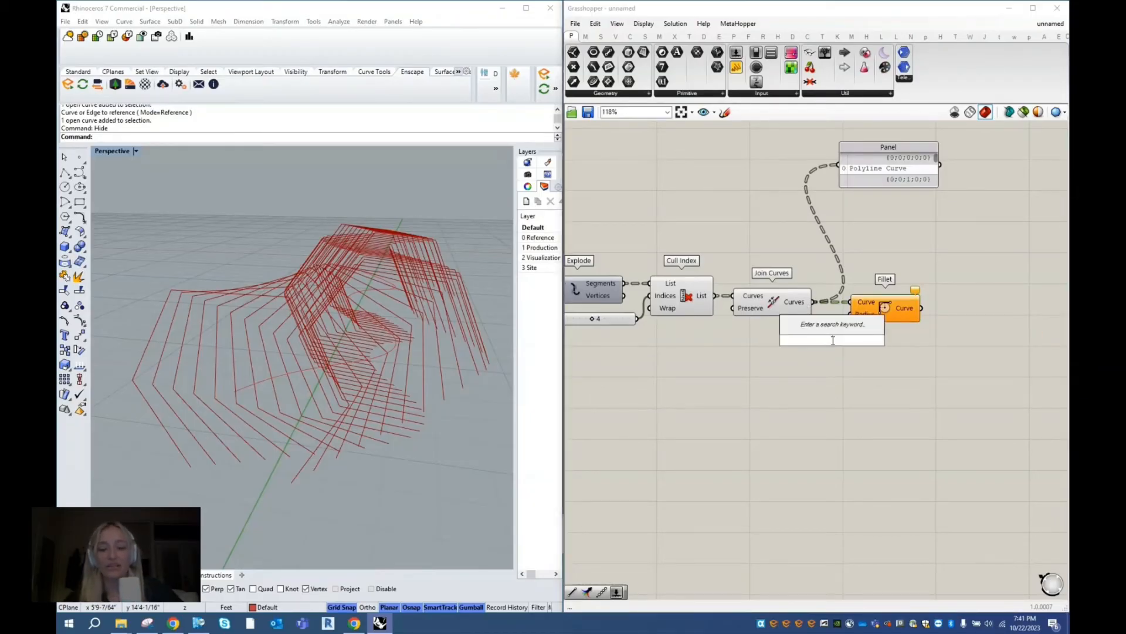
{"action": "type", "text": "1"}
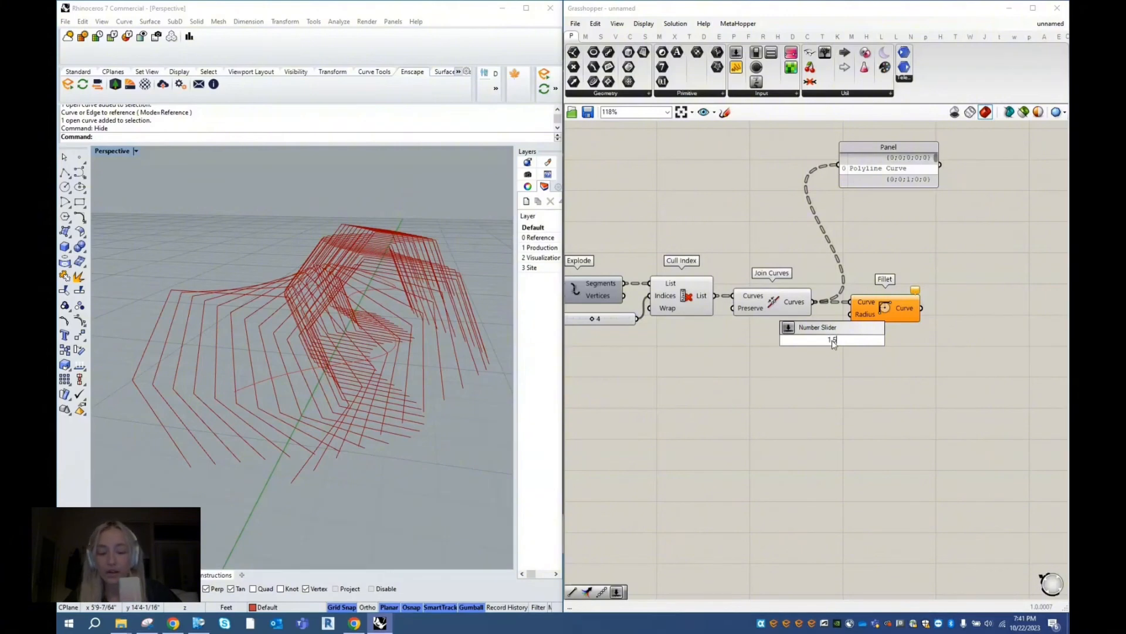
{"action": "type", "text": ".5"}
{"action": "key", "text": "Return"}
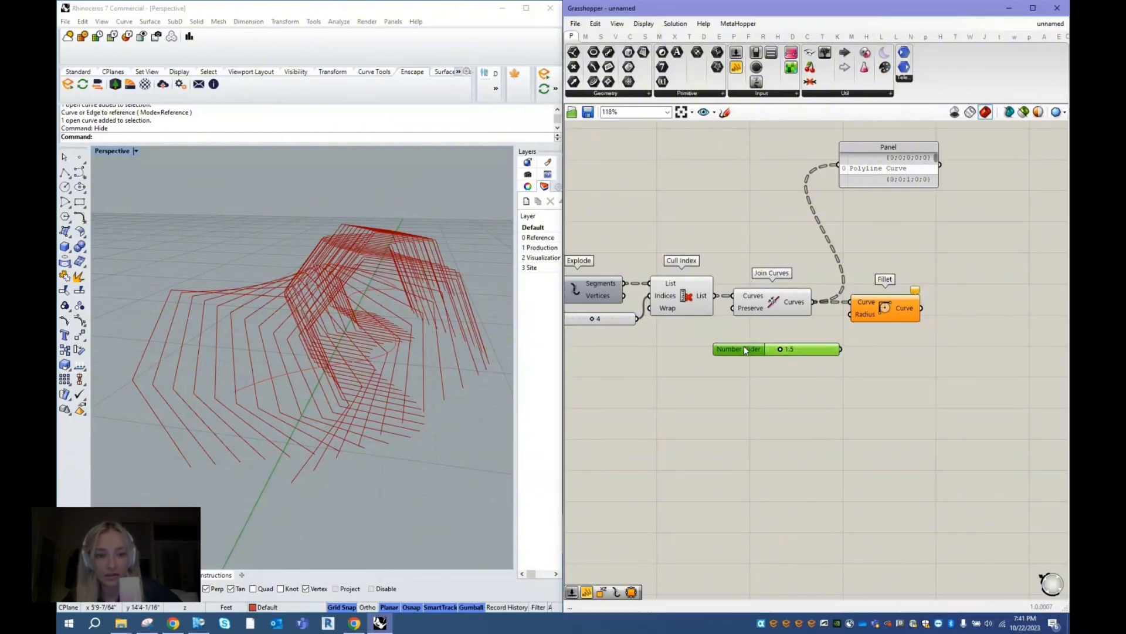
{"action": "left_click_drag", "start_coordinate": [841, 348], "coordinate": [851, 314]}
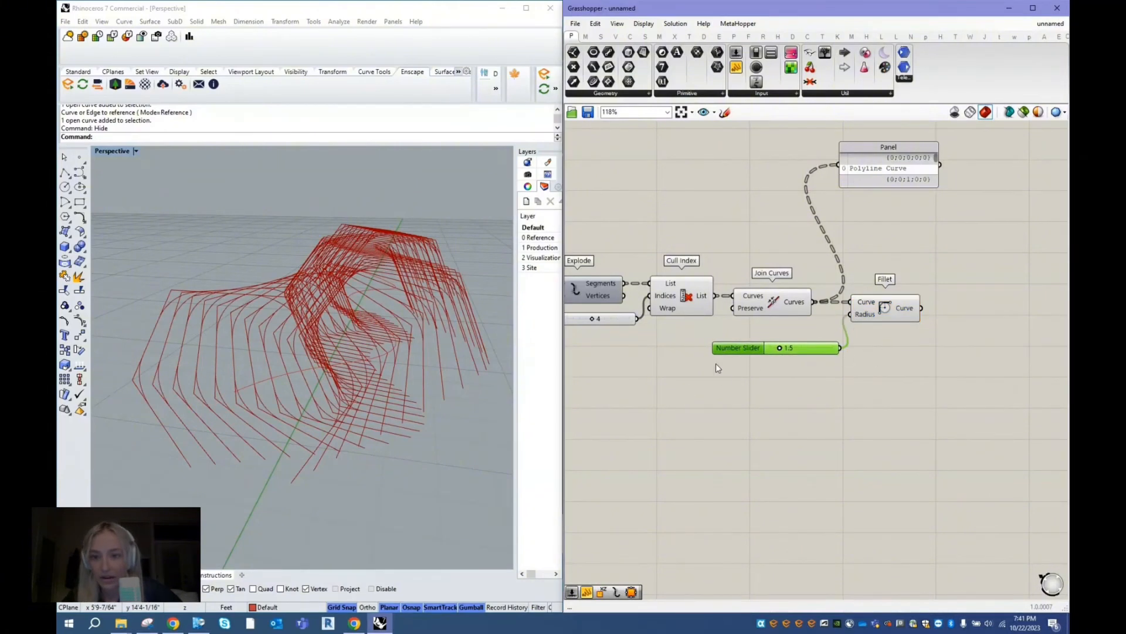
- Turn off the preview of the Cull Index and Join Curves components and highlight the filleted frames for inspection
{"action": "left_click", "coordinate": [756, 314]}
{"action": "left_click", "coordinate": [668, 295], "text": "shift"}
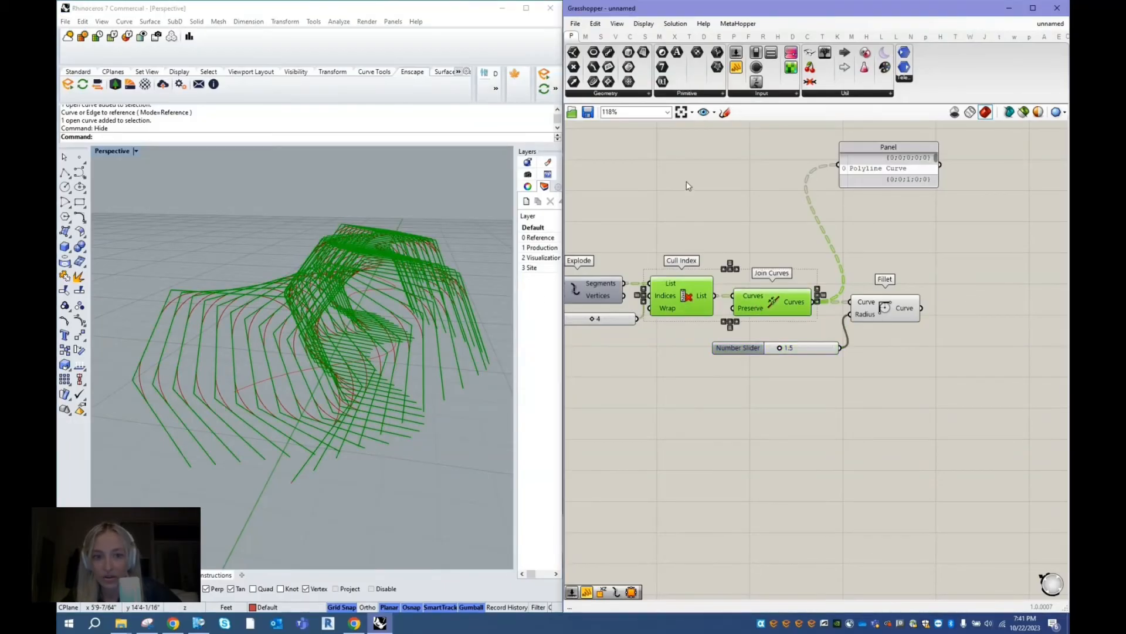
{"action": "right_click", "coordinate": [686, 183]}
{"action": "left_click", "coordinate": [706, 200]}
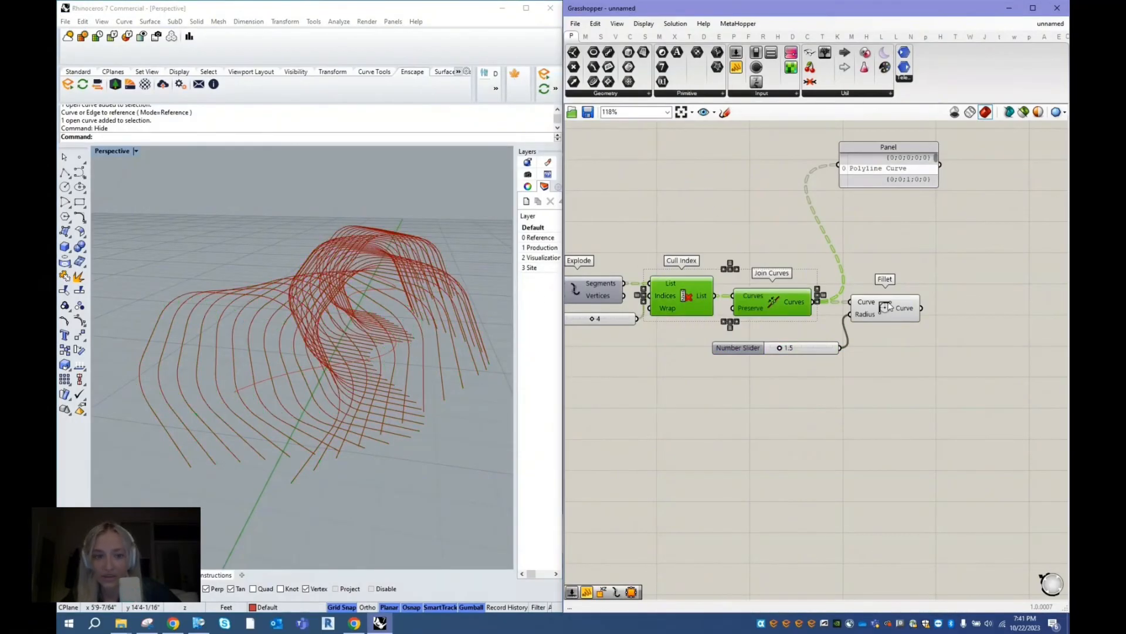
{"action": "left_click", "coordinate": [889, 307]}
{"action": "mouse_move", "coordinate": [285, 350]}
{"action": "right_mouse_down"}
{"action": "mouse_move", "coordinate": [320, 381]}
{"action": "mouse_move", "coordinate": [308, 328]}
{"action": "mouse_move", "coordinate": [300, 337]}
{"action": "right_mouse_up"}
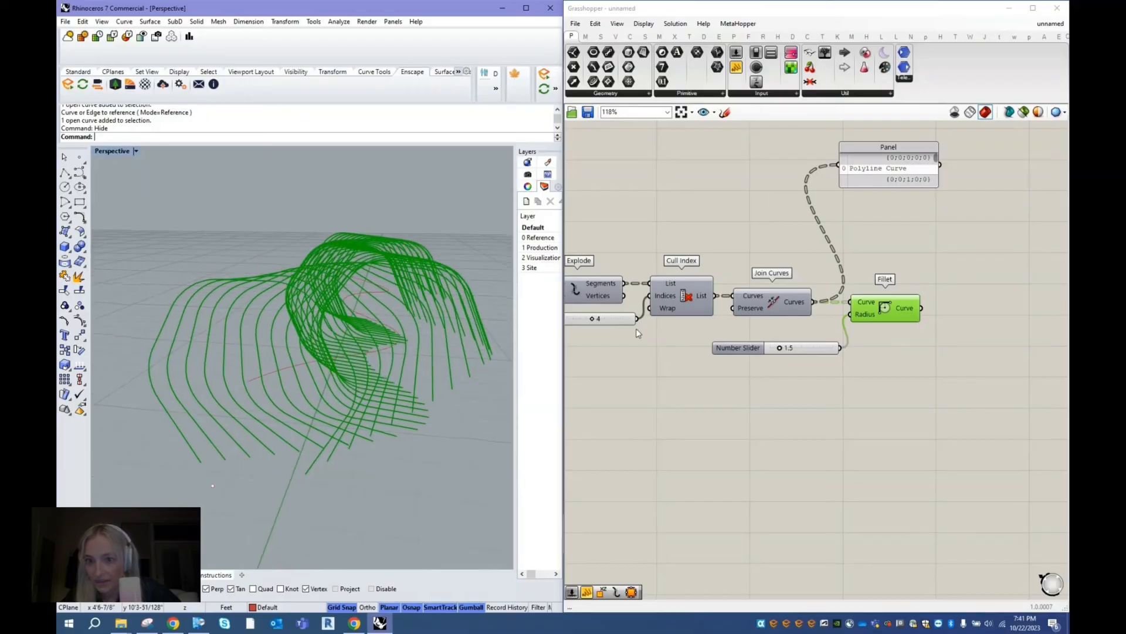
- Lower the fillet radius slider to 0.8 and set its maximum to 2 with two decimal digits
{"action": "left_click_drag", "start_coordinate": [780, 348], "coordinate": [754, 352]}
{"action": "left_click", "coordinate": [751, 352]}
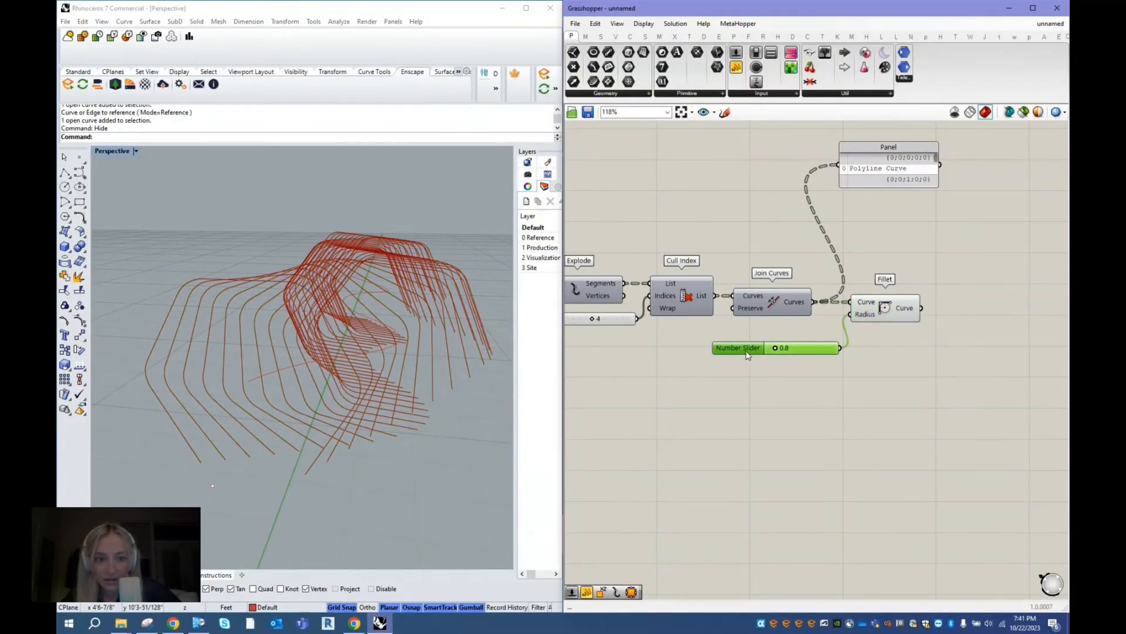
{"action": "double_click", "coordinate": [745, 350]}
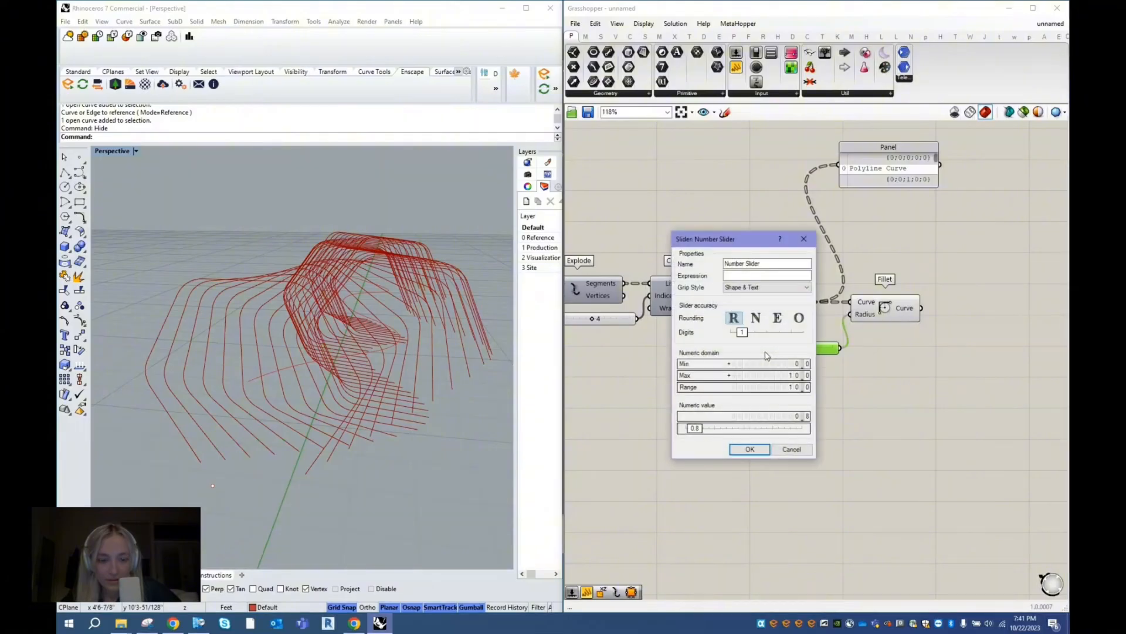
{"action": "left_click", "coordinate": [794, 376]}
{"action": "type", "text": "2"}
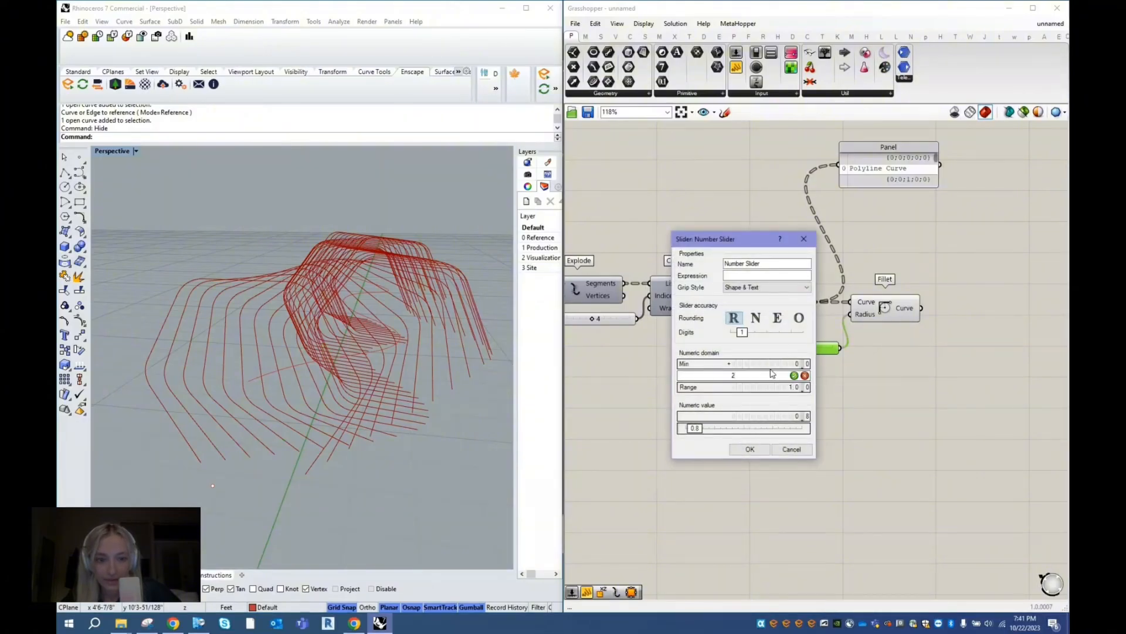
{"action": "left_click", "coordinate": [794, 376]}
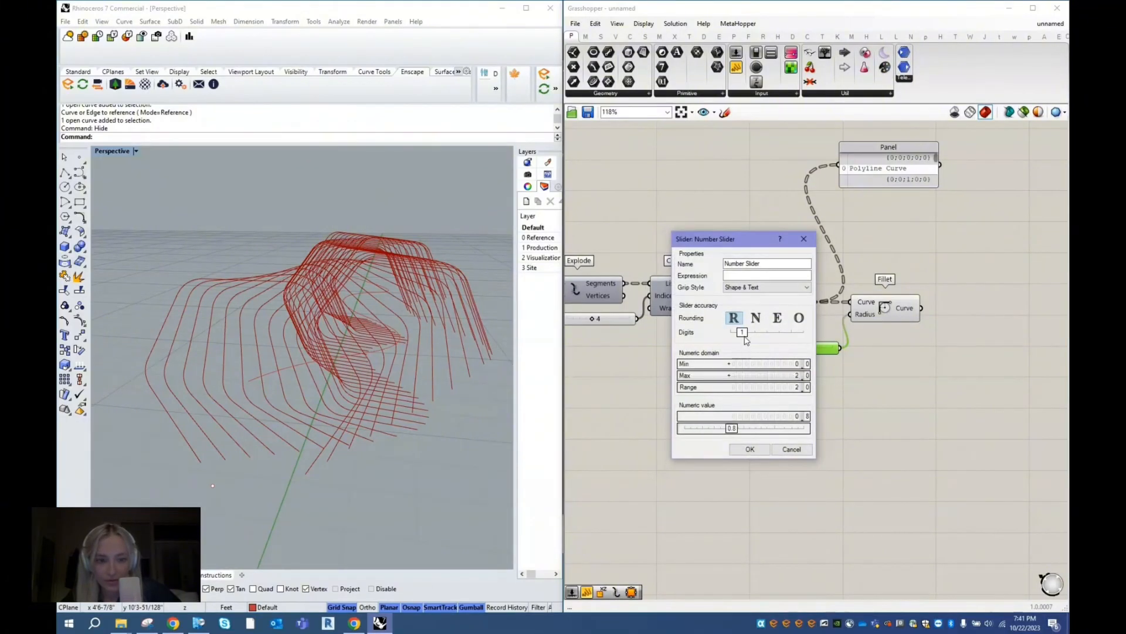
{"action": "left_click_drag", "start_coordinate": [742, 333], "coordinate": [752, 333]}
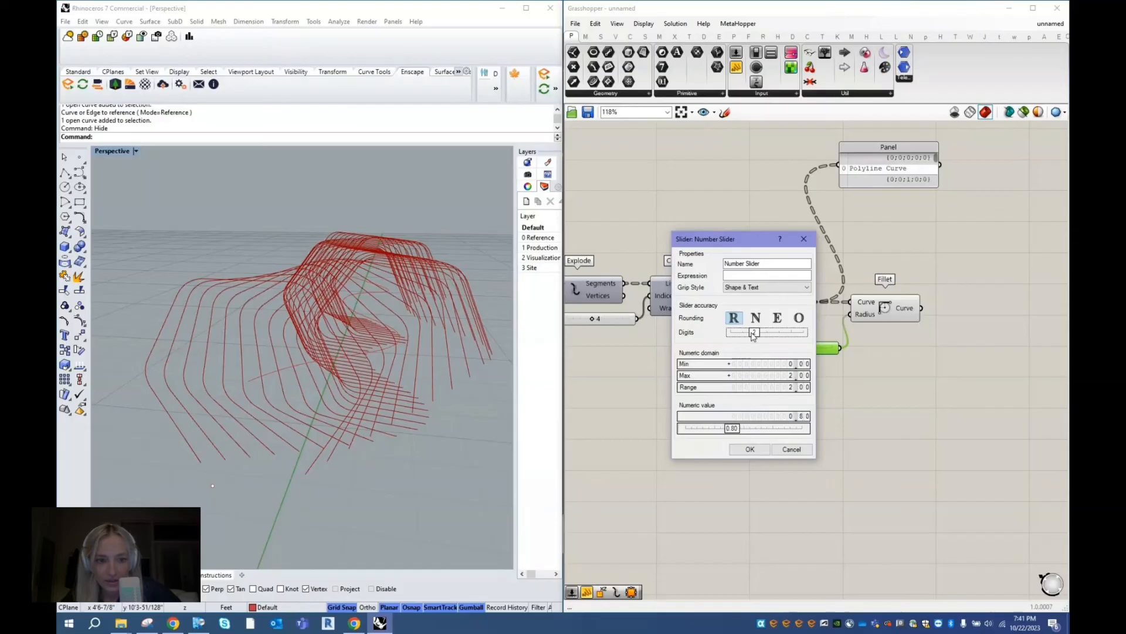
{"action": "left_click", "coordinate": [749, 450]}
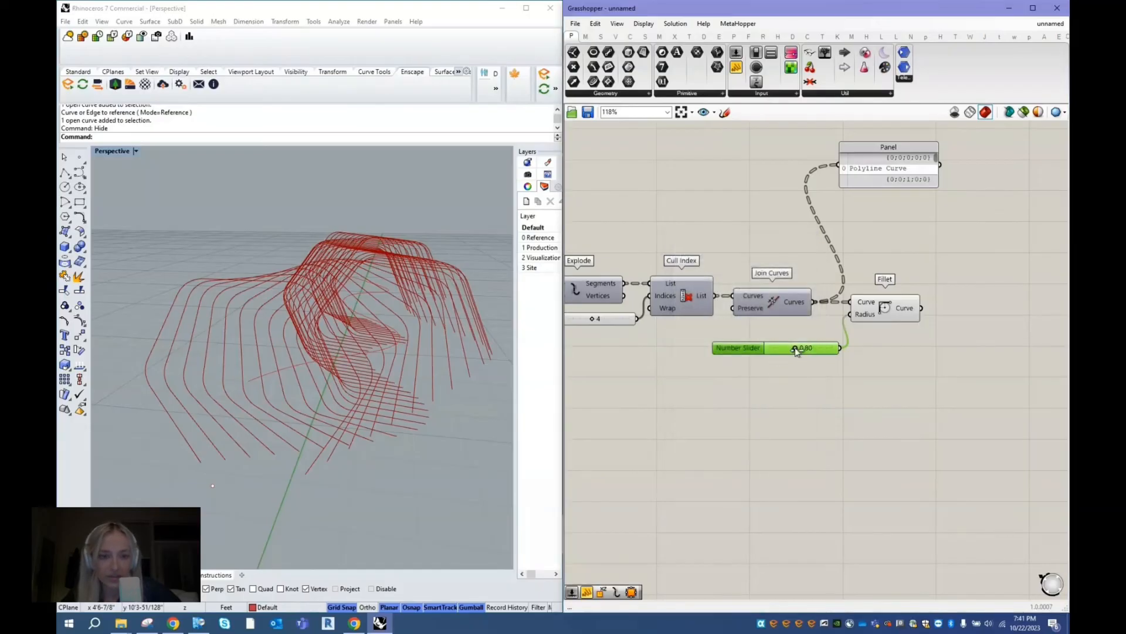
- Adjust the fillet radius slider to 1.00 and check the rounded frames
{"action": "left_click_drag", "start_coordinate": [795, 351], "coordinate": [738, 334]}
{"action": "left_click", "coordinate": [786, 372]}
{"action": "right_click_drag", "start_coordinate": [436, 375], "coordinate": [423, 384]}
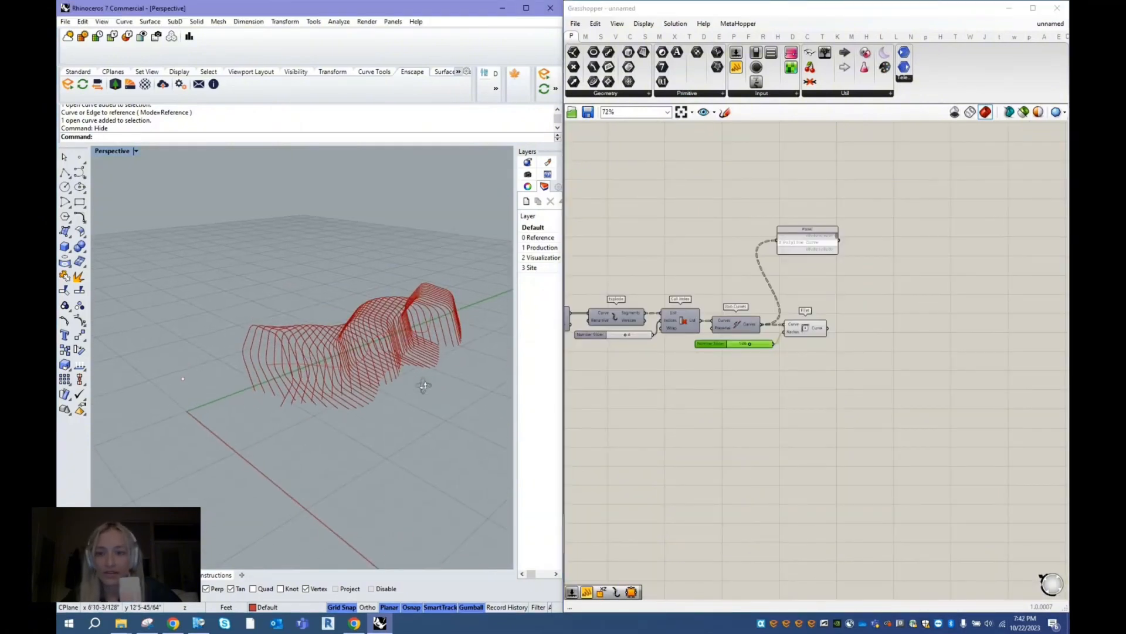
{"action": "scroll", "coordinate": [435, 336], "scroll_direction": "up", "scroll_amount": 4}
{"action": "right_click_drag", "start_coordinate": [436, 336], "coordinate": [404, 346]}
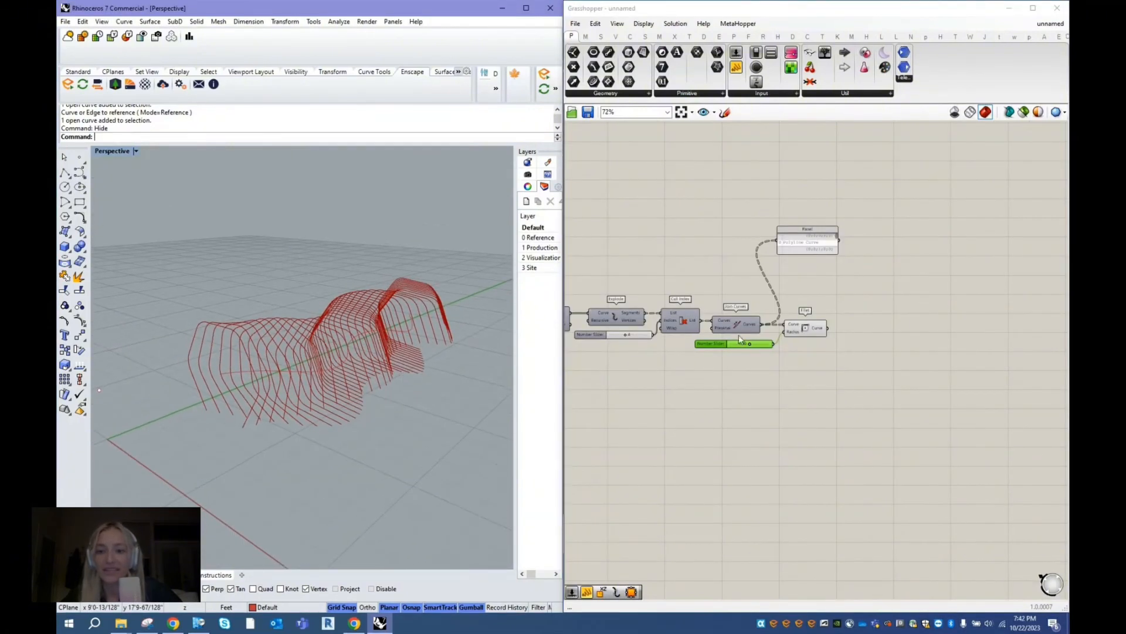
{"action": "left_click", "coordinate": [803, 331]}
- Add an Offset Curve component and connect the Fillet component's Curve output to its Curve input
{"action": "scroll", "coordinate": [801, 327], "scroll_direction": "up", "scroll_amount": 1}
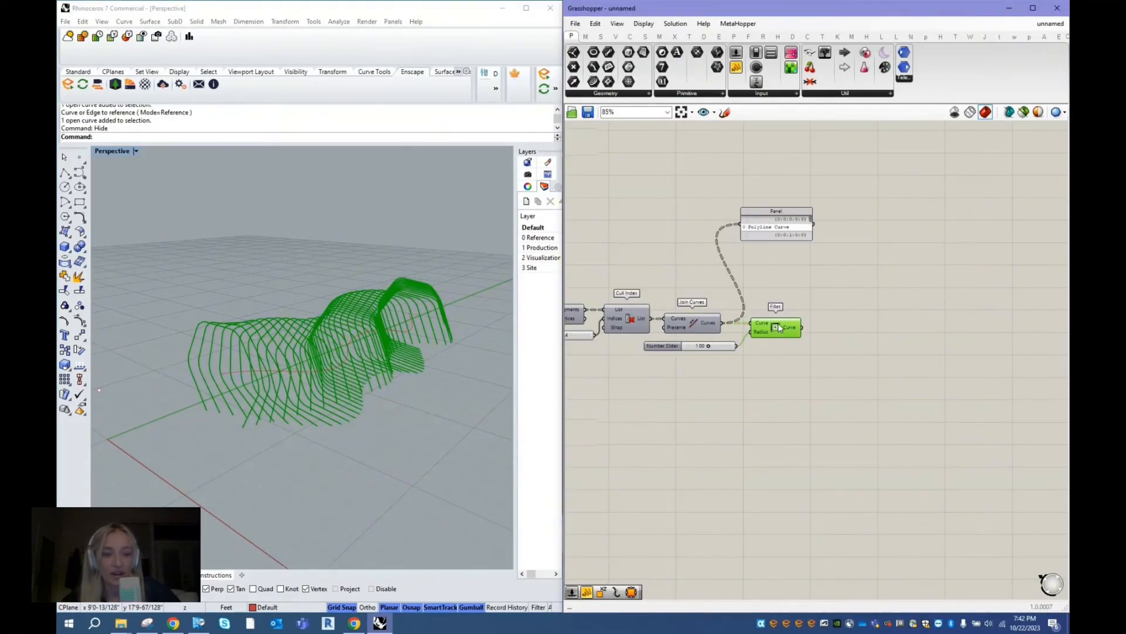
{"action": "double_click", "coordinate": [848, 328]}
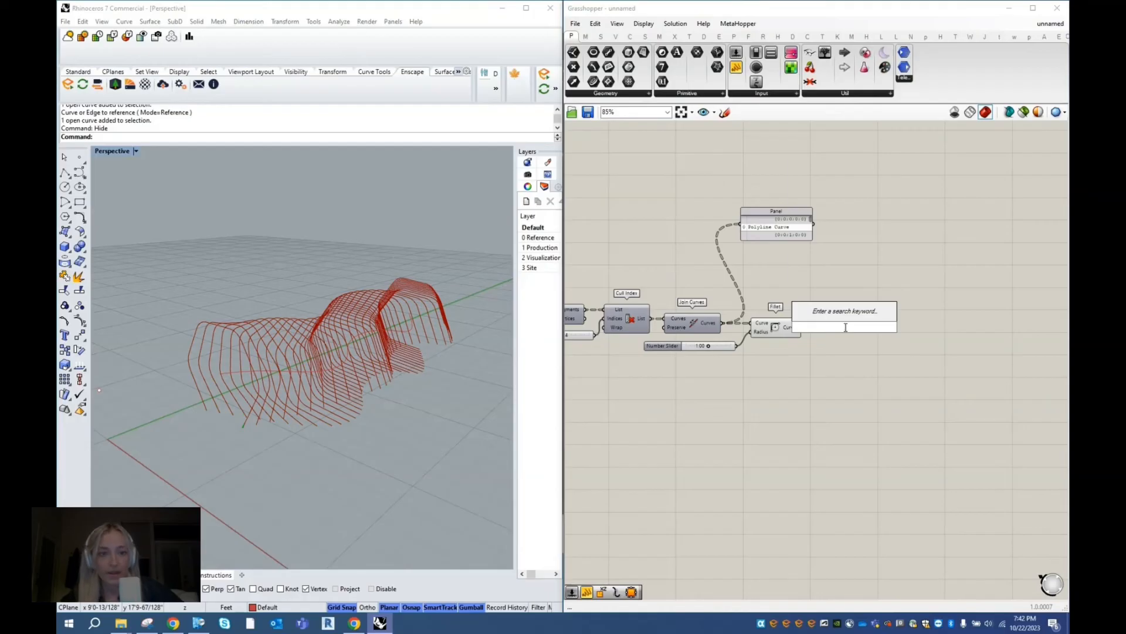
{"action": "type", "text": "offset"}
{"action": "left_click", "coordinate": [837, 317]}
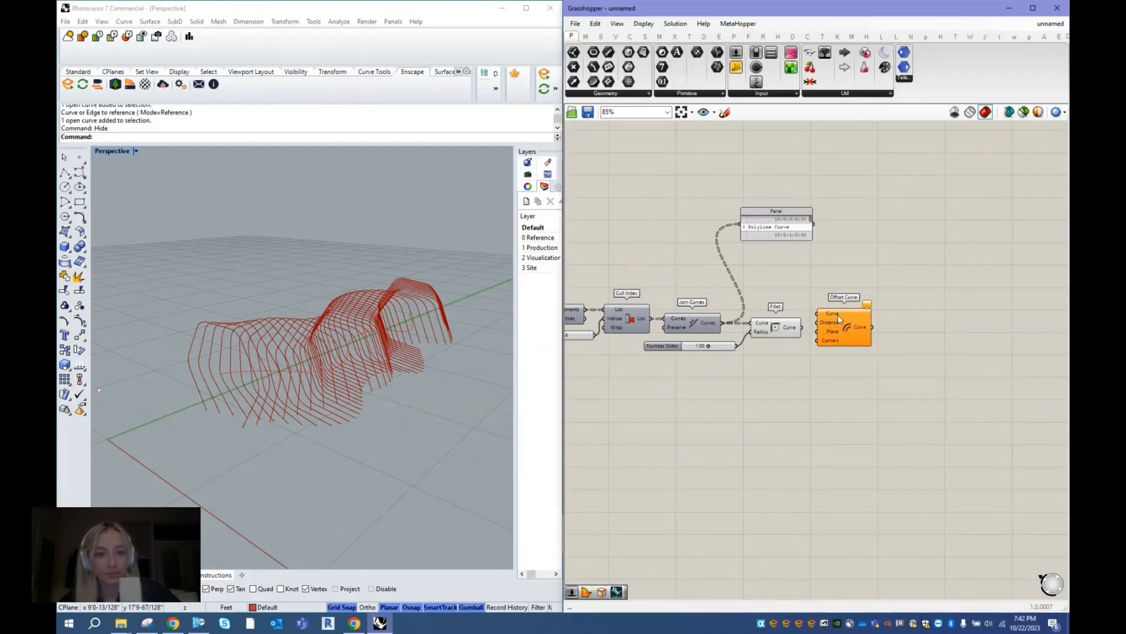
{"action": "scroll", "coordinate": [816, 317], "scroll_direction": "up", "scroll_amount": 3}
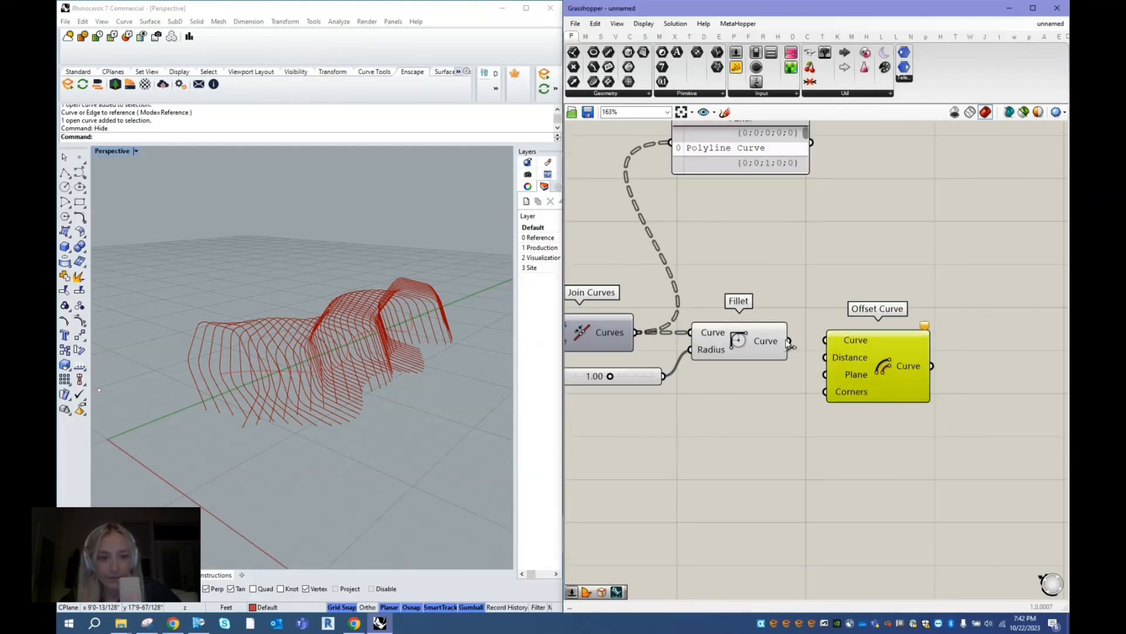
{"action": "left_click_drag", "start_coordinate": [792, 342], "coordinate": [826, 341]}
{"action": "left_click", "coordinate": [854, 344]}
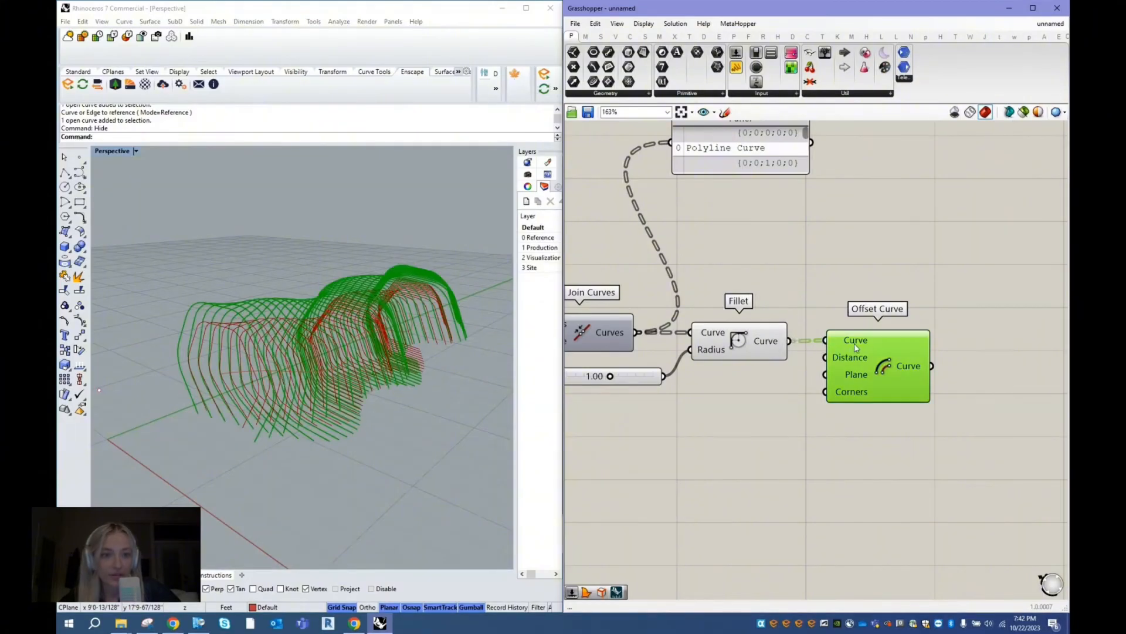
{"action": "right_click_drag", "start_coordinate": [338, 464], "coordinate": [270, 437]}
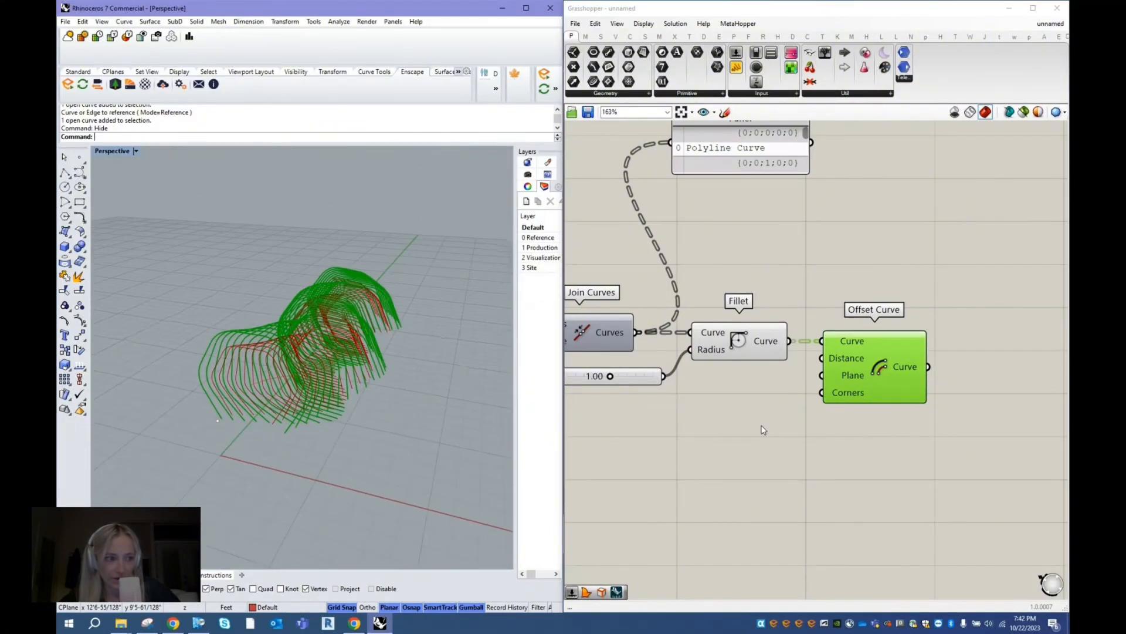
- Add a number slider set to 0.5 and connect it to the Offset Curve component's Distance input
{"action": "double_click", "coordinate": [762, 425]}
{"action": "type", "text": "0.5"}
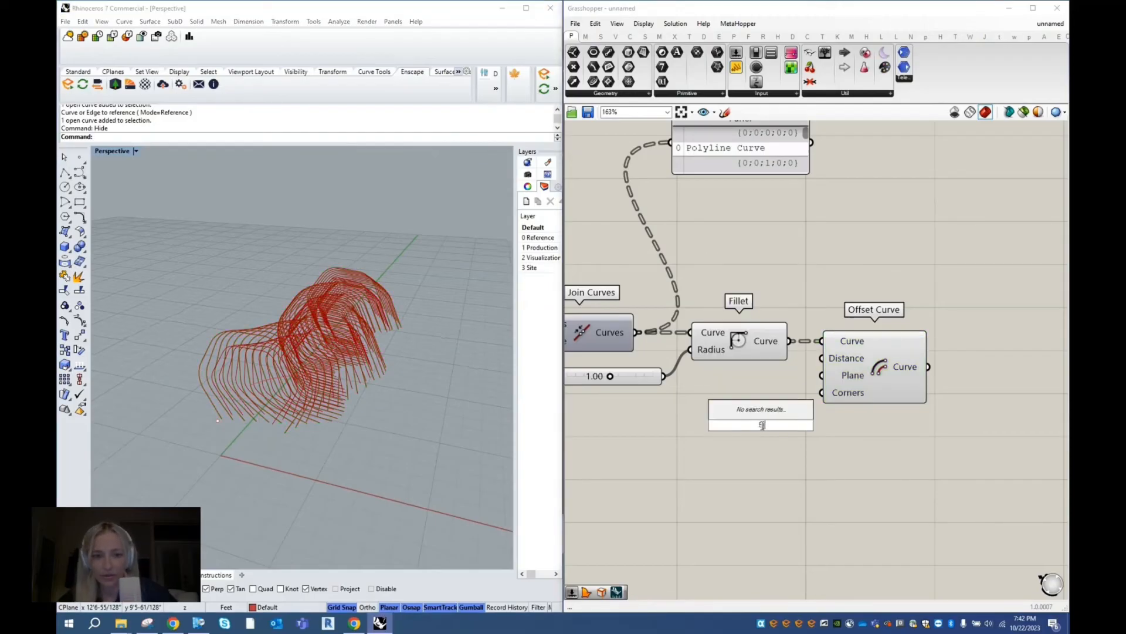
{"action": "key", "text": "Return"}
{"action": "left_click_drag", "start_coordinate": [851, 425], "coordinate": [822, 358]}
{"action": "left_click_drag", "start_coordinate": [712, 423], "coordinate": [643, 416]}
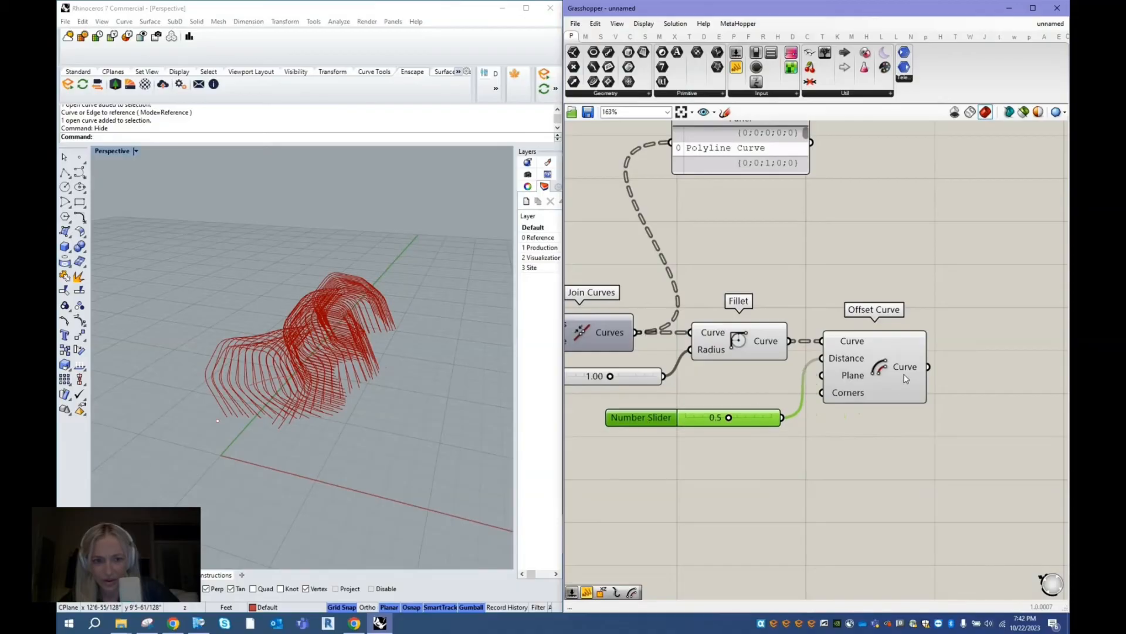
{"action": "left_click_drag", "start_coordinate": [865, 366], "coordinate": [871, 366]}
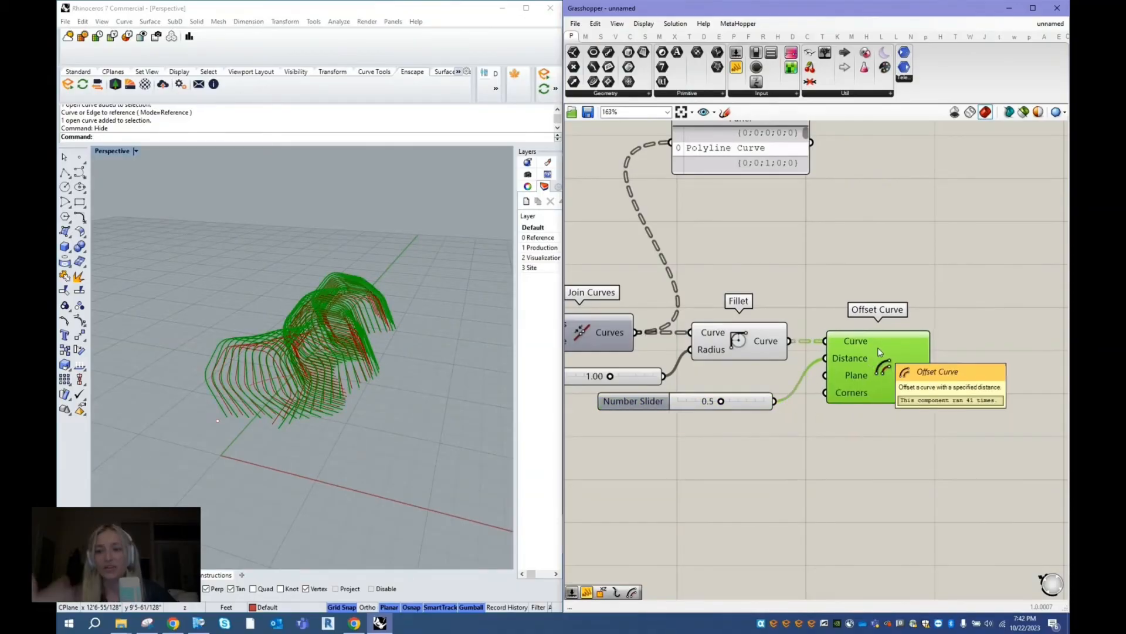
{"action": "scroll", "coordinate": [886, 414], "scroll_direction": "down", "scroll_amount": 2}
{"action": "scroll", "coordinate": [880, 410], "scroll_direction": "down", "scroll_amount": 1}
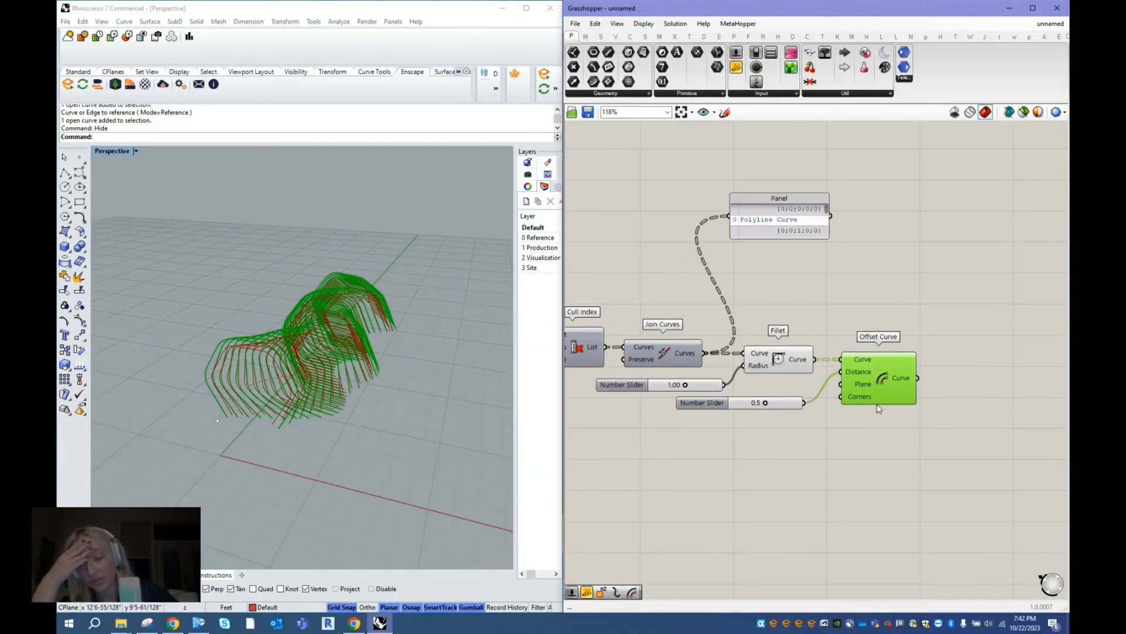
{"action": "scroll", "coordinate": [876, 363], "scroll_direction": "down", "scroll_amount": 2}
{"action": "scroll", "coordinate": [834, 394], "scroll_direction": "up", "scroll_amount": 2}
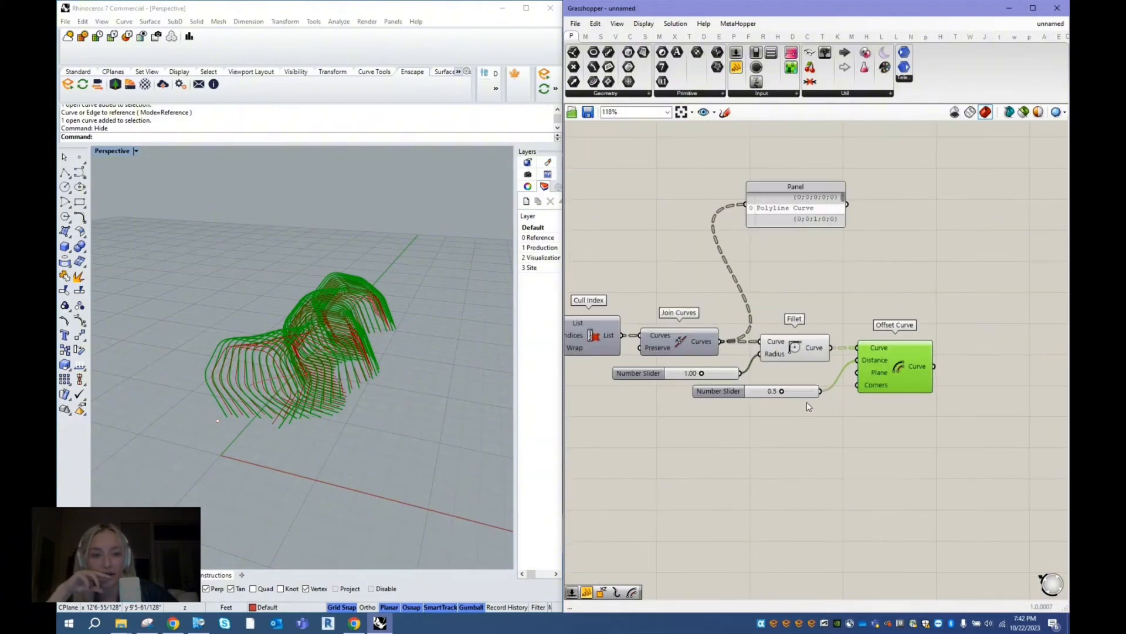
- Add an XZ Plane component and connect its Plane output to the Offset Curve component's Plane input
{"action": "left_click", "coordinate": [785, 428]}
{"action": "double_click", "coordinate": [786, 432]}
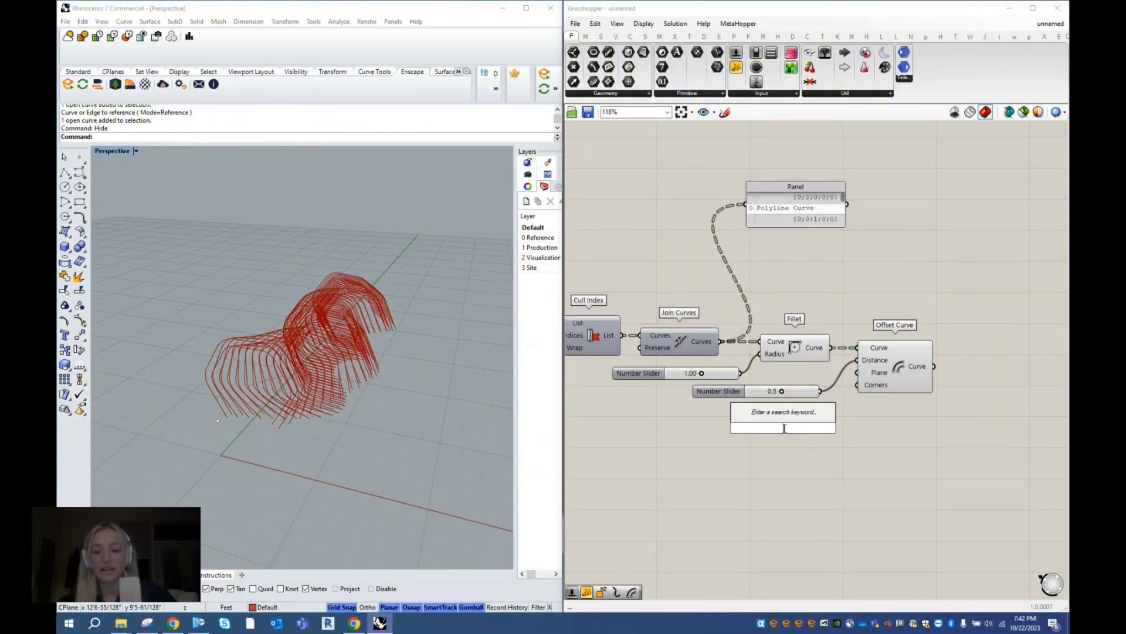
{"action": "type", "text": "xz"}
{"action": "key", "text": "Return"}
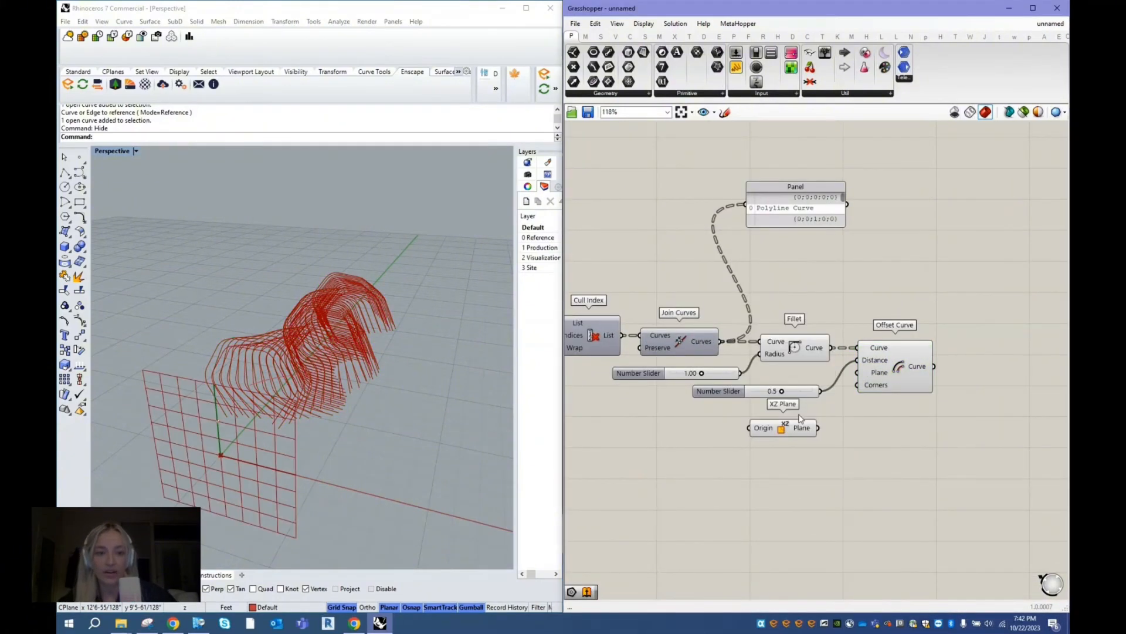
{"action": "left_click_drag", "start_coordinate": [819, 428], "coordinate": [858, 372]}
{"action": "left_click_drag", "start_coordinate": [788, 418], "coordinate": [787, 404]}
{"action": "left_click_drag", "start_coordinate": [884, 364], "coordinate": [899, 364]}
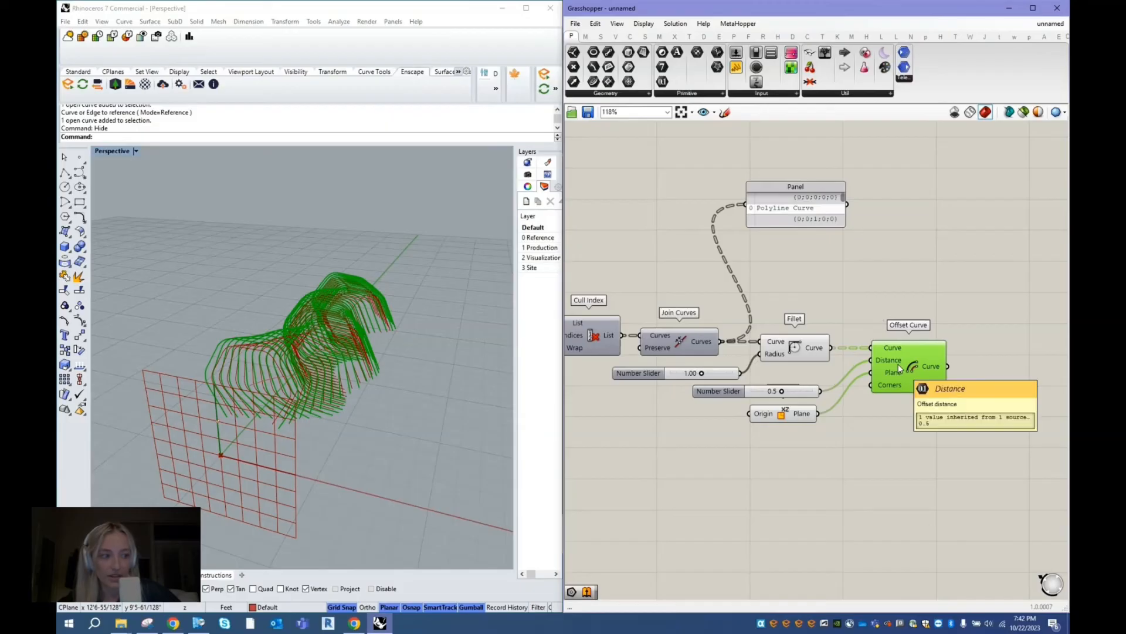
{"action": "right_click_drag", "start_coordinate": [395, 444], "coordinate": [267, 337]}
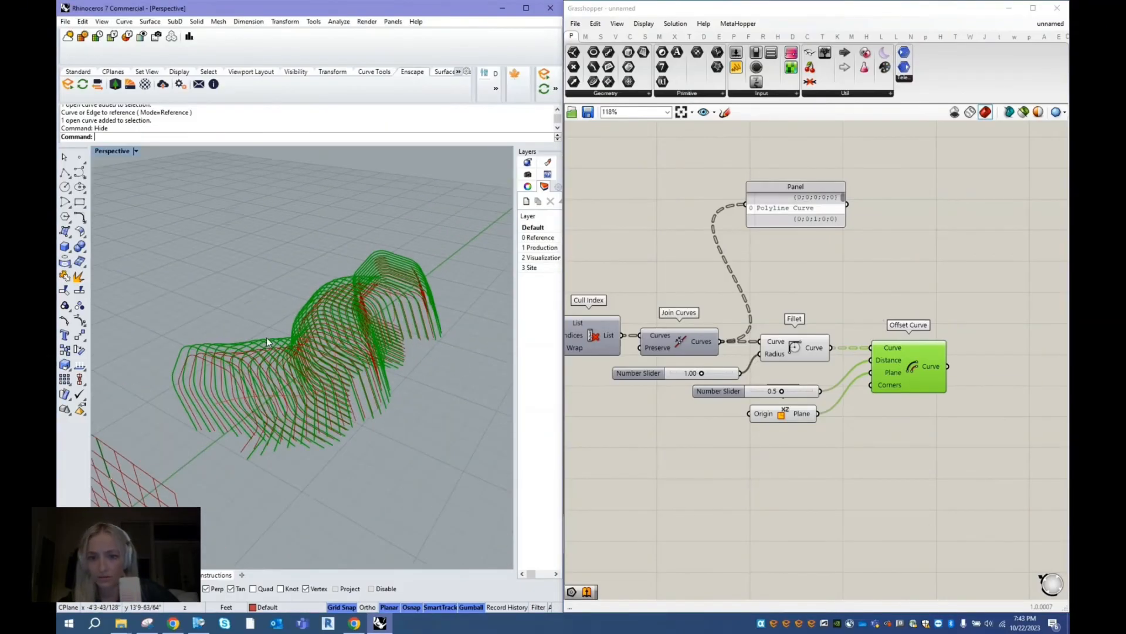
- Add an Edge Surface component and place it beyond the Offset Curve component
{"action": "scroll", "coordinate": [891, 316], "scroll_direction": "down", "scroll_amount": 2}
{"action": "left_click", "coordinate": [874, 308]}
{"action": "double_click", "coordinate": [874, 309]}
{"action": "type", "text": "e"}
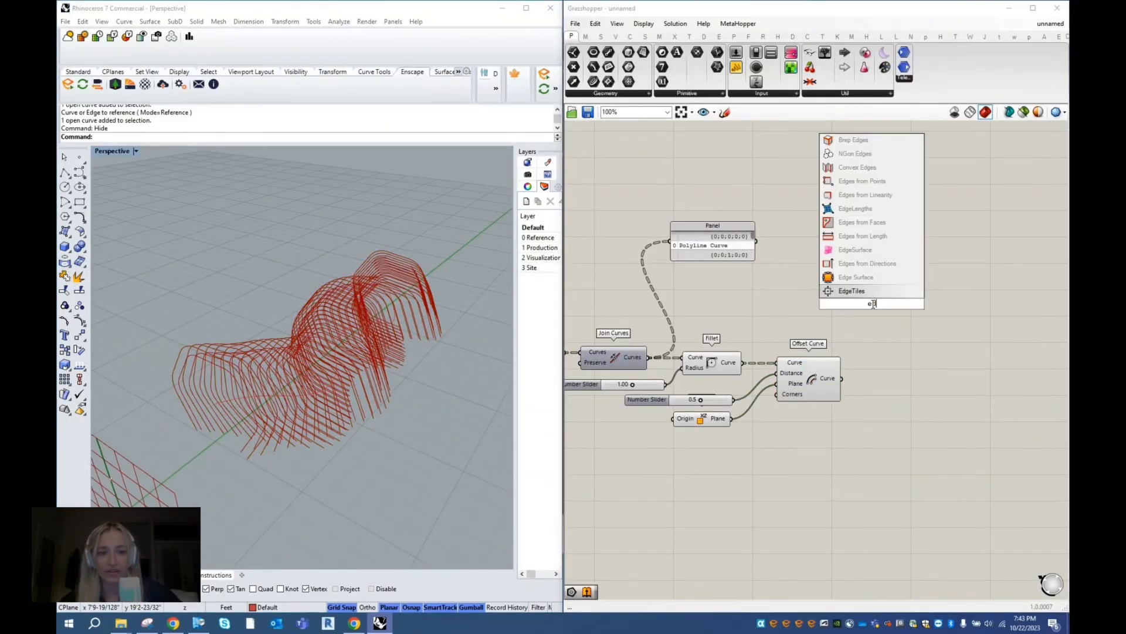
{"action": "type", "text": "dgesurf"}
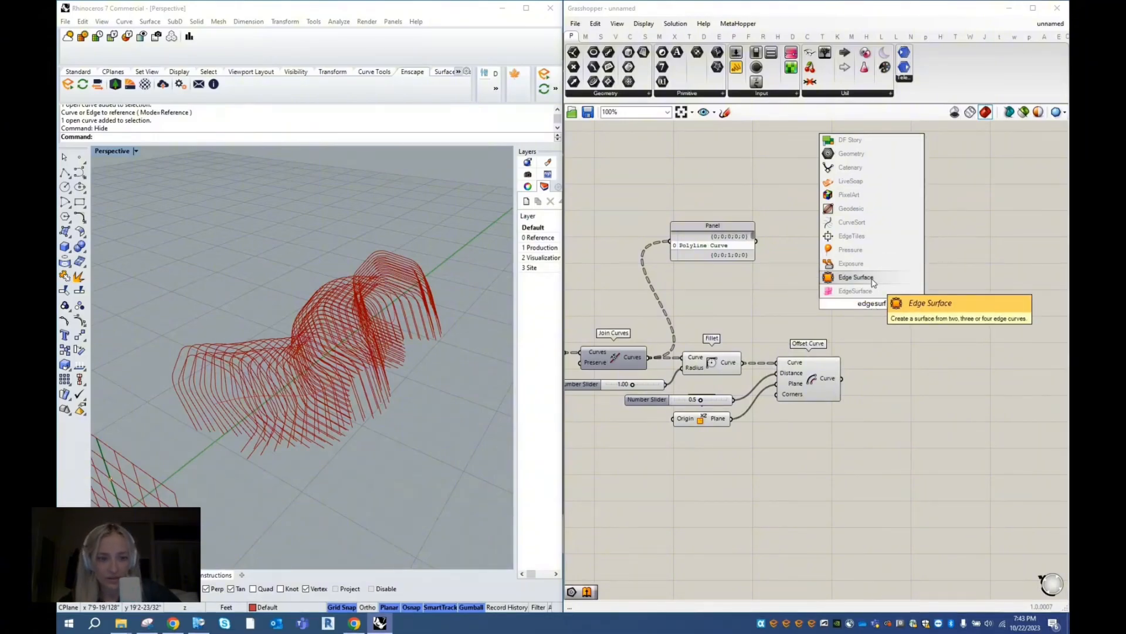
{"action": "left_click", "coordinate": [874, 282]}
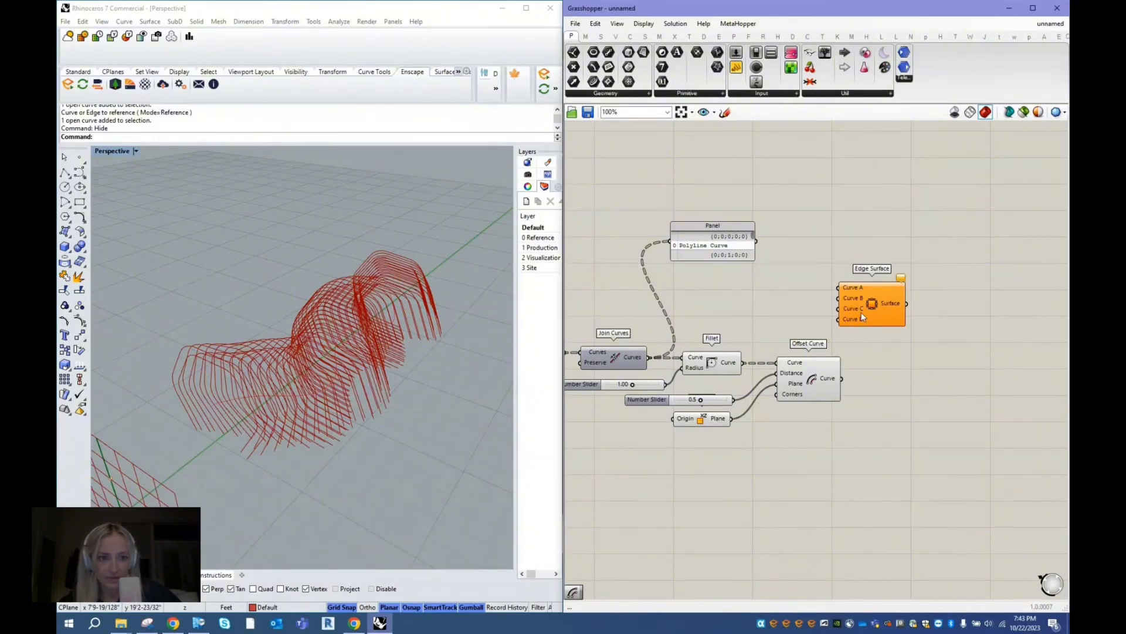
{"action": "left_click_drag", "start_coordinate": [863, 317], "coordinate": [885, 352]}
- Connect the Fillet component's Curve output to Edge Surface's Curve A and the Offset Curve component's output to Curve B
{"action": "left_click", "coordinate": [725, 362]}
{"action": "mouse_move", "coordinate": [726, 362]}
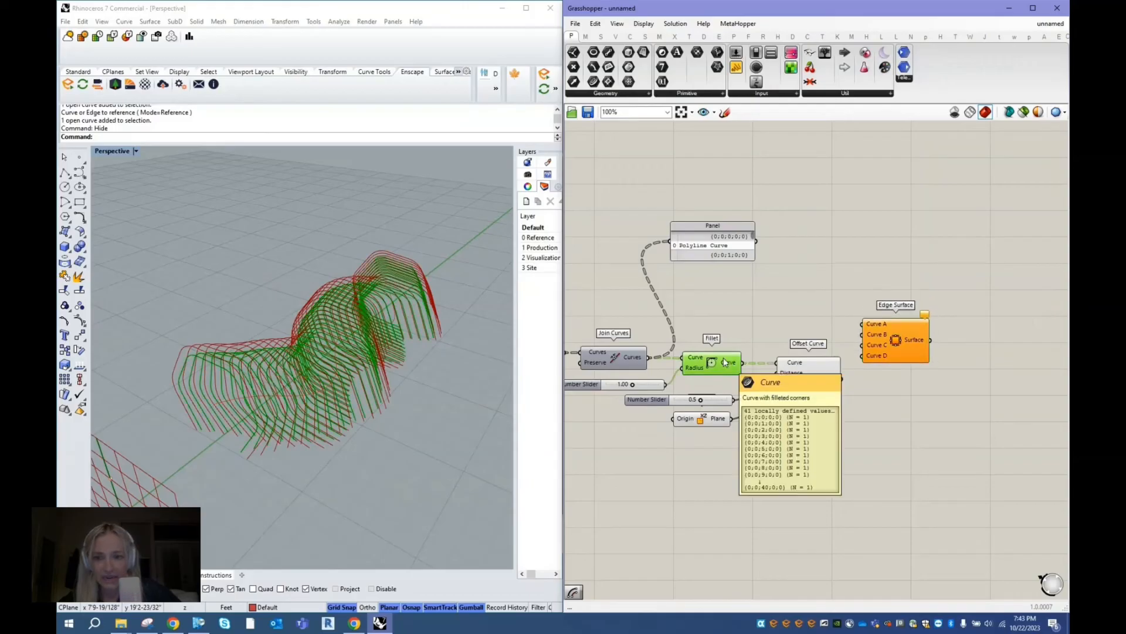
{"action": "left_click_drag", "start_coordinate": [743, 362], "coordinate": [916, 382]}
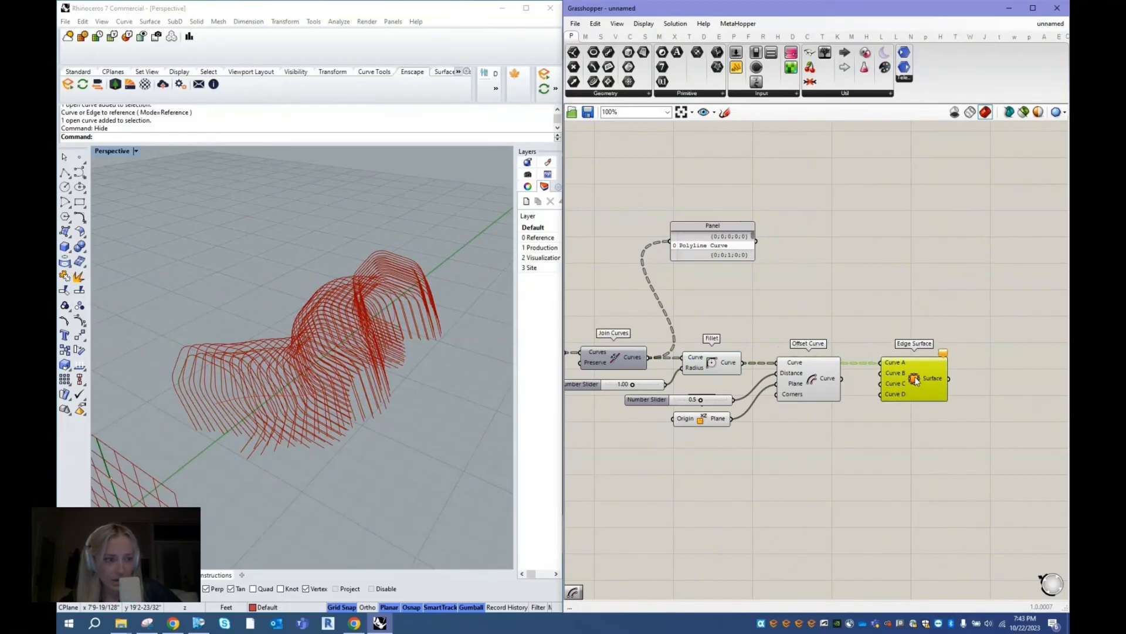
{"action": "left_click_drag", "start_coordinate": [827, 378], "coordinate": [881, 373]}
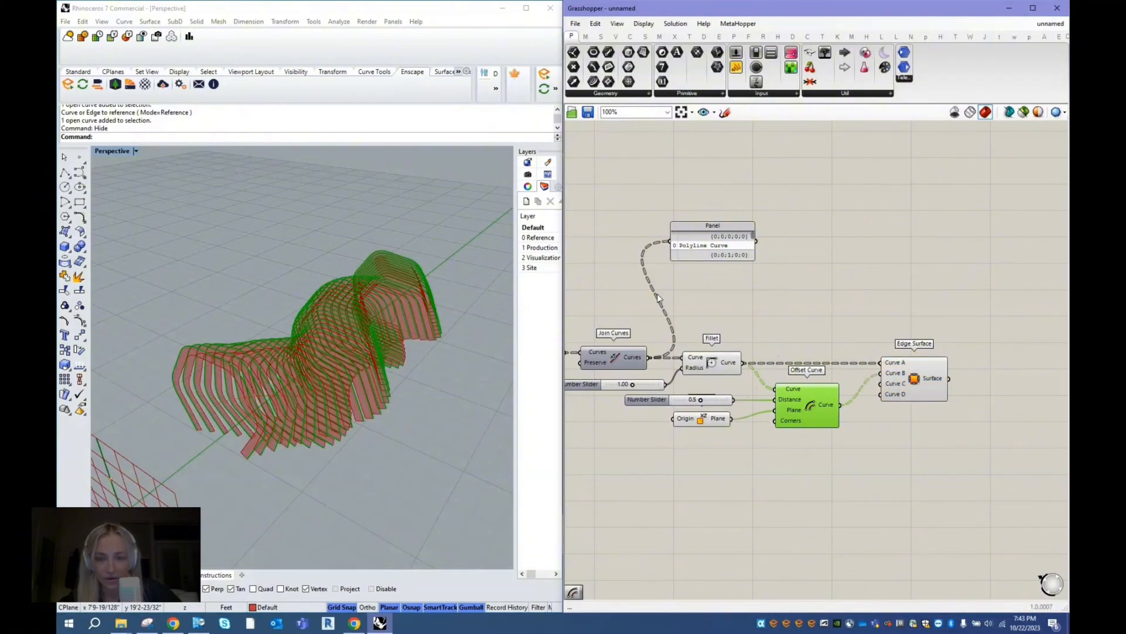
{"action": "left_click", "coordinate": [233, 424]}
{"action": "right_click_drag", "start_coordinate": [233, 425], "coordinate": [356, 379]}
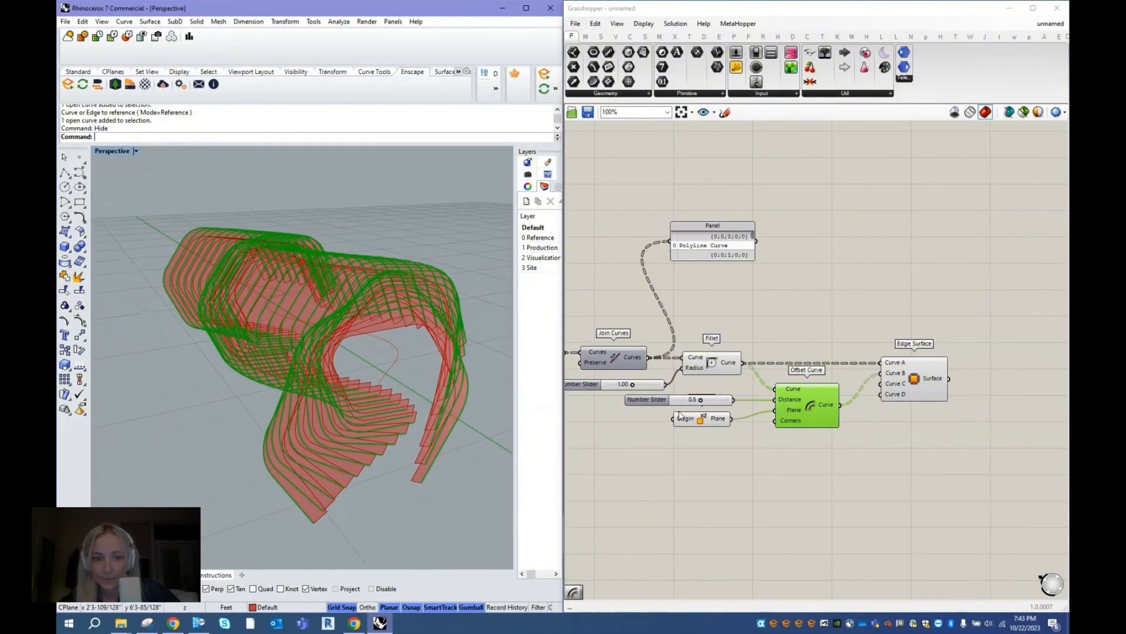
- Turn off the preview of the components from Cull Index to Offset Curve and inspect the edge surfaces alone
{"action": "left_click_drag", "start_coordinate": [698, 401], "coordinate": [635, 327]}
{"action": "left_click", "coordinate": [895, 437]}
{"action": "scroll", "coordinate": [717, 334], "scroll_direction": "down", "scroll_amount": 4}
{"action": "right_click", "coordinate": [625, 255]}
{"action": "left_click", "coordinate": [645, 276]}
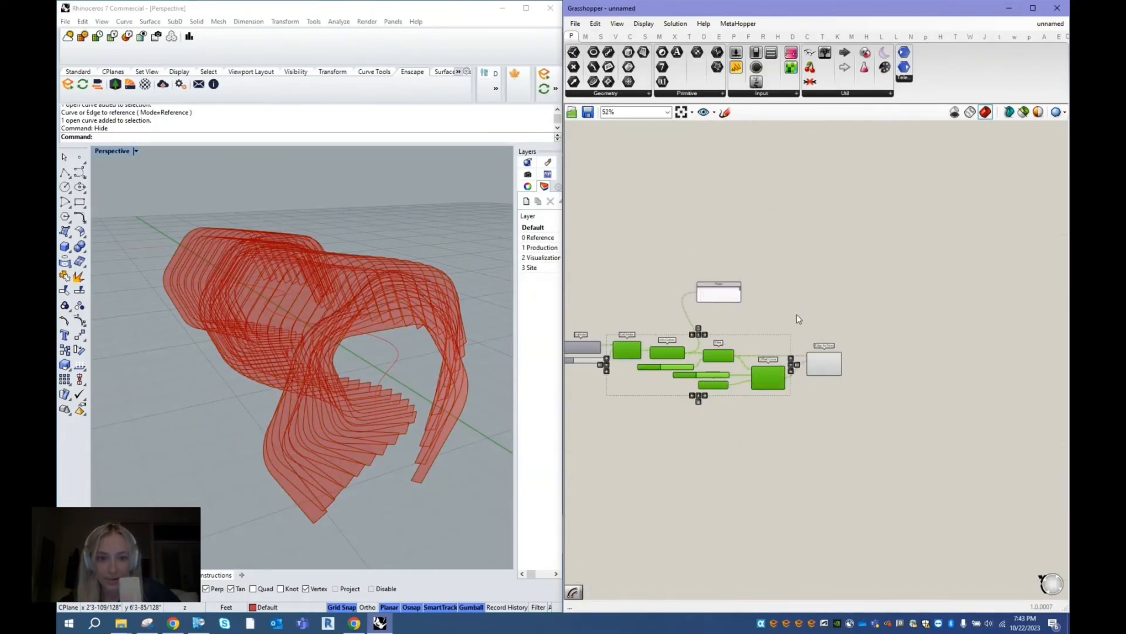
{"action": "left_click", "coordinate": [822, 358]}
{"action": "left_click", "coordinate": [529, 296]}
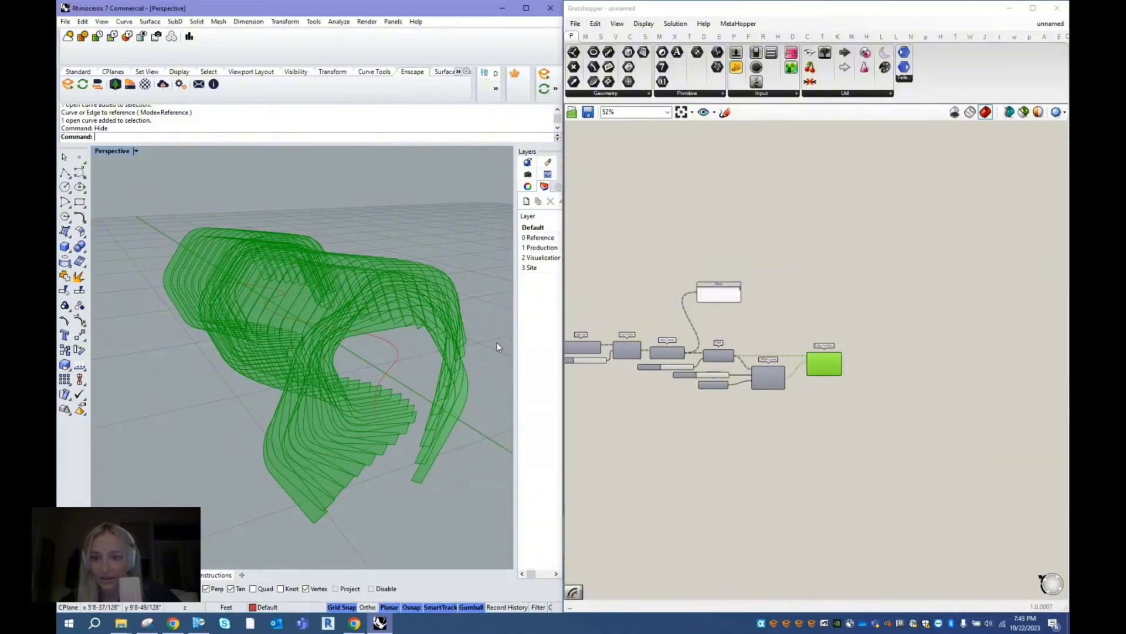
{"action": "right_click_drag", "start_coordinate": [498, 347], "coordinate": [490, 371]}
{"action": "scroll", "coordinate": [282, 369], "scroll_direction": "up", "scroll_amount": 3}
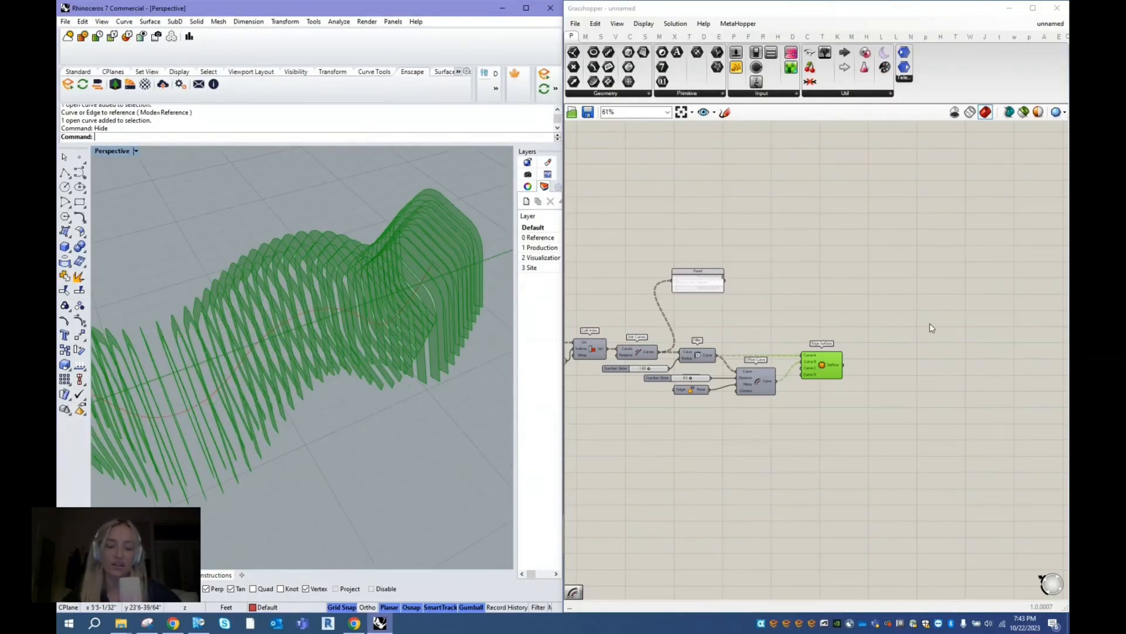
- Add an Extrude component and connect Edge Surface's Surface output to its Base input
{"action": "left_click_drag", "start_coordinate": [822, 361], "coordinate": [822, 359]}
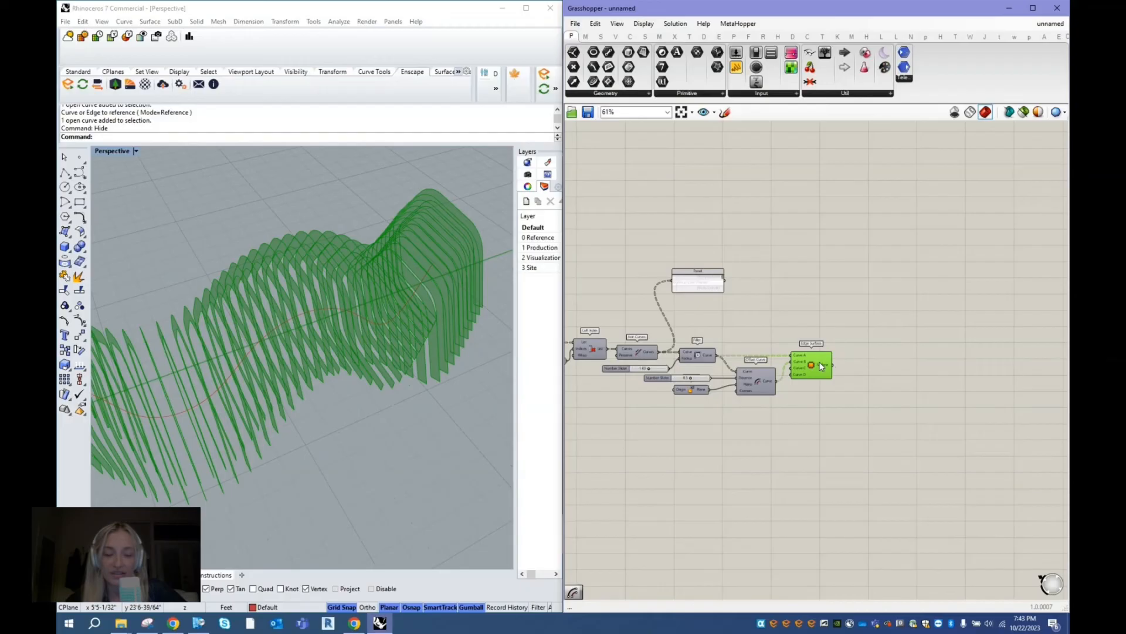
{"action": "left_click", "coordinate": [873, 370]}
{"action": "double_click", "coordinate": [873, 372]}
{"action": "type", "text": "extrude"}
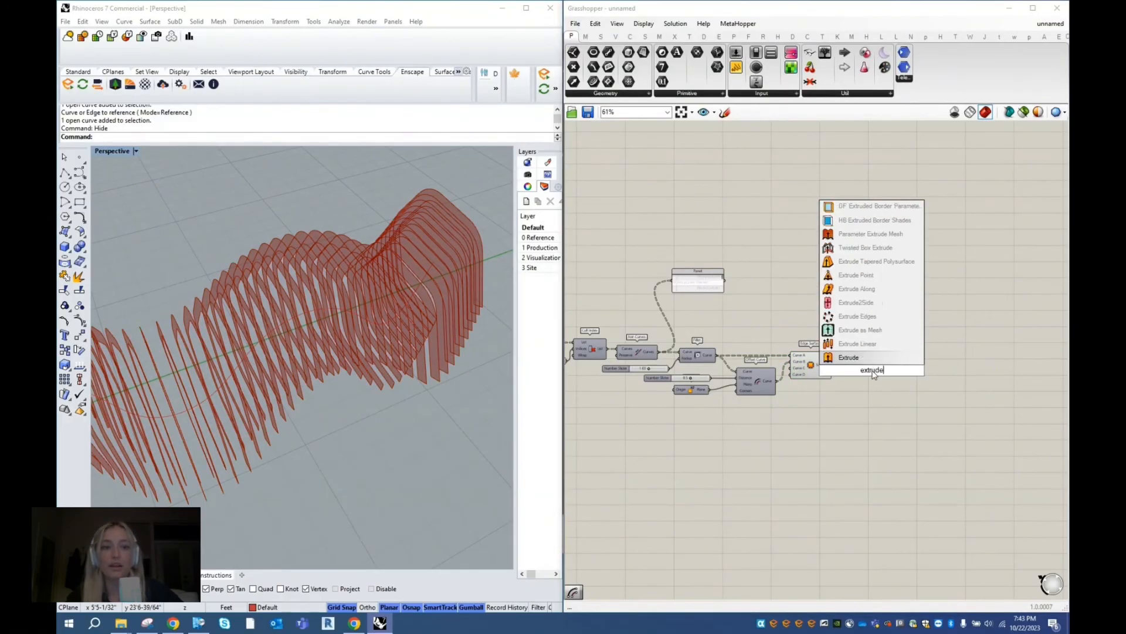
{"action": "left_click", "coordinate": [865, 359]}
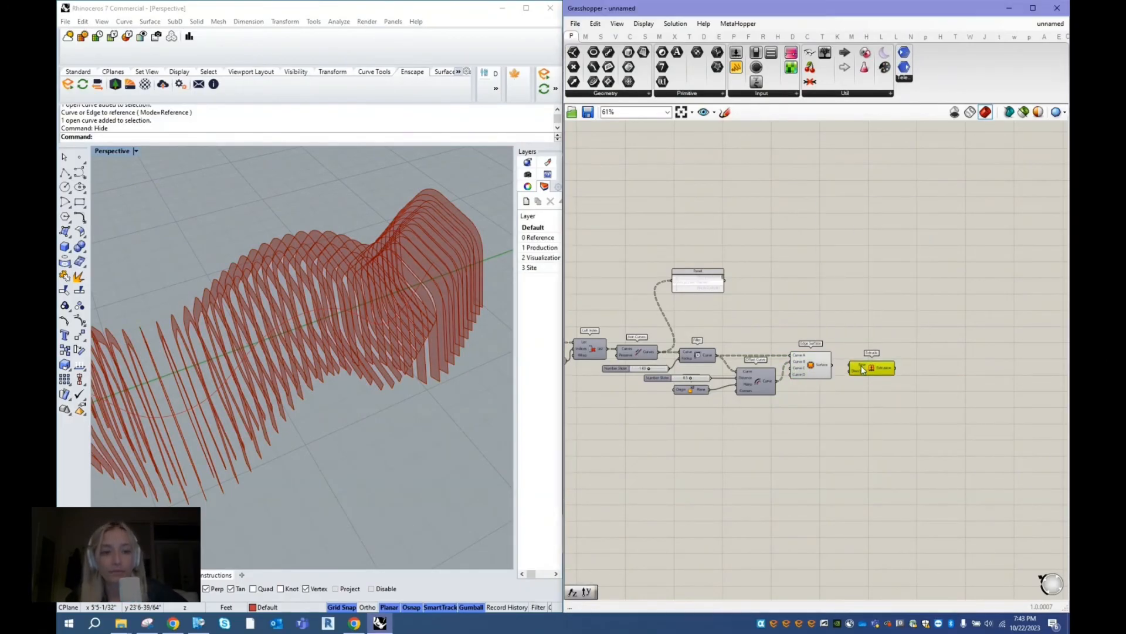
{"action": "scroll", "coordinate": [836, 361], "scroll_direction": "up", "scroll_amount": 3}
{"action": "left_click", "coordinate": [809, 368]}
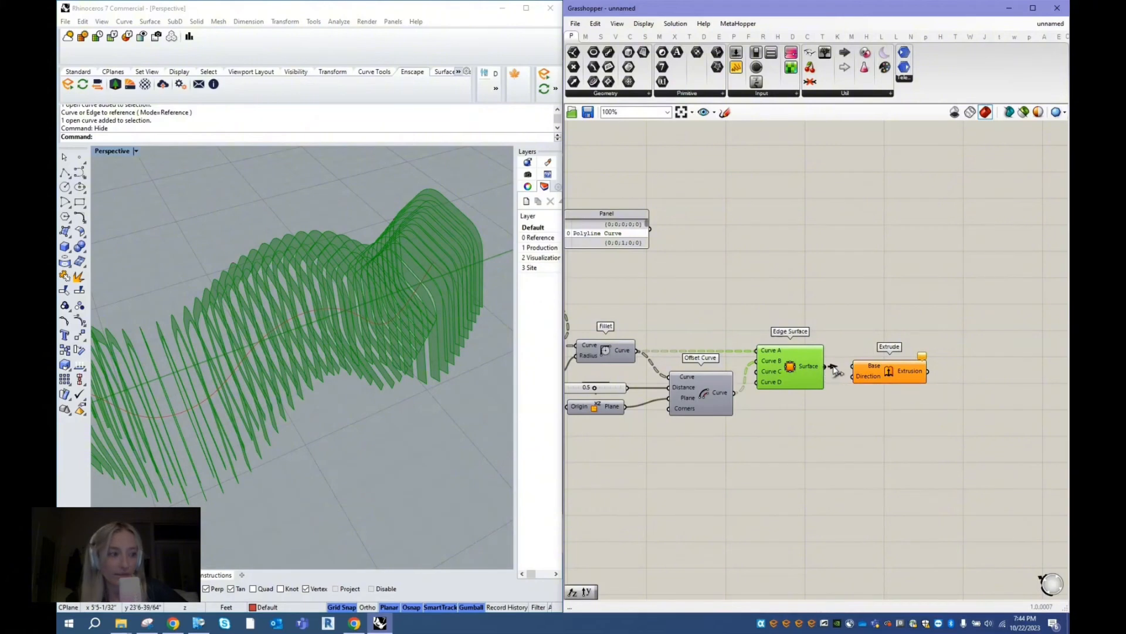
{"action": "left_click_drag", "start_coordinate": [825, 366], "coordinate": [879, 381]}
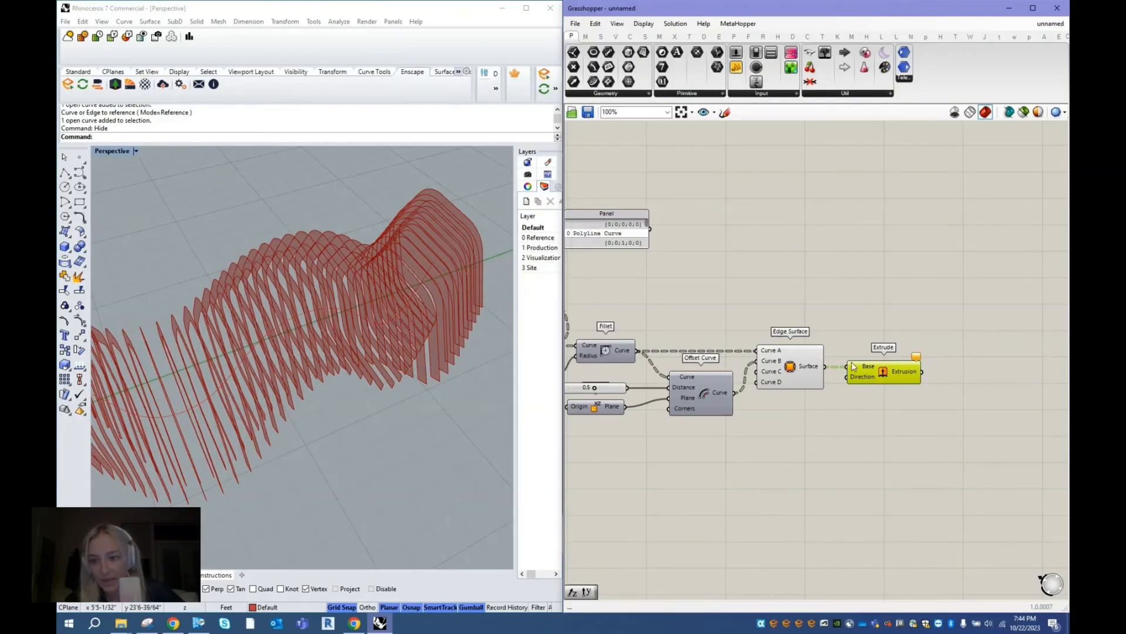
- Add a Unit Y component below Extrude and check the frames' extrusion direction in the Top view
{"action": "double_click", "coordinate": [866, 411]}
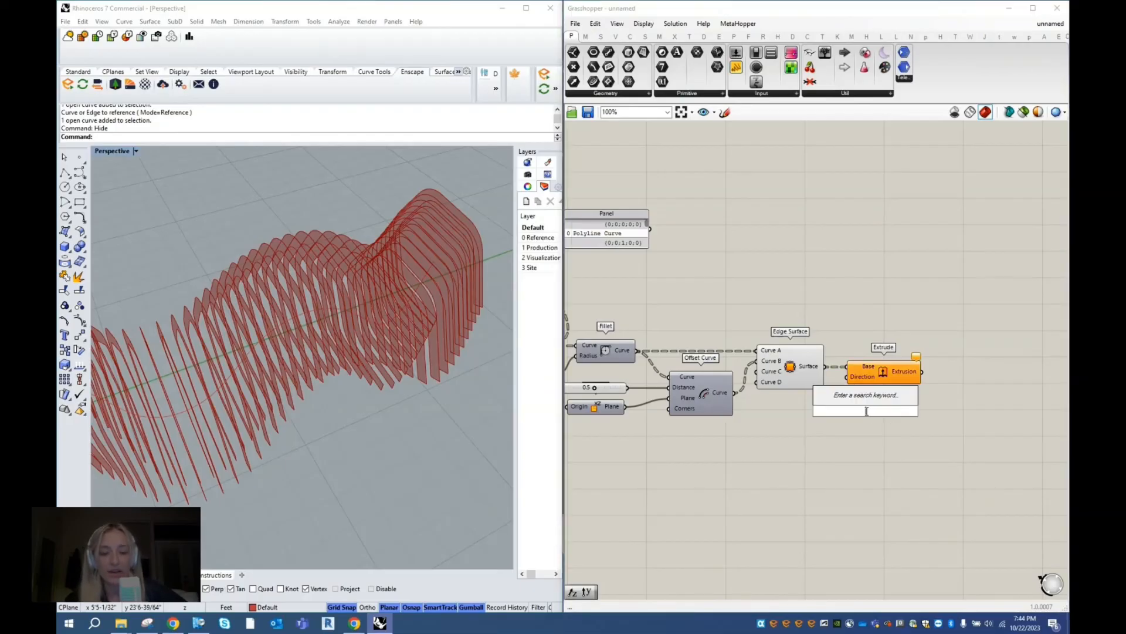
{"action": "type", "text": "y"}
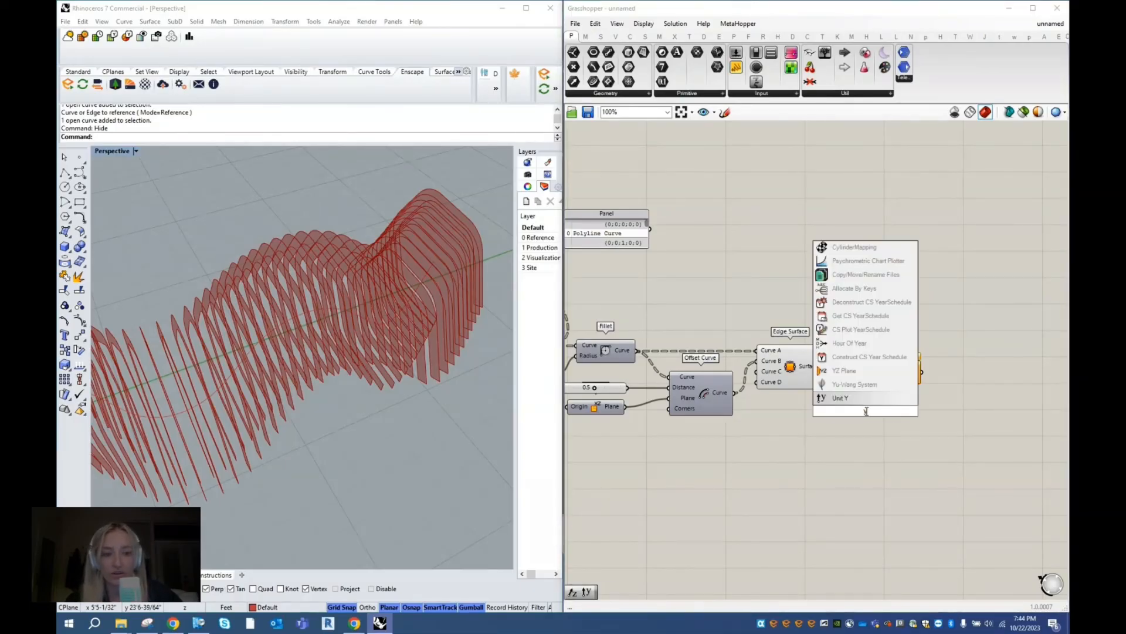
{"action": "key", "text": "Return"}
{"action": "key", "text": "ctrl+F1"}
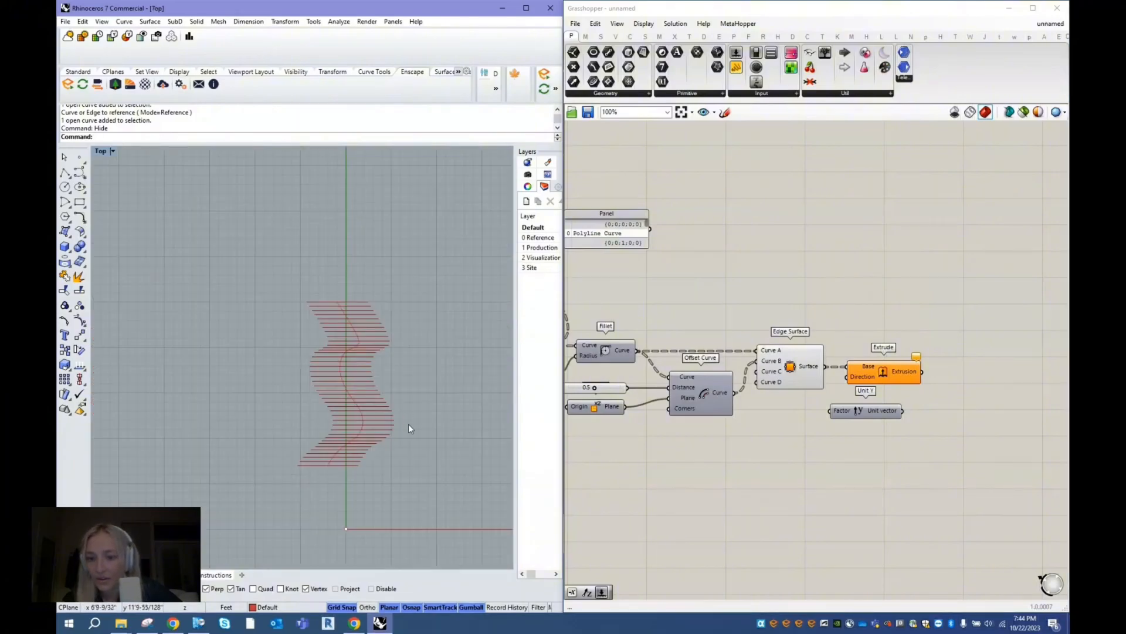
{"action": "scroll", "coordinate": [253, 392], "scroll_direction": "down", "scroll_amount": 2}
{"action": "scroll", "coordinate": [338, 388], "scroll_direction": "up", "scroll_amount": 6}
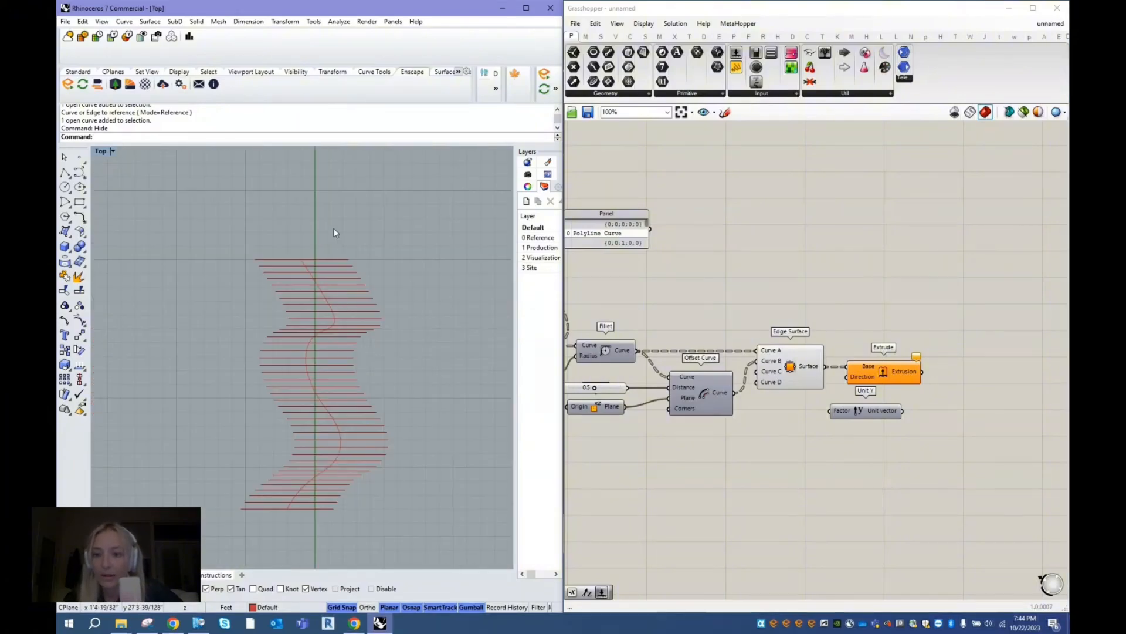
{"action": "scroll", "coordinate": [334, 231], "scroll_direction": "down", "scroll_amount": 6}
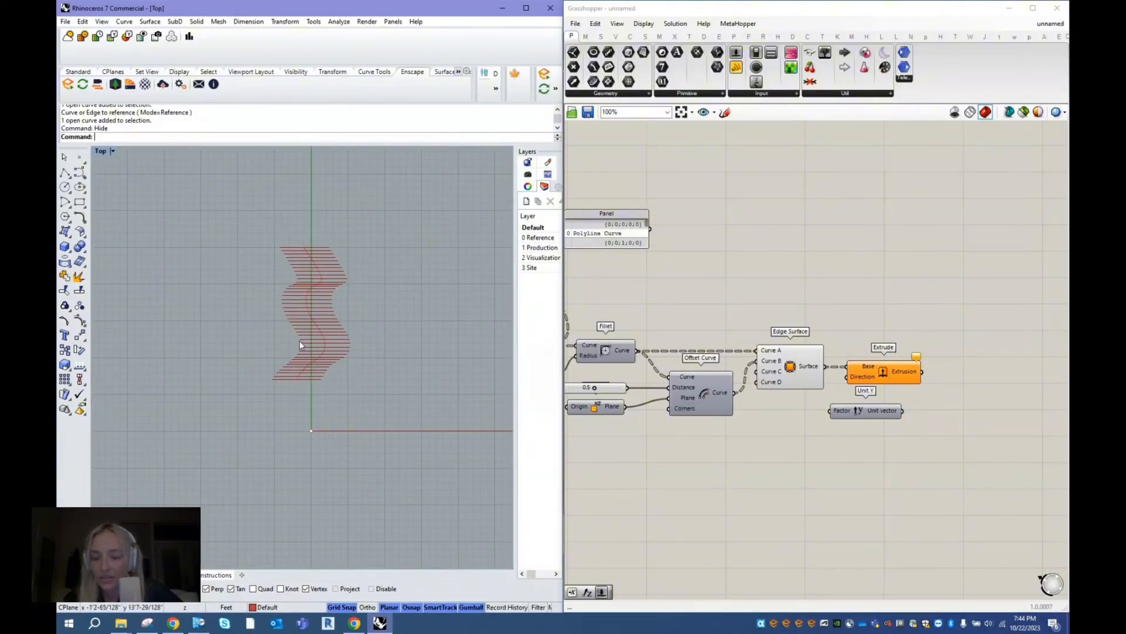
{"action": "key", "text": "ctrl+F3"}
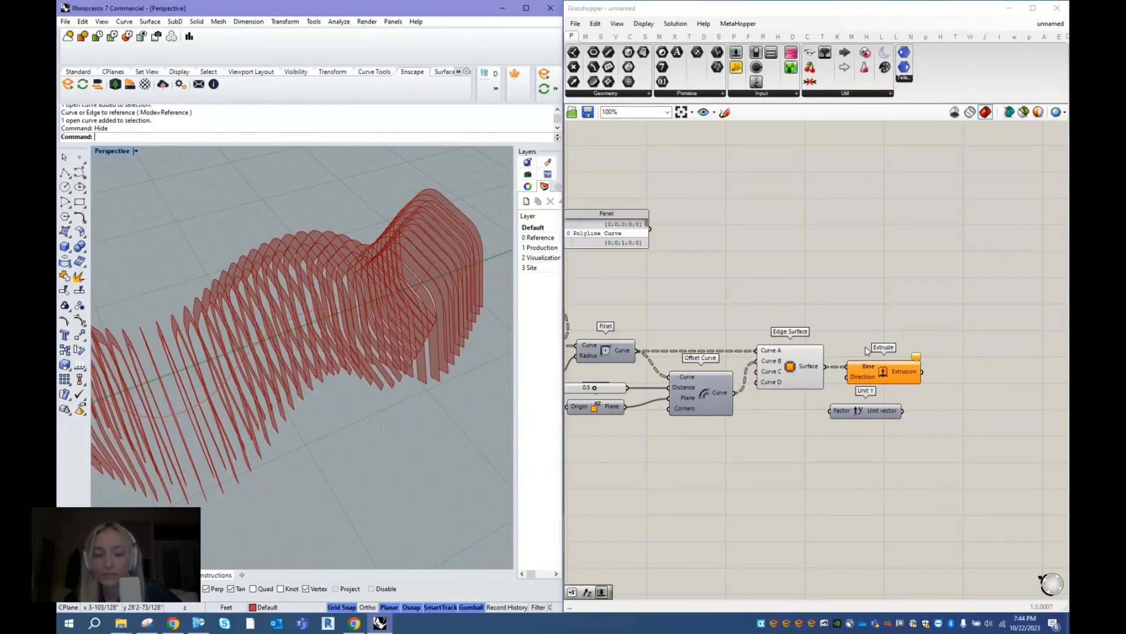
- Make room around the Extrude component and connect Unit Y's Unit vector output to its Direction input
{"action": "left_click", "coordinate": [871, 412]}
{"action": "left_click_drag", "start_coordinate": [815, 417], "coordinate": [830, 421]}
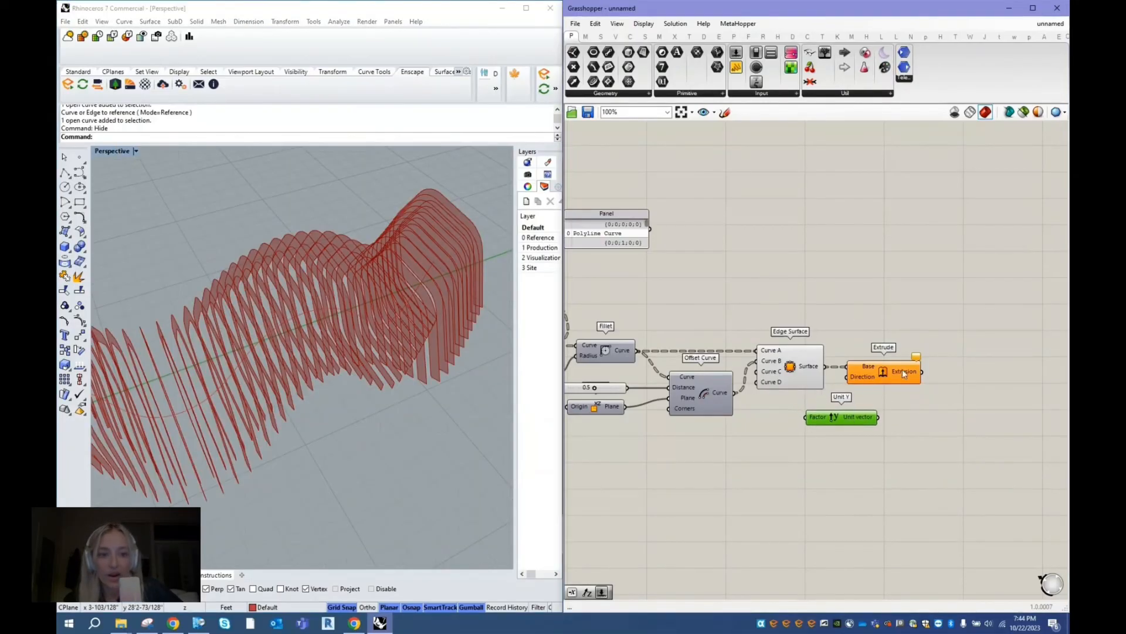
{"action": "left_click_drag", "start_coordinate": [884, 376], "coordinate": [926, 380]}
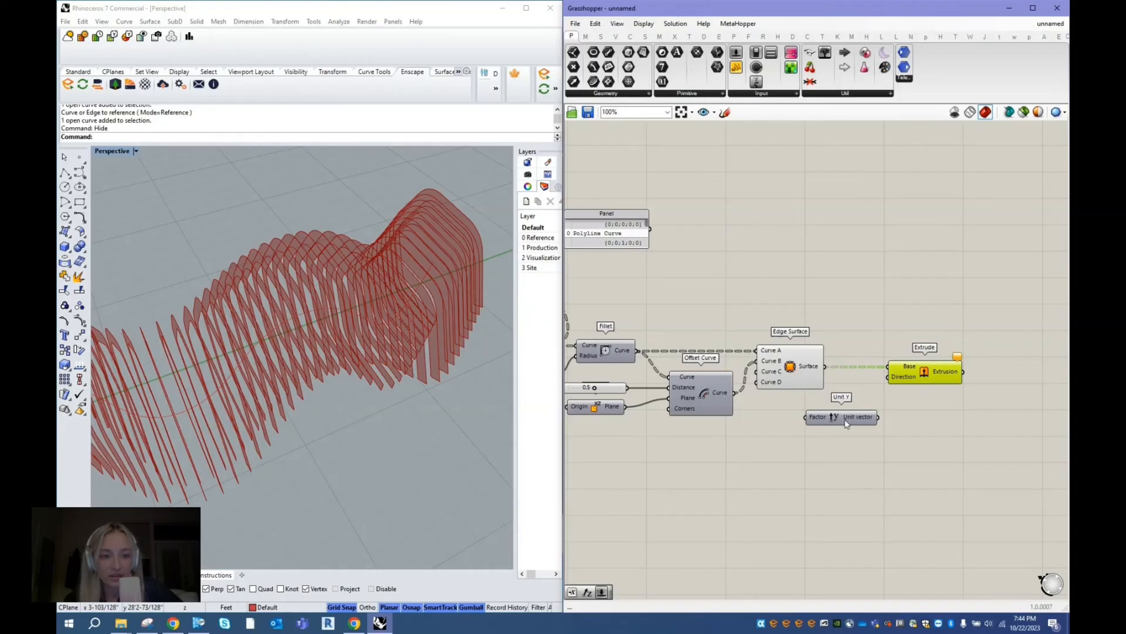
{"action": "left_click_drag", "start_coordinate": [846, 424], "coordinate": [888, 377]}
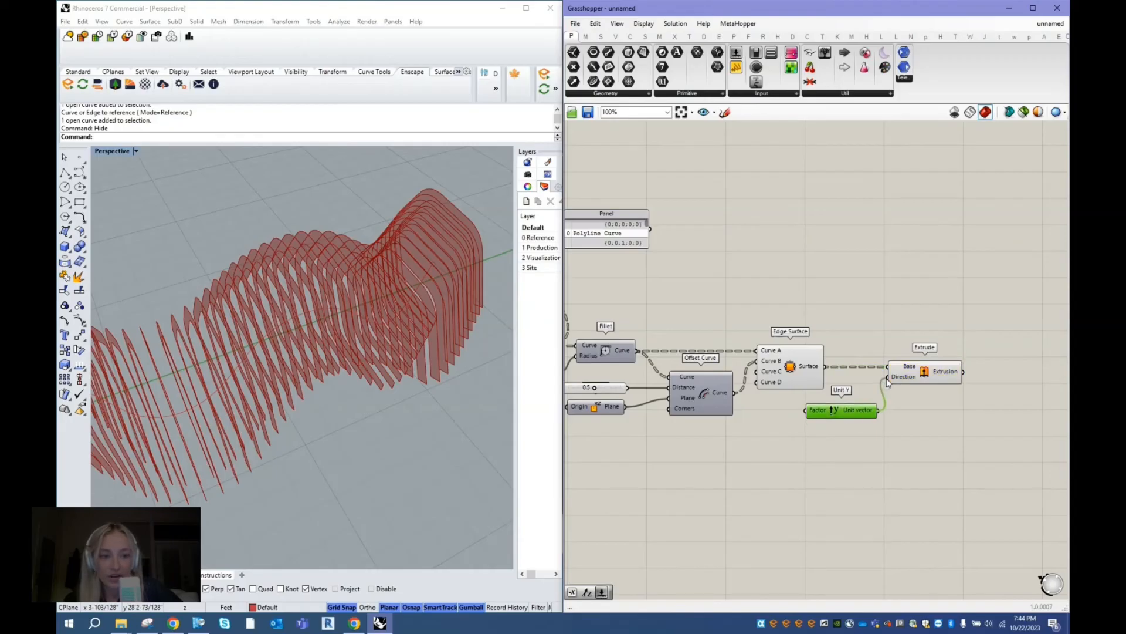
- Inspect the thickness and overlap of the extruded frames in the Top and Perspective views
{"action": "left_click", "coordinate": [920, 374]}
{"action": "right_click_drag", "start_coordinate": [484, 395], "coordinate": [370, 378]}
{"action": "key", "text": "ctrl+F1"}
{"action": "scroll", "coordinate": [312, 357], "scroll_direction": "up", "scroll_amount": 4}
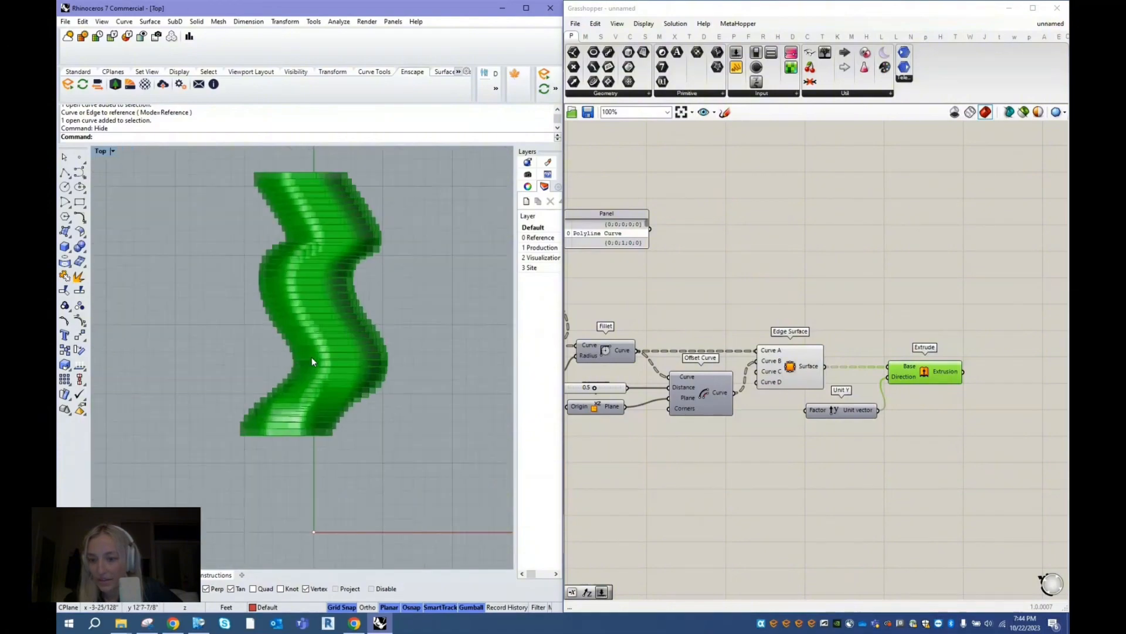
{"action": "key", "text": "ctrl+F4"}
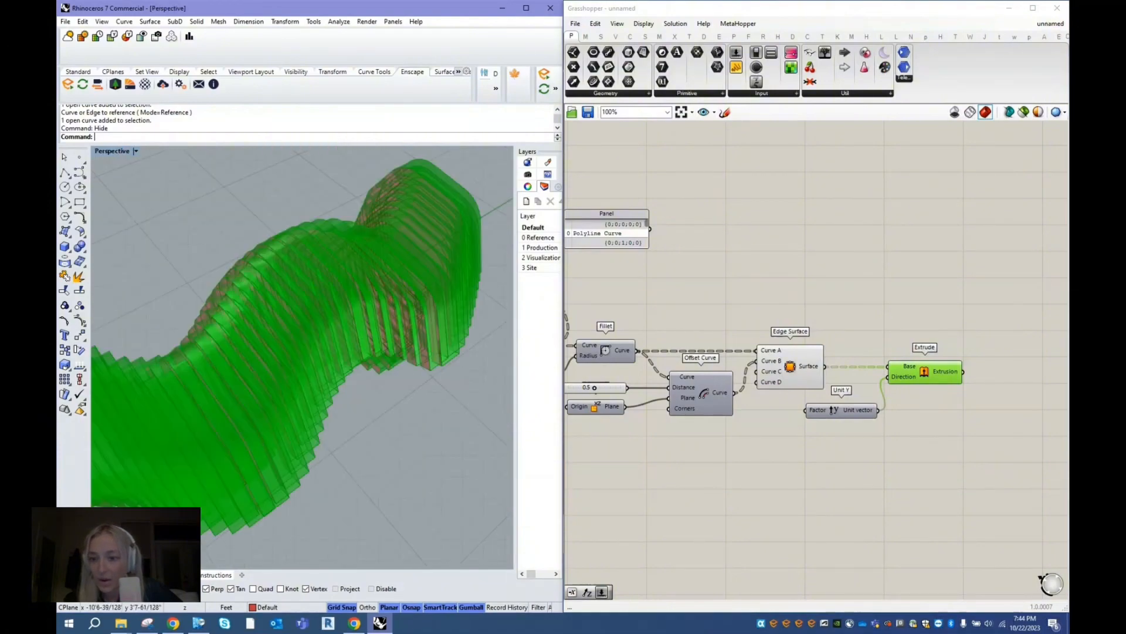
{"action": "scroll", "coordinate": [358, 357], "scroll_direction": "down", "scroll_amount": 5}
{"action": "right_click_drag", "start_coordinate": [372, 357], "coordinate": [253, 401]}
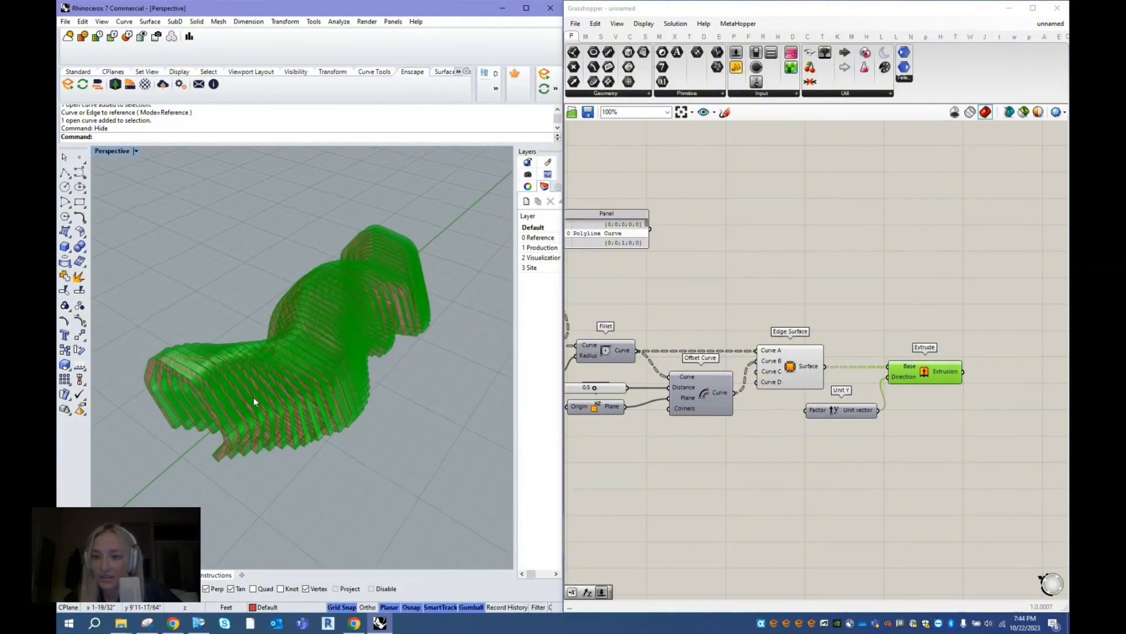
- Add a number slider set to 0.5 and connect it to the Unit Y component's Factor input
{"action": "left_click_drag", "start_coordinate": [848, 415], "coordinate": [856, 409]}
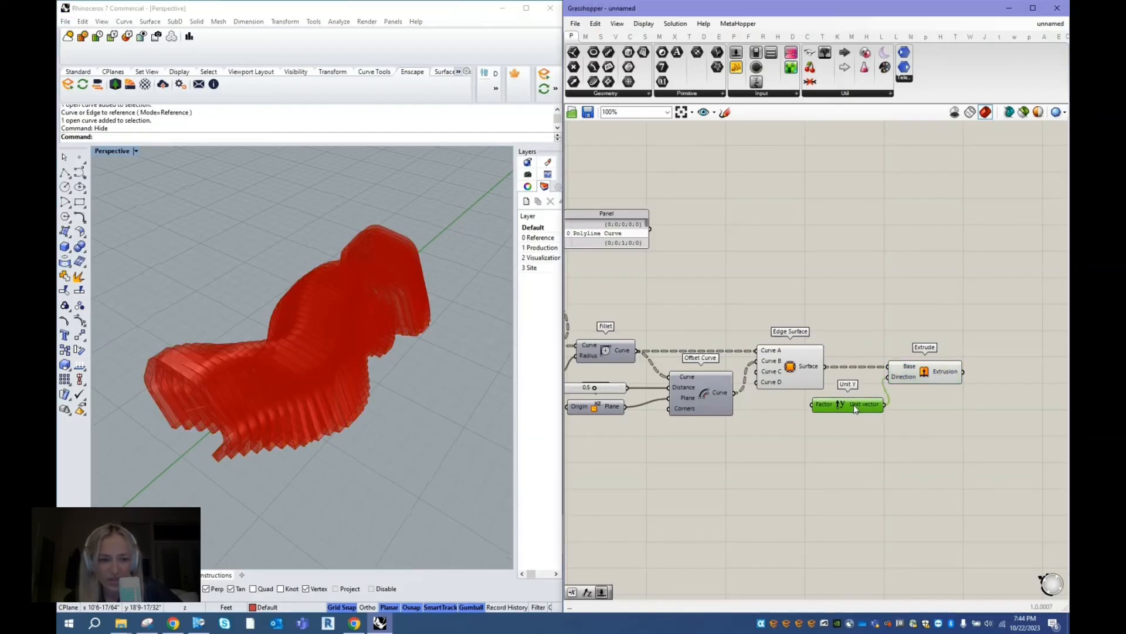
{"action": "double_click", "coordinate": [801, 438]}
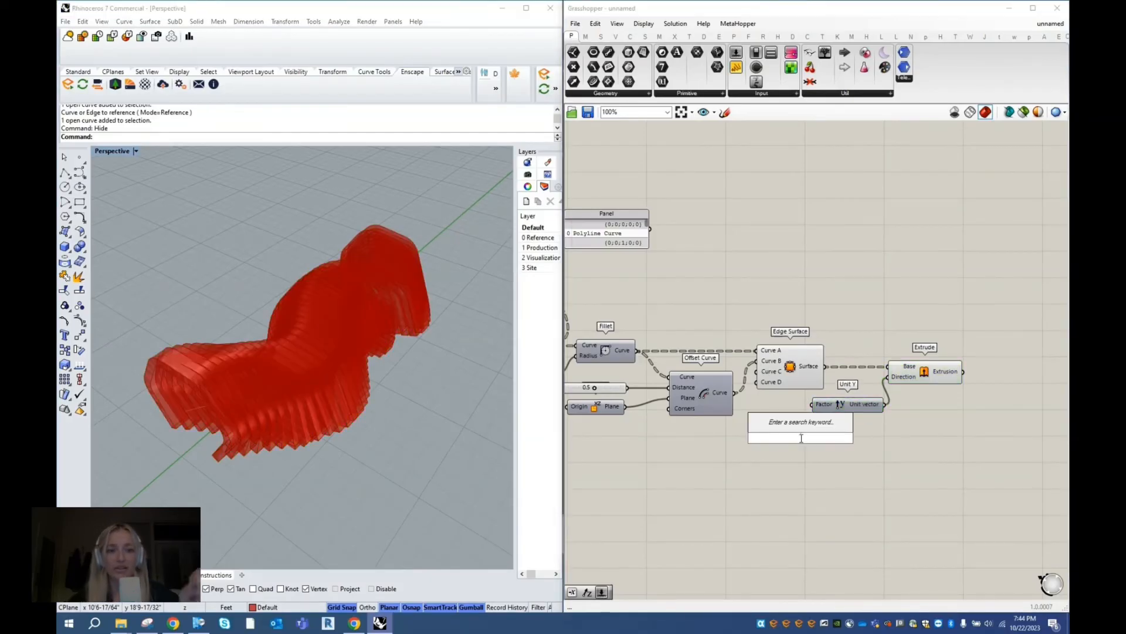
{"action": "type", "text": "0.5"}
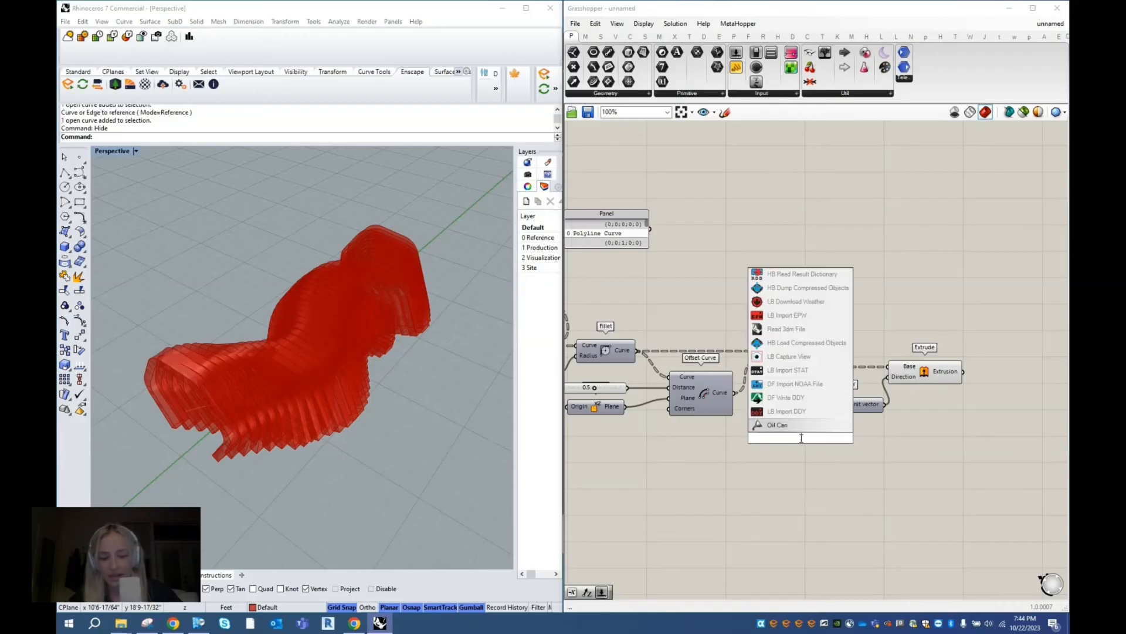
{"action": "key", "text": "Return"}
{"action": "left_click_drag", "start_coordinate": [800, 437], "coordinate": [813, 405]}
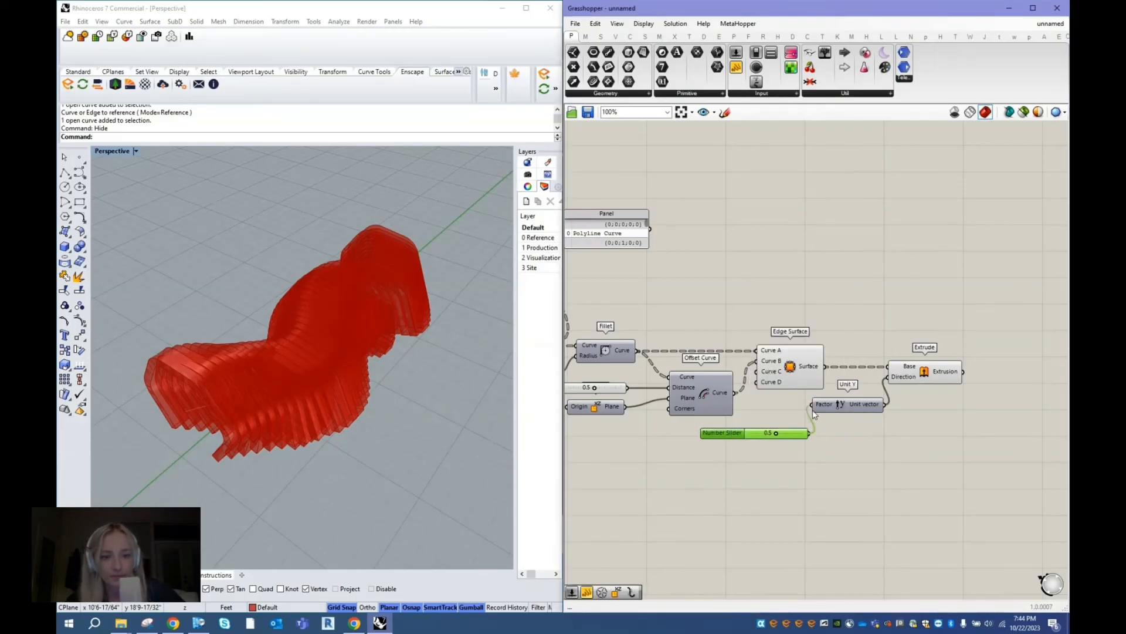
- Test the rib thickness with the Unit Y factor slider and set it back to 0.5
{"action": "left_click", "coordinate": [843, 407]}
{"action": "right_click_drag", "start_coordinate": [242, 365], "coordinate": [190, 369]}
{"action": "scroll", "coordinate": [189, 368], "scroll_direction": "up", "scroll_amount": 5}
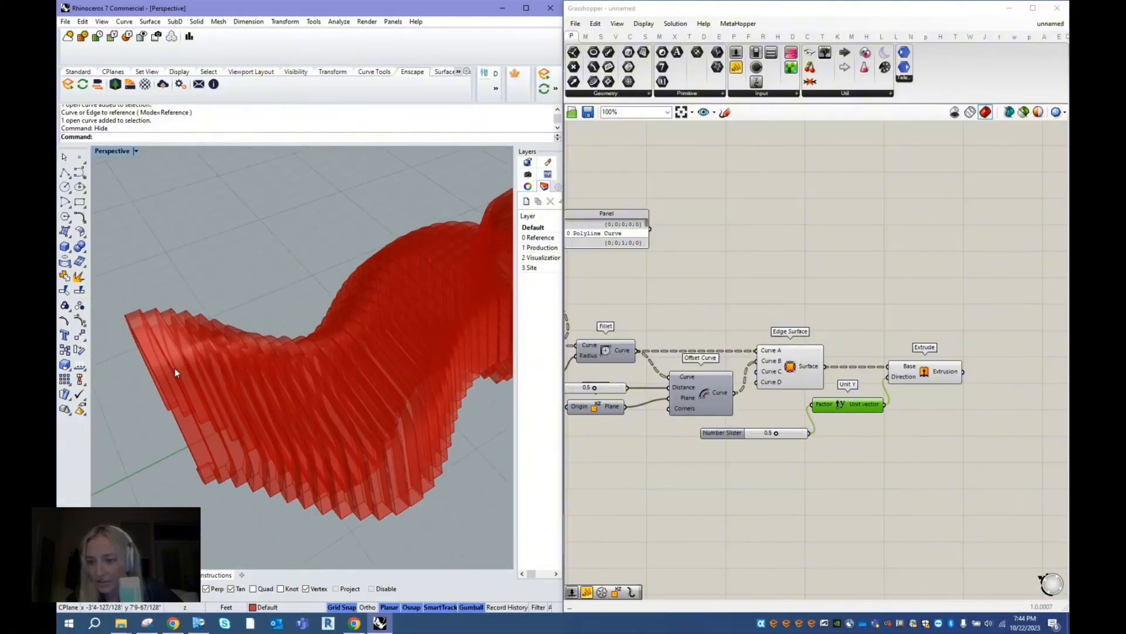
{"action": "mouse_move", "coordinate": [776, 433]}
{"action": "left_mouse_down"}
{"action": "mouse_move", "coordinate": [761, 435]}
{"action": "mouse_move", "coordinate": [780, 435]}
{"action": "left_mouse_up"}
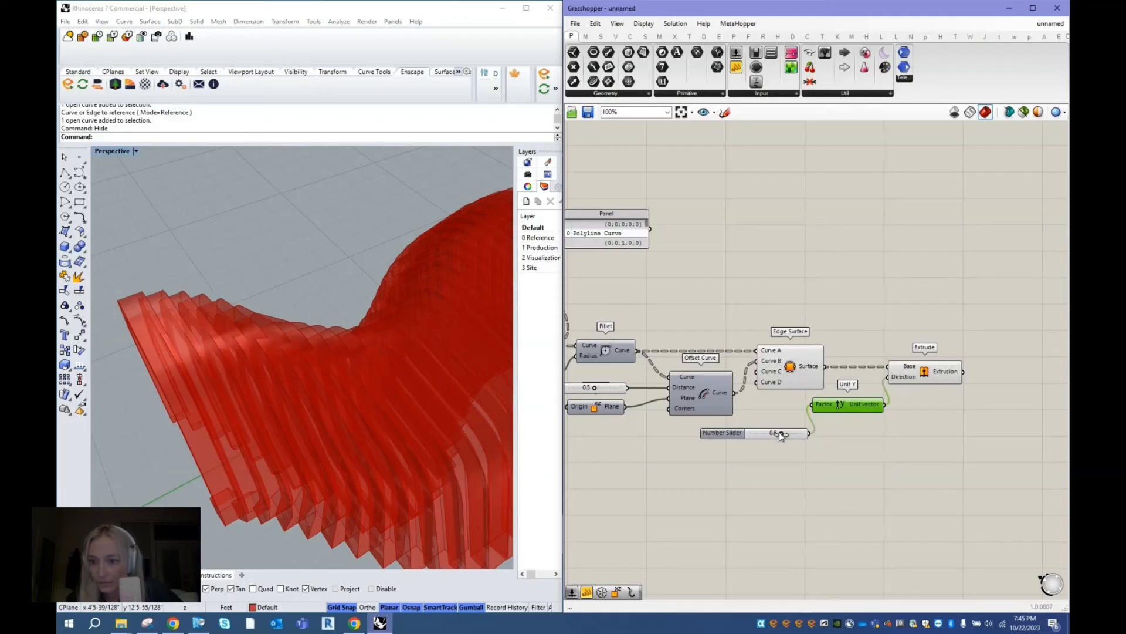
{"action": "double_click", "coordinate": [773, 434]}
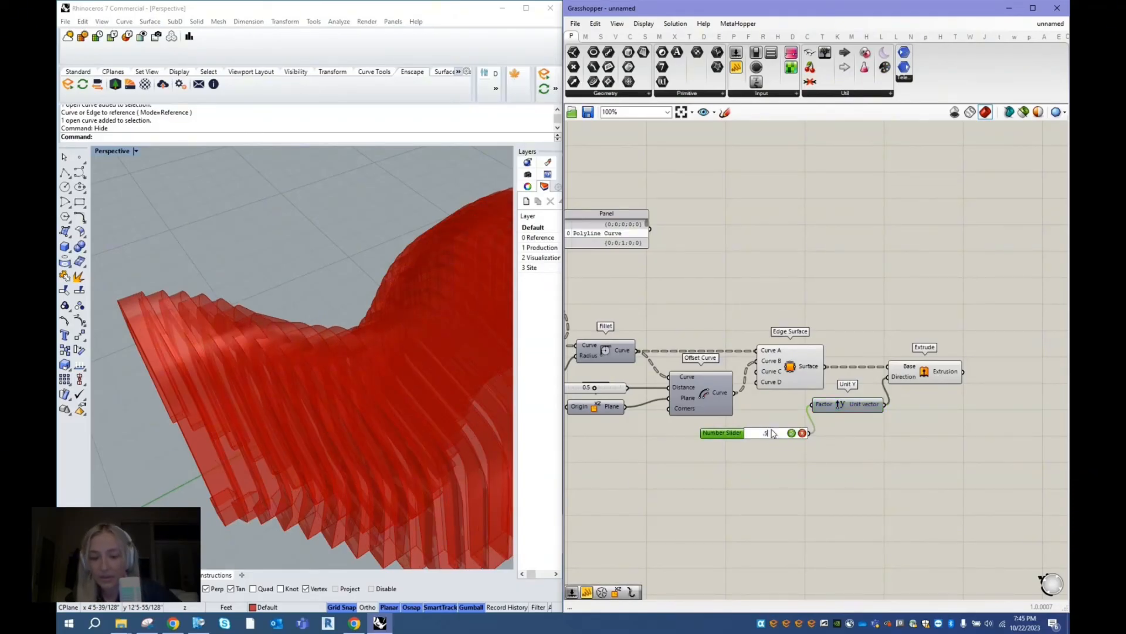
{"action": "key", "text": "Return"}
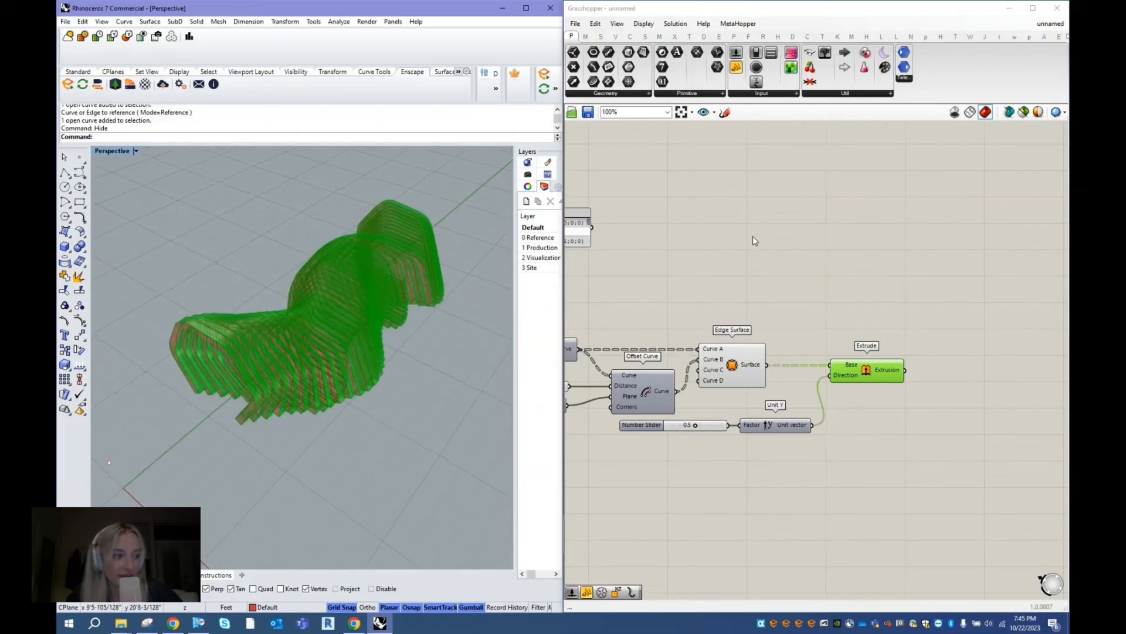
- Add a Custom Preview component after Extrude and connect the Extrusion output to its Geometry input
{"action": "left_click", "coordinate": [827, 336]}
{"action": "scroll", "coordinate": [837, 318], "scroll_direction": "up", "scroll_amount": 2}
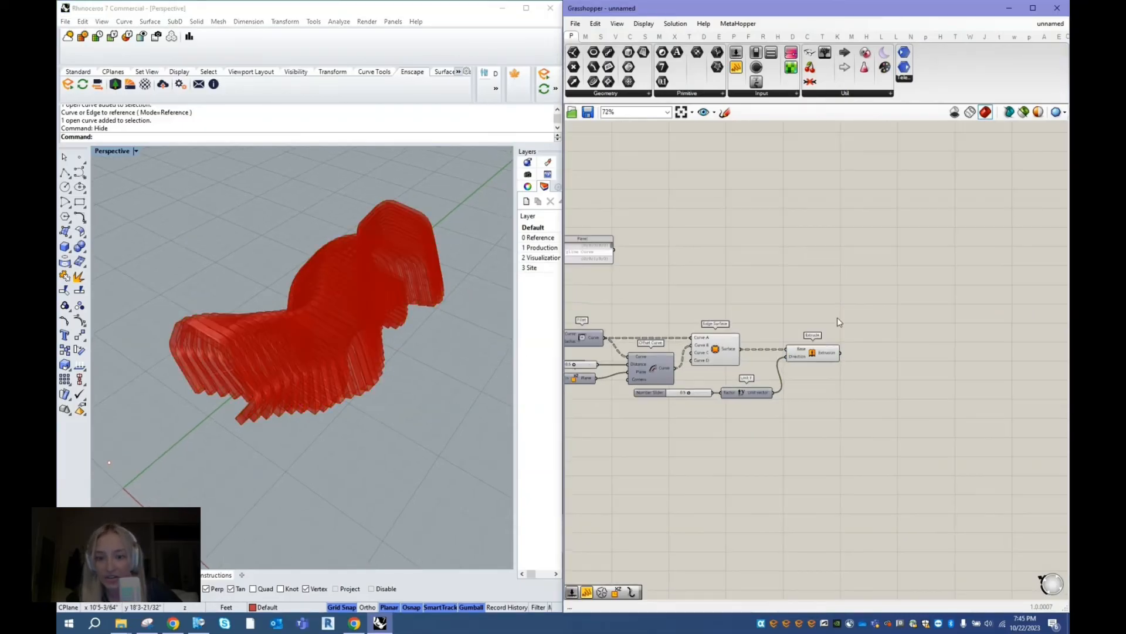
{"action": "double_click", "coordinate": [868, 369]}
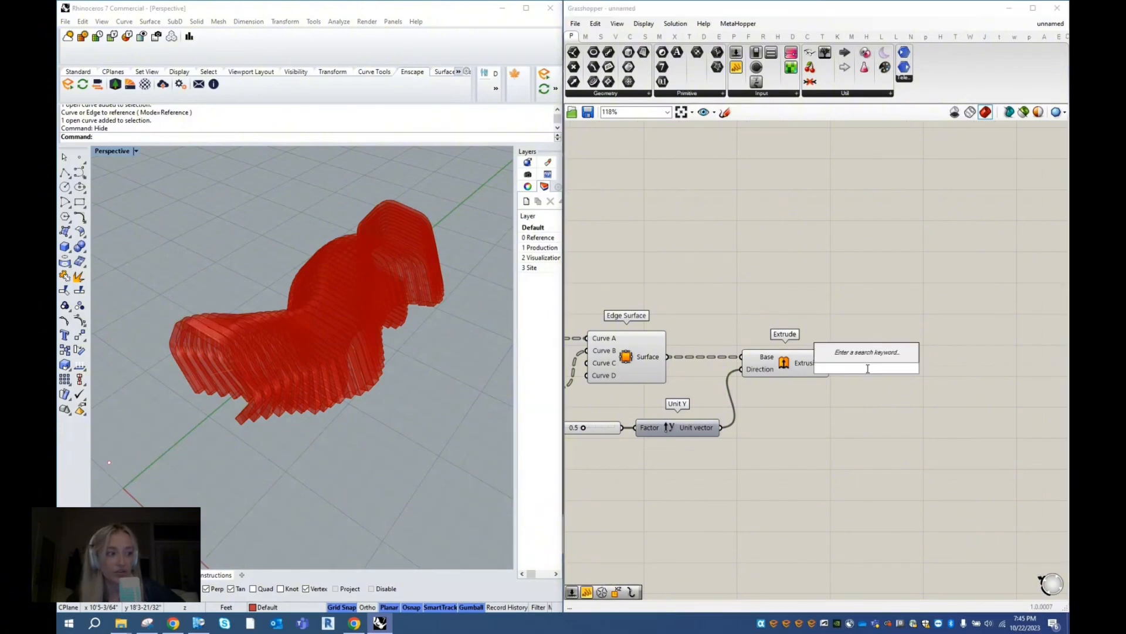
{"action": "type", "text": "c"}
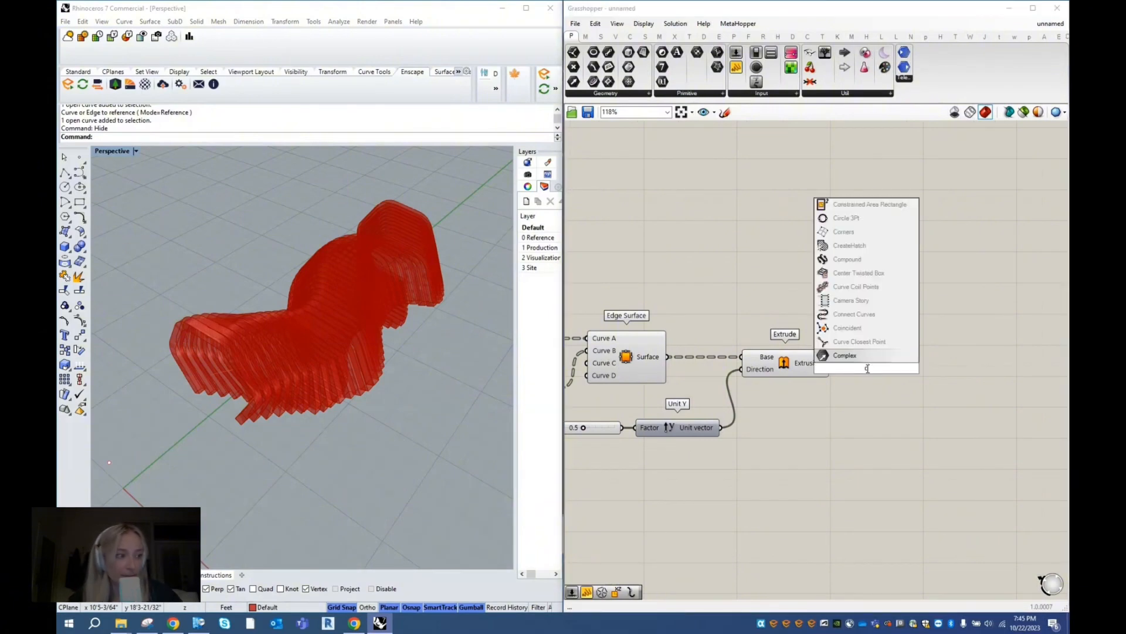
{"action": "type", "text": "ustompreview"}
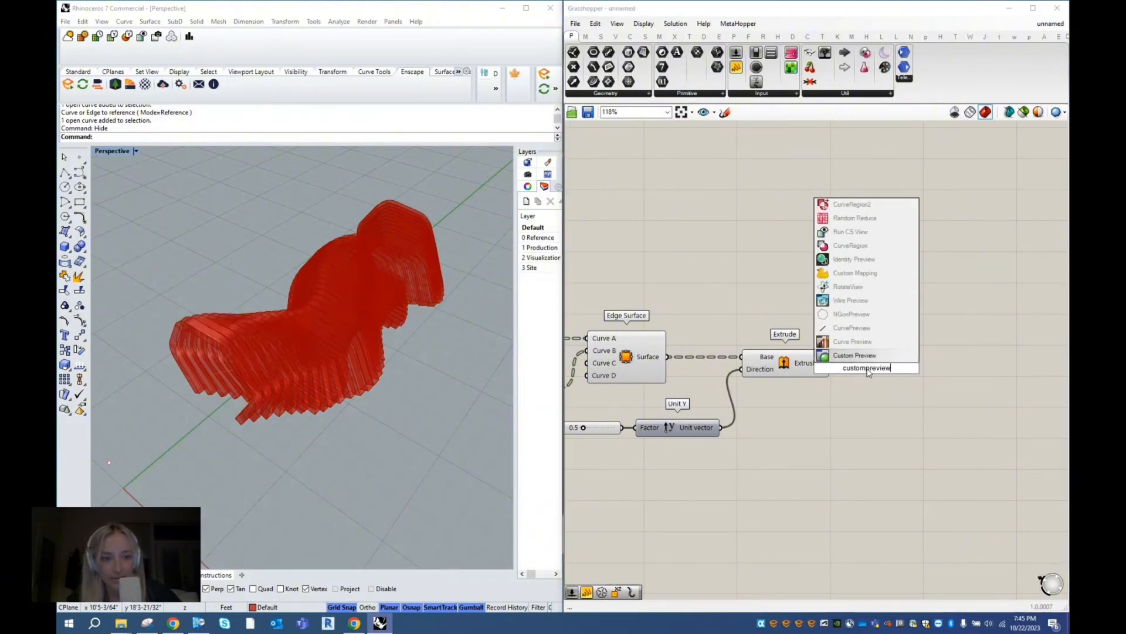
{"action": "key", "text": "Return"}
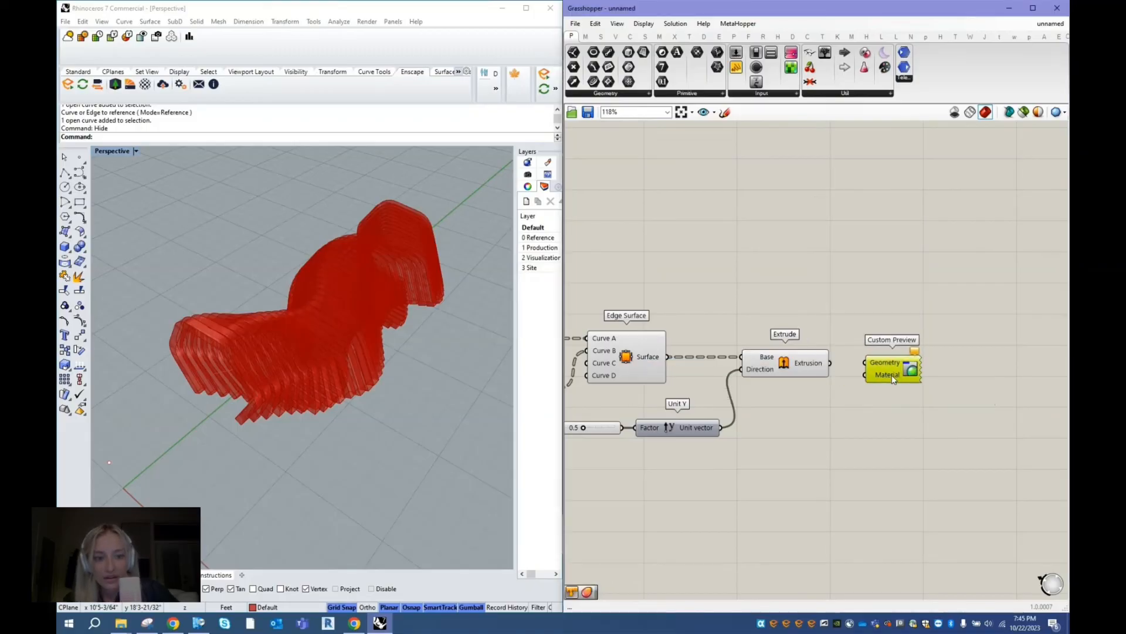
{"action": "scroll", "coordinate": [876, 373], "scroll_direction": "up", "scroll_amount": 2}
{"action": "mouse_move", "coordinate": [876, 377]}
{"action": "left_mouse_down"}
{"action": "mouse_move", "coordinate": [849, 372]}
{"action": "mouse_move", "coordinate": [890, 367]}
{"action": "left_mouse_up"}
{"action": "left_click", "coordinate": [470, 403]}
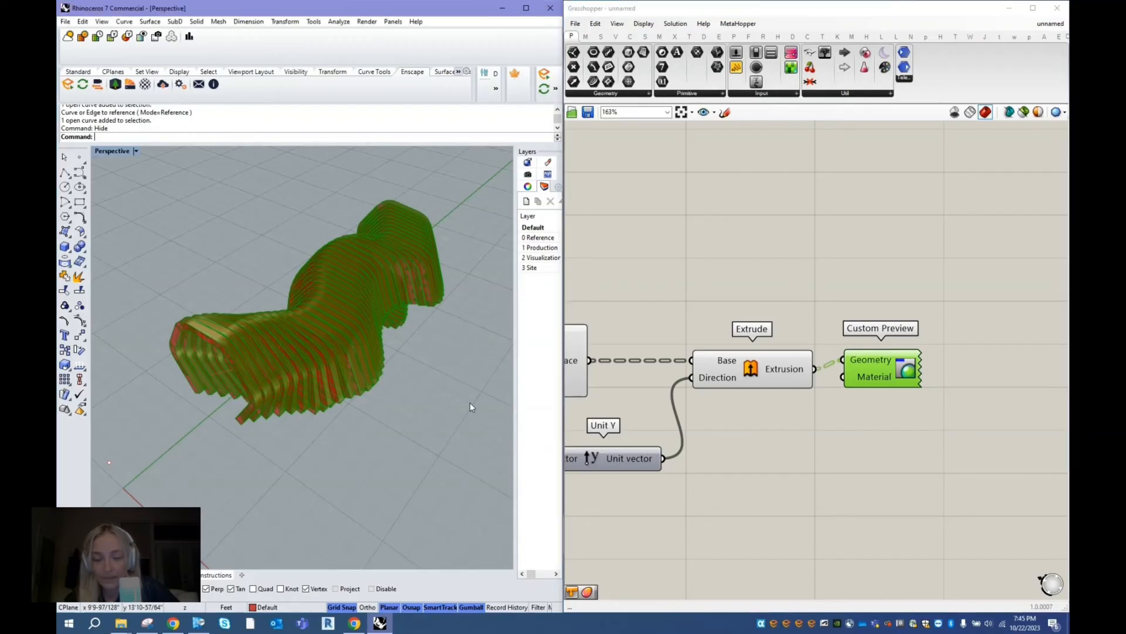
- Restore the shaded preview and hide the individual previews of the Edge Surface and Extrude components
{"action": "left_click", "coordinate": [738, 291]}
{"action": "mouse_move", "coordinate": [383, 386]}
{"action": "right_mouse_down"}
{"action": "mouse_move", "coordinate": [402, 382]}
{"action": "mouse_move", "coordinate": [381, 381]}
{"action": "right_mouse_up"}
{"action": "left_click", "coordinate": [954, 112]}
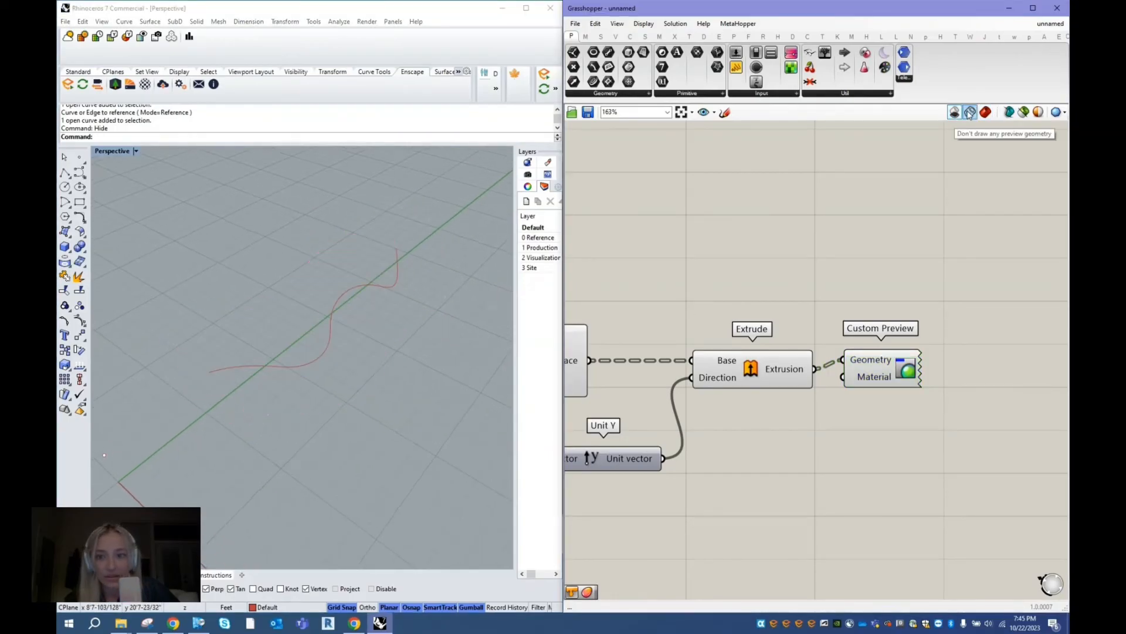
{"action": "left_click", "coordinate": [985, 112]}
{"action": "left_click", "coordinate": [751, 374]}
{"action": "scroll", "coordinate": [835, 325], "scroll_direction": "down", "scroll_amount": 3}
{"action": "left_click", "coordinate": [657, 356], "text": "shift"}
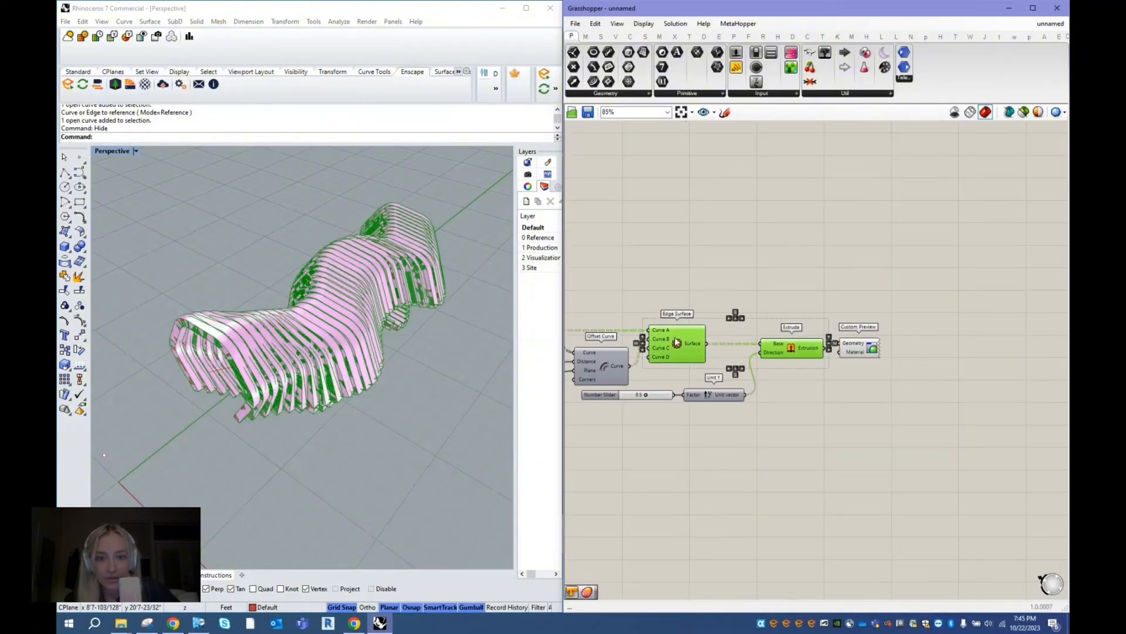
{"action": "middle_click", "coordinate": [694, 266]}
{"action": "left_click", "coordinate": [723, 287]}
{"action": "left_click", "coordinate": [758, 276]}
- Add a Colour Swatch below Extrude and connect it to the Custom Preview's Material input
{"action": "scroll", "coordinate": [849, 332], "scroll_direction": "up", "scroll_amount": 1}
{"action": "left_click_drag", "start_coordinate": [858, 343], "coordinate": [855, 350]}
{"action": "double_click", "coordinate": [813, 392]}
{"action": "type", "text": "colors"}
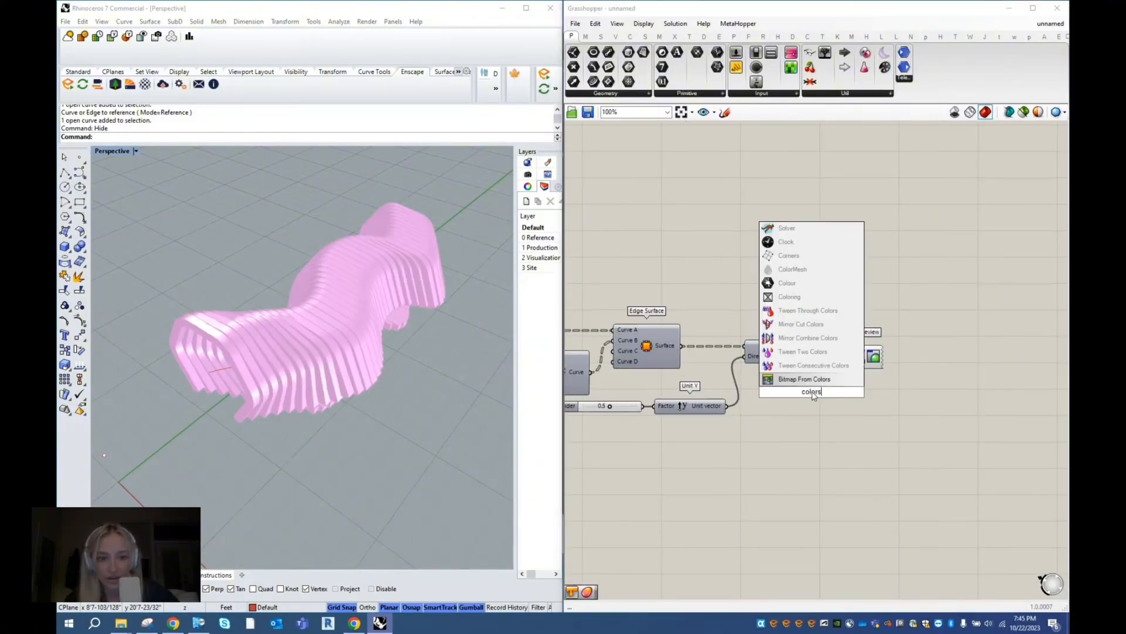
{"action": "type", "text": "watch"}
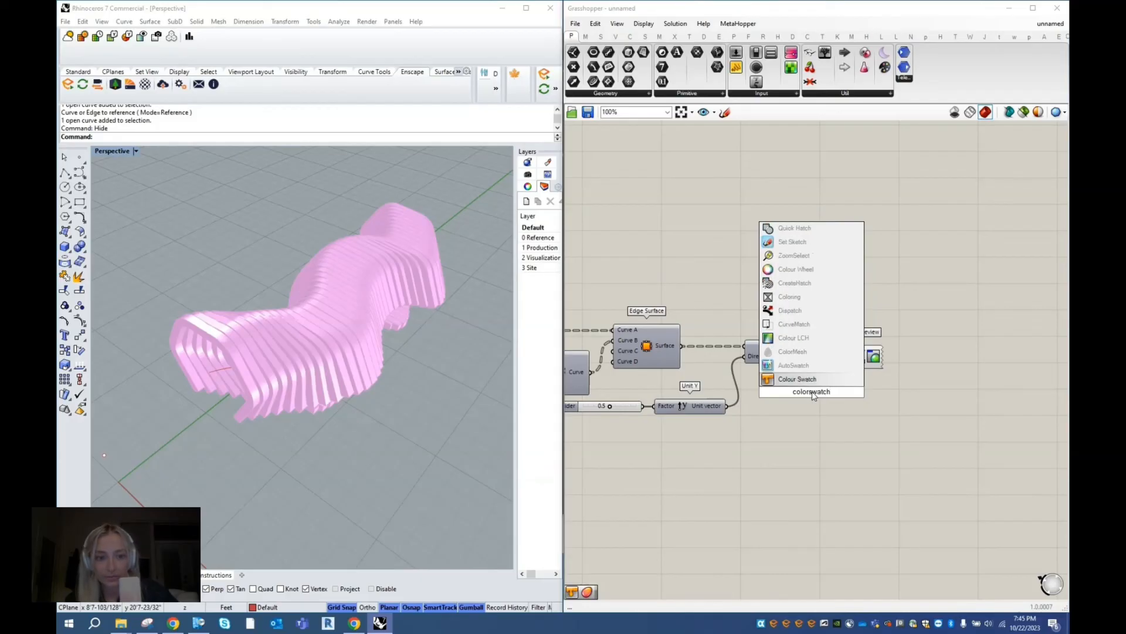
{"action": "key", "text": "Return"}
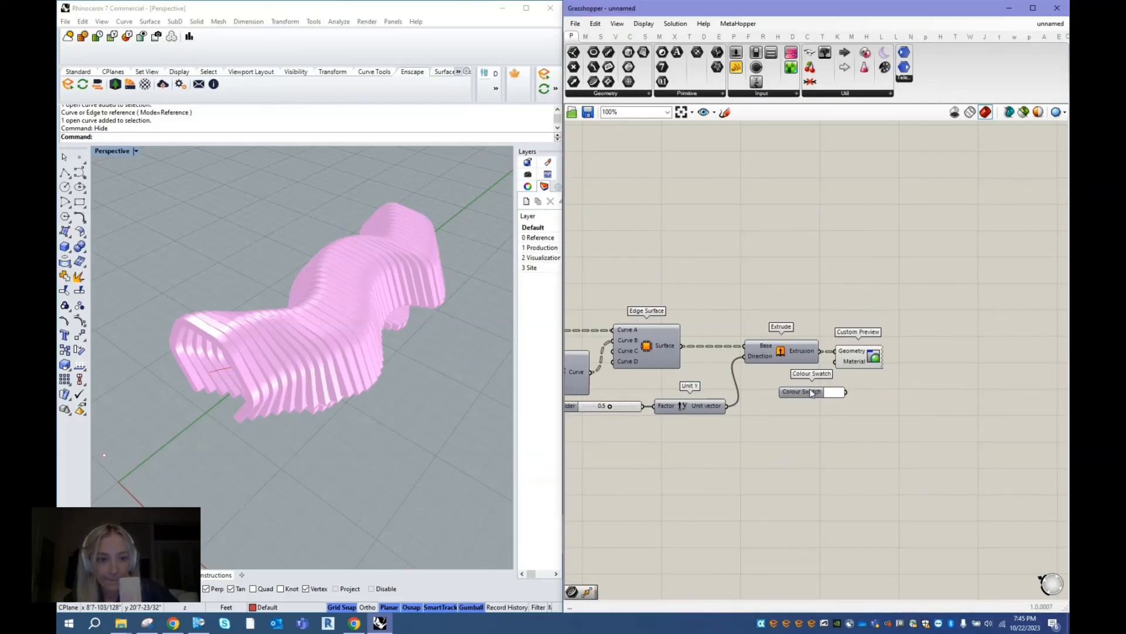
{"action": "left_click_drag", "start_coordinate": [812, 393], "coordinate": [860, 360]}
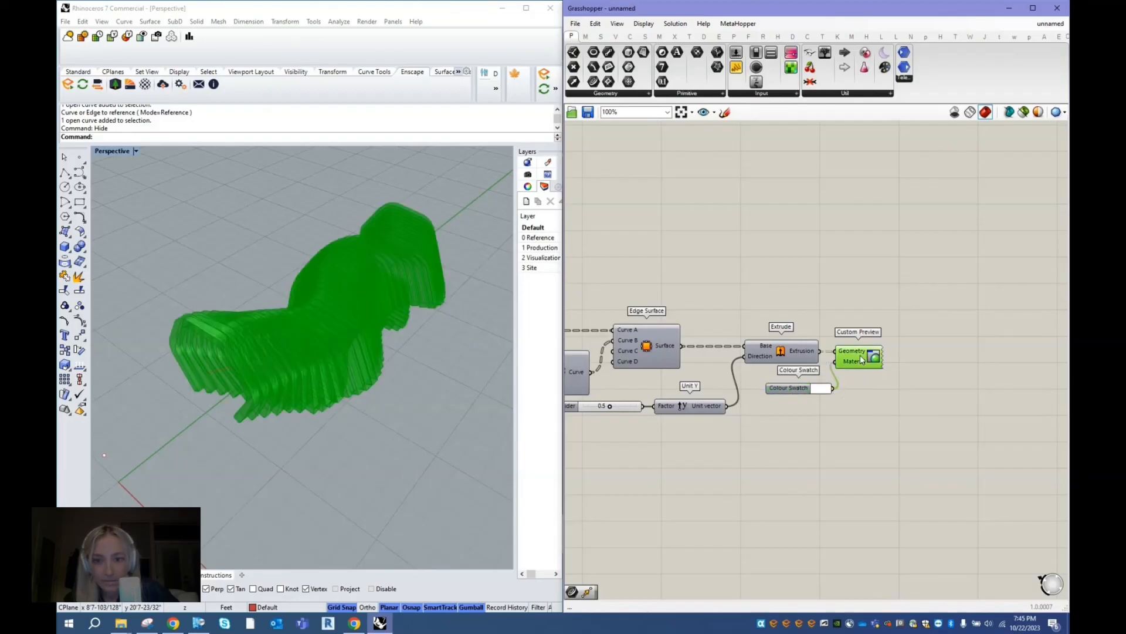
- Set the Colour Swatch to bright pink by lowering its green value to 76
{"action": "left_click", "coordinate": [820, 392]}
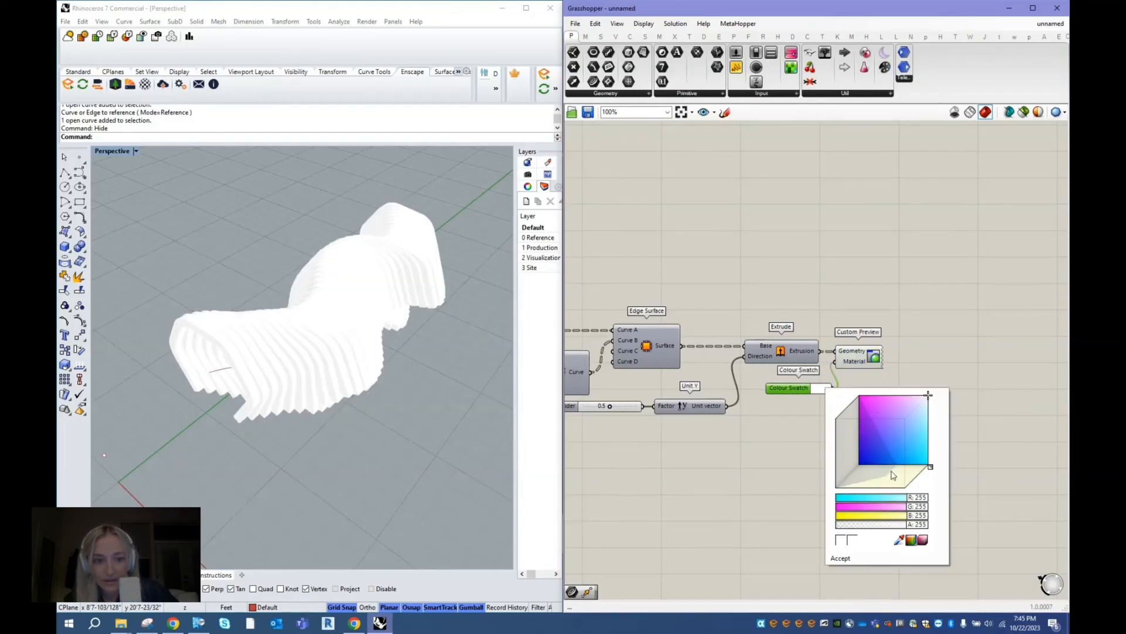
{"action": "left_click_drag", "start_coordinate": [914, 508], "coordinate": [864, 508]}
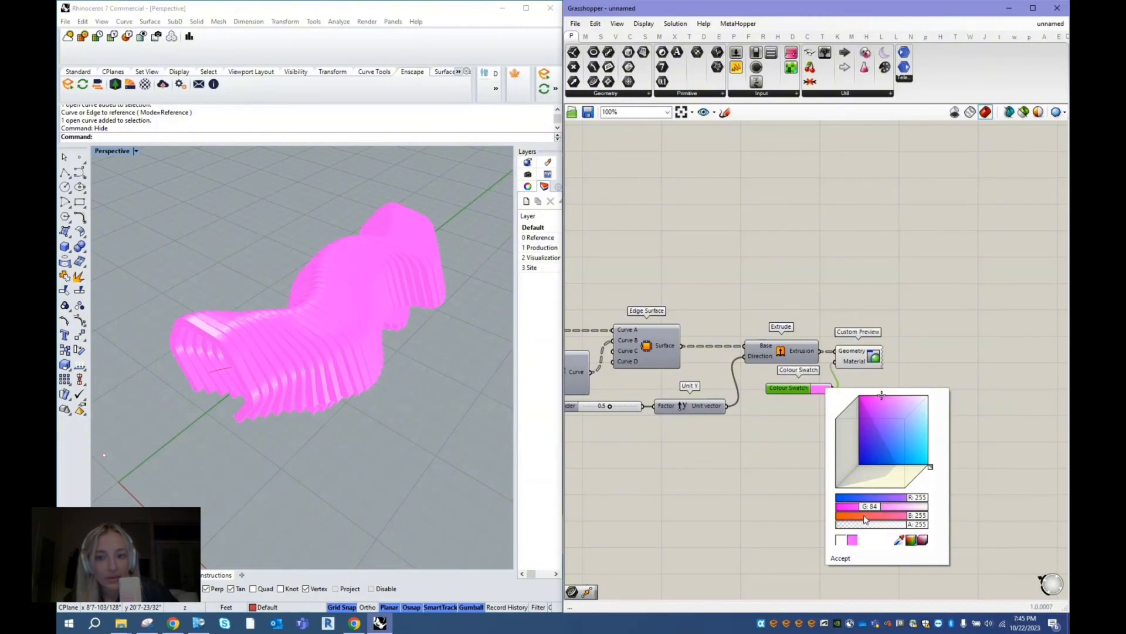
{"action": "left_click", "coordinate": [845, 558]}
{"action": "right_click_drag", "start_coordinate": [895, 385], "coordinate": [898, 376]}
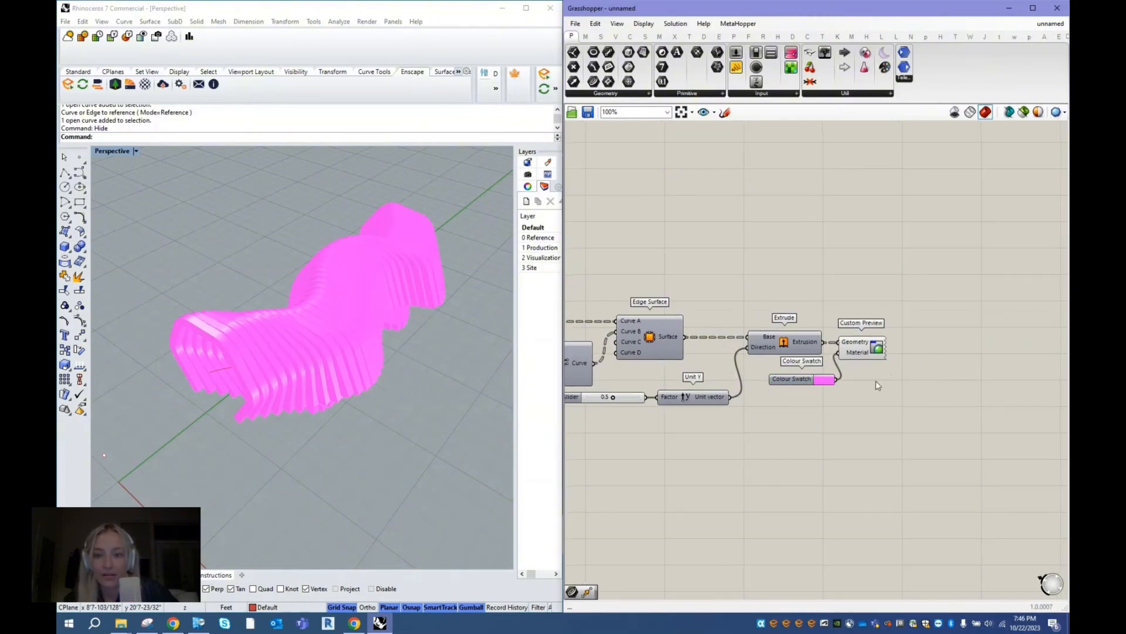
- Examine the coloured ribs in the Perspective view and review the full chain of components in the definition
{"action": "left_click", "coordinate": [308, 439]}
{"action": "right_click_drag", "start_coordinate": [307, 439], "coordinate": [122, 387]}
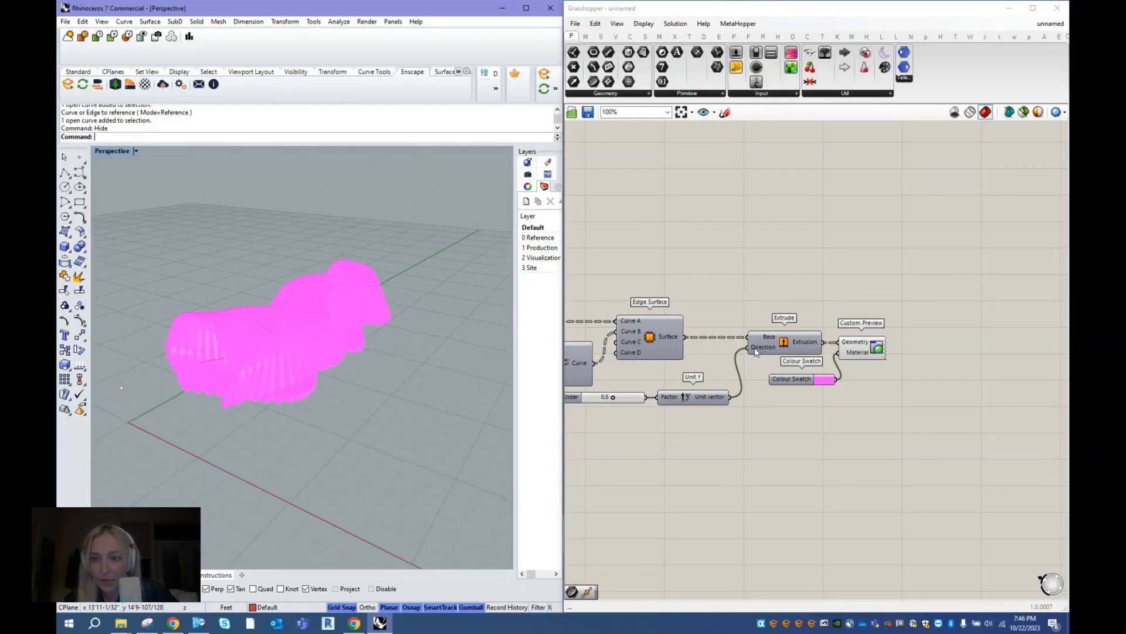
{"action": "scroll", "coordinate": [978, 325], "scroll_direction": "down", "scroll_amount": 4}
{"action": "scroll", "coordinate": [978, 330], "scroll_direction": "down", "scroll_amount": 2}
{"action": "scroll", "coordinate": [727, 390], "scroll_direction": "up", "scroll_amount": 6}
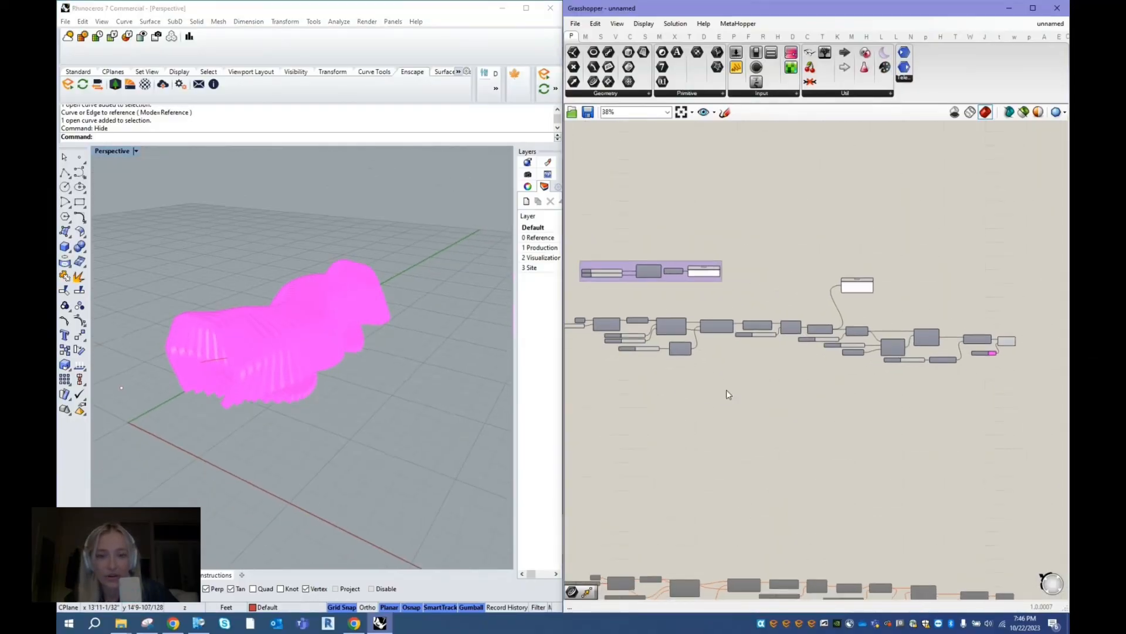
{"action": "right_click_drag", "start_coordinate": [380, 378], "coordinate": [377, 389]}
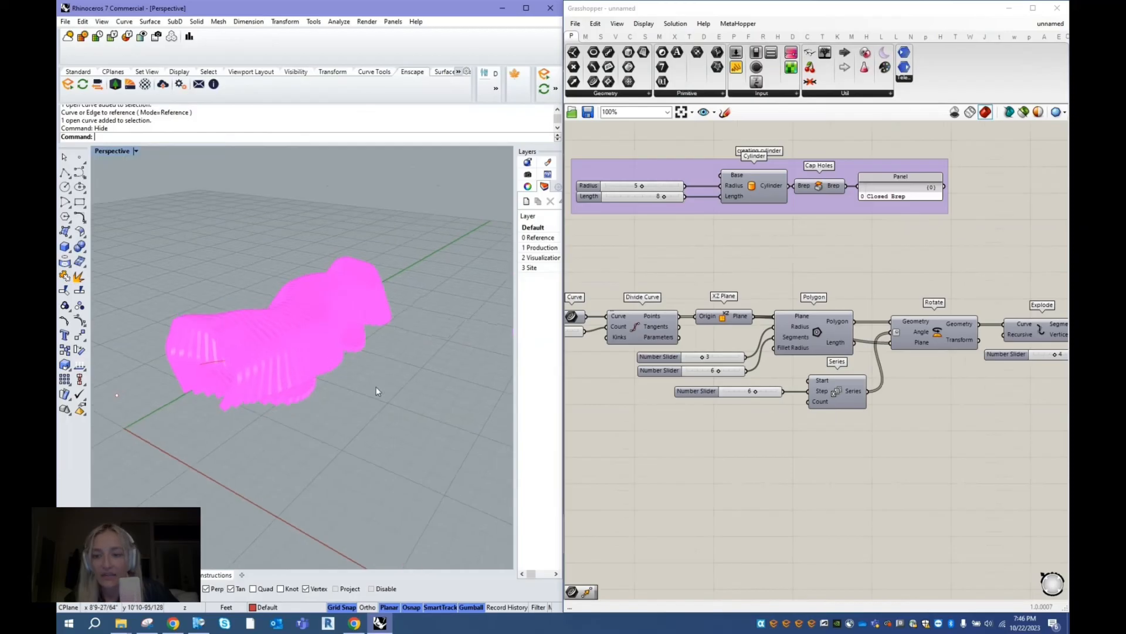
{"action": "scroll", "coordinate": [625, 365], "scroll_direction": "down", "scroll_amount": 5}
{"action": "scroll", "coordinate": [864, 420], "scroll_direction": "up", "scroll_amount": 1}
{"action": "right_click_drag", "start_coordinate": [862, 421], "coordinate": [745, 421]}
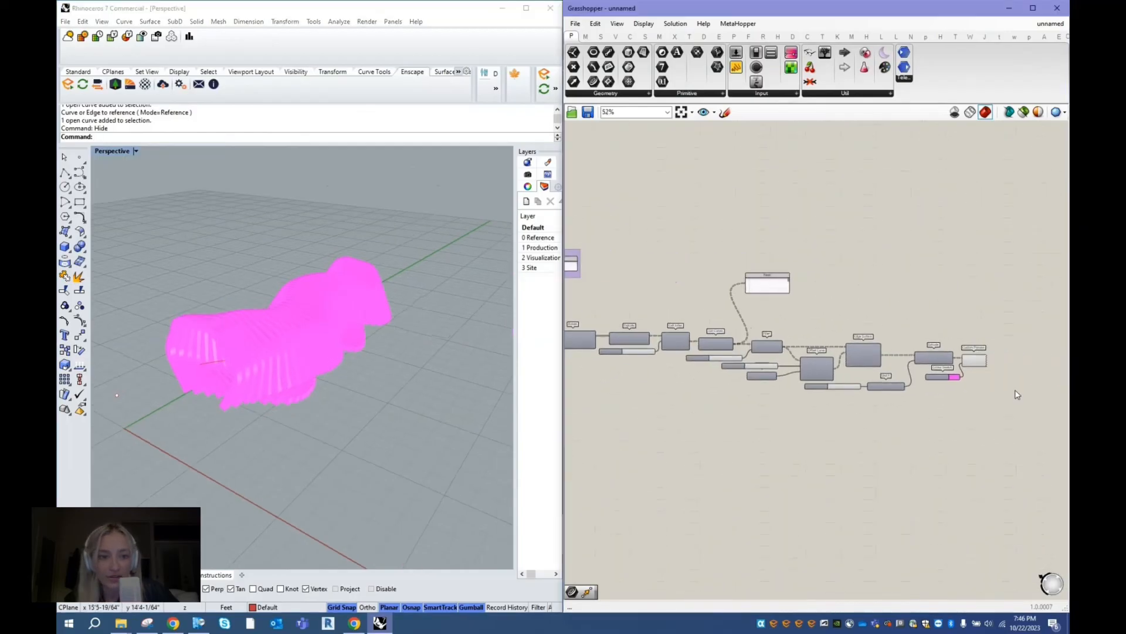
- Change the Colour Swatch to a pale lavender by adjusting its red and green values, keeping blue at 255
{"action": "scroll", "coordinate": [1015, 392], "scroll_direction": "up", "scroll_amount": 6}
{"action": "left_click", "coordinate": [926, 400]}
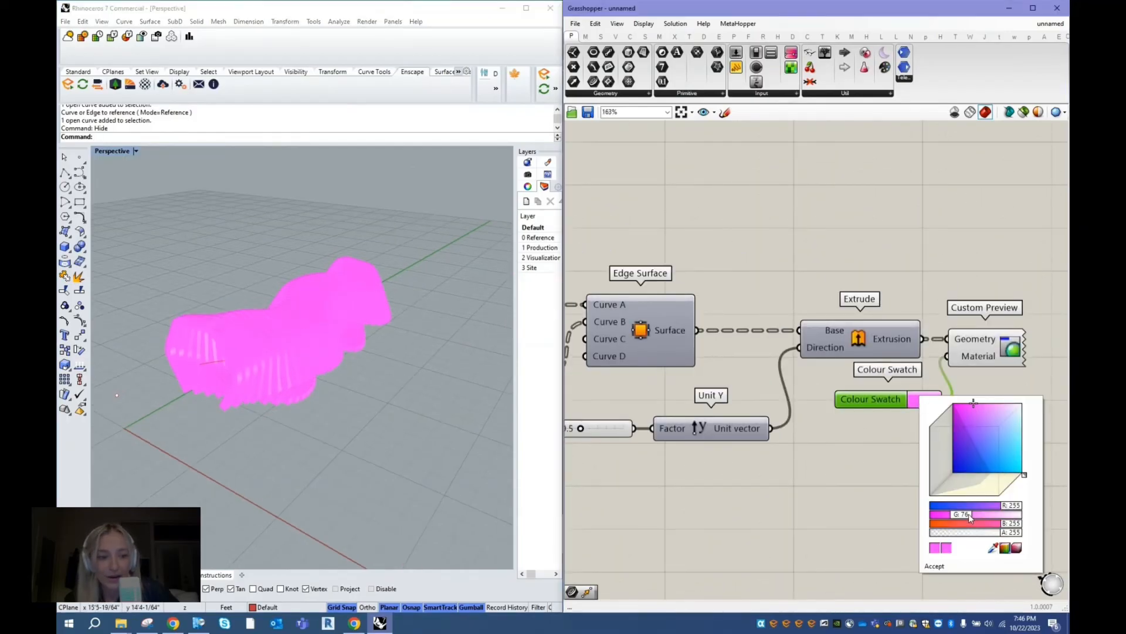
{"action": "left_click_drag", "start_coordinate": [970, 516], "coordinate": [1000, 508]}
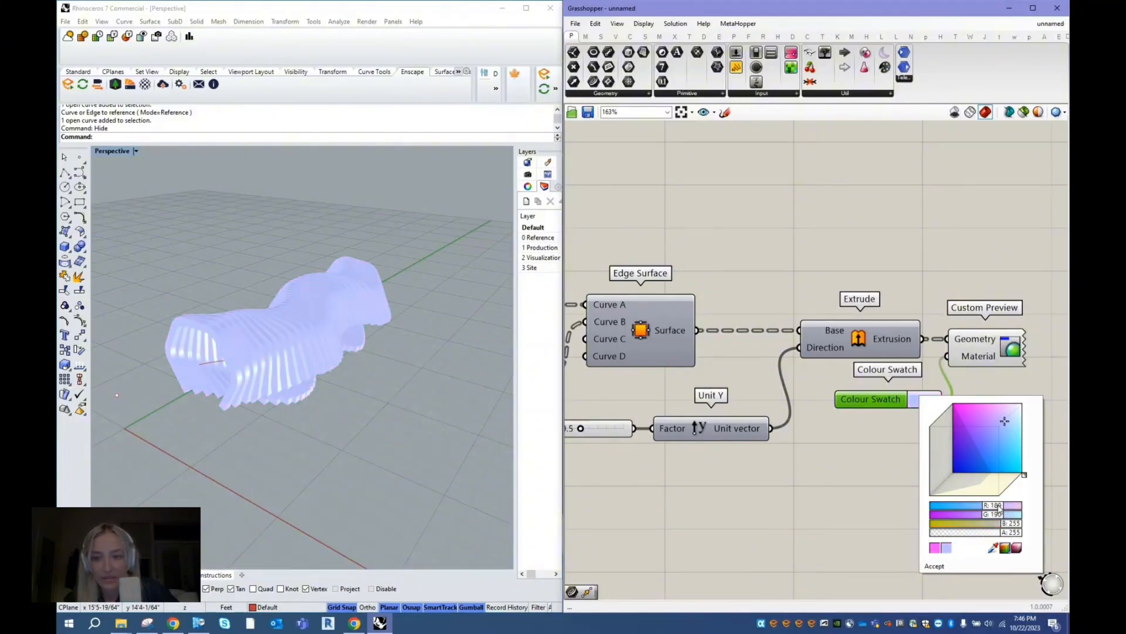
{"action": "left_click", "coordinate": [937, 566]}
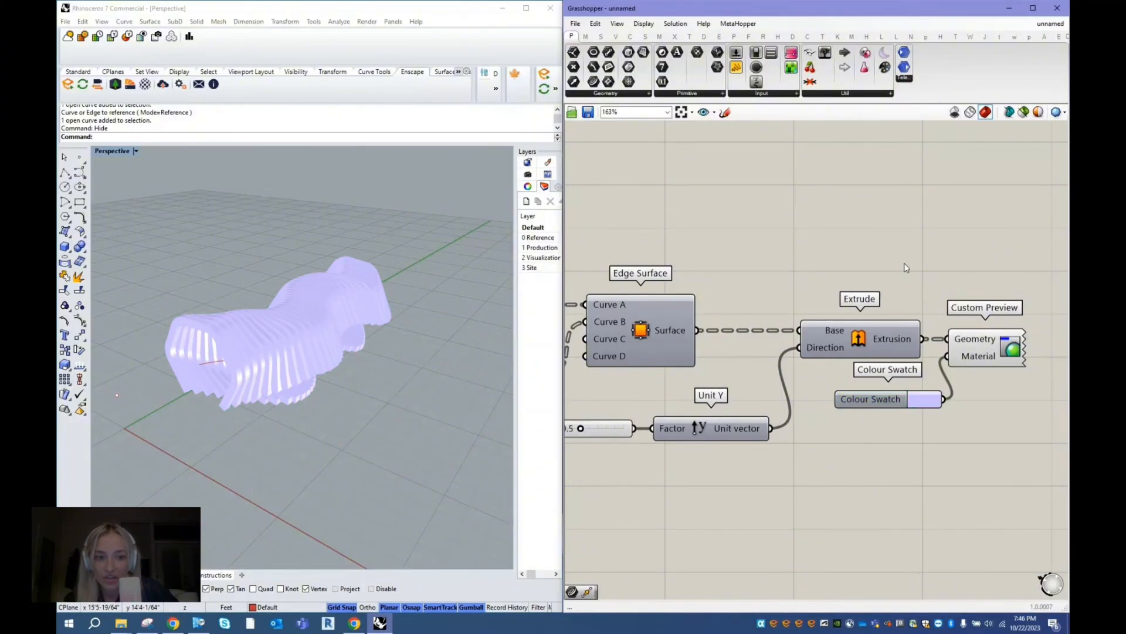
- Set the Divide Curve Count slider to 59 and check the denser ribs in the Perspective view
{"action": "scroll", "coordinate": [906, 268], "scroll_direction": "down", "scroll_amount": 3}
{"action": "scroll", "coordinate": [736, 218], "scroll_direction": "down", "scroll_amount": 4}
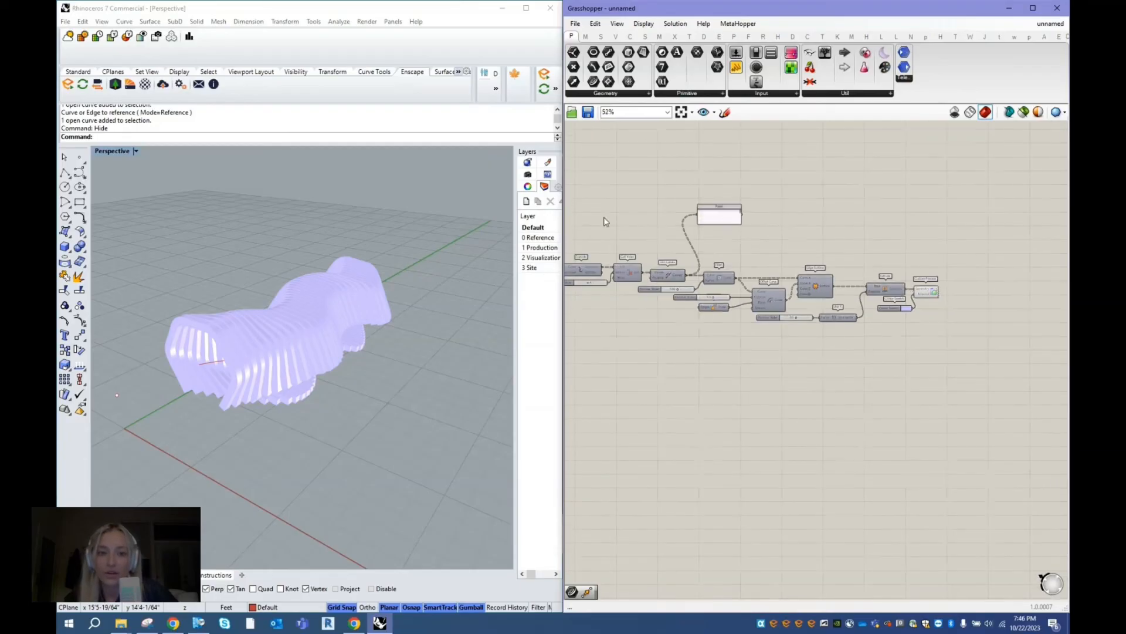
{"action": "scroll", "coordinate": [629, 230], "scroll_direction": "up", "scroll_amount": 5}
{"action": "scroll", "coordinate": [859, 313], "scroll_direction": "down", "scroll_amount": 7}
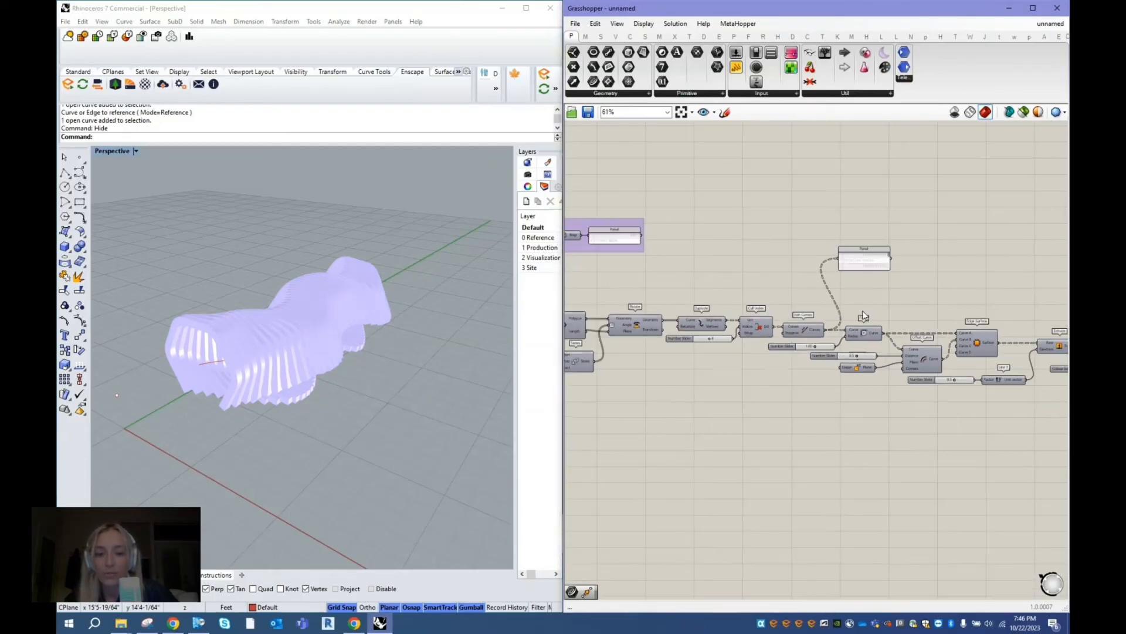
{"action": "scroll", "coordinate": [577, 314], "scroll_direction": "up", "scroll_amount": 4}
{"action": "scroll", "coordinate": [579, 316], "scroll_direction": "up", "scroll_amount": 4}
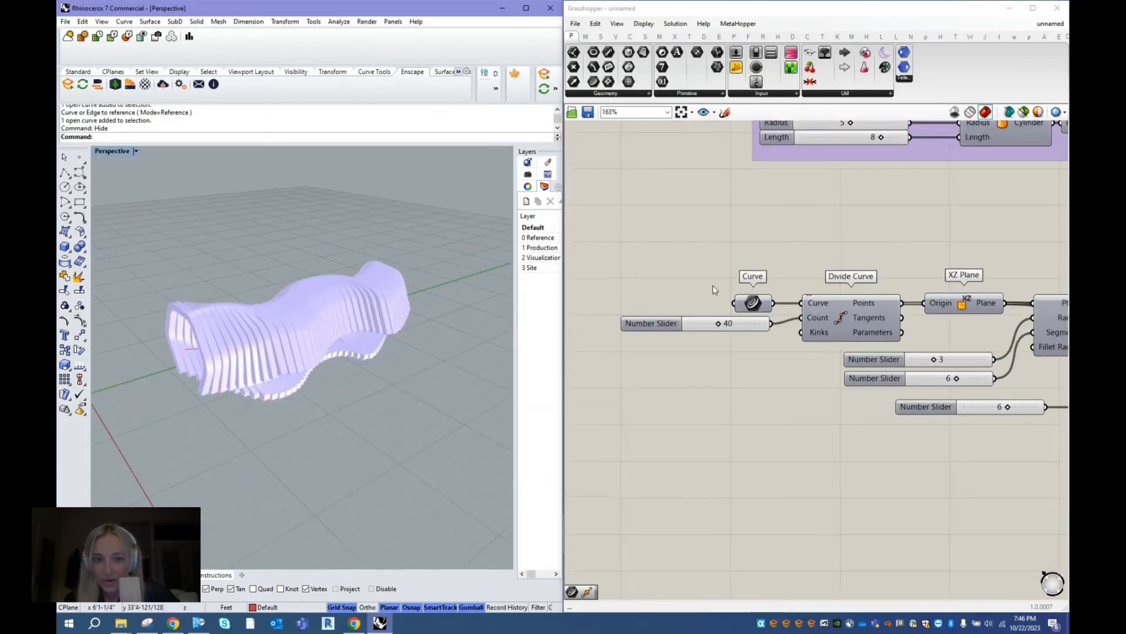
{"action": "scroll", "coordinate": [712, 287], "scroll_direction": "up", "scroll_amount": 2}
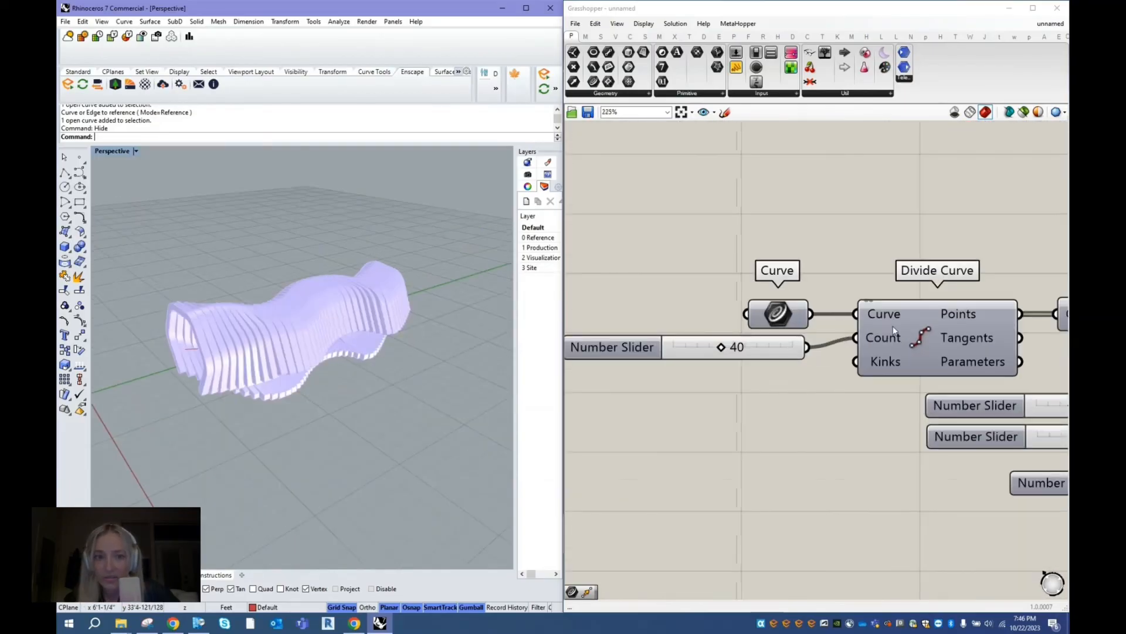
{"action": "right_click_drag", "start_coordinate": [378, 314], "coordinate": [502, 333]}
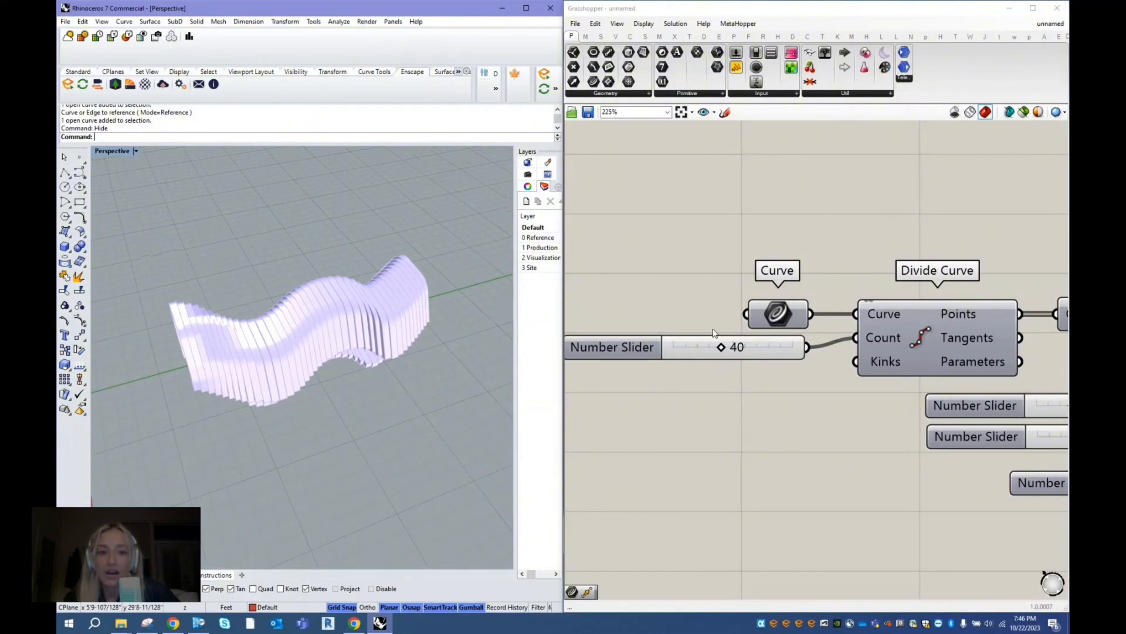
{"action": "left_click_drag", "start_coordinate": [723, 348], "coordinate": [746, 353]}
{"action": "right_click_drag", "start_coordinate": [242, 363], "coordinate": [290, 391]}
{"action": "scroll", "coordinate": [262, 356], "scroll_direction": "up", "scroll_amount": 5}
{"action": "scroll", "coordinate": [290, 390], "scroll_direction": "down", "scroll_amount": 3}
{"action": "scroll", "coordinate": [910, 380], "scroll_direction": "down", "scroll_amount": 3}
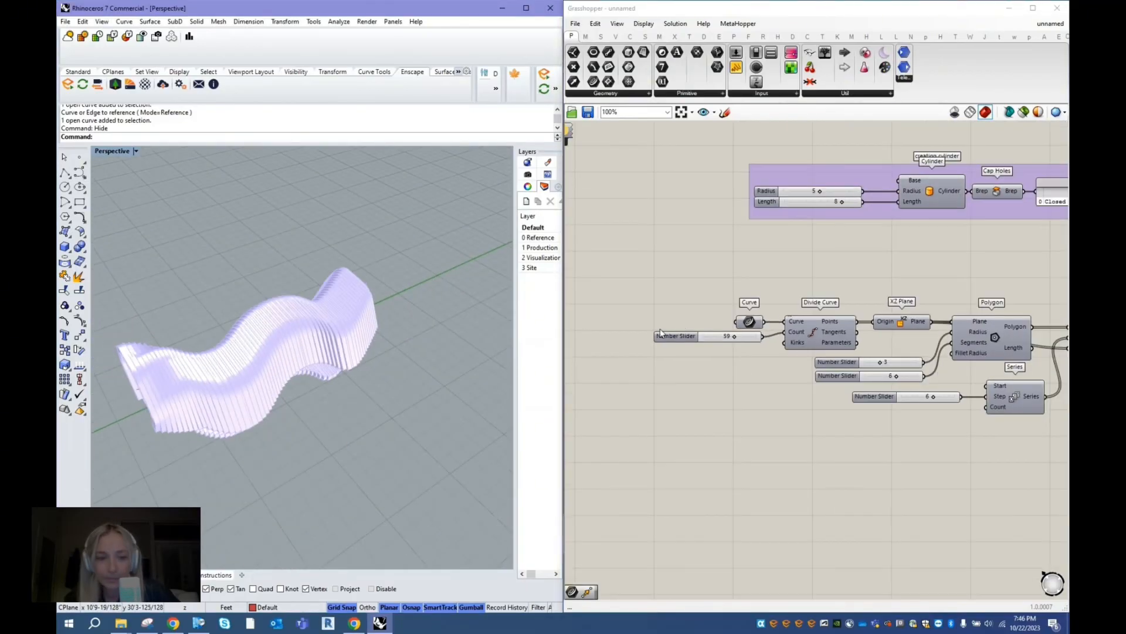
- Set the Polygon Segments slider to 8 and check the frames' shape in the Perspective view
{"action": "scroll", "coordinate": [918, 353], "scroll_direction": "up", "scroll_amount": 4}
{"action": "scroll", "coordinate": [883, 330], "scroll_direction": "down", "scroll_amount": 1}
{"action": "left_click", "coordinate": [740, 380]}
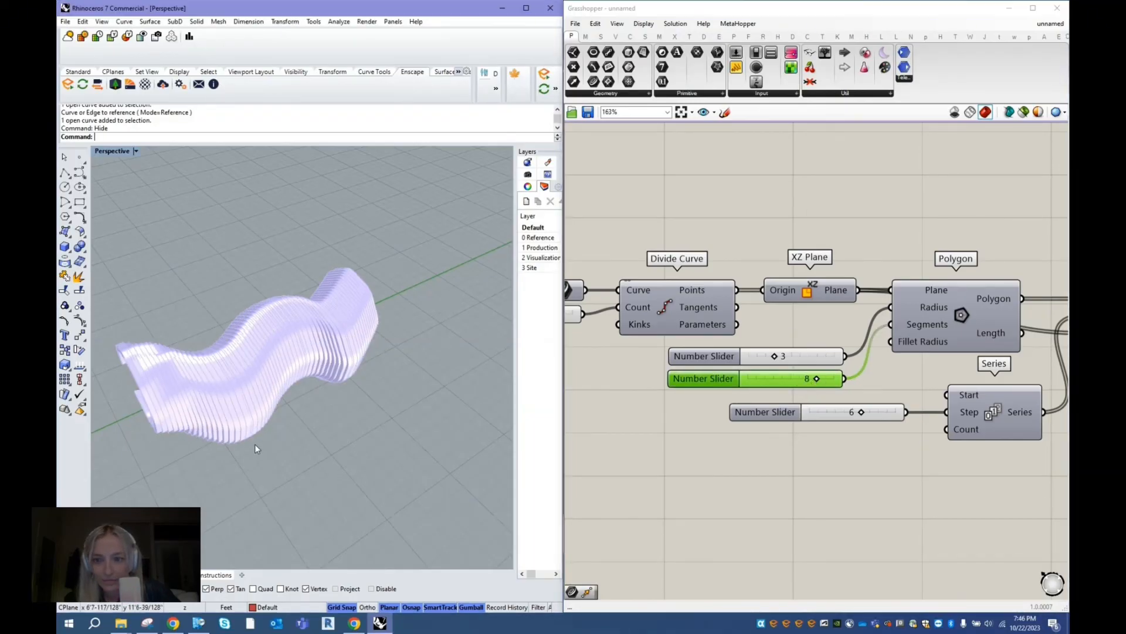
{"action": "right_click_drag", "start_coordinate": [255, 443], "coordinate": [289, 407]}
{"action": "scroll", "coordinate": [599, 351], "scroll_direction": "down", "scroll_amount": 2}
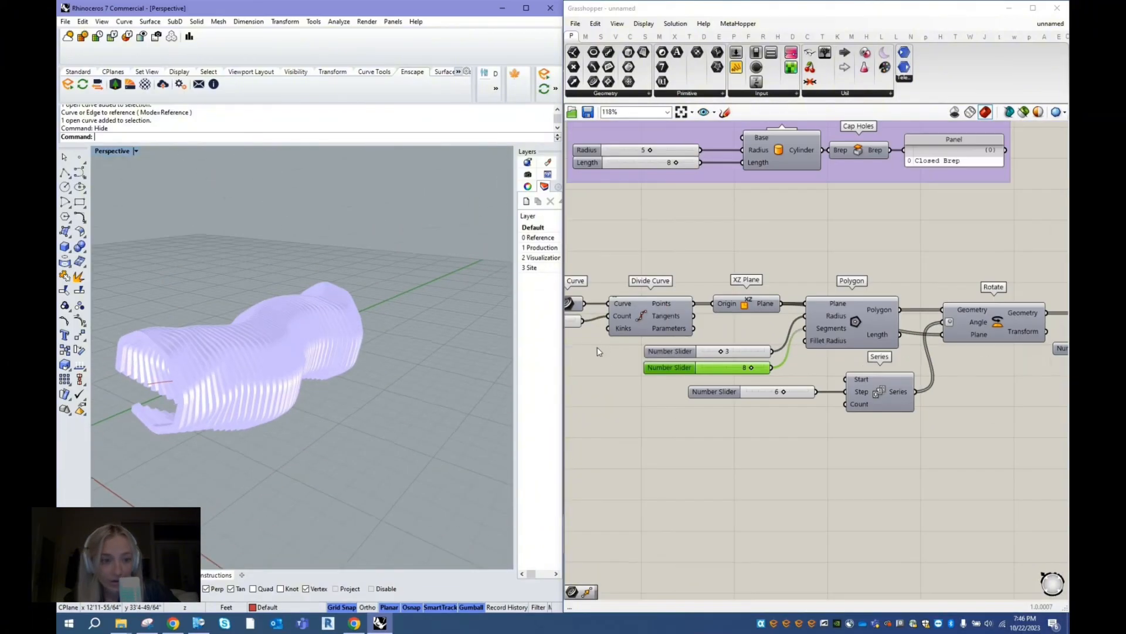
- Lower the Series Step slider to about 1 to reduce the twist between the frames
{"action": "scroll", "coordinate": [762, 359], "scroll_direction": "up", "scroll_amount": 2}
{"action": "left_click_drag", "start_coordinate": [784, 397], "coordinate": [736, 398]}
{"action": "left_click", "coordinate": [734, 432]}
{"action": "scroll", "coordinate": [733, 432], "scroll_direction": "down", "scroll_amount": 5}
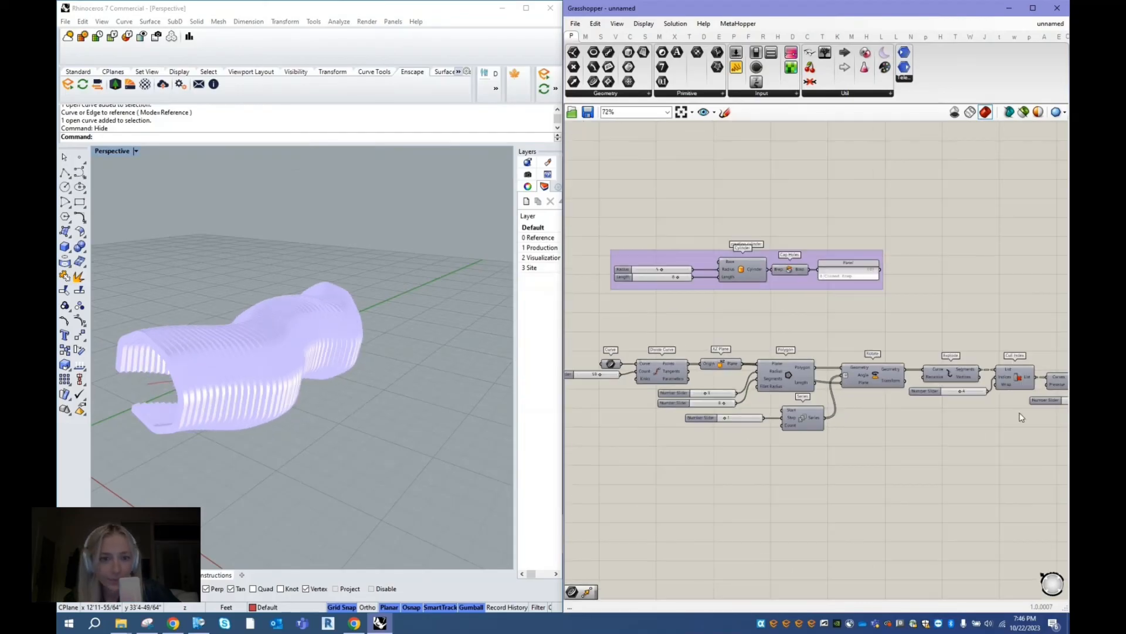
- Set the Number Slider feeding the Cull Index Indices to 7 to move the opening in the ribs
{"action": "scroll", "coordinate": [1018, 411], "scroll_direction": "up", "scroll_amount": 6}
{"action": "scroll", "coordinate": [752, 356], "scroll_direction": "down", "scroll_amount": 4}
{"action": "scroll", "coordinate": [876, 333], "scroll_direction": "up", "scroll_amount": 4}
{"action": "left_click", "coordinate": [875, 337]}
{"action": "right_click_drag", "start_coordinate": [223, 416], "coordinate": [270, 420]}
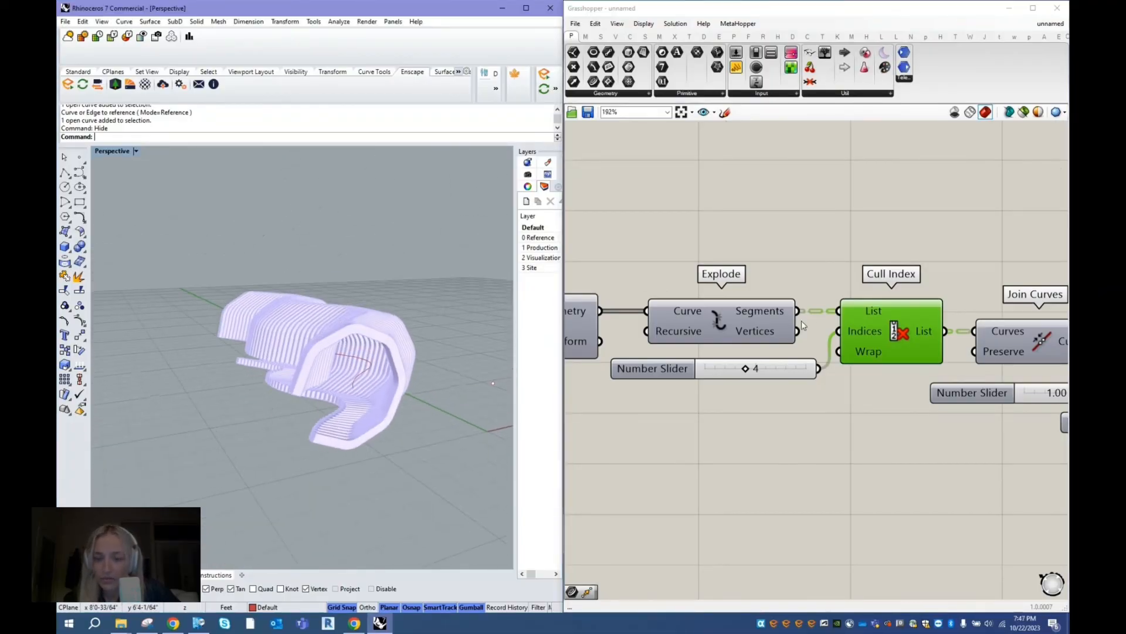
{"action": "left_click_drag", "start_coordinate": [747, 368], "coordinate": [776, 382]}
{"action": "left_click", "coordinate": [731, 440]}
- Set the Fillet Radius slider to 0.71 and check the rounded rib corners in the Perspective view
{"action": "scroll", "coordinate": [597, 383], "scroll_direction": "down", "scroll_amount": 2}
{"action": "scroll", "coordinate": [957, 374], "scroll_direction": "up", "scroll_amount": 1}
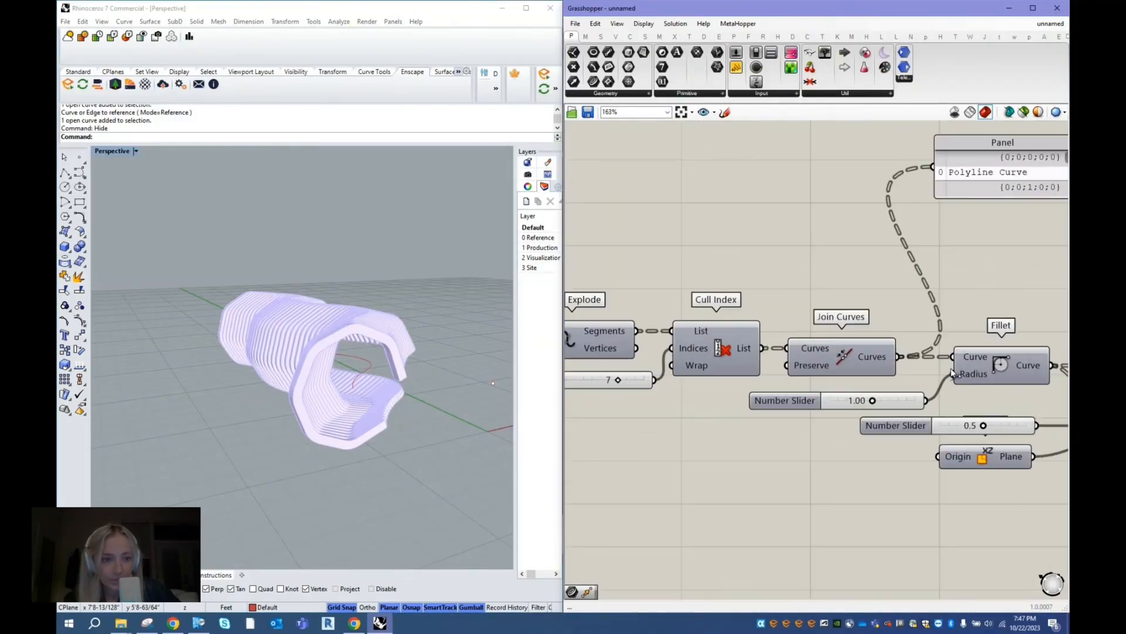
{"action": "scroll", "coordinate": [588, 347], "scroll_direction": "down", "scroll_amount": 1}
{"action": "scroll", "coordinate": [810, 385], "scroll_direction": "up", "scroll_amount": 2}
{"action": "left_click", "coordinate": [818, 380]}
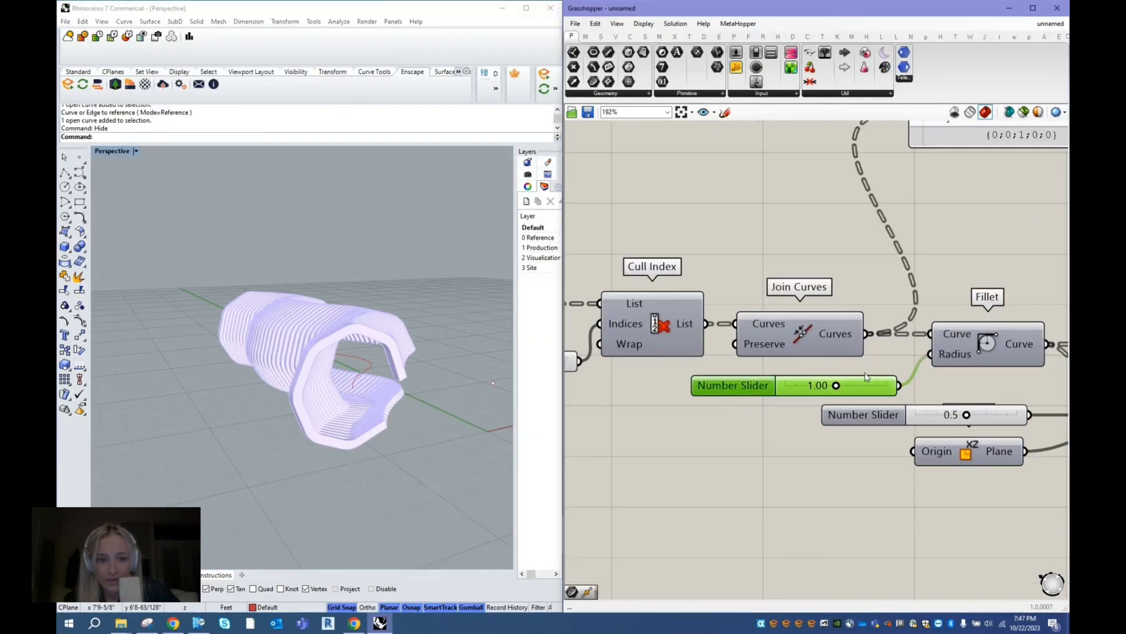
{"action": "left_click_drag", "start_coordinate": [836, 386], "coordinate": [820, 387]}
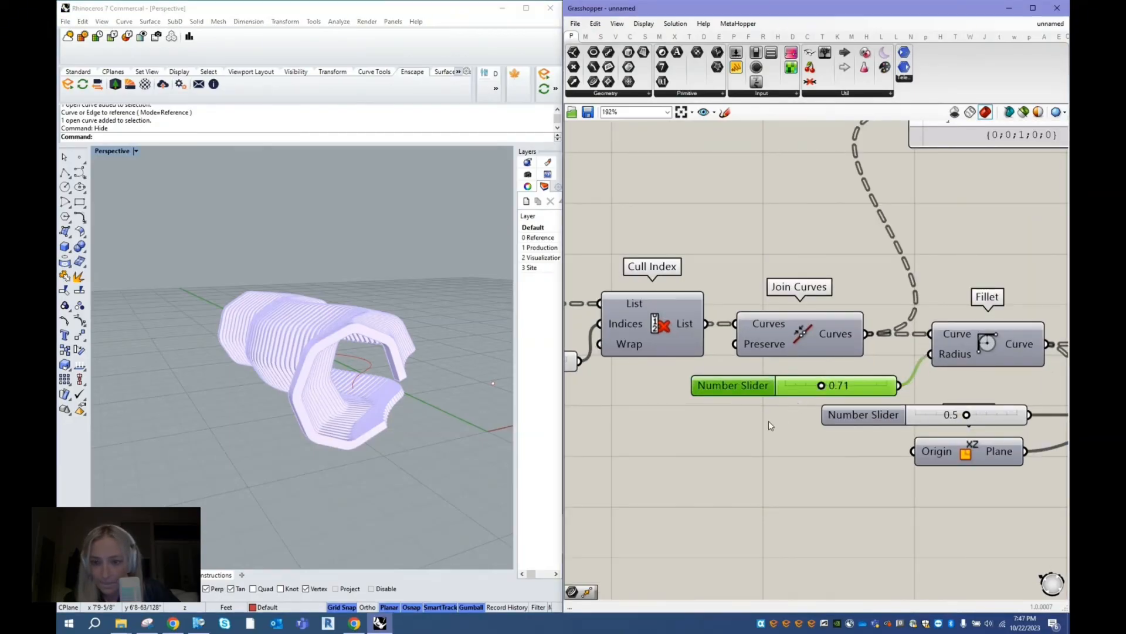
{"action": "left_click", "coordinate": [782, 415]}
{"action": "mouse_move", "coordinate": [452, 390]}
{"action": "right_mouse_down"}
{"action": "mouse_move", "coordinate": [413, 389]}
{"action": "mouse_move", "coordinate": [434, 381]}
{"action": "right_mouse_up"}
- Select the base curve running through the ribs and turn on its control points with PointsOn in the Top view
{"action": "scroll", "coordinate": [813, 350], "scroll_direction": "down", "scroll_amount": 5}
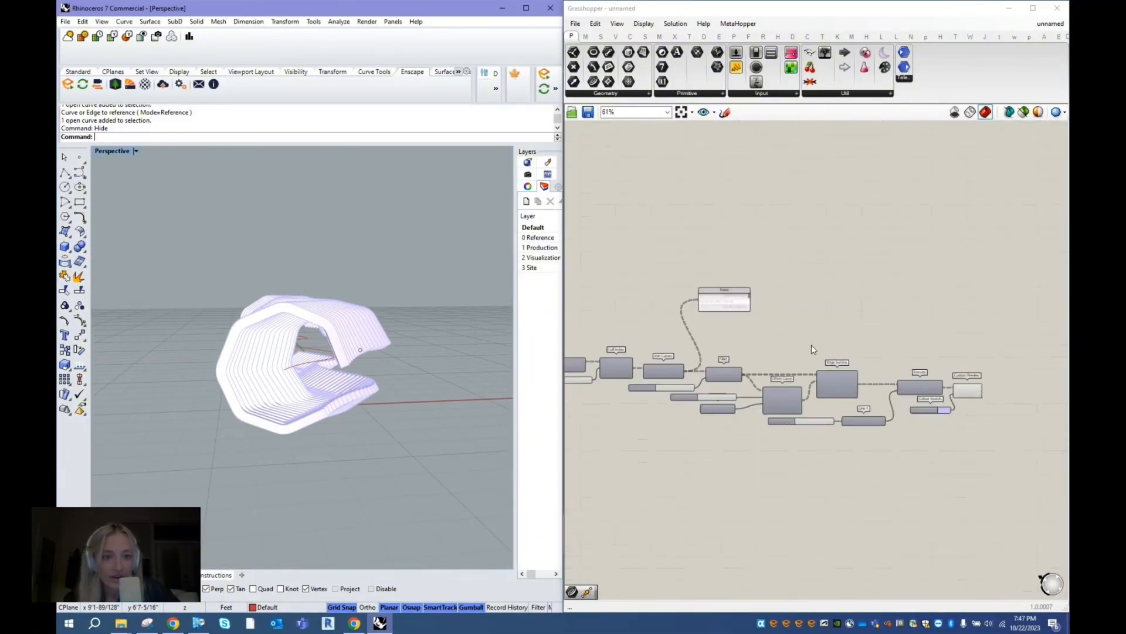
{"action": "scroll", "coordinate": [813, 349], "scroll_direction": "up", "scroll_amount": 1}
{"action": "right_click_drag", "start_coordinate": [363, 329], "coordinate": [427, 307]}
{"action": "left_click", "coordinate": [335, 386]}
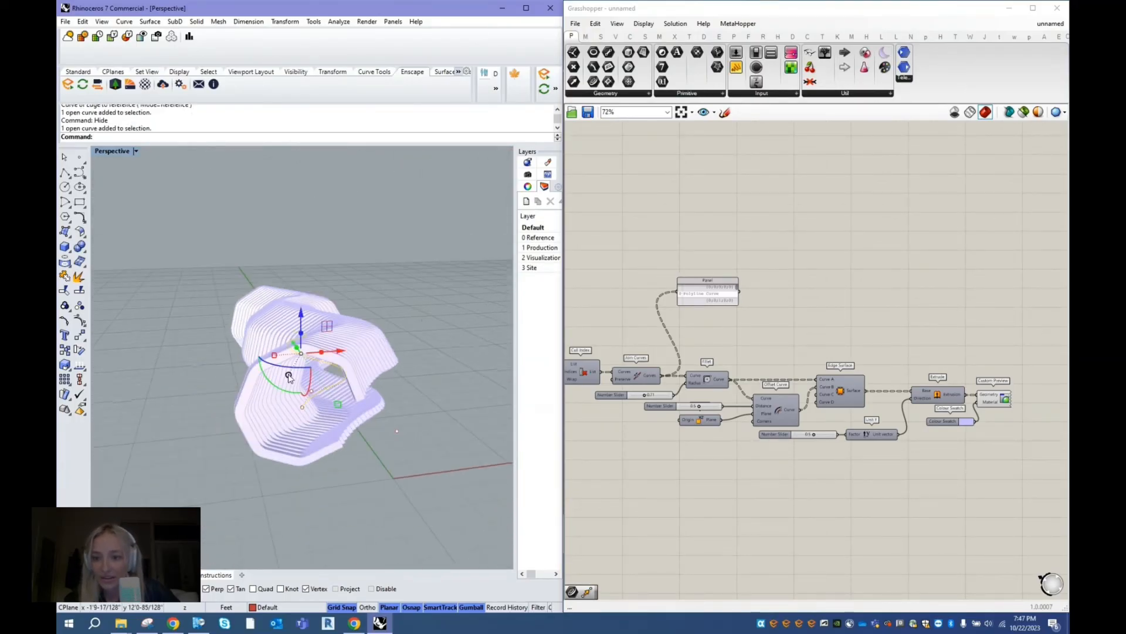
{"action": "left_click", "coordinate": [144, 575]}
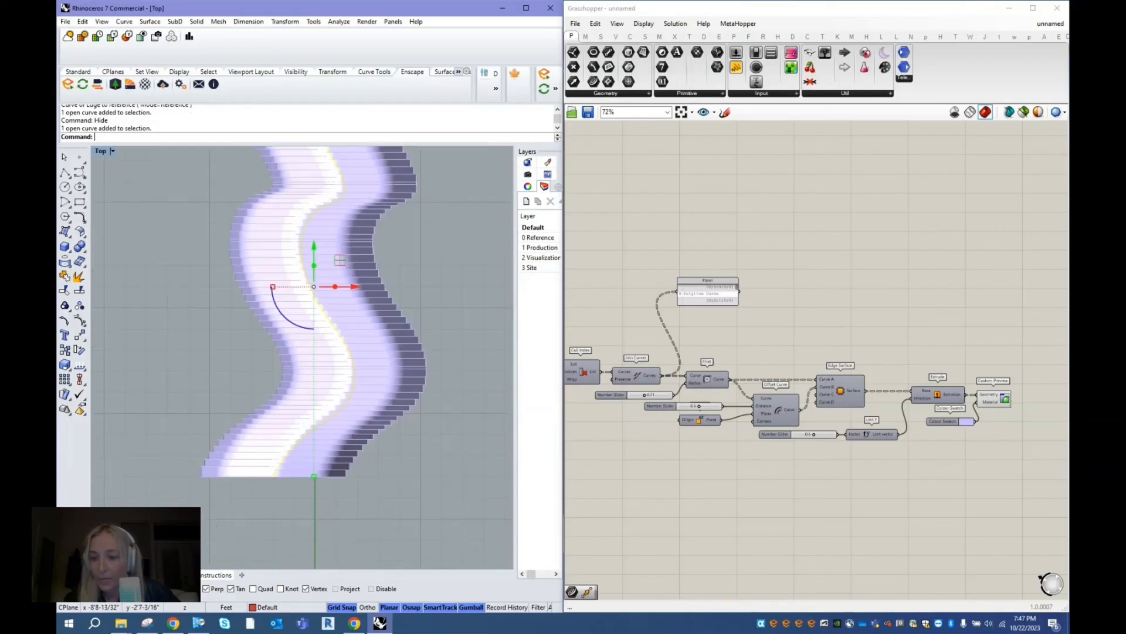
{"action": "scroll", "coordinate": [357, 392], "scroll_direction": "down", "scroll_amount": 5}
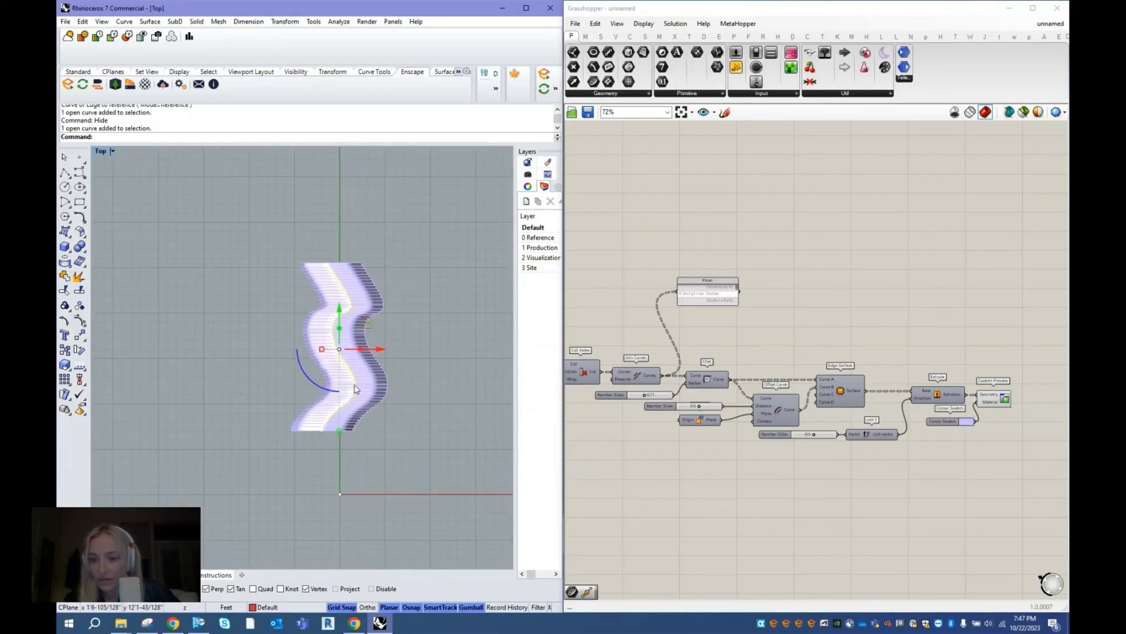
{"action": "scroll", "coordinate": [329, 314], "scroll_direction": "up", "scroll_amount": 5}
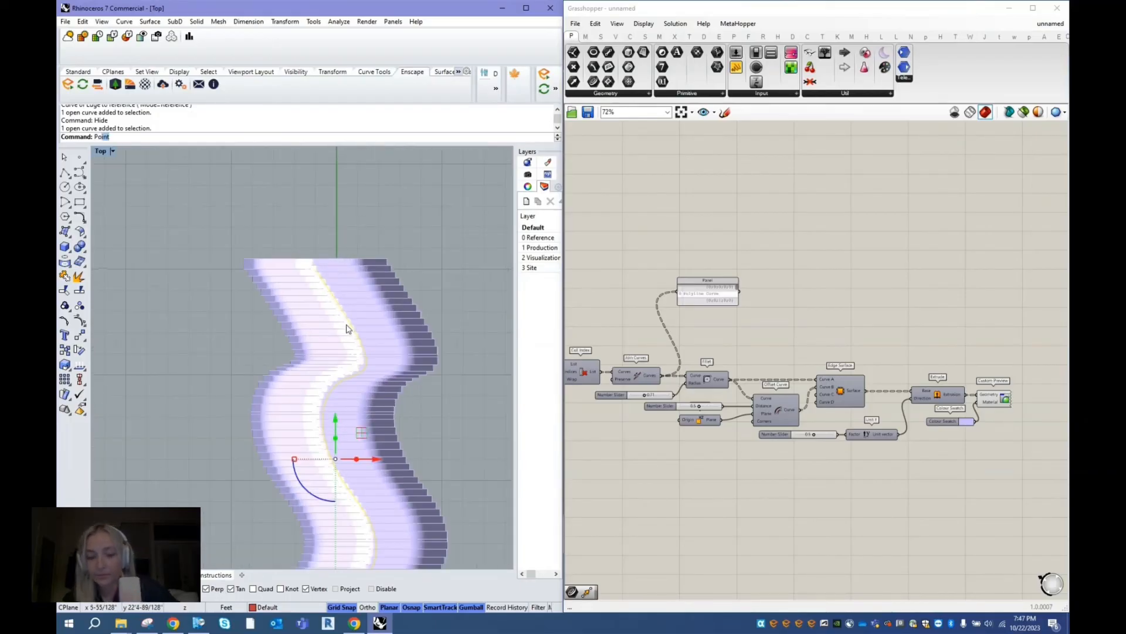
{"action": "type", "text": "PointsOn"}
{"action": "key", "text": "Return"}
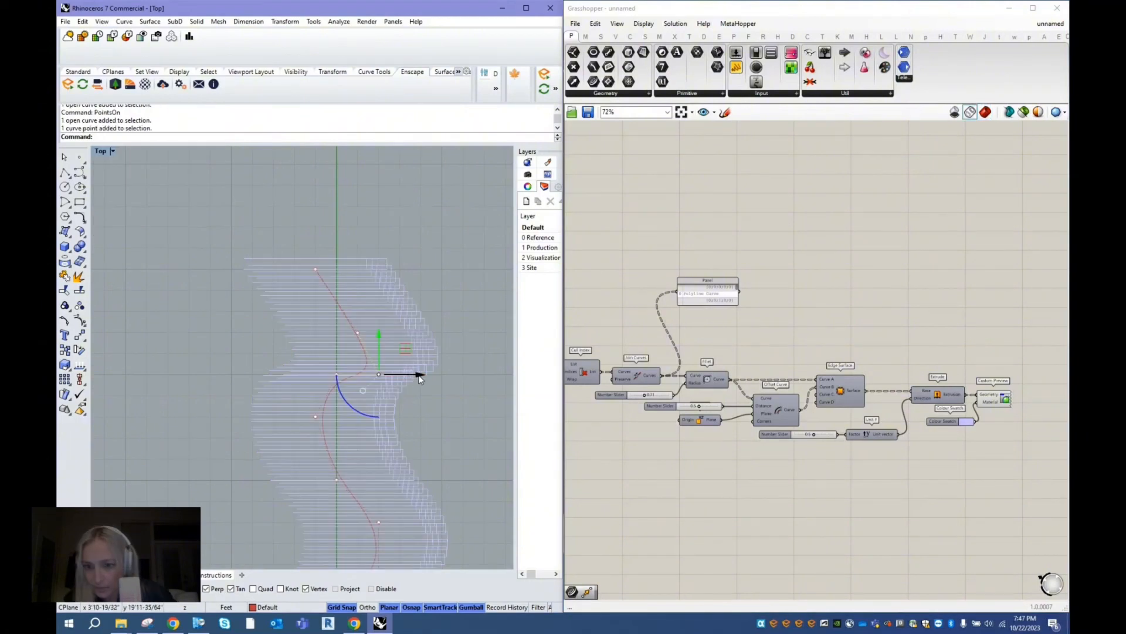
- Reshape the base curve by moving four control points about 1 foot sideways each, and return to Perspective with the shaded Grasshopper preview
{"action": "left_click_drag", "start_coordinate": [420, 378], "coordinate": [400, 379]}
{"action": "scroll", "coordinate": [305, 291], "scroll_direction": "down", "scroll_amount": 2}
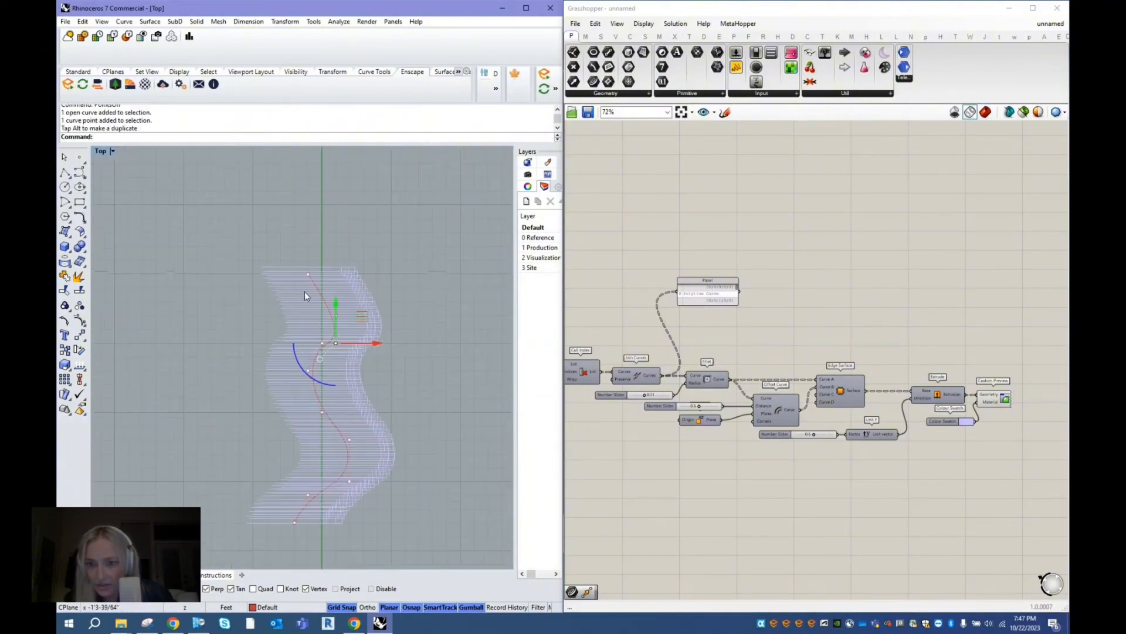
{"action": "left_click", "coordinate": [353, 444]}
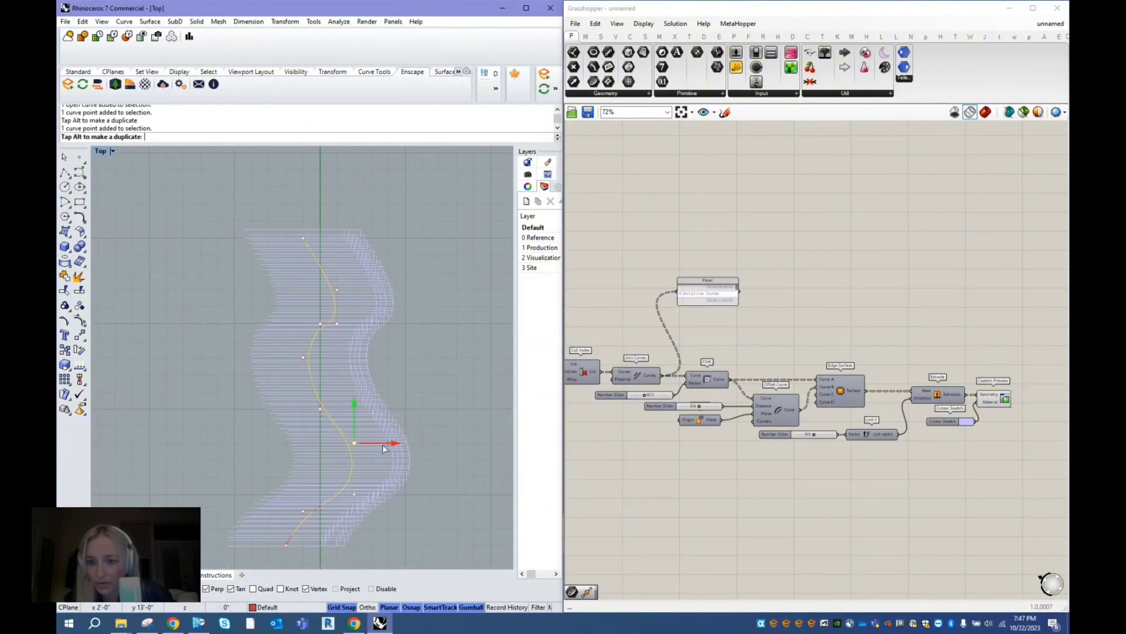
{"action": "left_click_drag", "start_coordinate": [373, 447], "coordinate": [374, 447]}
{"action": "left_click", "coordinate": [354, 496]}
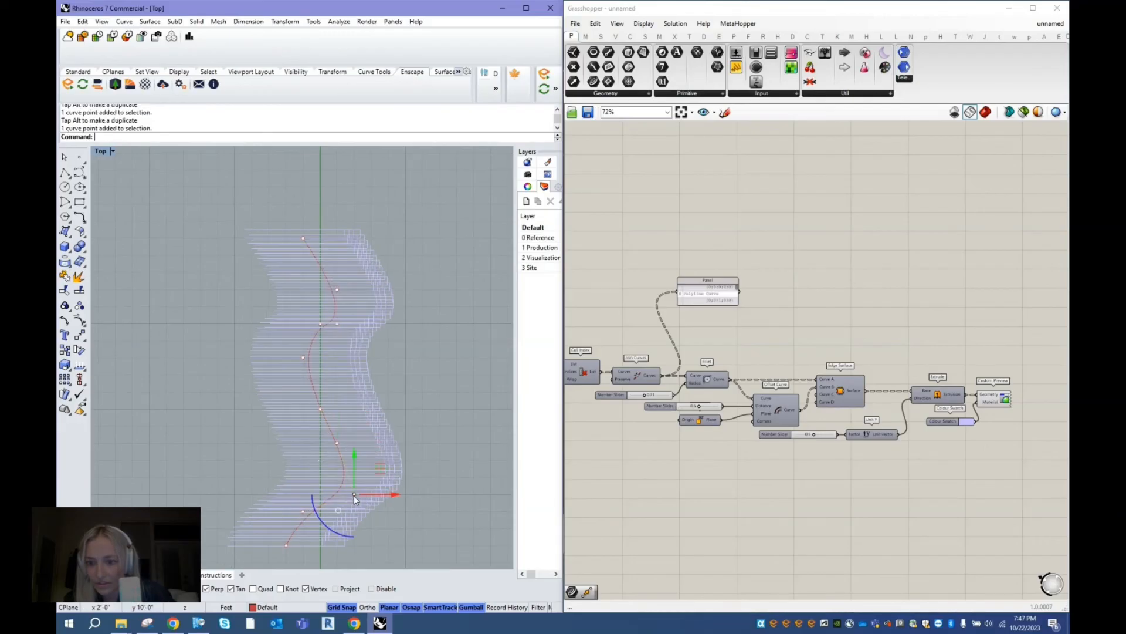
{"action": "left_click_drag", "start_coordinate": [388, 495], "coordinate": [405, 495]}
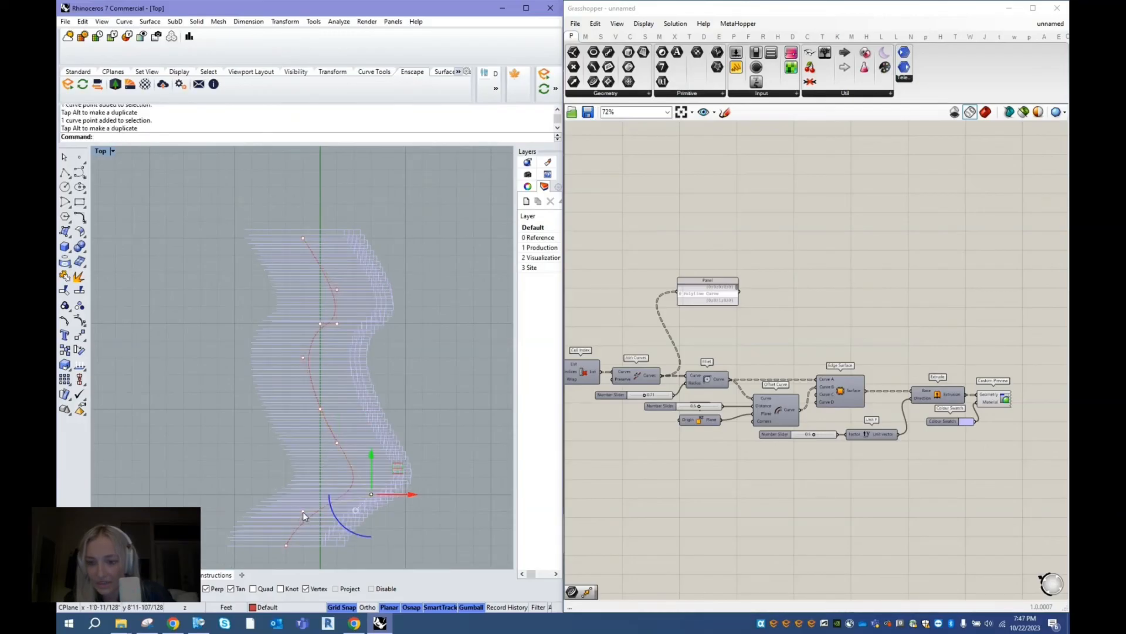
{"action": "left_click", "coordinate": [302, 511]}
{"action": "left_click_drag", "start_coordinate": [328, 511], "coordinate": [312, 511]}
{"action": "left_click", "coordinate": [443, 311]}
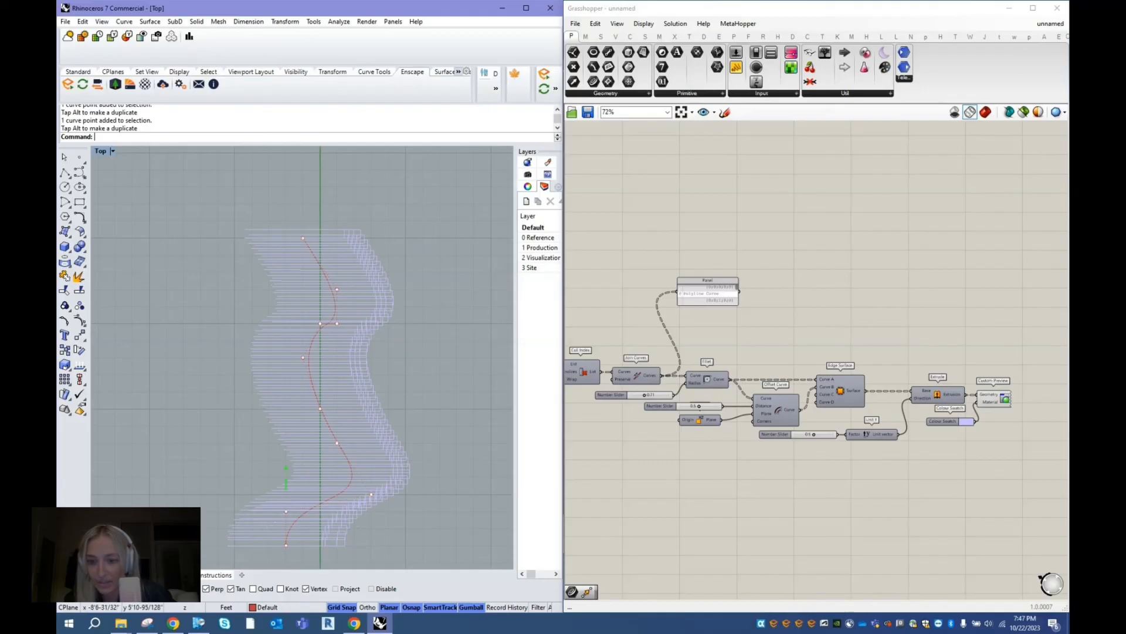
{"action": "left_click", "coordinate": [113, 575]}
{"action": "left_click", "coordinate": [986, 112]}
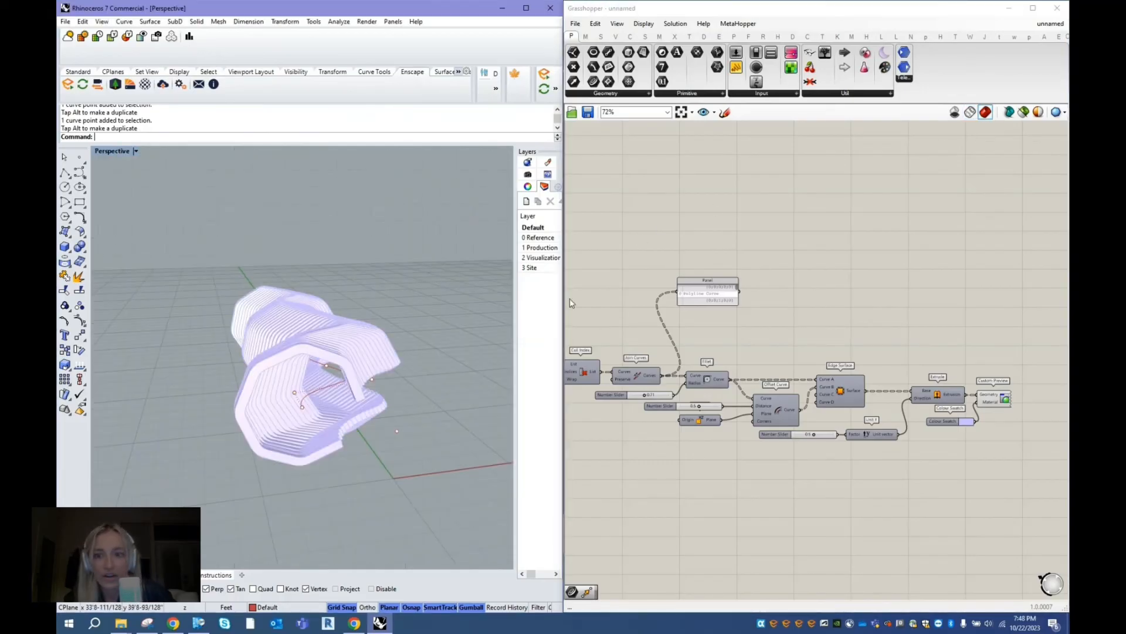
- Bake the Custom Preview geometry into the Rhino model and turn off the Grasshopper preview
{"action": "left_click", "coordinate": [777, 263]}
{"action": "scroll", "coordinate": [772, 262], "scroll_direction": "down", "scroll_amount": 2}
{"action": "scroll", "coordinate": [988, 346], "scroll_direction": "up", "scroll_amount": 5}
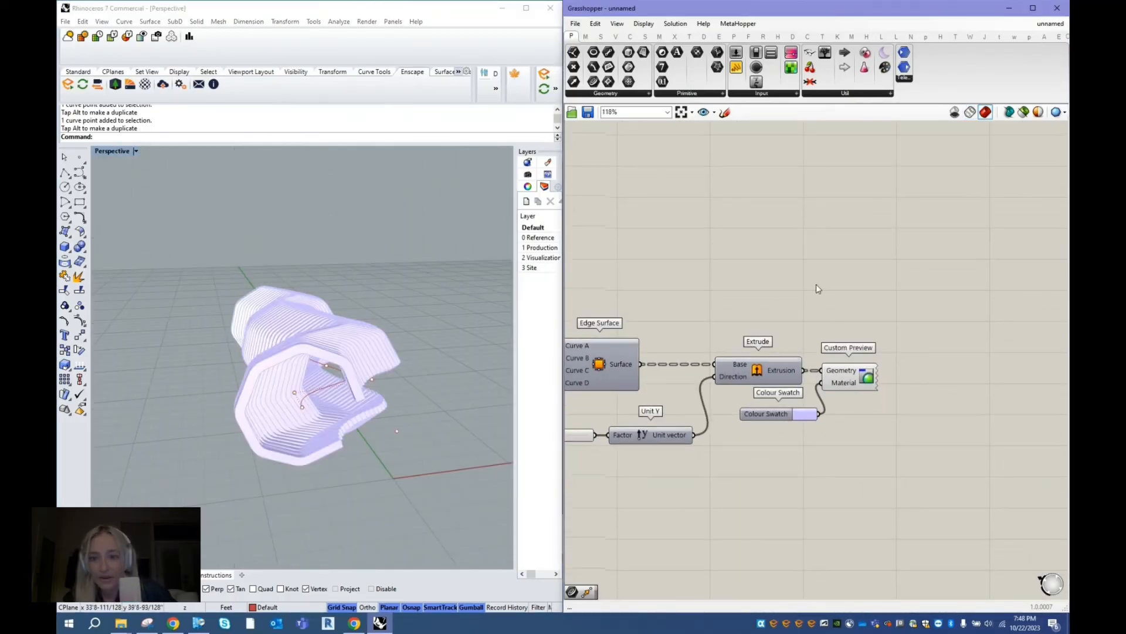
{"action": "left_click", "coordinate": [853, 380]}
{"action": "right_click", "coordinate": [836, 277]}
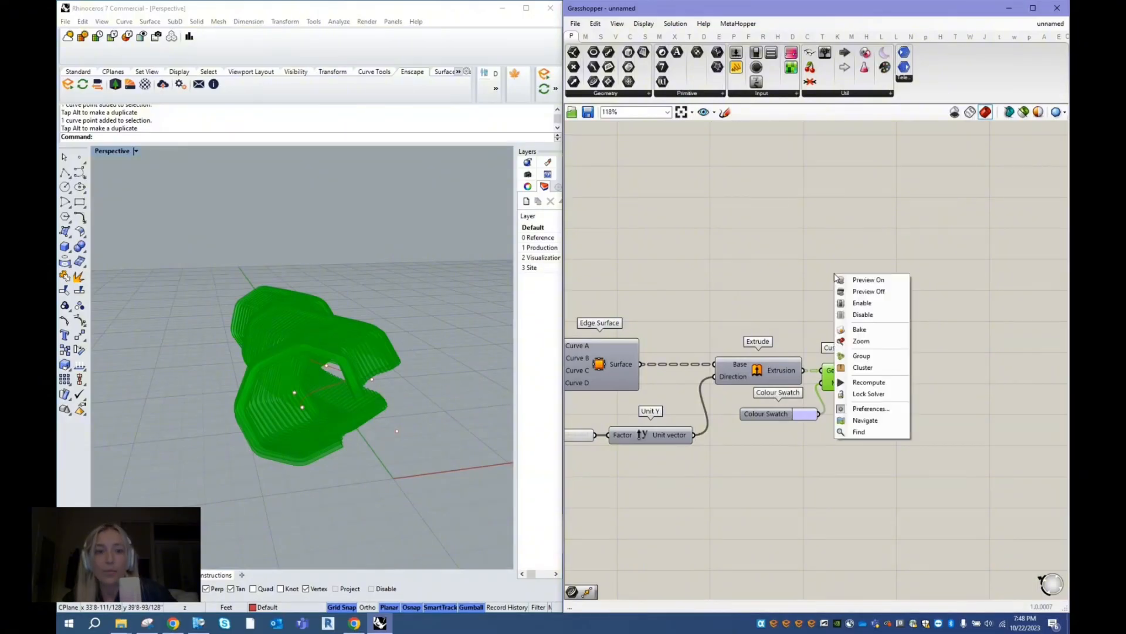
{"action": "left_click", "coordinate": [860, 330]}
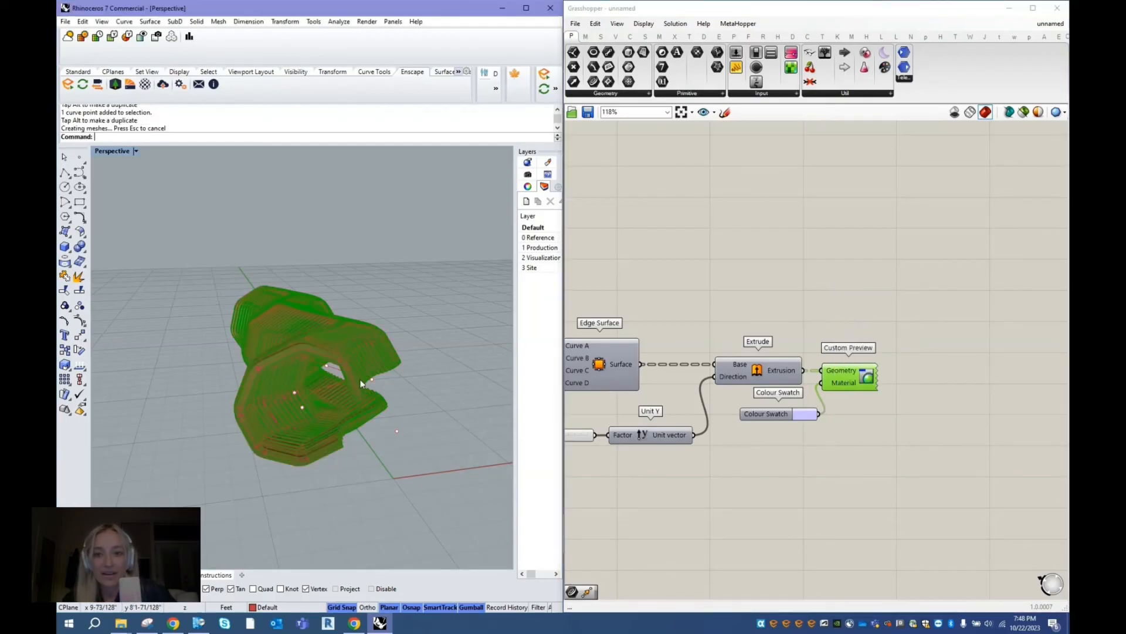
{"action": "left_click", "coordinate": [768, 267]}
{"action": "left_click", "coordinate": [953, 113]}
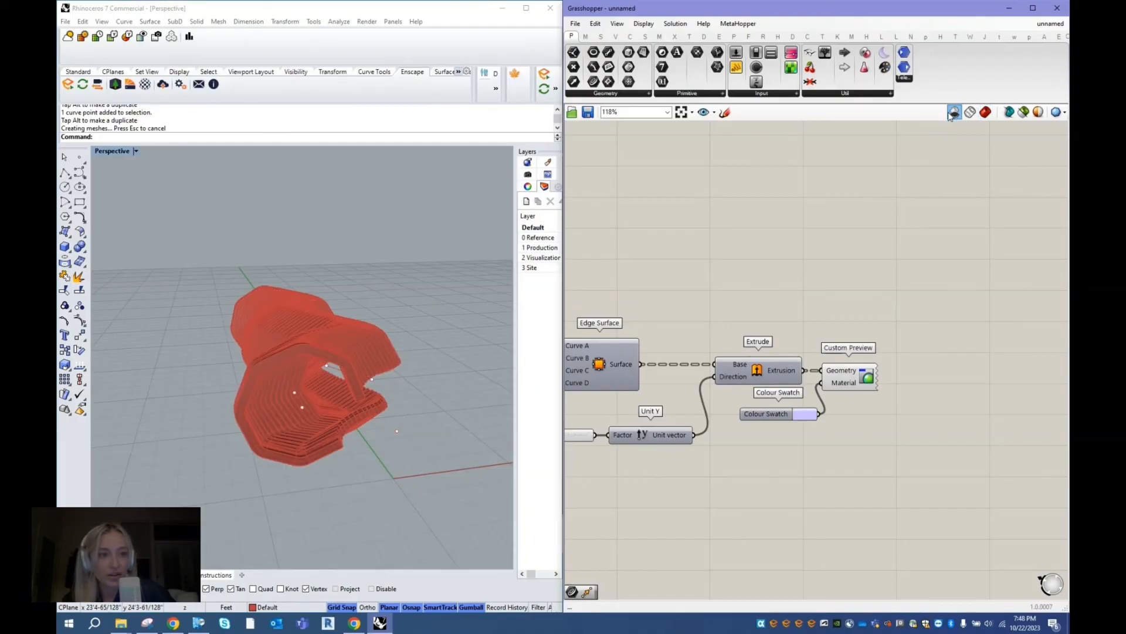
- Select individual baked ribs from several angles to examine them as separate Rhino objects
{"action": "left_click", "coordinate": [352, 342]}
{"action": "right_click_drag", "start_coordinate": [445, 316], "coordinate": [299, 373]}
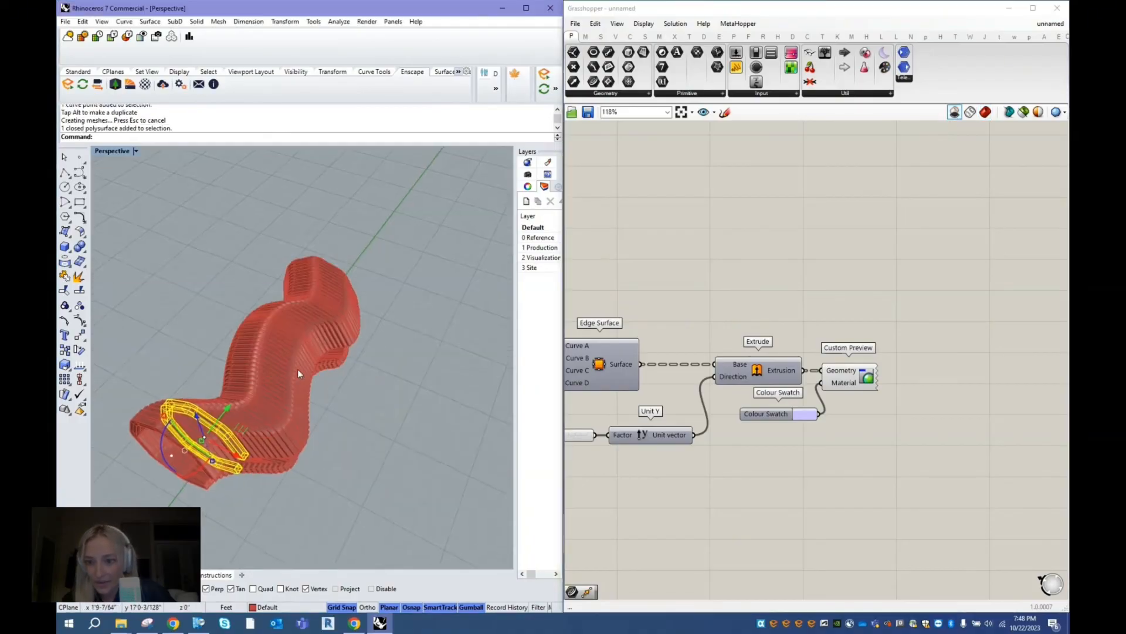
{"action": "left_click", "coordinate": [292, 368]}
{"action": "left_click", "coordinate": [312, 328]}
{"action": "left_click", "coordinate": [329, 290]}
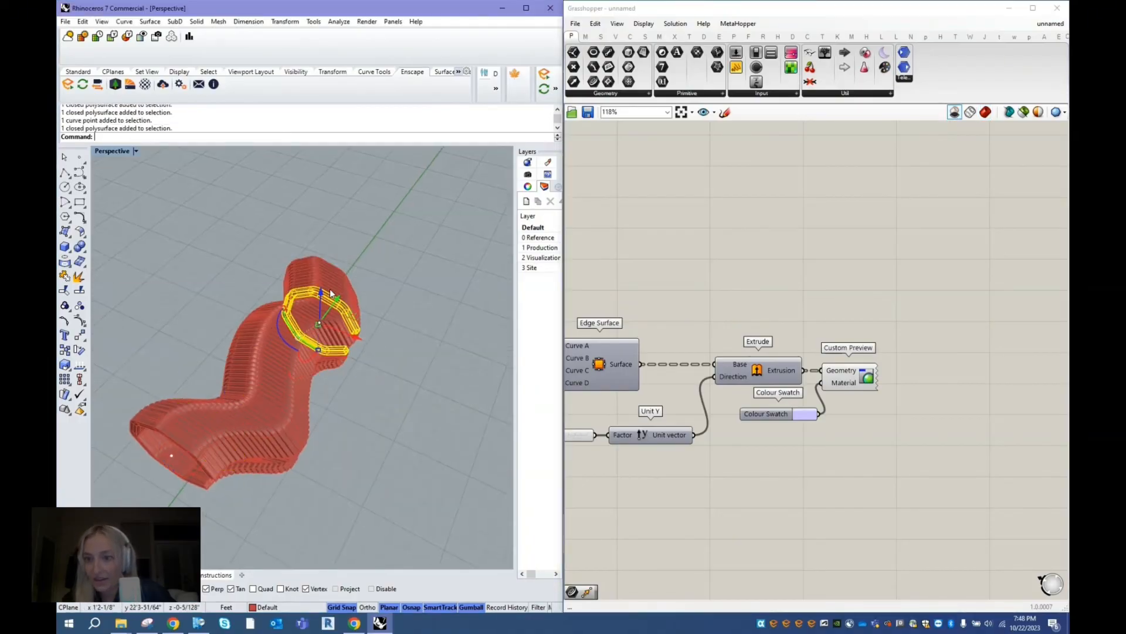
{"action": "left_click", "coordinate": [248, 416]}
{"action": "right_click_drag", "start_coordinate": [334, 398], "coordinate": [338, 363]}
{"action": "left_click", "coordinate": [373, 414]}
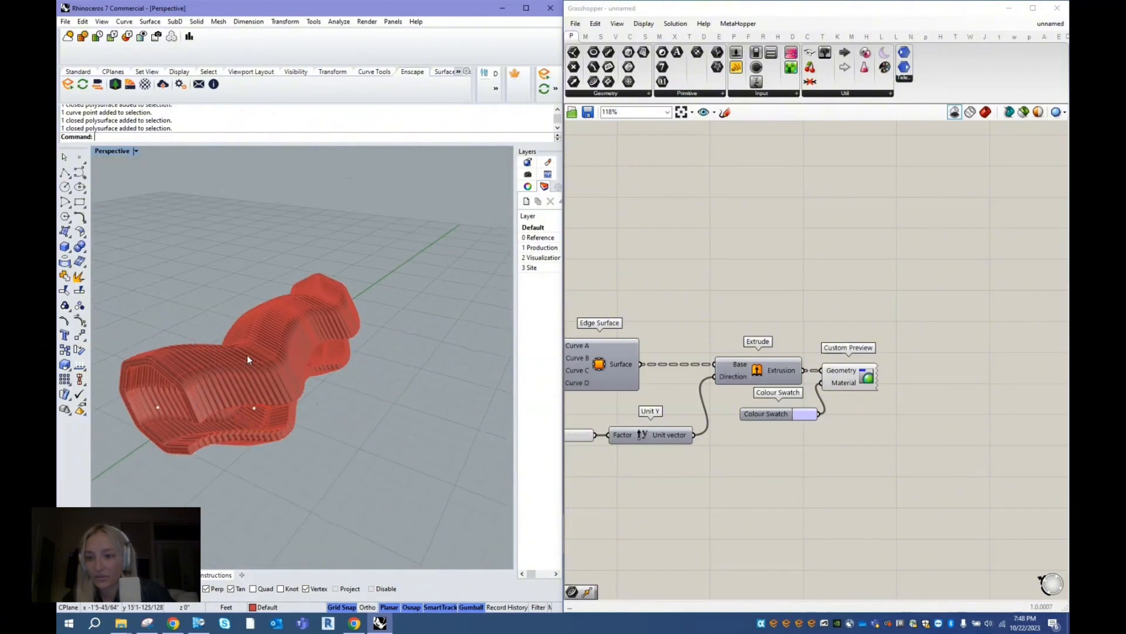
{"action": "left_click", "coordinate": [192, 389]}
{"action": "left_click", "coordinate": [227, 394]}
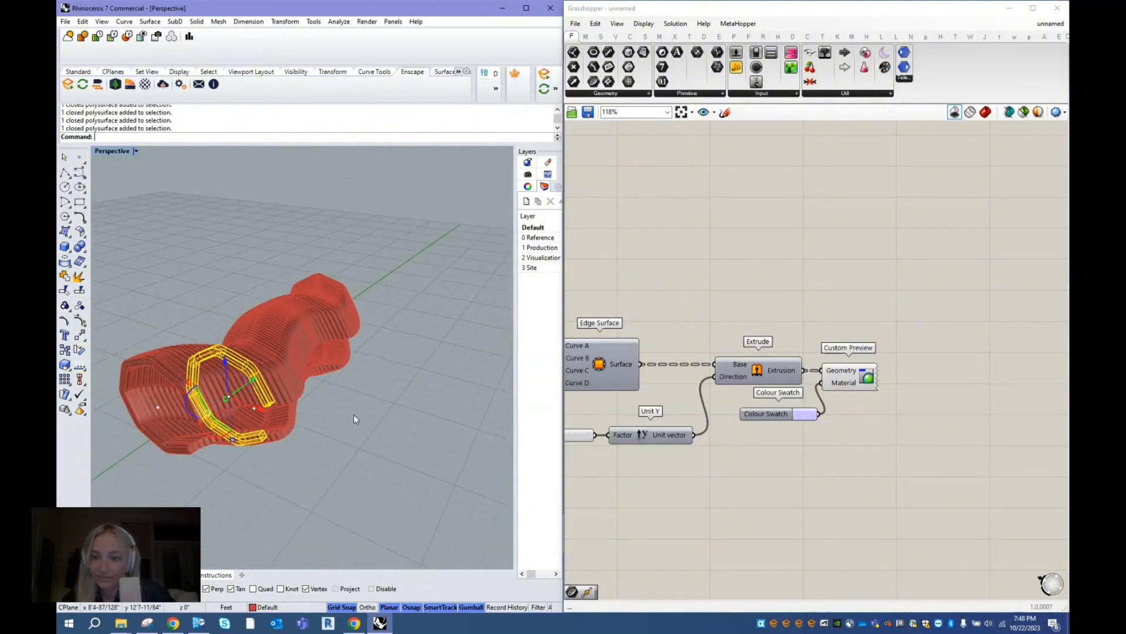
{"action": "left_click", "coordinate": [365, 386]}
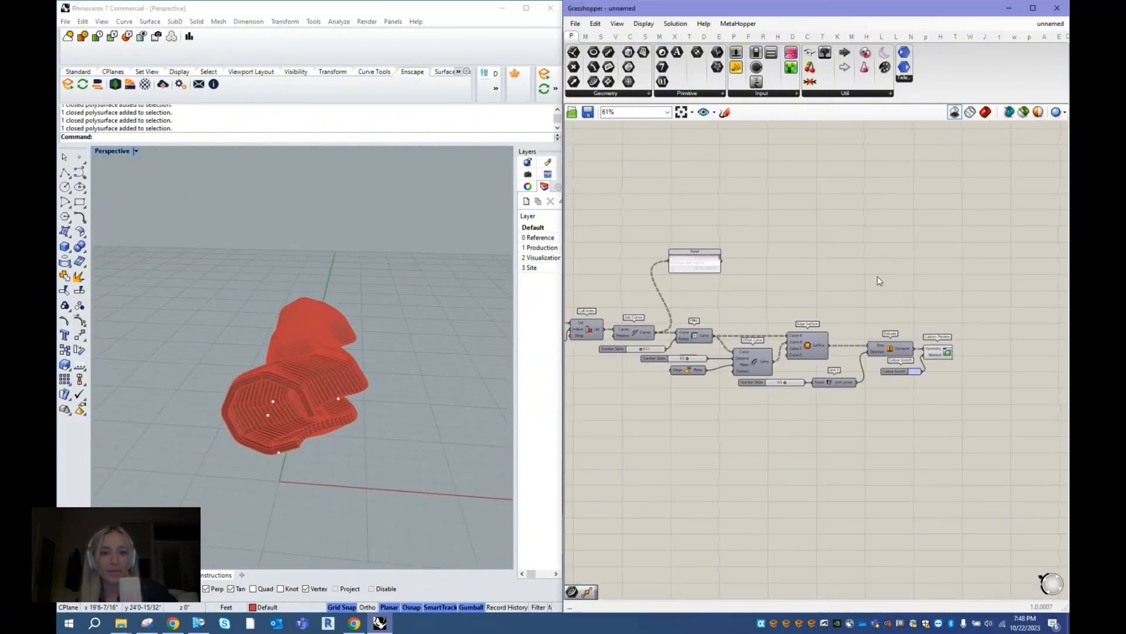
{"action": "right_click_drag", "start_coordinate": [778, 230], "coordinate": [894, 275]}
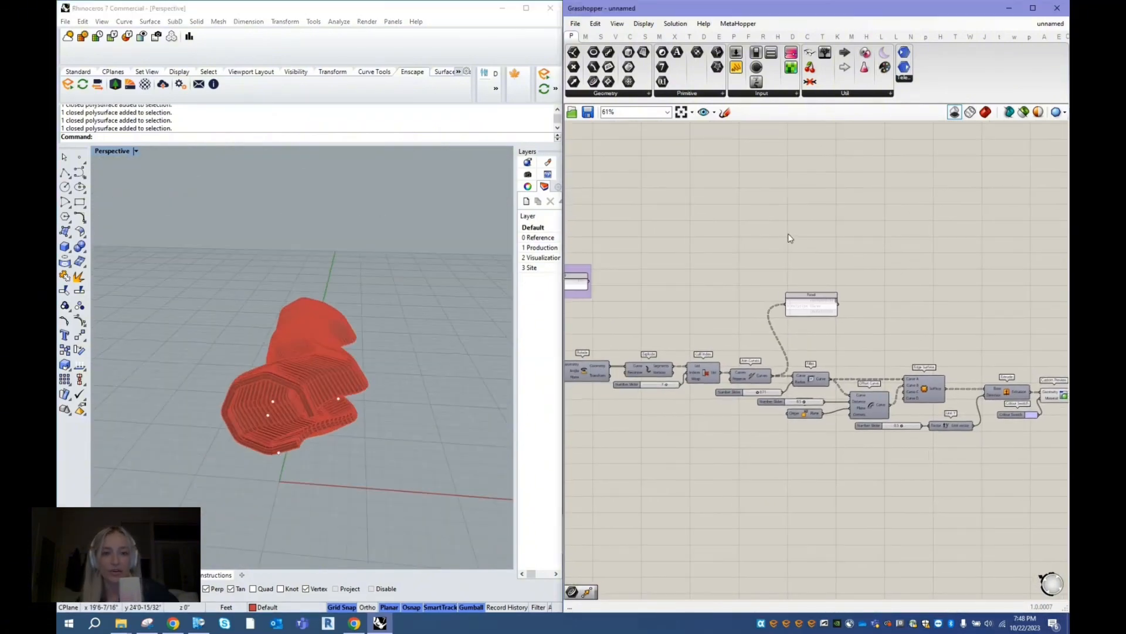
{"action": "right_click_drag", "start_coordinate": [699, 269], "coordinate": [839, 263]}
{"action": "right_click_drag", "start_coordinate": [623, 211], "coordinate": [694, 211]}
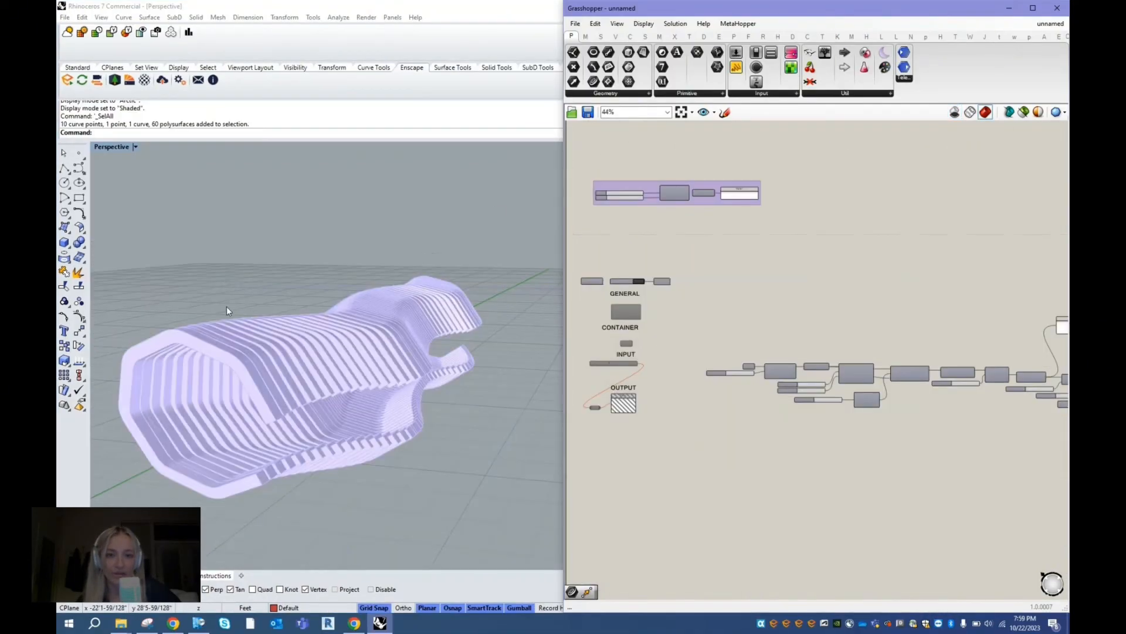
{"action": "right_click_drag", "start_coordinate": [226, 306], "coordinate": [244, 329]}
{"action": "scroll", "coordinate": [853, 297], "scroll_direction": "up", "scroll_amount": 5}
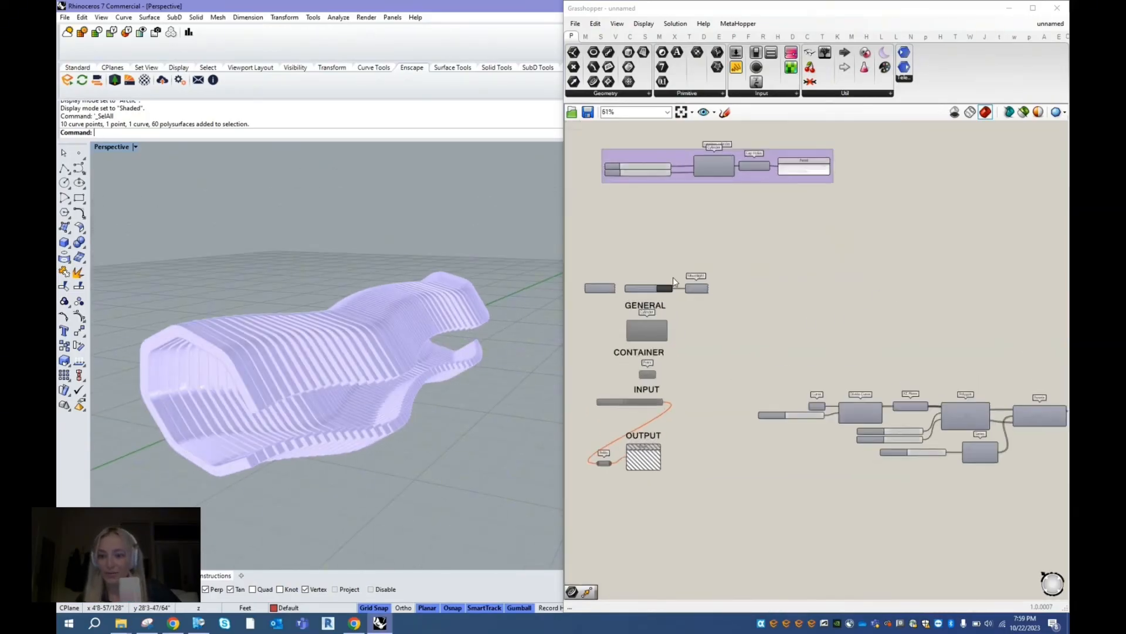
{"action": "right_click_drag", "start_coordinate": [790, 354], "coordinate": [720, 325]}
{"action": "right_click_drag", "start_coordinate": [886, 332], "coordinate": [822, 287]}
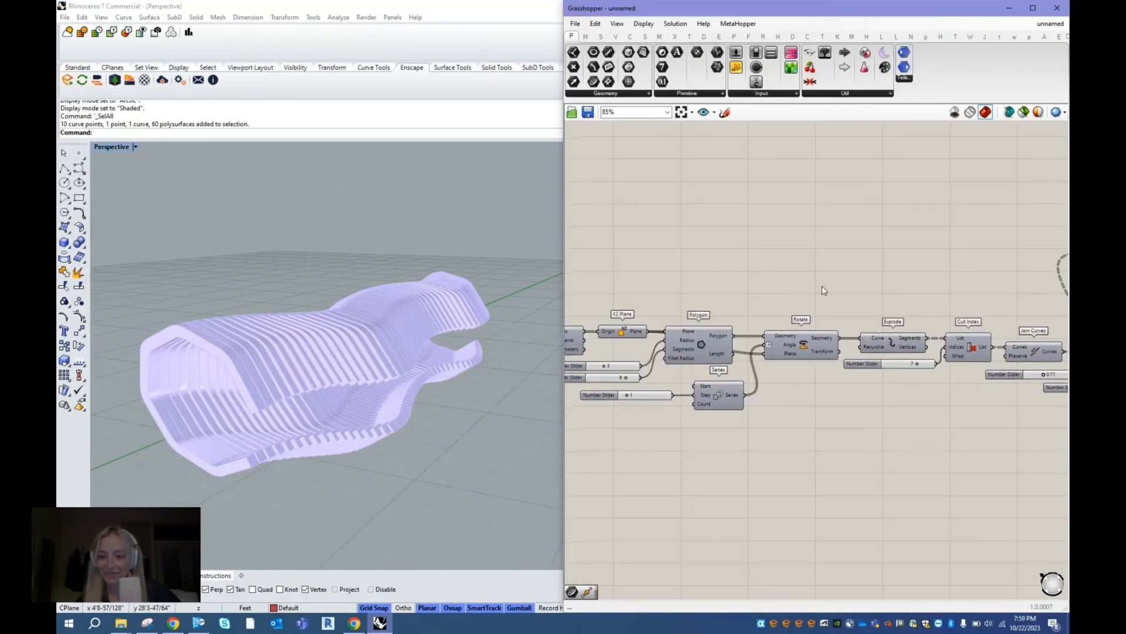